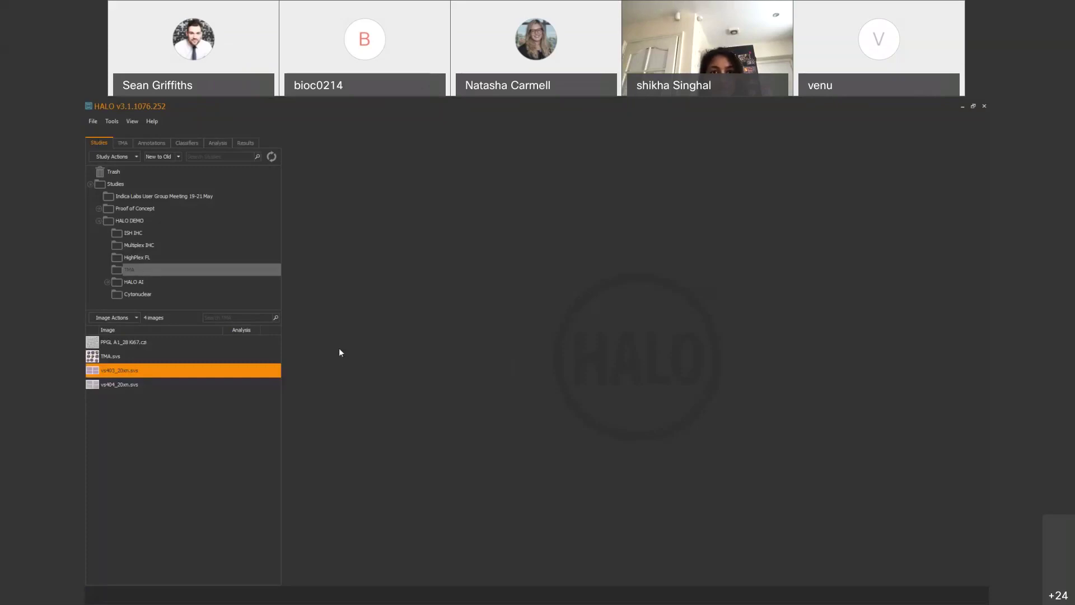
- Open the image vs404_20xn.svs from the TMA study in the viewer
double_click(129, 384)
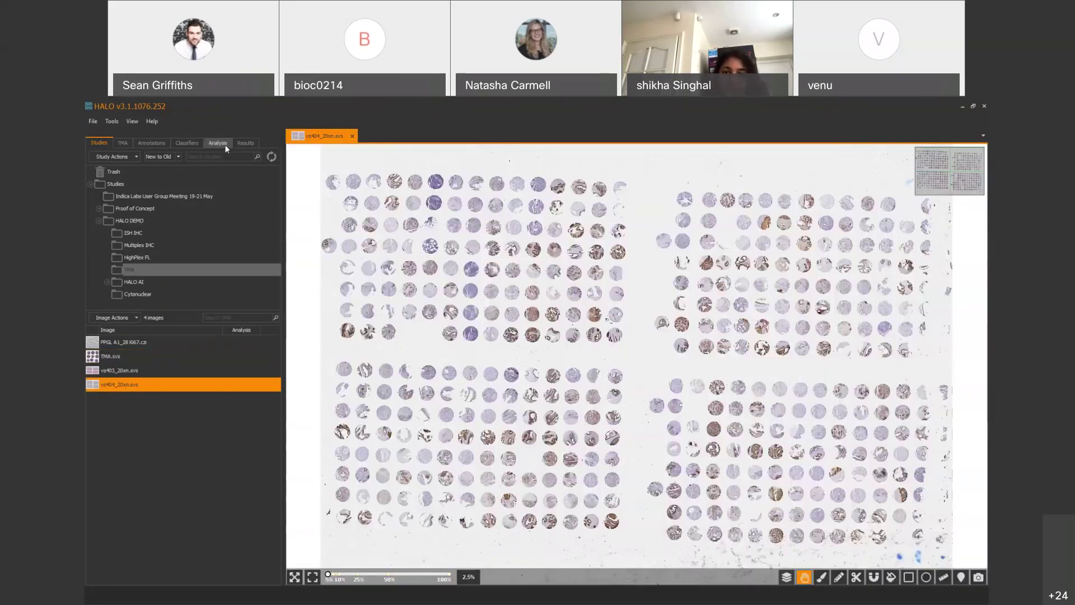
click(230, 317)
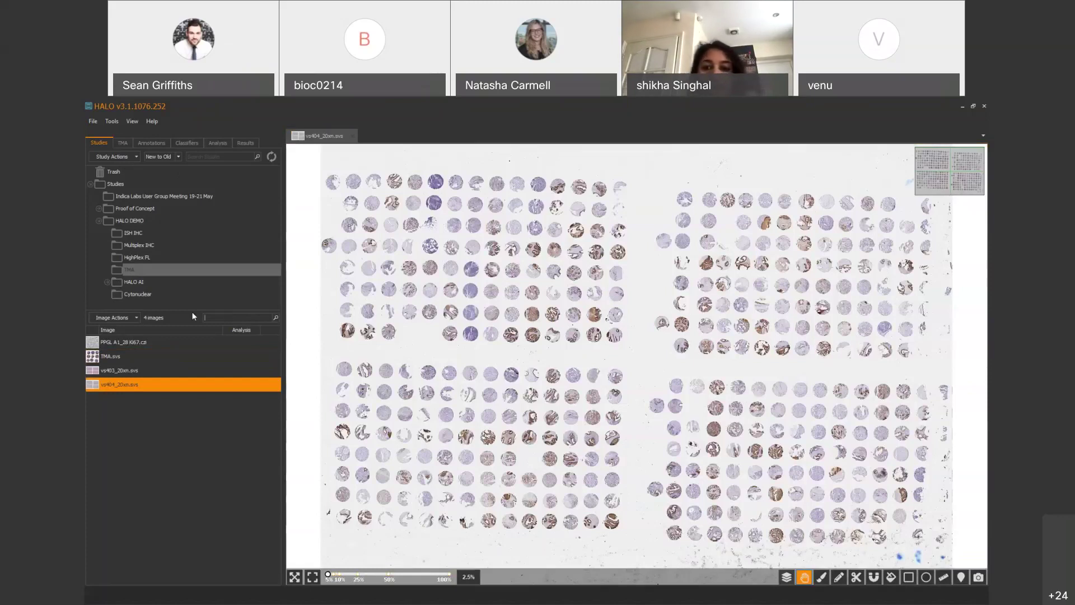
- Review the TMA block, annotation and classifier settings, including the list of available classifier types
click(121, 141)
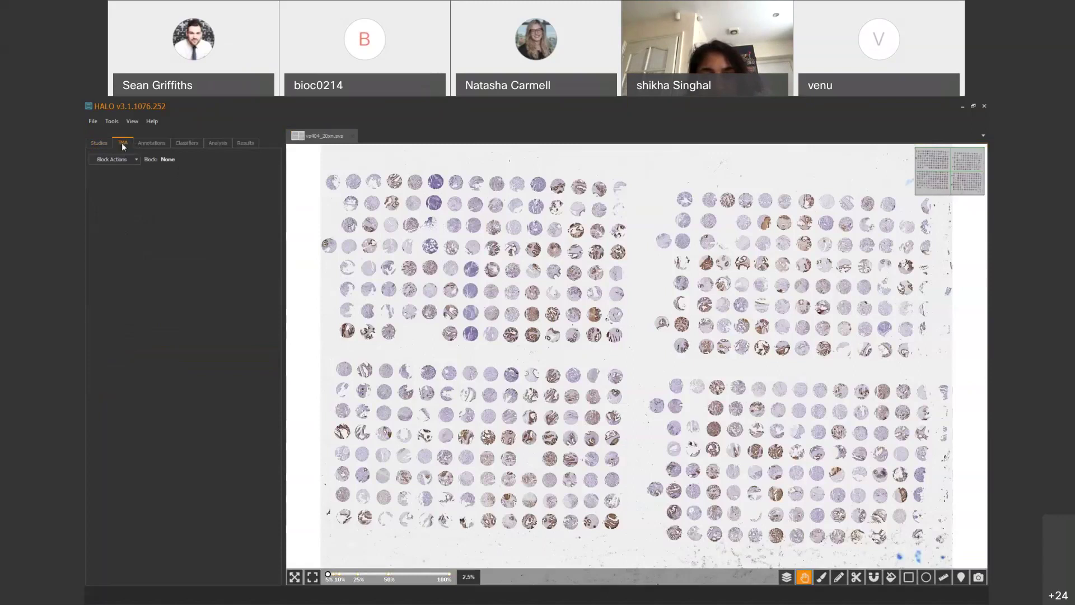
click(153, 141)
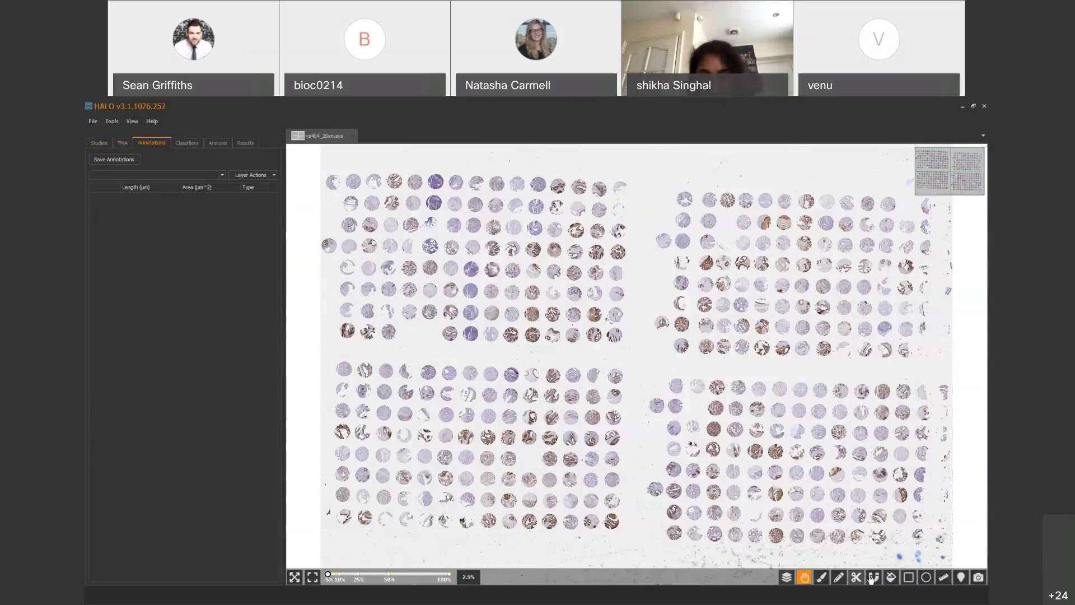
click(187, 143)
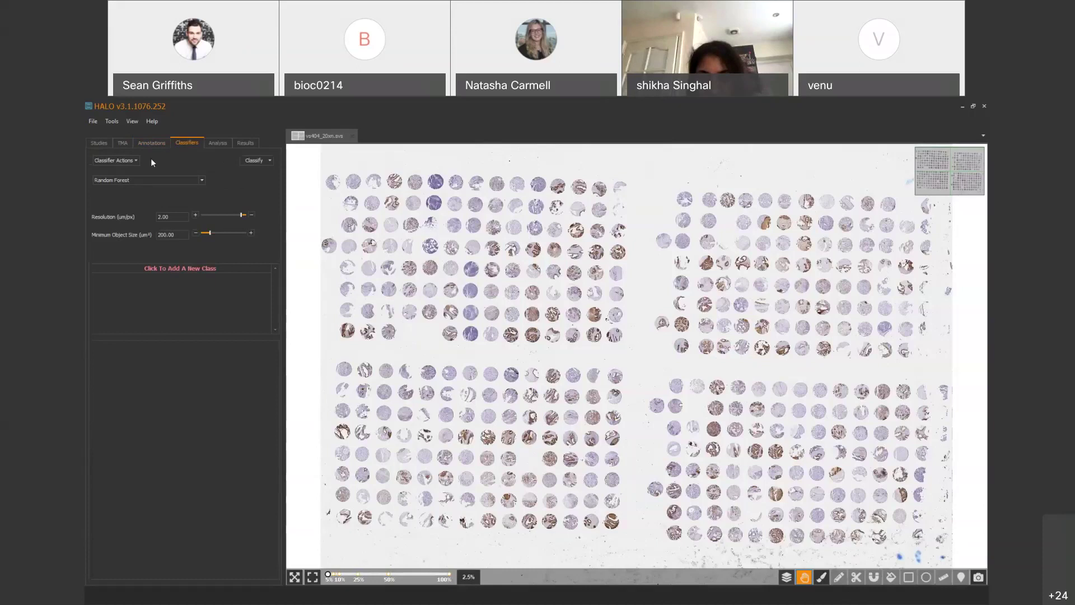
click(133, 179)
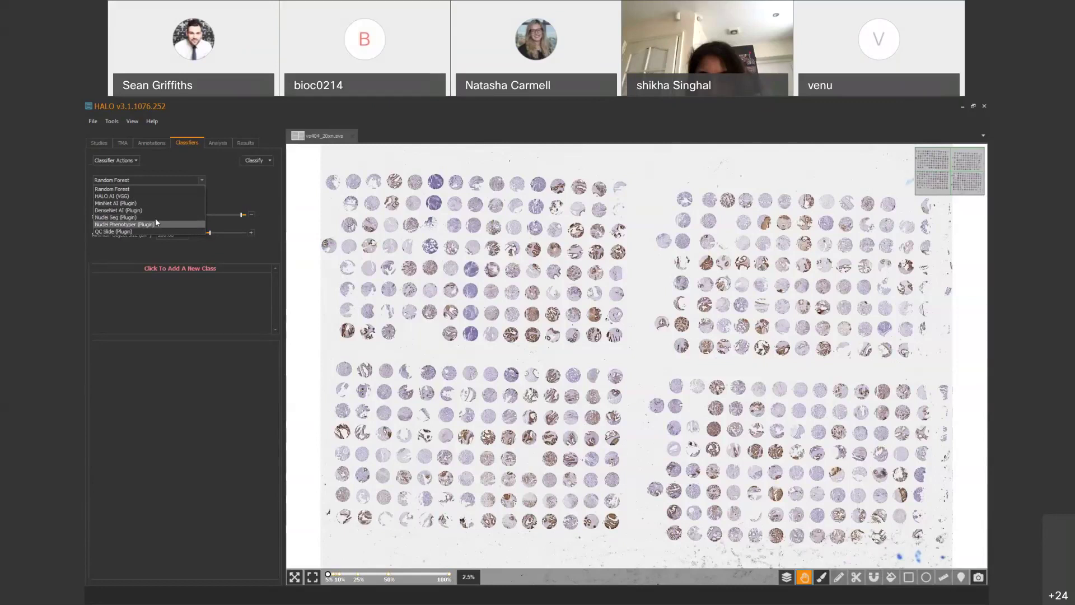
- Browse the default analysis algorithms without saving the current ISH IHC settings, and close the list without loading one
click(216, 142)
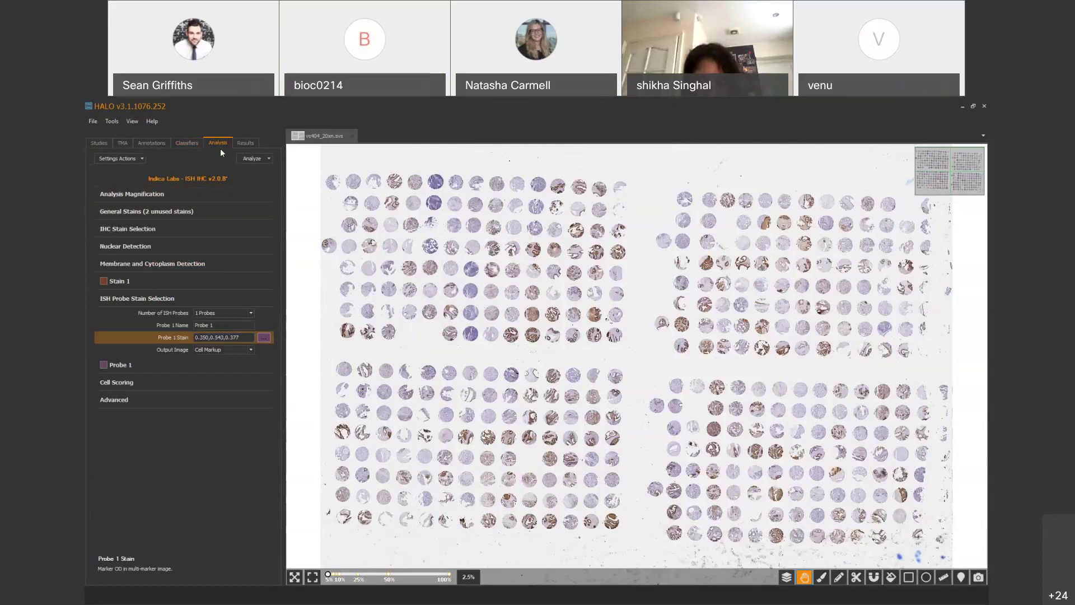
click(133, 159)
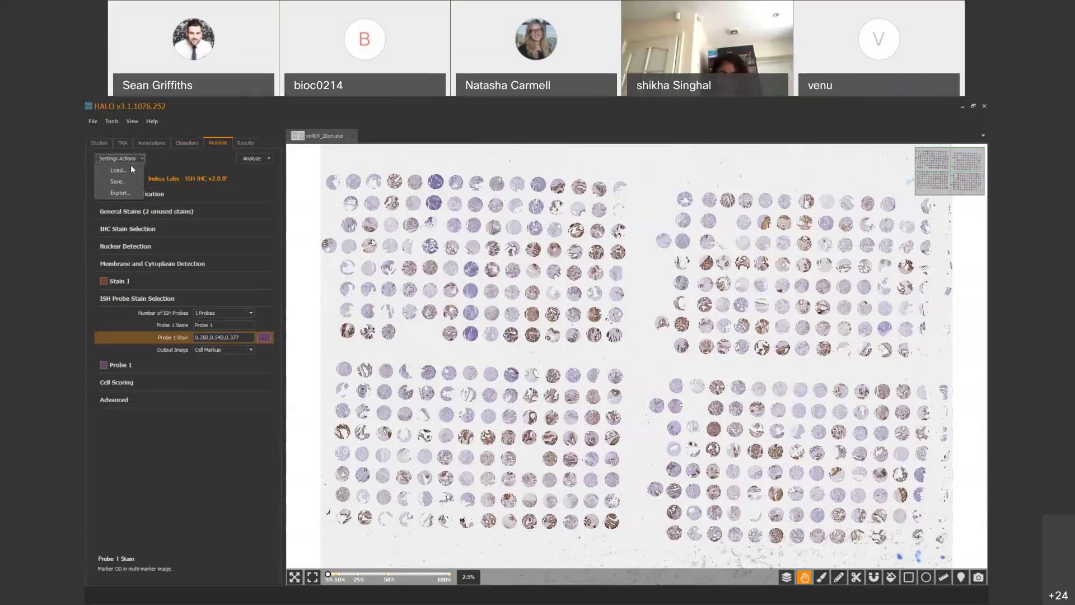
click(117, 168)
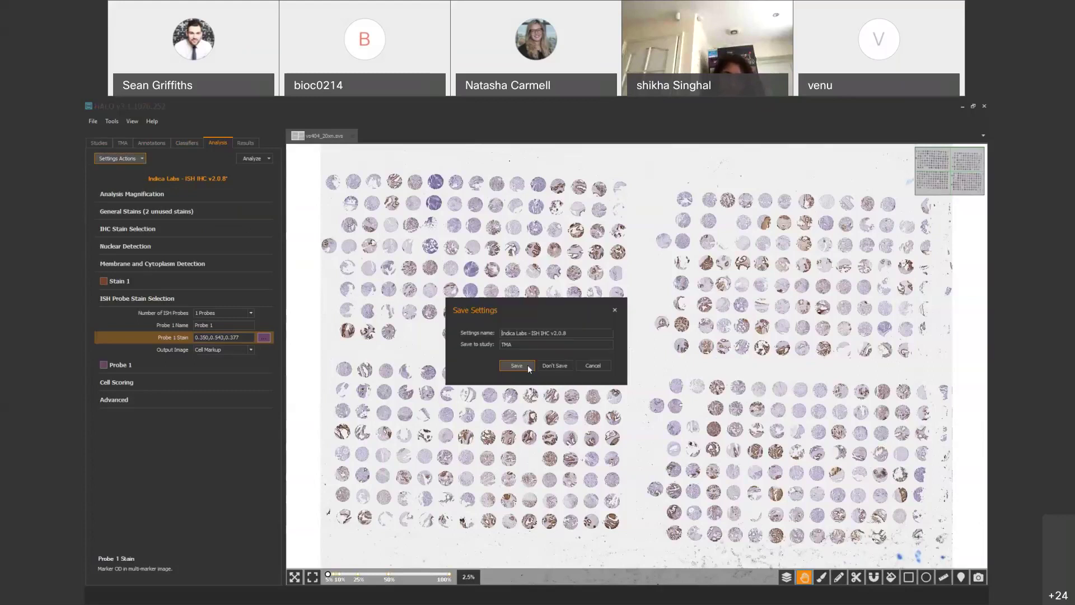
click(560, 365)
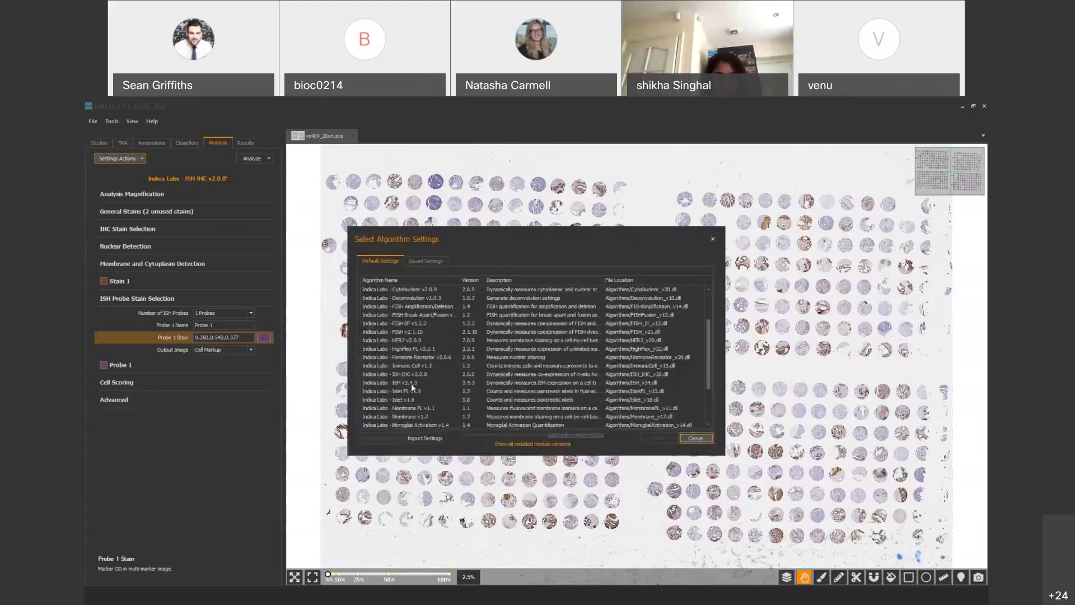
scroll(472, 331, up, 2)
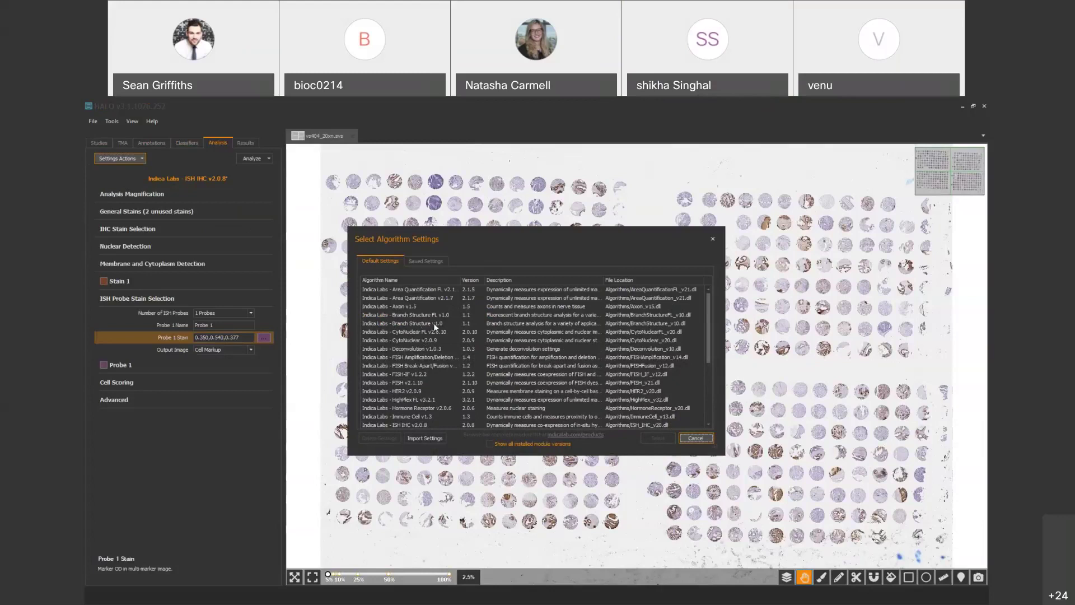
scroll(445, 362, down, 5)
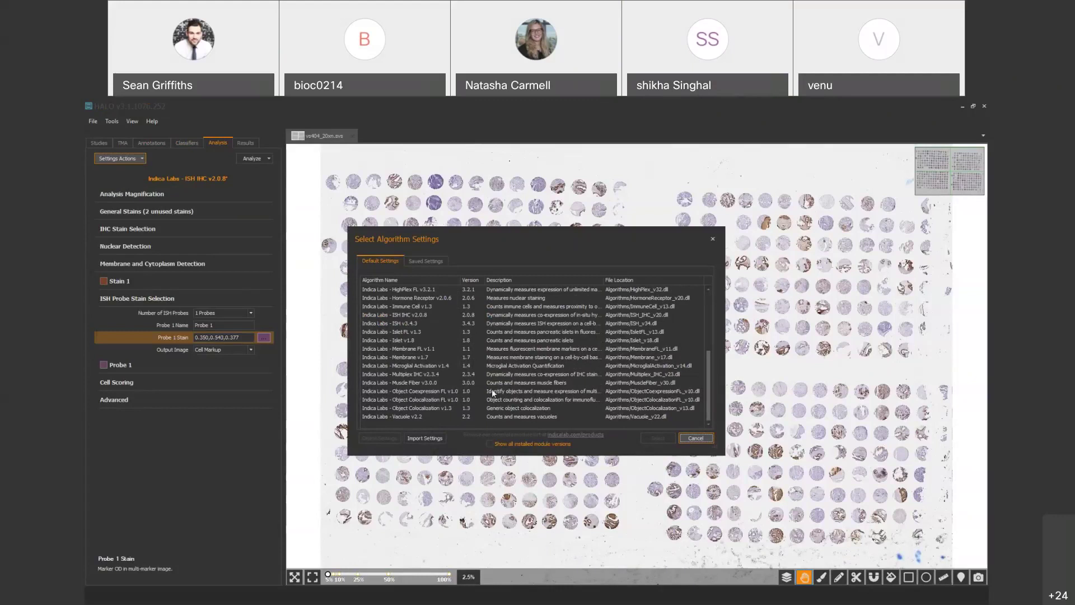
click(701, 438)
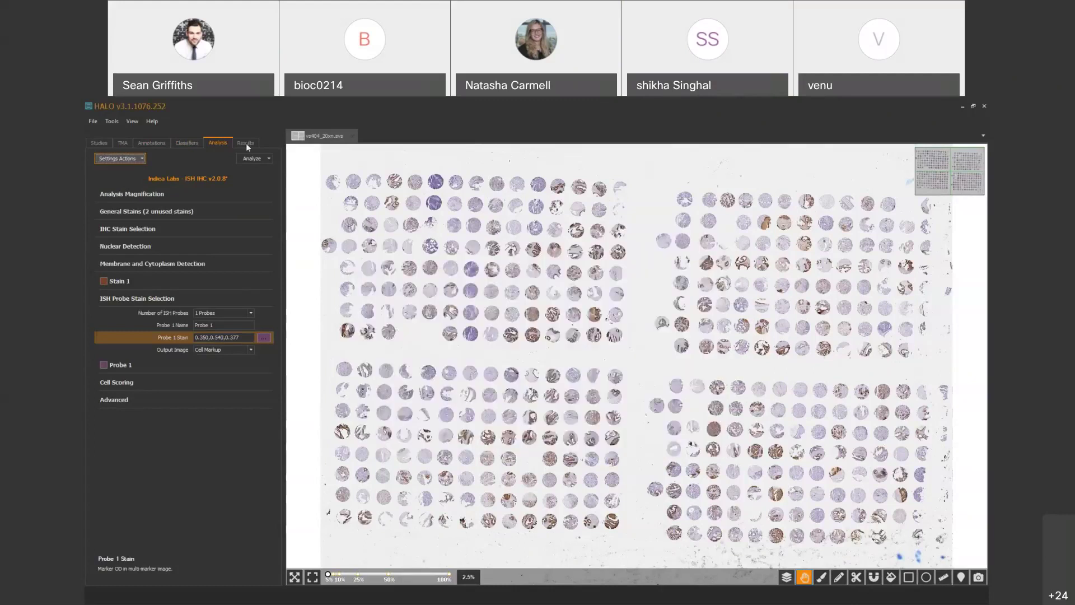
- Look through the results summary and the object data actions, and return to the study's image list
click(245, 143)
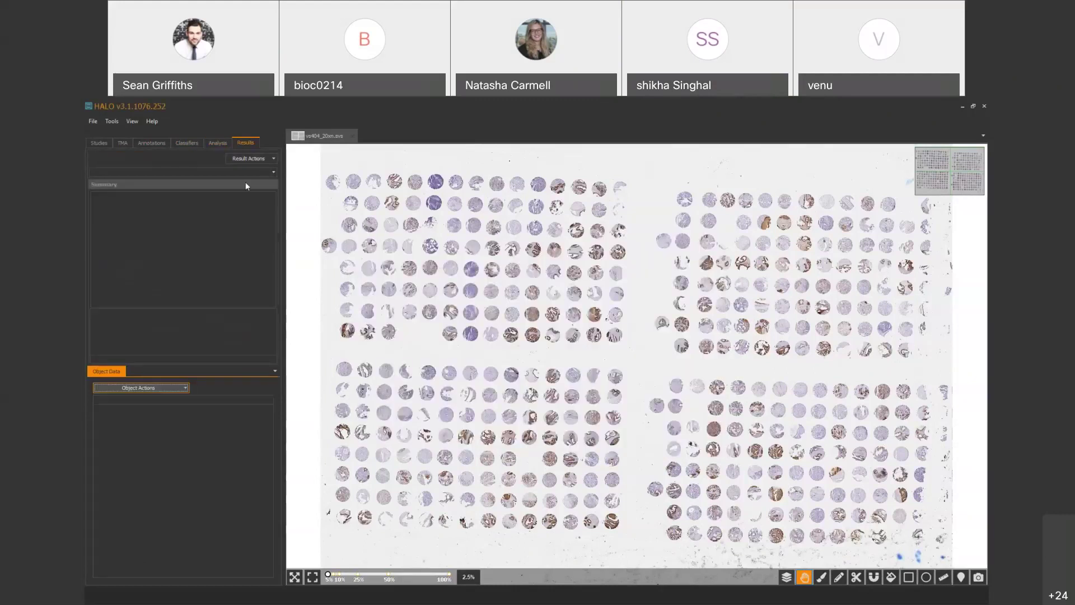
click(273, 174)
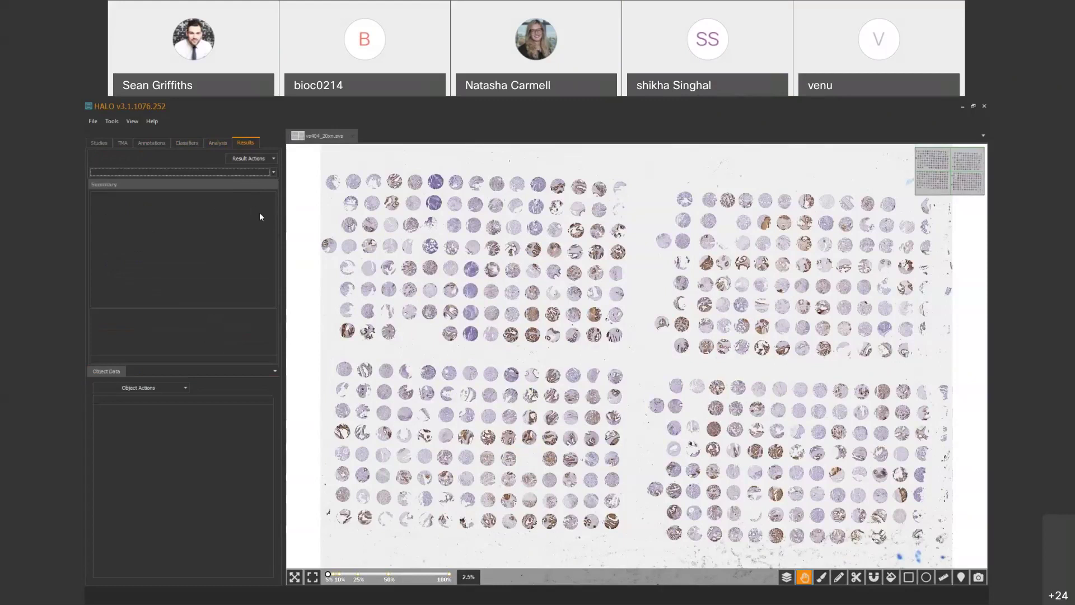
click(146, 388)
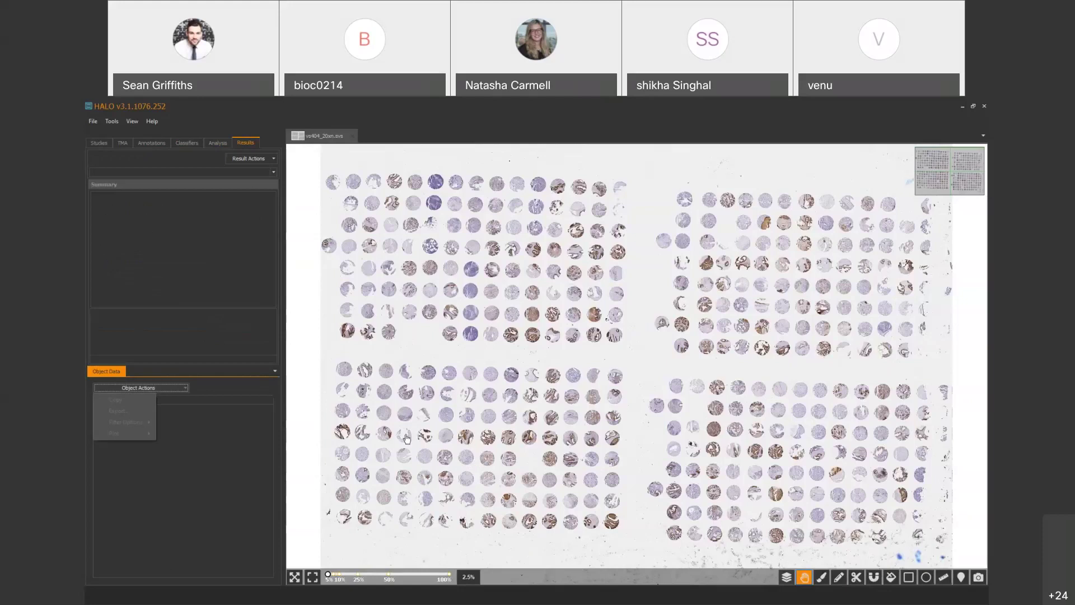
click(100, 143)
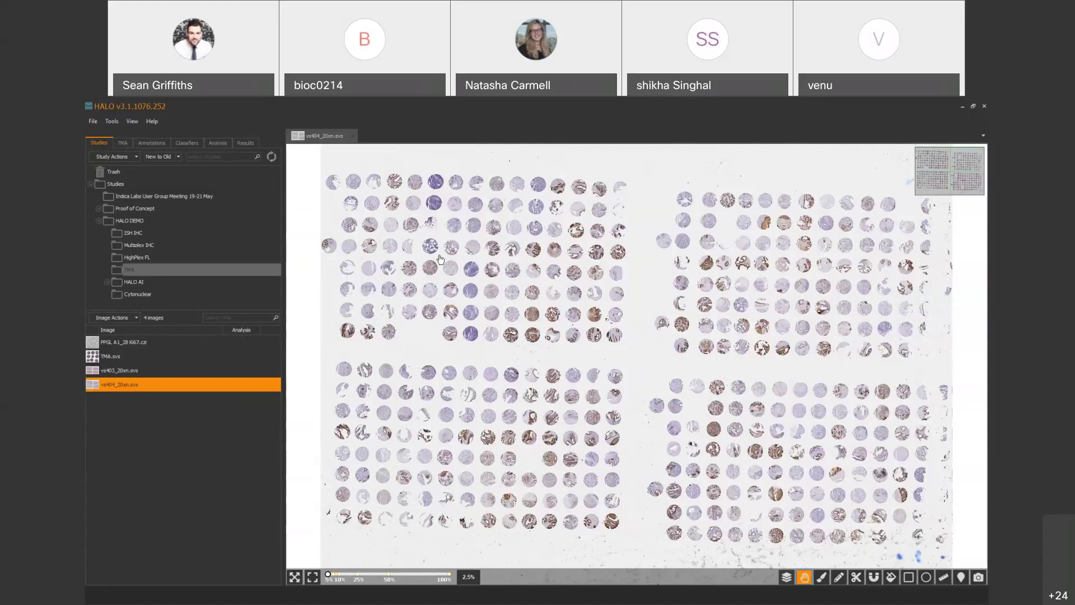
- Examine cores in the left-hand blocks of the tissue microarray up close and view the whole slide layout again
scroll(440, 259, up, 3)
scroll(363, 399, up, 2)
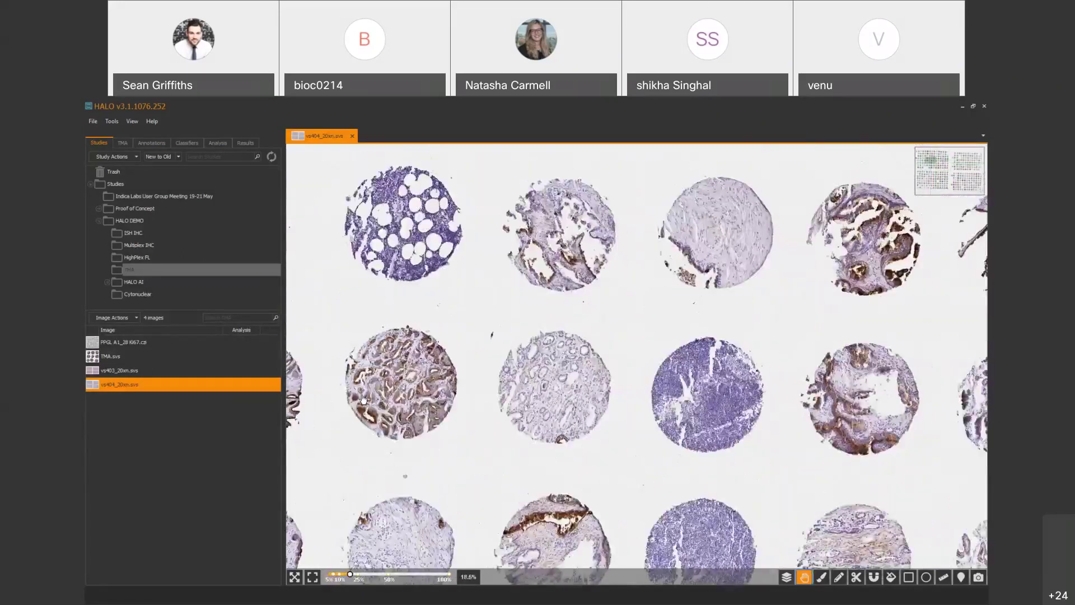
scroll(392, 401, down, 3)
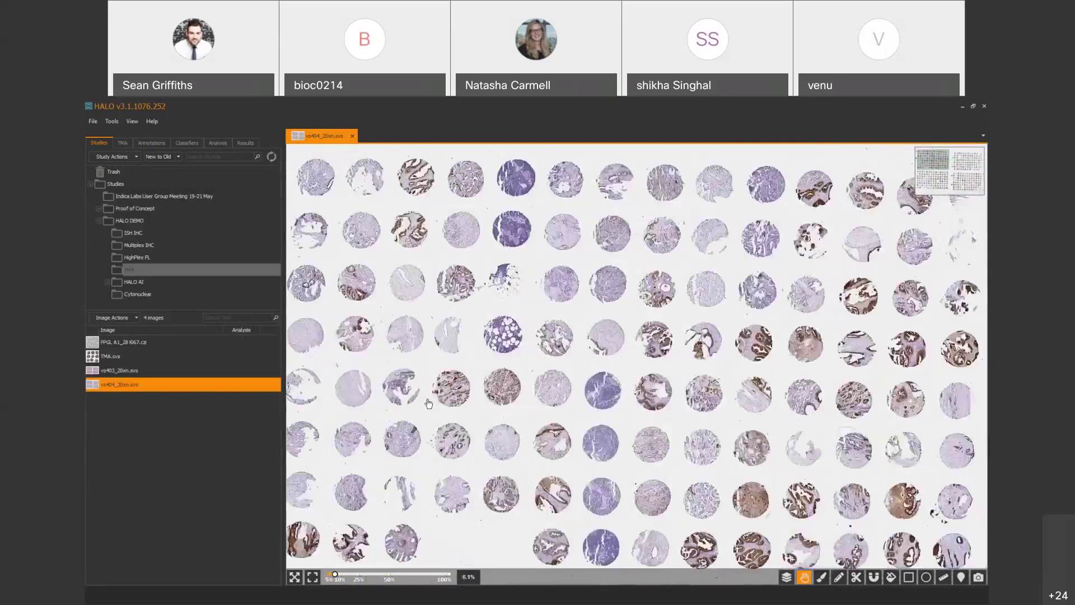
scroll(428, 403, down, 2)
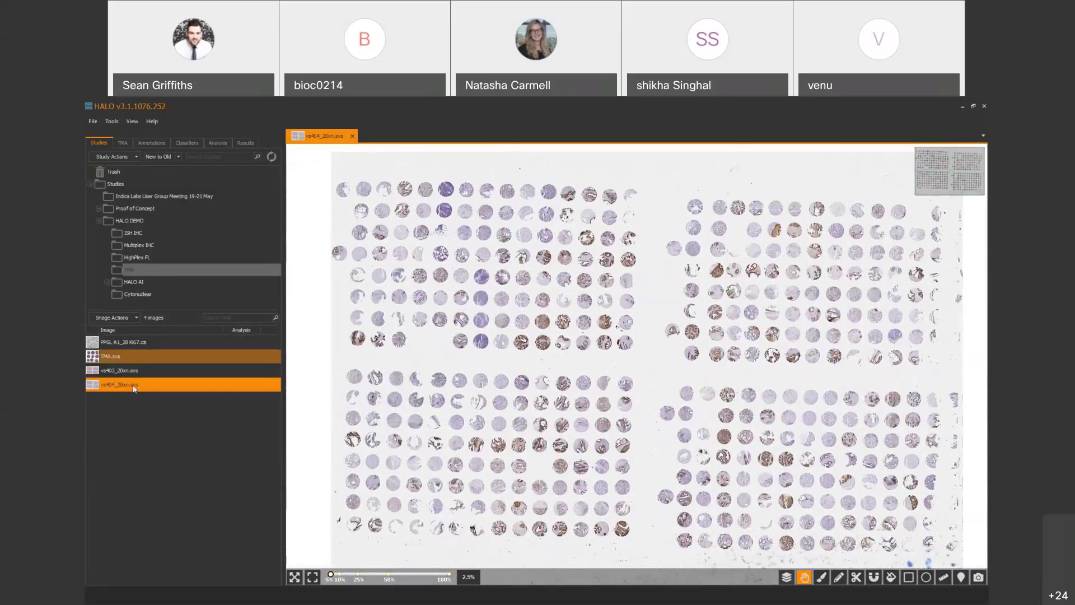
mouse_move(116, 360)
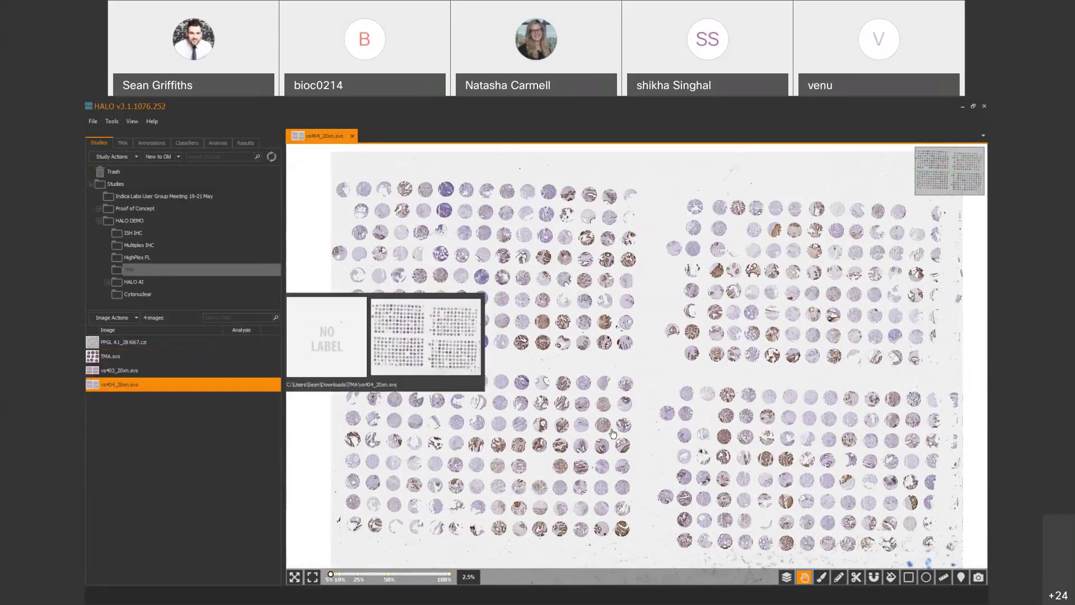
scroll(613, 432, up, 10)
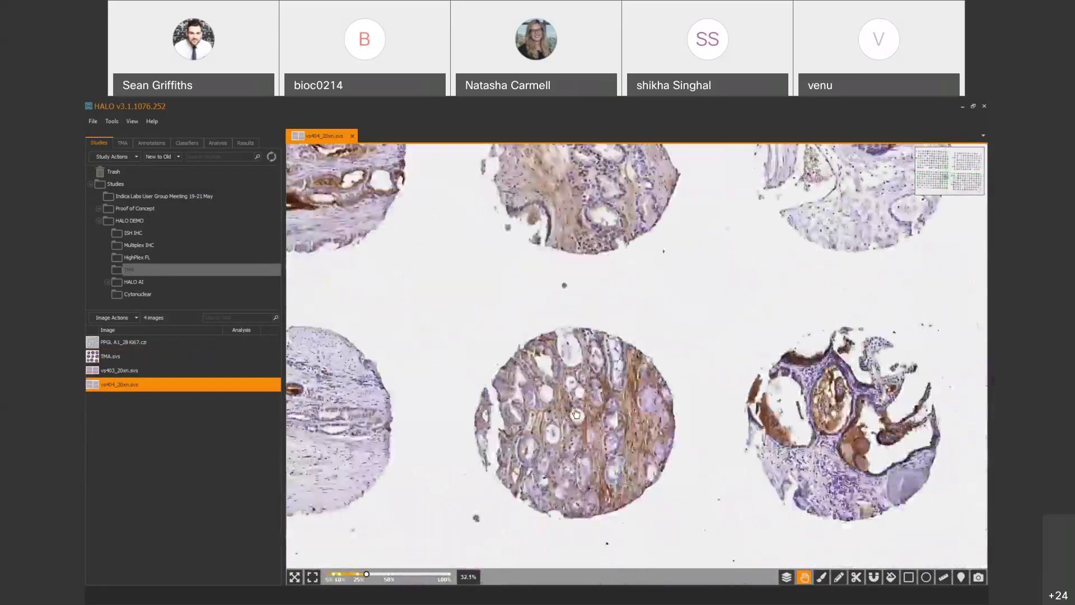
scroll(575, 413, up, 4)
scroll(576, 413, down, 12)
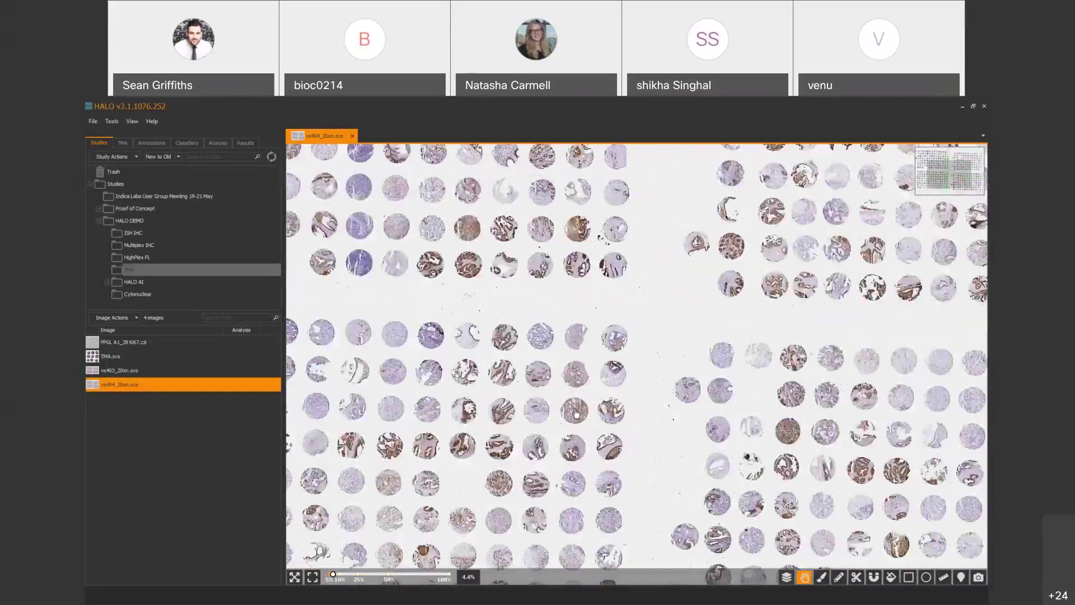
scroll(575, 413, down, 2)
drag(496, 367, 443, 312)
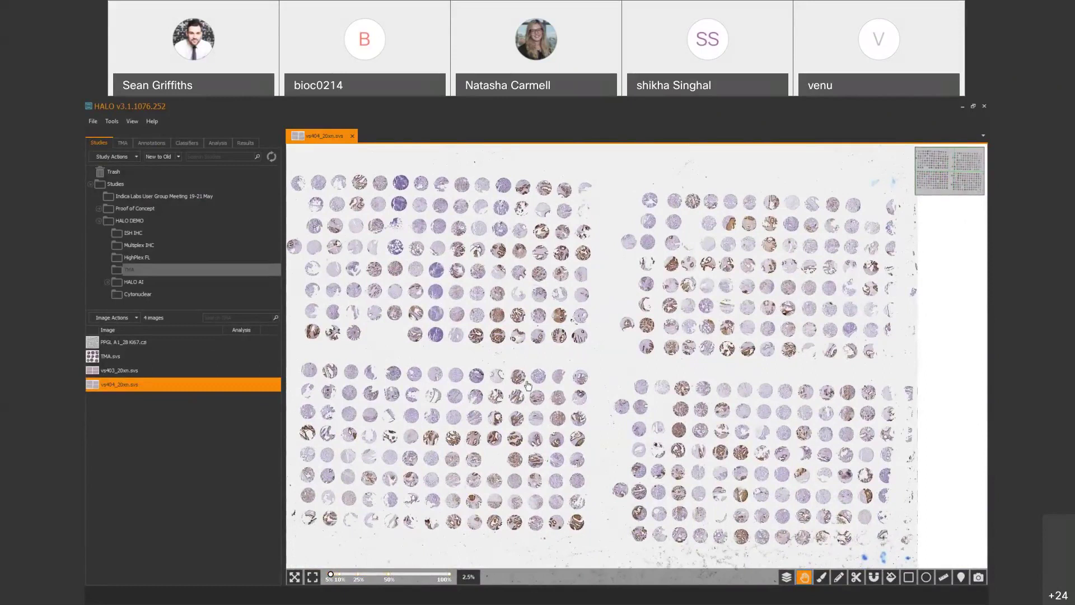
mouse_move(501, 430)
mouse_down()
mouse_move(509, 443)
mouse_move(497, 431)
mouse_up()
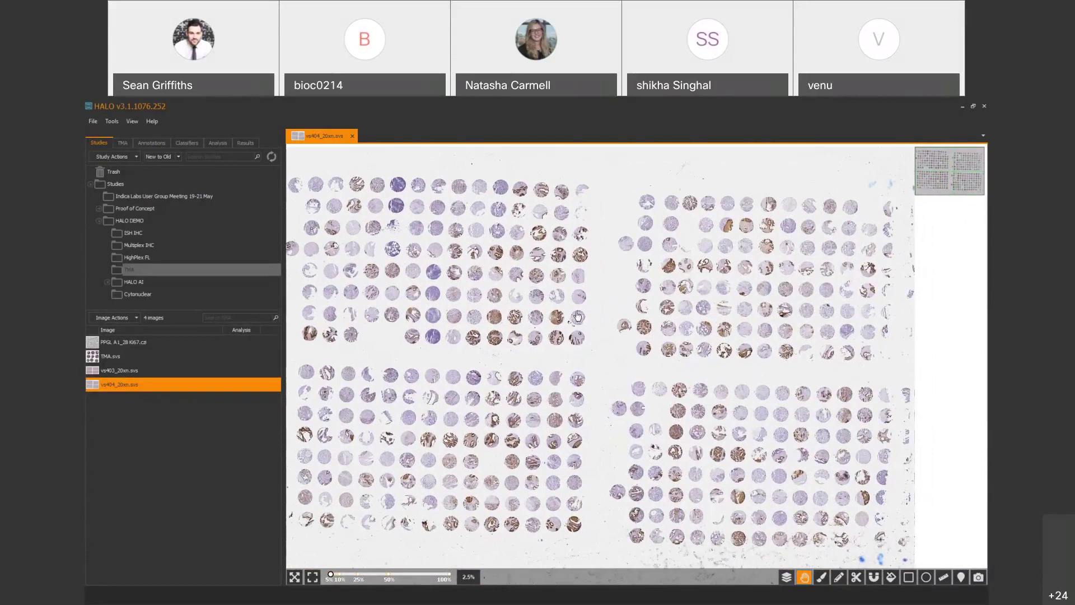
- Inspect the brown and blue staining of individual cores in the upper-left and lower-left blocks at high magnification
scroll(577, 337, up, 10)
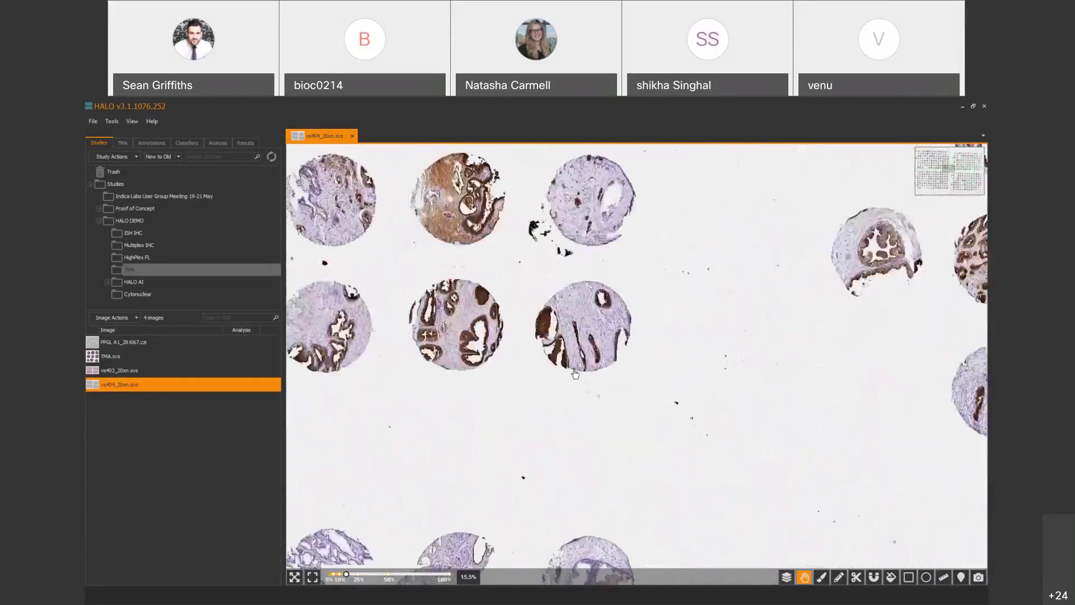
scroll(560, 299, up, 4)
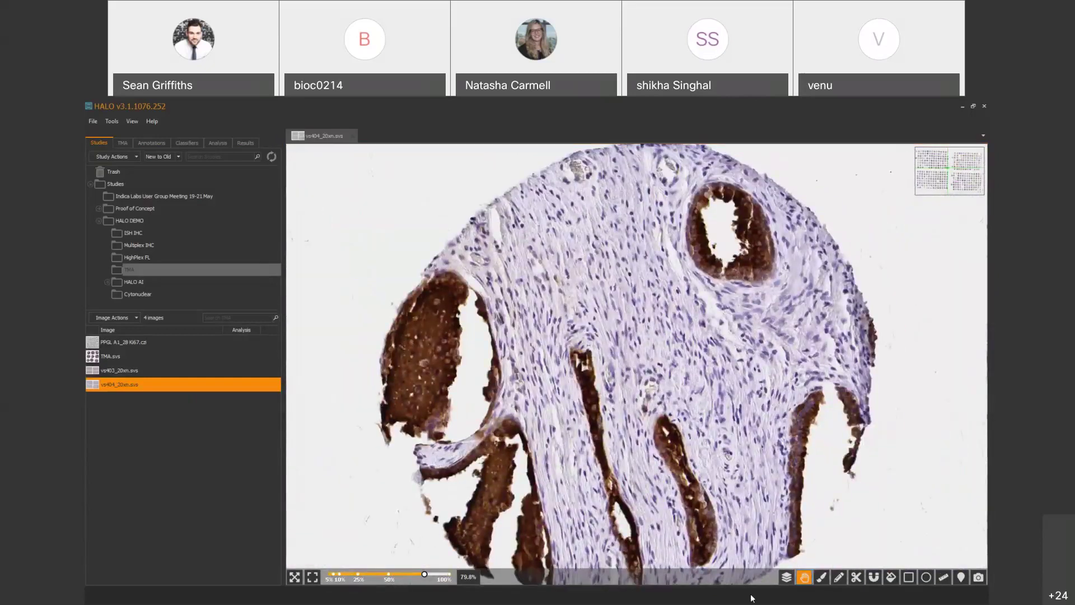
click(926, 161)
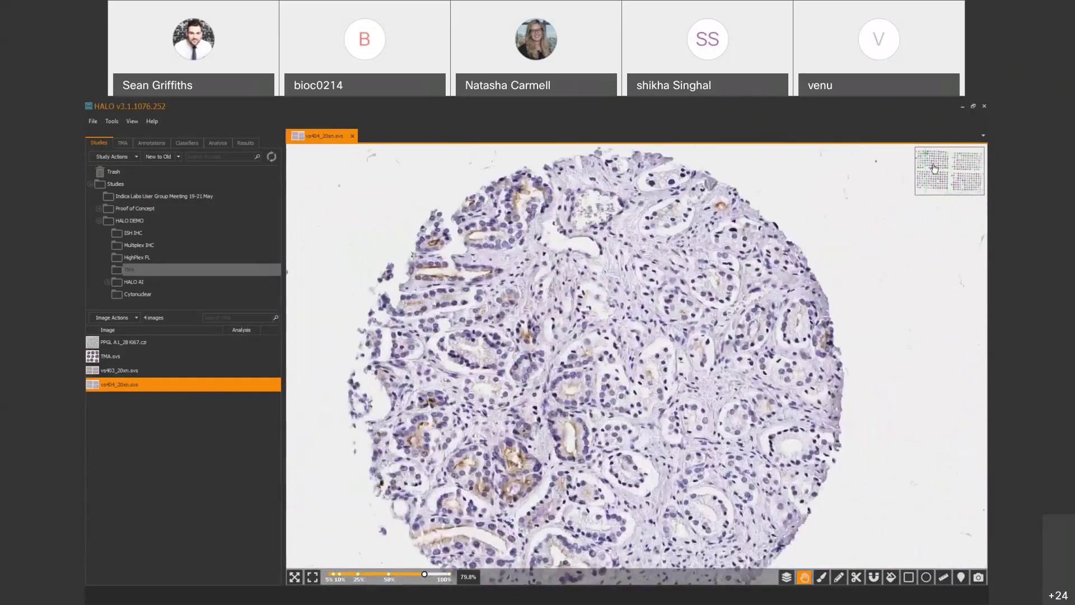
click(931, 162)
drag(437, 297, 736, 405)
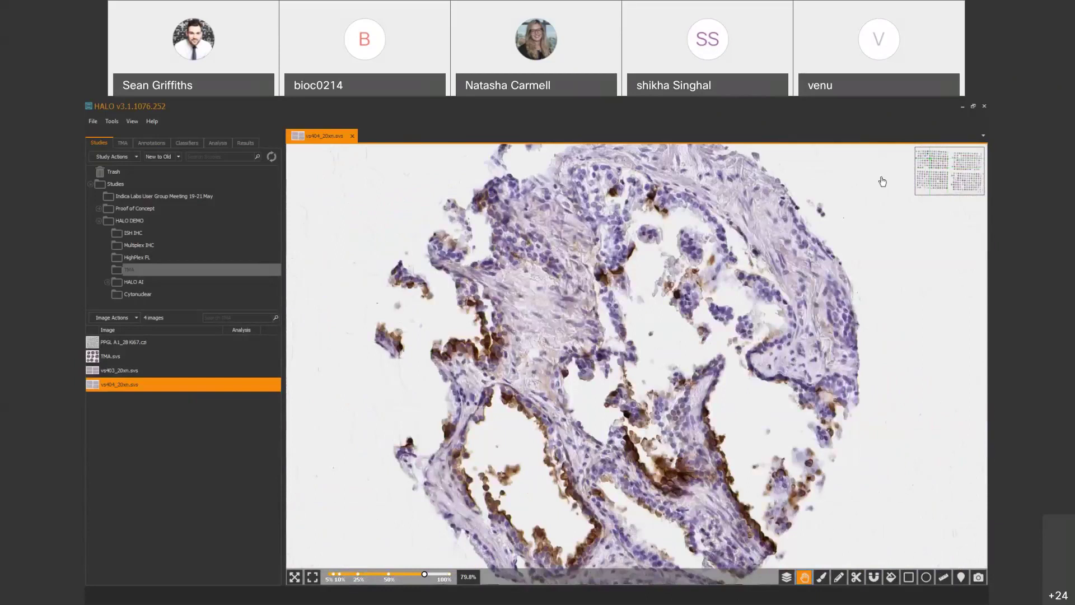
click(919, 155)
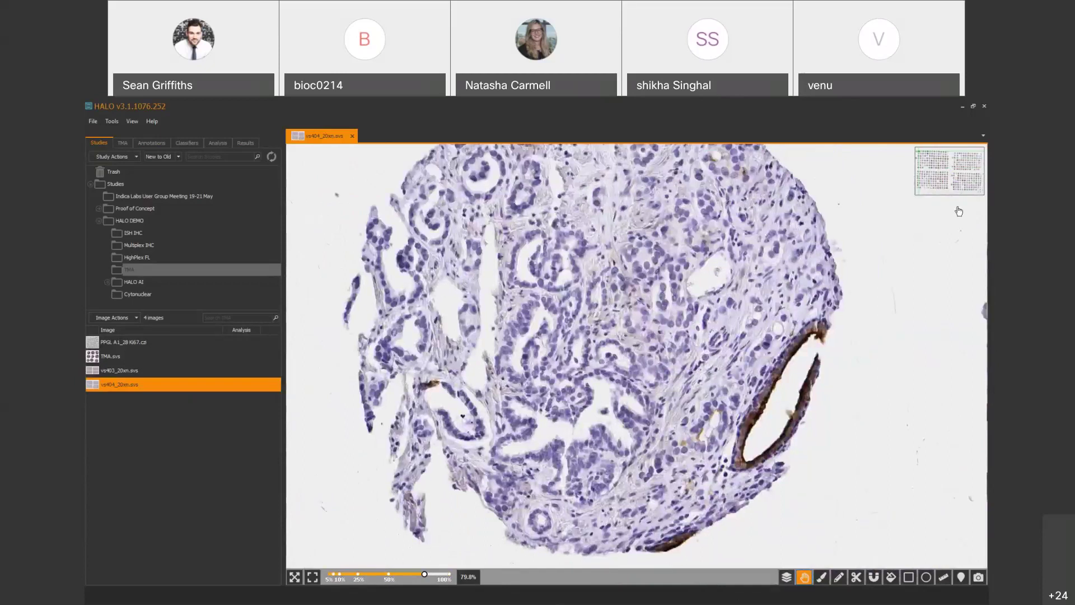
click(941, 184)
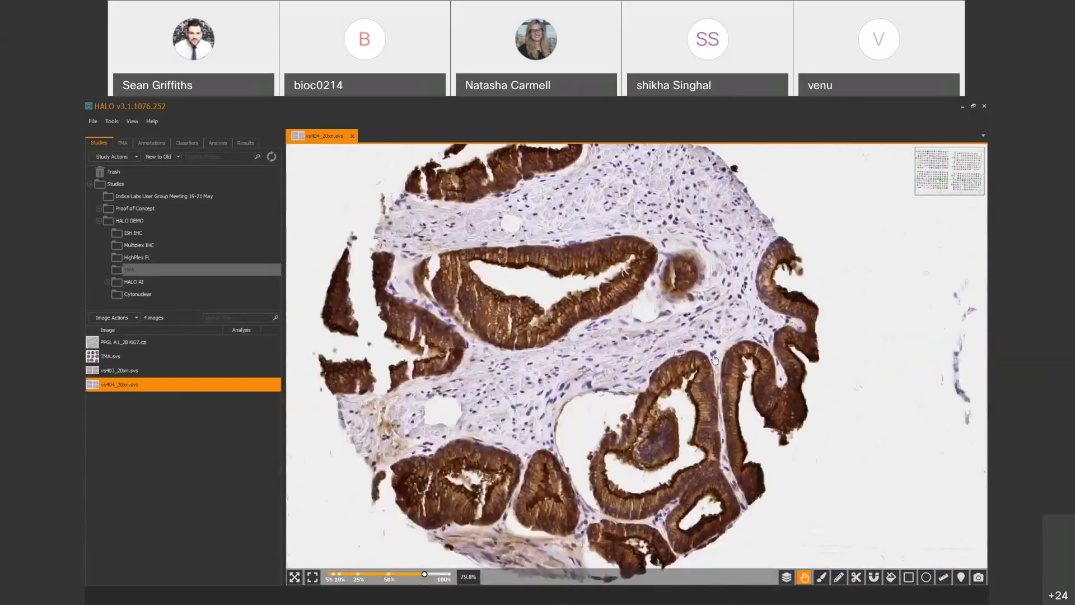
- Compare strongly stained cores in the two left-hand blocks with their neighbours, both close up and in overview
scroll(710, 373, down, 6)
scroll(599, 347, up, 4)
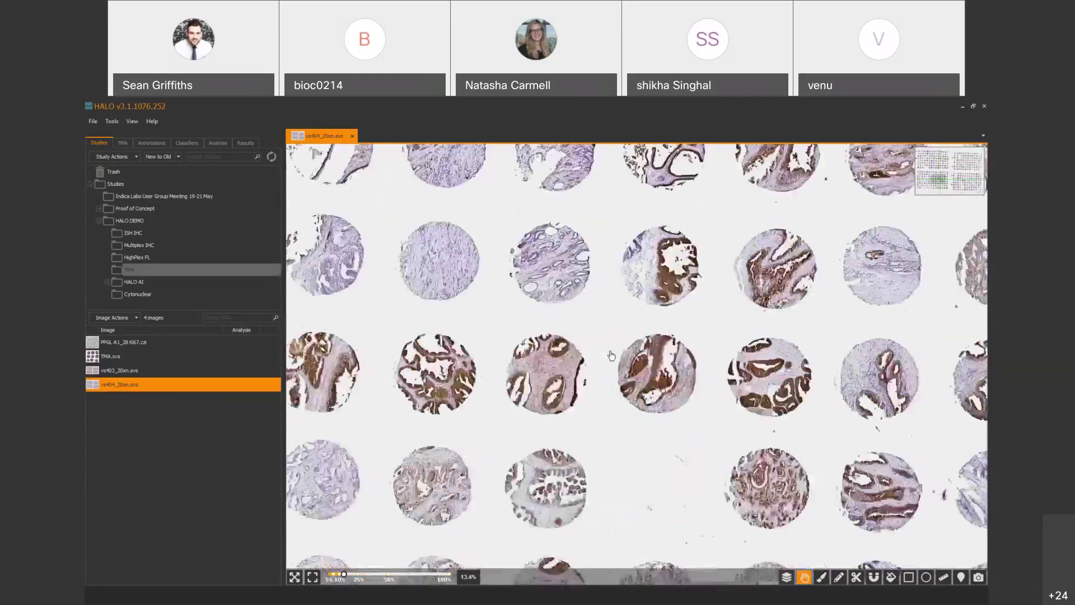
scroll(599, 348, up, 3)
drag(313, 403, 655, 291)
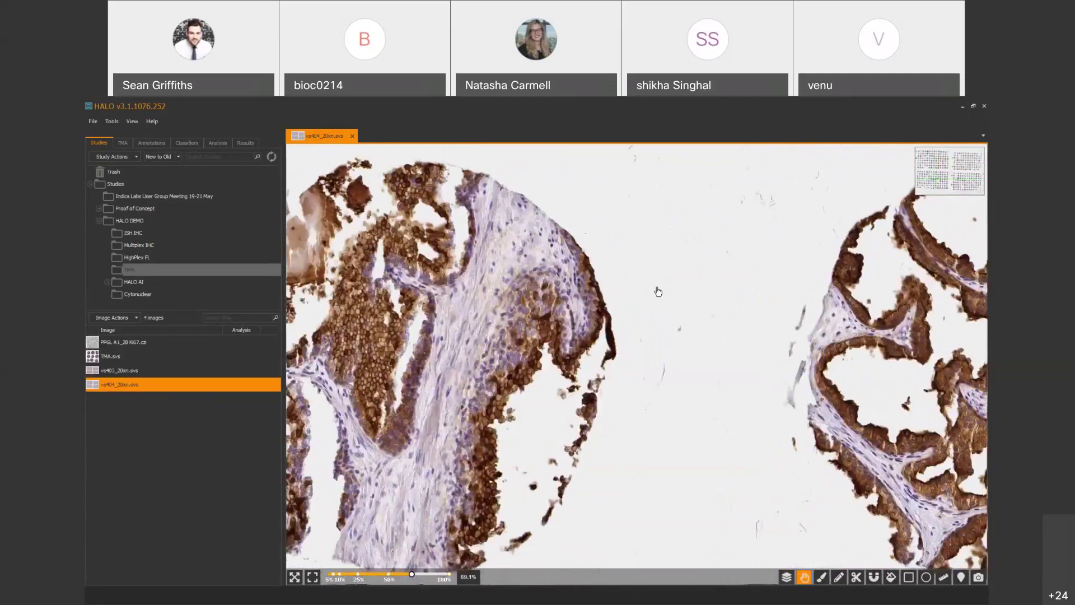
click(927, 165)
drag(405, 343, 766, 347)
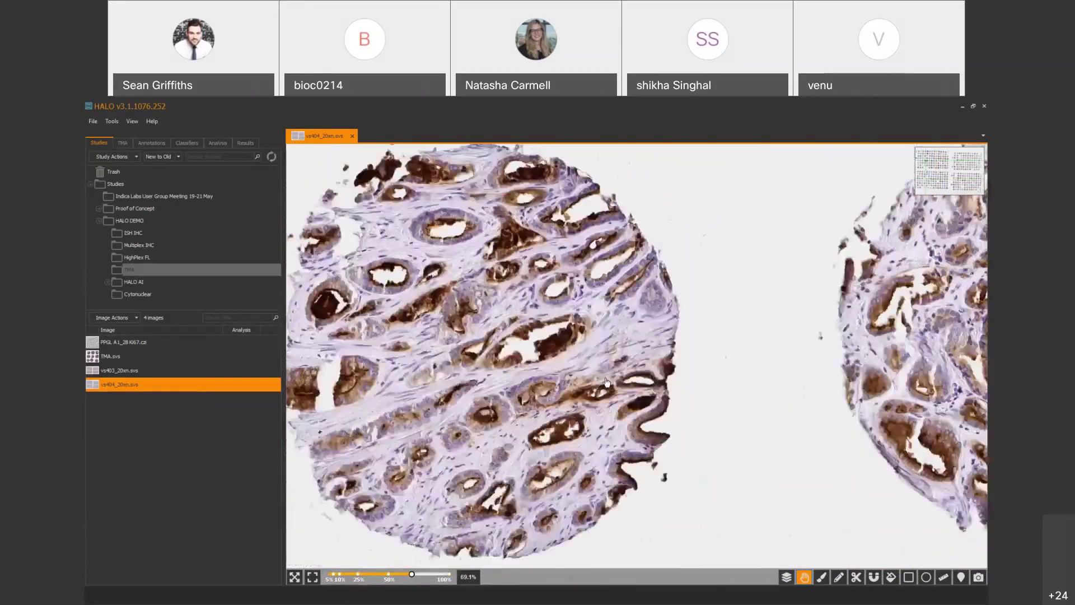
scroll(569, 368, down, 1)
scroll(570, 368, down, 6)
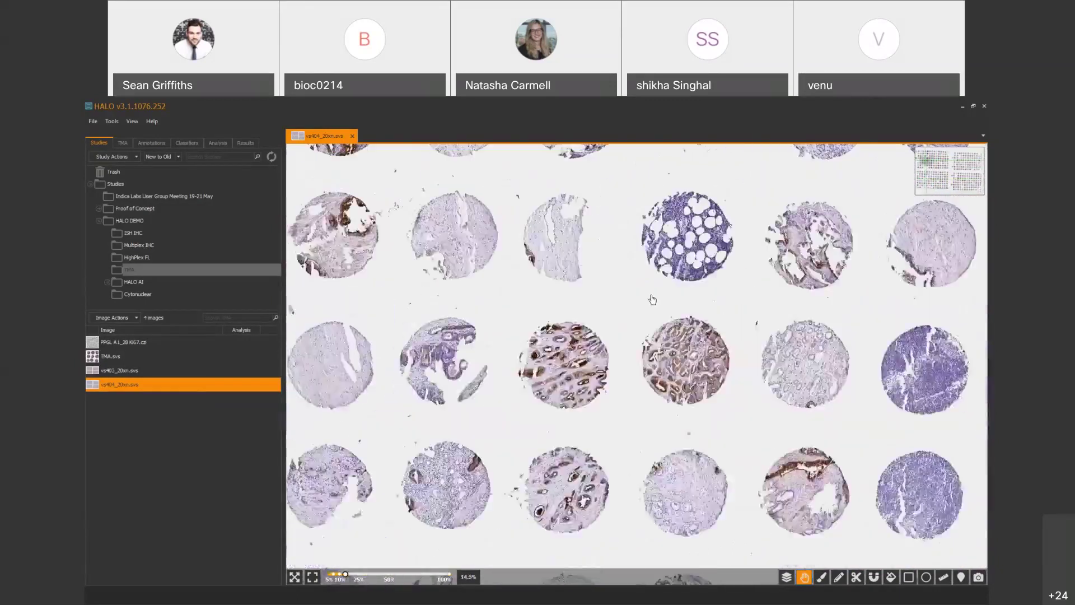
- Examine cores at the corner of the upper-left block and centre a strongly brown-stained top-row core at high magnification
drag(631, 337, 658, 365)
drag(513, 264, 582, 464)
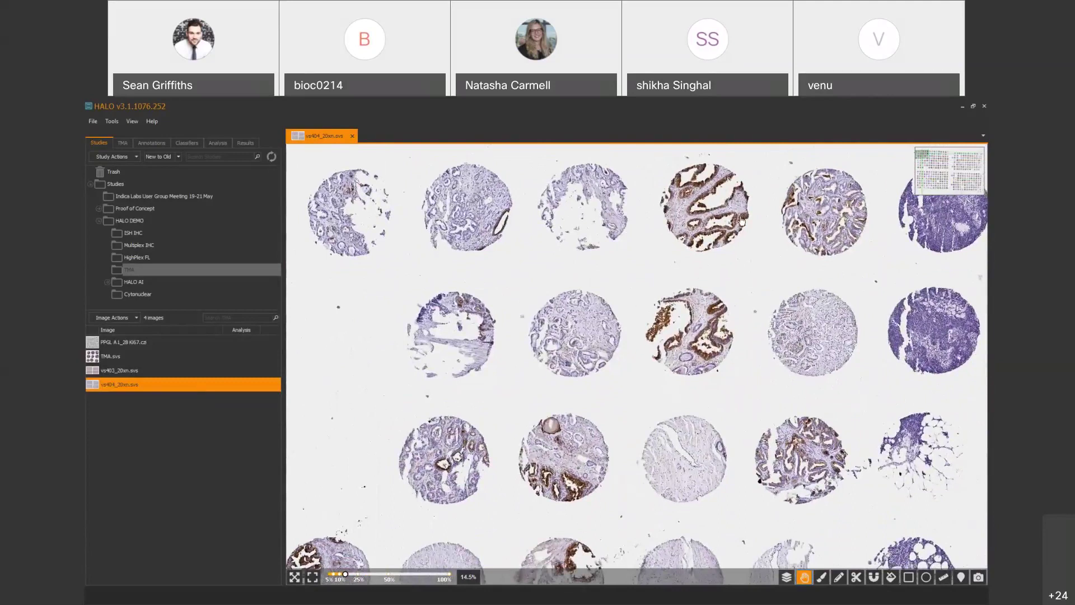
scroll(742, 220, up, 5)
drag(697, 278, 667, 372)
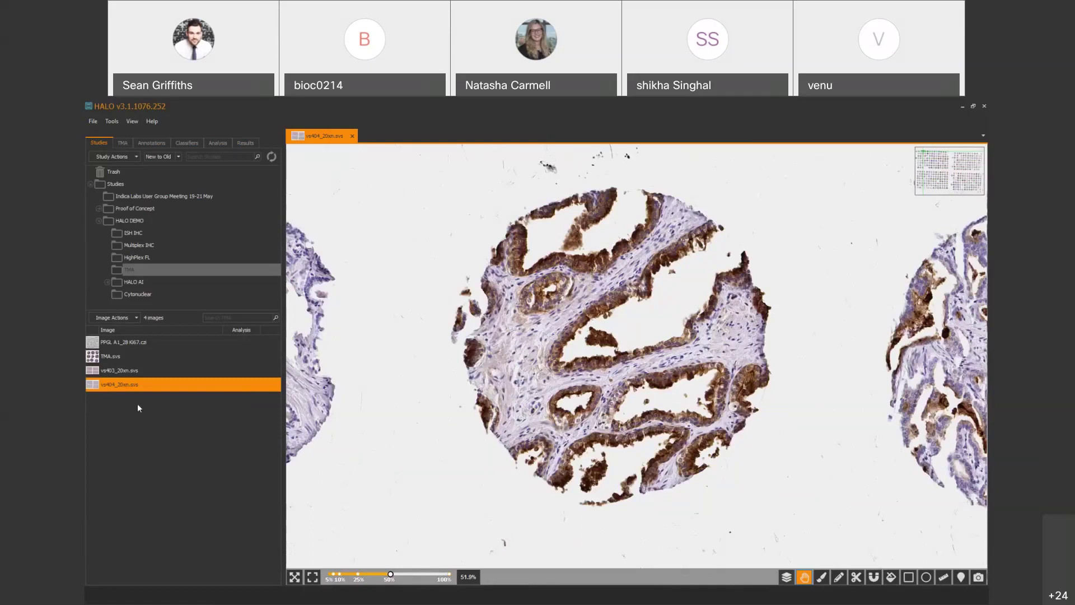
- Open the list of analysis algorithms to load, discarding the current ISH IHC settings without saving
click(217, 144)
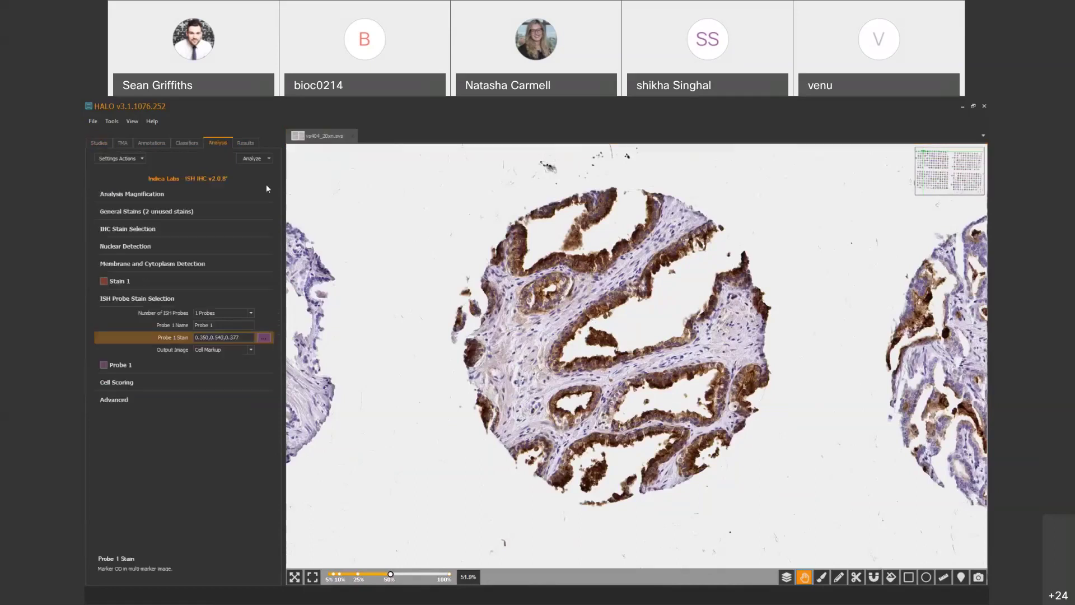
click(123, 161)
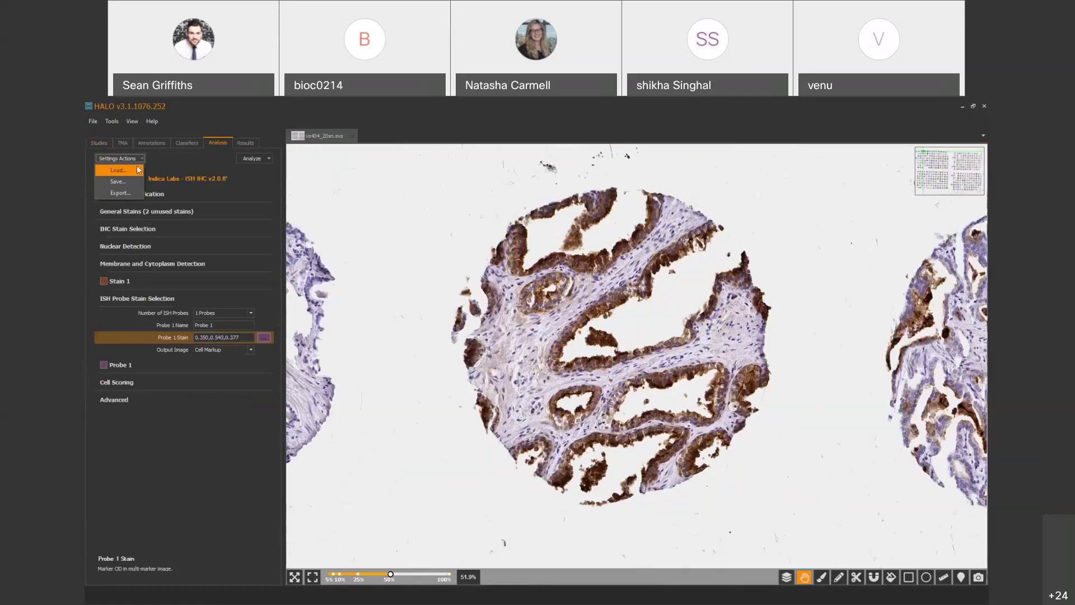
click(132, 171)
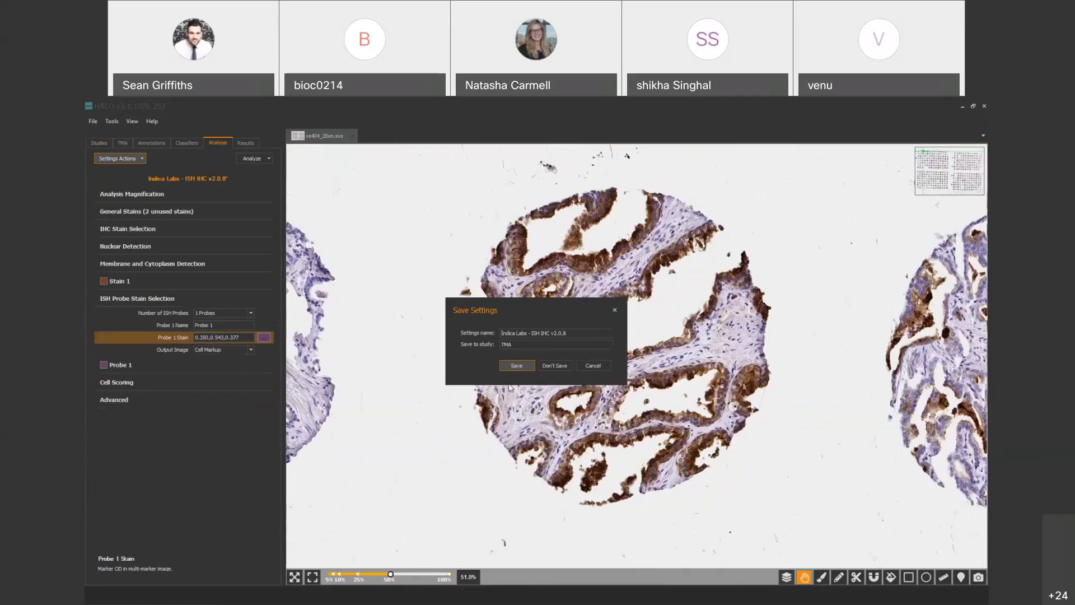
click(559, 366)
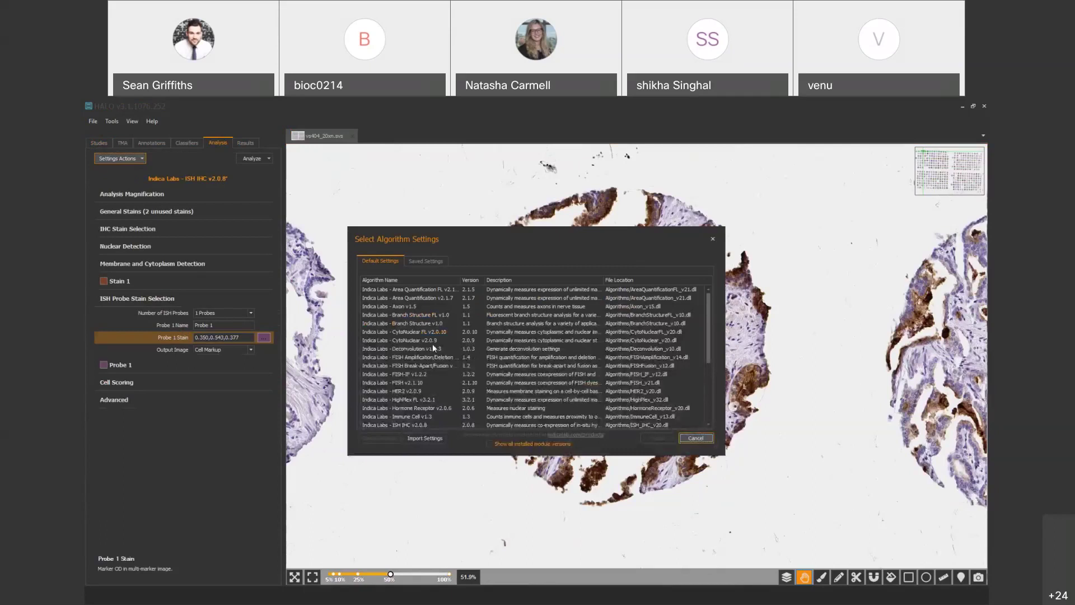
- Compare the default algorithm list with and without all installed module versions, checking the Area Quantification and HighPlex FL entries
click(448, 299)
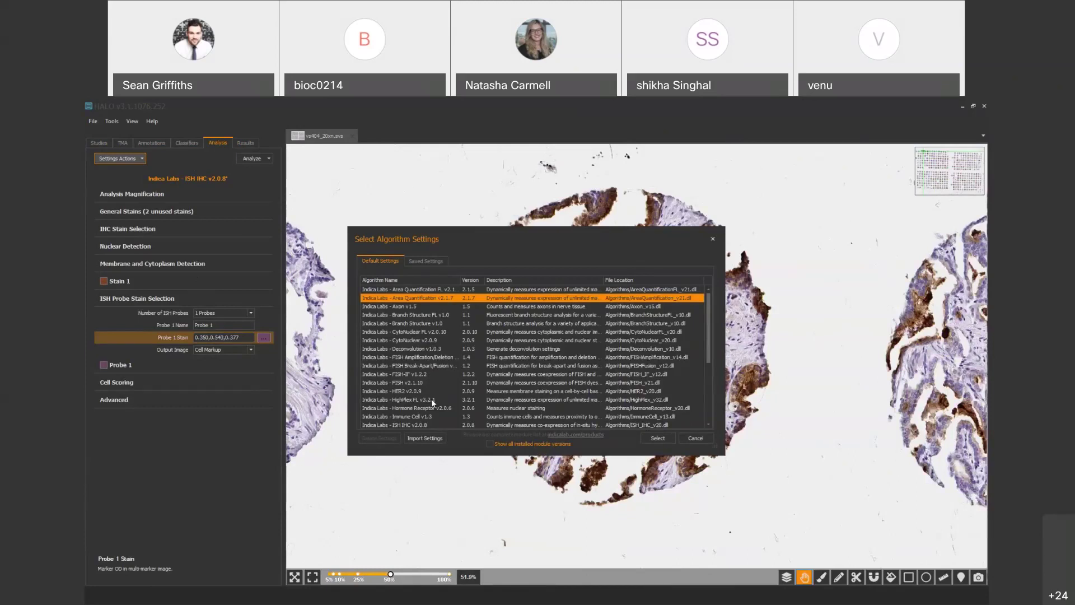
click(489, 443)
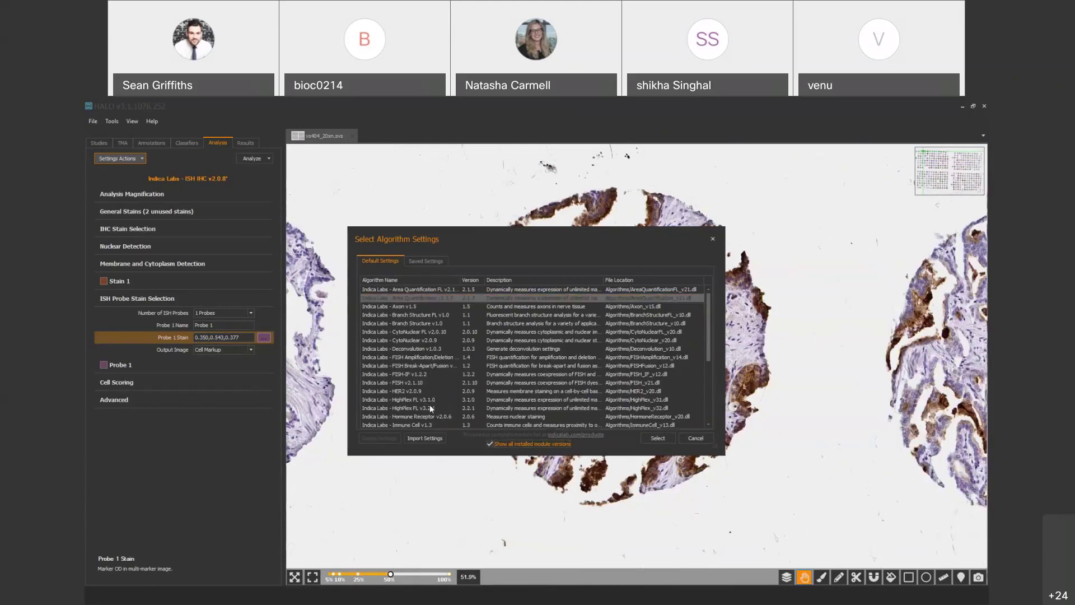
click(488, 444)
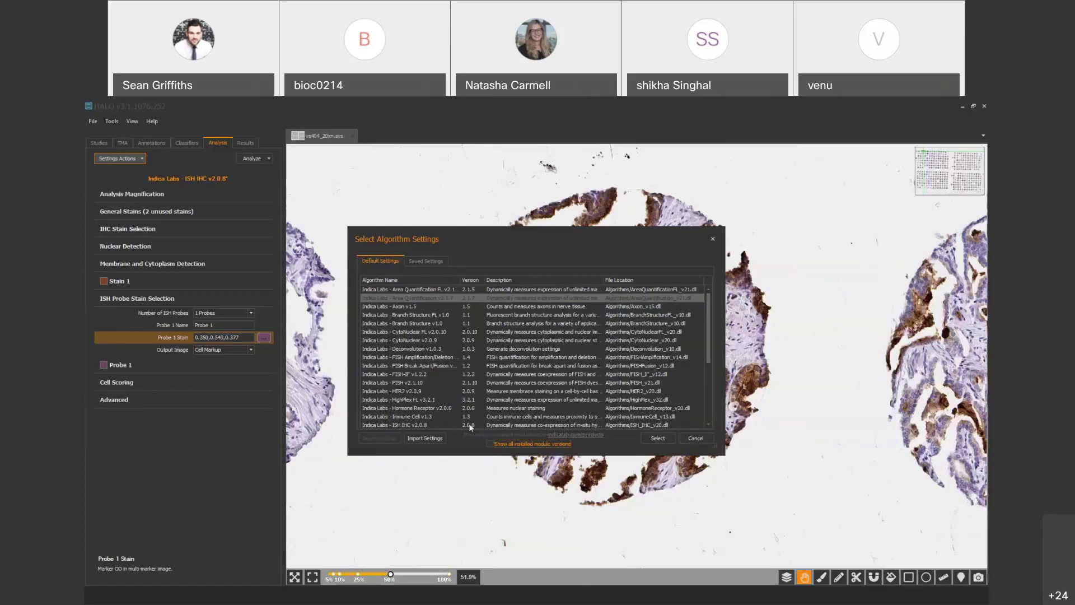
click(421, 401)
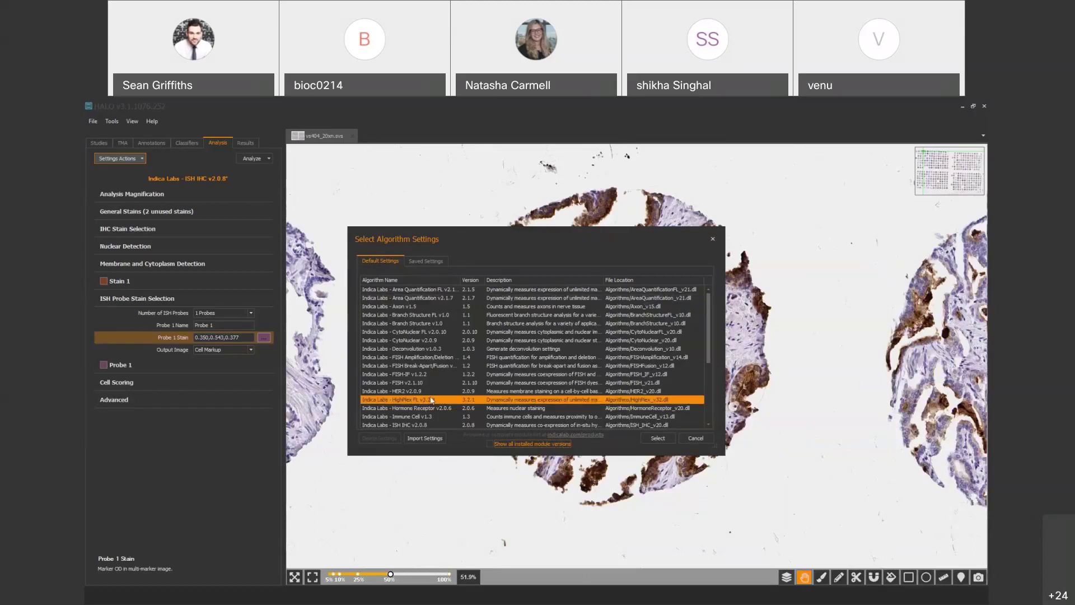
click(491, 443)
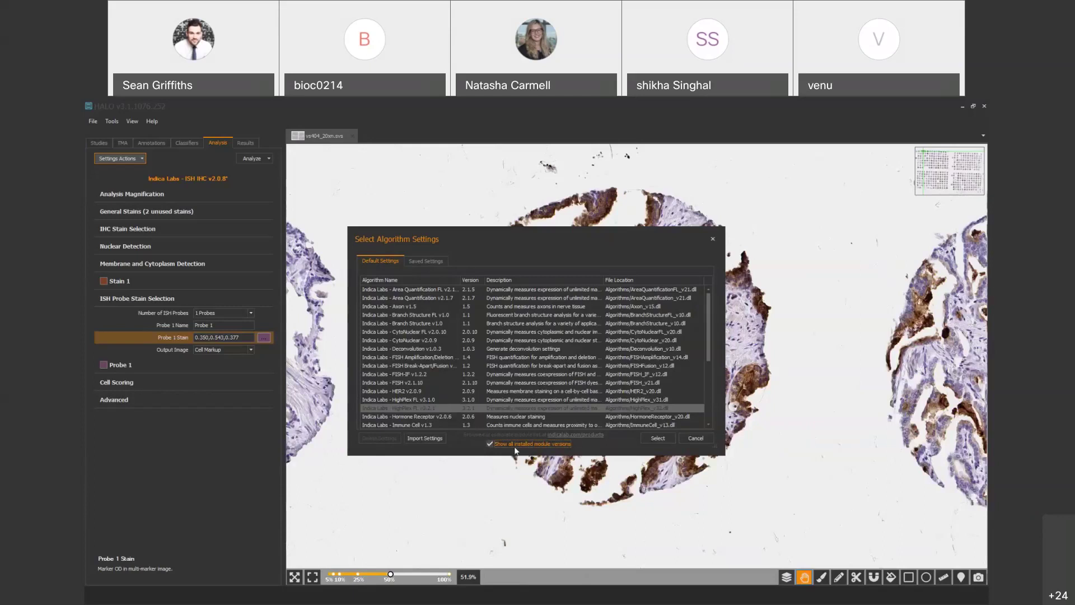
click(488, 443)
click(427, 400)
- Load the Area Quantification v2.1.7 algorithm and start real-time tuning on the brown-stained core
click(421, 297)
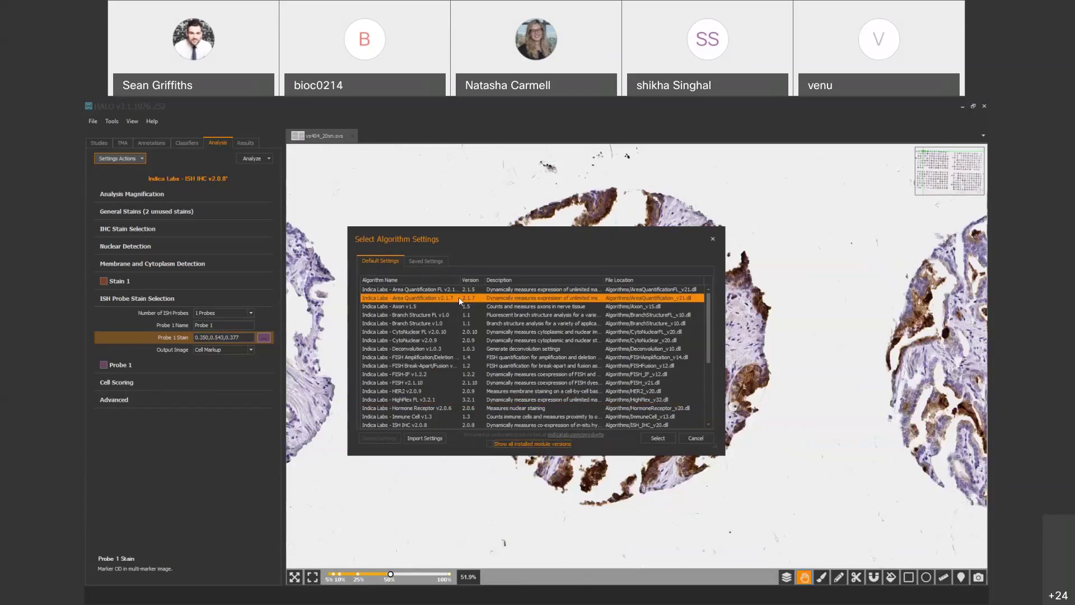
click(657, 438)
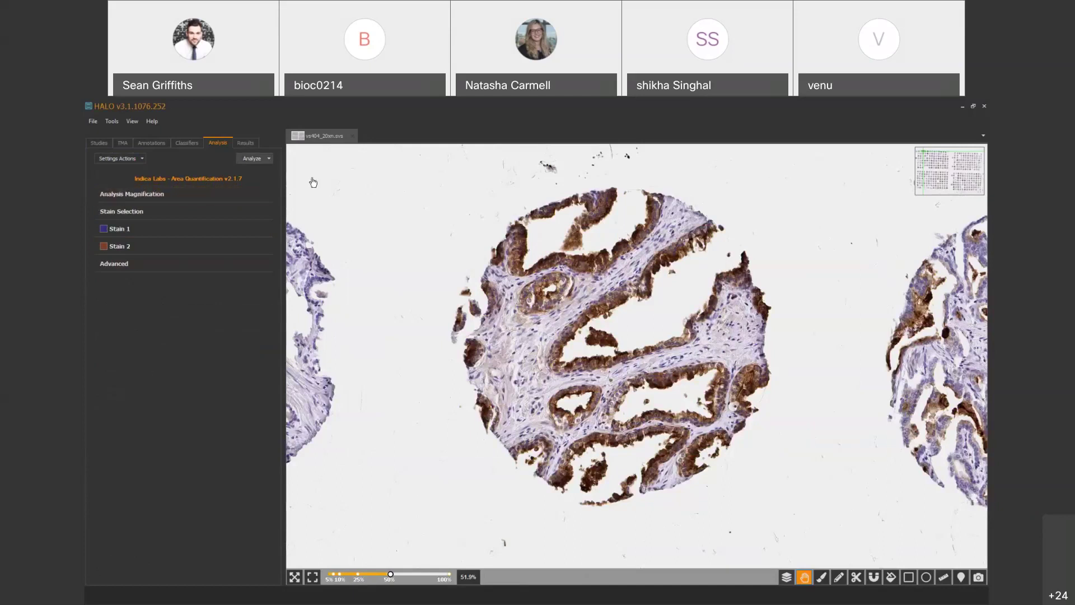
click(259, 160)
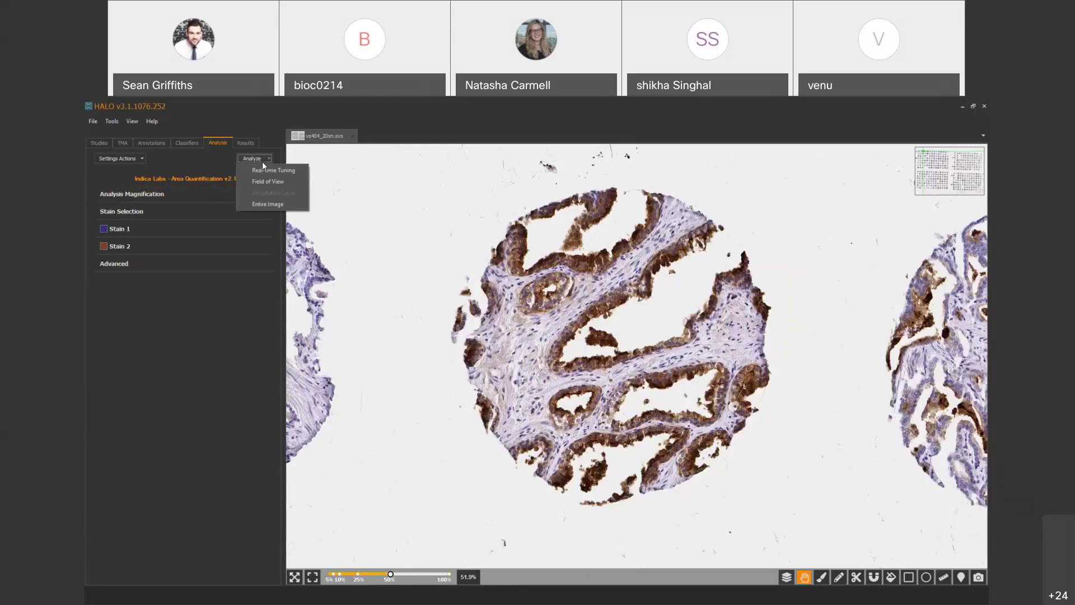
click(268, 172)
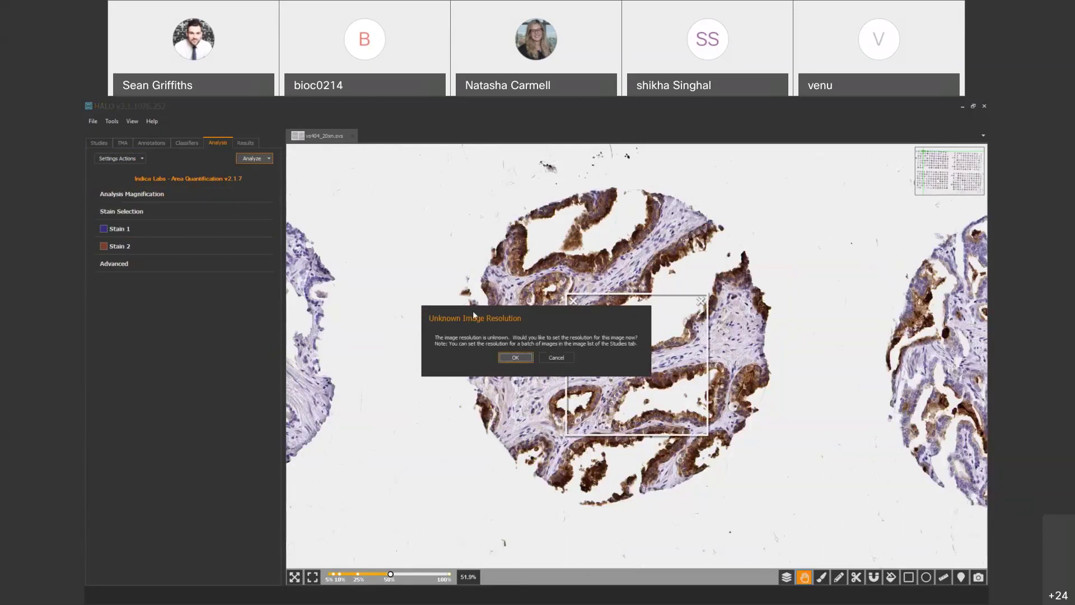
- Set the image resolution to 0.25 microns per pixel and save it
click(515, 359)
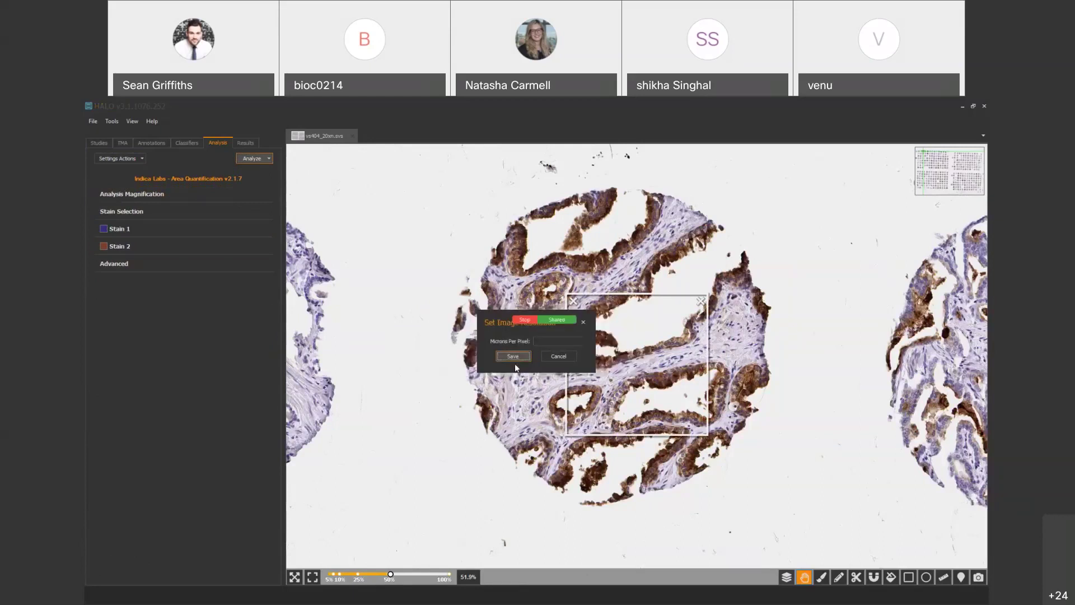
click(543, 341)
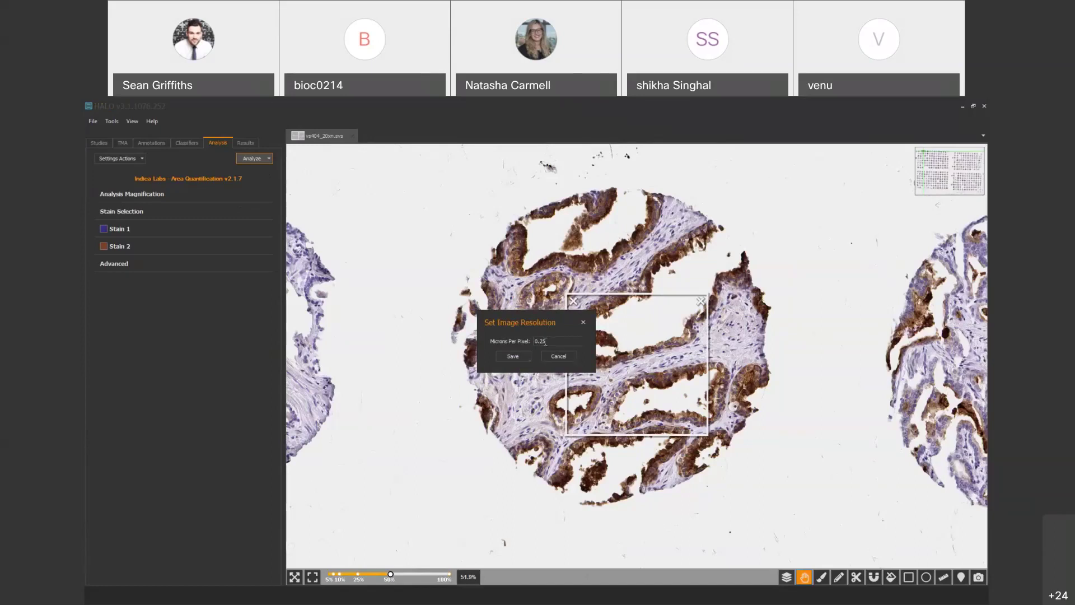
click(520, 358)
- Enlarge the real-time tuning window so it covers a larger area of the core at 100% magnification
scroll(487, 411, up, 1)
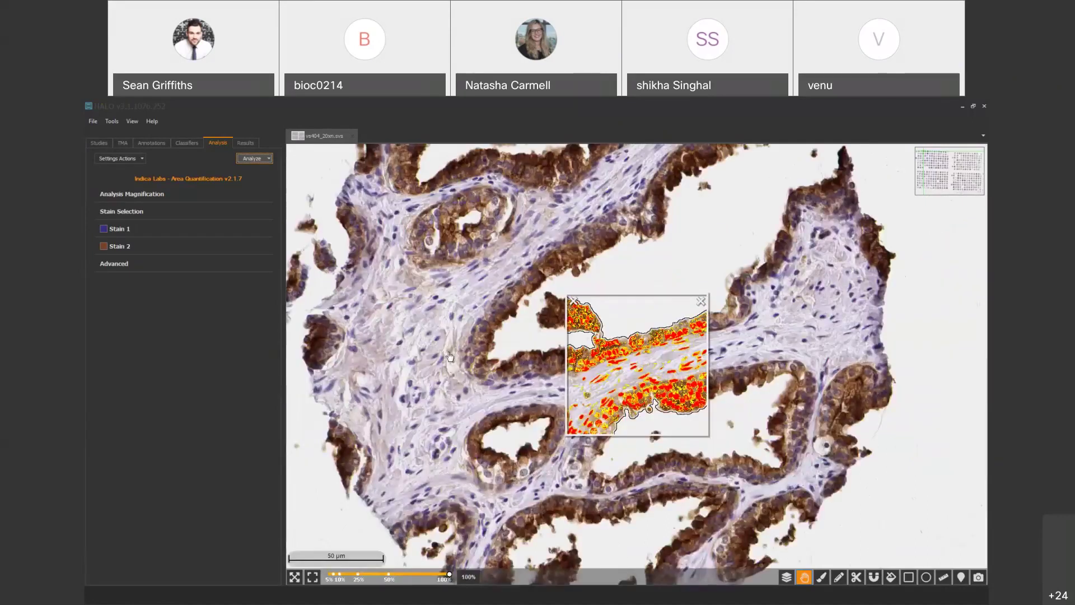
scroll(487, 411, up, 1)
drag(487, 411, 598, 541)
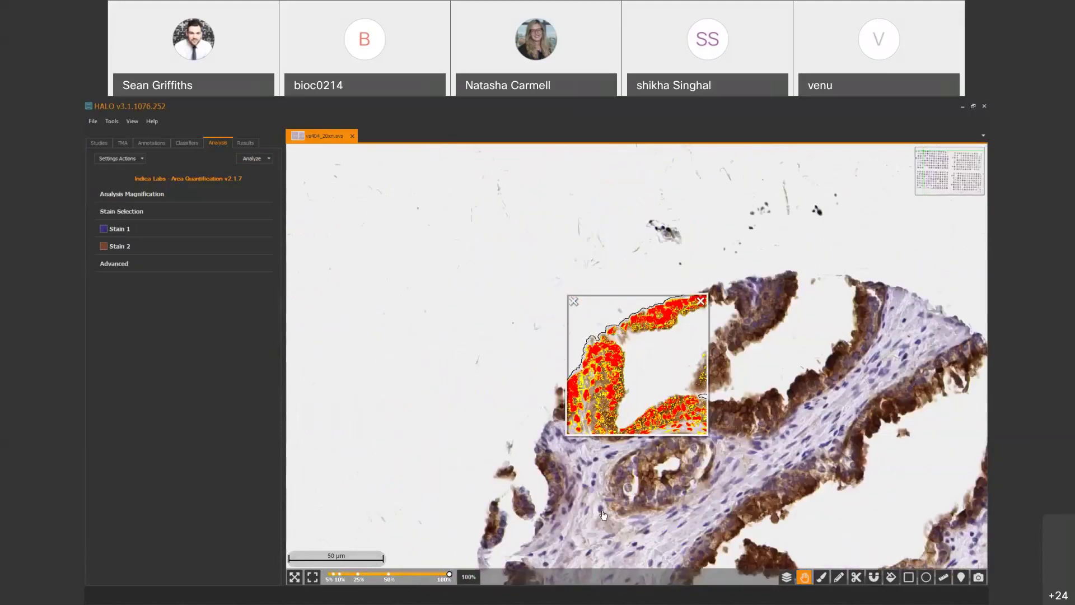
drag(566, 432, 490, 520)
drag(636, 494, 686, 360)
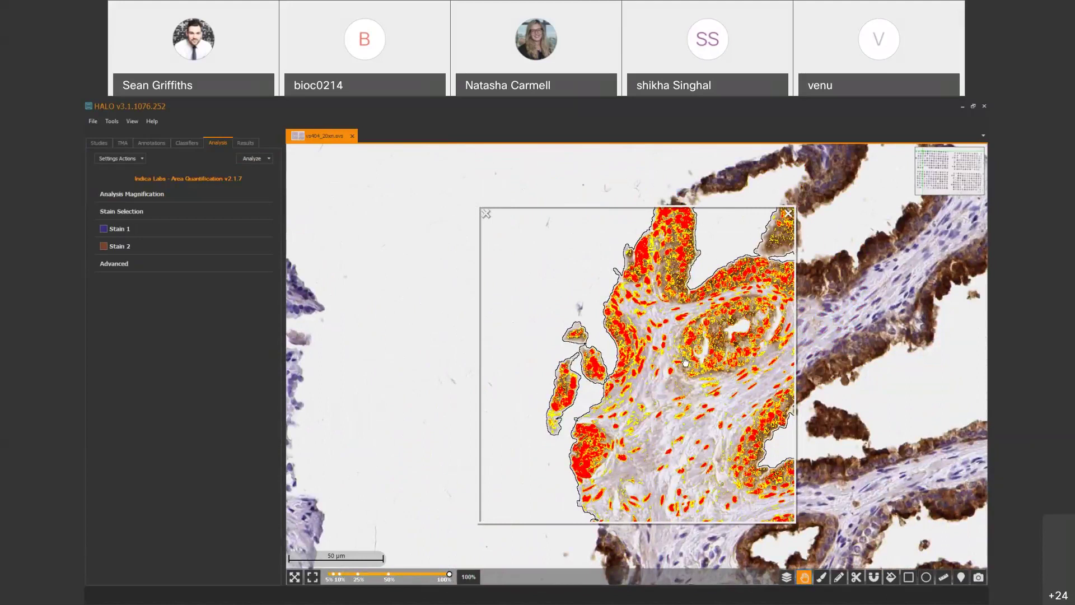
- Examine the stain markup in the tuning window across the lower and right-hand parts of the core
key(Down)
key(Right)
key(Down)
key(Right)
key(Down)
key(Right)
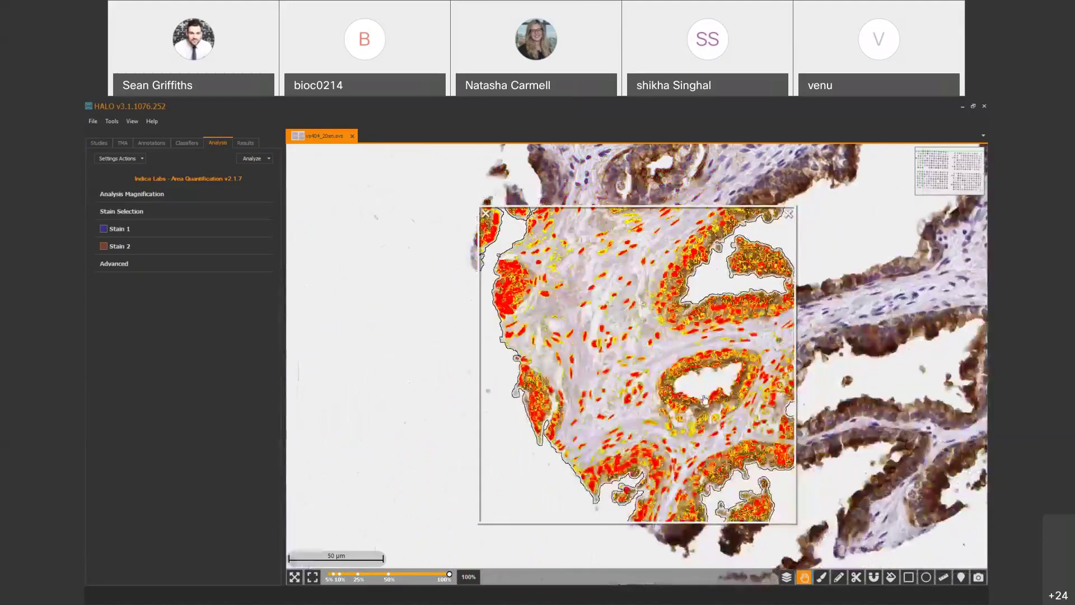
key(Right)
key(Up)
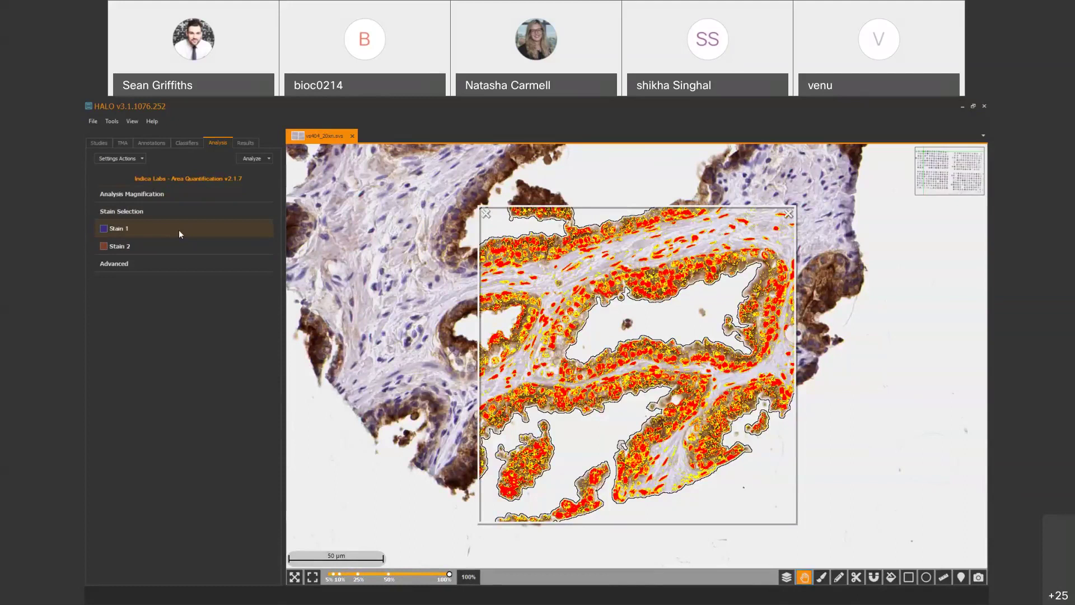
- Keep the number of stains at 2 and name the first stain Haematox
click(183, 215)
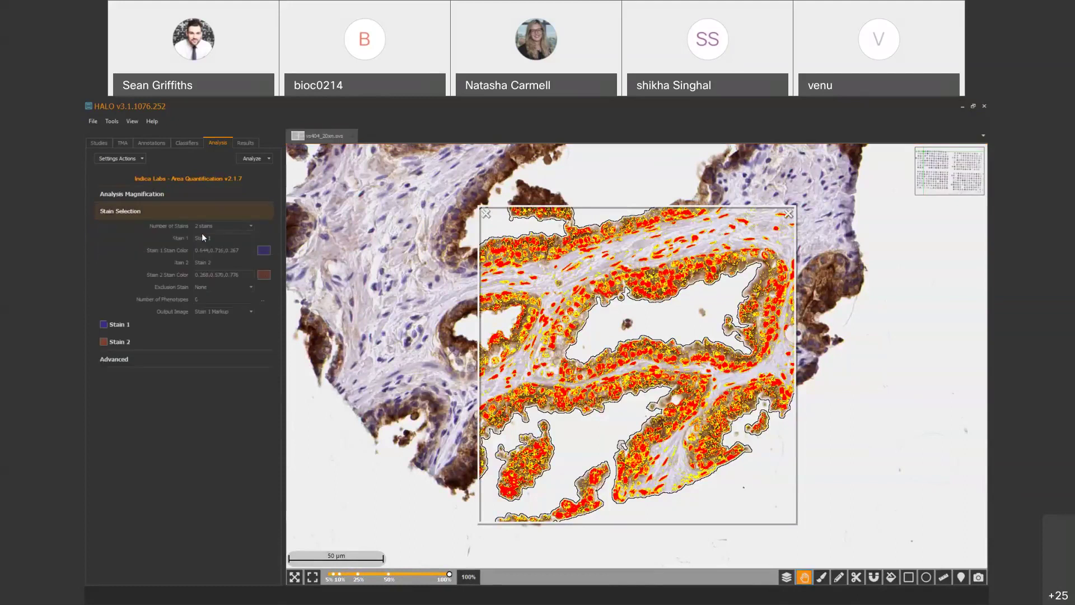
click(207, 225)
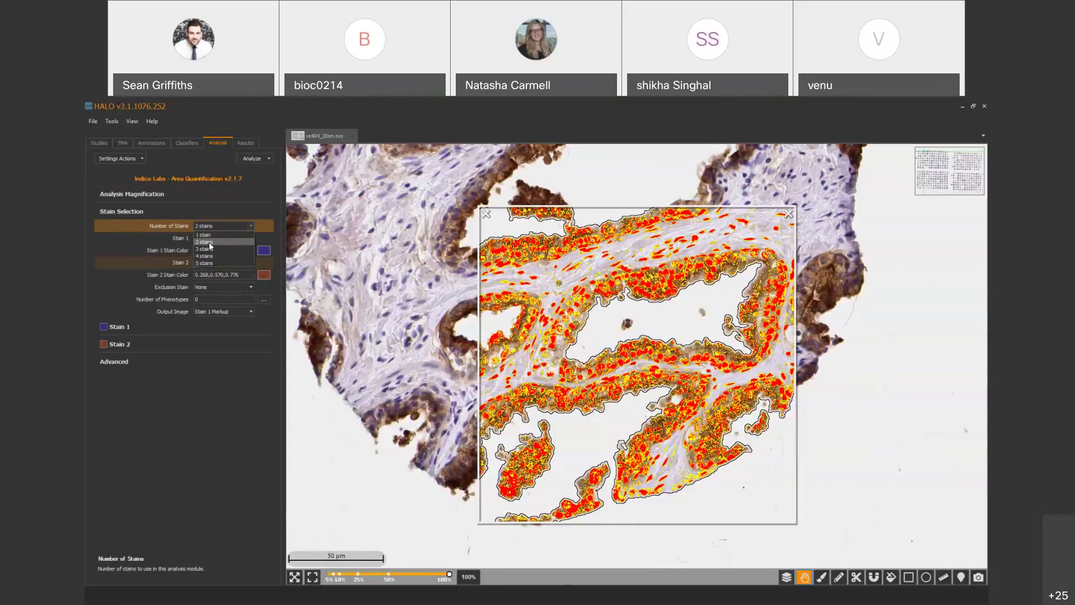
click(210, 242)
click(221, 238)
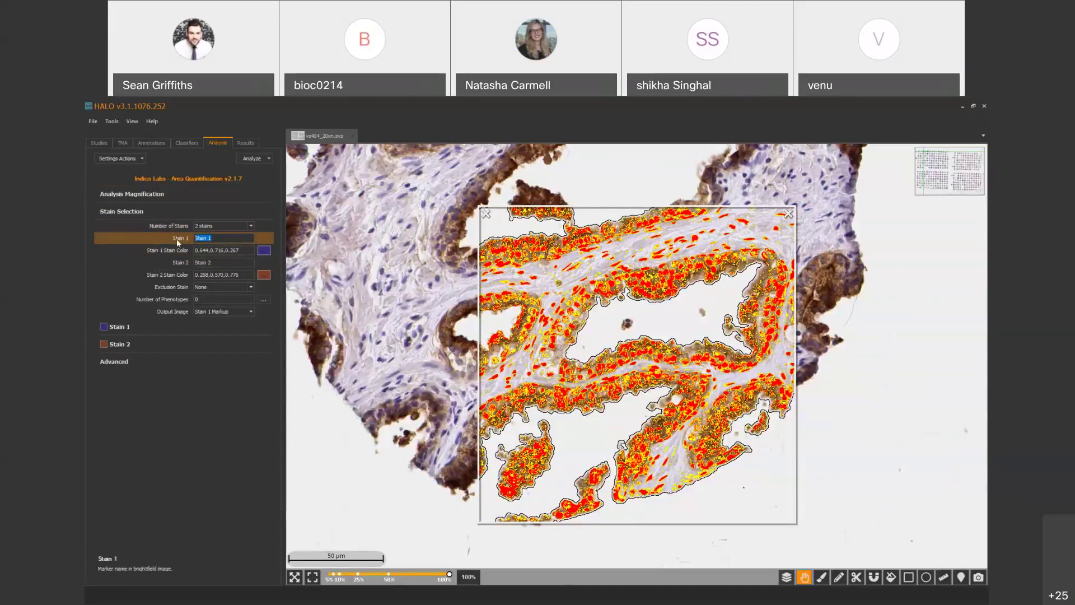
key(BackSpace)
text(Haematox)
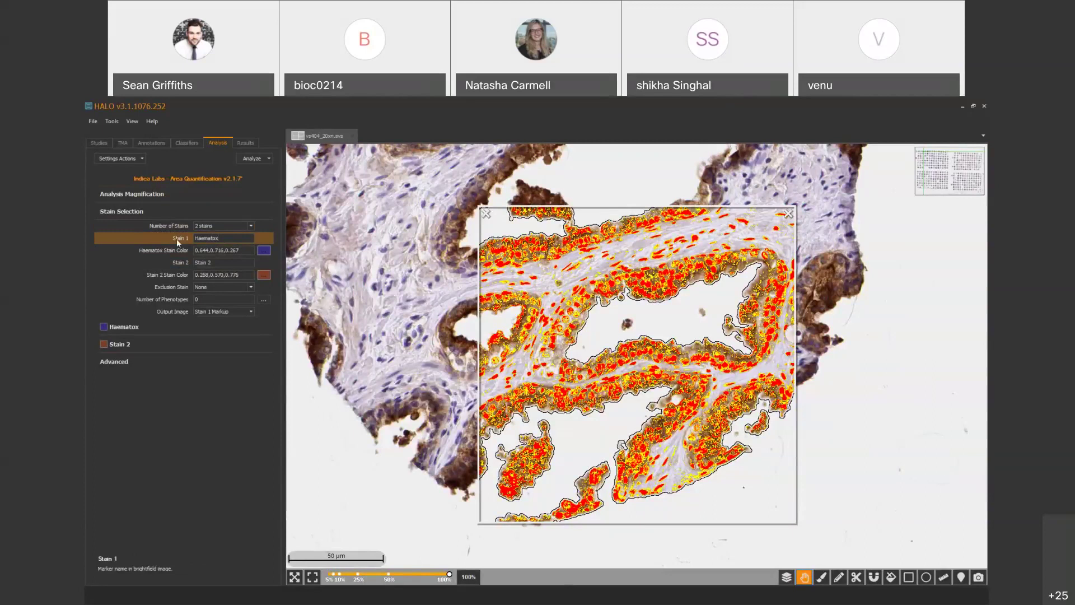
- Set the Haematox stain colour by sampling a blue nucleus in the tissue with increased pixel zoom
click(263, 249)
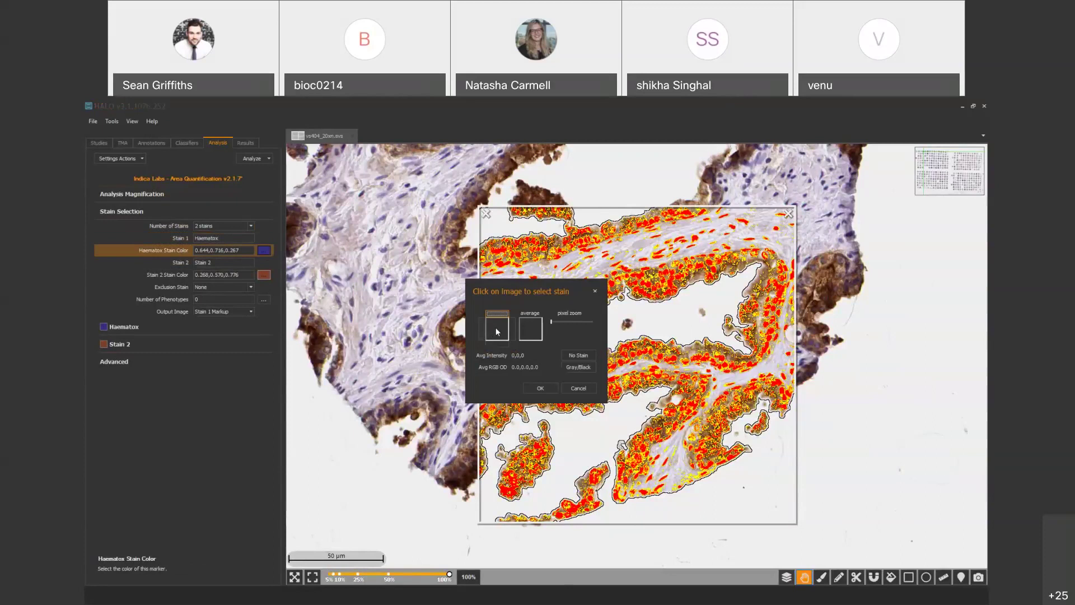
click(417, 340)
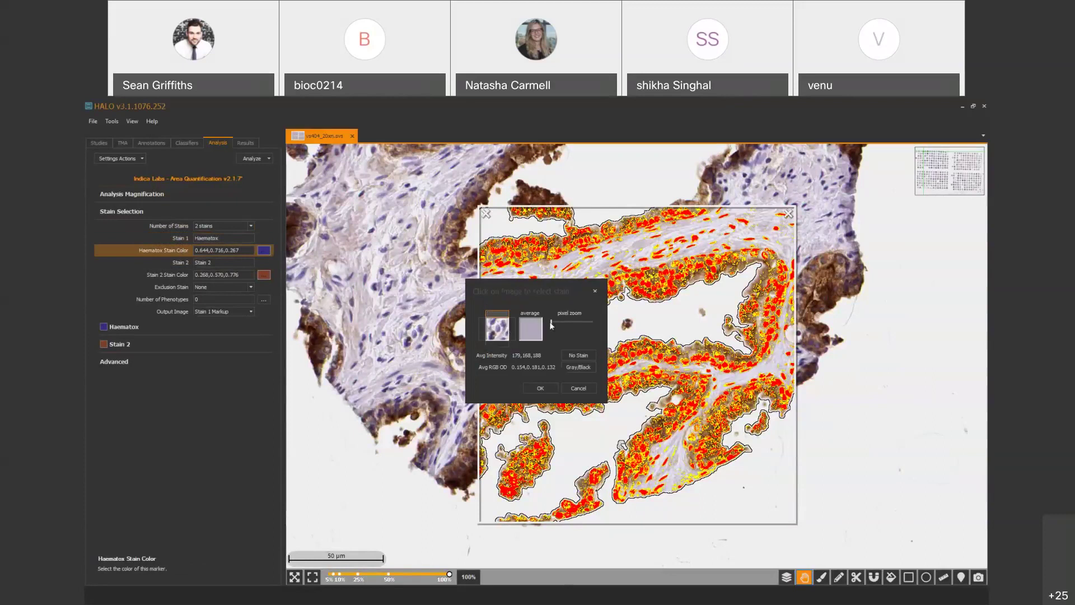
drag(550, 322, 586, 324)
click(514, 329)
click(498, 315)
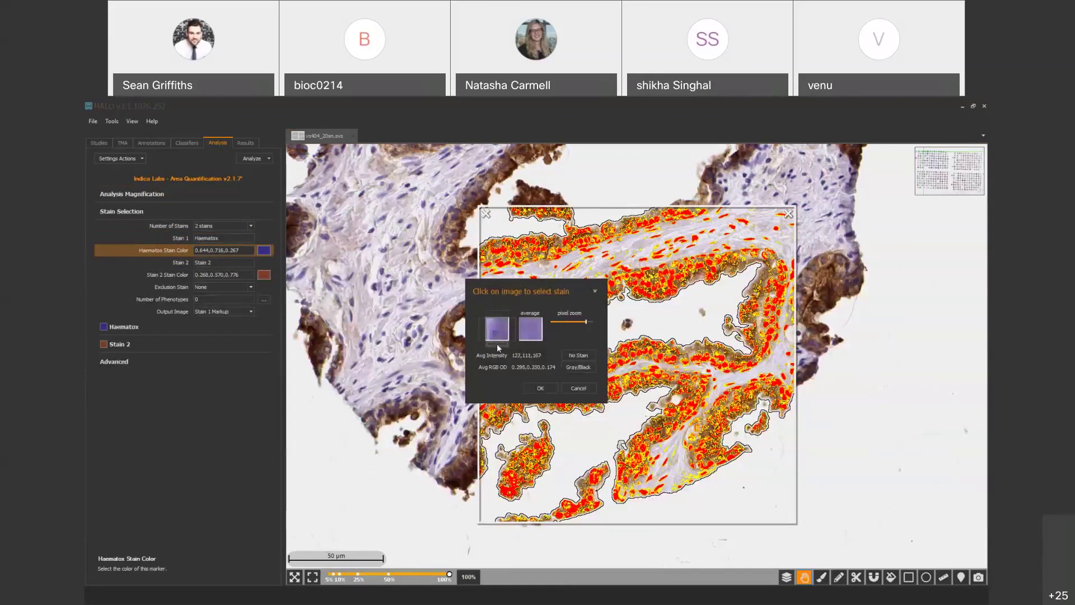
click(544, 388)
click(482, 330)
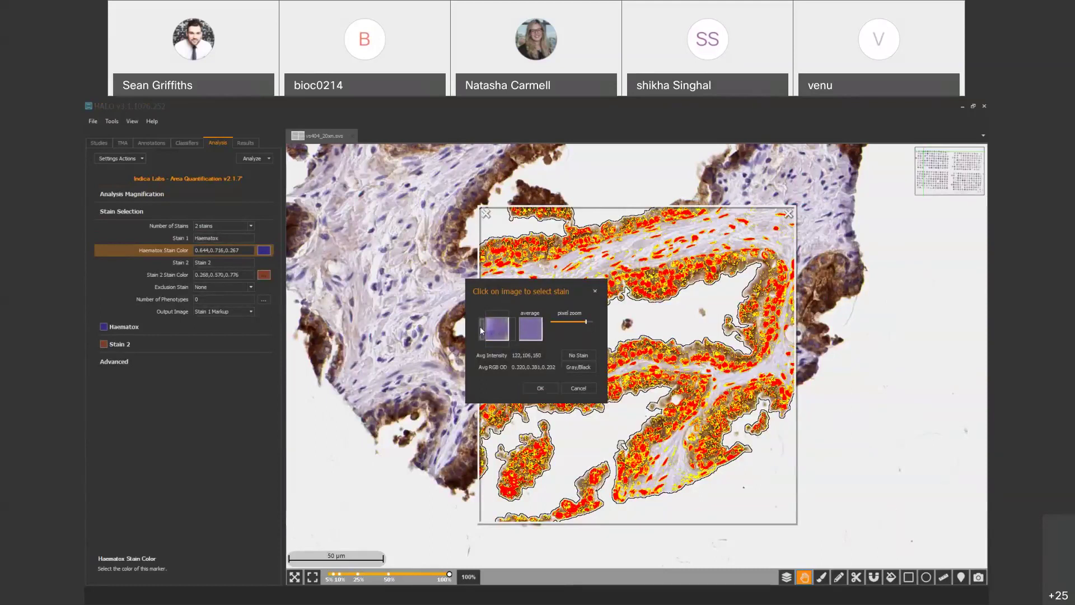
click(538, 389)
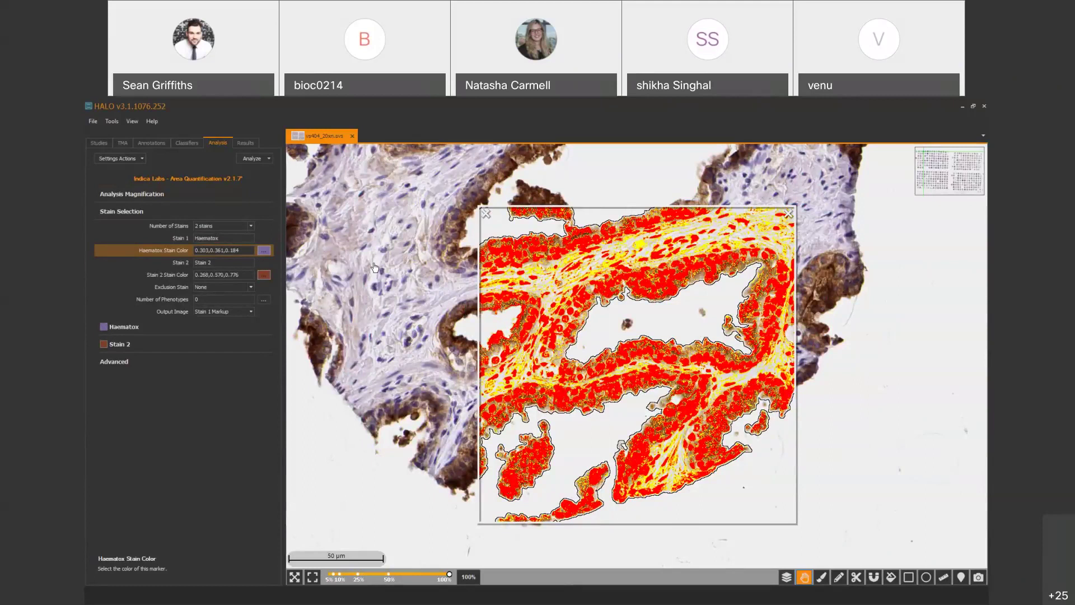
- Name the second stain DAB
drag(374, 267, 431, 364)
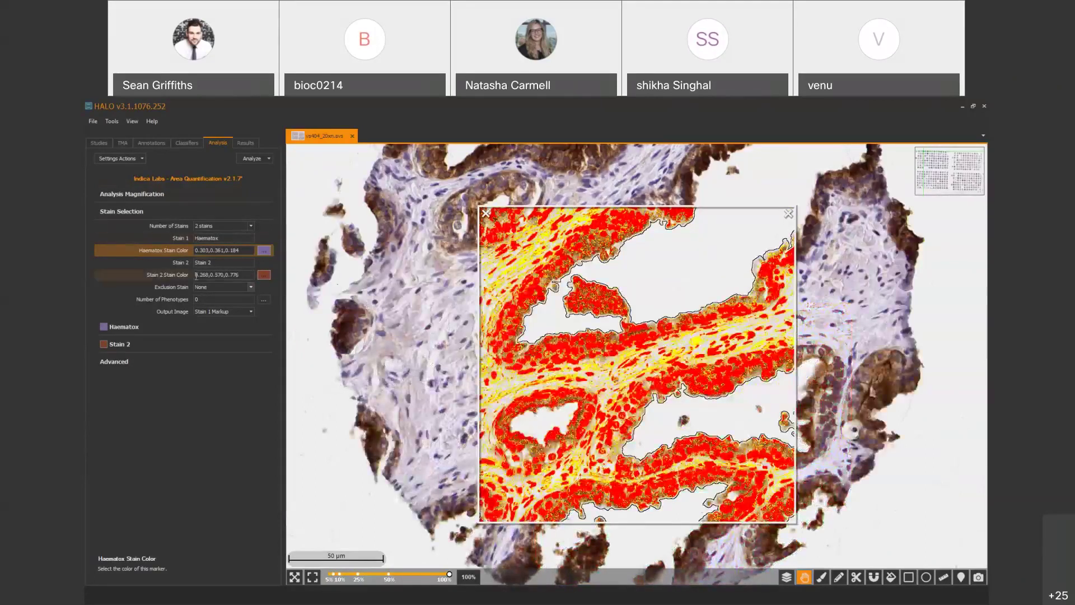
click(172, 266)
text(DAB)
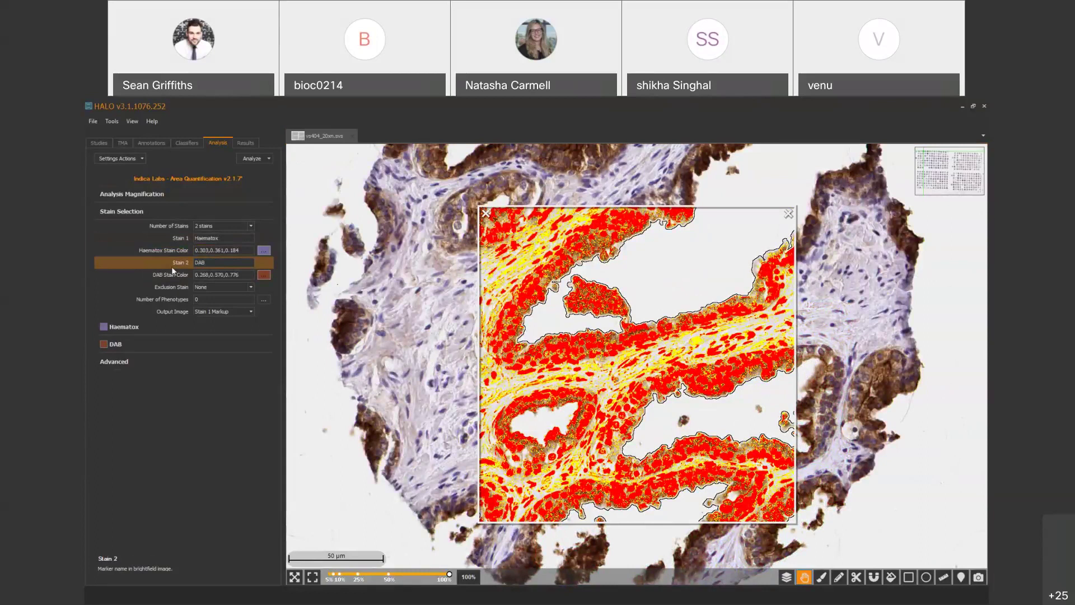
- Set the DAB stain colour by sampling brown-stained tissue just outside the tuning window with increased pixel zoom
click(172, 274)
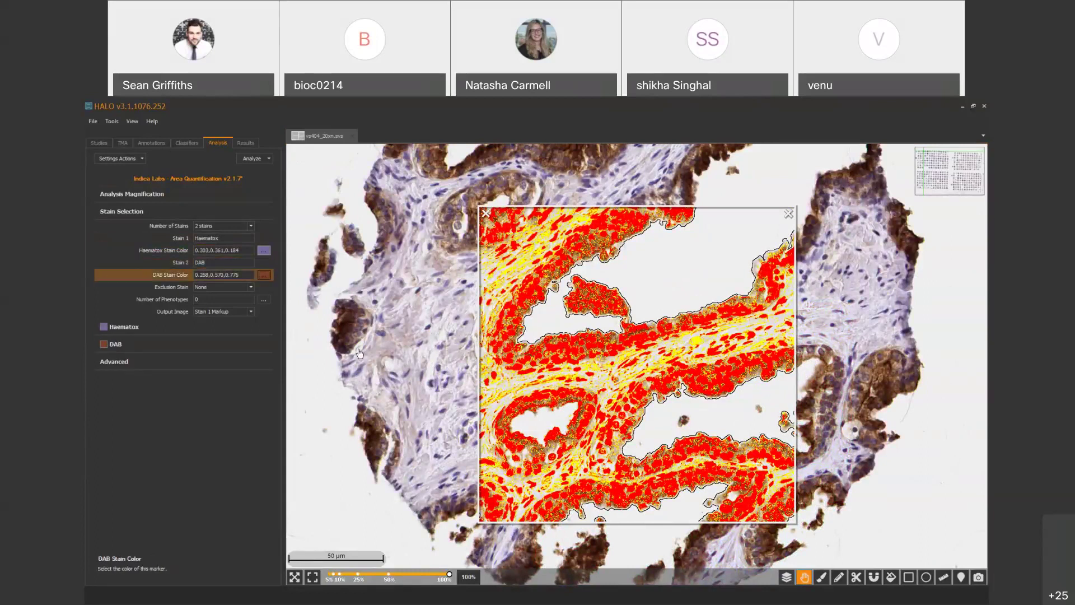
click(469, 226)
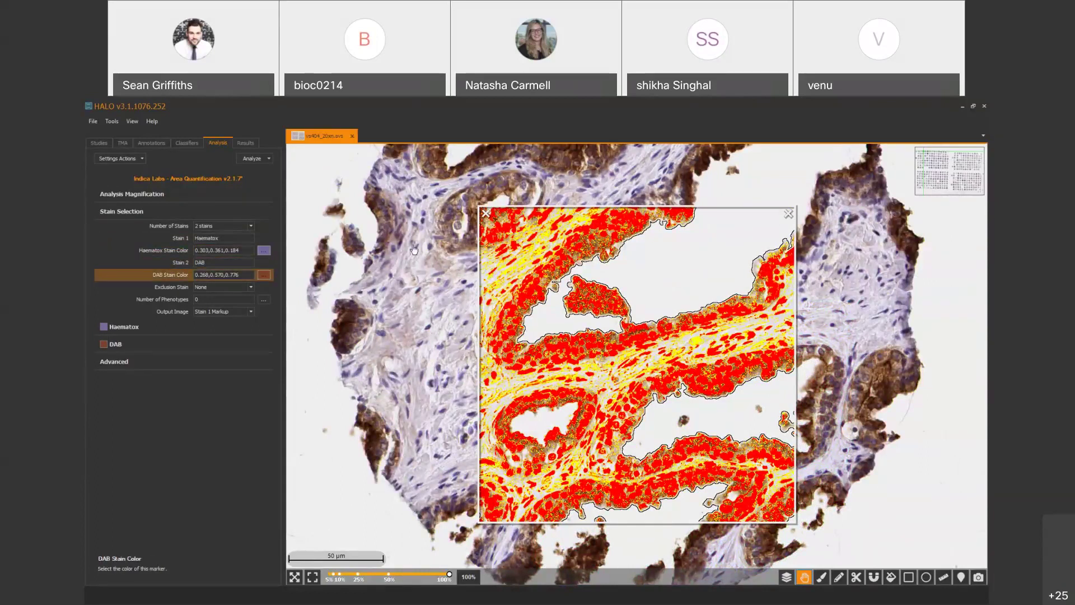
click(263, 275)
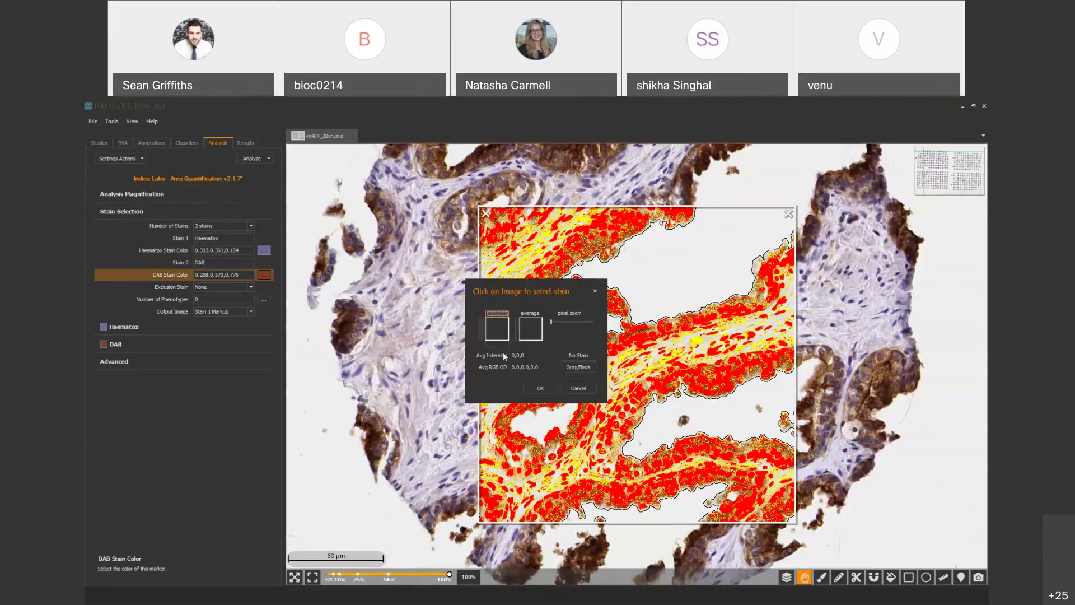
click(469, 224)
drag(552, 321, 580, 325)
click(511, 335)
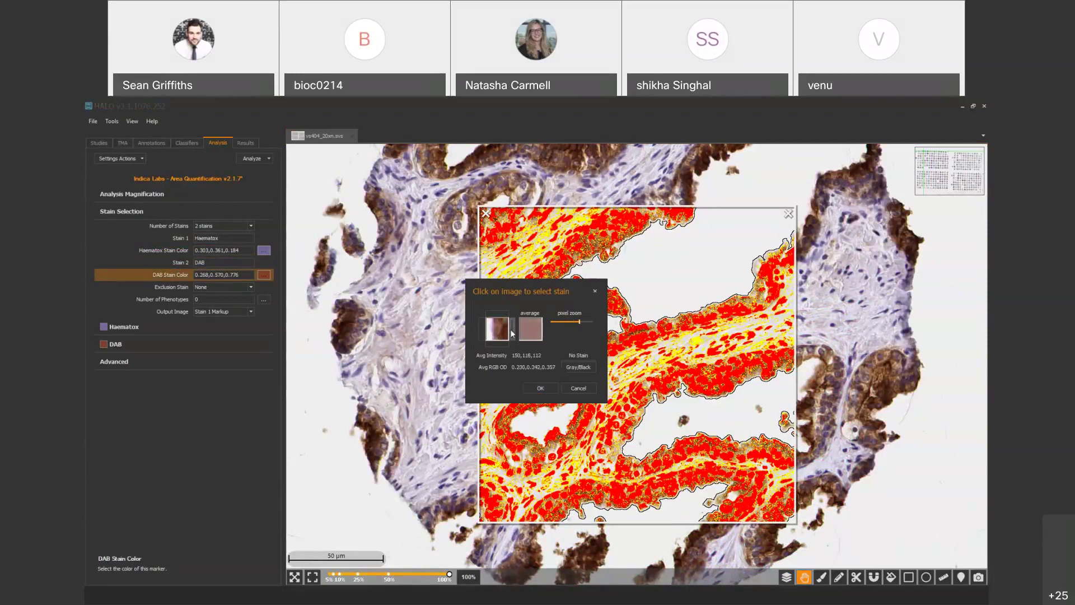
click(530, 389)
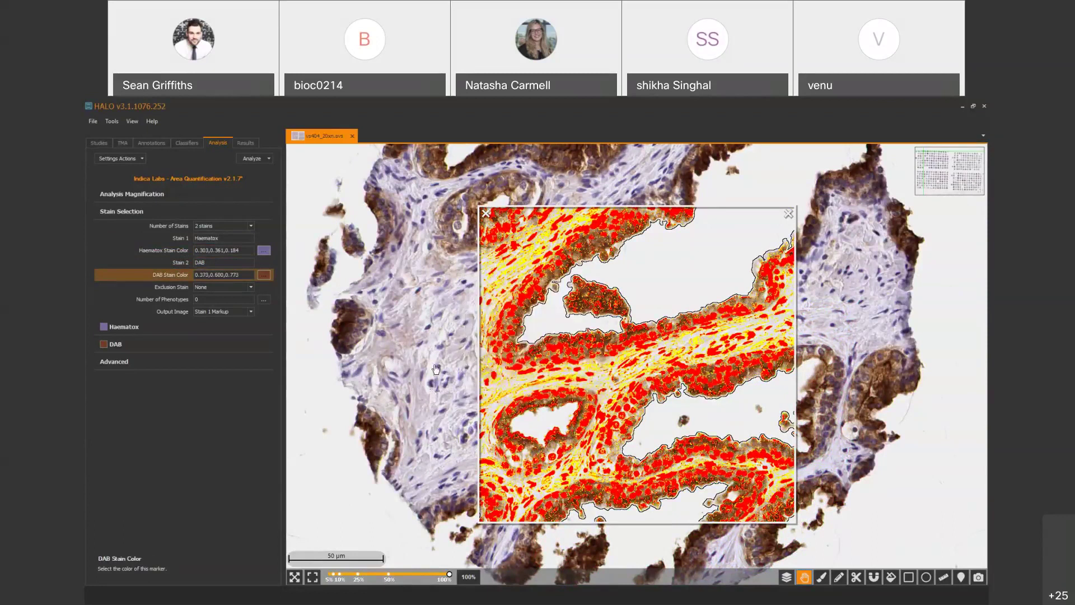
- Compare the Haematox Stain, DAB Stain, Haematox Markup, DAB Markup and Colocalization Markup output images on a stroma-rich area of the core
drag(436, 368, 540, 350)
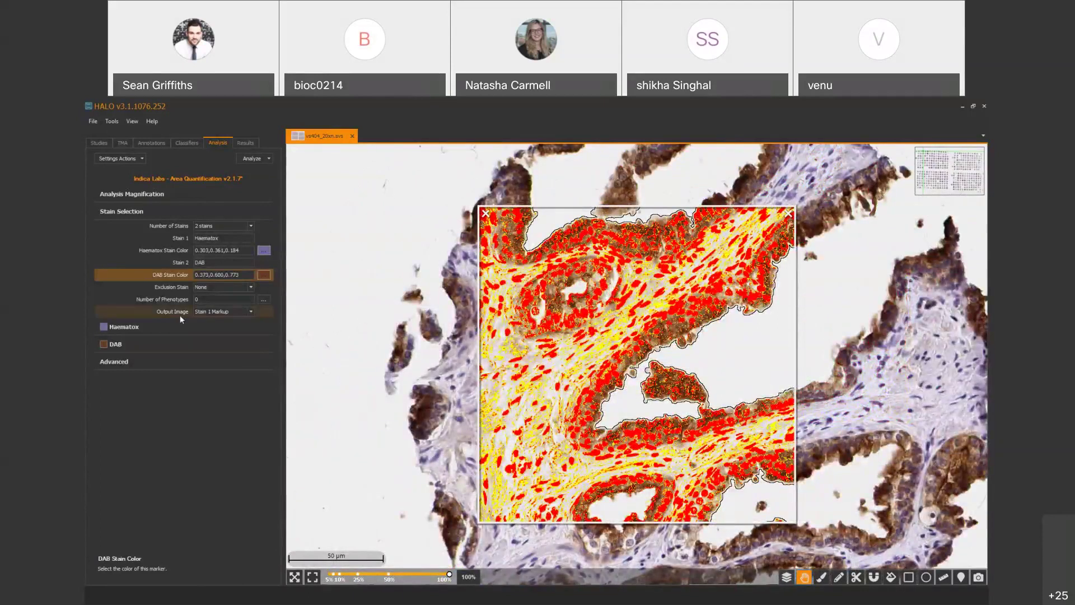
click(235, 313)
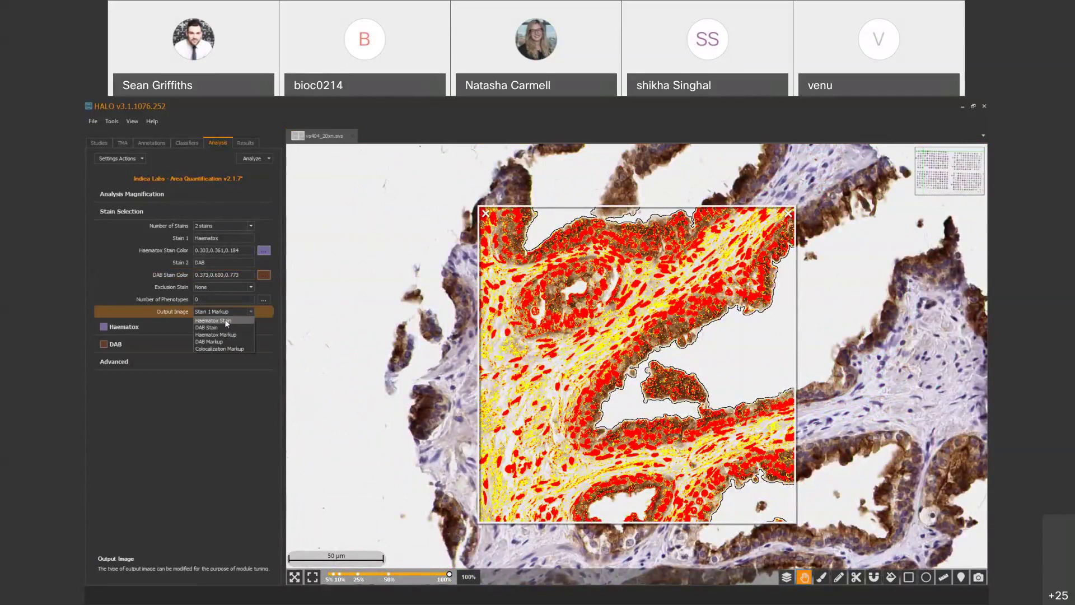
click(227, 320)
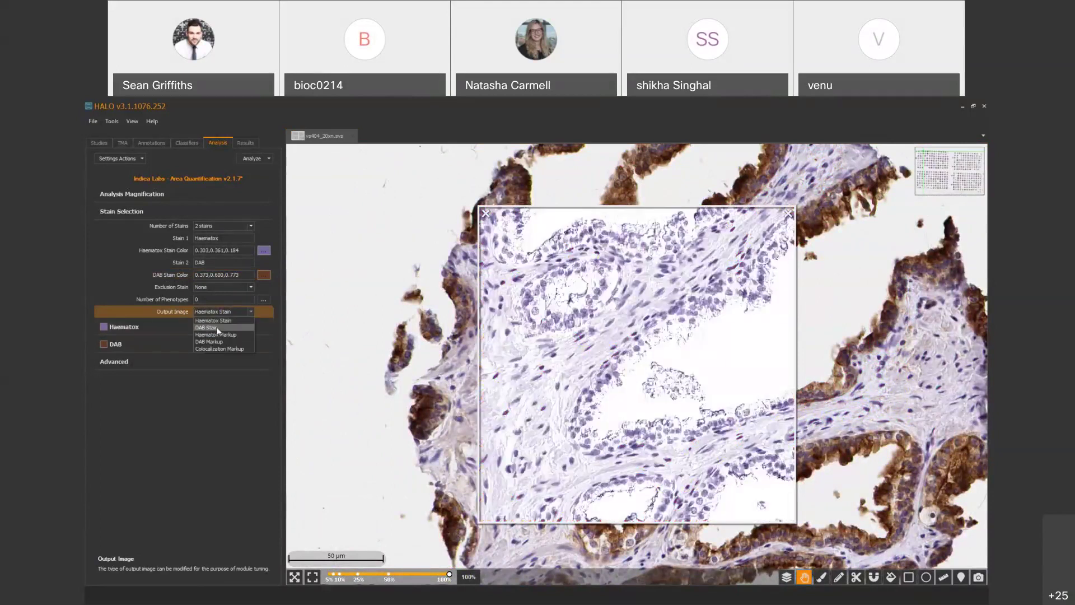
click(217, 327)
click(219, 314)
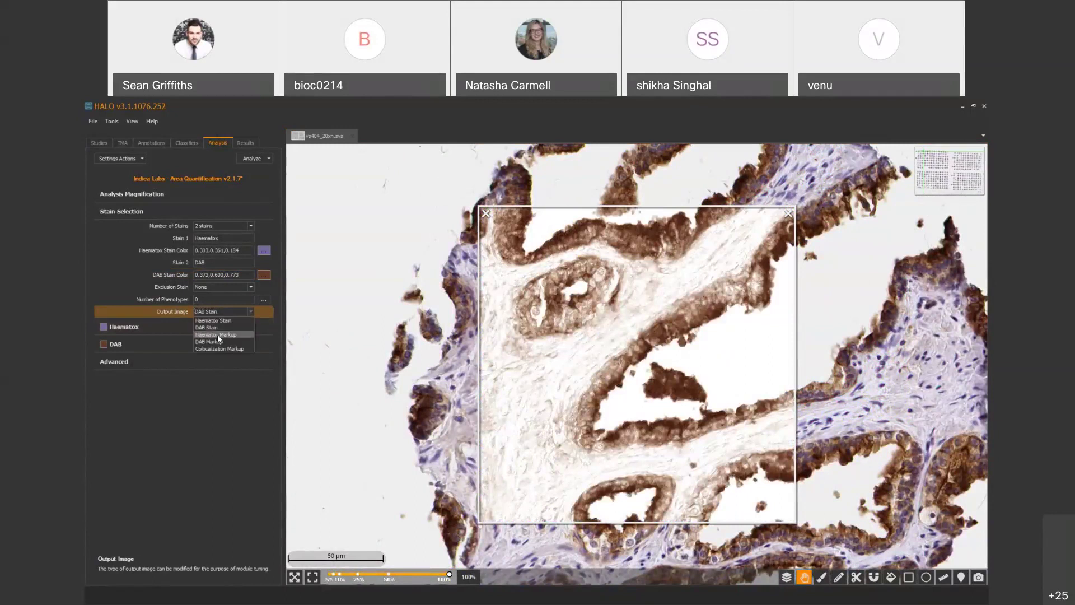
click(217, 336)
click(220, 315)
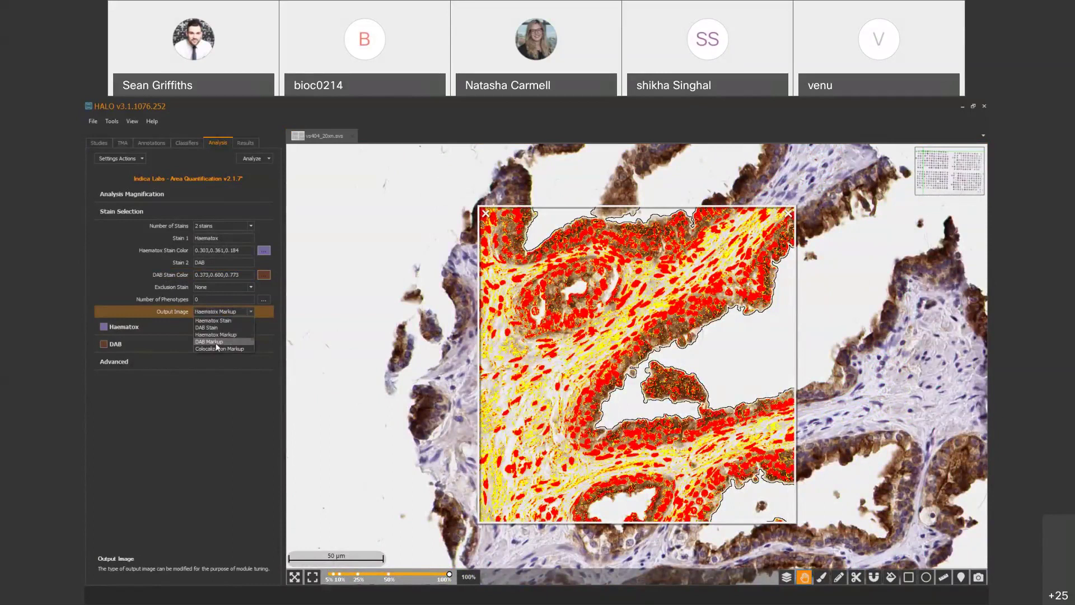
click(217, 342)
click(210, 312)
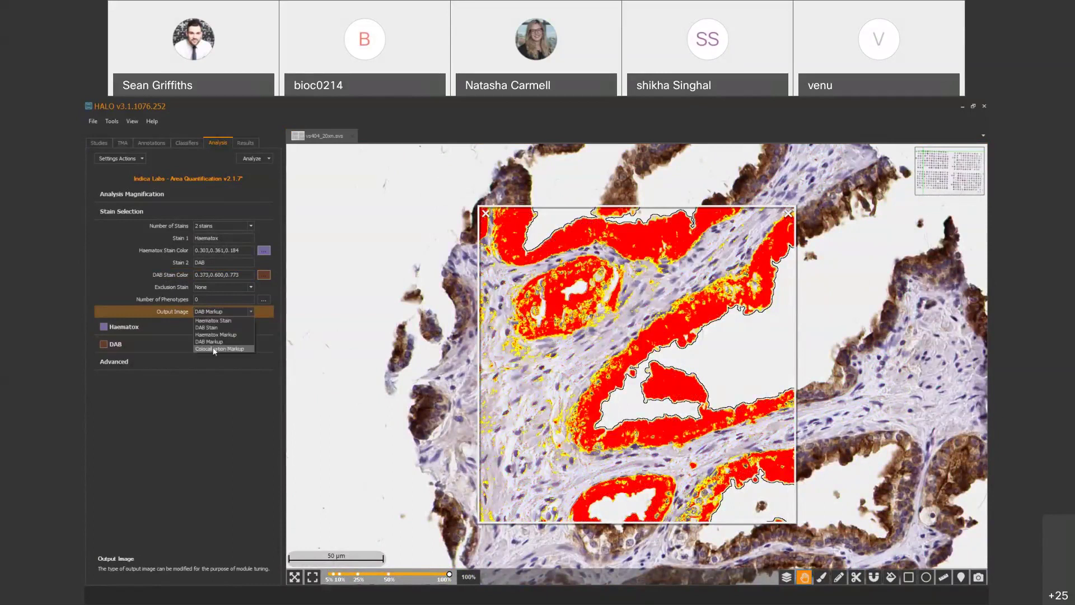
click(214, 348)
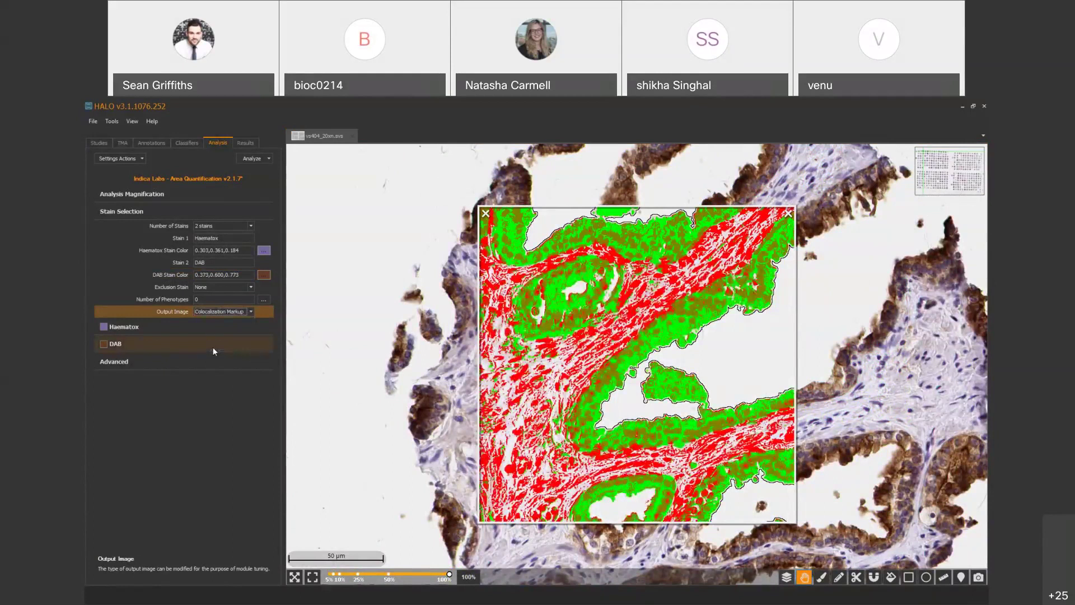
- Check the Haematox Stain output image again and set the output image to Haematox Markup
click(207, 311)
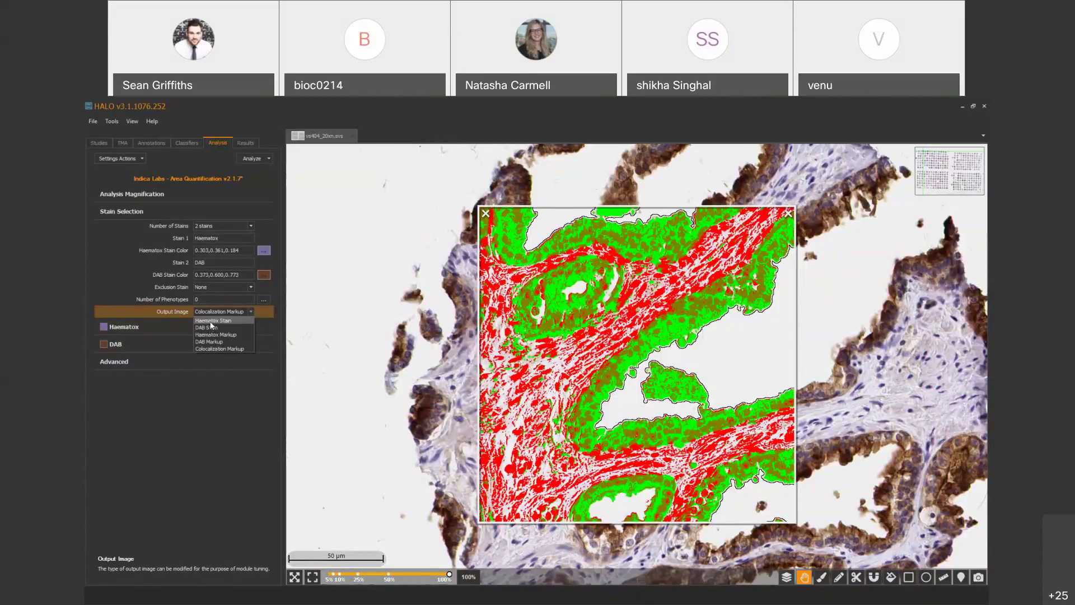
click(210, 320)
click(219, 311)
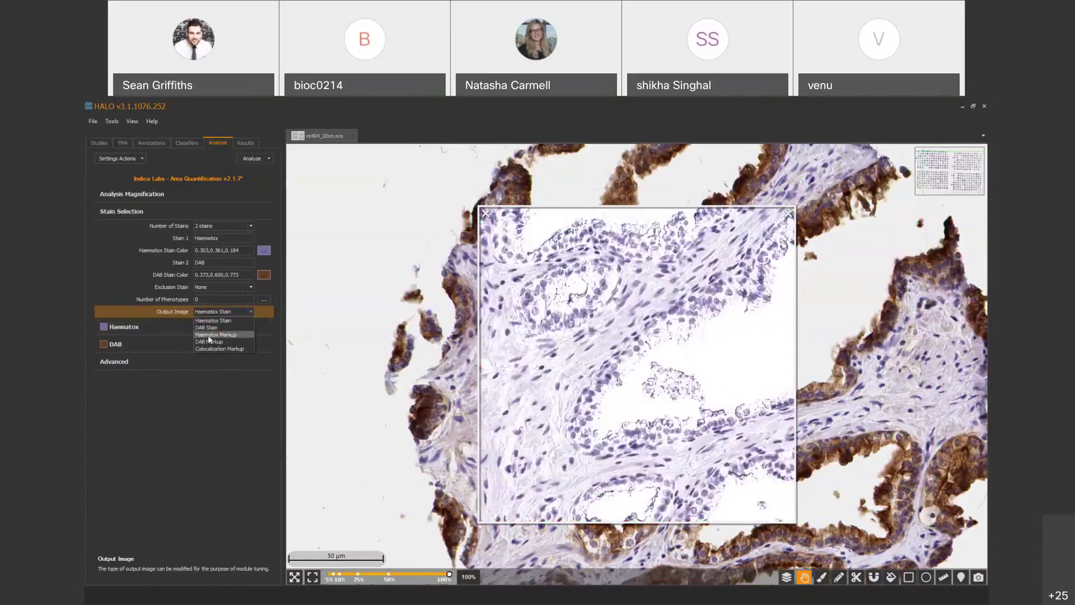
click(209, 334)
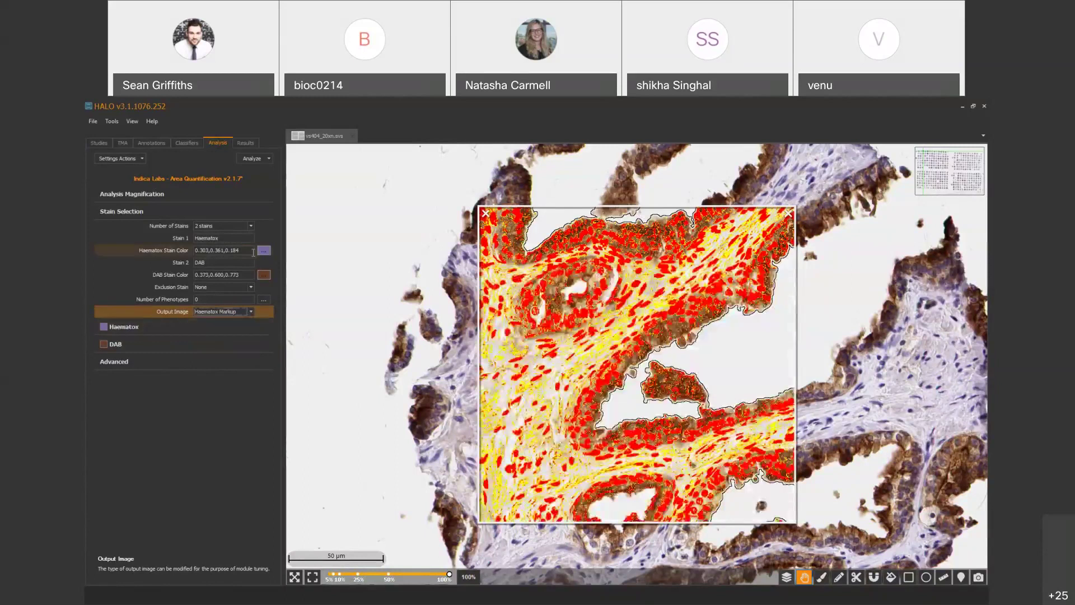
click(264, 251)
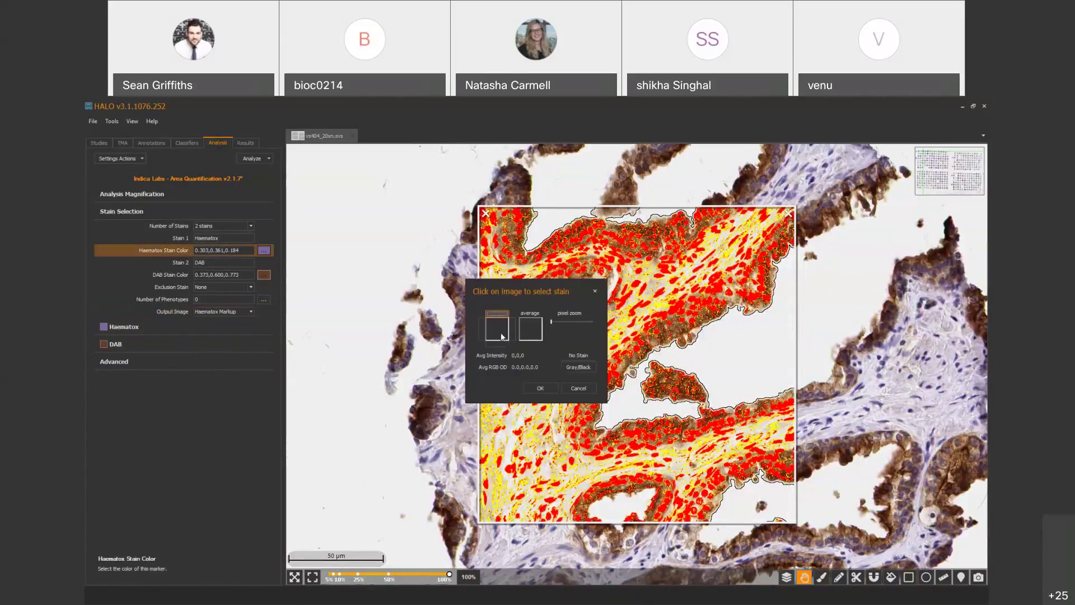
click(579, 388)
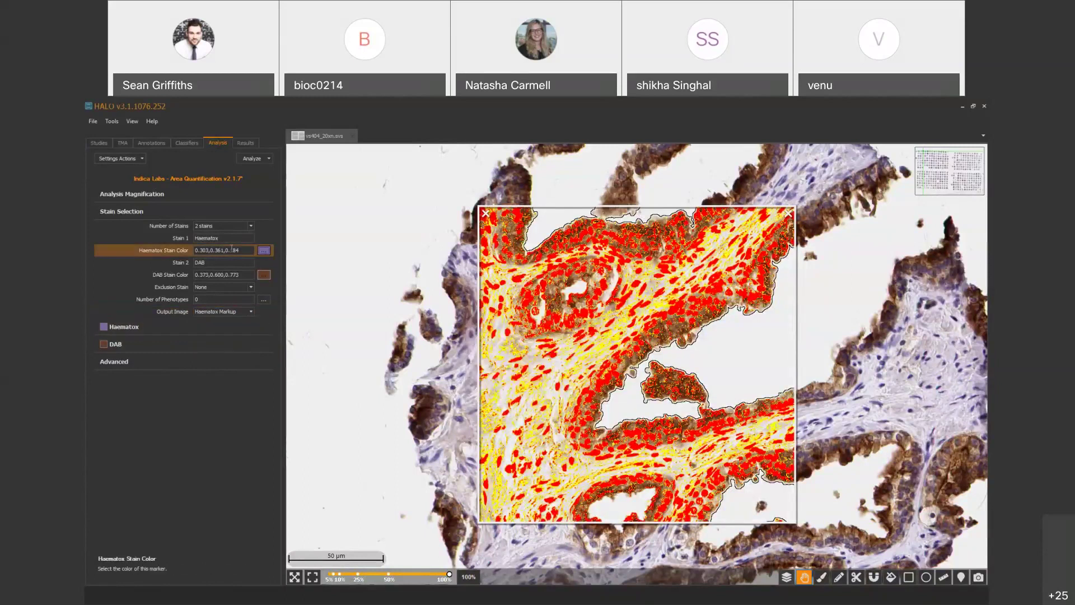
- Raise the Haematox Min OD thresholds to about 0.4044, 0.604 and 0.8035 so the markup is limited to the nuclei
click(144, 329)
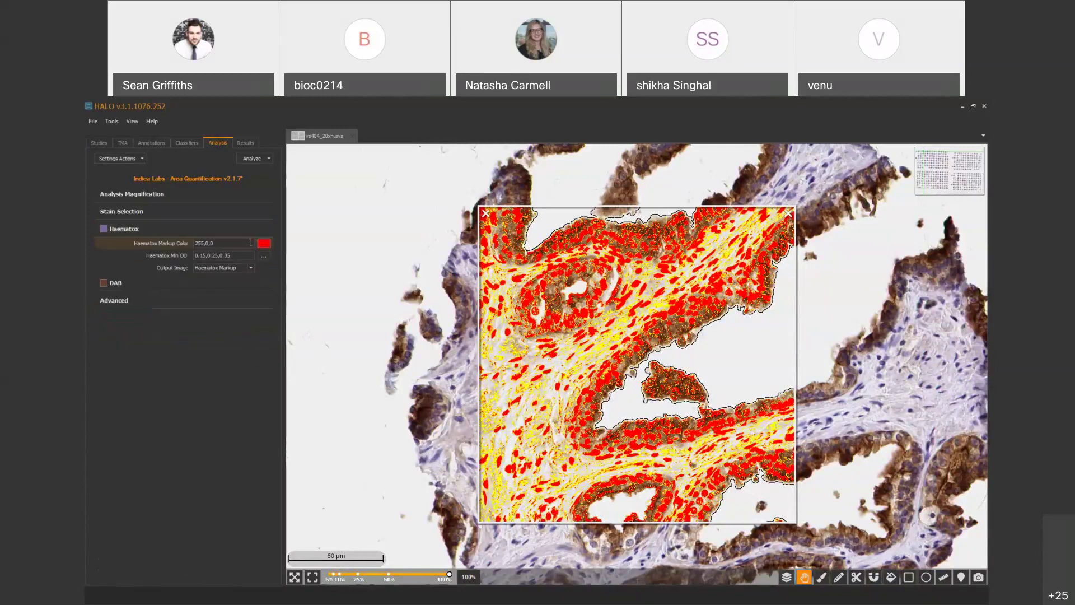
click(265, 255)
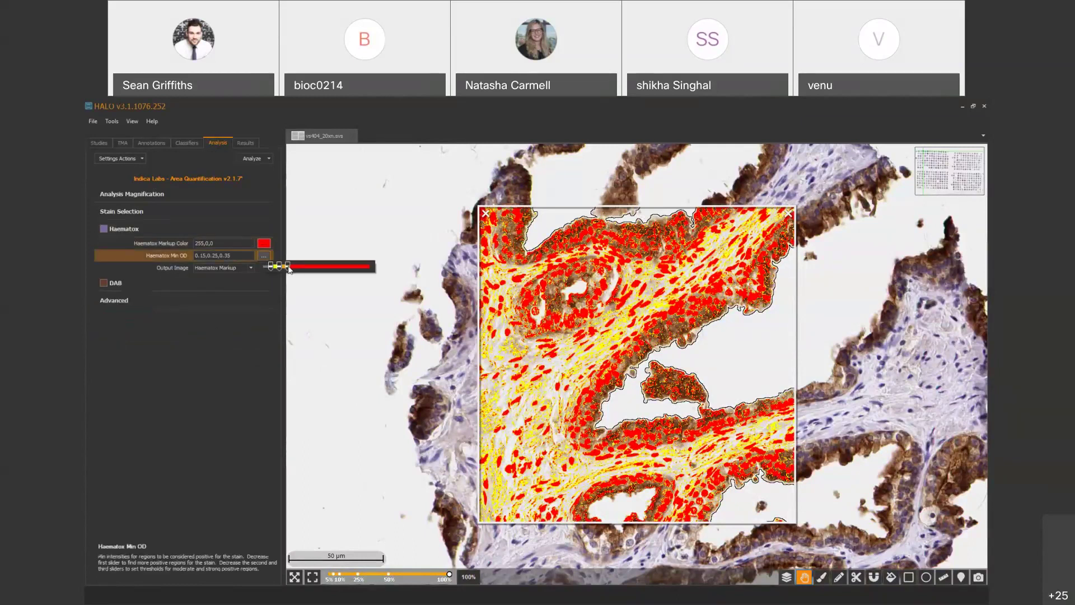
drag(289, 269, 280, 271)
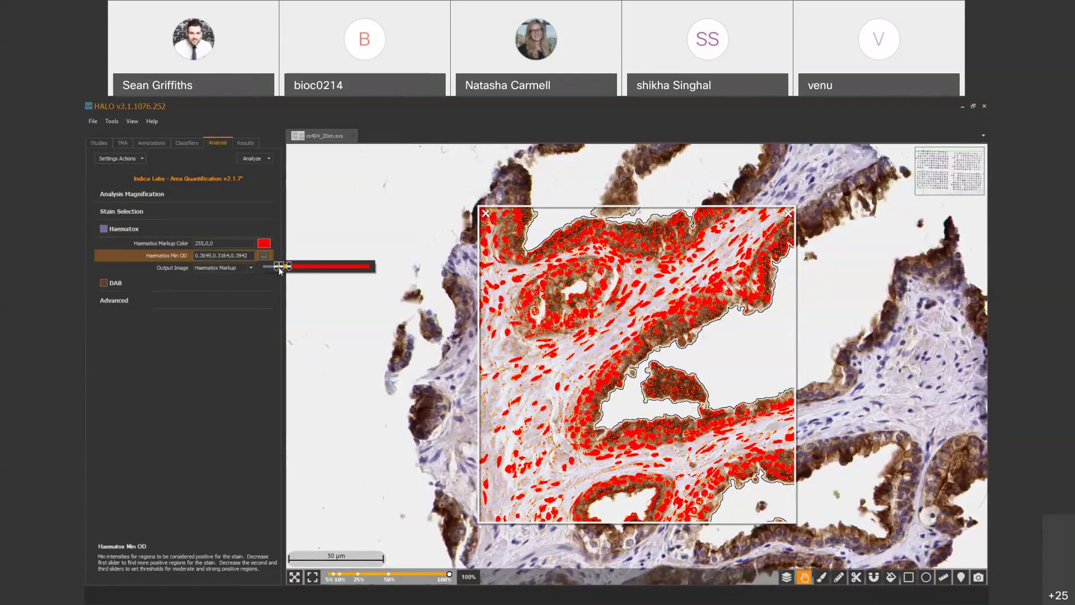
mouse_move(290, 269)
mouse_down()
mouse_move(277, 270)
mouse_move(310, 270)
mouse_move(292, 270)
mouse_up()
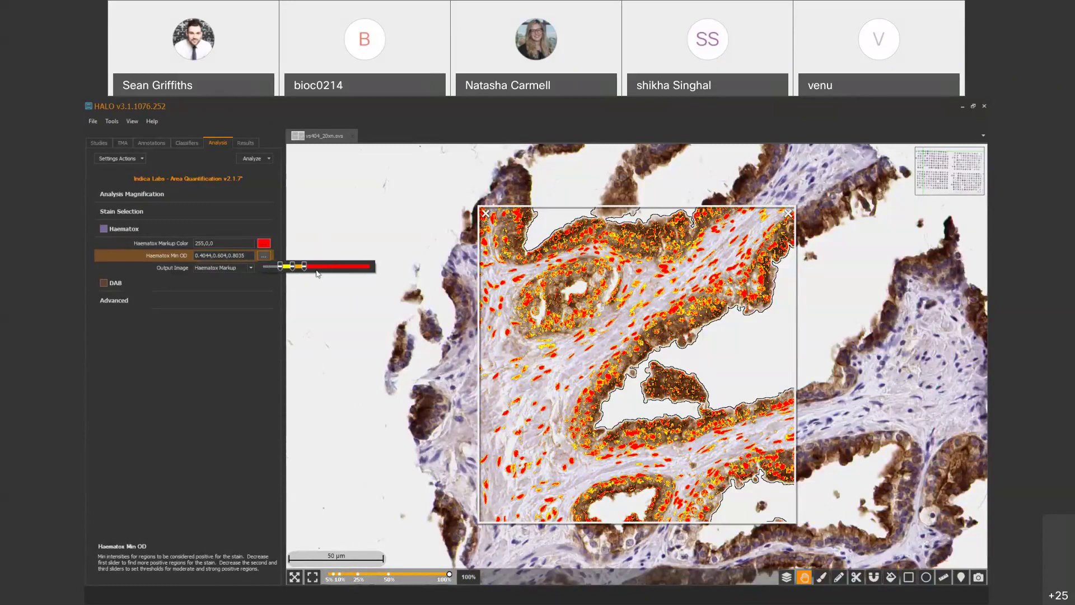
- In the DAB stain settings, preview the DAB Stain output image and set the output image to DAB Markup
click(147, 283)
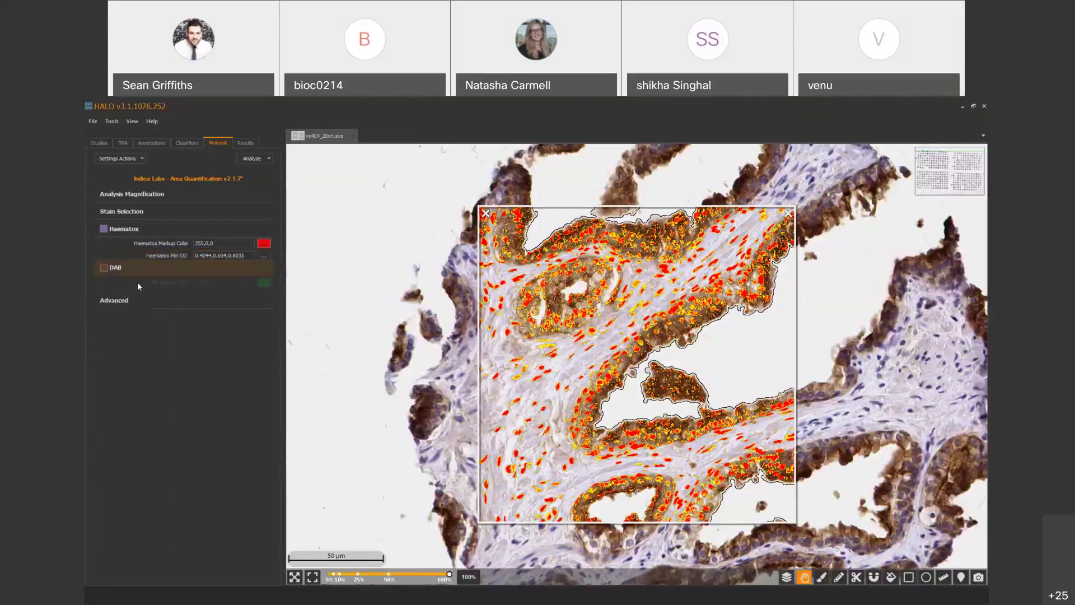
click(206, 286)
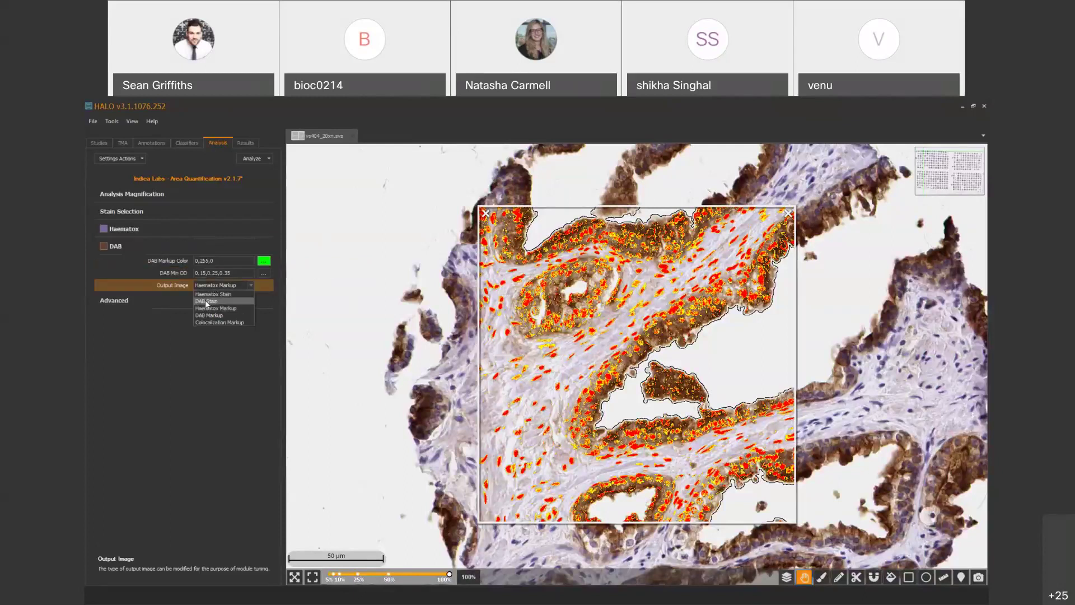
click(218, 302)
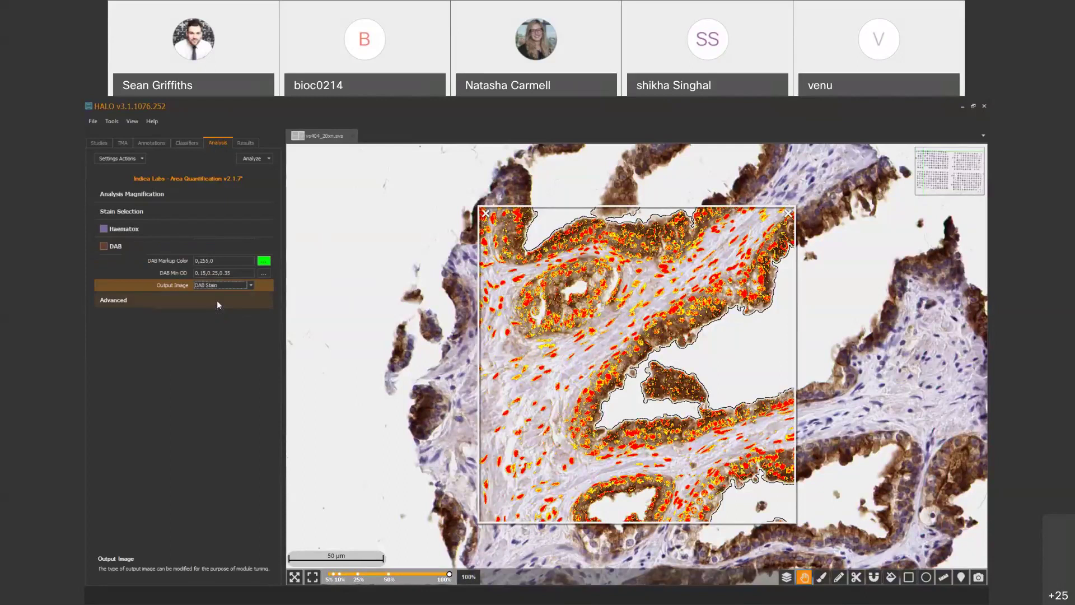
click(224, 285)
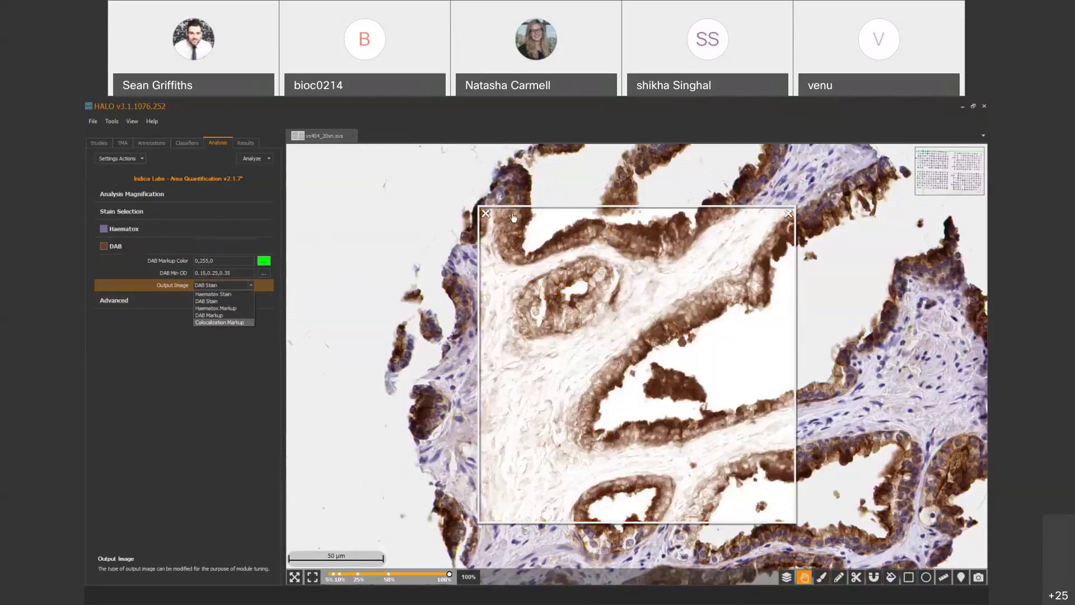
click(229, 316)
- Raise the DAB Min OD thresholds to about 0.3049, 0.3717 and 0.4717
click(263, 272)
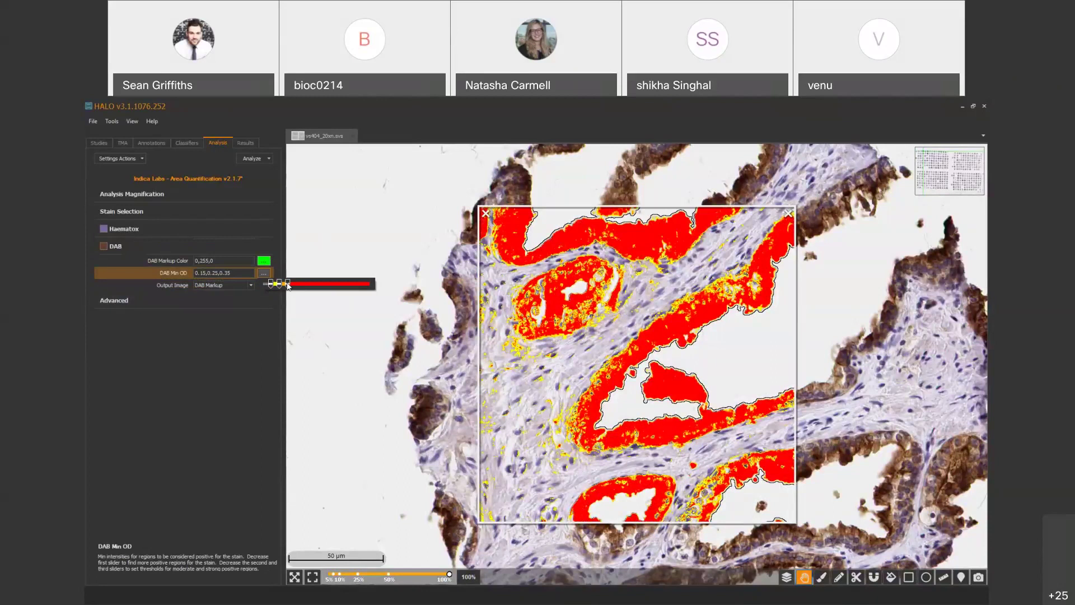
drag(288, 285, 291, 286)
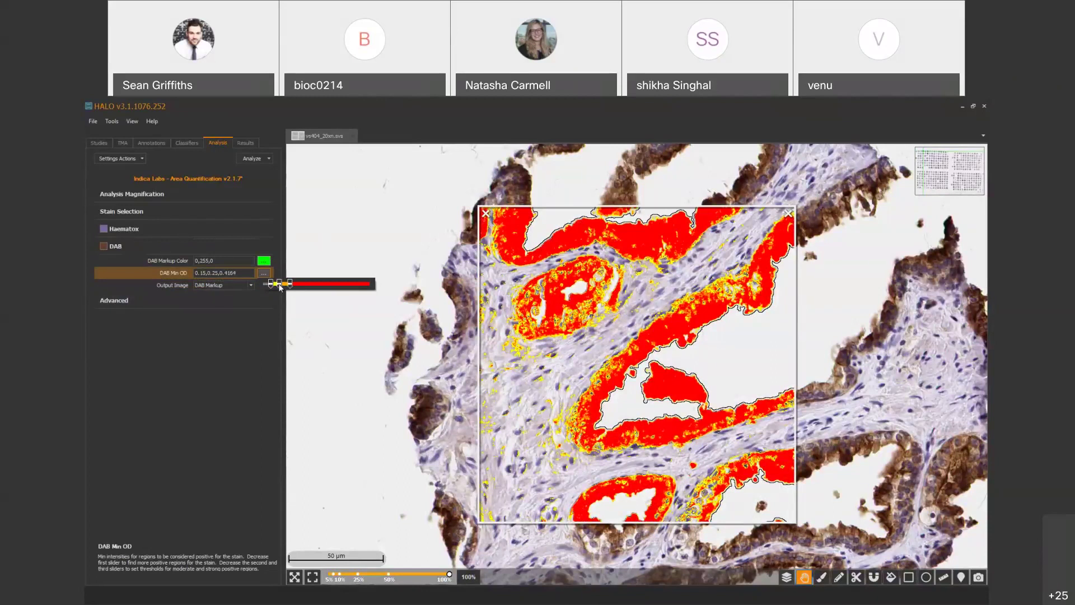
drag(280, 284, 285, 285)
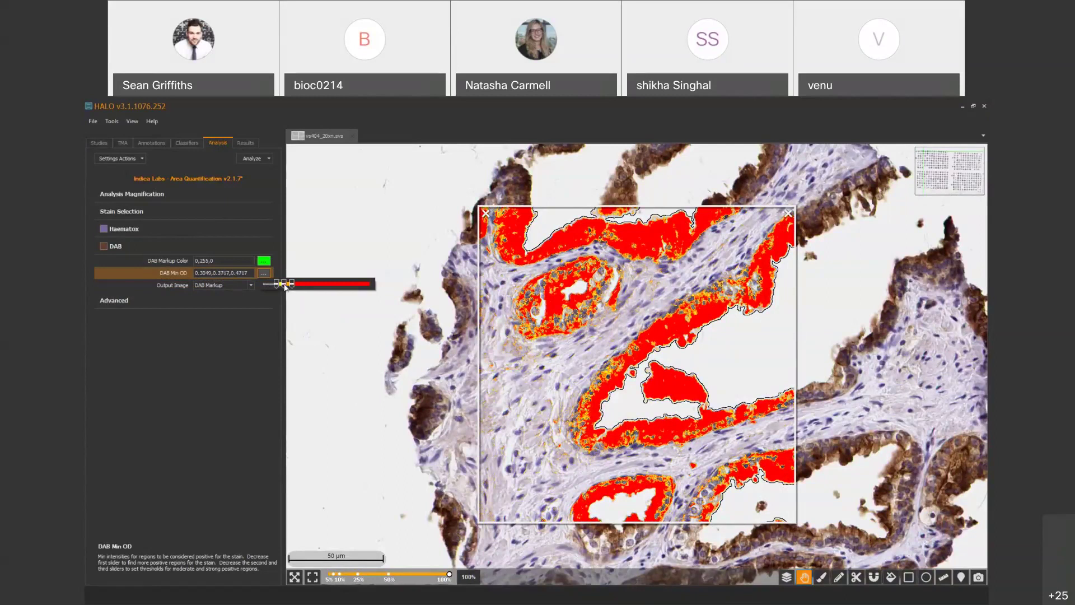
- Examine the DAB markup with the tuned thresholds across neighbouring tissue cores, including weakly stained ones
drag(680, 396, 559, 376)
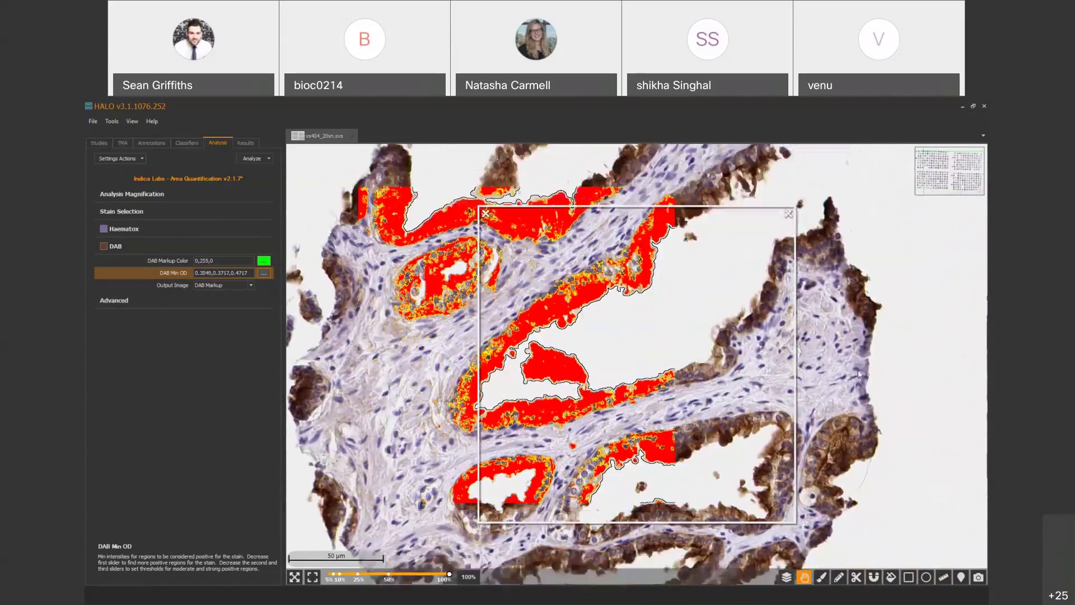
drag(918, 366, 352, 364)
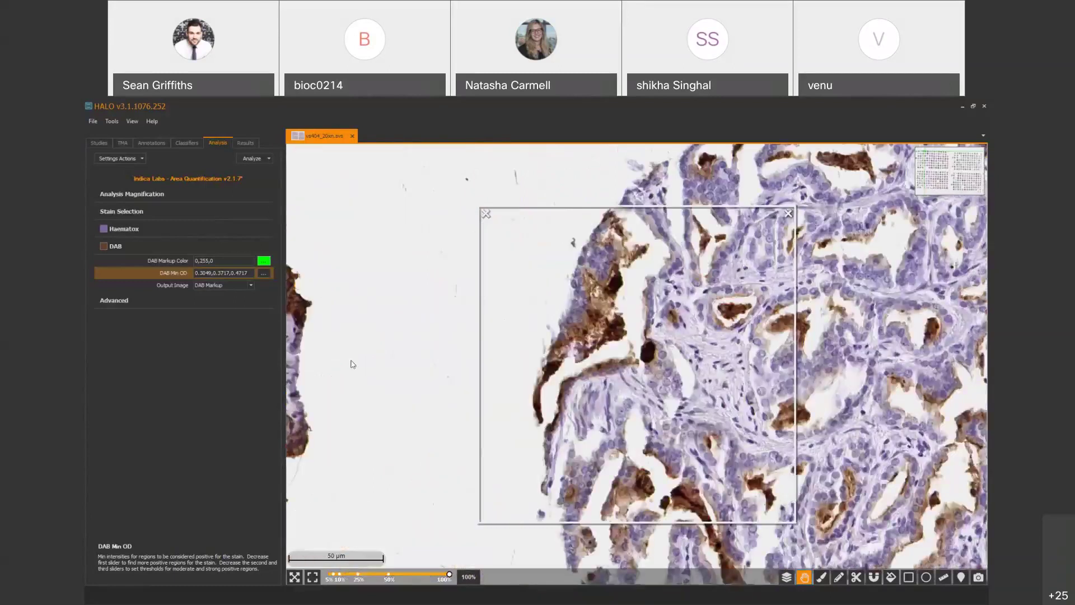
drag(830, 377, 688, 355)
mouse_move(693, 564)
mouse_down()
mouse_move(519, 433)
mouse_move(693, 348)
mouse_up()
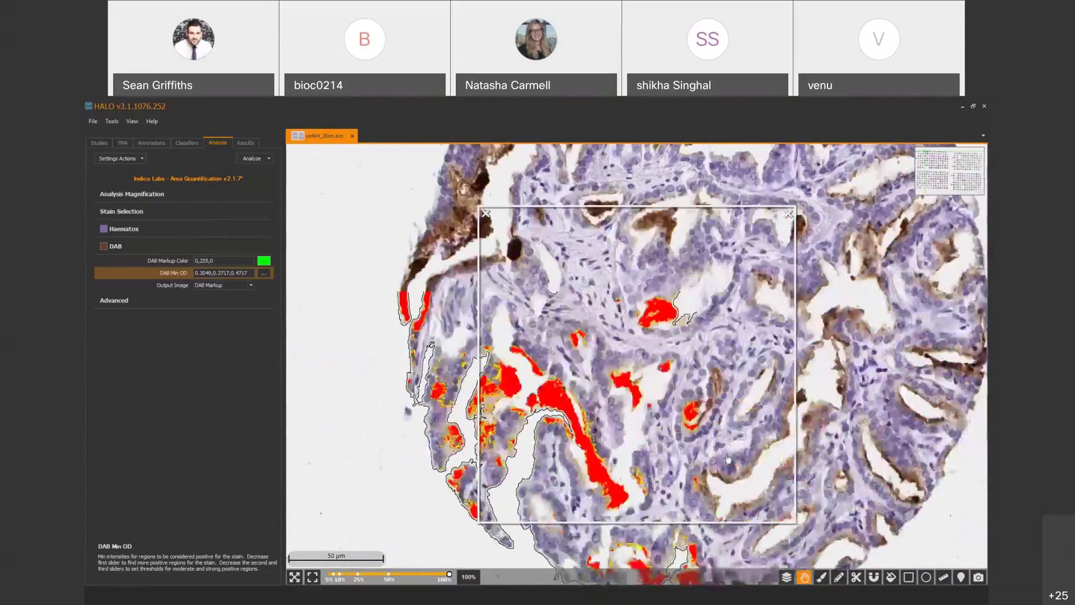
drag(727, 458, 562, 557)
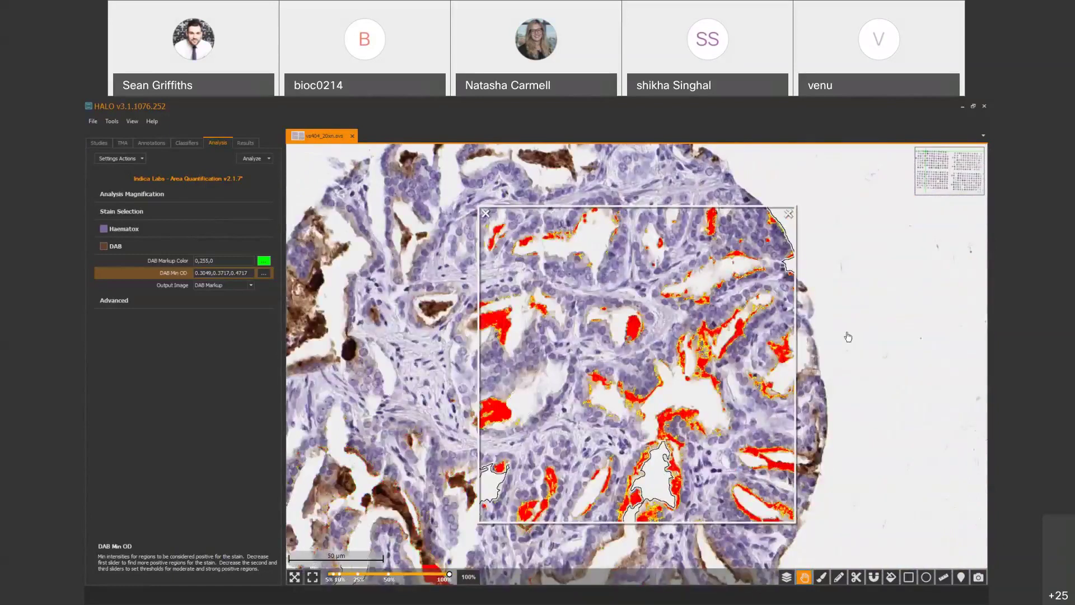
drag(848, 337, 809, 387)
mouse_move(840, 326)
mouse_down()
mouse_move(559, 346)
mouse_move(749, 332)
mouse_move(783, 282)
mouse_up()
drag(594, 297, 254, 332)
drag(873, 336, 691, 391)
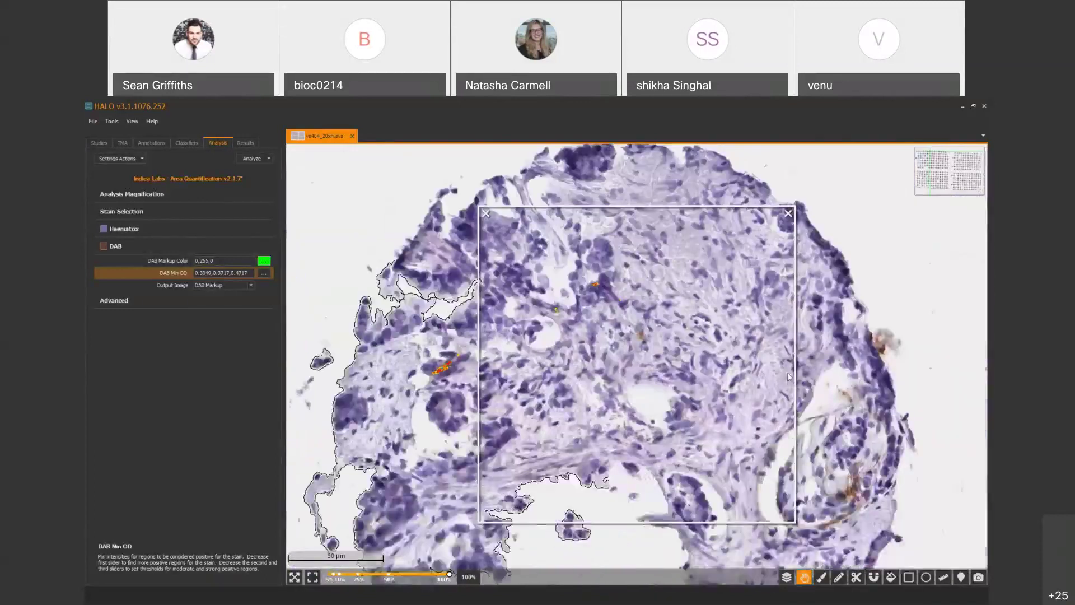
- Examine the DAB markup on further tissue cores, comparing weakly stained edges with strongly stained glands
mouse_move(800, 492)
mouse_down()
mouse_move(666, 368)
mouse_move(638, 398)
mouse_up()
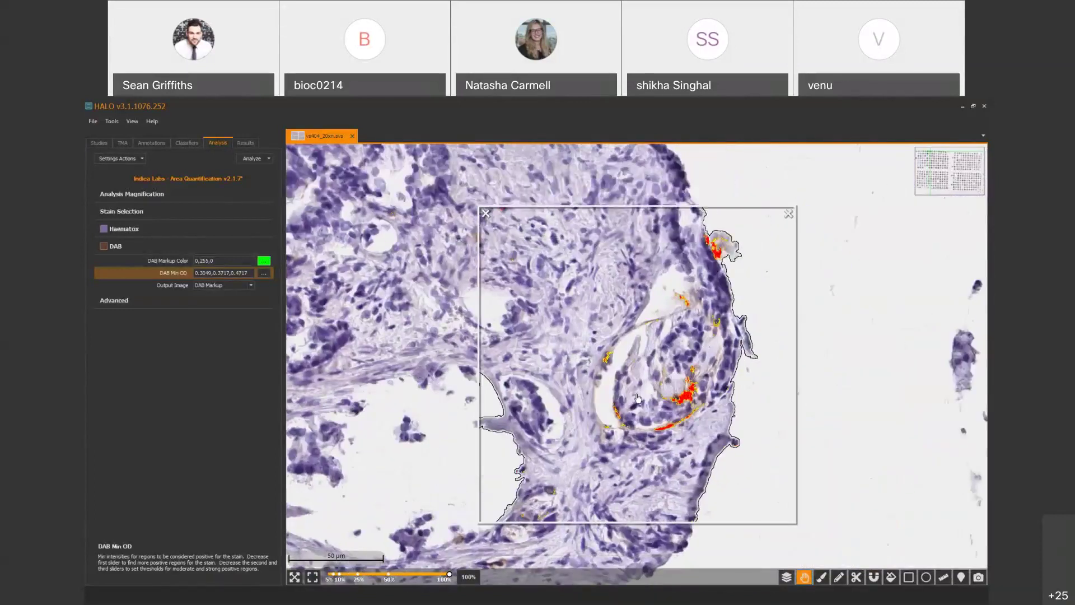
drag(580, 438, 491, 389)
drag(770, 372, 261, 420)
mouse_move(440, 439)
mouse_down()
mouse_move(444, 462)
mouse_move(408, 473)
mouse_up()
drag(952, 369, 425, 364)
drag(895, 361, 615, 361)
drag(839, 425, 803, 226)
drag(840, 336, 780, 319)
mouse_move(896, 403)
mouse_down()
mouse_move(644, 398)
mouse_move(809, 510)
mouse_up()
drag(775, 477, 774, 460)
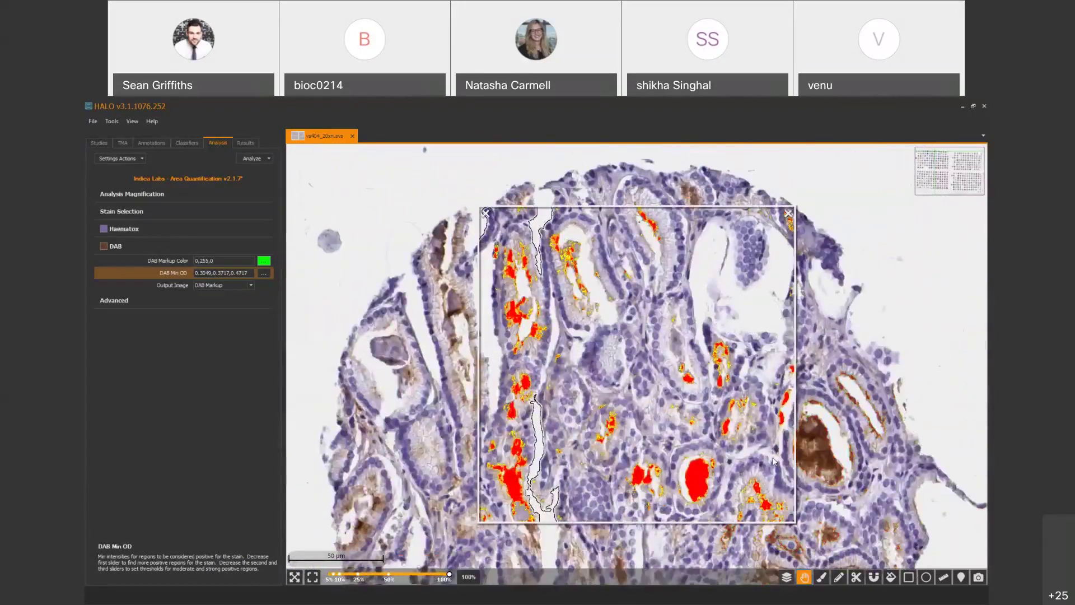
- Raise the moderate and strong DAB Min OD thresholds to about 0.56 and 0.81, checking the markup on neighbouring cores
click(263, 273)
mouse_move(293, 284)
mouse_down()
mouse_move(306, 285)
mouse_move(291, 284)
mouse_up()
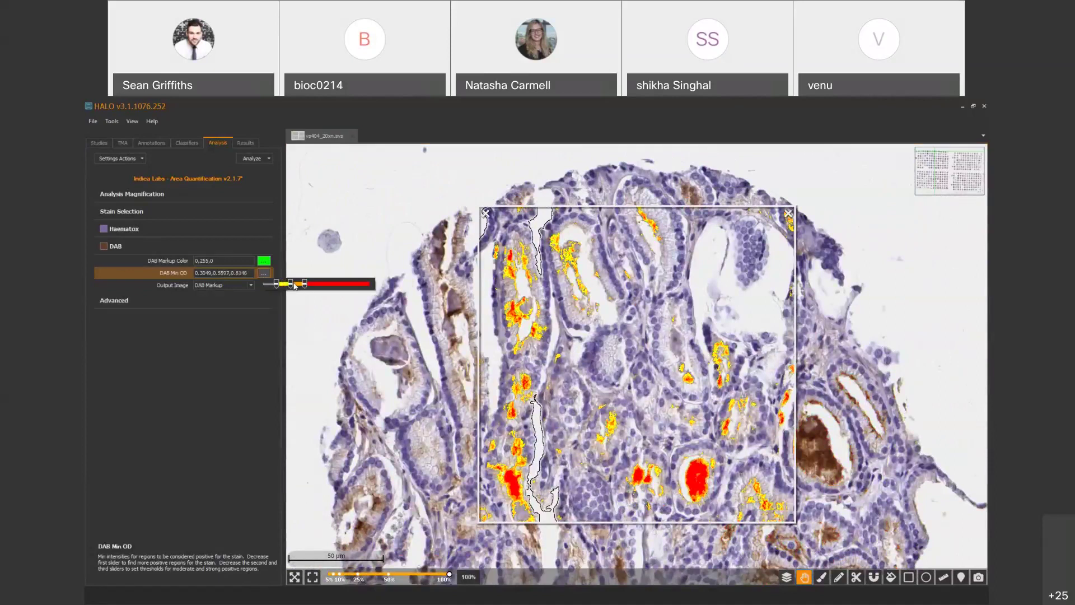
drag(883, 381, 403, 132)
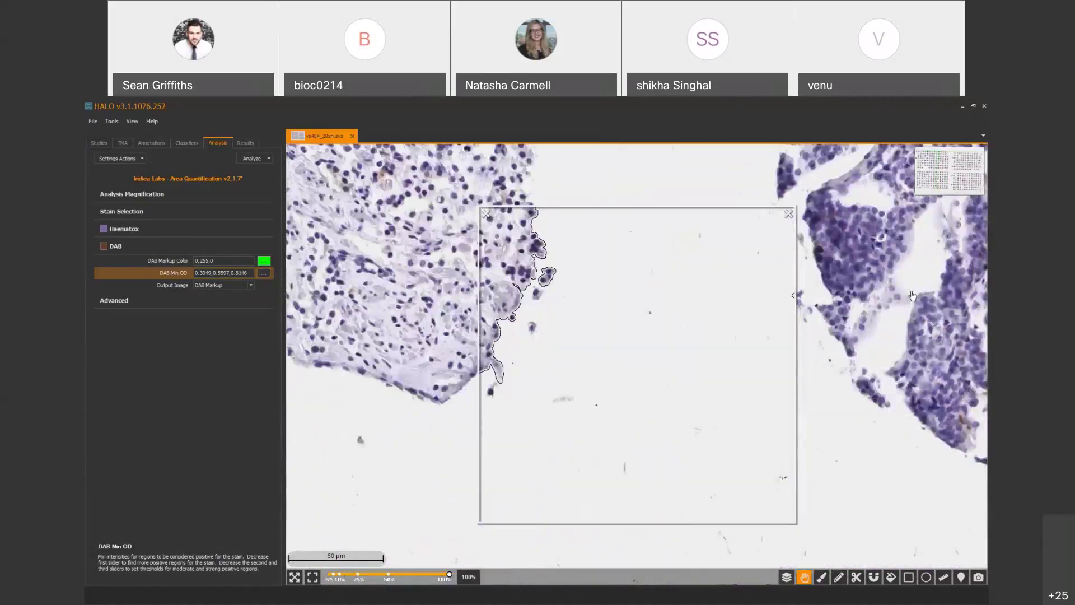
drag(913, 295, 207, 470)
drag(703, 404, 804, 411)
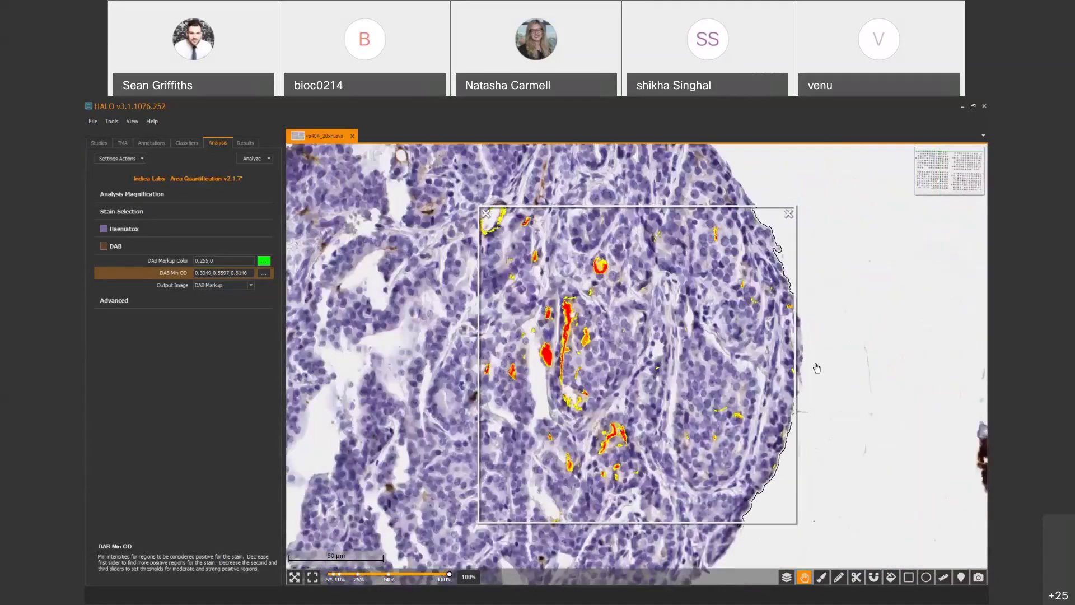
drag(816, 368, 312, 348)
mouse_move(589, 400)
mouse_down()
mouse_move(581, 386)
mouse_move(485, 382)
mouse_move(607, 397)
mouse_up()
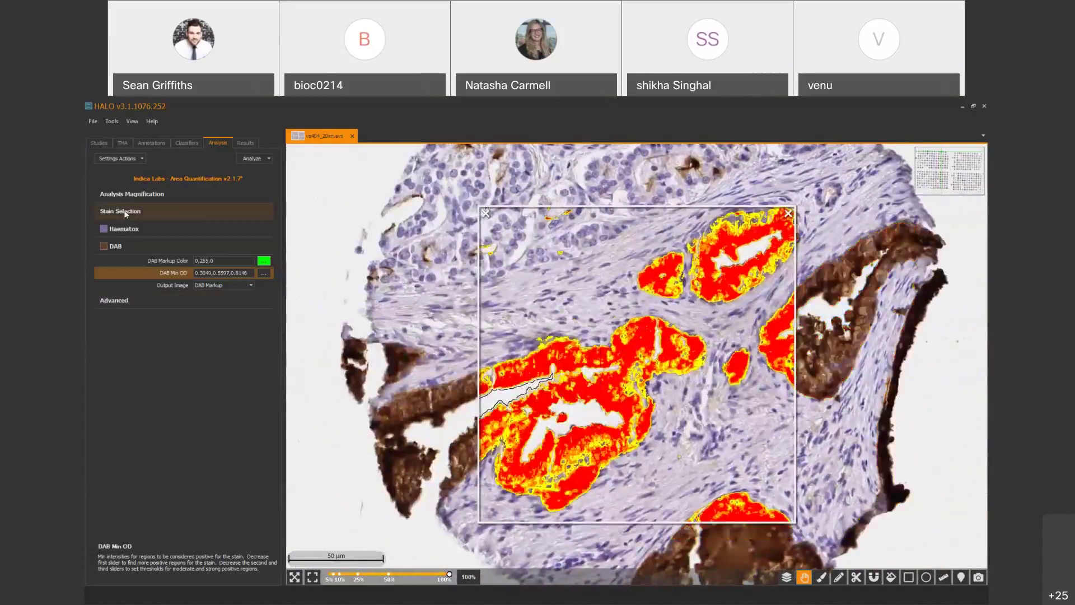
- Set the output image to Colocalization Markup and the DAB Markup Color to dark orange-brown (151,72,6)
click(199, 286)
click(215, 322)
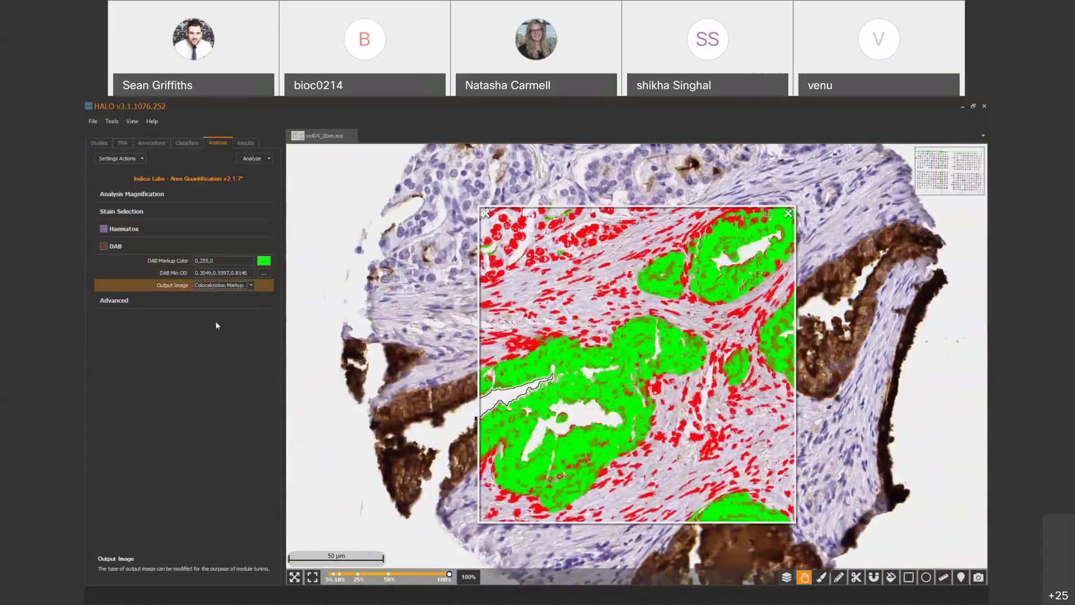
click(263, 261)
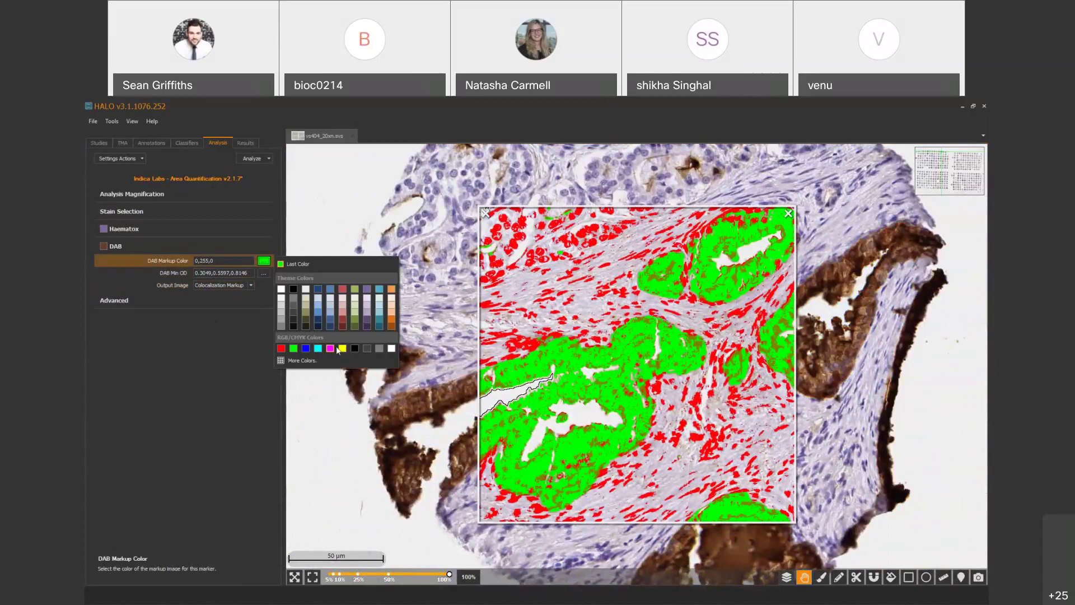
click(392, 326)
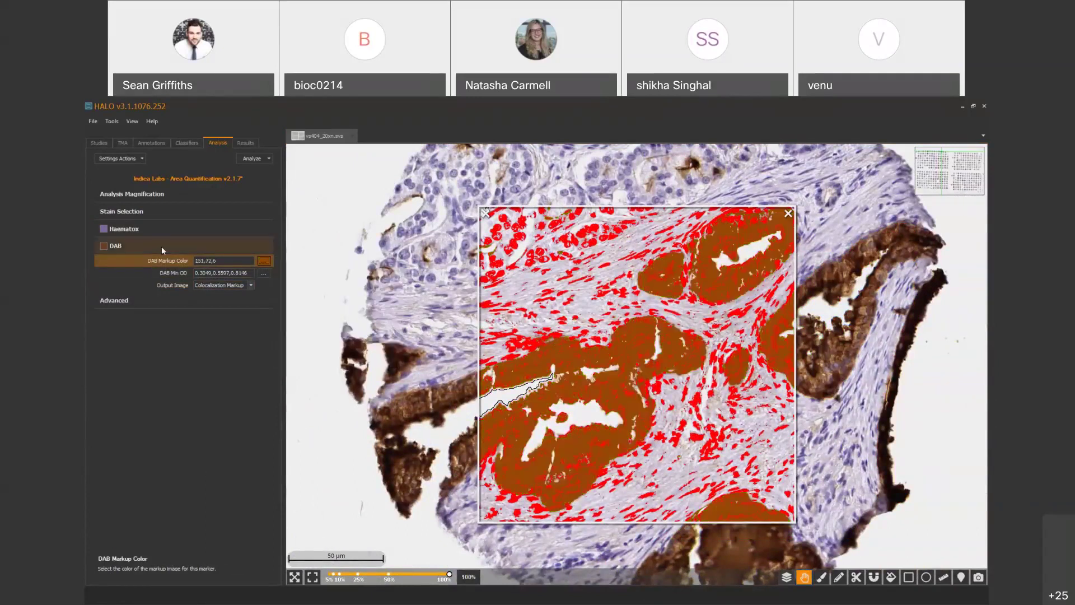
- Set the Haematox Markup Color to dark blue (31,73,125) and check it on the core
click(140, 231)
click(264, 245)
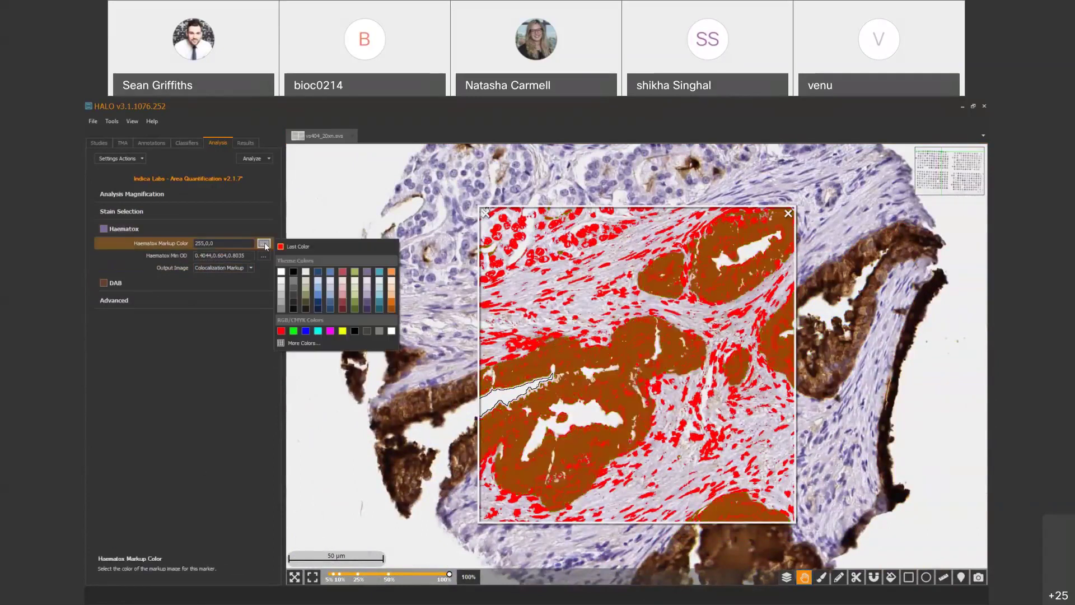
click(318, 271)
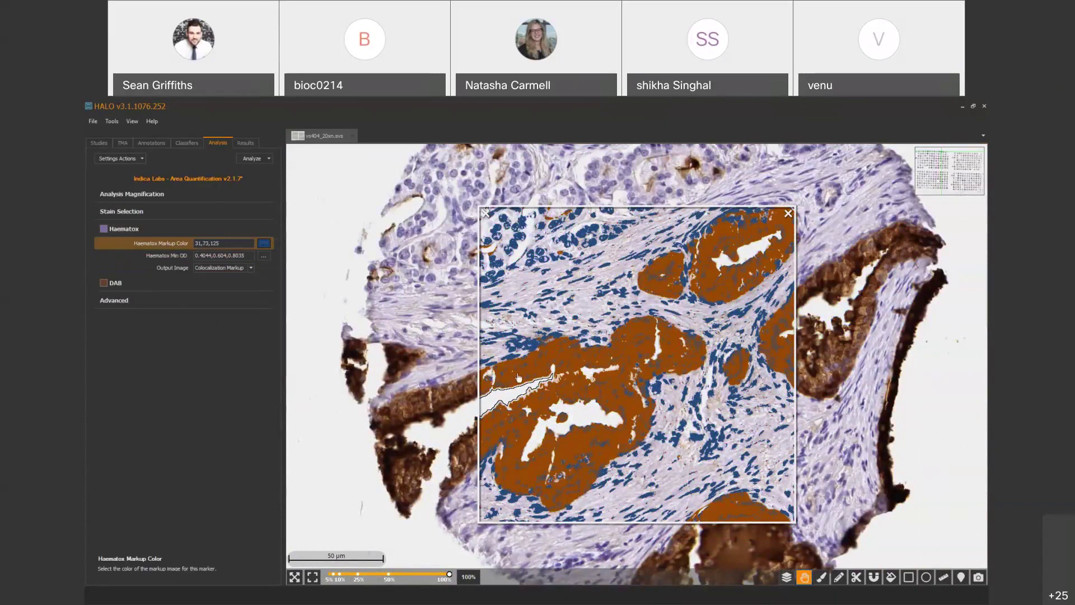
drag(518, 378, 549, 364)
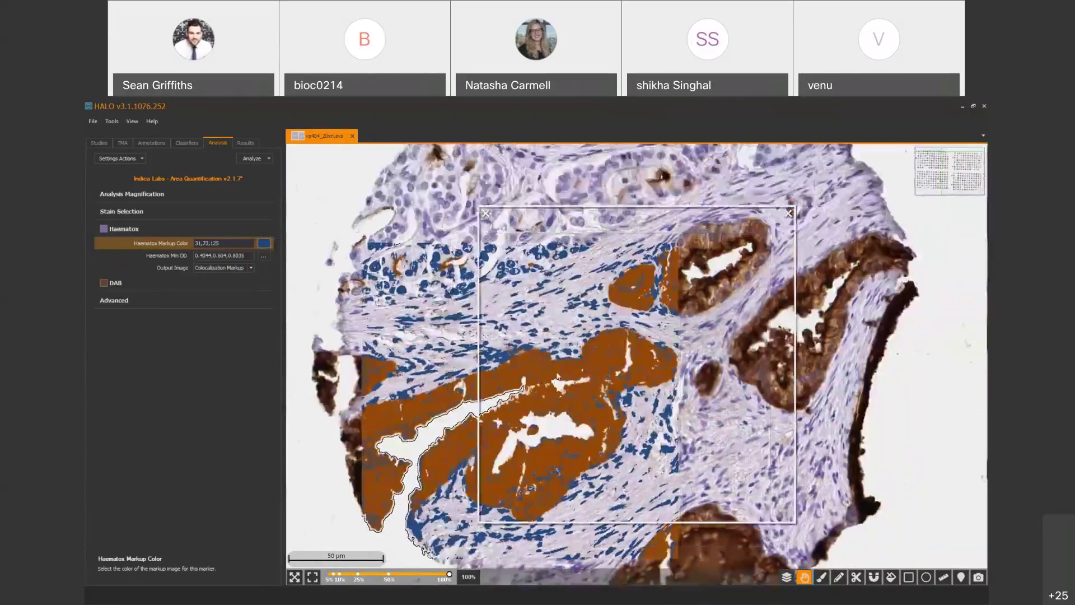
- Increase the analysis markup transparency and set the Haematox Markup Color to magenta (255,0,255)
click(264, 244)
mouse_move(805, 578)
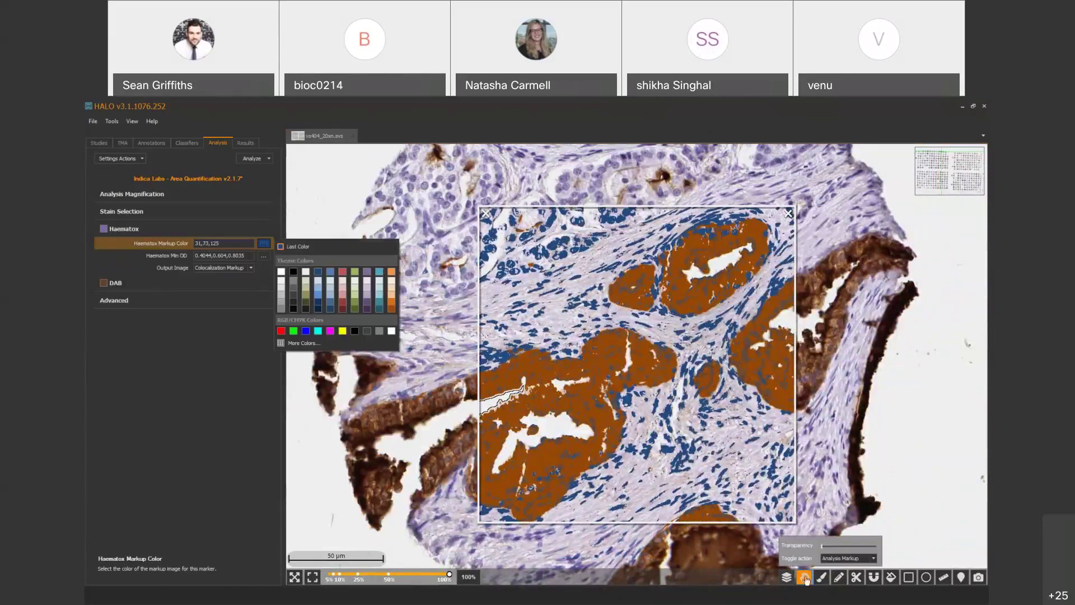
drag(823, 546, 866, 551)
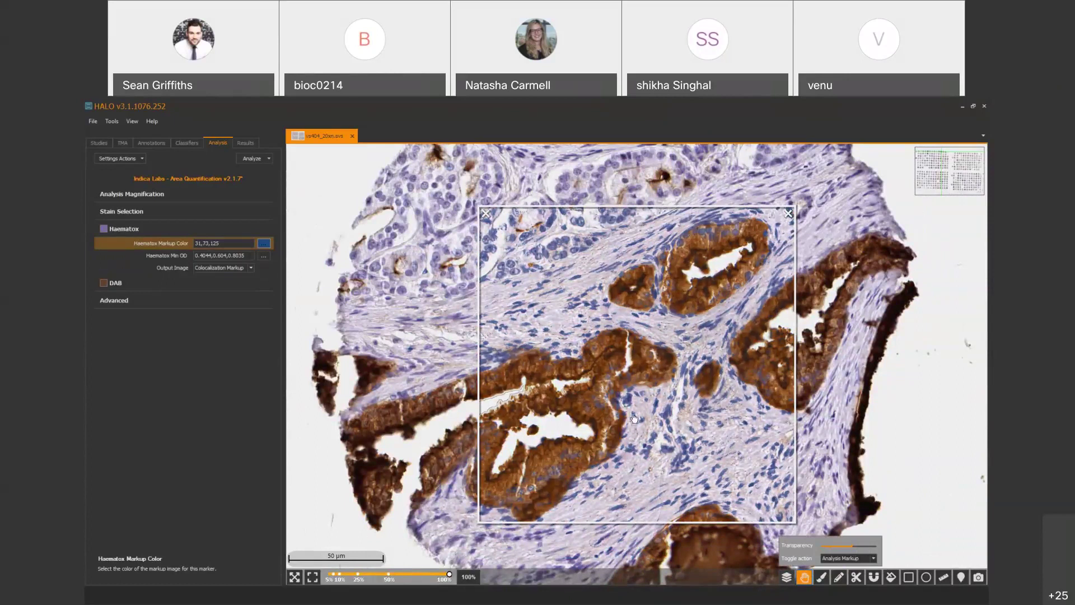
click(263, 244)
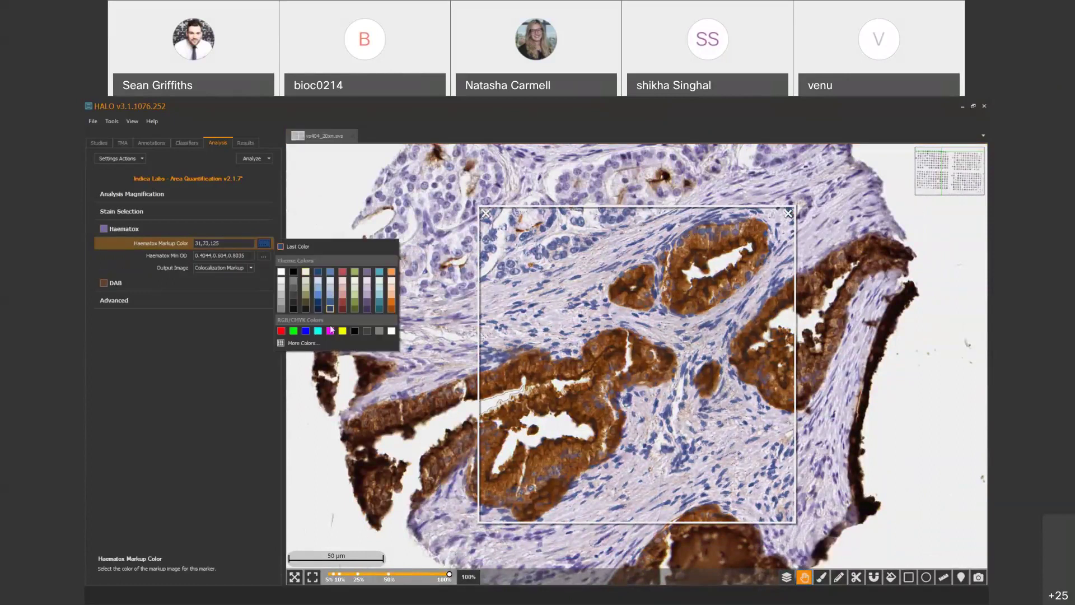
click(329, 330)
- Set the DAB Markup Color to cyan (0,255,255) and check the two stain colours on the core
click(141, 288)
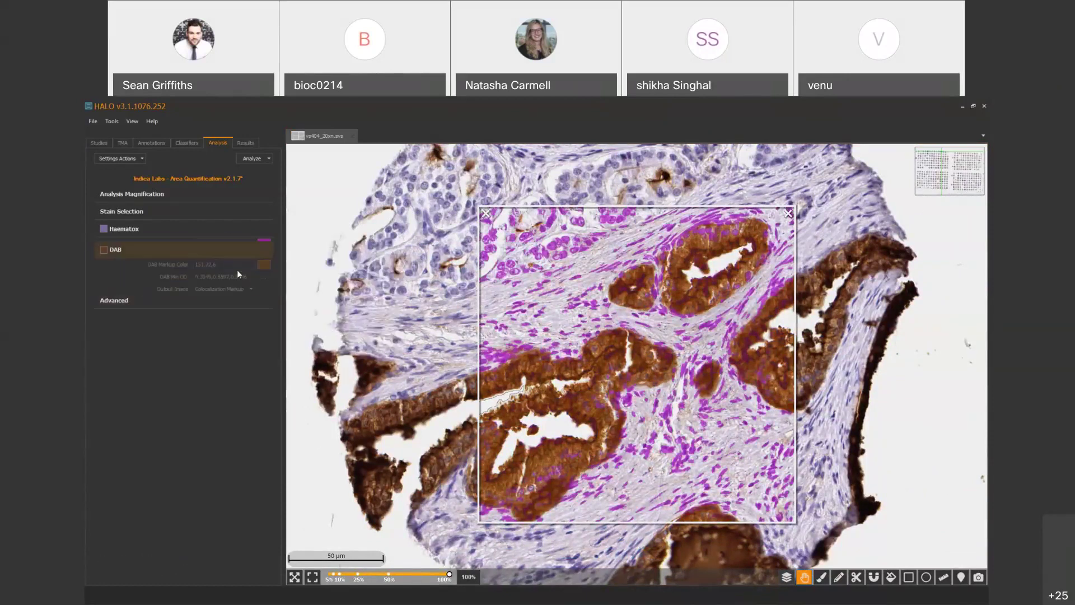
click(269, 261)
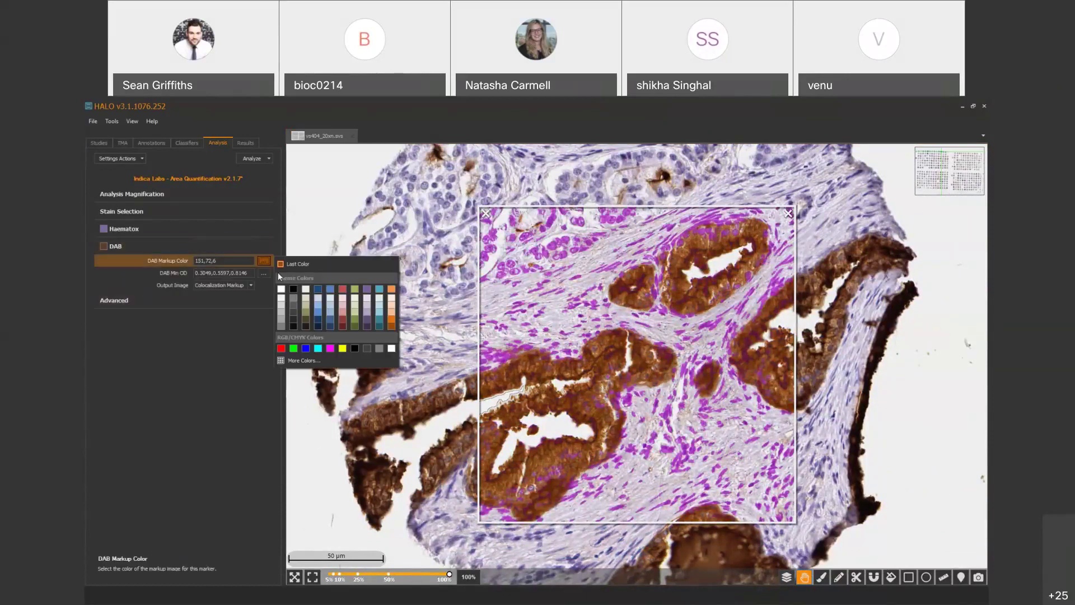
click(318, 348)
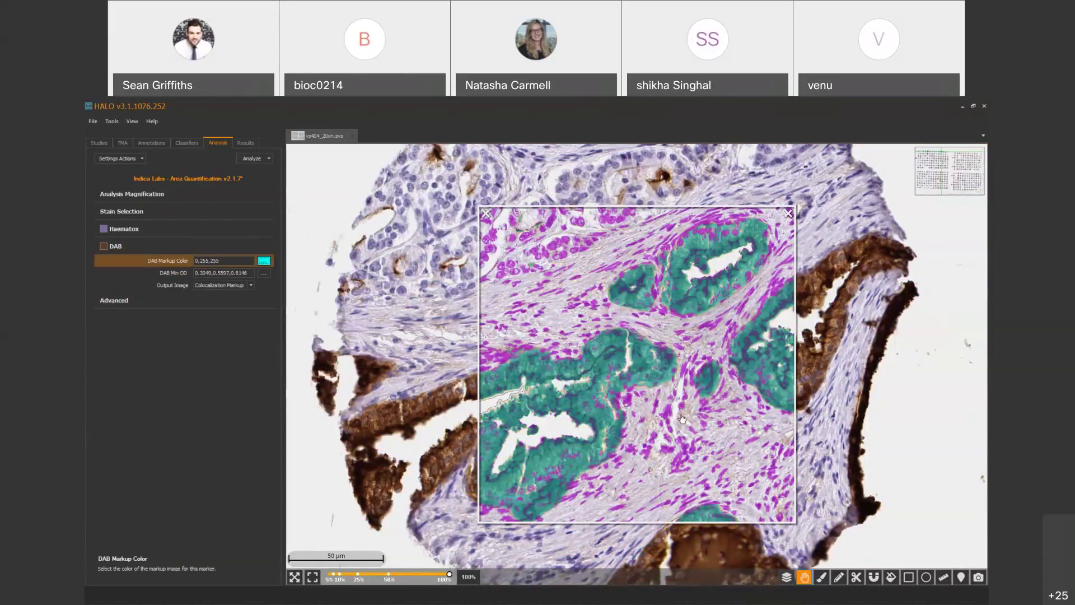
drag(682, 418, 592, 396)
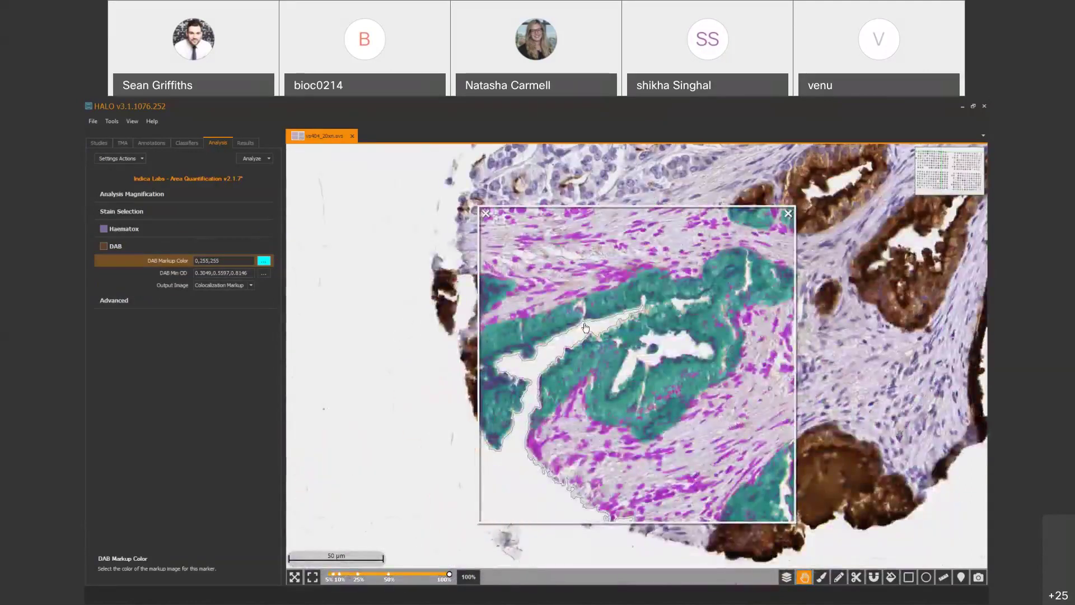
- Set the output image to DAB Markup and reduce the analysis markup transparency so the threshold colours stand out more
click(132, 304)
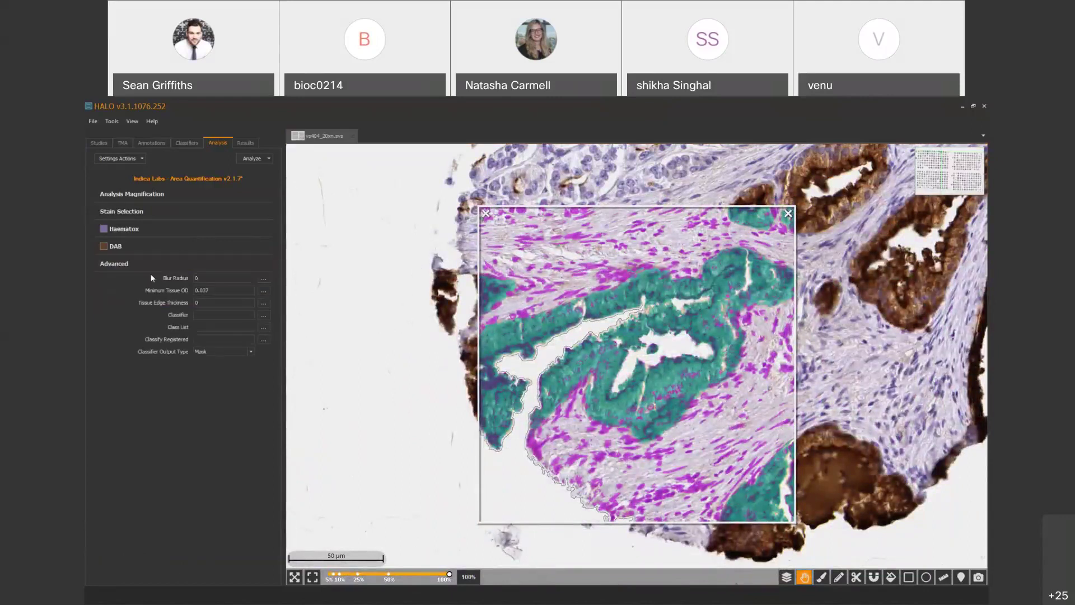
click(126, 229)
click(208, 269)
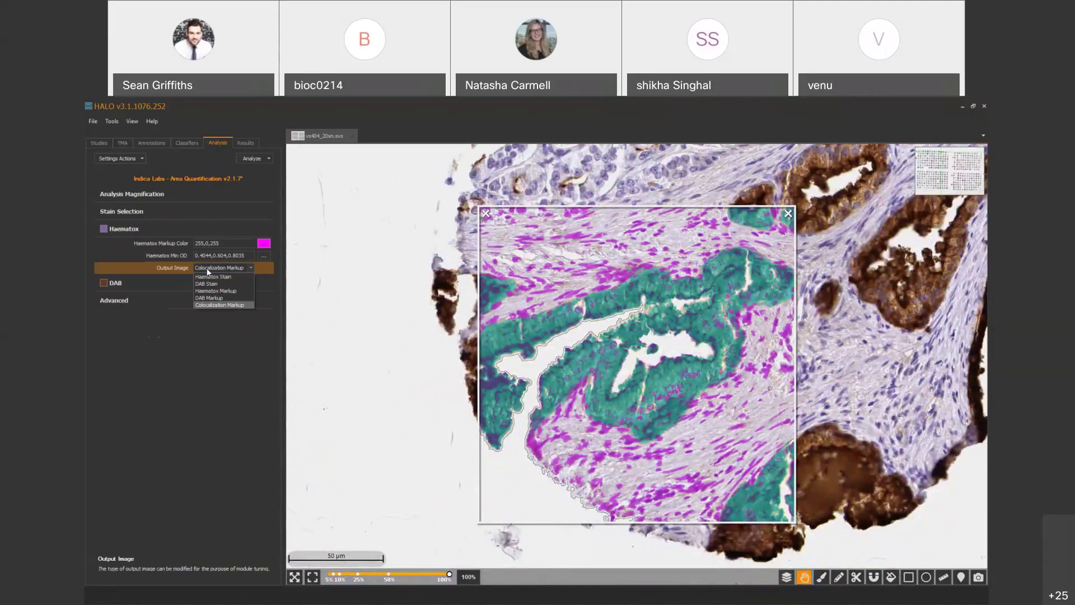
click(208, 298)
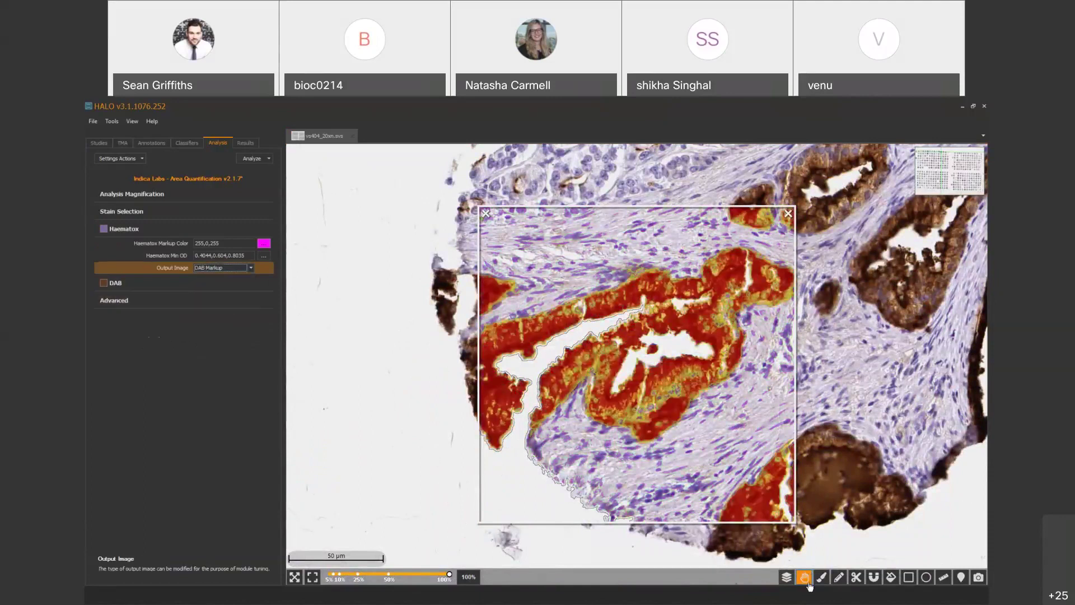
click(787, 577)
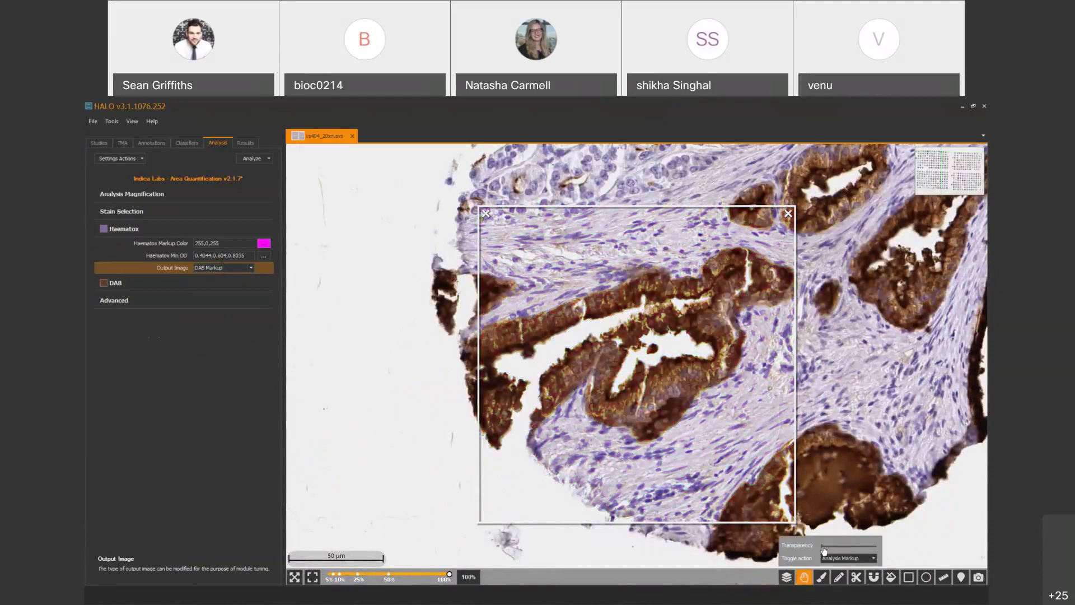
click(787, 576)
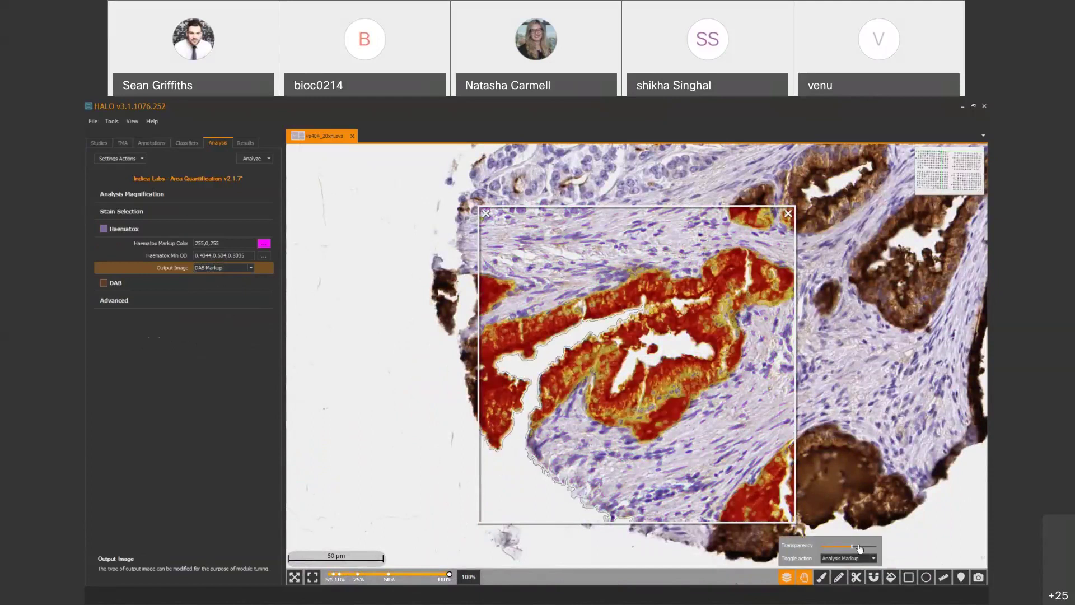
drag(858, 549, 838, 546)
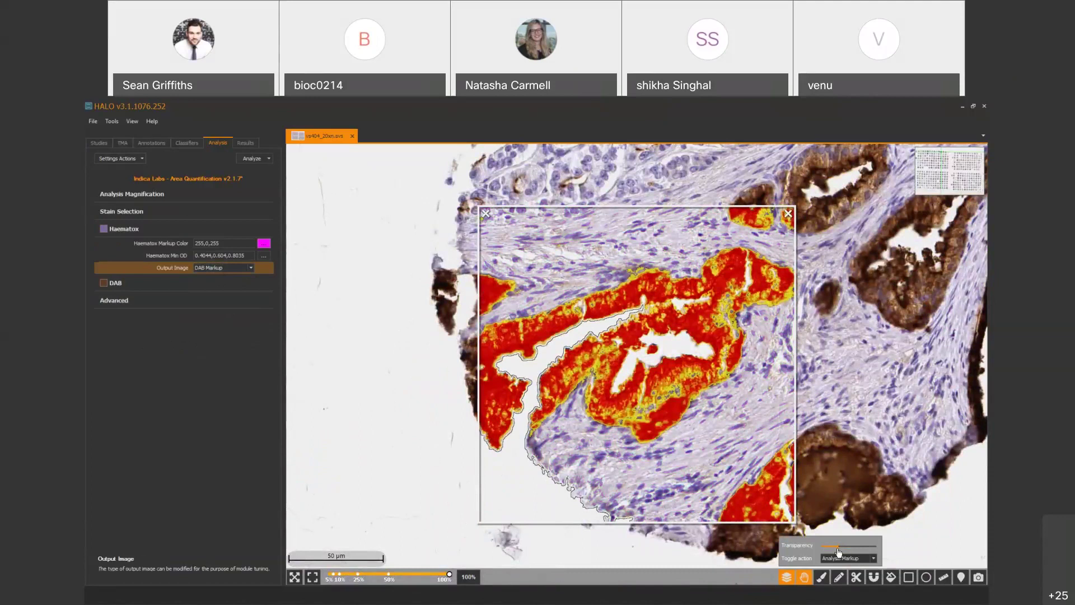
- In the advanced settings, increase the Blur Radius to about 1.23 microns to smooth the DAB markup
click(141, 303)
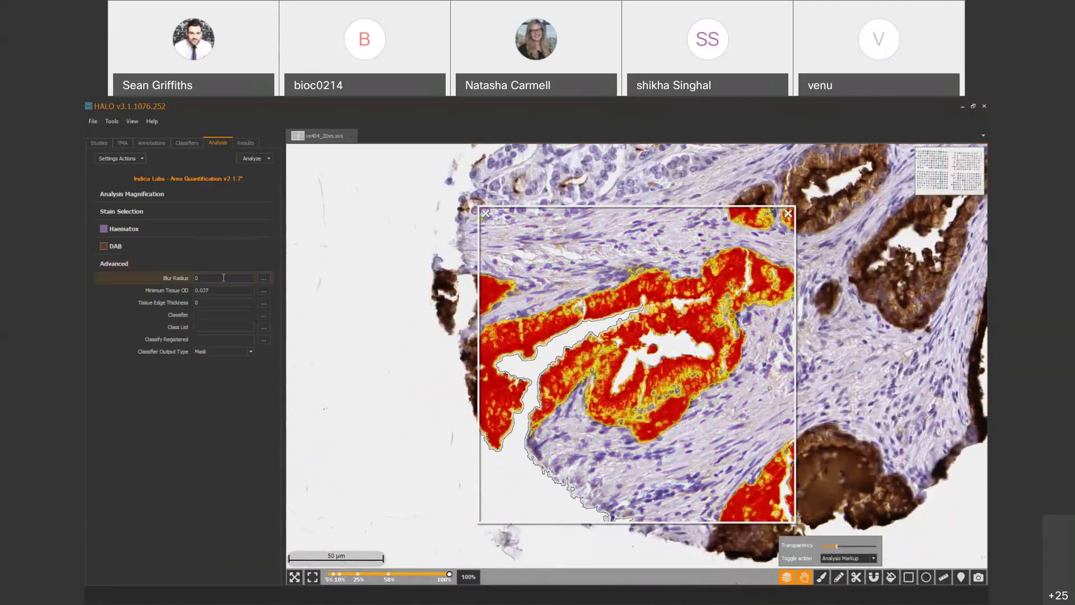
click(263, 278)
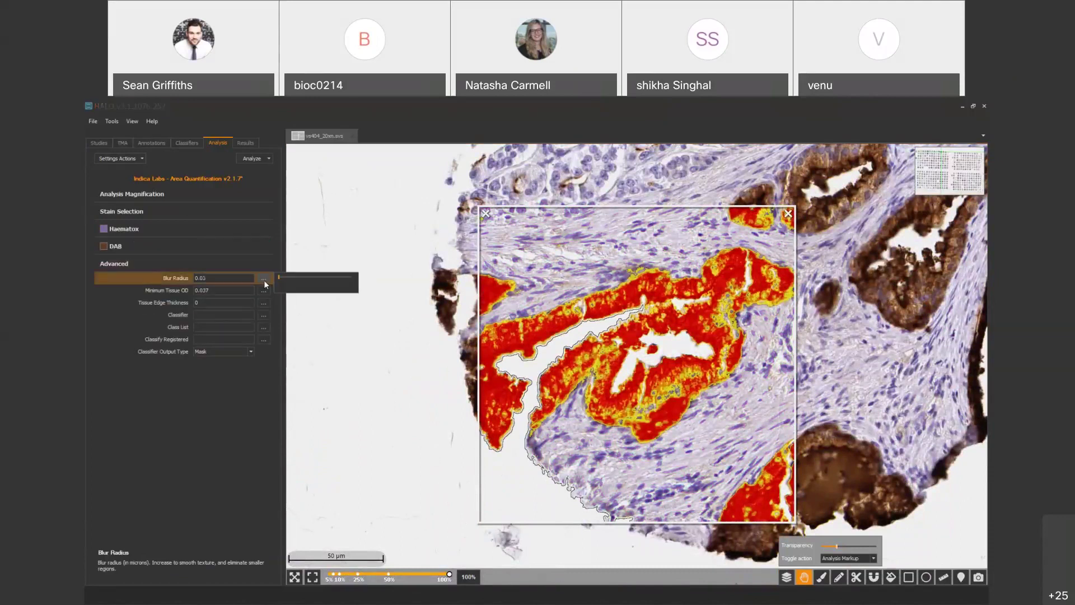
click(276, 276)
drag(276, 275, 279, 277)
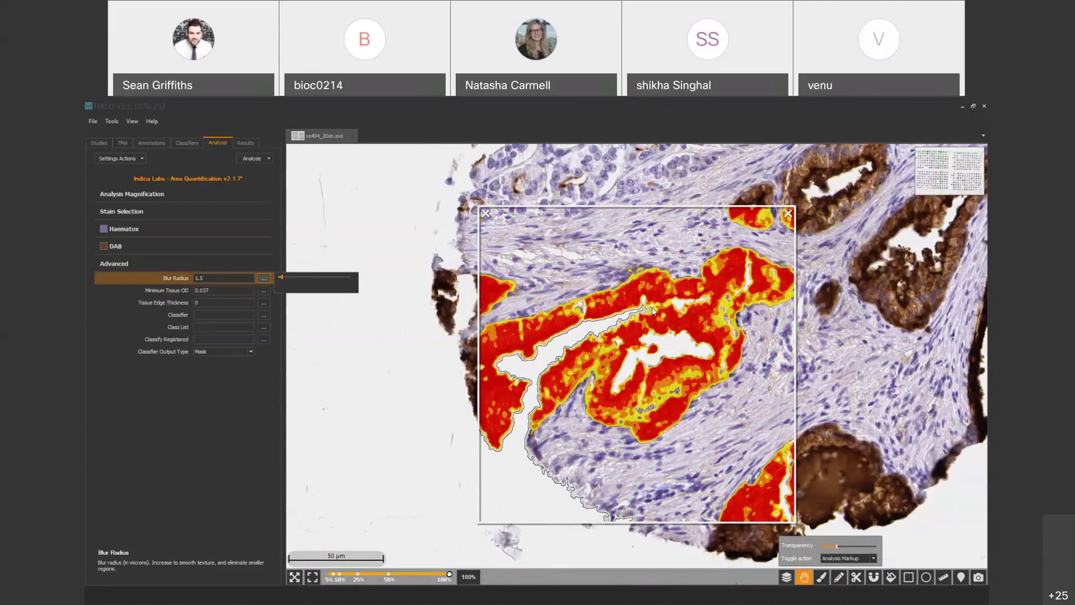
- Examine the smoothed DAB markup and the tissue outlines along the edges of several cores
drag(602, 342, 706, 368)
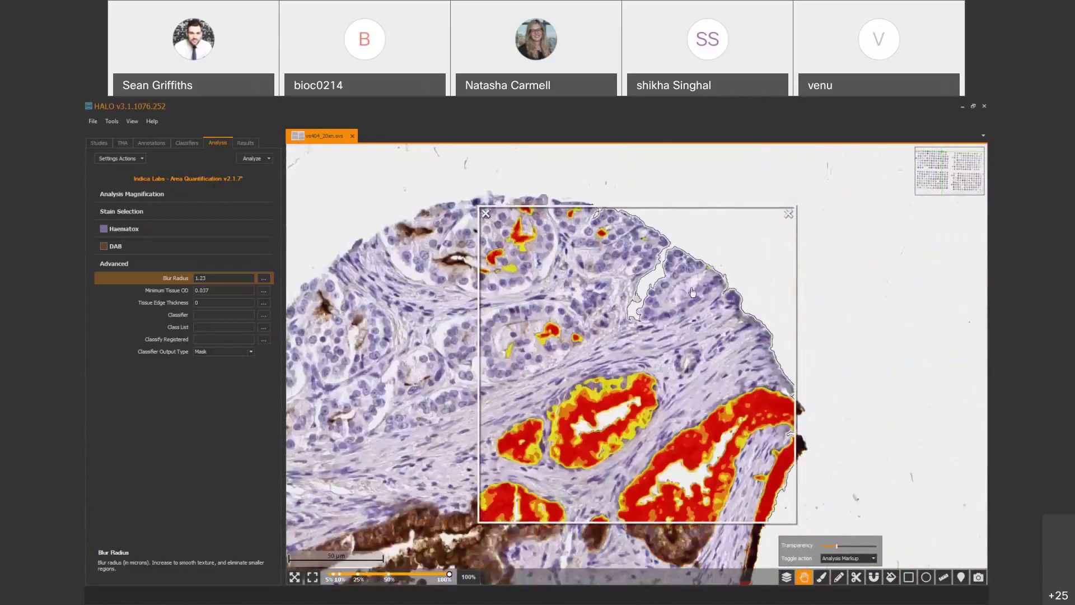
drag(660, 250, 665, 335)
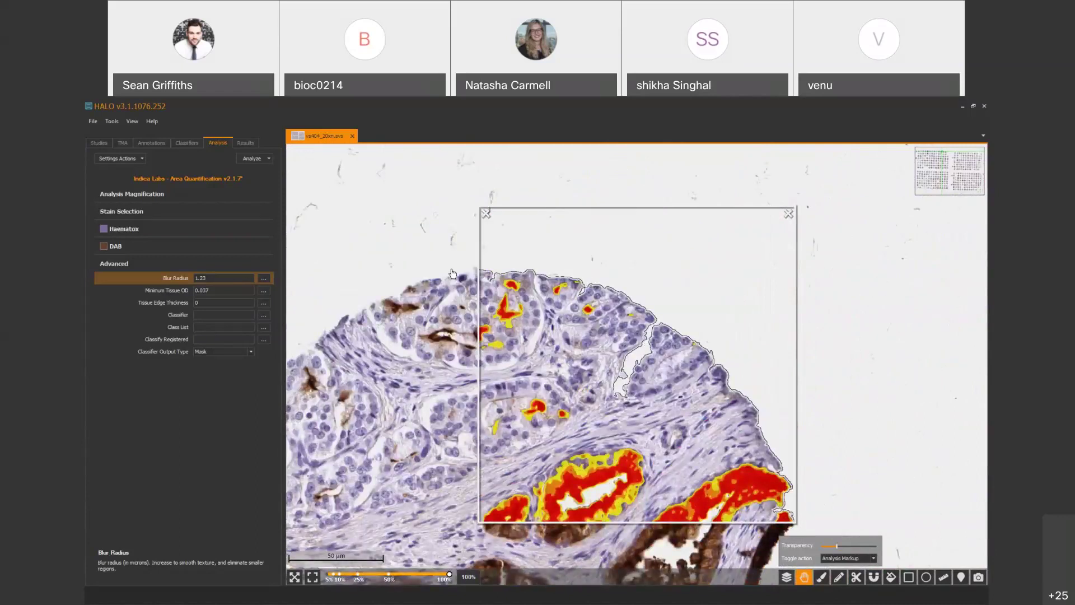
drag(452, 274, 603, 258)
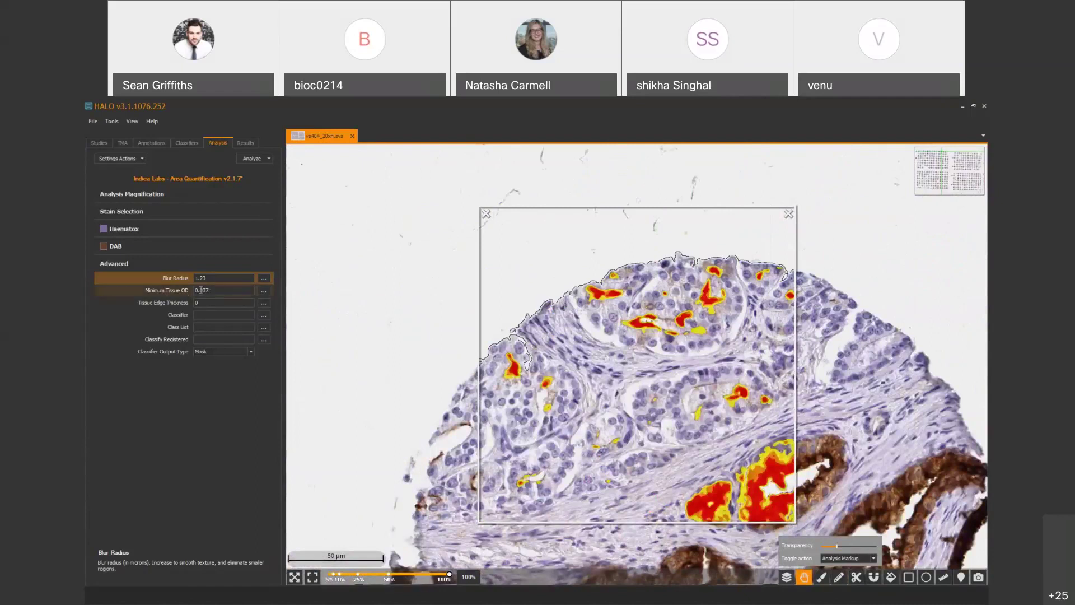
drag(517, 465, 752, 354)
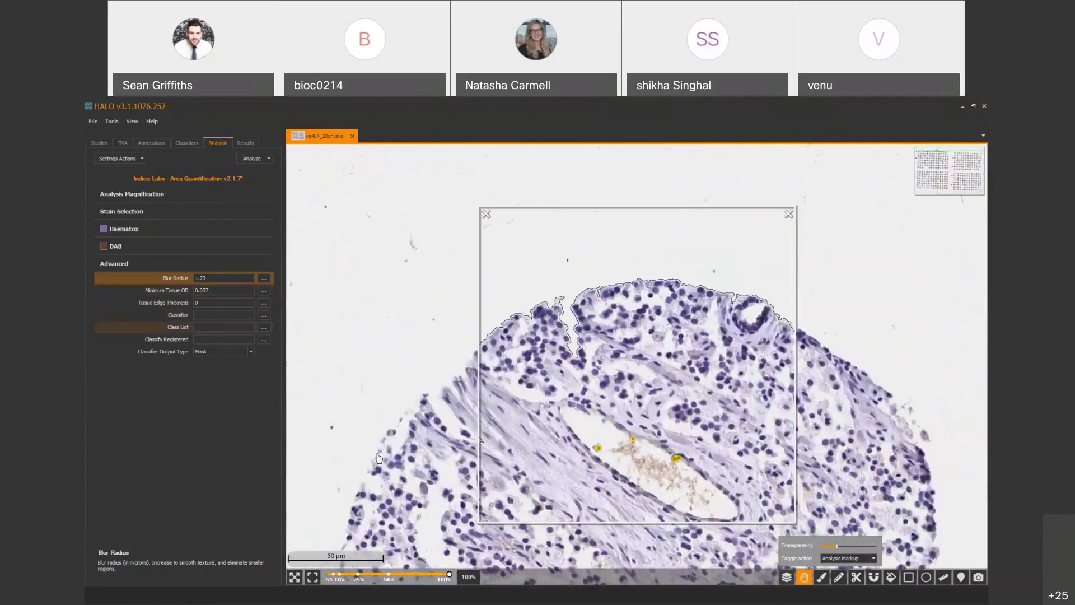
drag(423, 480, 600, 320)
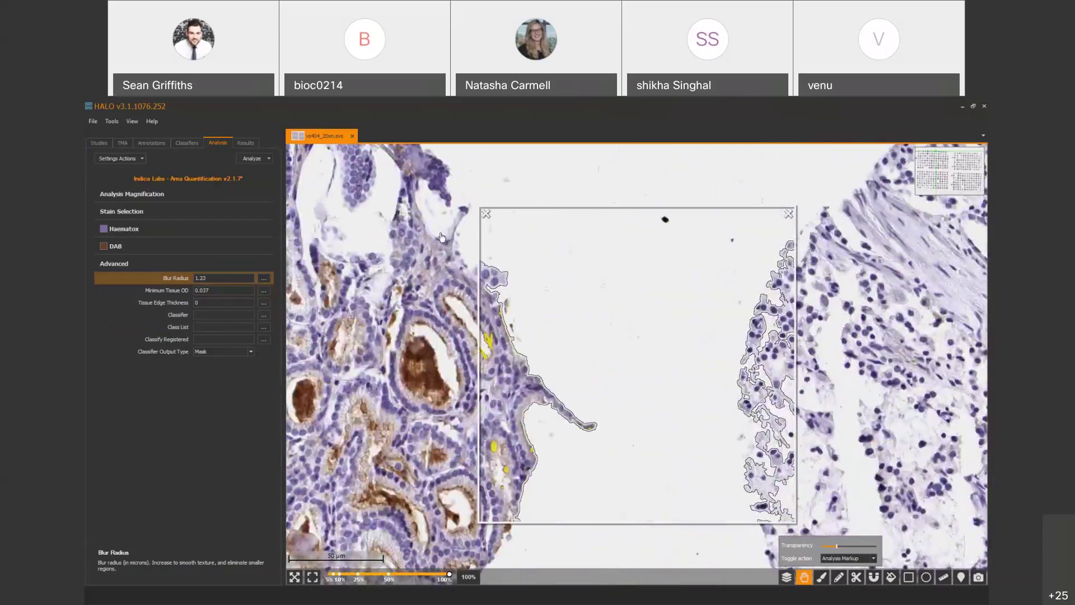
drag(442, 237, 582, 403)
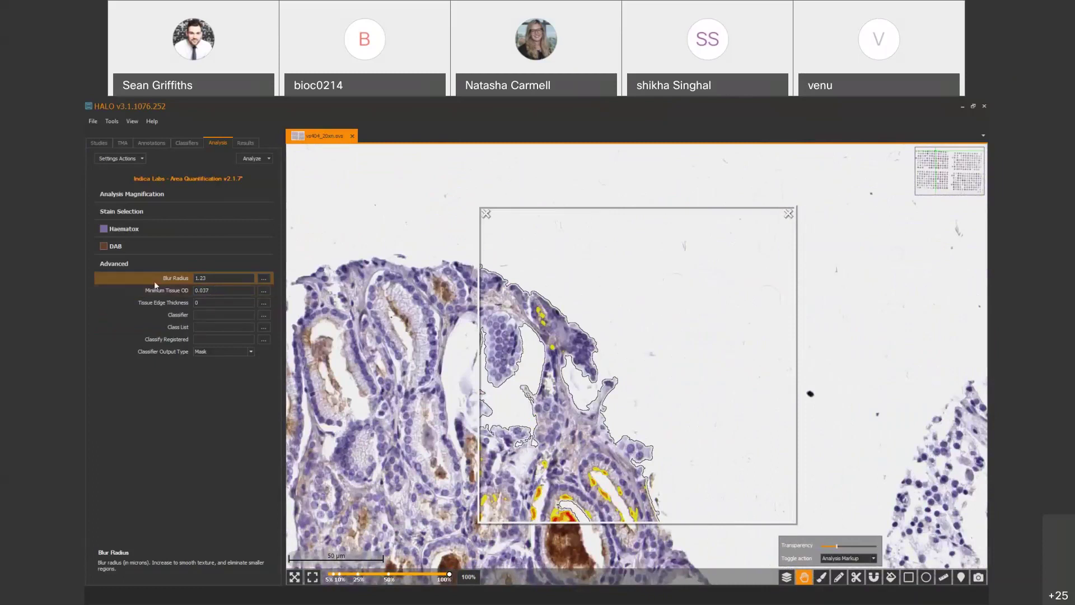
drag(424, 377, 650, 312)
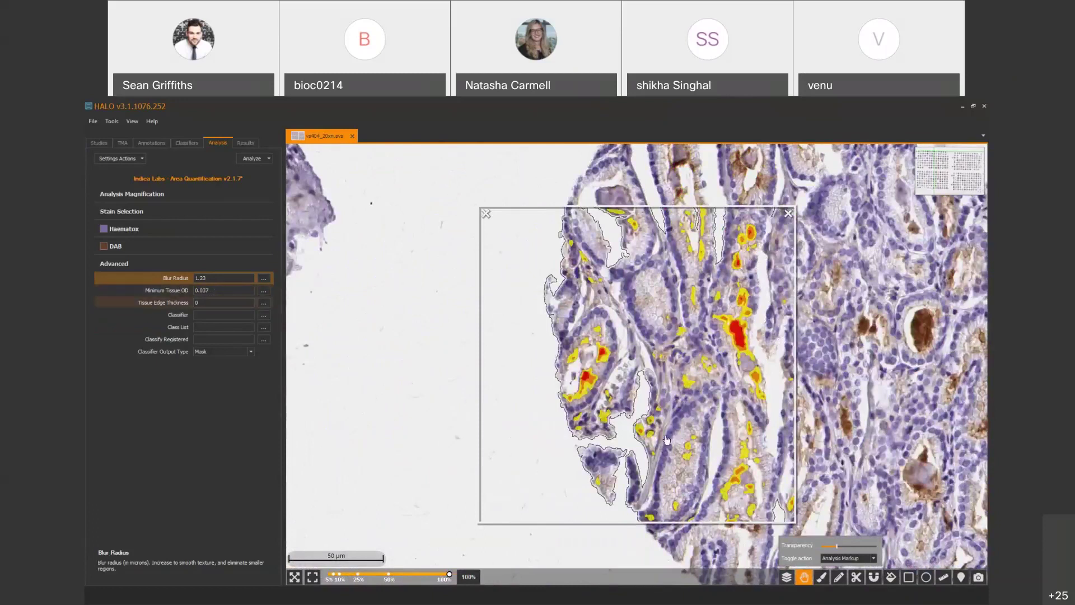
- Lower the Minimum Tissue OD to 0.02 and check the tissue detection along the core edges and empty background
drag(666, 440, 638, 400)
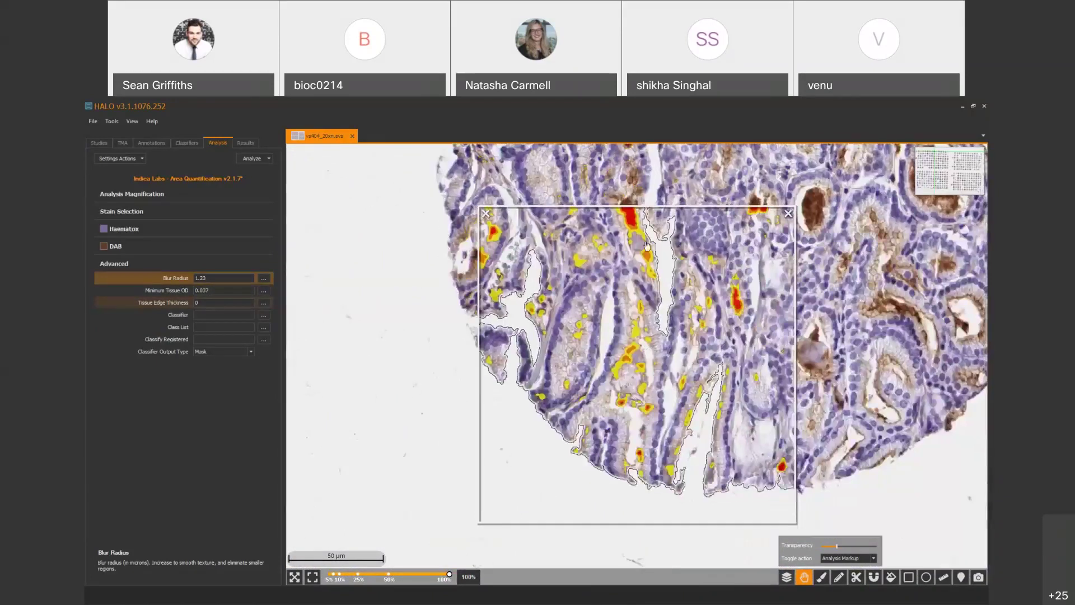
drag(710, 323, 702, 409)
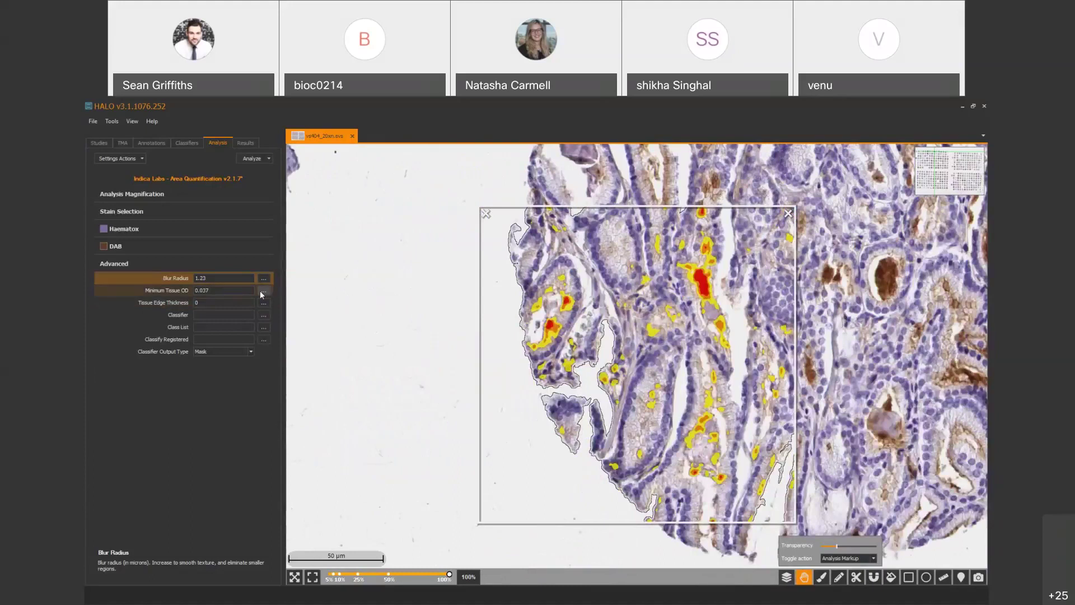
click(262, 290)
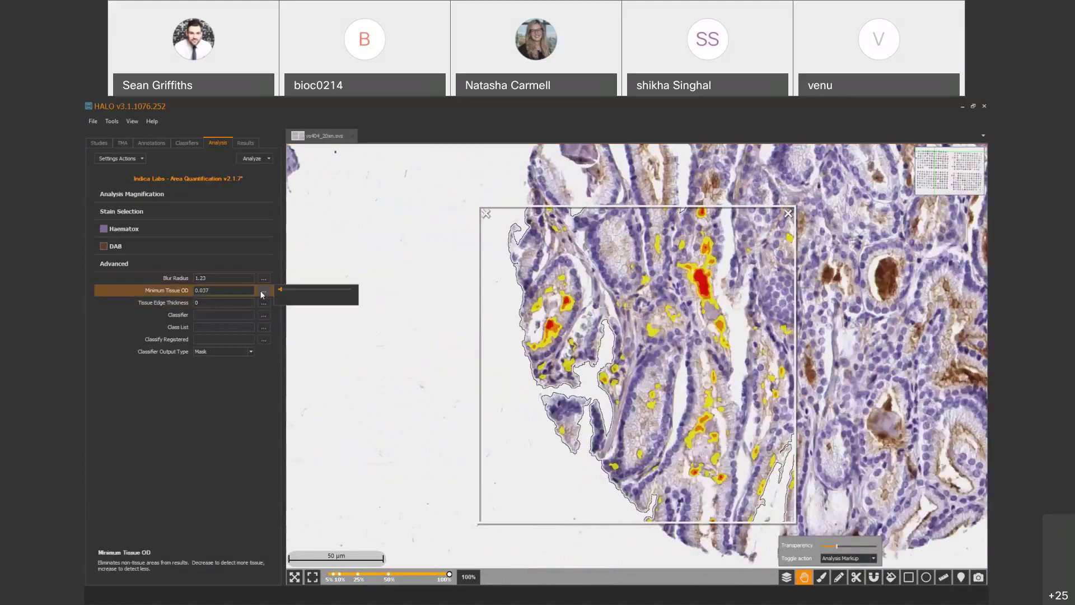
drag(280, 290, 278, 290)
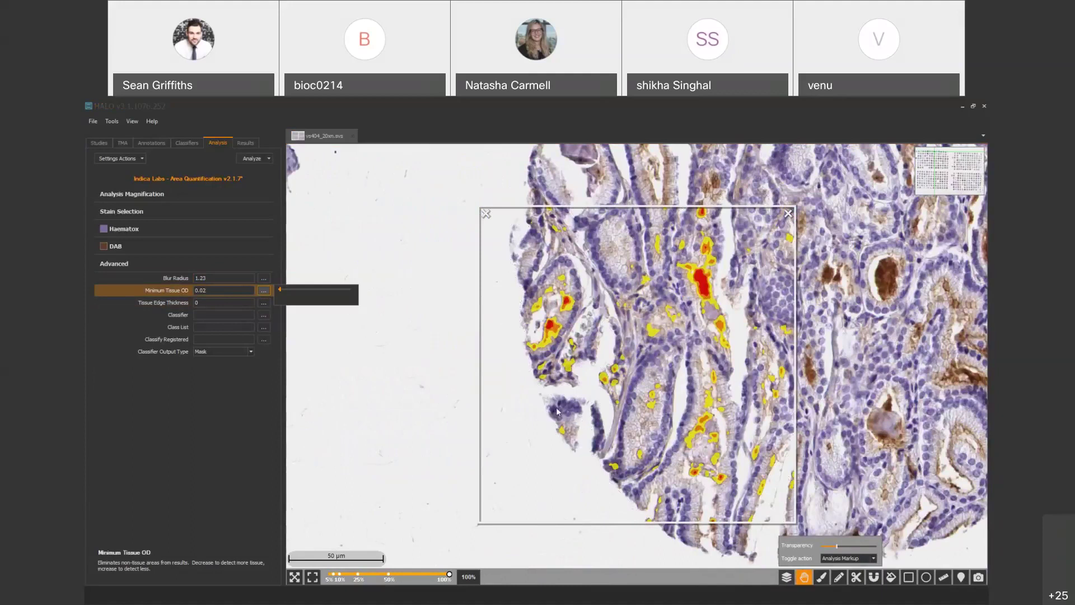
drag(613, 425, 688, 350)
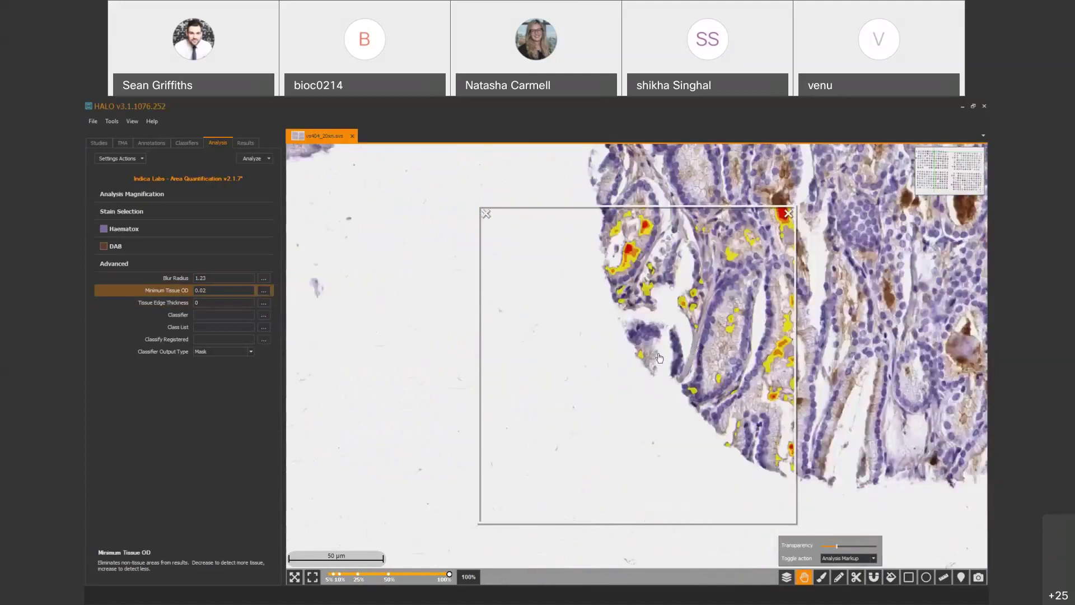
key(Up)
key(Up)
key(Up)
key(Up)
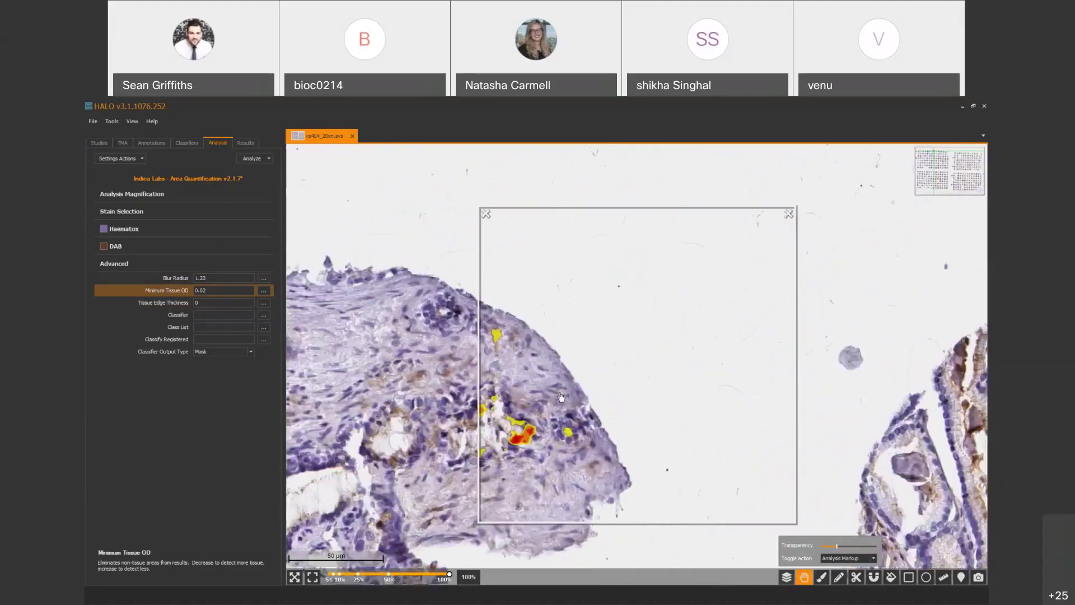
- Raise the Minimum Tissue OD to about 0.172 and check how much of the pale tissue is still outlined
click(263, 289)
key(Right)
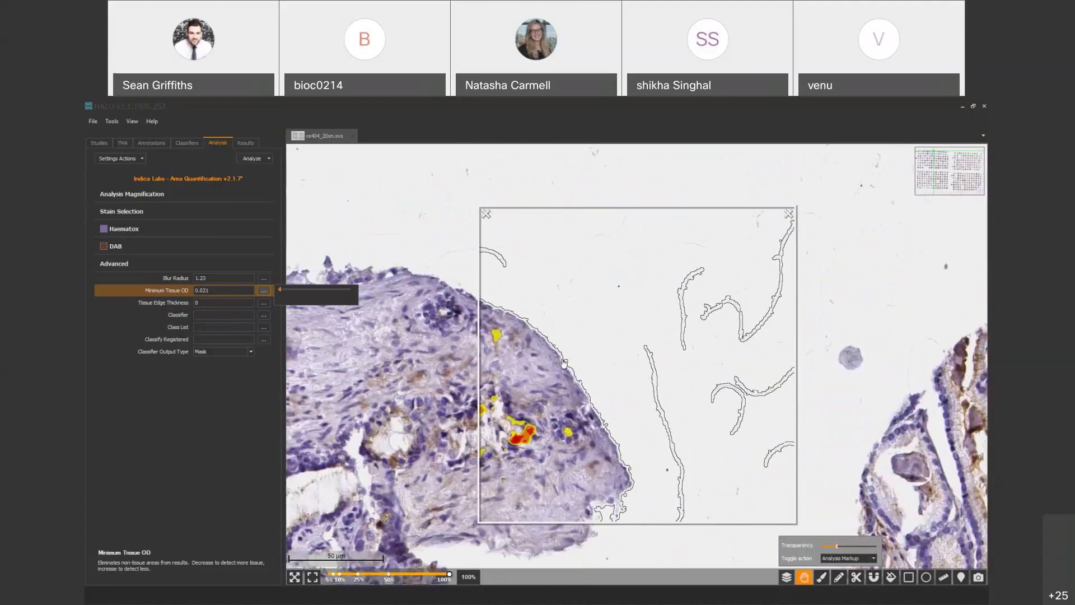
key(Right)
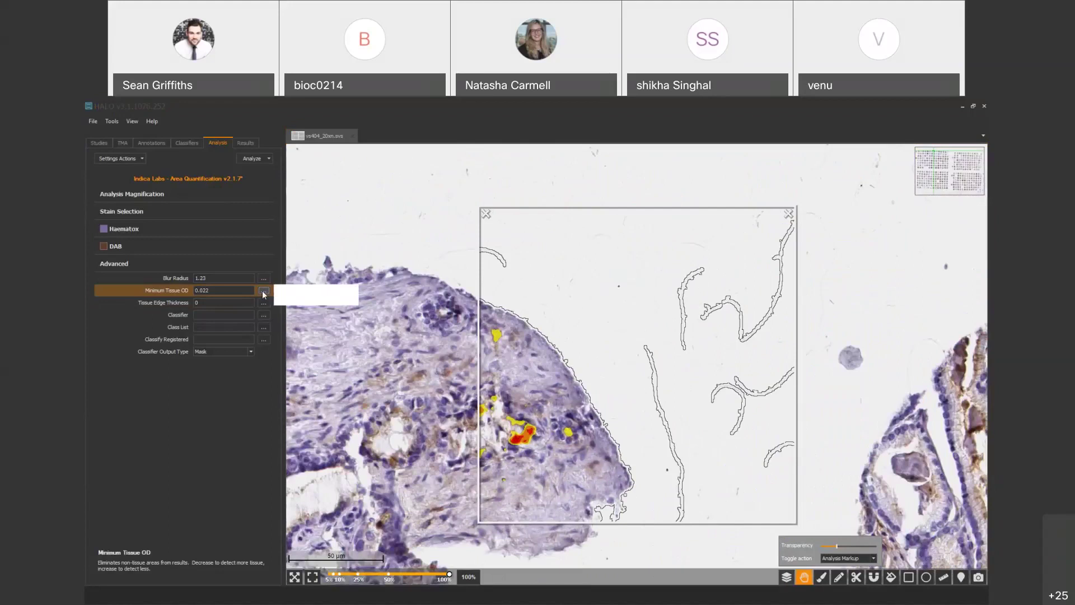
drag(282, 292, 292, 294)
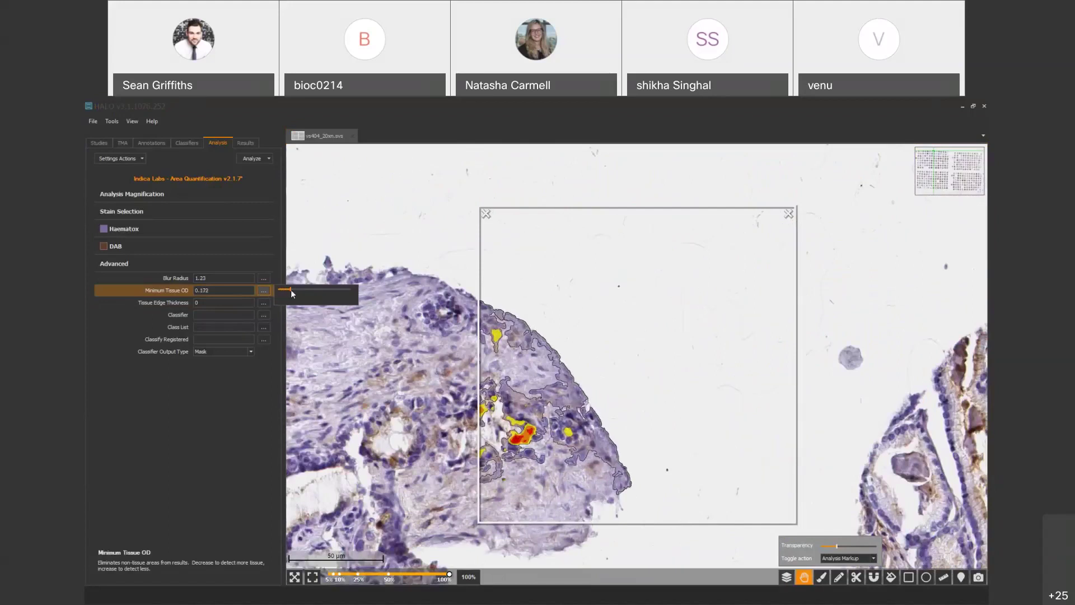
drag(575, 482, 689, 422)
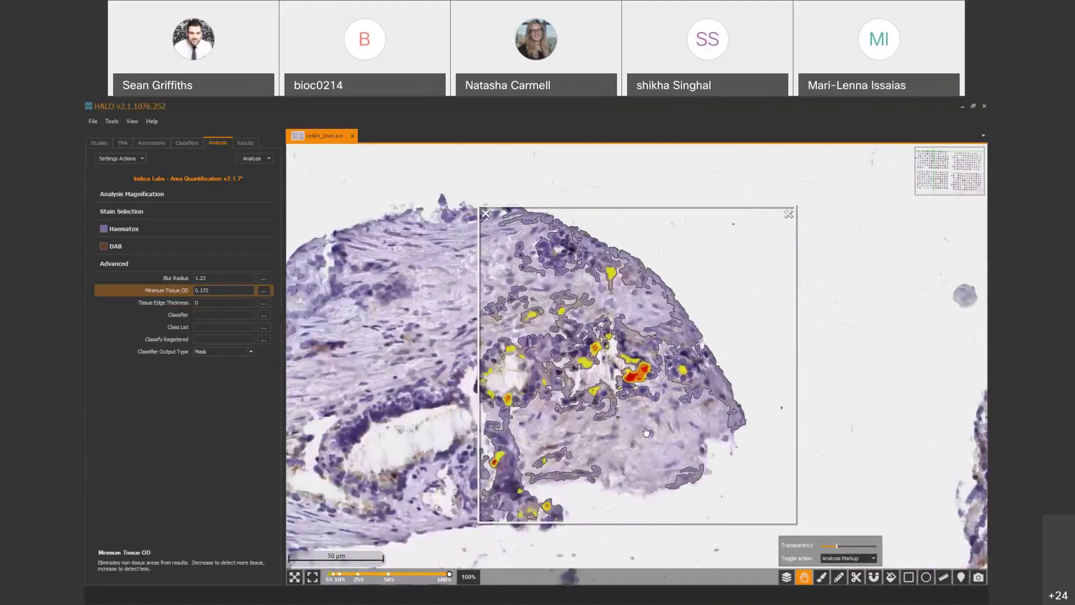
- Reduce the Minimum Tissue OD to 0.038 and check the outlines around the core's edges and loose tissue fragments
click(263, 291)
key(Left)
key(Left)
key(Left)
key(Left)
key(Left)
key(Left)
key(Left)
key(Left)
key(Left)
key(Left)
key(Left)
key(Left)
key(Left)
key(Left)
key(Left)
key(Left)
key(Left)
key(Left)
key(Left)
key(Left)
key(Left)
key(Left)
key(Left)
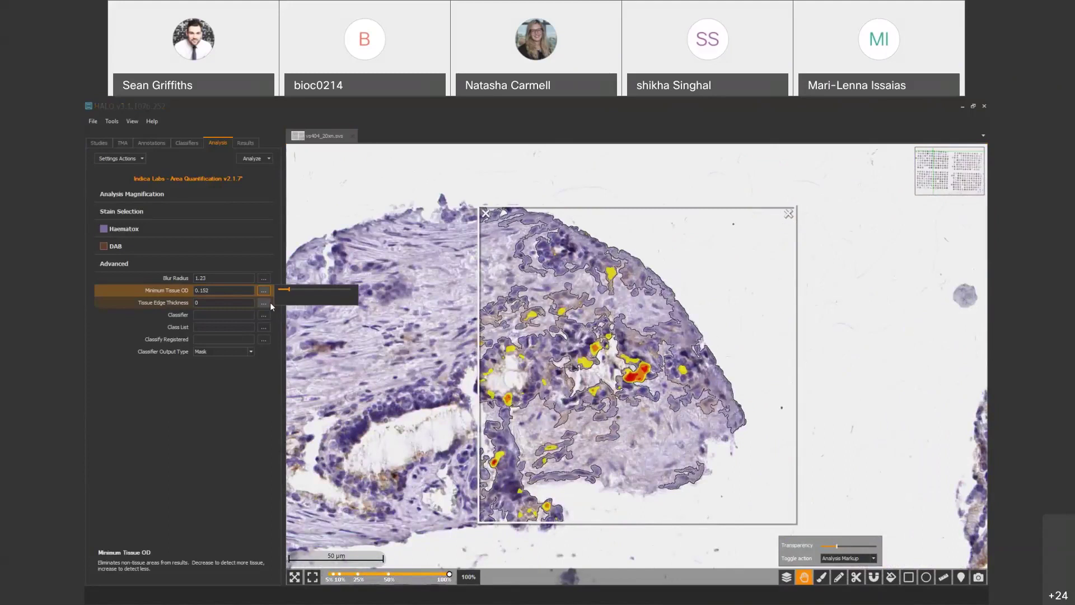
key(Left)
key(Left)
key(Left)
key(Left)
key(Left)
key(Left)
key(Left)
key(Left)
key(Left)
key(Left)
key(Left)
key(Left)
key(Left)
key(Left)
key(Left)
key(Left)
key(Left)
key(Left)
key(Left)
key(Left)
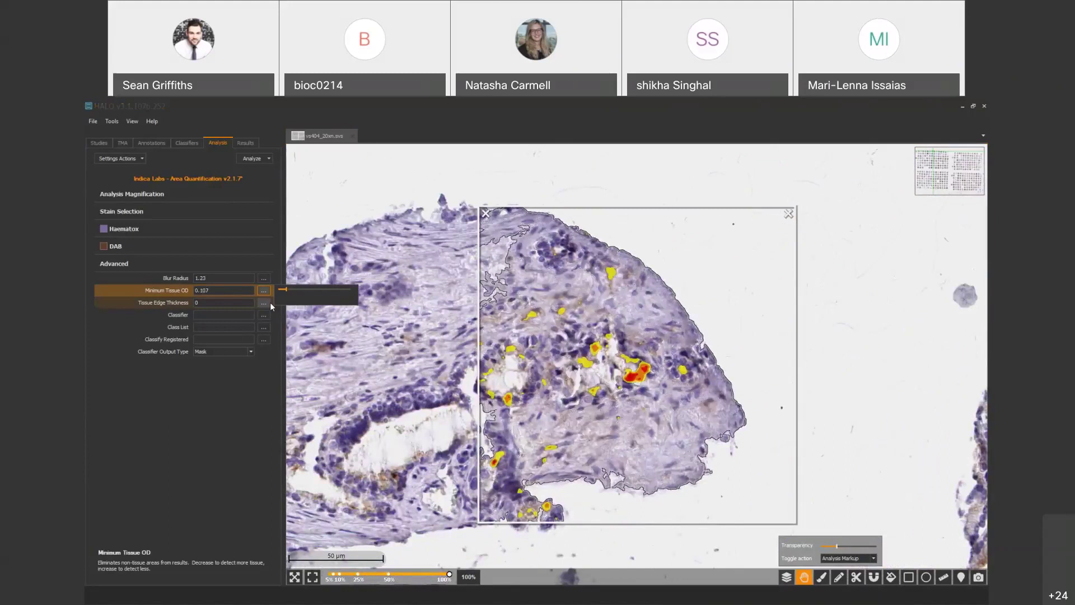
key(Left)
key(Left)
key(Left)
key(Left)
key(Left)
key(Left)
key(Left)
key(Left)
key(Left)
key(Left)
key(Left)
key(Left)
key(Left)
key(Left)
key(Left)
key(Left)
key(Left)
key(Left)
key(Left)
key(Left)
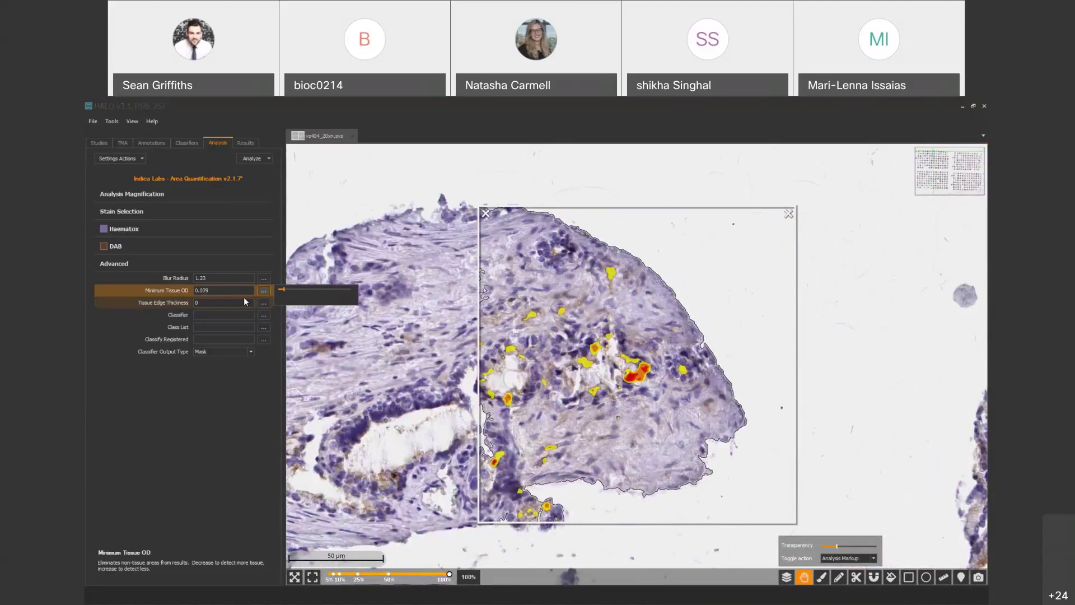
key(Left)
key(Left)
key(Left)
key(Left)
key(Left)
key(Left)
key(Left)
key(Left)
key(Left)
key(Left)
key(Left)
key(Left)
key(Left)
key(Left)
key(Left)
key(Left)
key(Left)
key(Left)
key(Left)
key(Left)
key(Left)
key(Left)
key(Left)
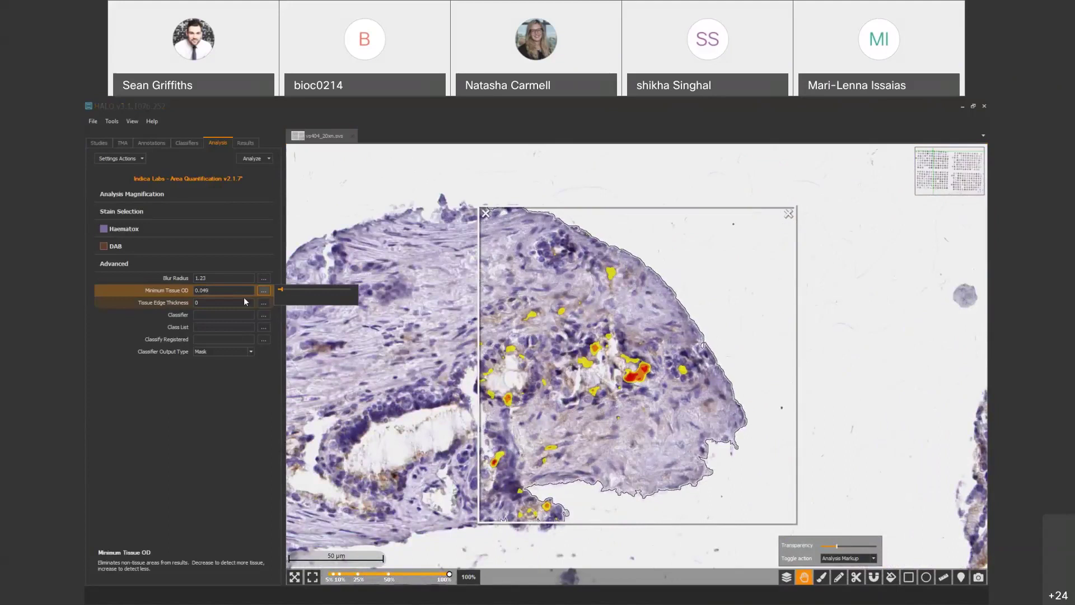
key(Right)
key(Right)
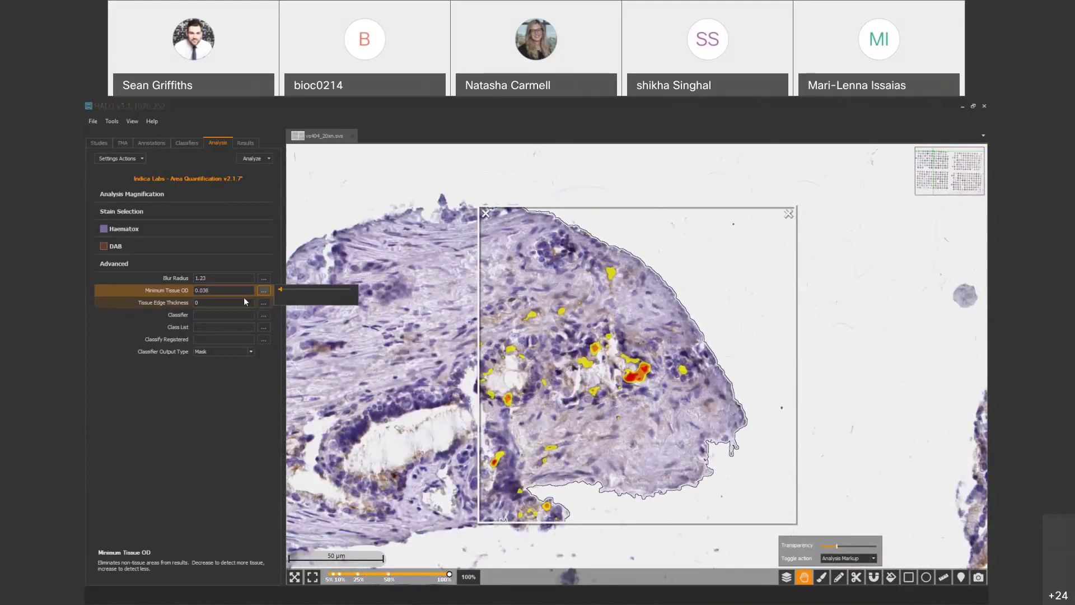
click(635, 456)
scroll(582, 455, down, 3)
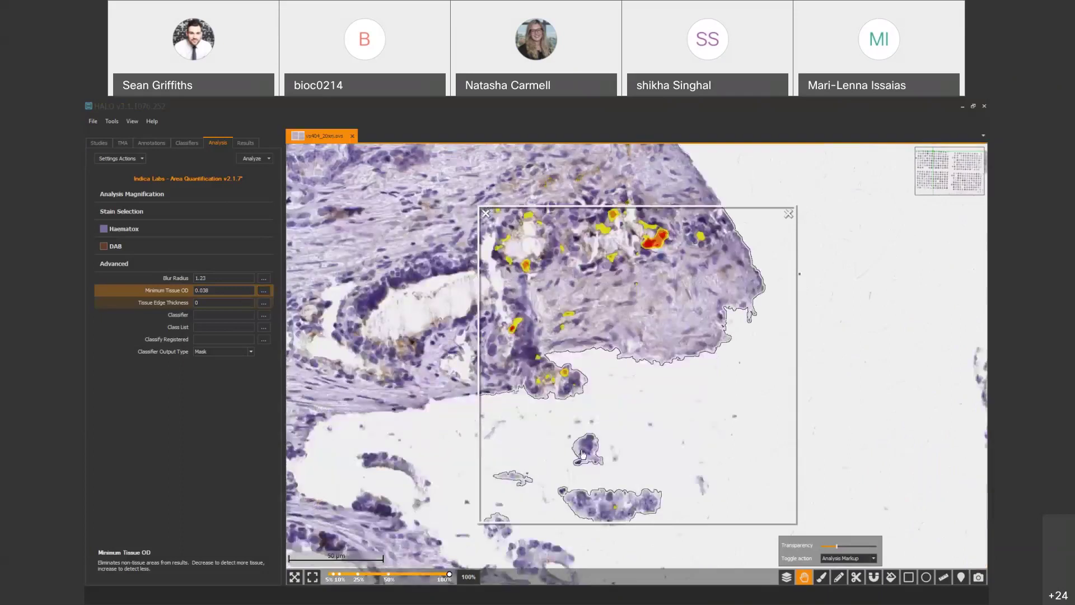
scroll(582, 455, down, 2)
scroll(571, 424, down, 3)
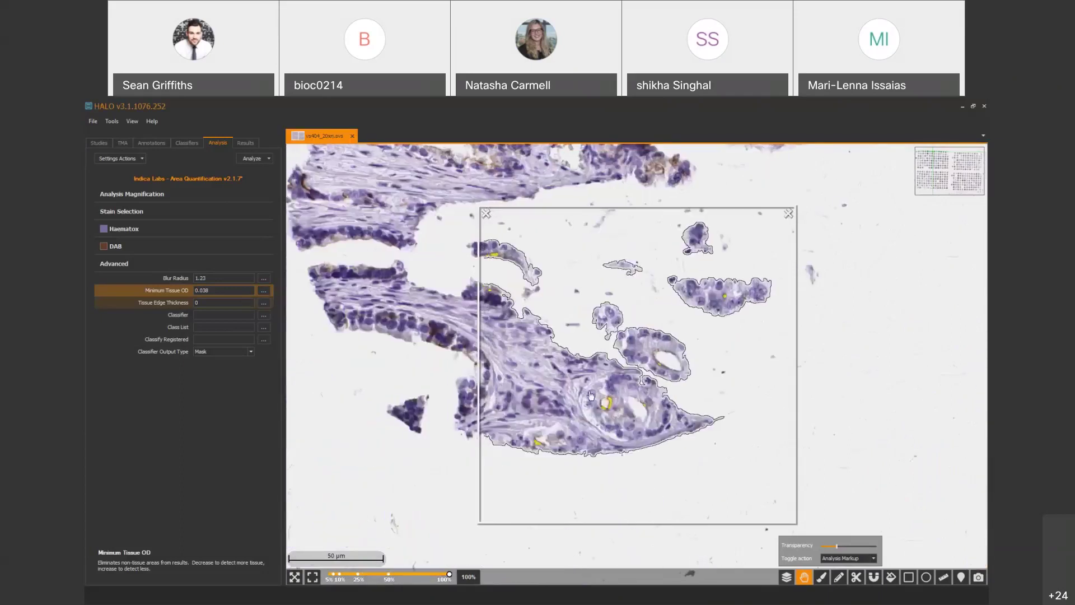
scroll(591, 395, down, 8)
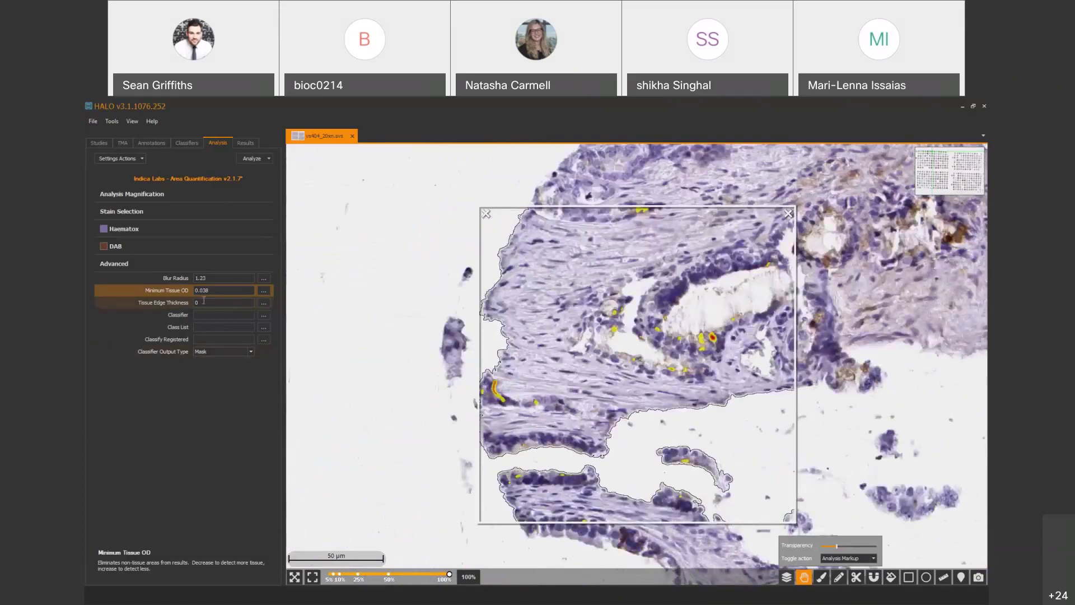
- Set the Tissue Edge Thickness to 1.8 microns and check the excluded rim around the core
click(263, 302)
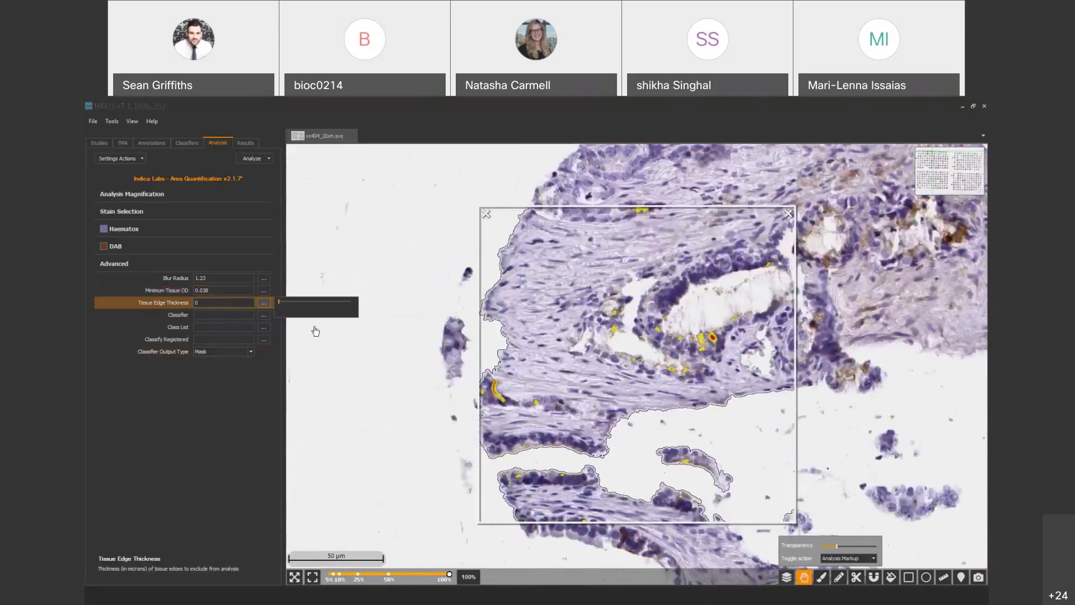
click(279, 302)
drag(278, 302, 281, 302)
drag(516, 250, 520, 400)
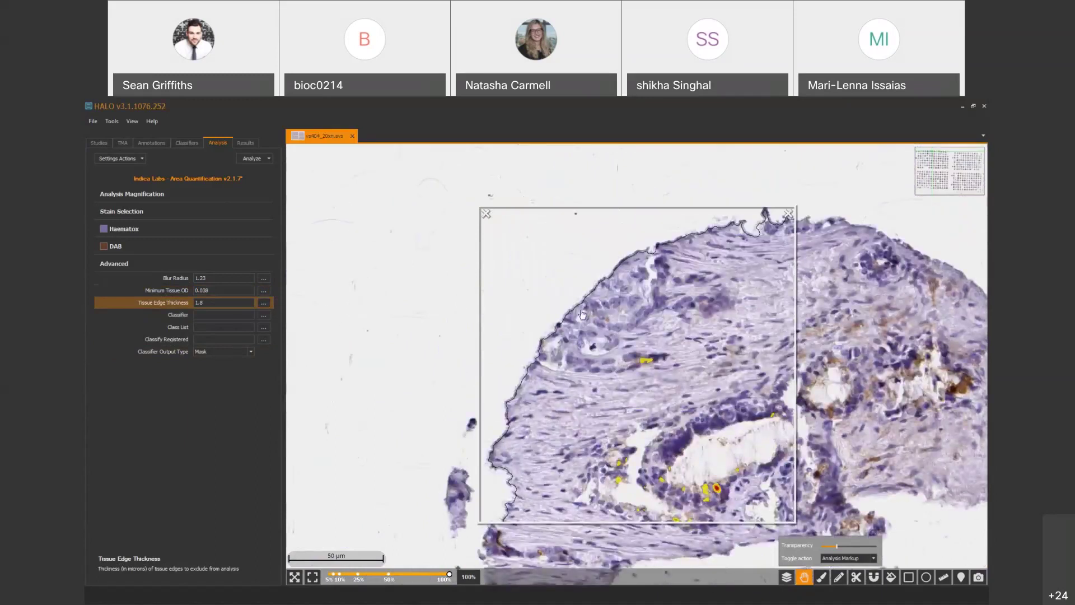
drag(722, 287, 597, 384)
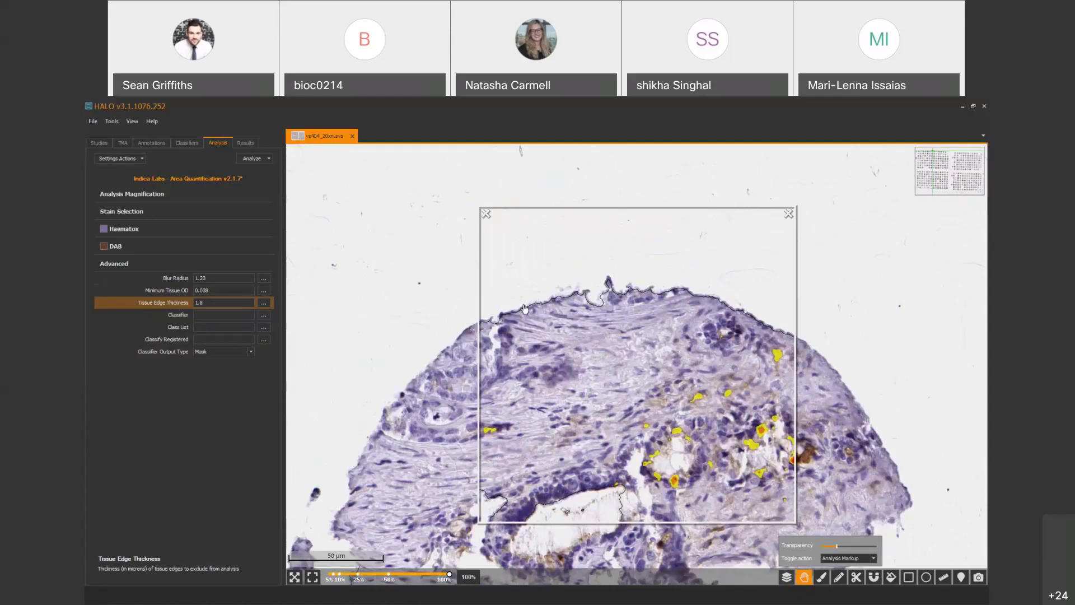
drag(717, 385, 707, 306)
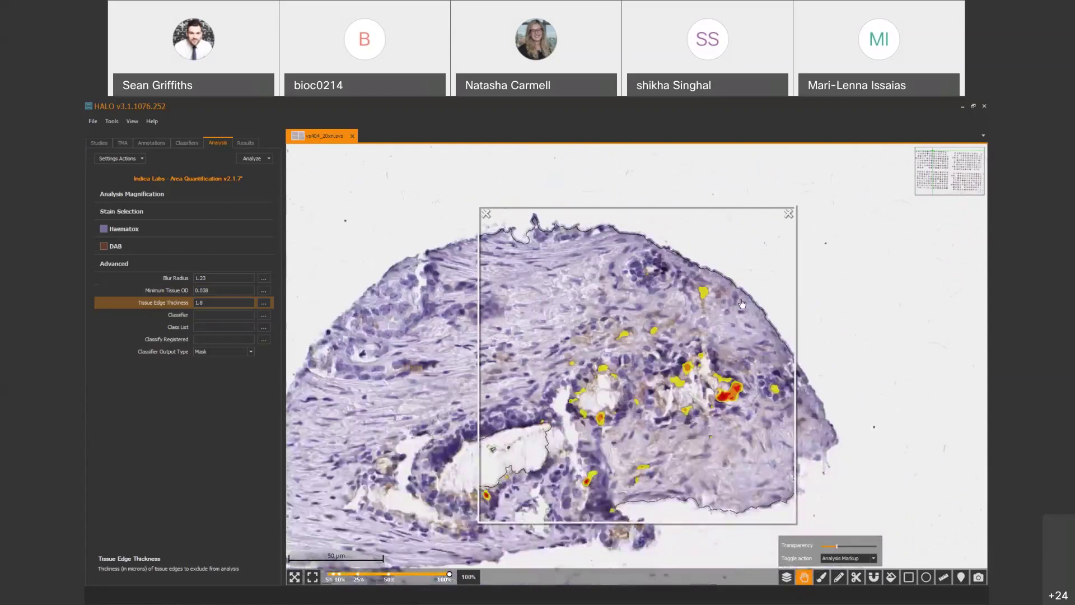
drag(554, 427, 409, 402)
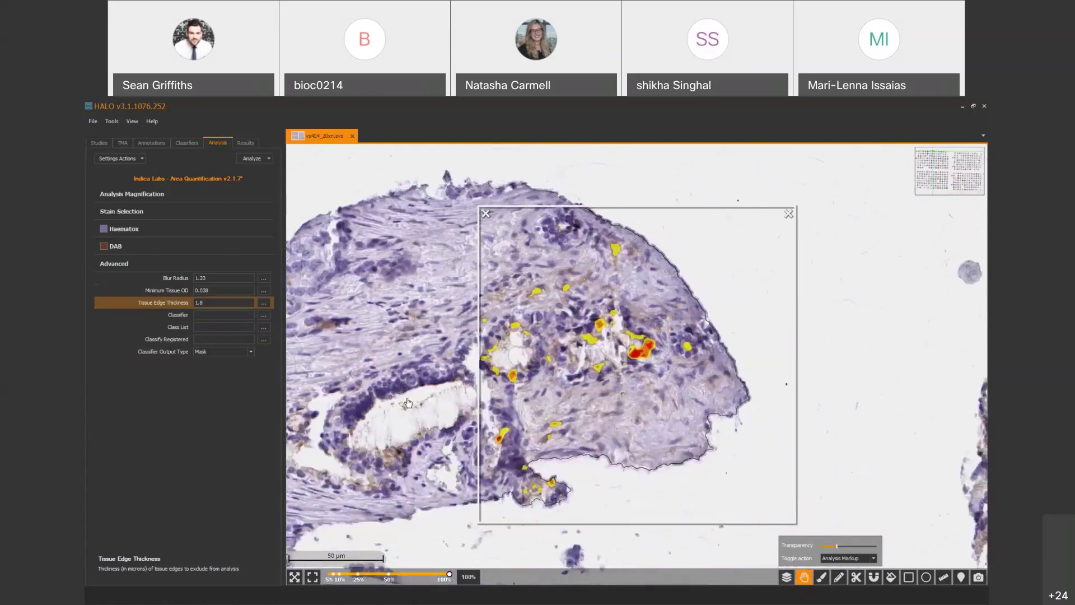
- Try a larger Tissue Edge Thickness of about 3.45 microns and reset it to 0
click(263, 302)
key(Right)
key(Right)
key(Right)
key(Right)
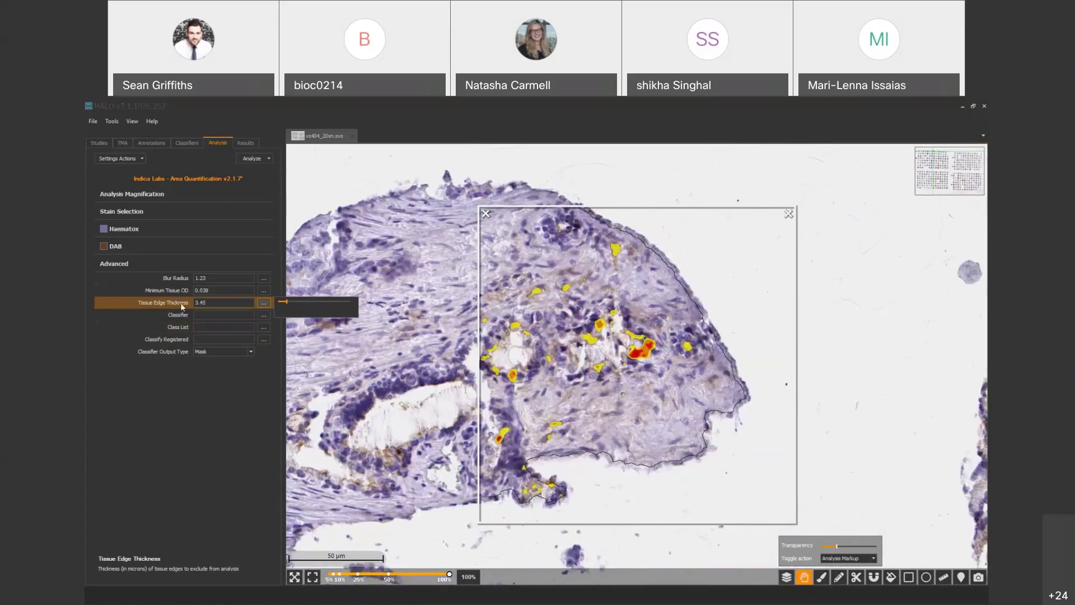
key(Right)
key(Right)
drag(291, 303, 277, 302)
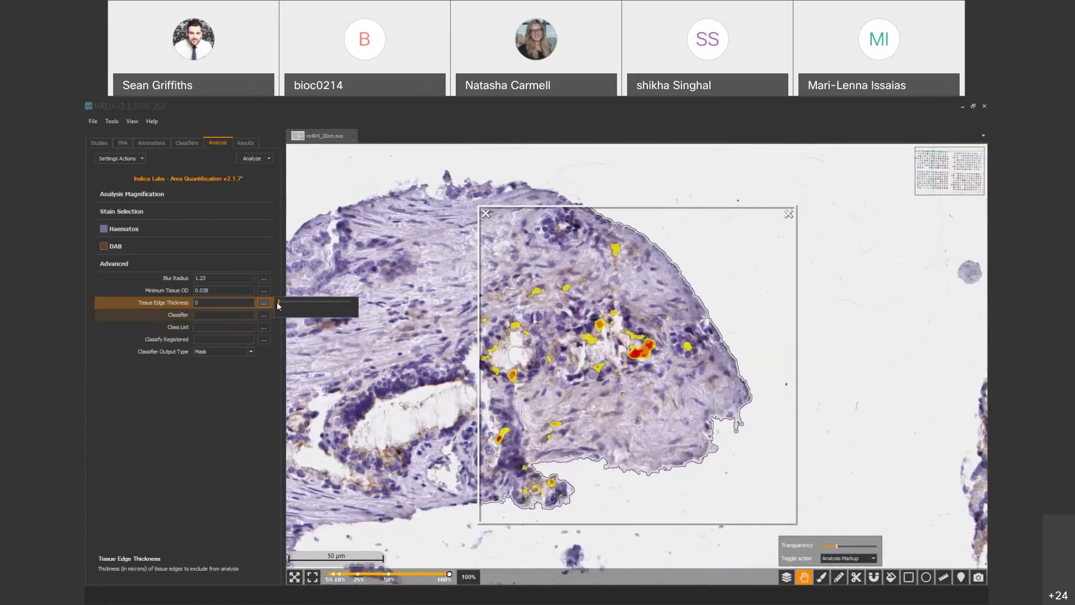
- Select the optional Classifier setting in the advanced settings and read its description
click(206, 313)
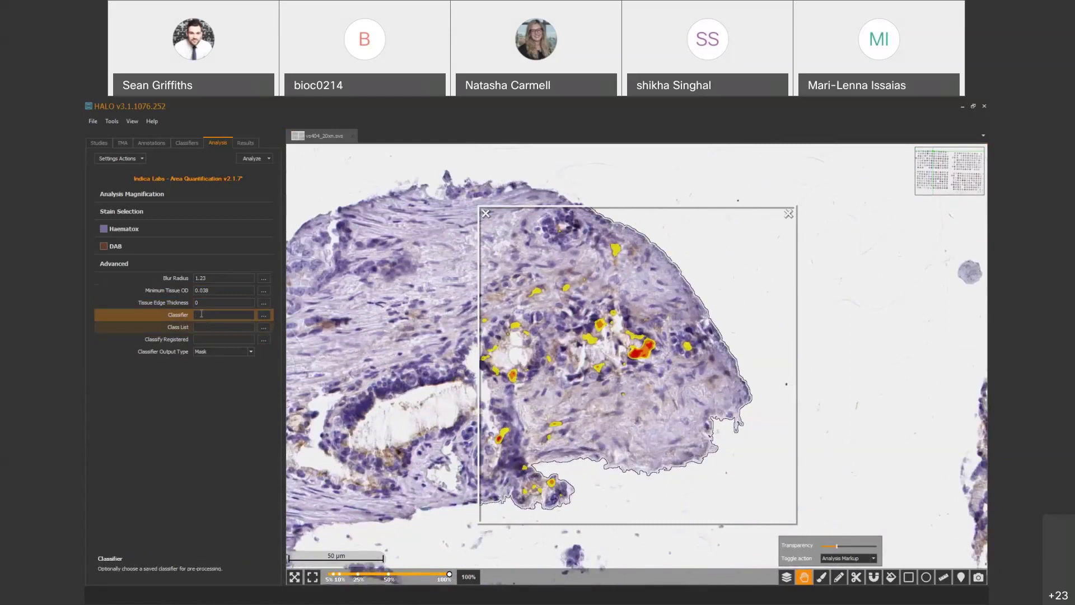
click(199, 339)
click(261, 315)
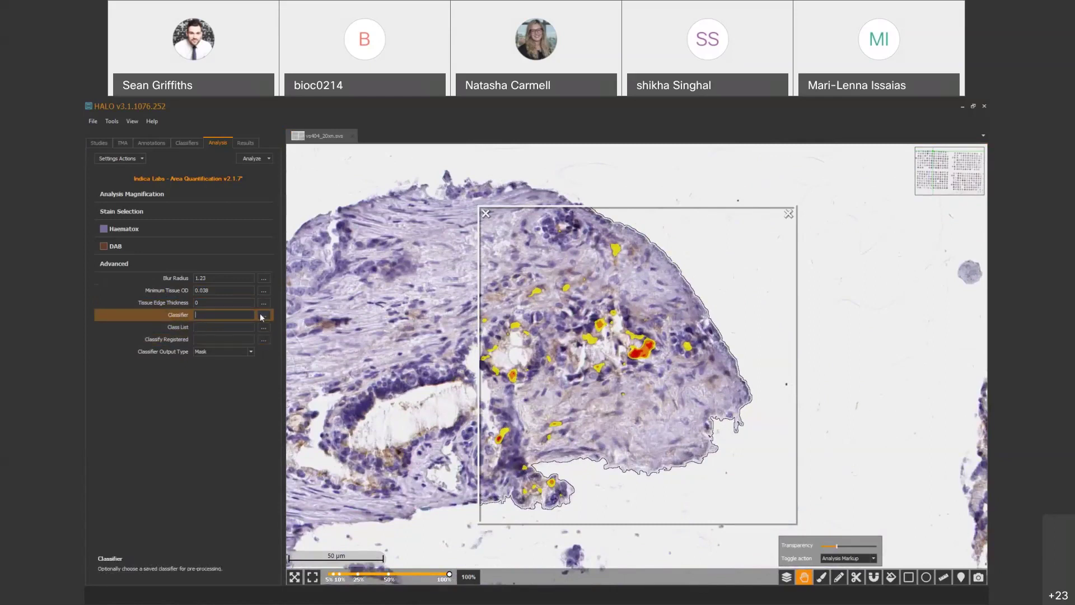
- Examine the DAB markup and tissue outlines on several other cores across the microarray with the current settings
drag(325, 336, 492, 385)
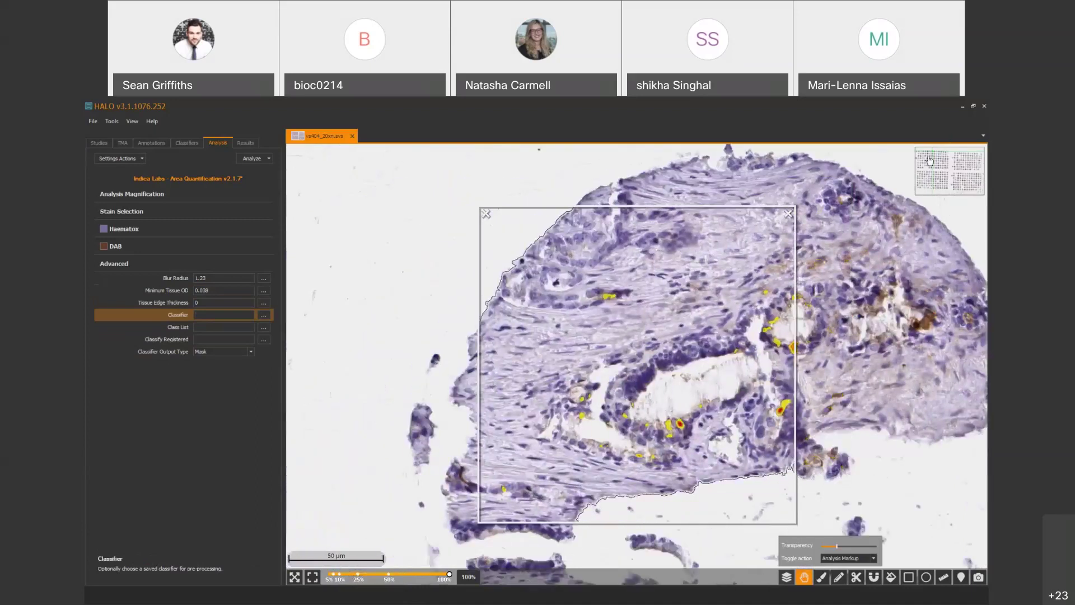
click(929, 158)
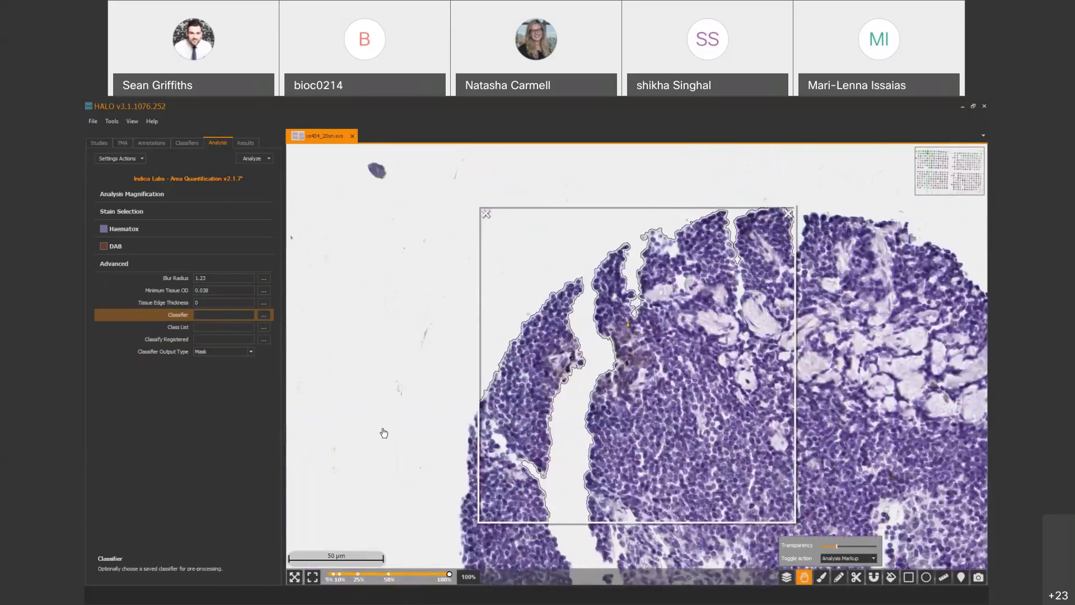
drag(384, 433, 974, 322)
key(Left)
key(Left)
key(Left)
key(Left)
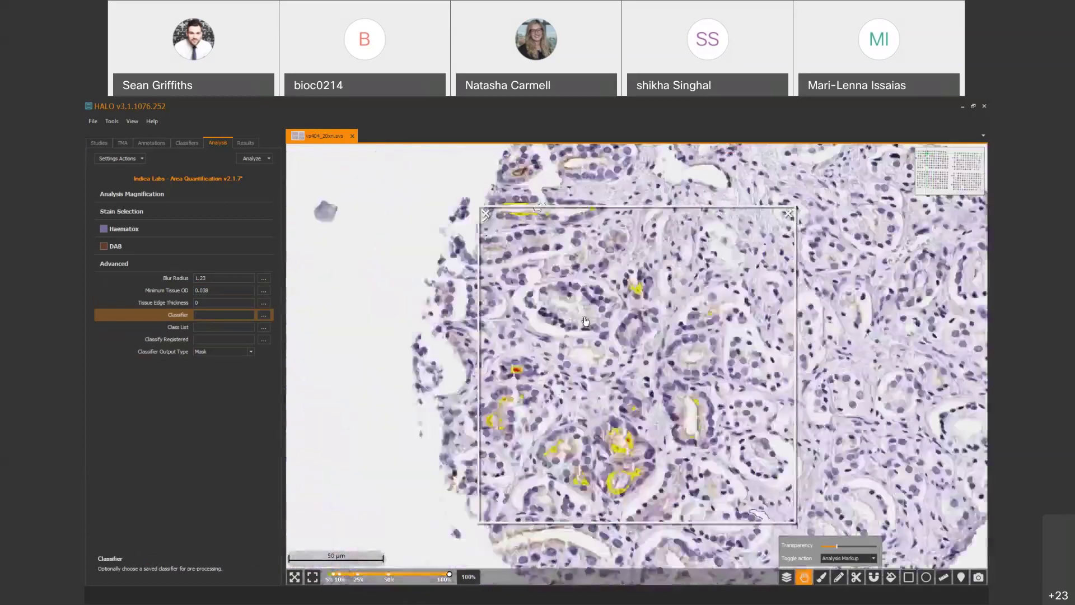
key(Left)
key(Left)
key(Left)
key(Left)
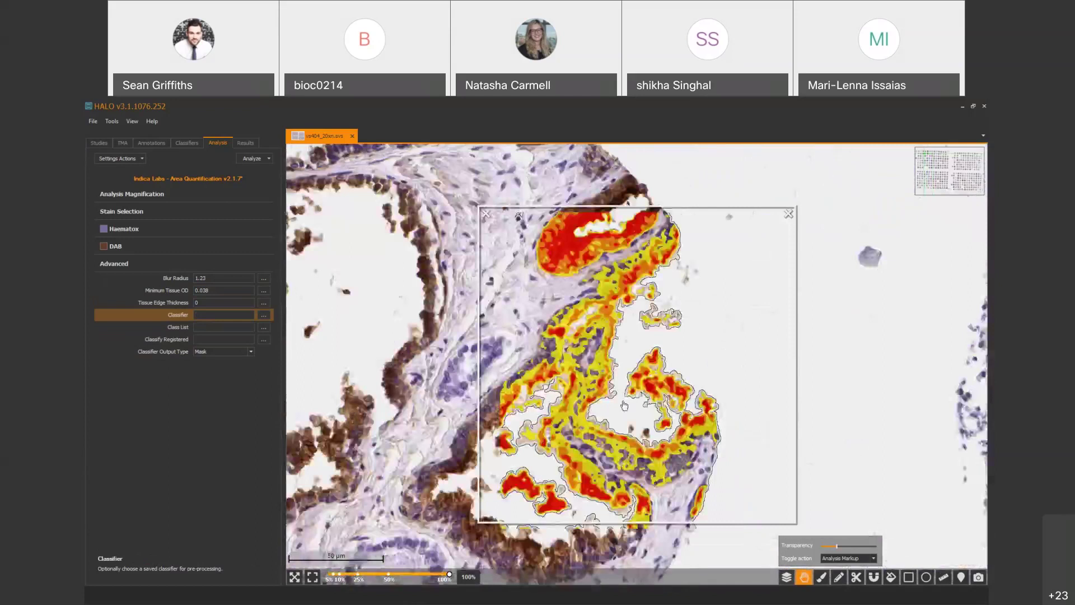
key(Left)
key(Left)
key(Left)
key(Left)
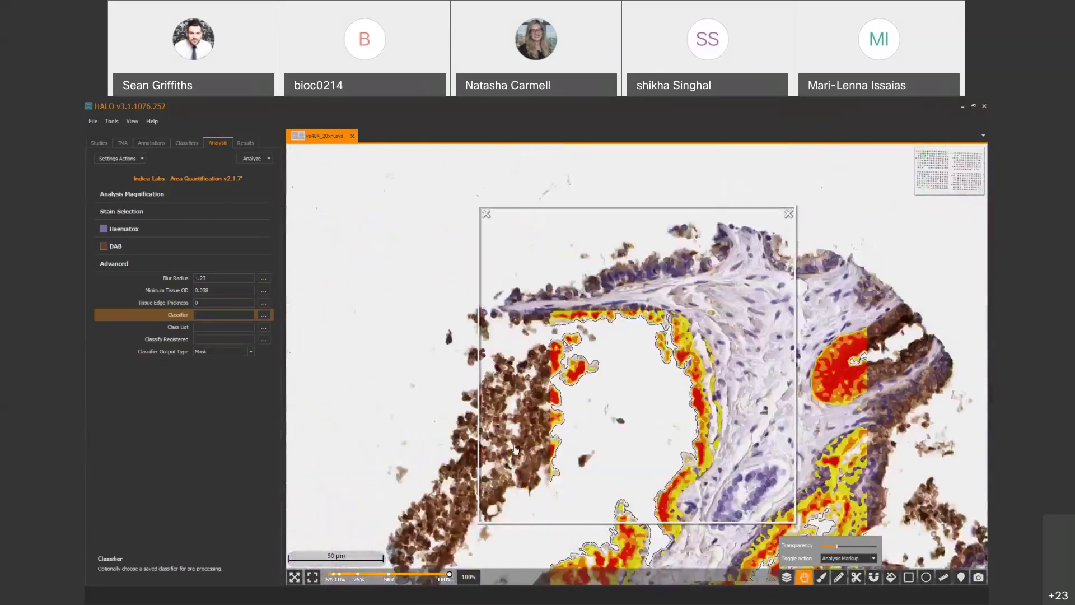
key(Left)
key(Left)
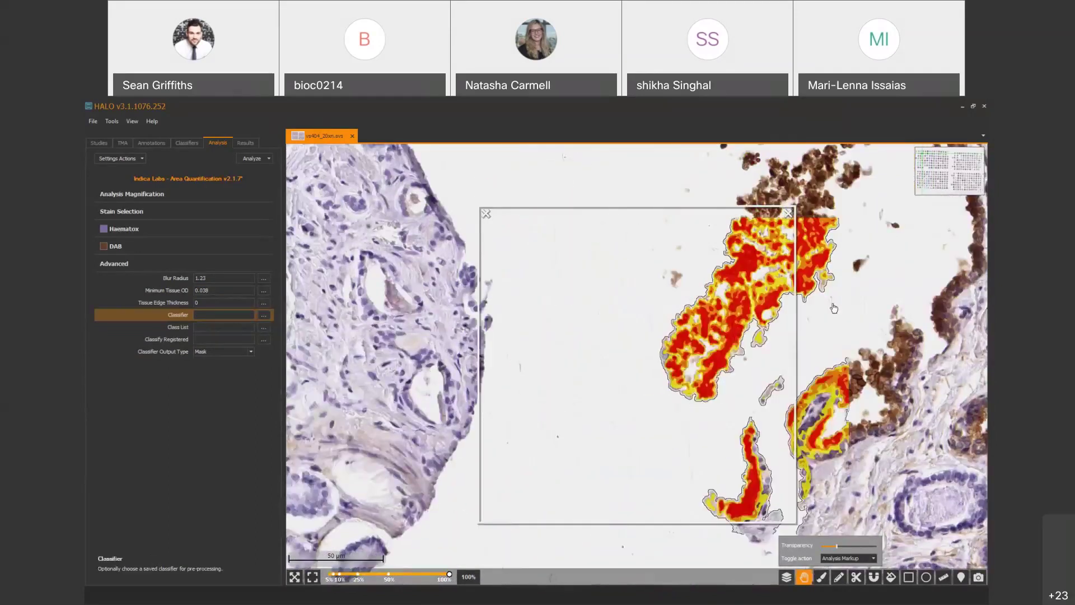
key(Up)
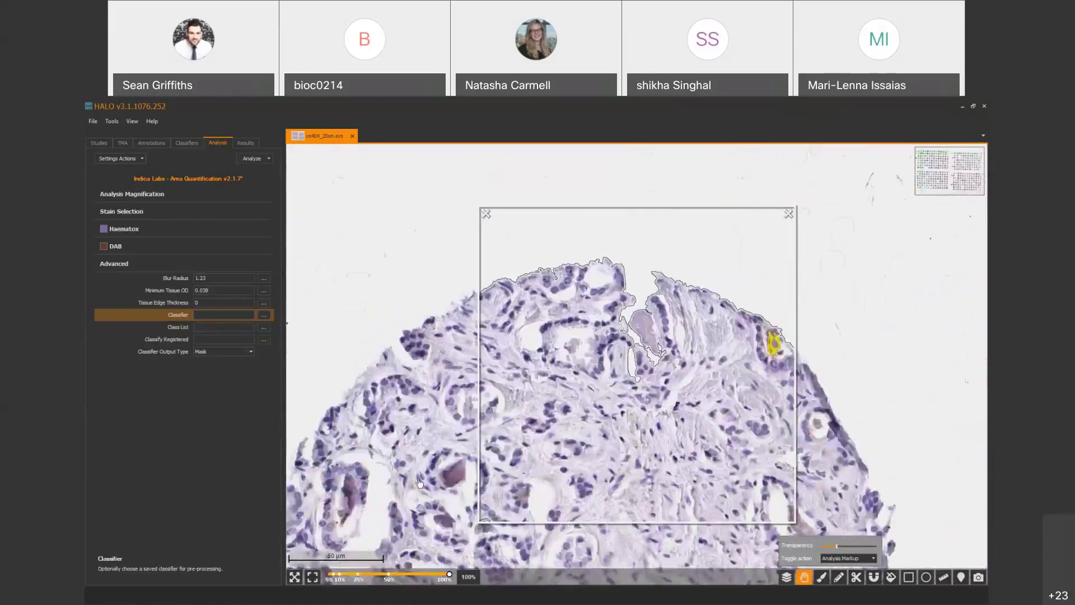
key(Left)
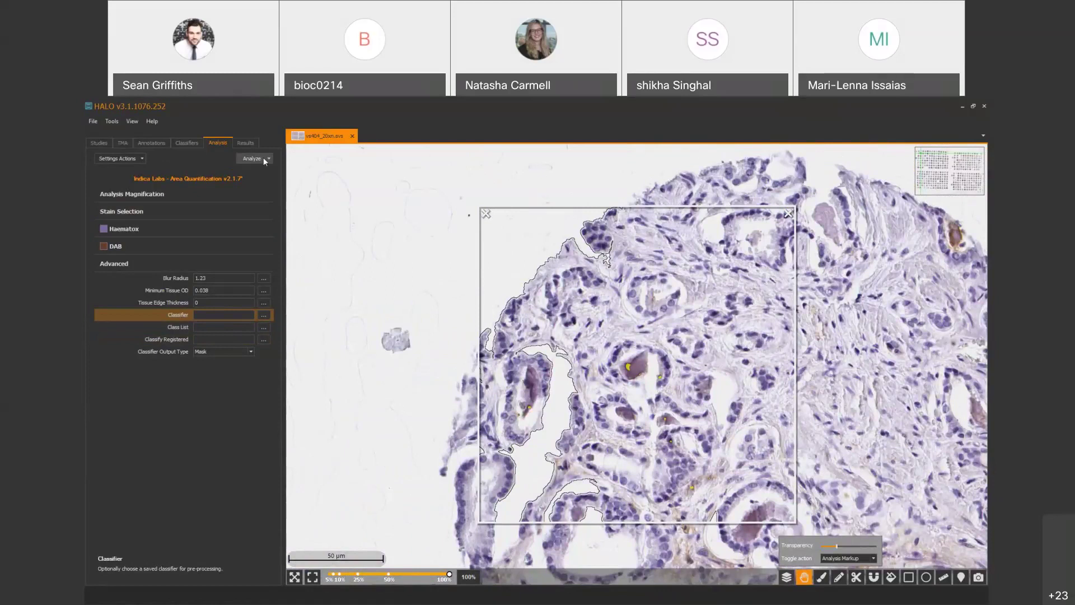
- Save the analysis settings to the TMA study as "Indica Labs - Area Quantification v2.1.7 CRUK Oxford training 09.06.20"
click(141, 158)
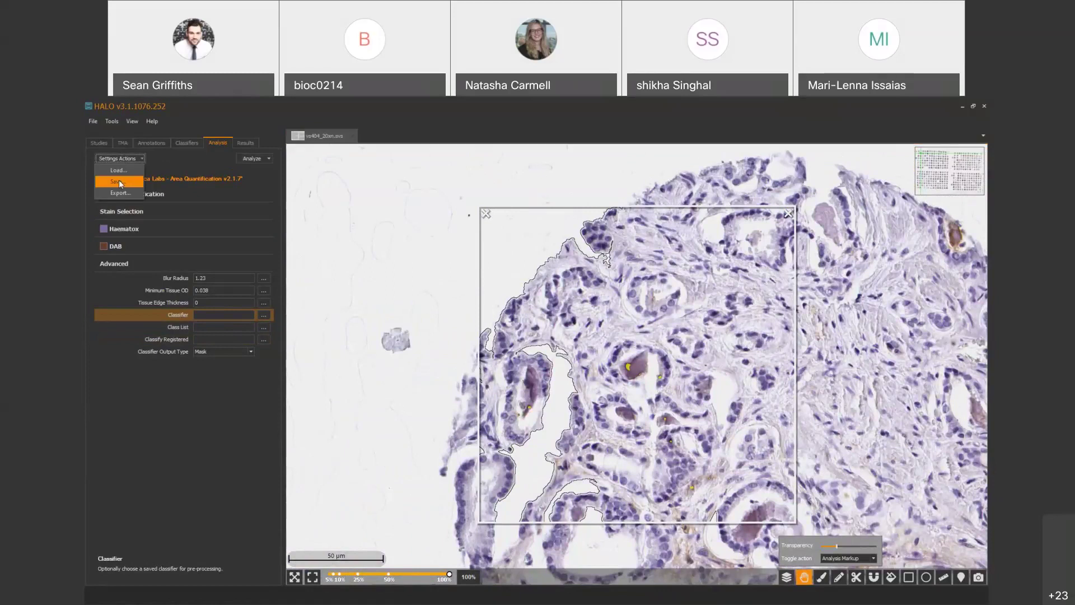
click(118, 181)
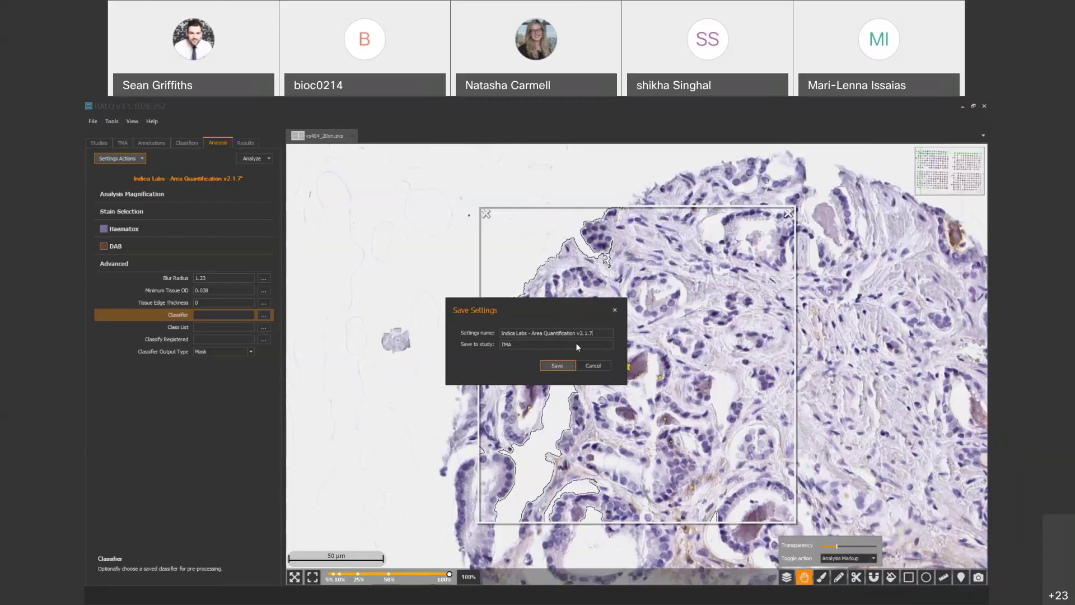
text(RUK Oxford training 09.06.20)
click(567, 366)
click(564, 365)
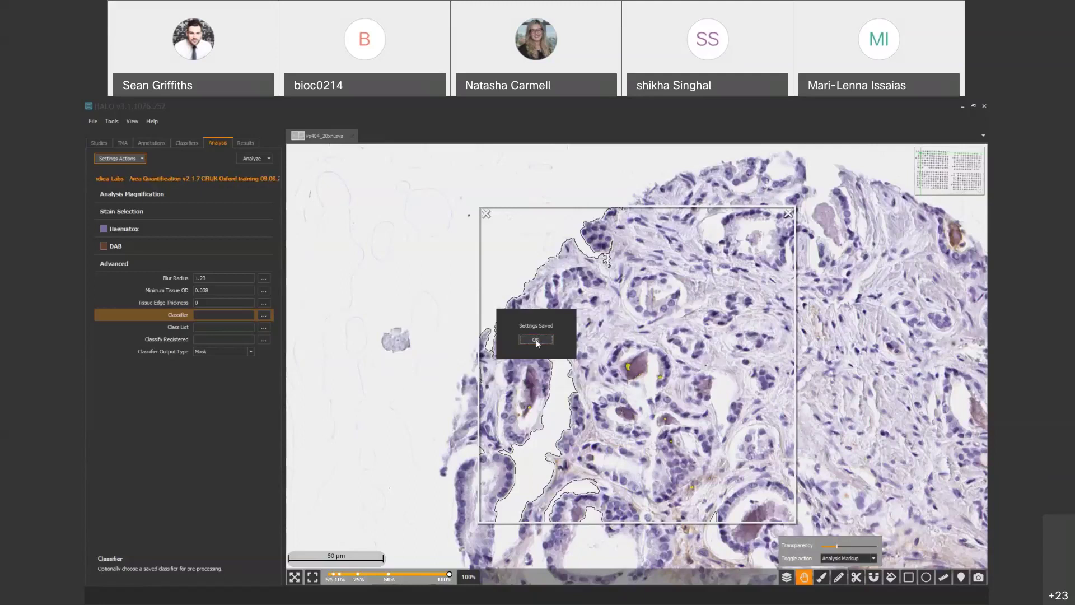
click(536, 339)
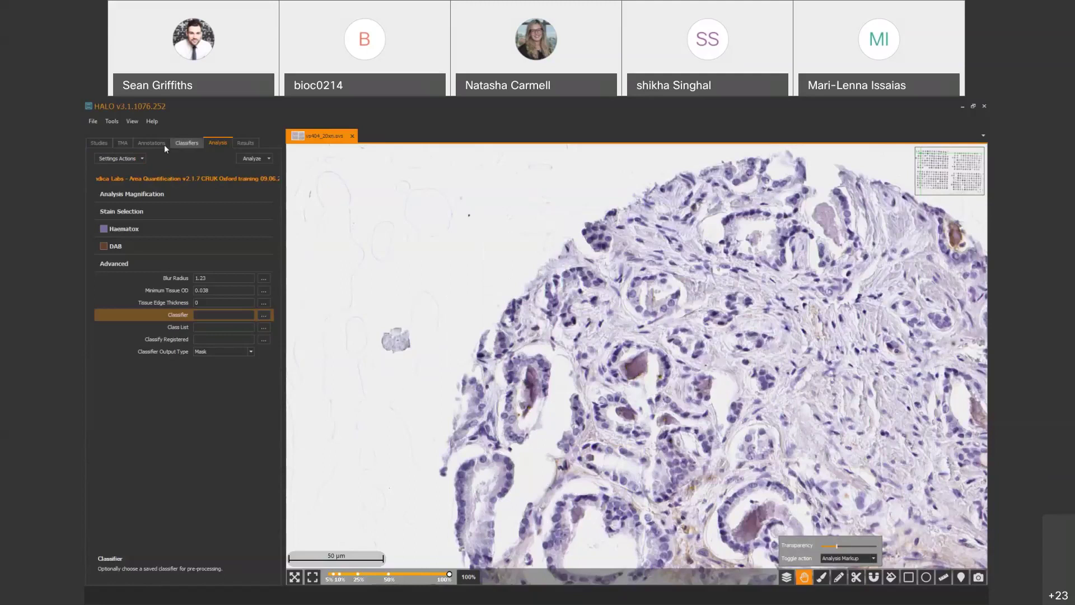
- Return to the study's image list and look over the rows of cores in the open microarray image
click(97, 142)
click(443, 371)
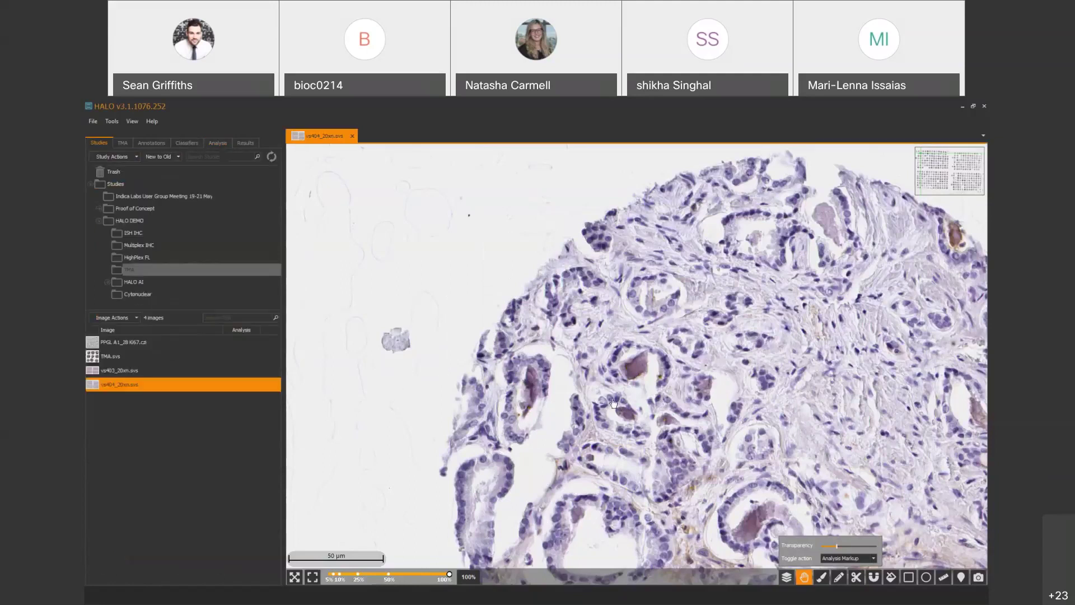
drag(443, 371, 478, 424)
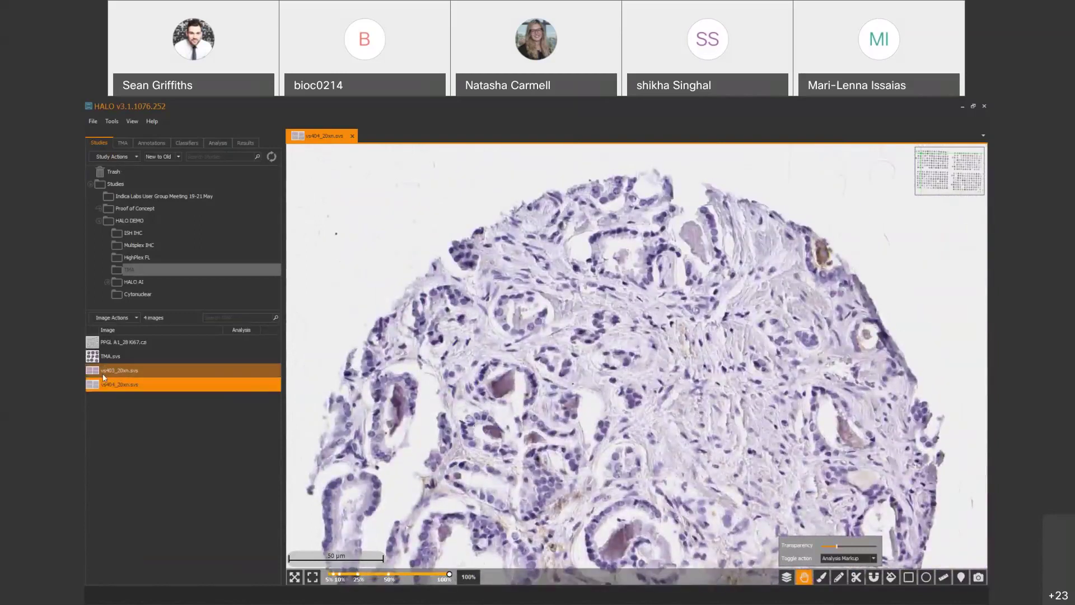
mouse_move(105, 388)
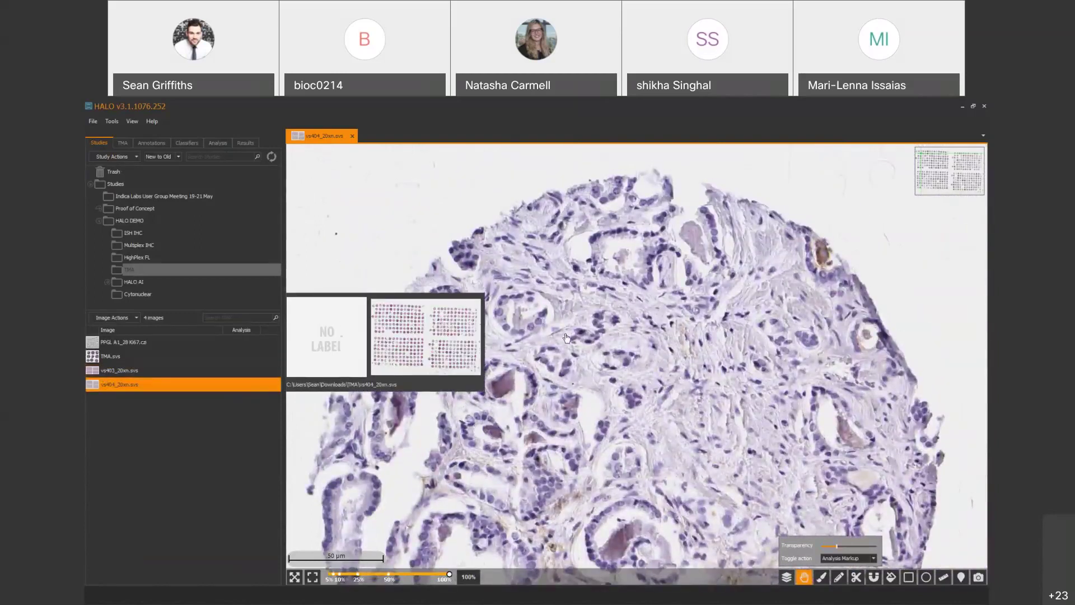
scroll(654, 345, down, 5)
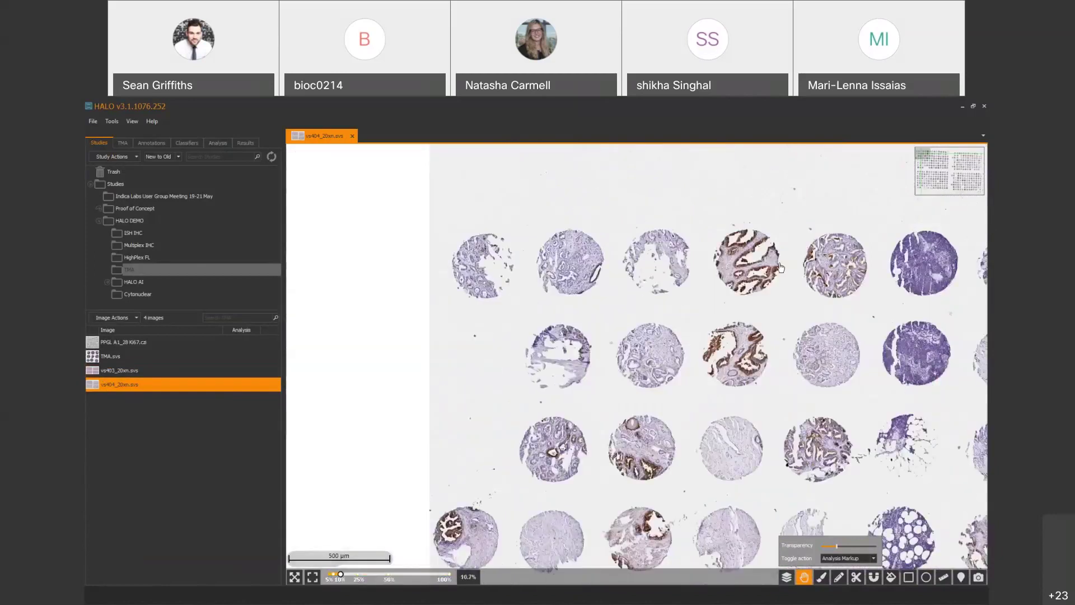
drag(816, 384, 711, 372)
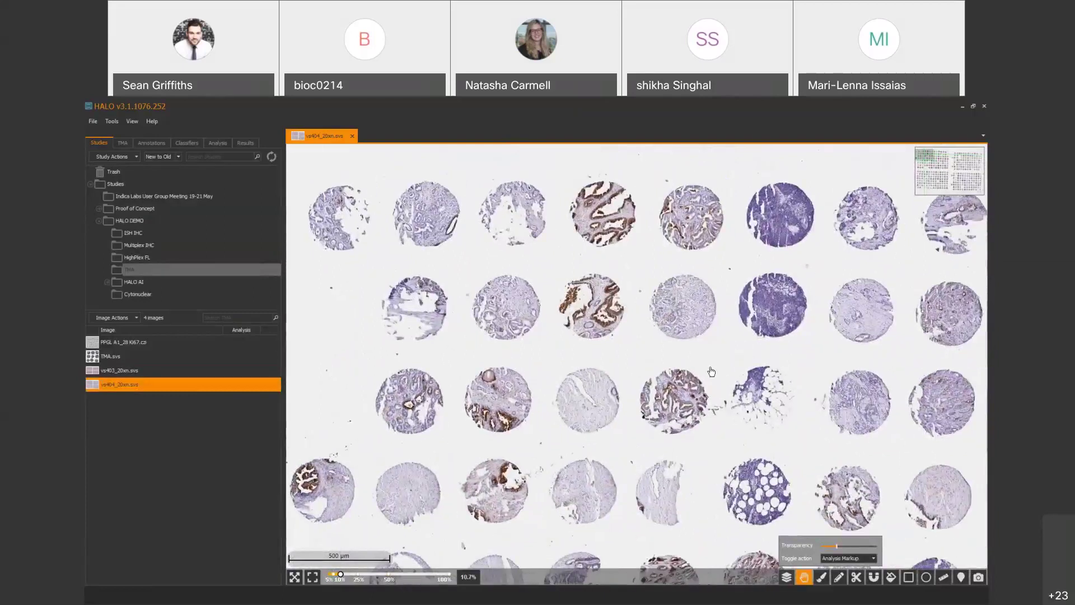
drag(920, 423, 719, 247)
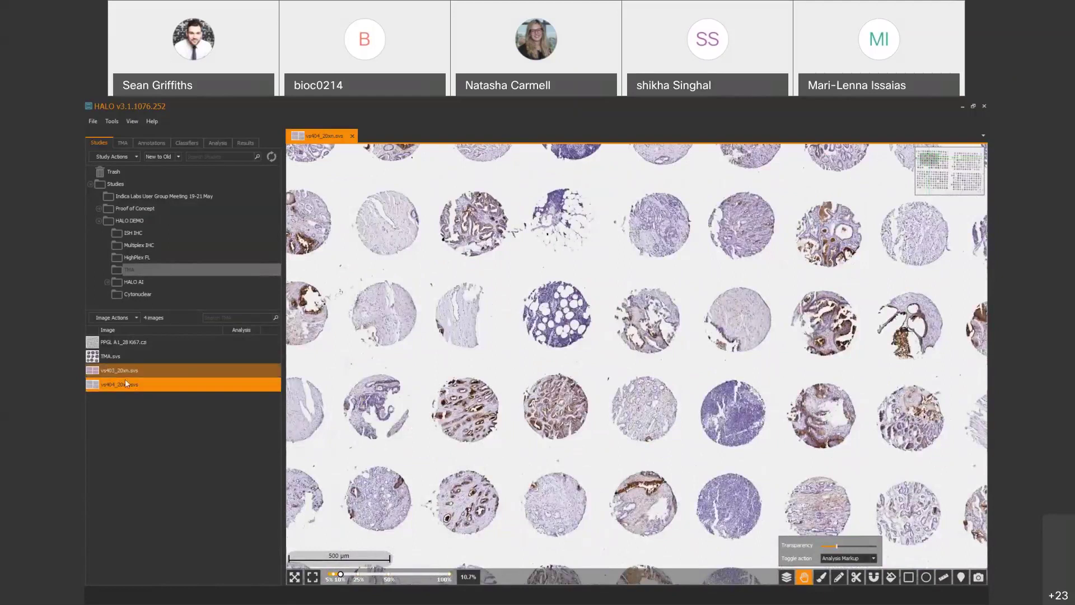
- Examine which image actions, including TMA segmentation, are offered for the single vs404 microarray image
right_click(106, 385)
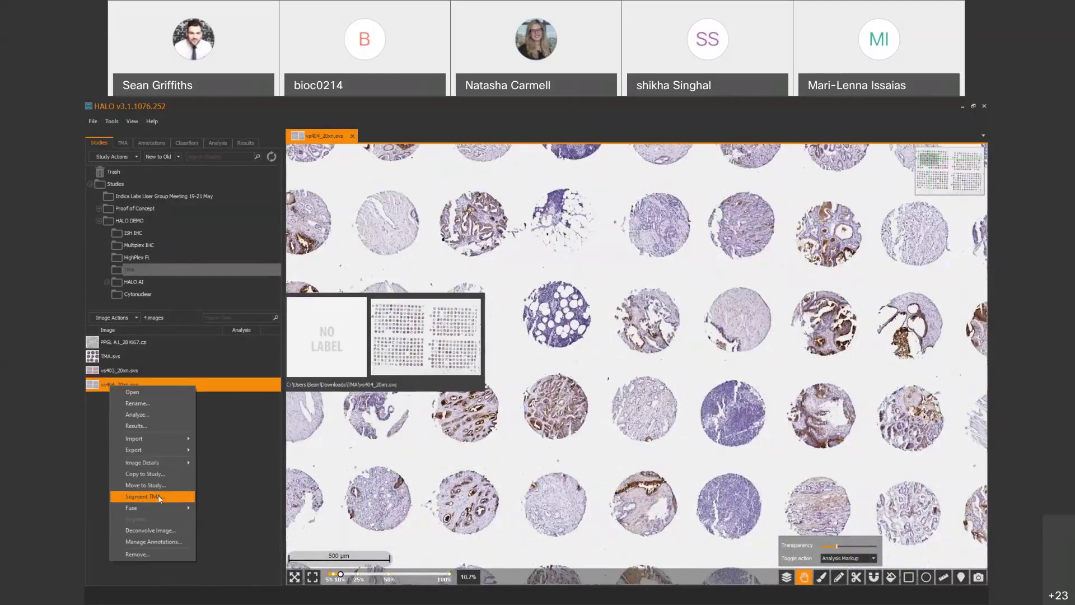
click(135, 319)
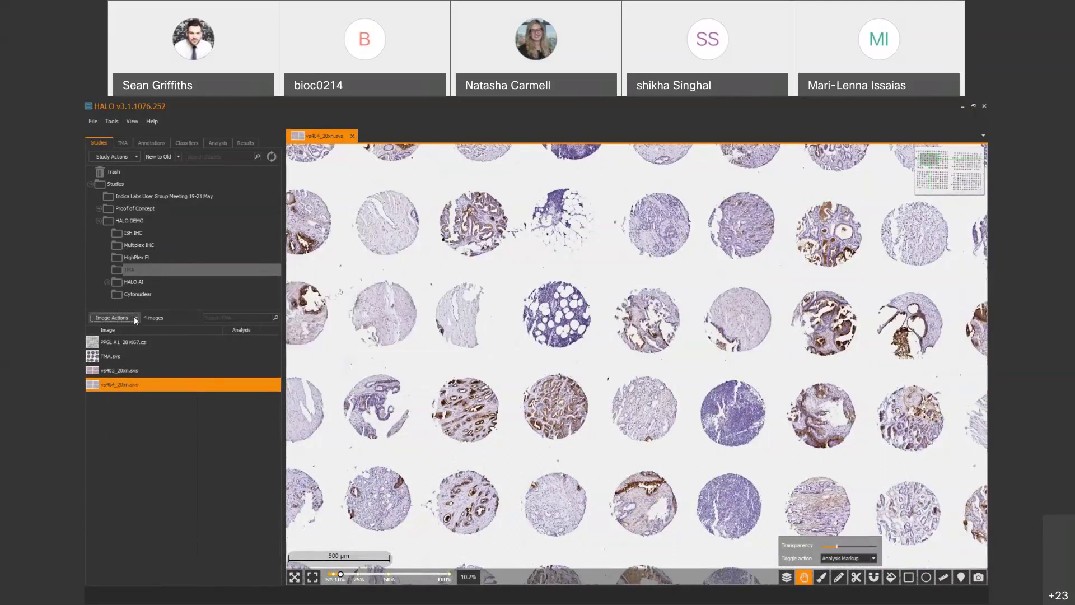
right_click(126, 384)
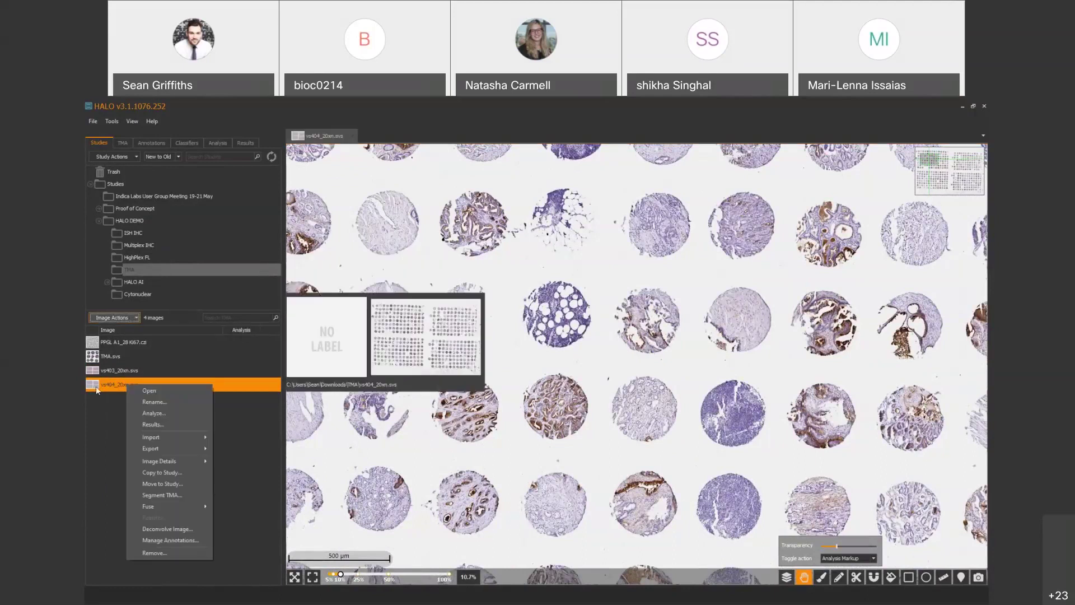
click(131, 317)
click(134, 315)
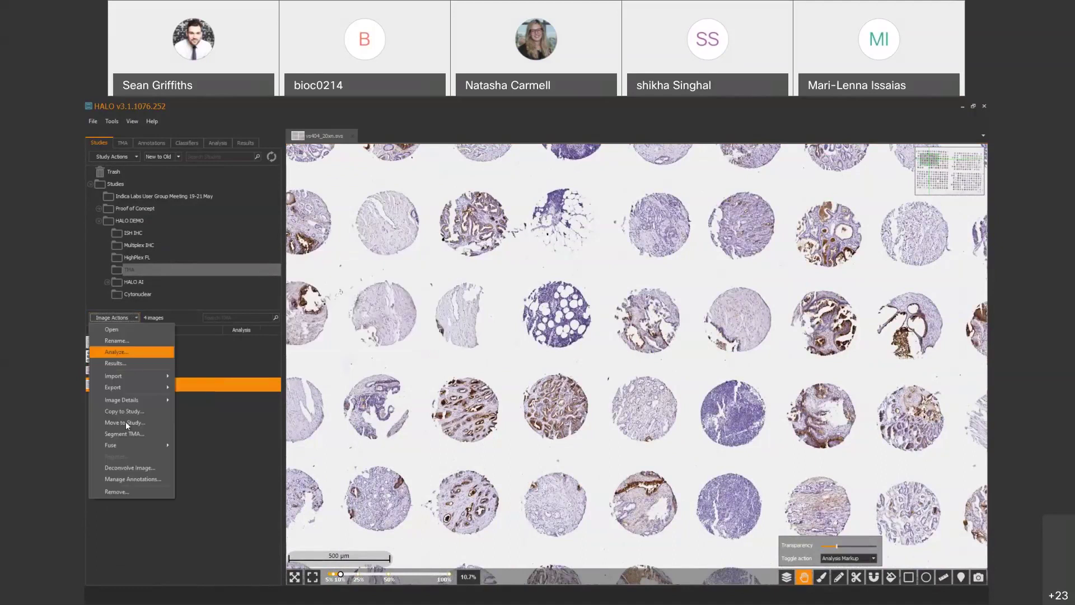
click(182, 512)
right_click(109, 384)
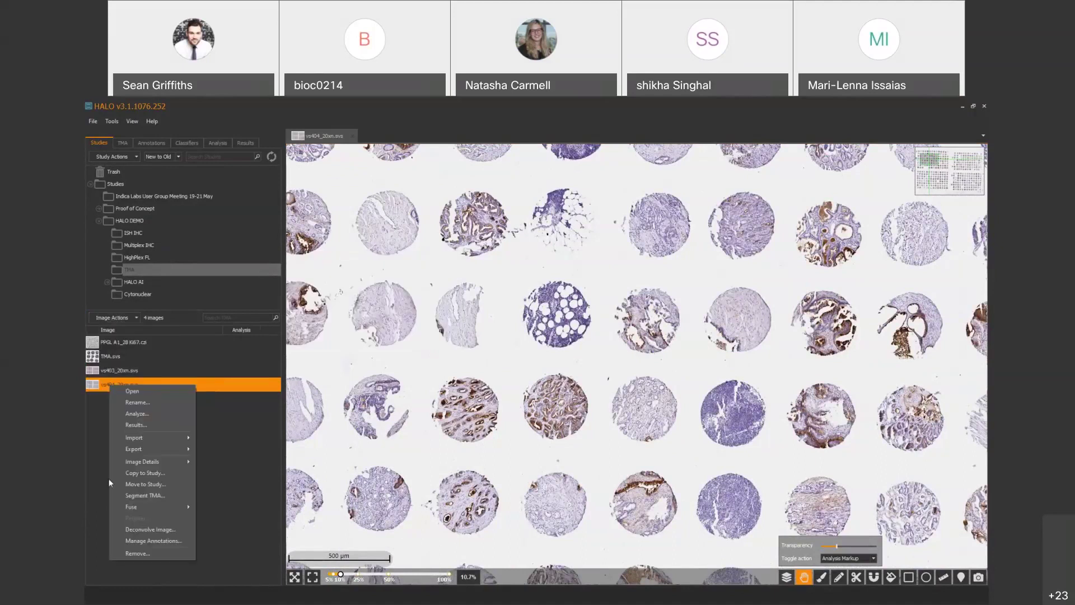
click(93, 482)
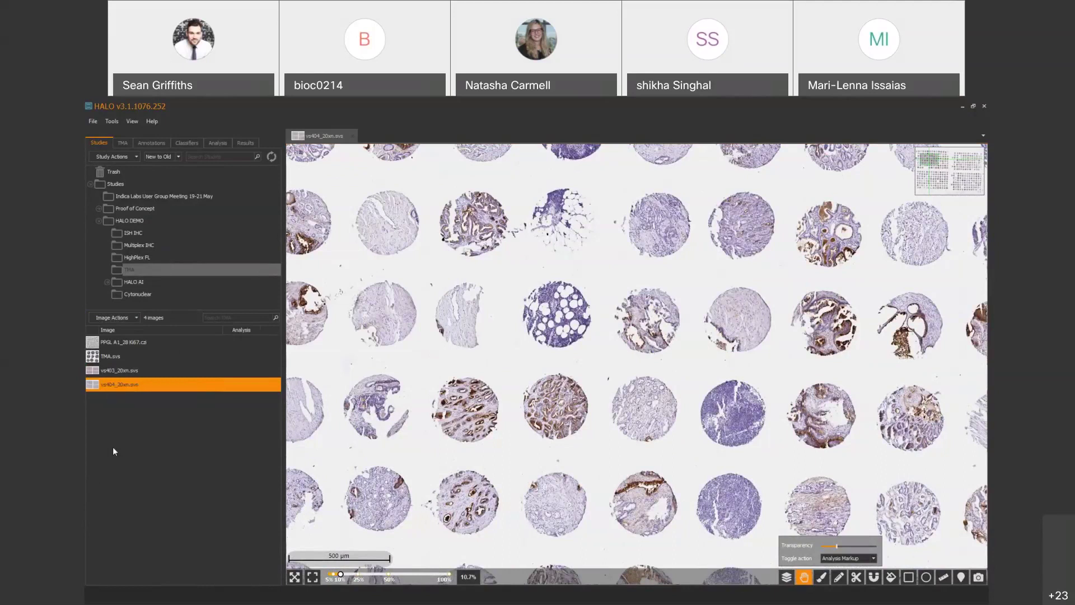
click(132, 317)
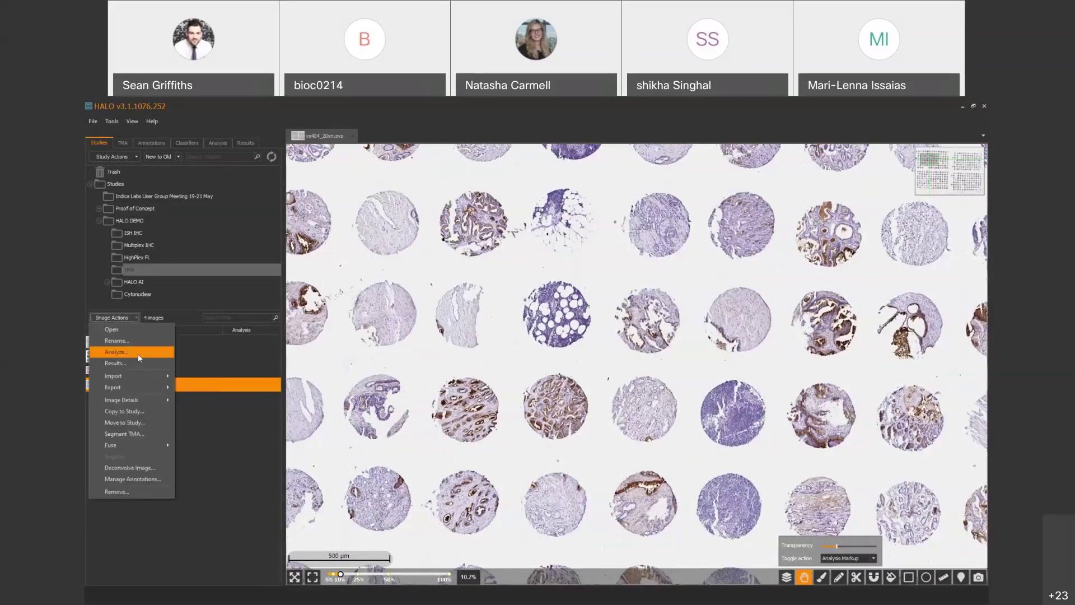
click(211, 482)
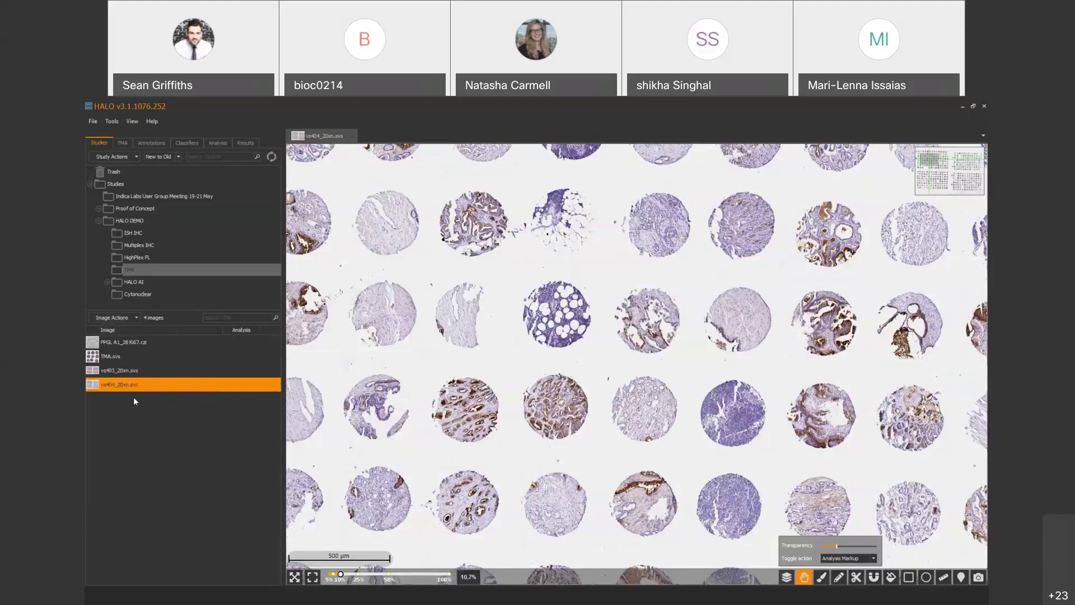
right_click(116, 384)
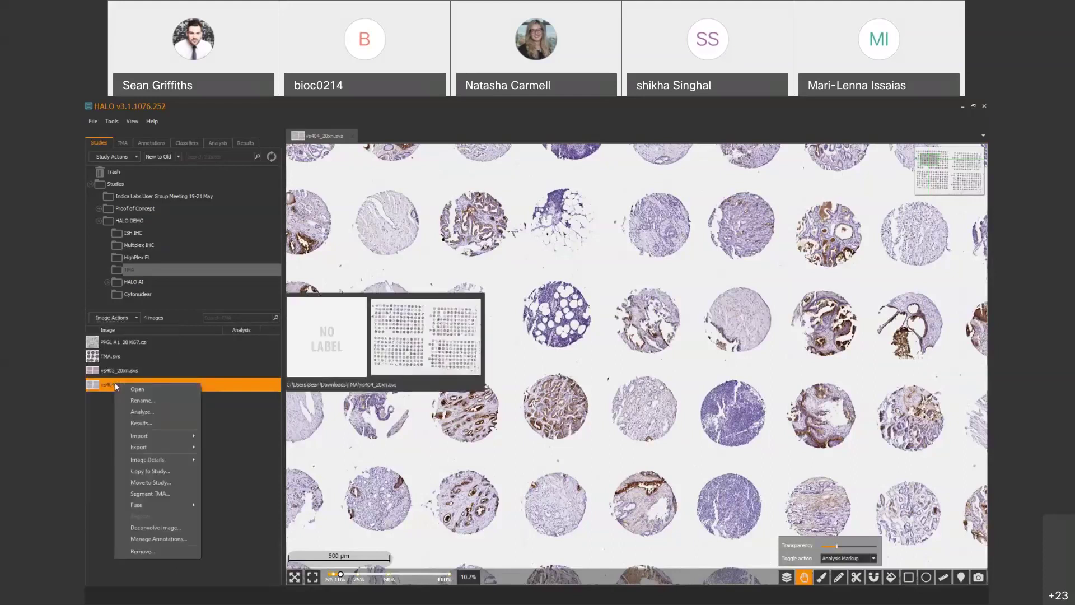
click(95, 426)
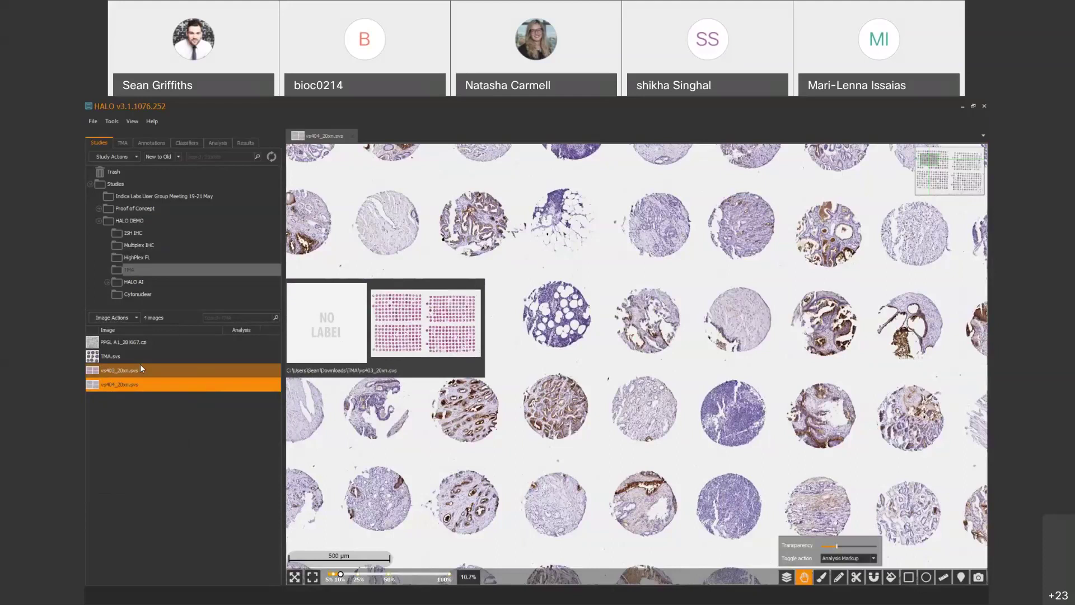
- Select all four images in the TMA study, review the actions offered for them together, and reselect only the vs404 image
ctrl+click(138, 366)
ctrl+click(136, 344)
ctrl+click(127, 353)
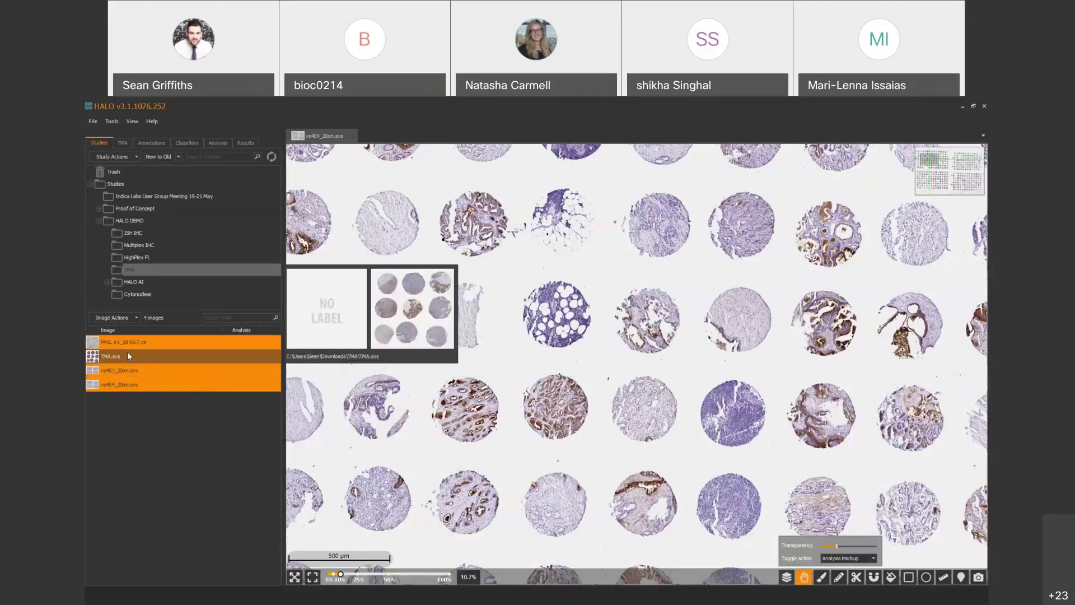
right_click(136, 340)
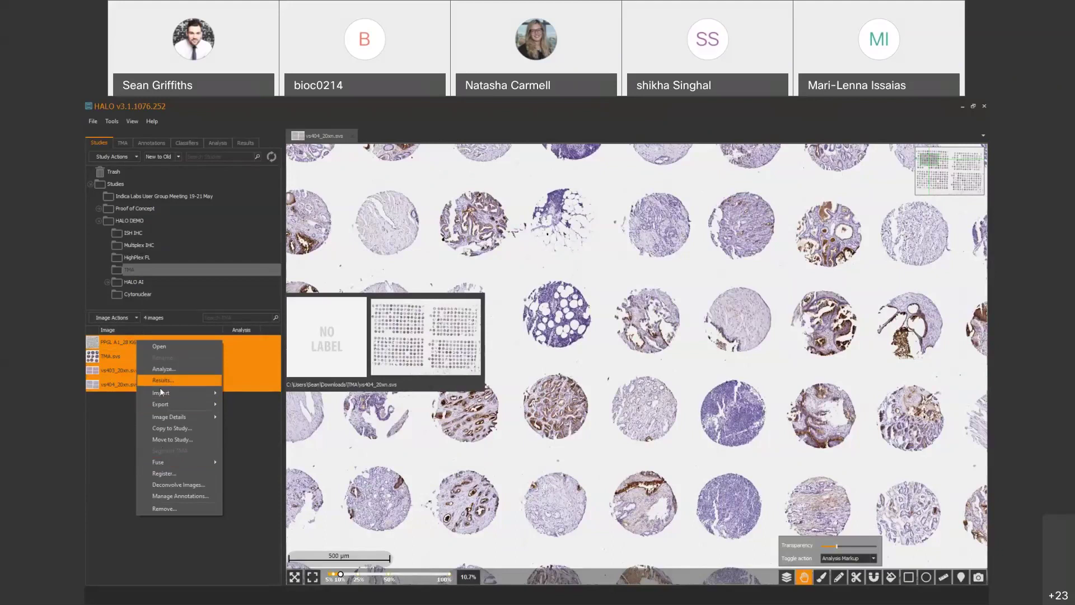
click(112, 408)
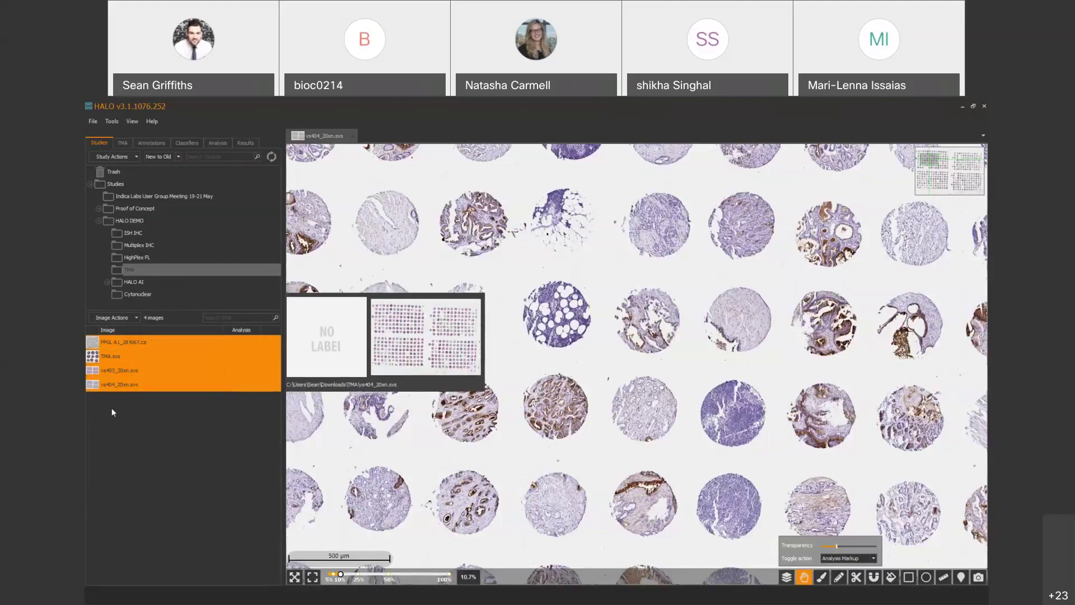
click(125, 318)
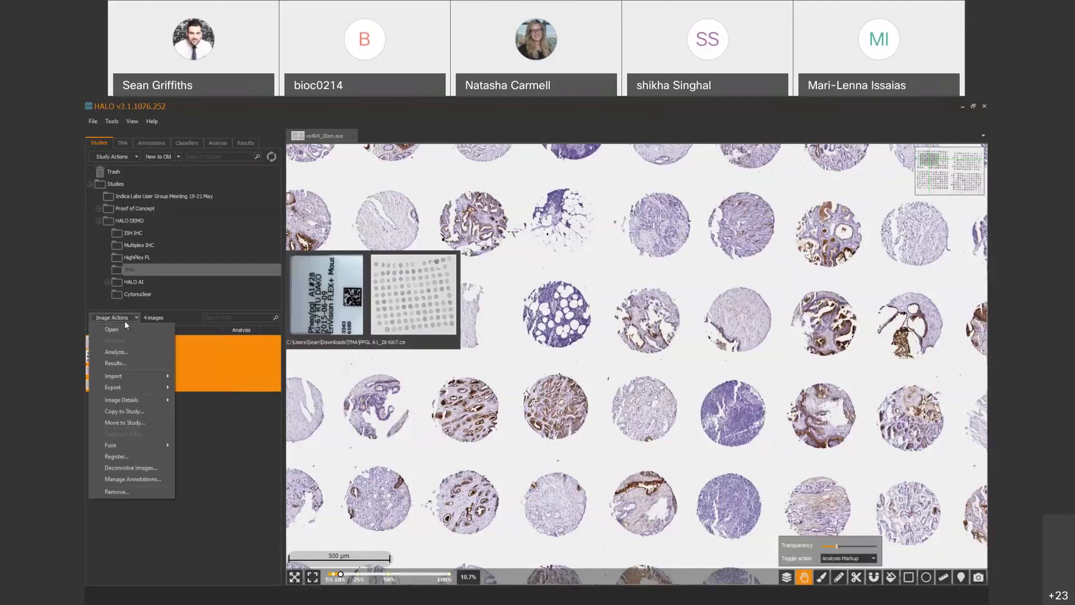
click(207, 451)
click(122, 389)
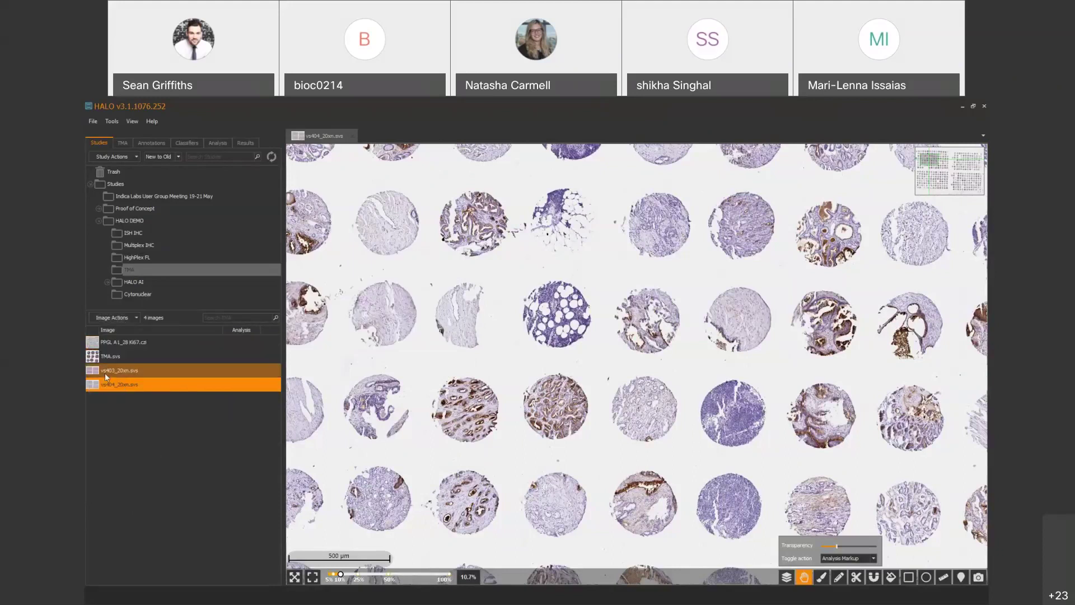
- Start TMA segmentation on the vs404 image and delete the existing blocks "TMA block 04.06.20" and "3x3"
right_click(121, 384)
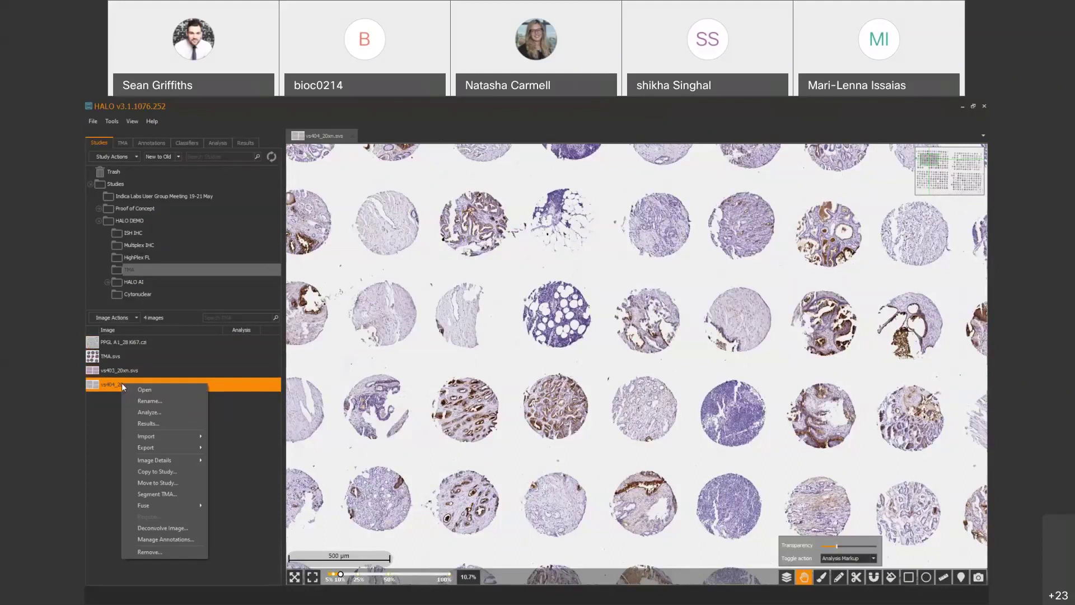
click(175, 492)
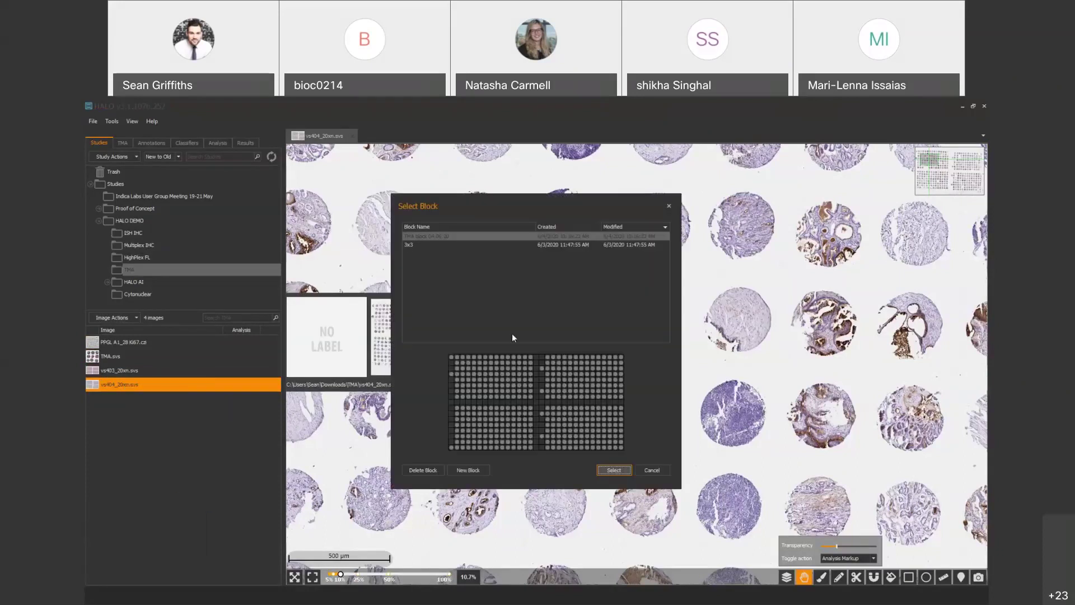
click(449, 236)
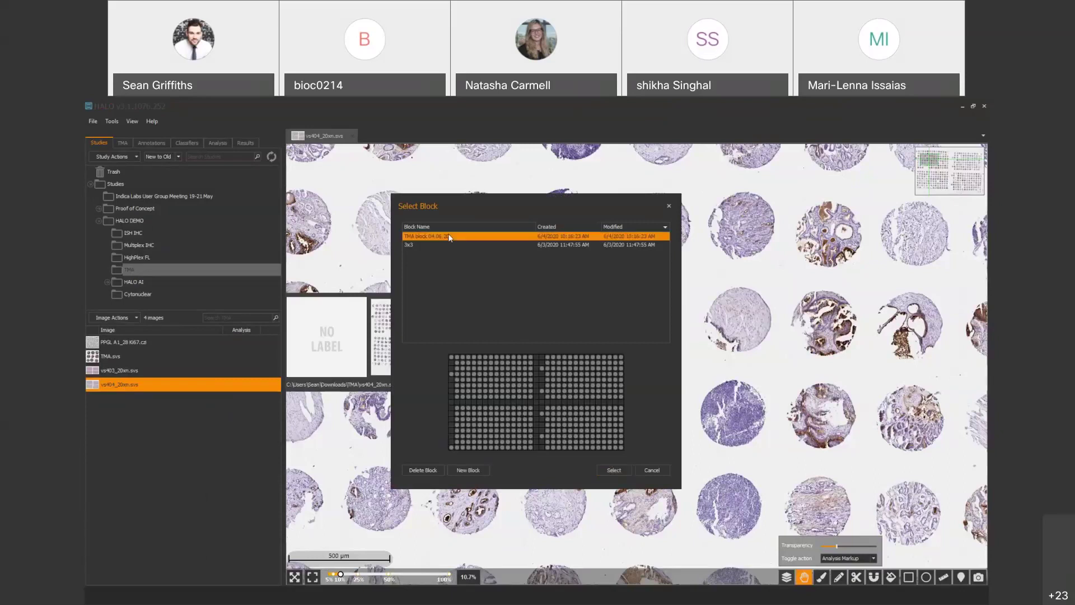
click(431, 470)
click(519, 355)
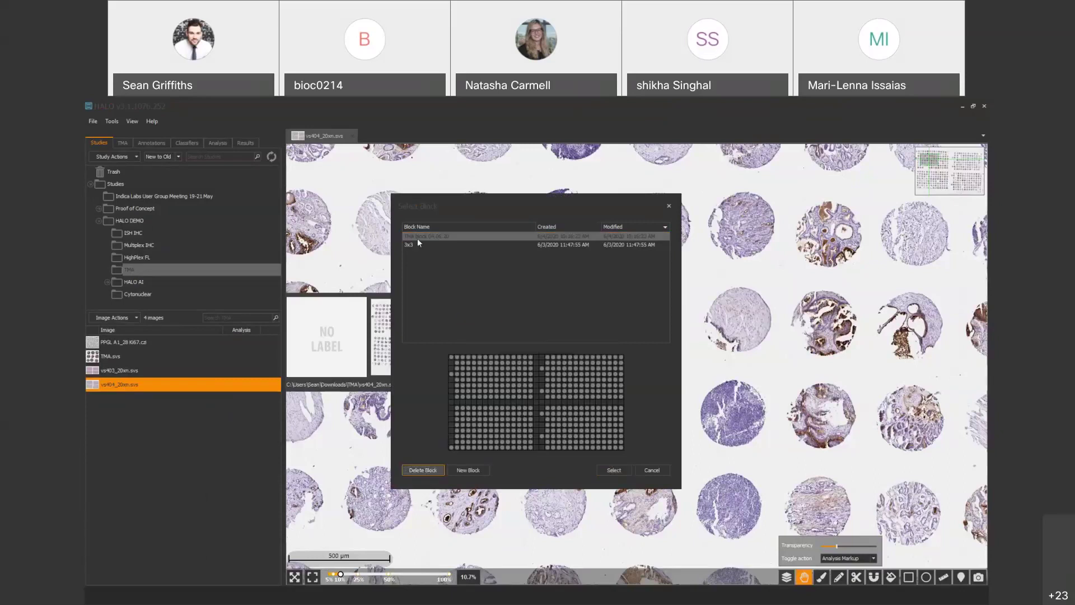
click(409, 236)
click(422, 471)
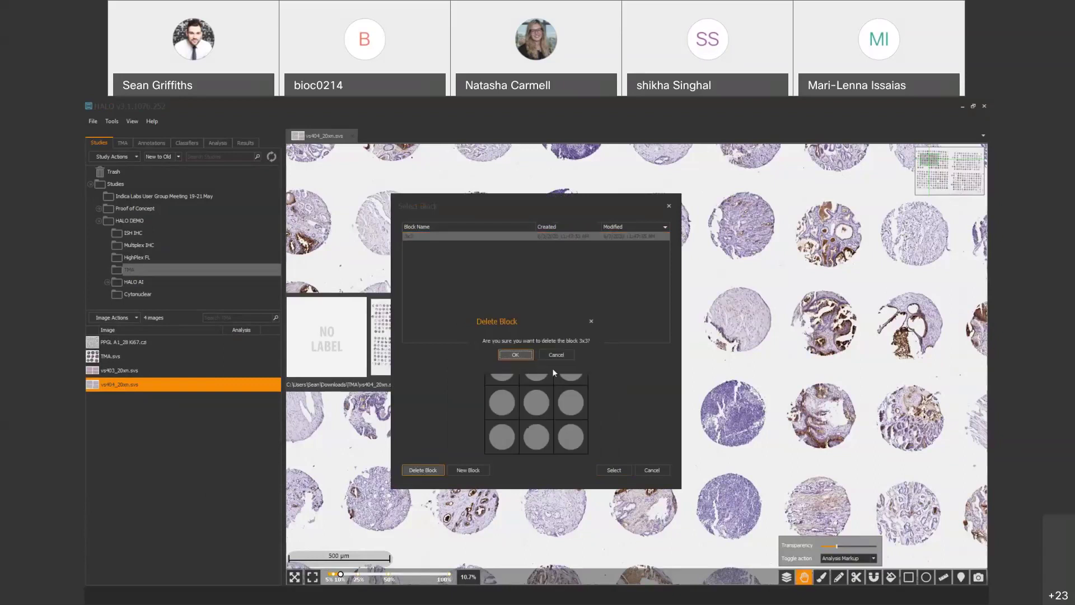
click(515, 355)
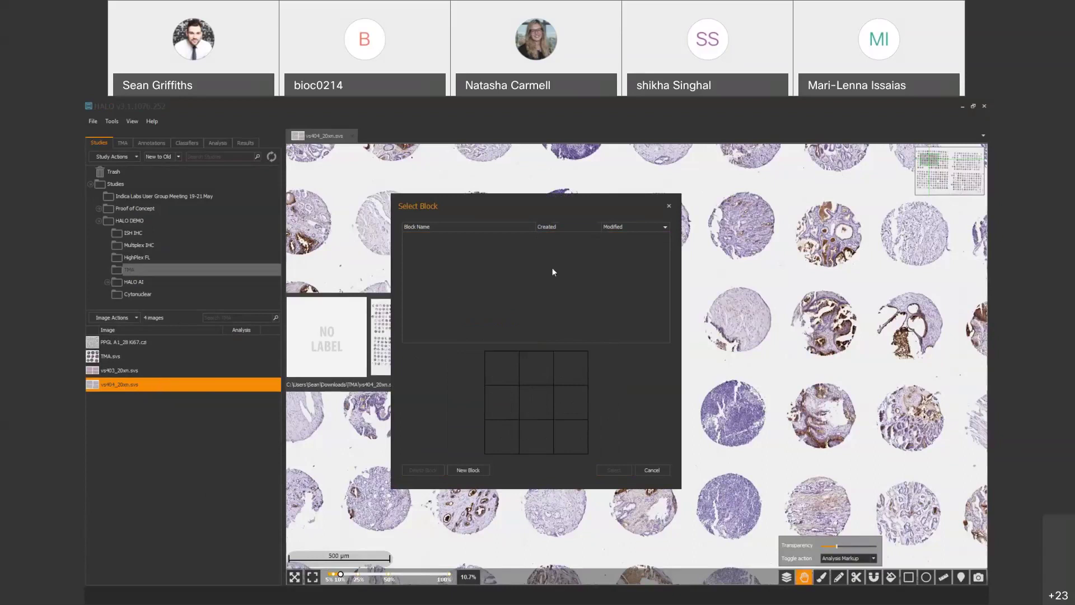
- Create a new TMA block and add a 14 x 10 grid of cores starting at column 1, row 1
click(467, 470)
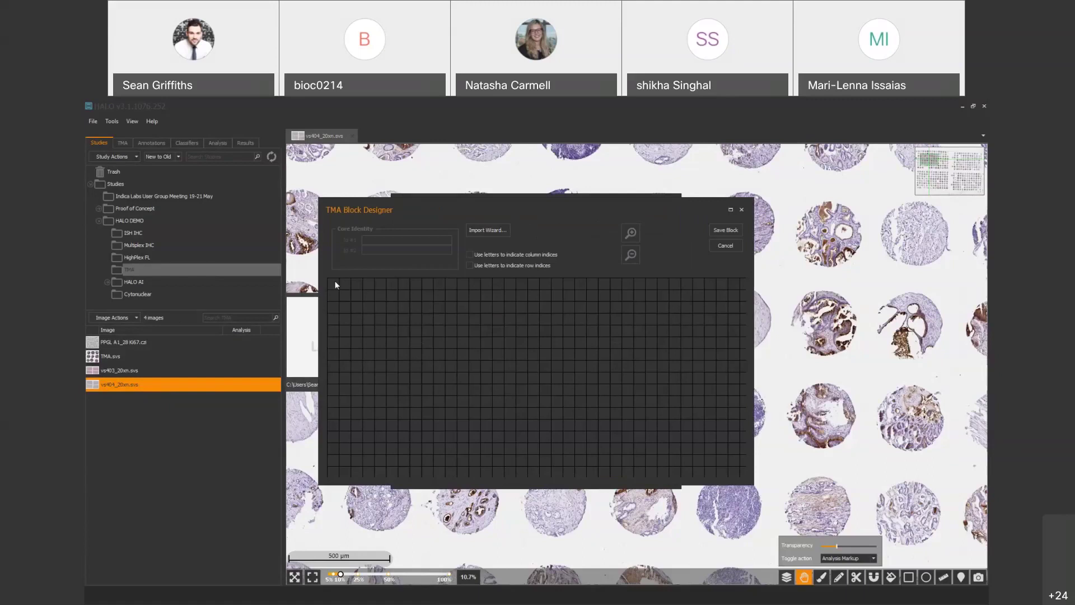
drag(334, 283, 414, 356)
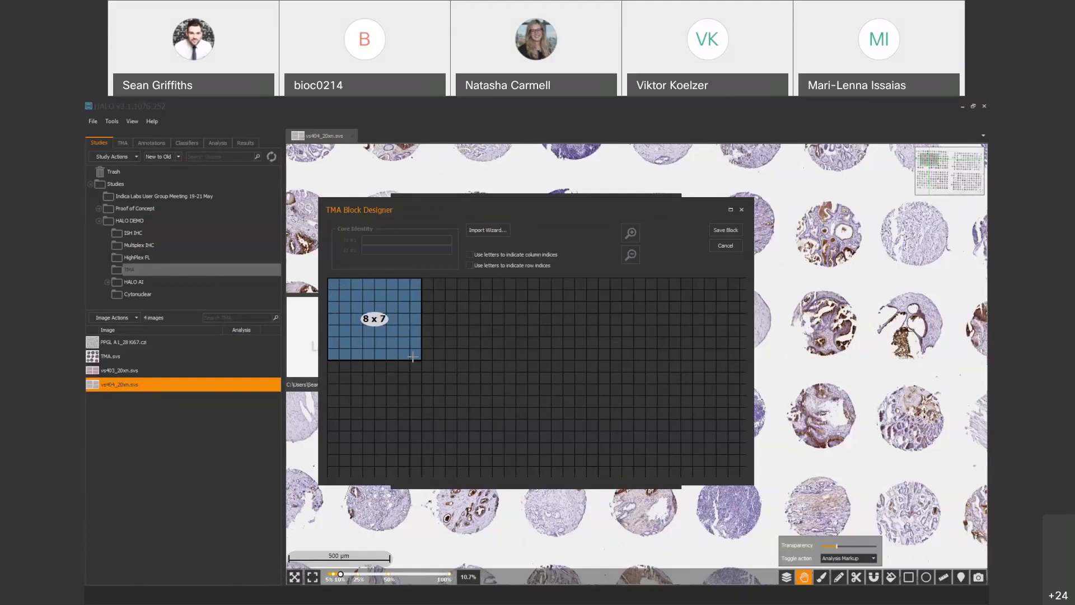
drag(413, 356, 454, 381)
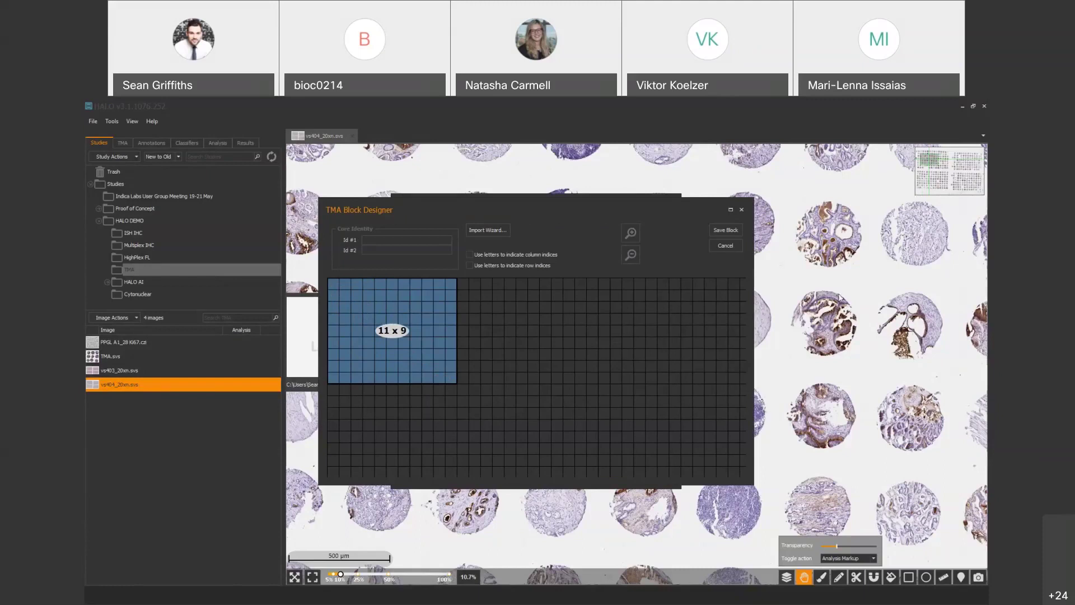
drag(468, 354, 483, 392)
right_click(485, 393)
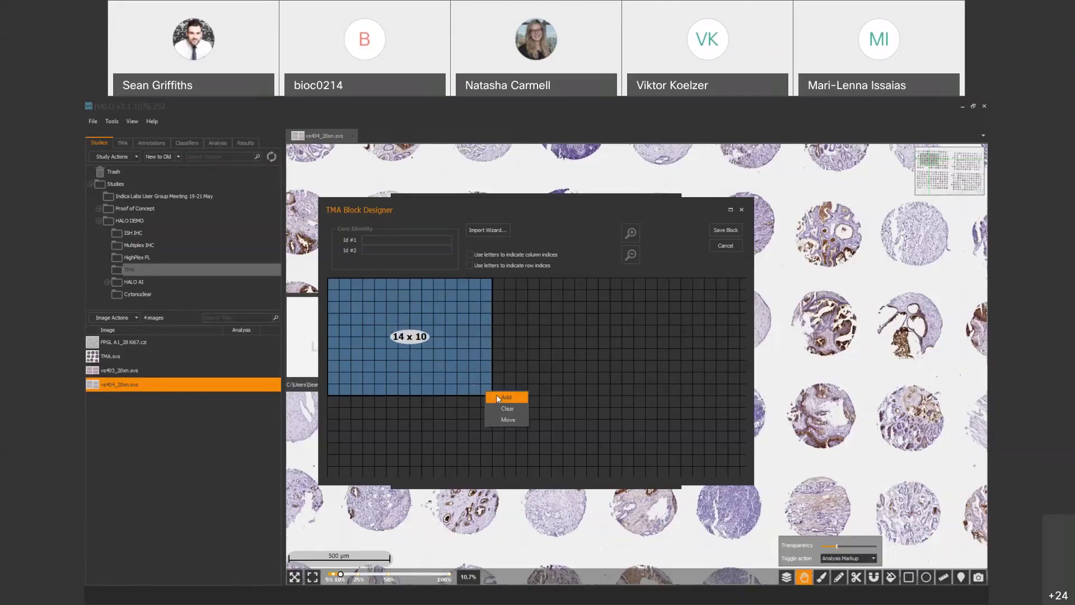
click(498, 397)
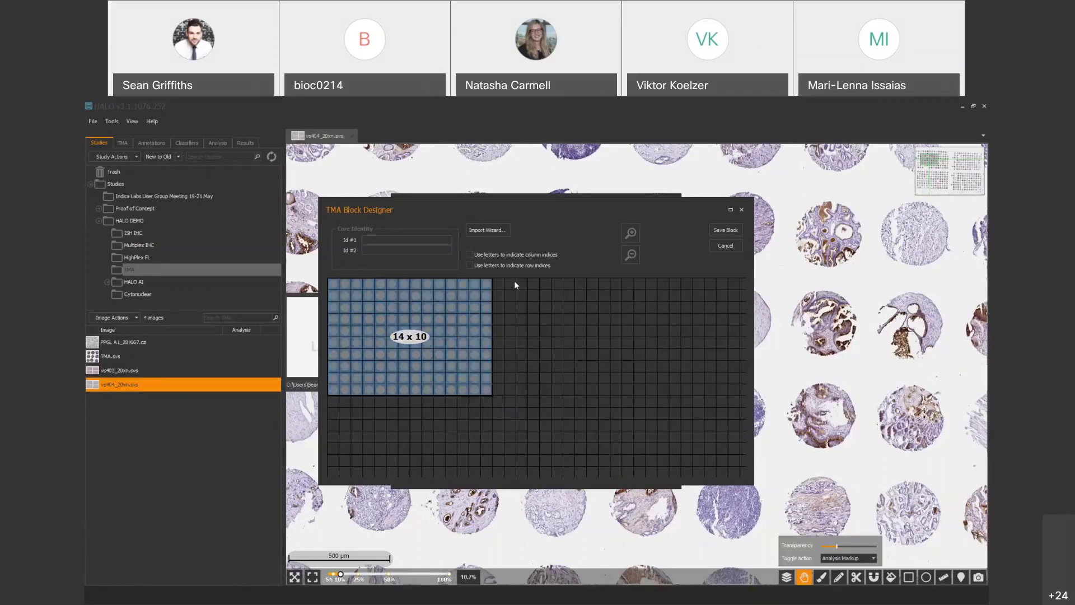
- Add three more 14 x 10 core grids to form a two-by-two arrangement, leaving one empty column and row between them
drag(514, 281, 665, 392)
right_click(661, 283)
click(682, 290)
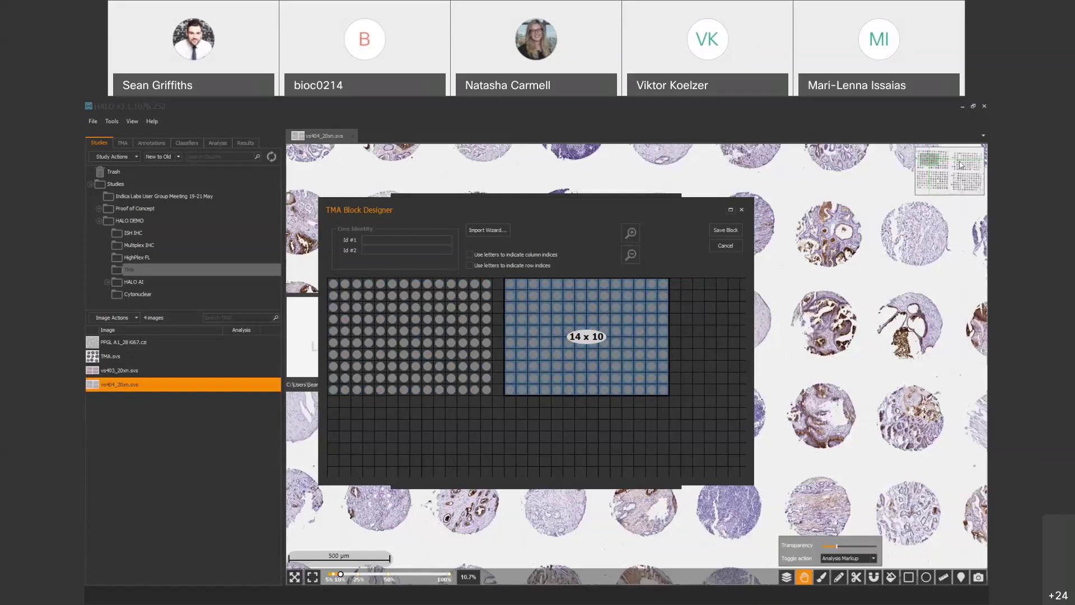
click(730, 210)
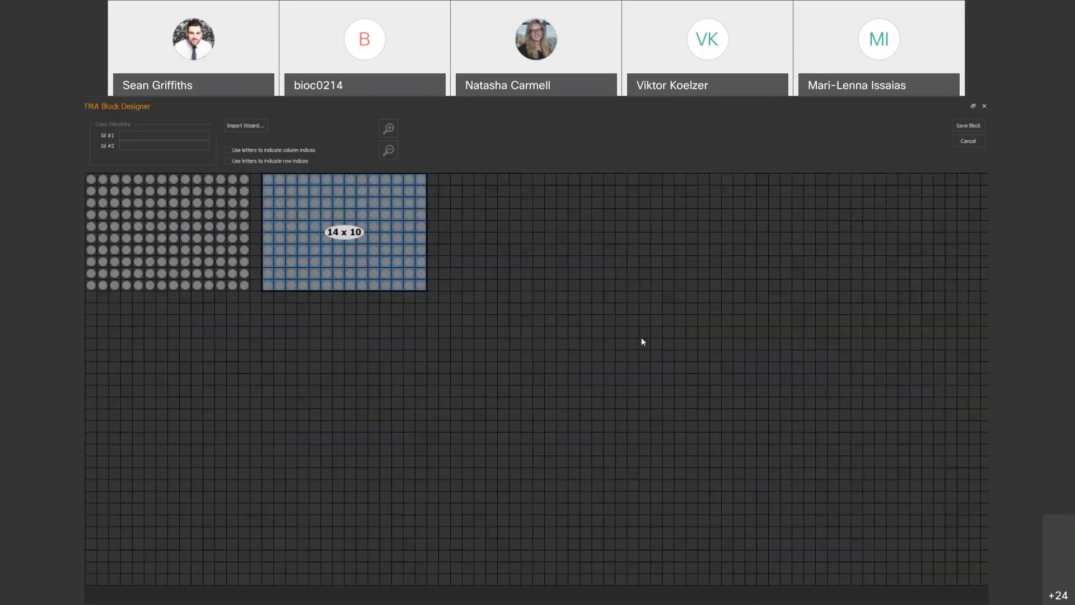
drag(92, 306, 242, 411)
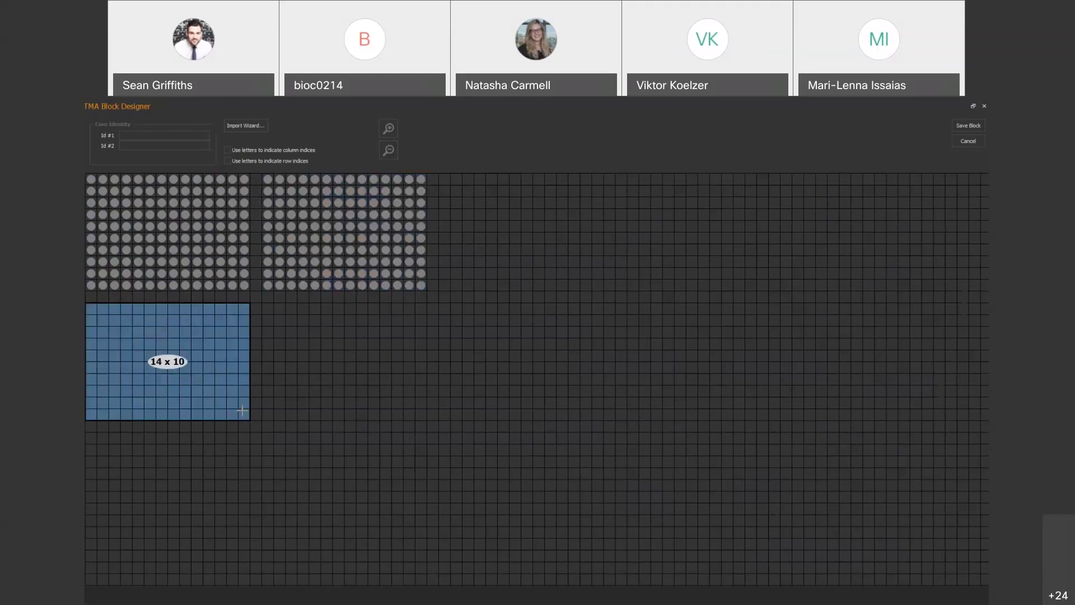
right_click(244, 418)
click(258, 419)
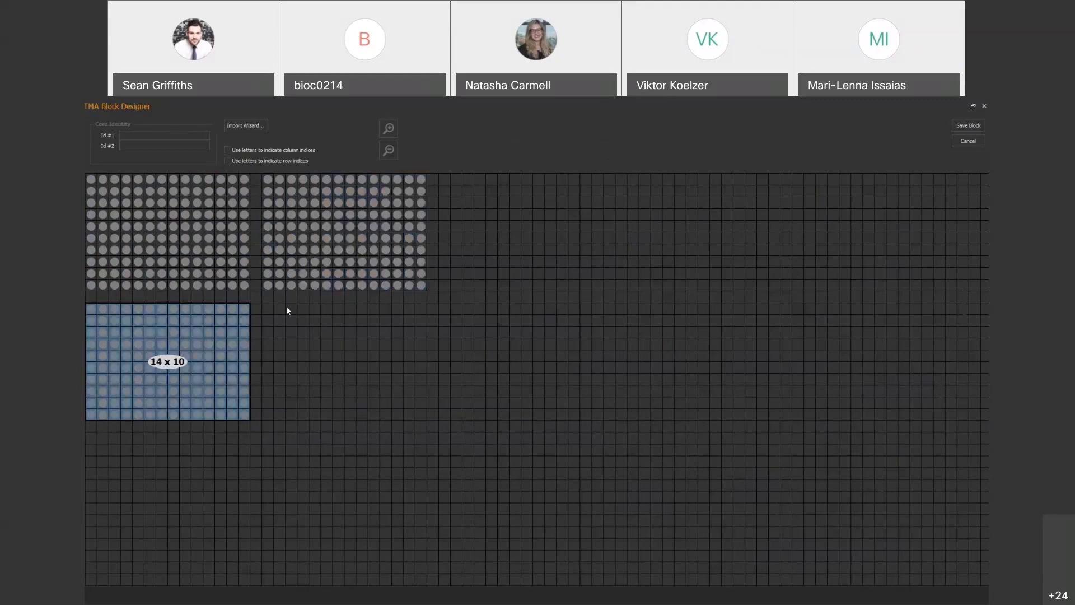
drag(272, 316, 424, 419)
right_click(267, 307)
click(276, 312)
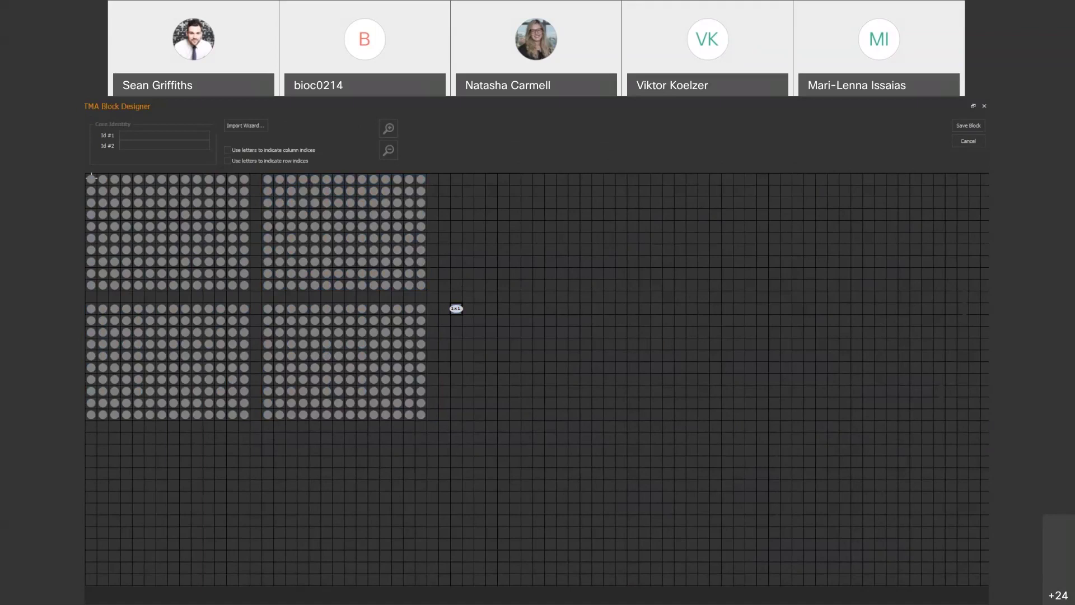
- Label the core at column 1, row 1 with the first identifier "Control"
click(114, 179)
click(138, 179)
click(161, 179)
click(173, 179)
key(Home)
text(Contro)
click(137, 137)
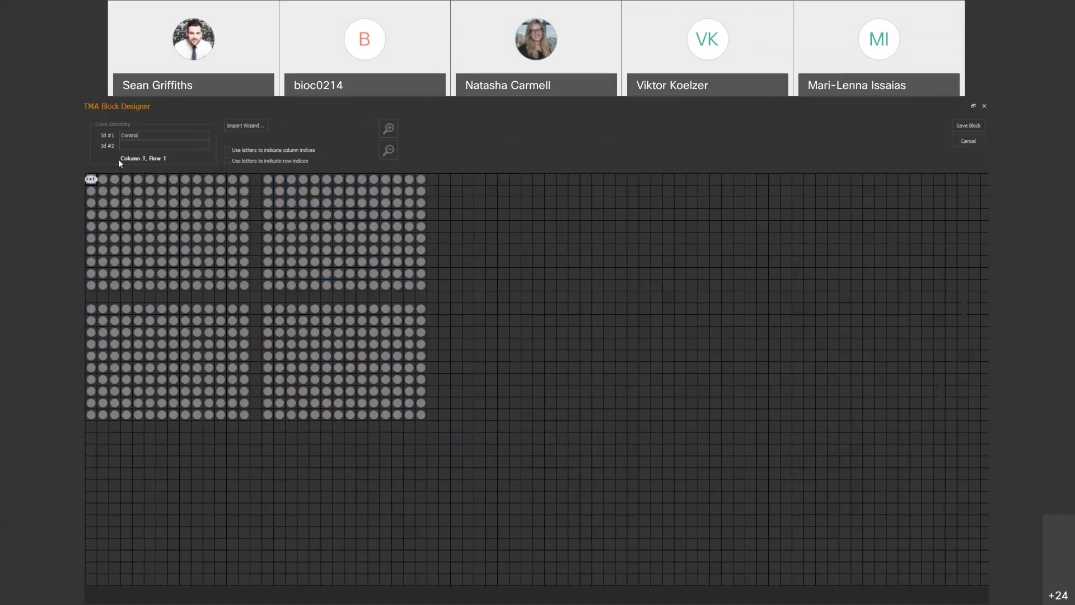
key(Return)
key(Return)
click(91, 179)
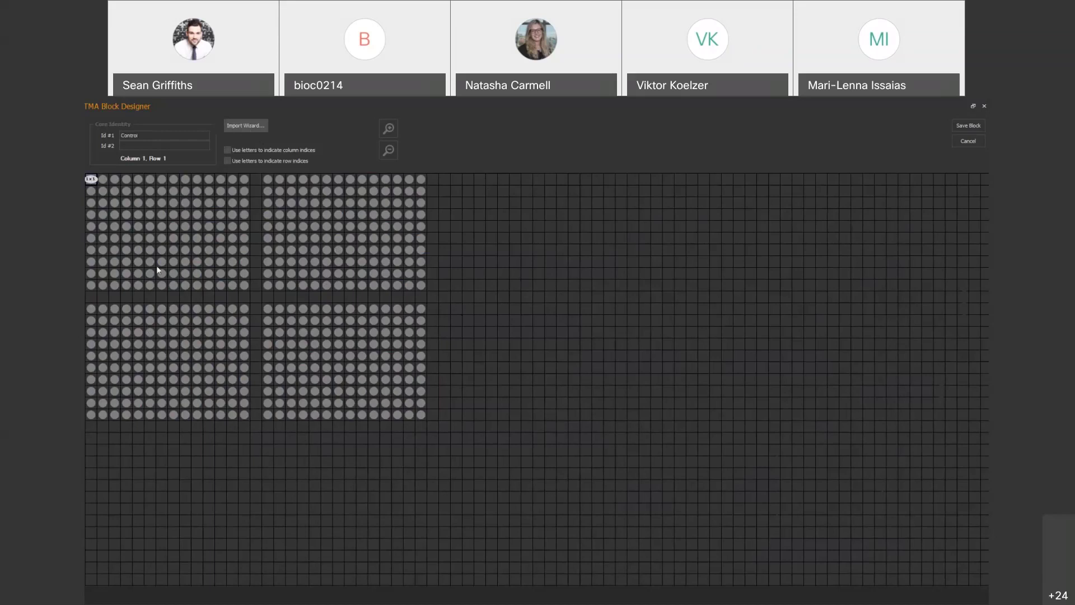
- Clear all cores across the 30 x 22 area covering the four grids
drag(433, 426, 92, 181)
right_click(93, 181)
click(114, 195)
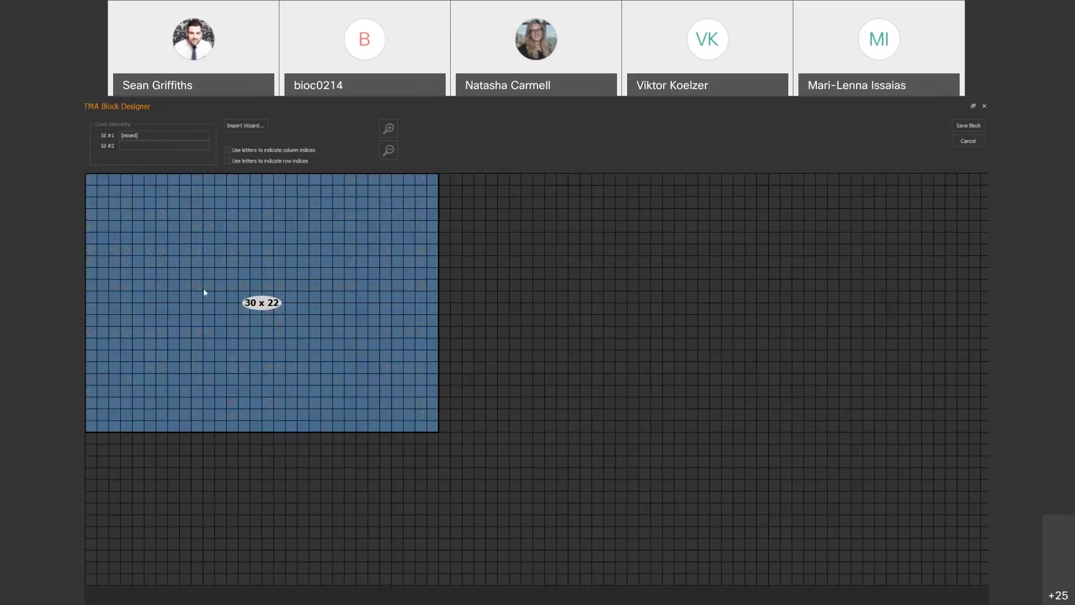
click(120, 207)
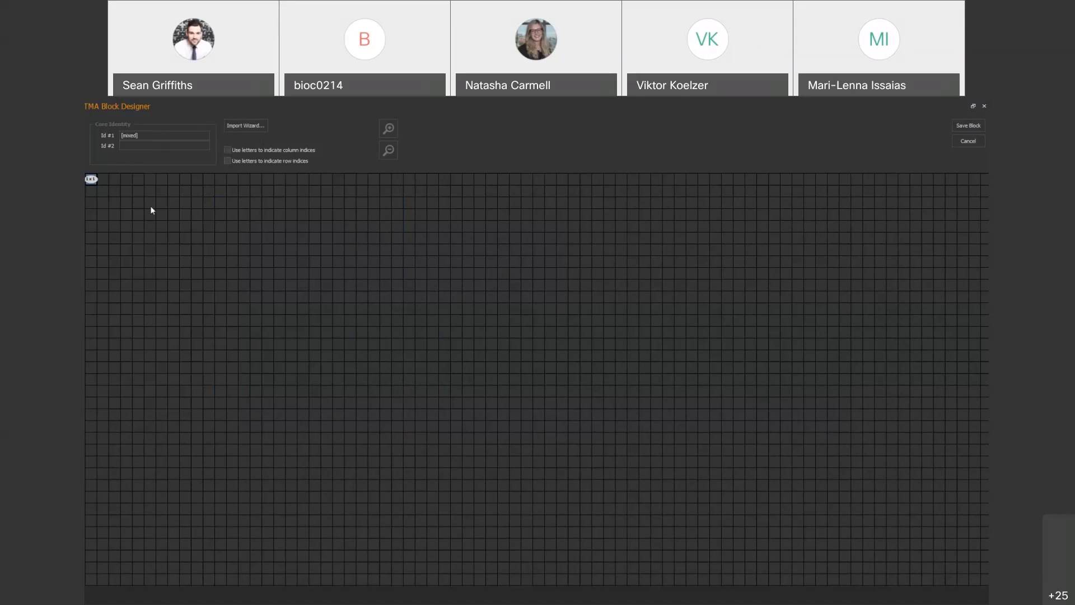
- Start the TMA import wizard, then switch to Excel, copy cells B1 to AF17 of the TMA block template, and return to HALO
click(241, 127)
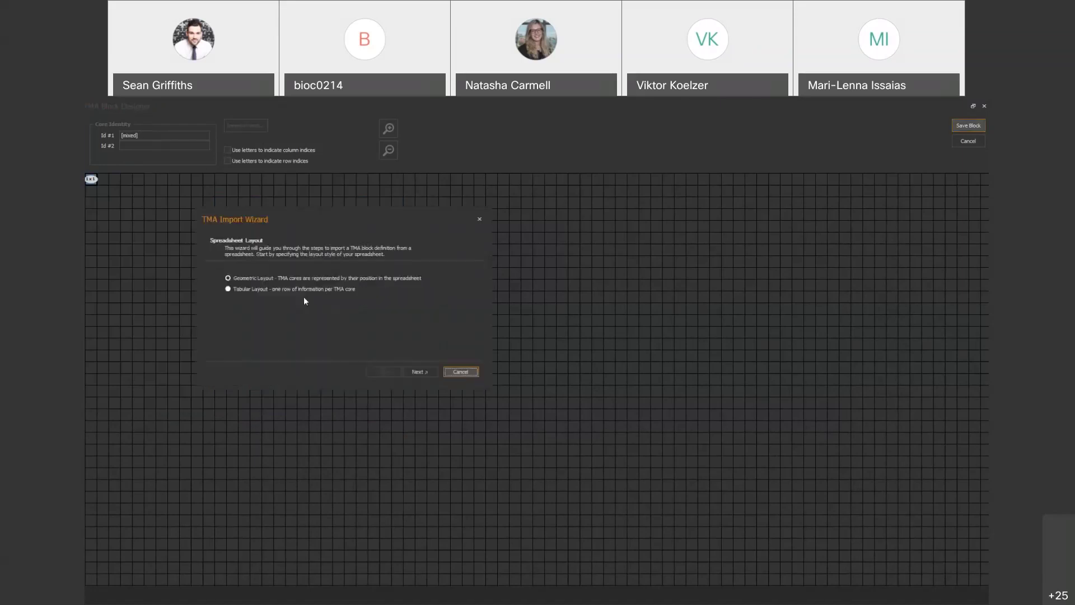
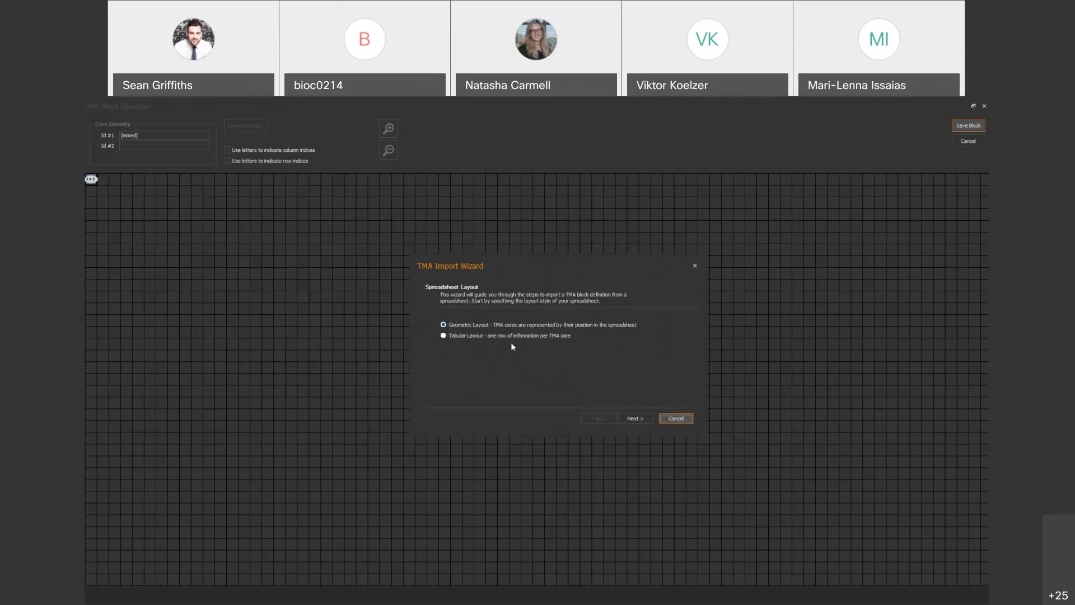
click(421, 600)
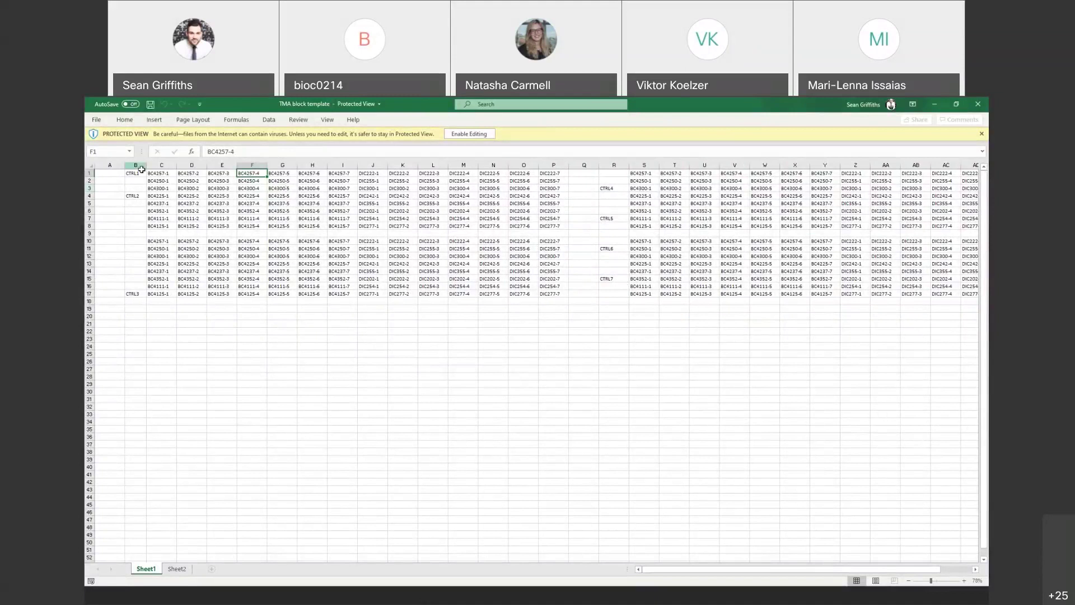
drag(130, 173, 957, 293)
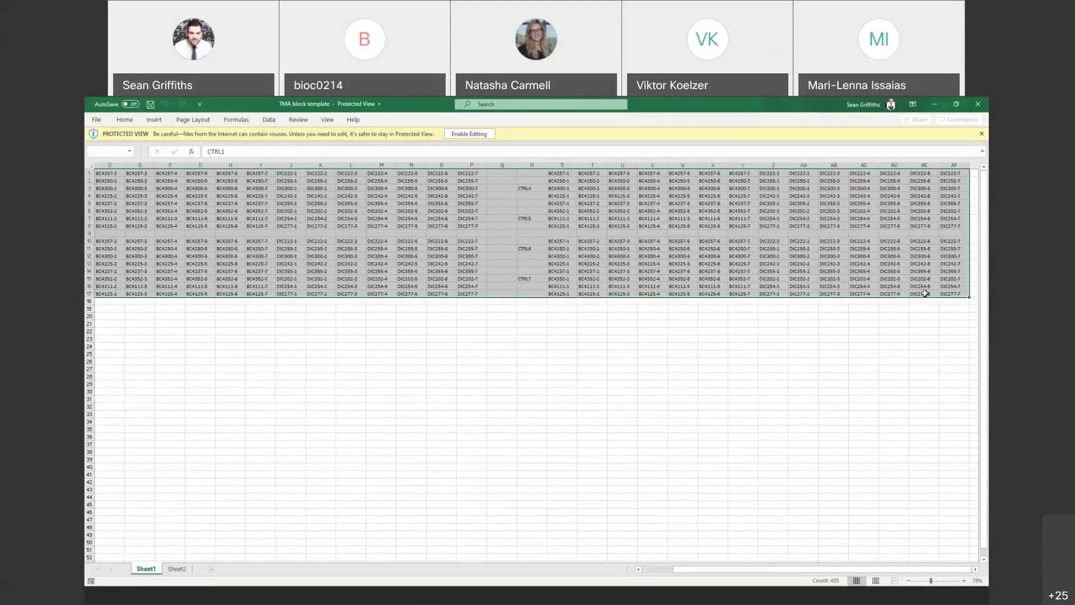
drag(691, 569, 654, 572)
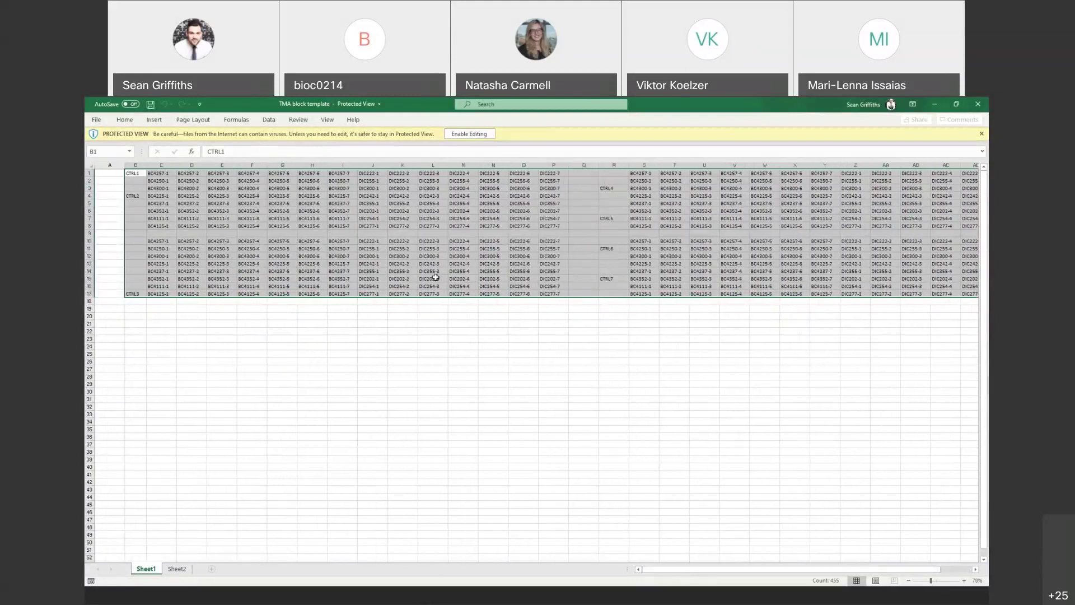
key(ctrl+c)
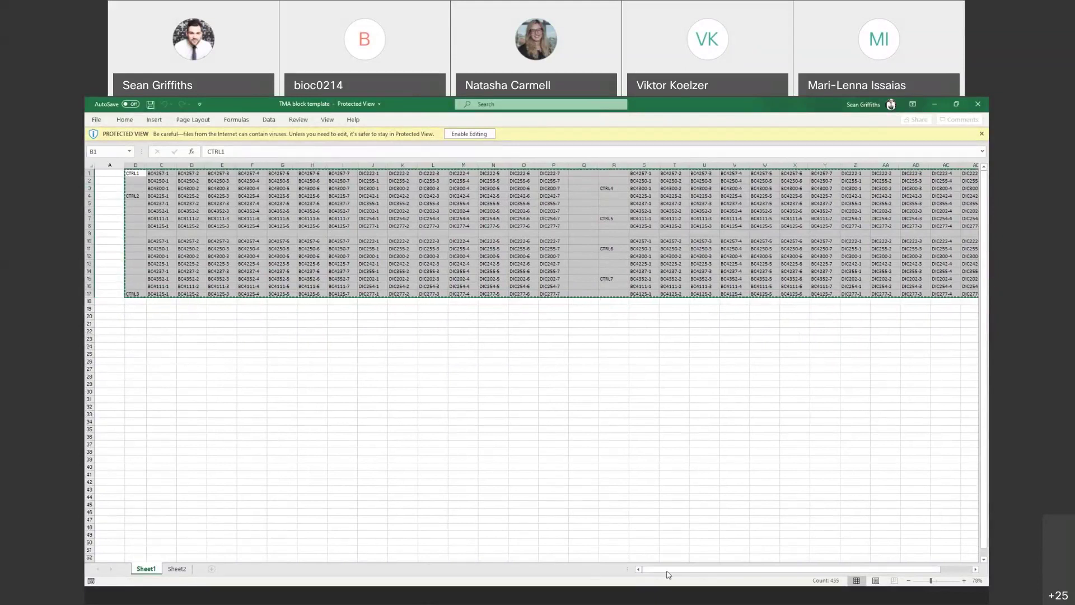
mouse_move(672, 570)
mouse_down()
mouse_move(692, 574)
mouse_move(672, 572)
mouse_up()
key(alt+Tab)
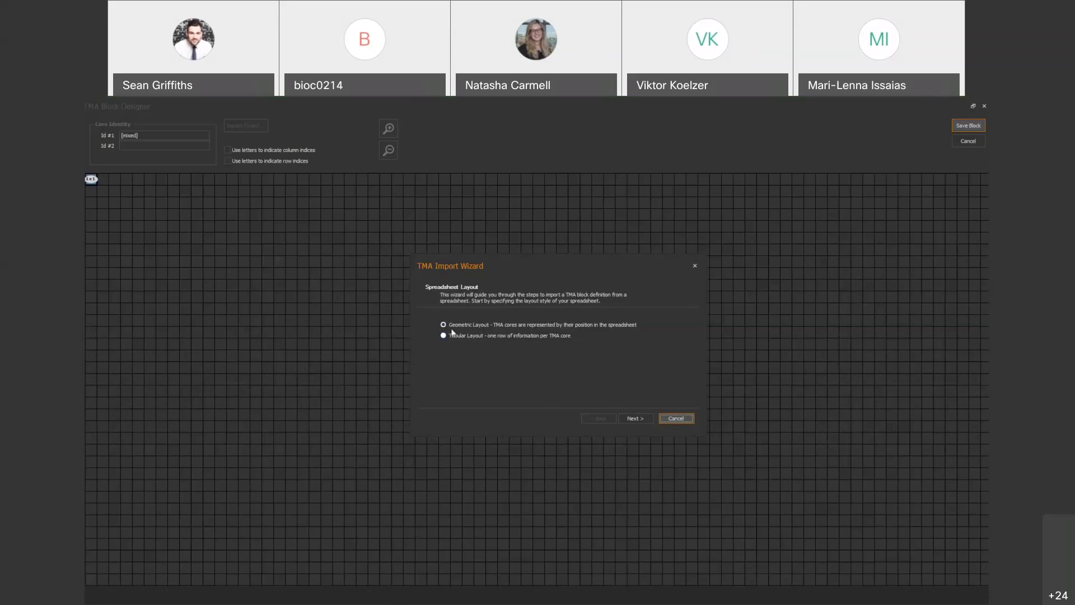
- Accept the Geometric Layout for the import and check in the Excel template how many cells describe each core
click(639, 419)
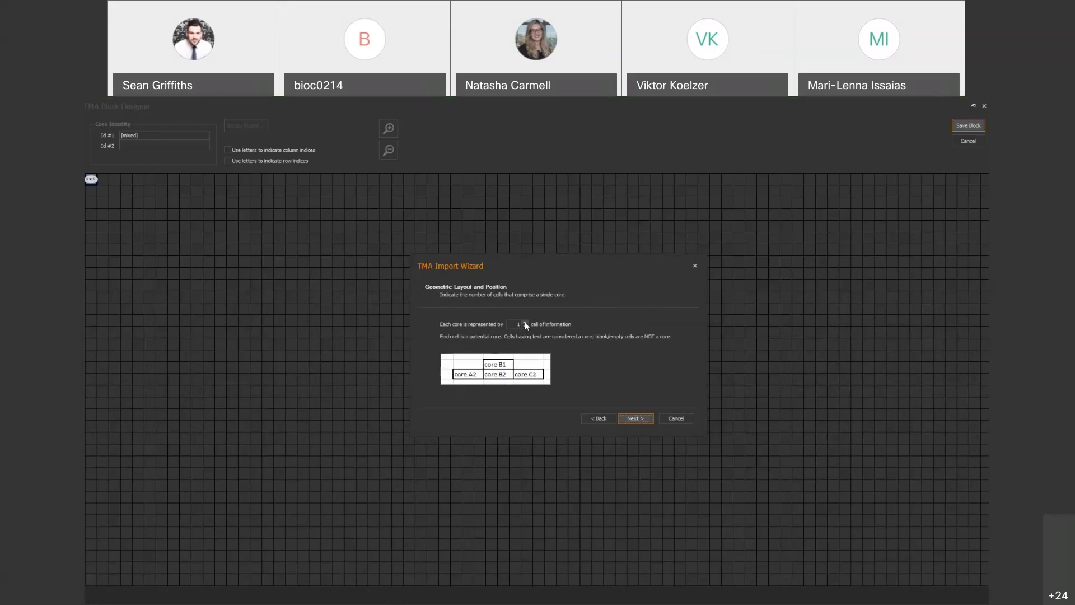
click(422, 600)
click(423, 601)
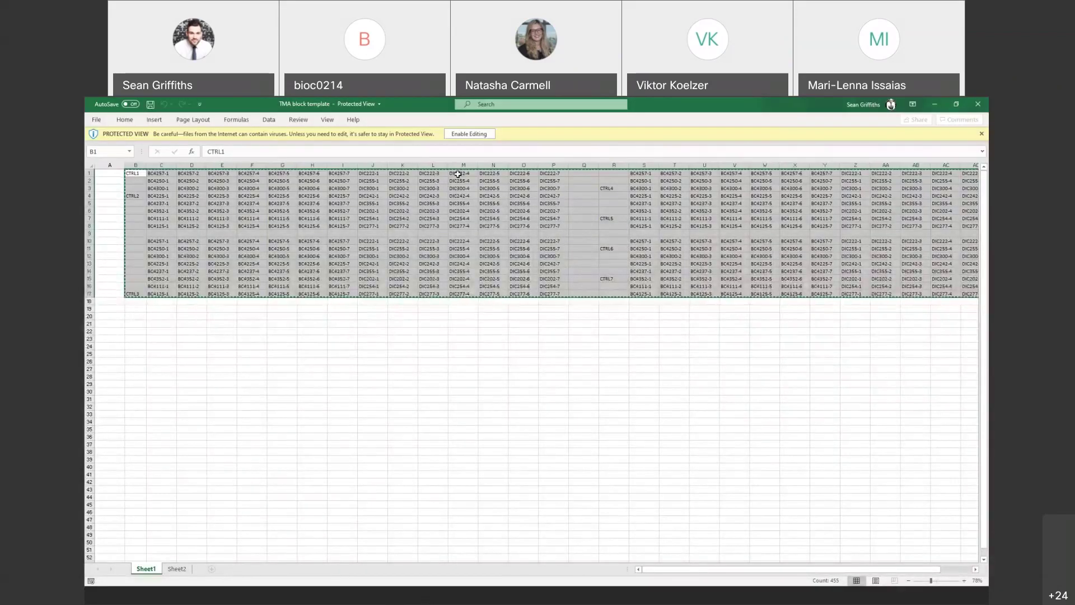
click(400, 600)
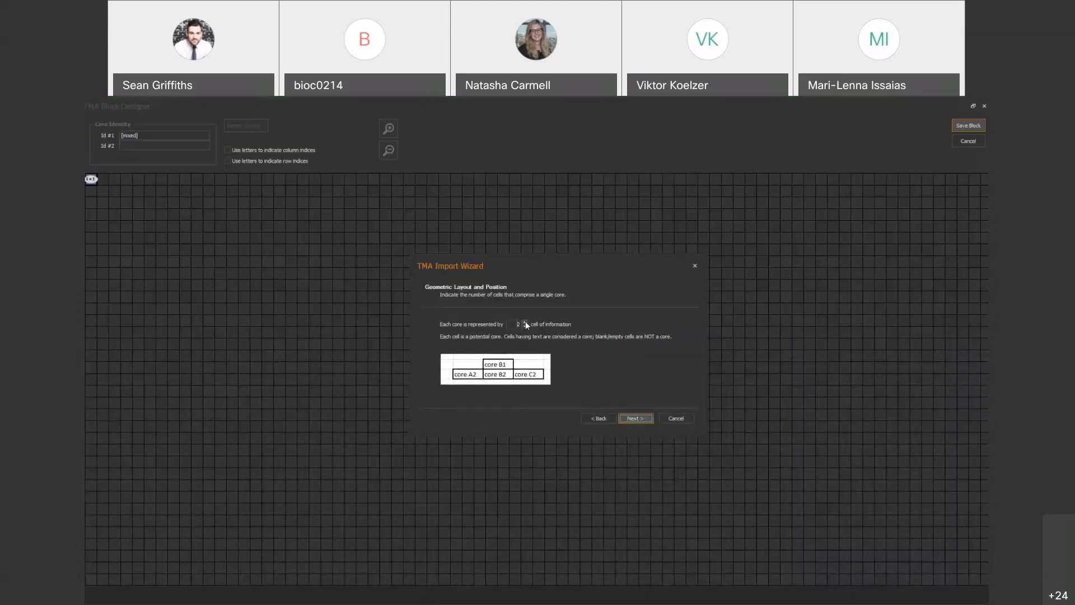
- Preview the multi-cell core layouts, keep 1 cell of information per core, and import the copied spreadsheet section
click(525, 322)
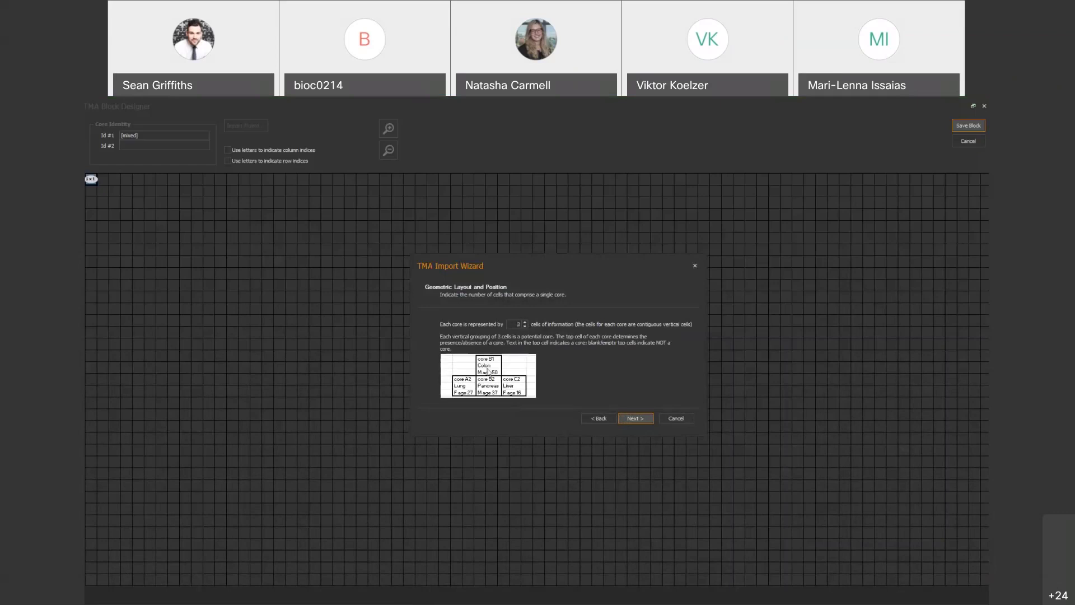
click(524, 326)
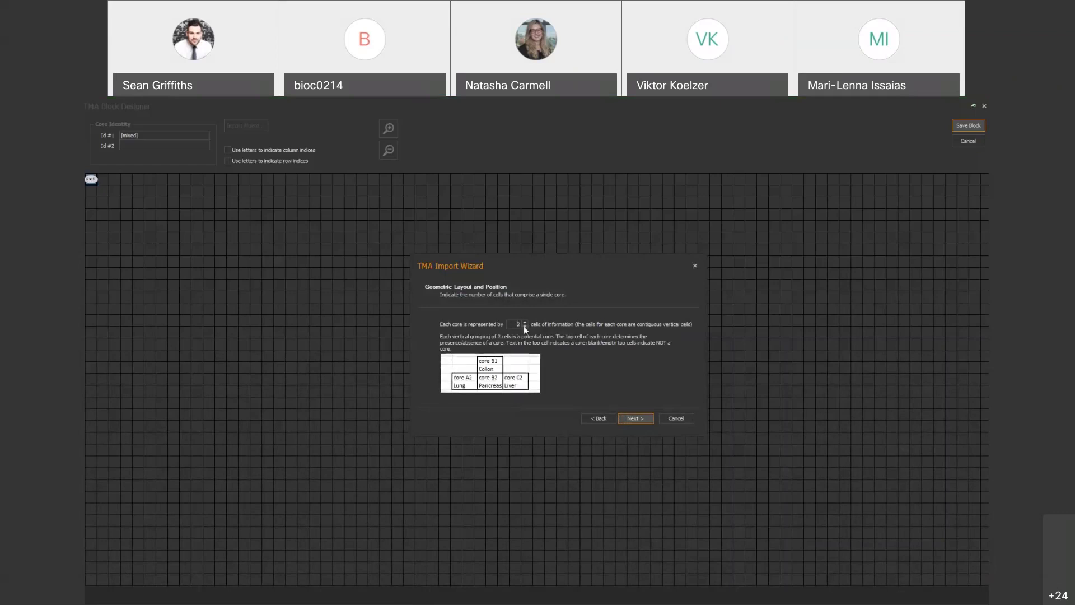
click(524, 327)
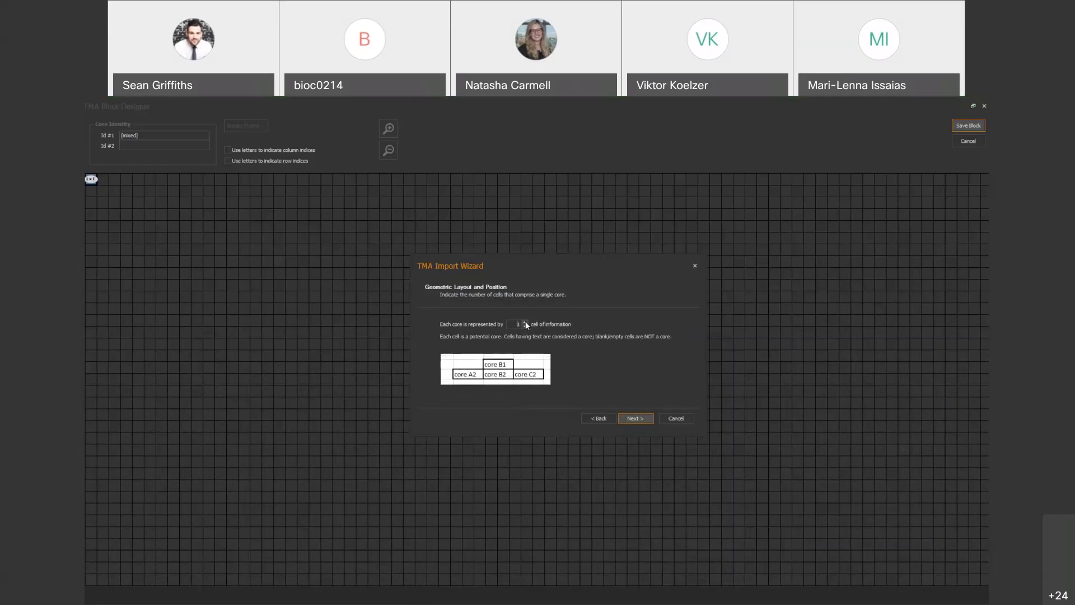
click(525, 321)
click(524, 326)
click(636, 419)
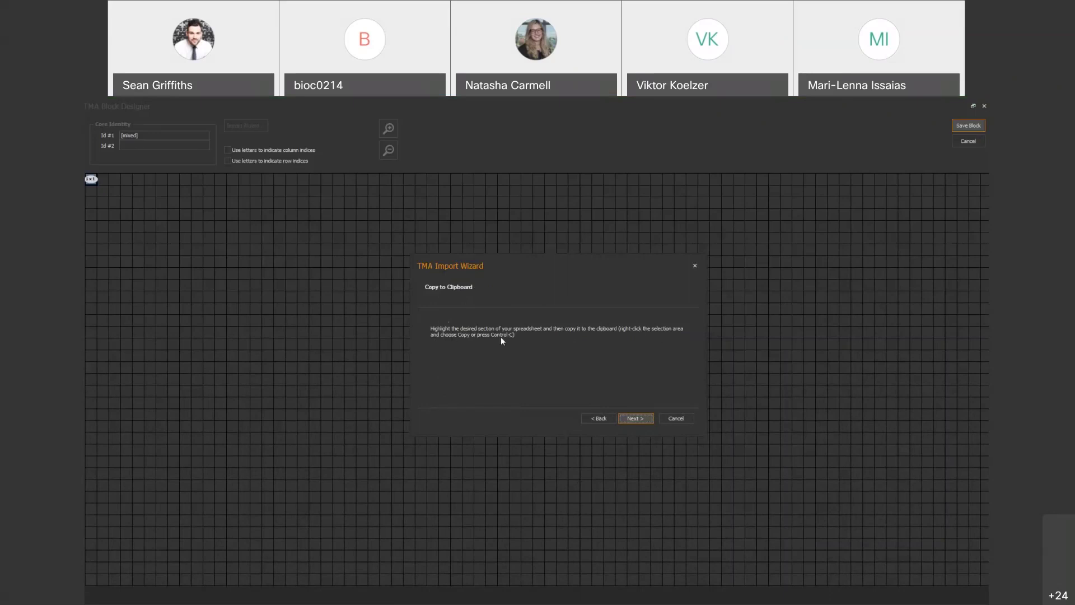
click(636, 419)
click(636, 418)
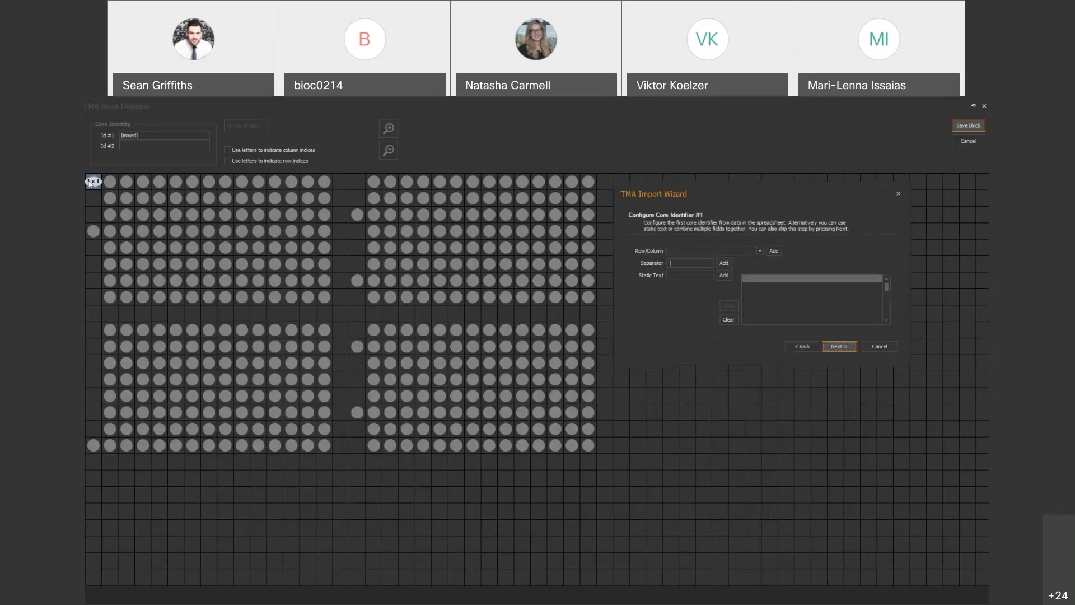
- Inspect the column and row positions of several cores and gaps in the imported block layout
click(110, 182)
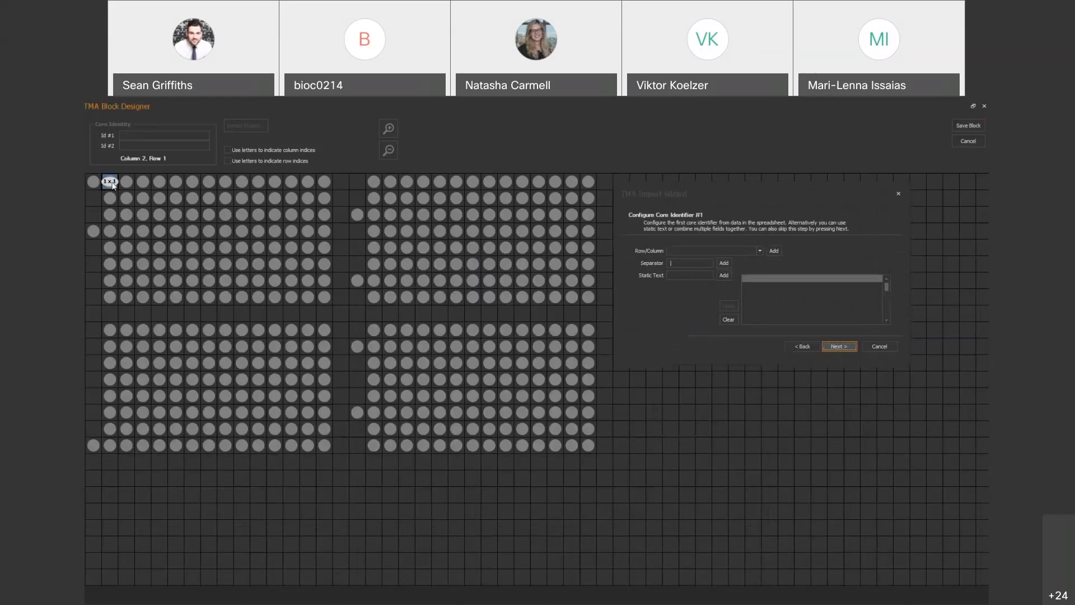
click(130, 201)
key(Down)
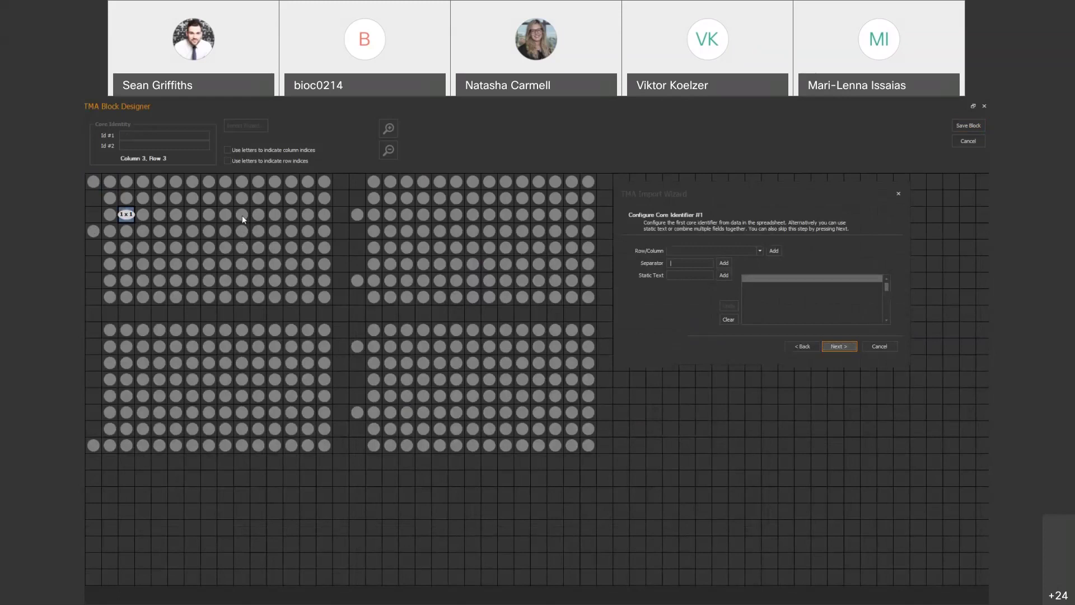
click(340, 182)
click(359, 295)
click(342, 297)
mouse_move(341, 297)
mouse_down()
mouse_move(143, 201)
mouse_move(176, 256)
mouse_up()
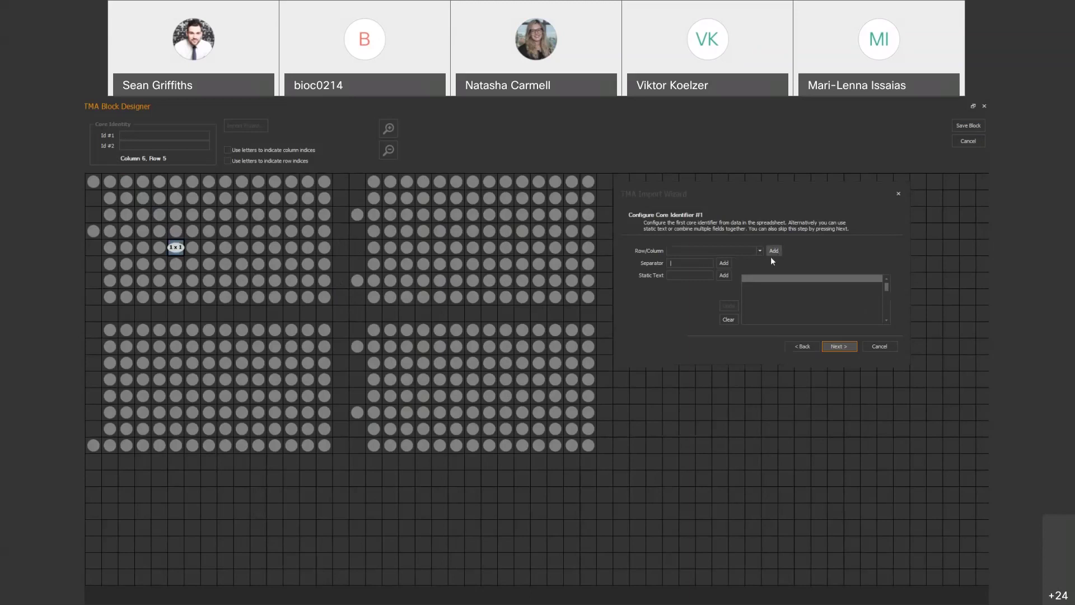
- Add "1st cell" from the spreadsheet as the source for core identifier #1
click(758, 250)
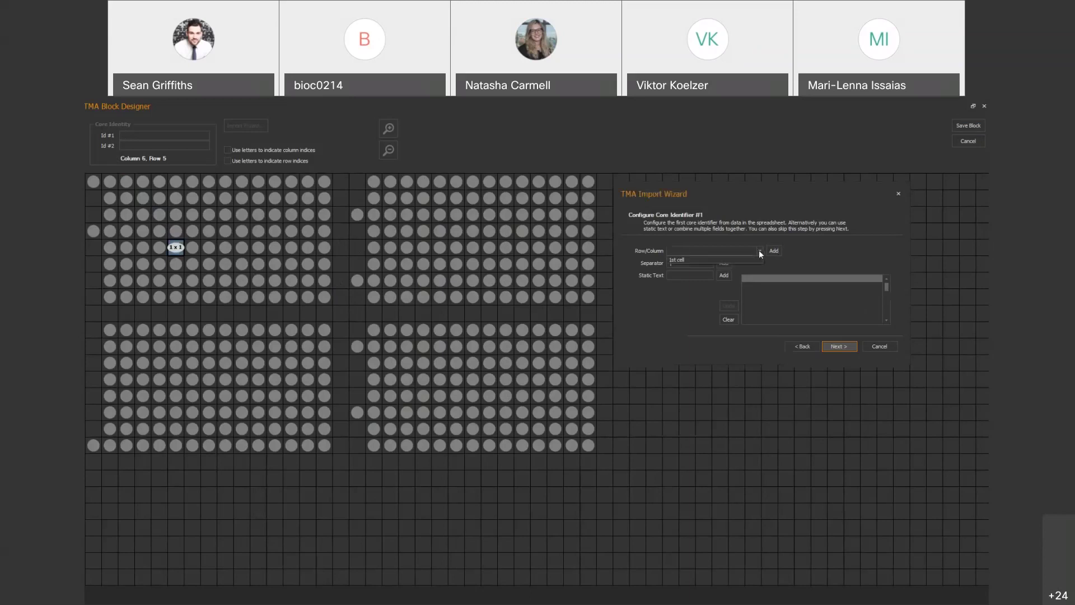
click(681, 260)
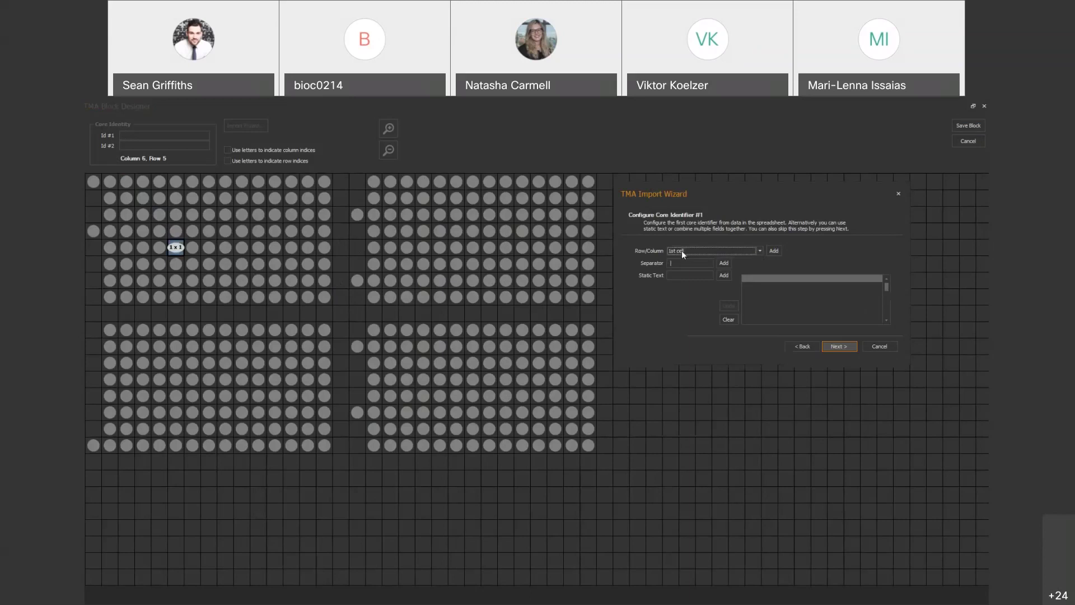
click(773, 252)
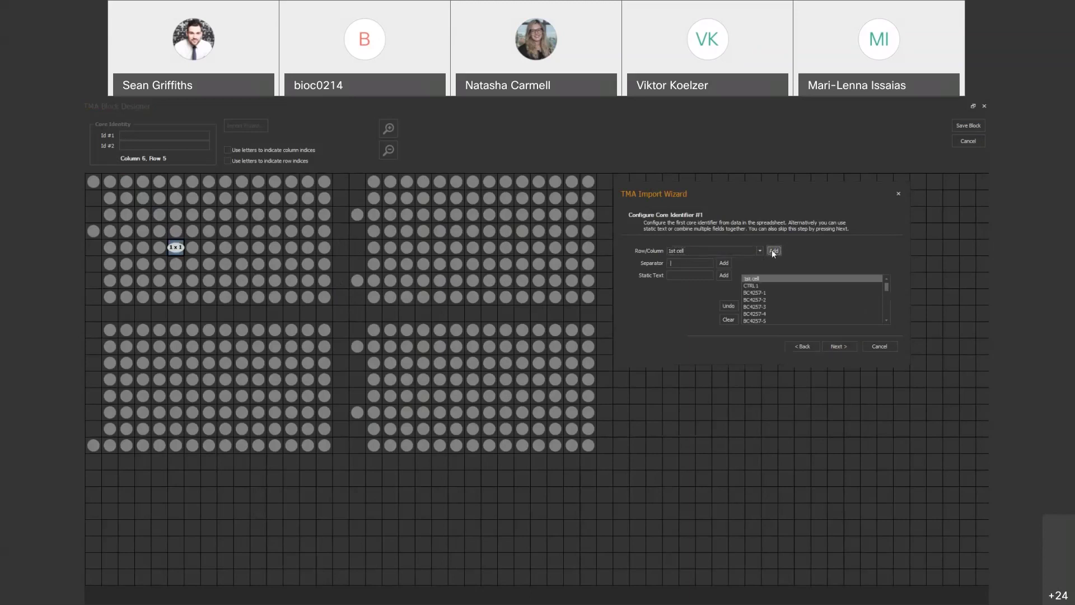
- Try appending the separators "|" and "/" and the static text "Colon" to core identifier #1
mouse_move(886, 285)
mouse_down()
mouse_move(889, 313)
mouse_move(888, 288)
mouse_up()
click(724, 262)
click(704, 263)
text(/)
click(724, 262)
click(679, 275)
text(Colon)
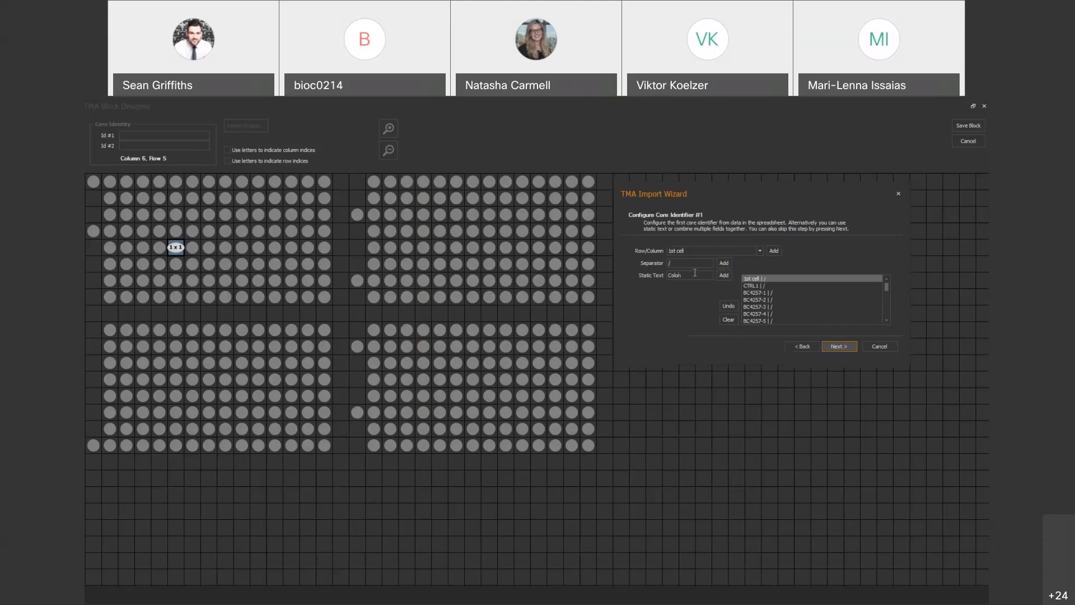
click(723, 275)
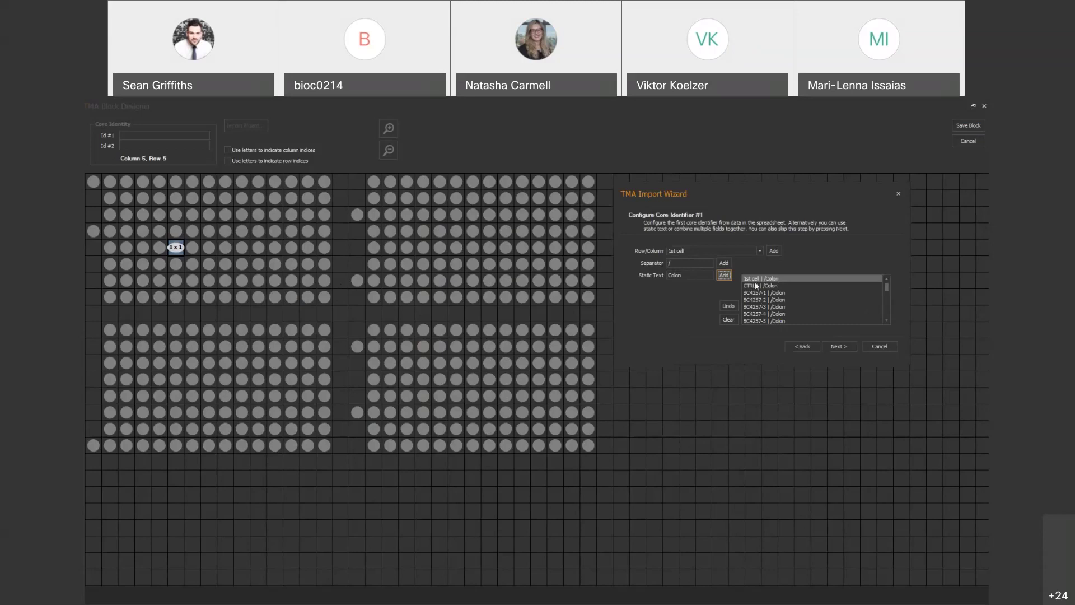
- Undo the static text and both separators so core identifier #1 uses only "1st cell"
click(722, 304)
click(731, 307)
click(730, 308)
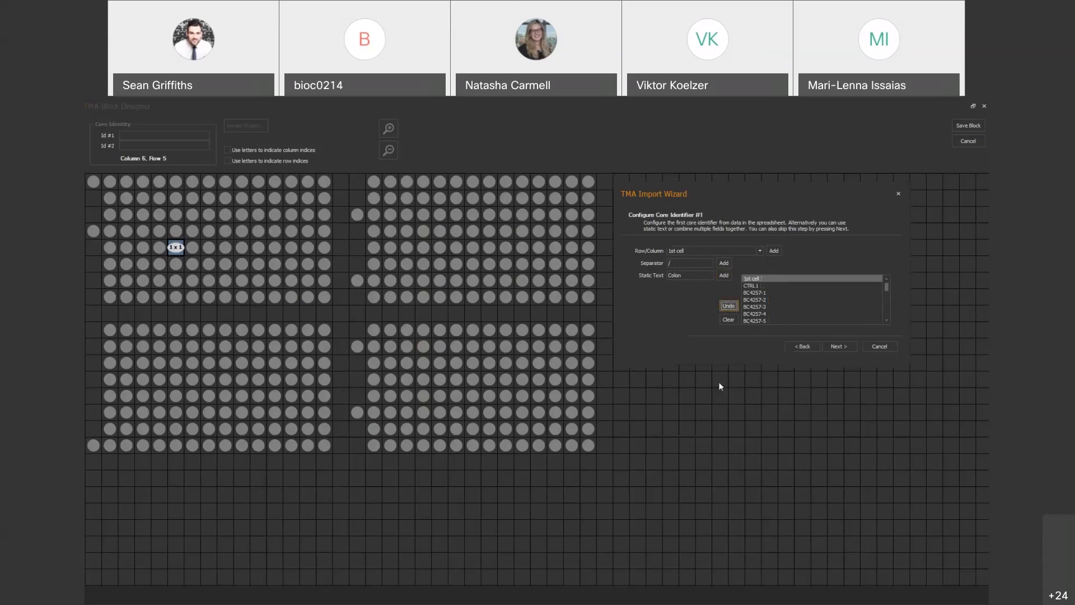
- Accept core identifier #1, skip core identifier #2, and finish the TMA import
click(842, 346)
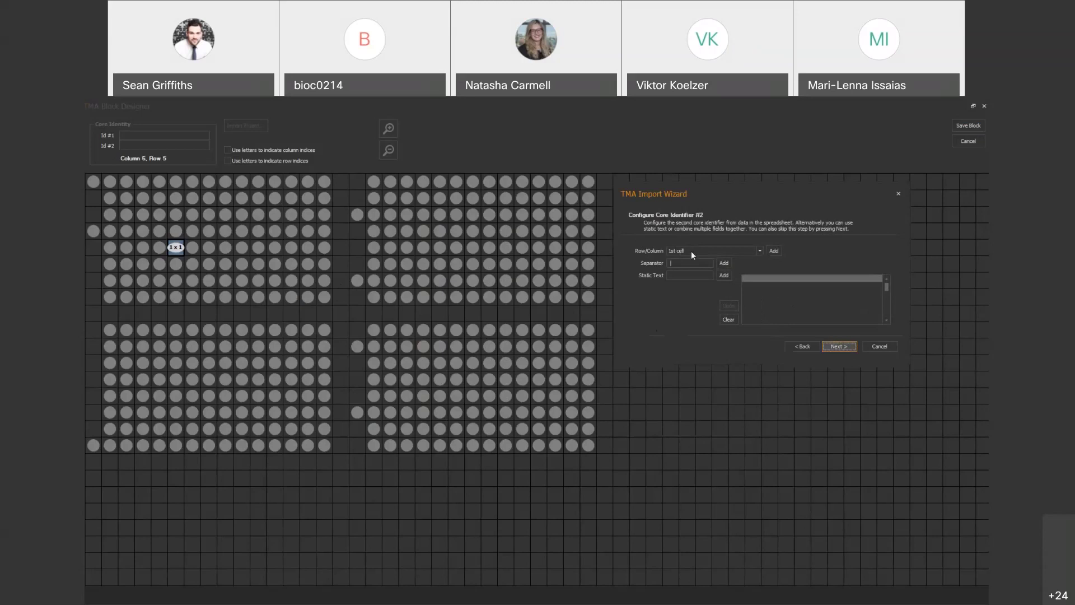
click(834, 345)
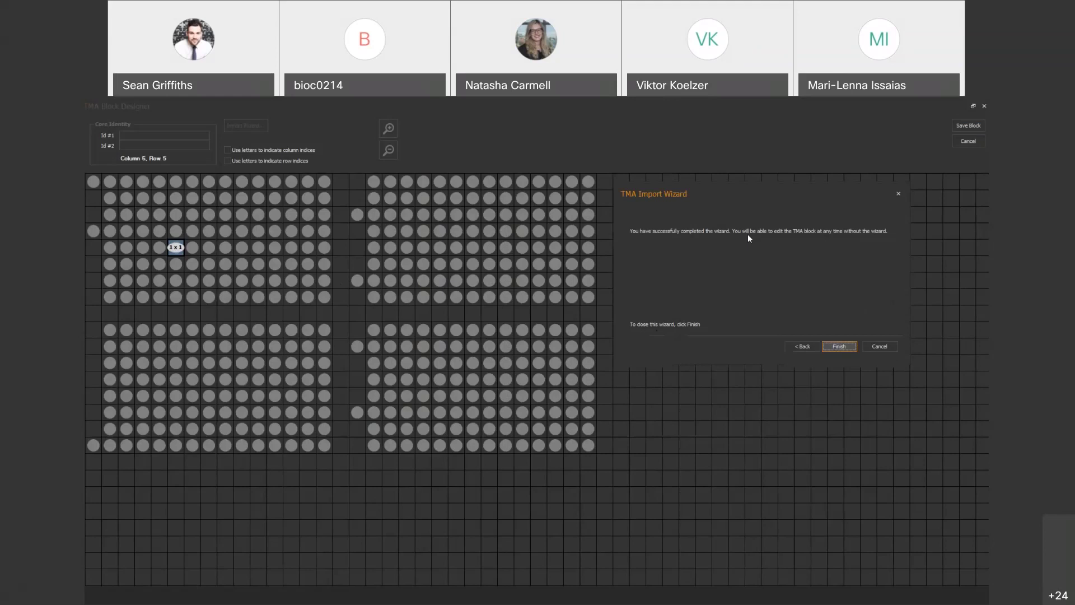
click(838, 347)
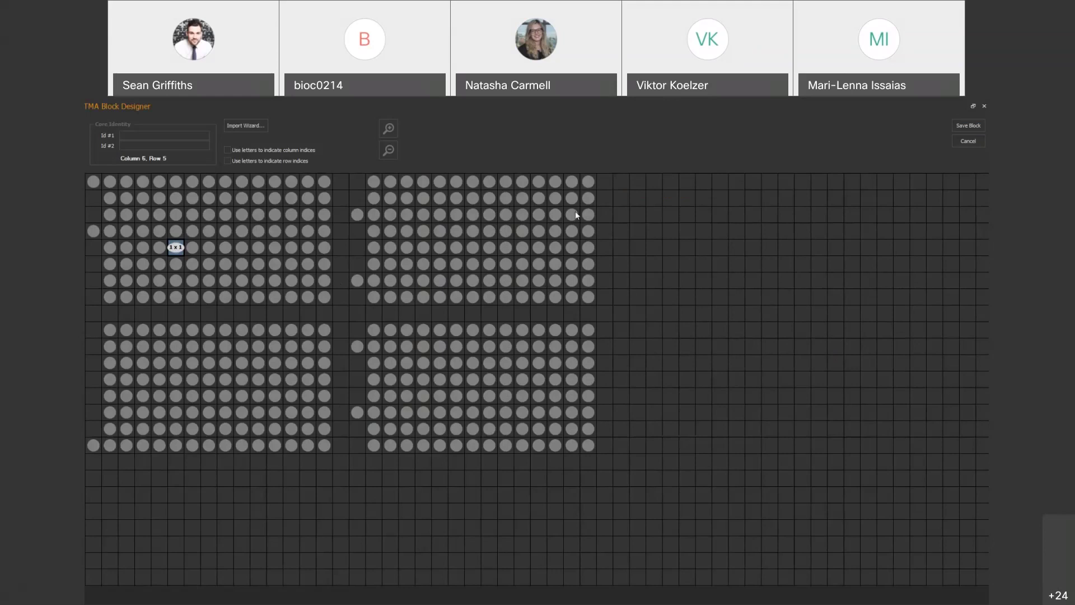
- Save the block as "TMA block" and select it for segmenting the vs404 slide
click(968, 126)
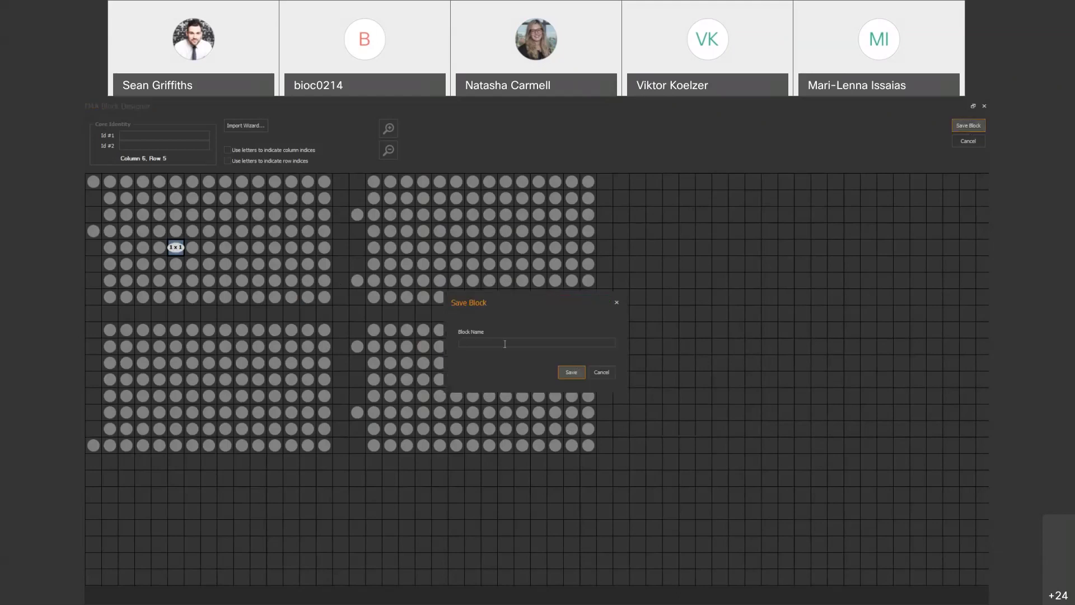
text(TMA)
text( bio)
click(575, 373)
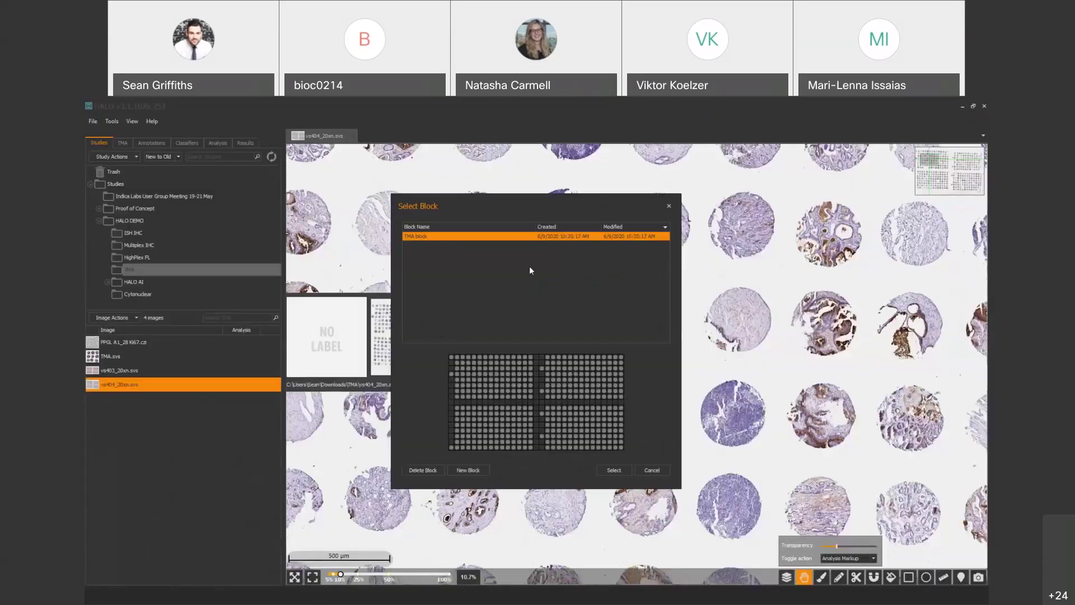
click(611, 471)
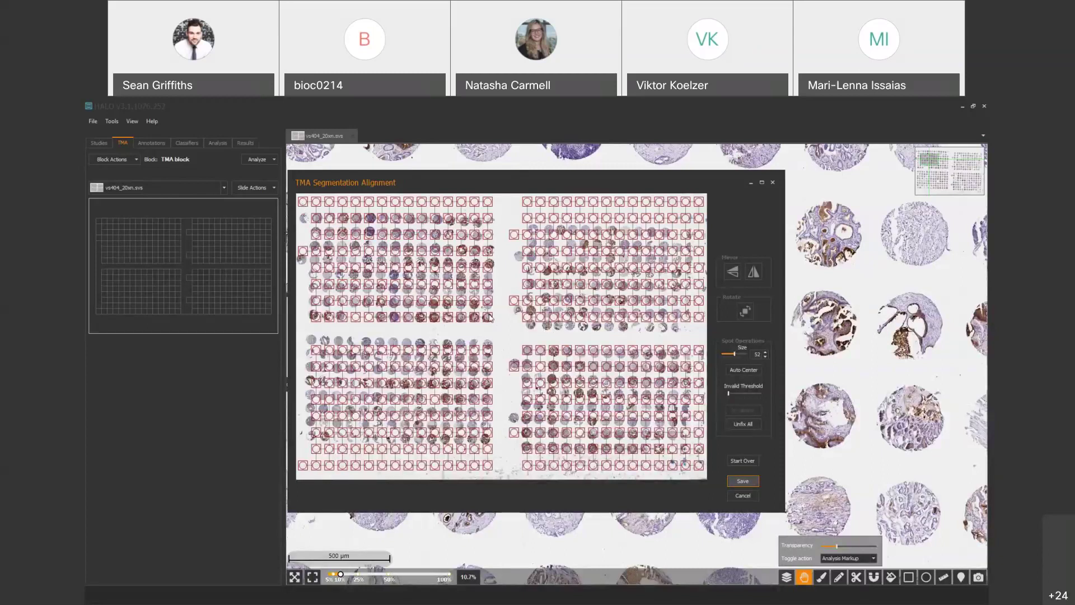
- Maximize the segmentation alignment view and move the Column 1, Row 1 and Column 31, Row 1 spots onto their cores
click(761, 184)
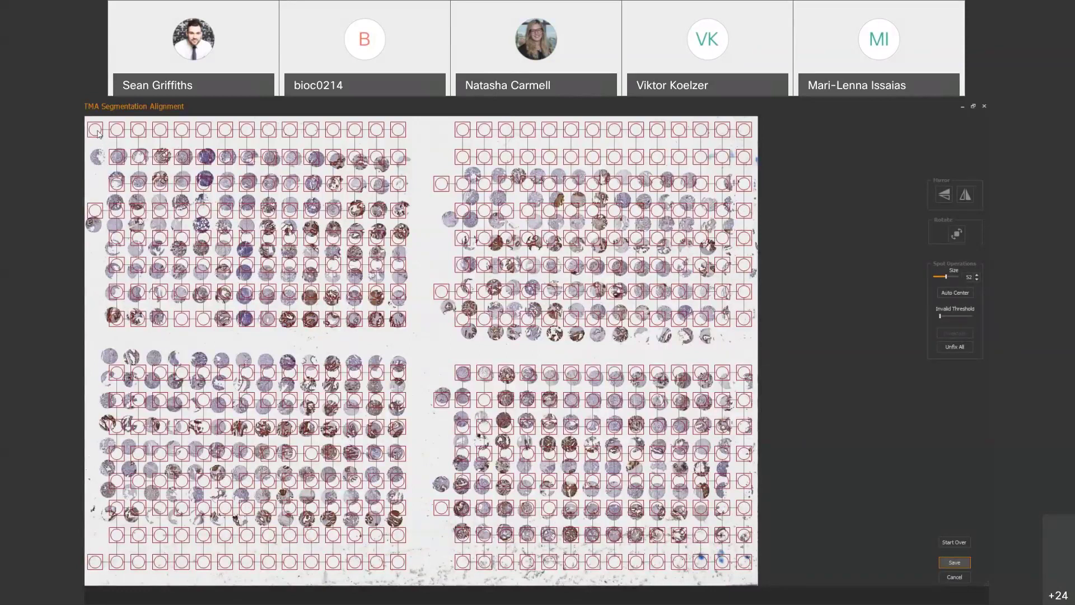
drag(98, 134, 98, 159)
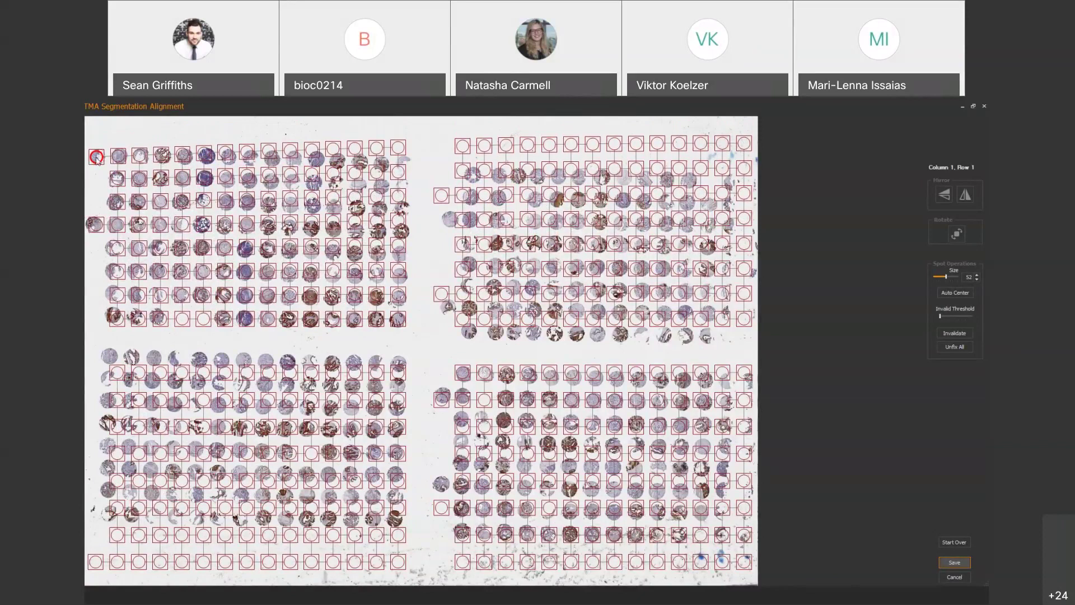
click(743, 145)
drag(745, 147, 751, 187)
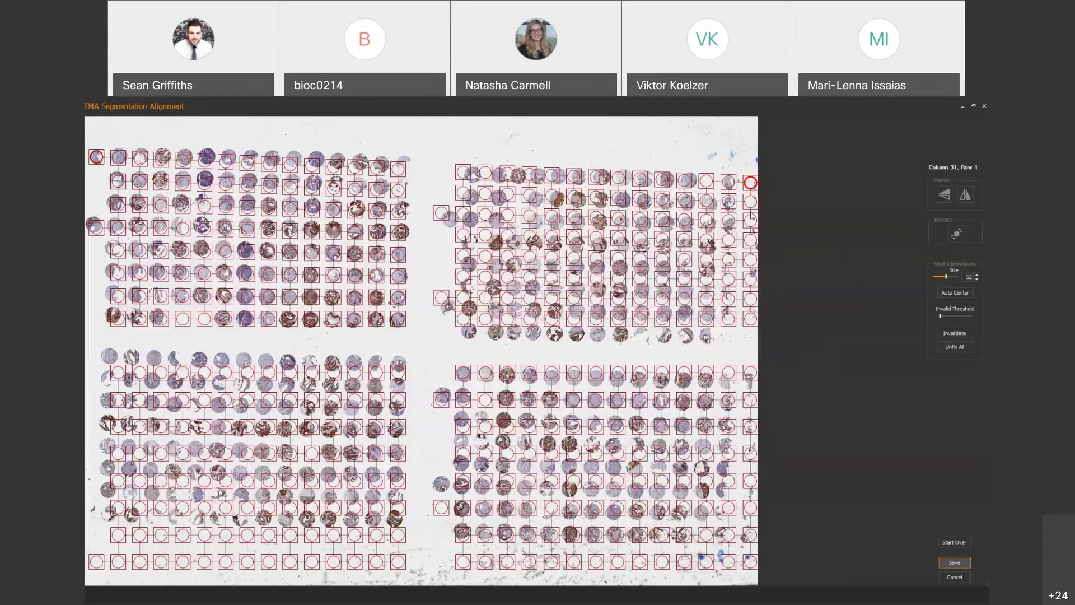
- Align the Column 31 spots in Rows 8, 10 and 17 with their cores
click(750, 317)
drag(748, 317, 748, 336)
click(746, 381)
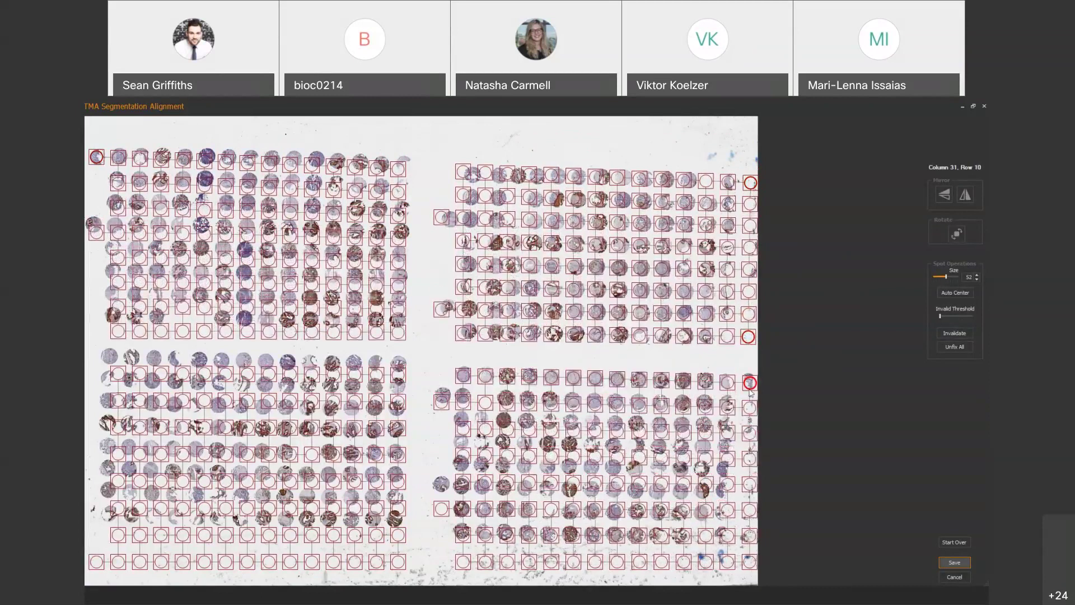
click(746, 534)
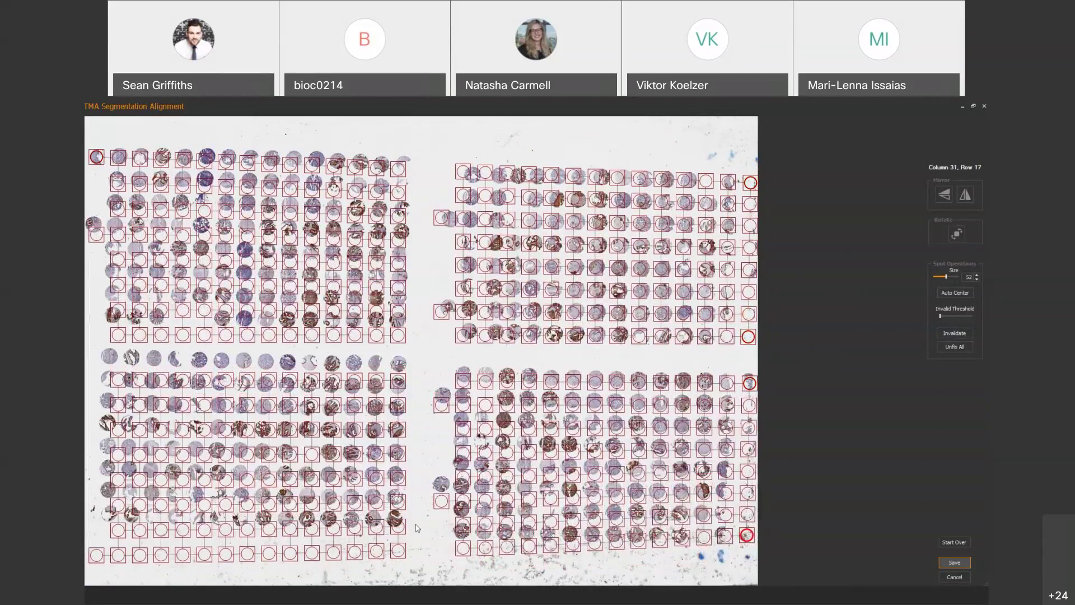
- Align the Row 17 spots in Columns 18, 1 and 15 and the Column 2 spots in Rows 8 and 10 with their cores
click(460, 532)
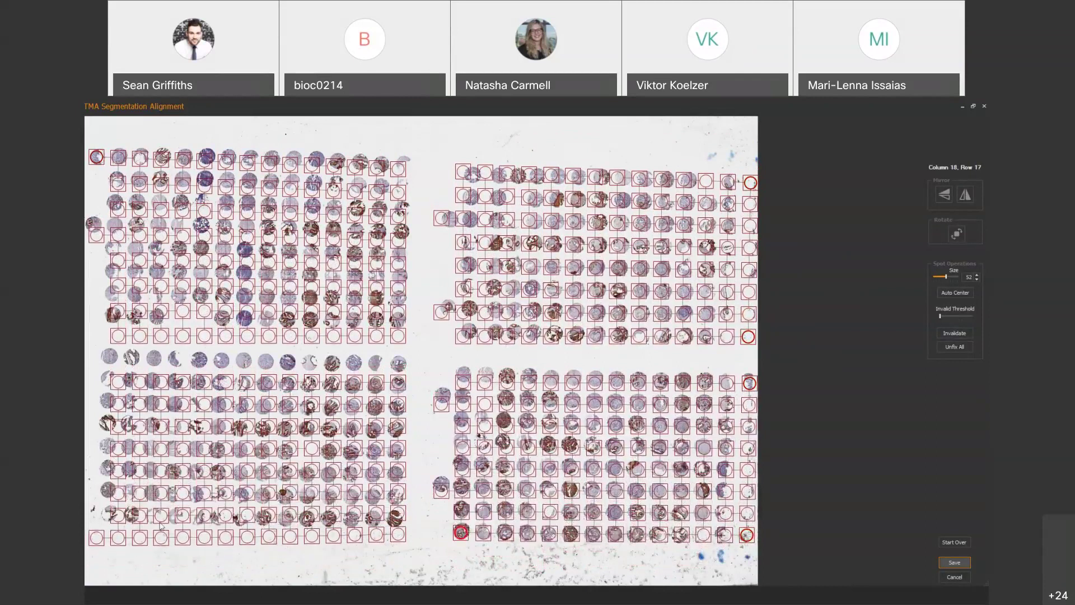
click(92, 511)
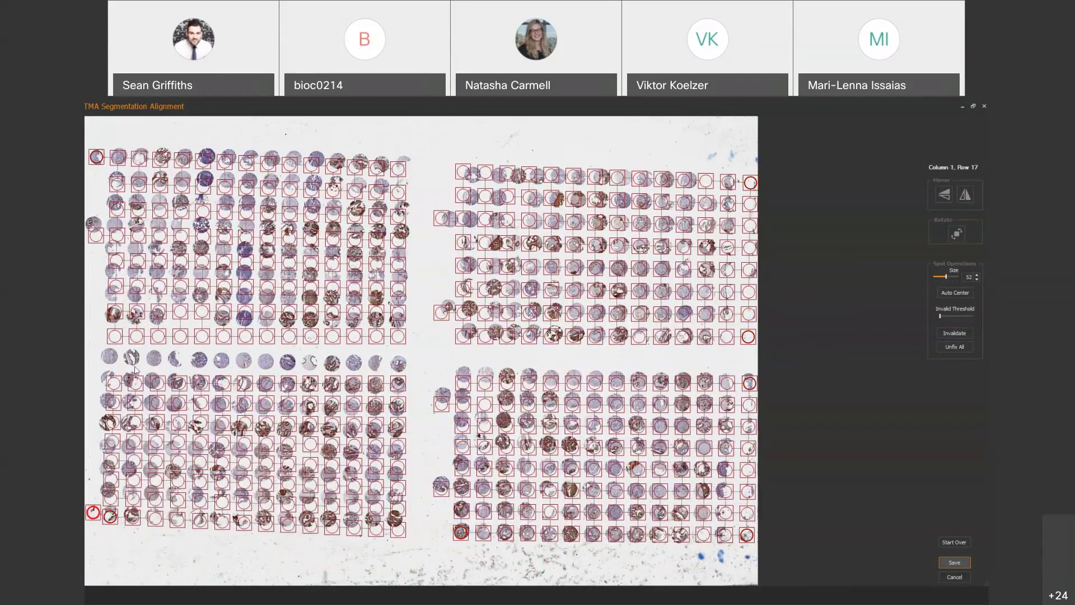
click(108, 334)
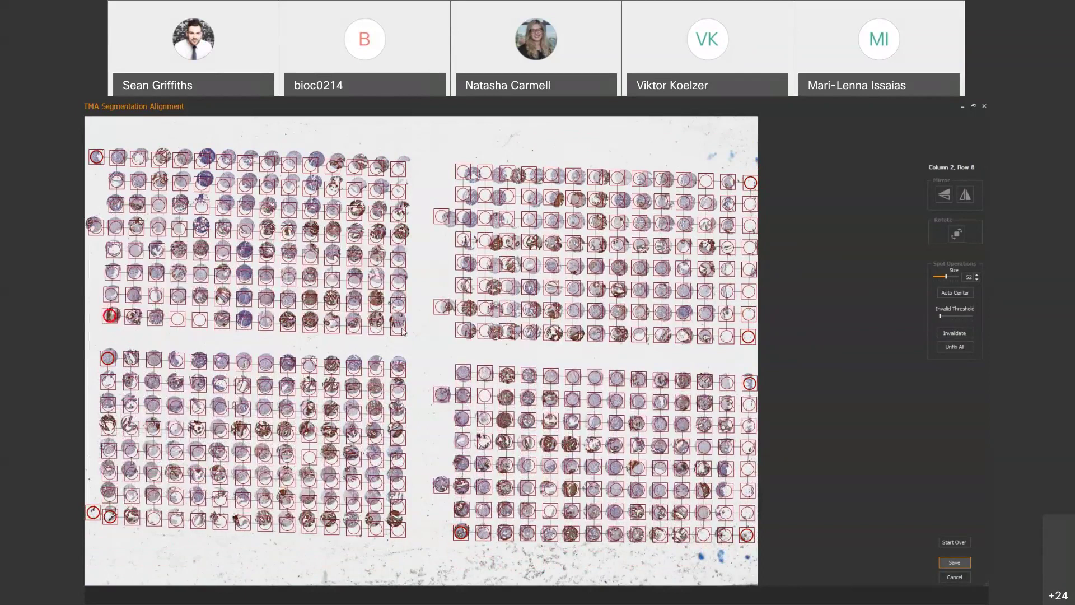
click(404, 532)
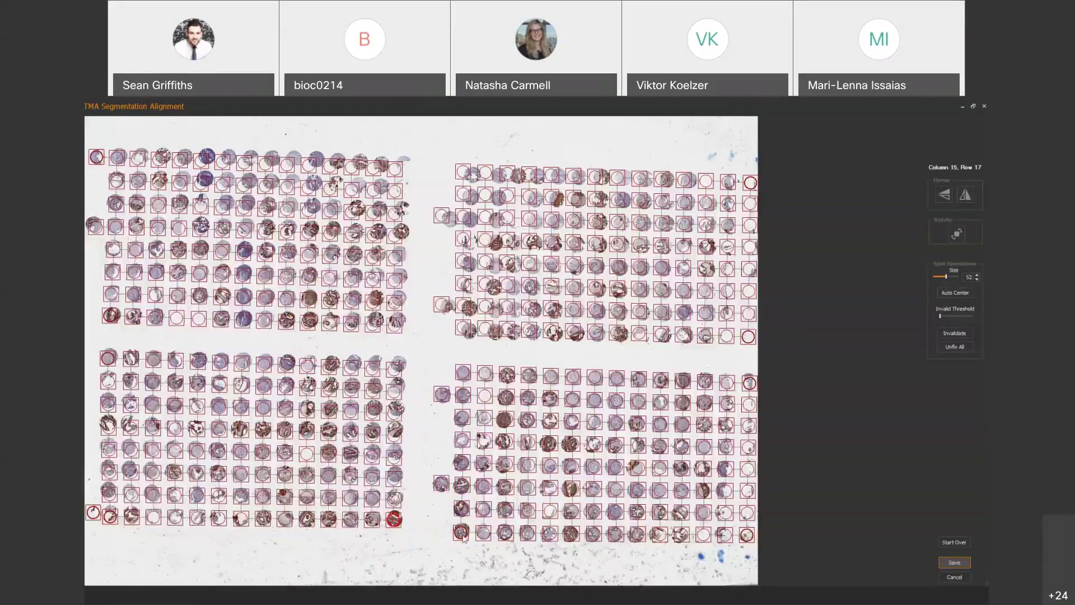
- Align the inner corner spots in Columns 15 and 18 at Rows 1, 8 and 10, and recheck Column 31, Row 10
click(471, 175)
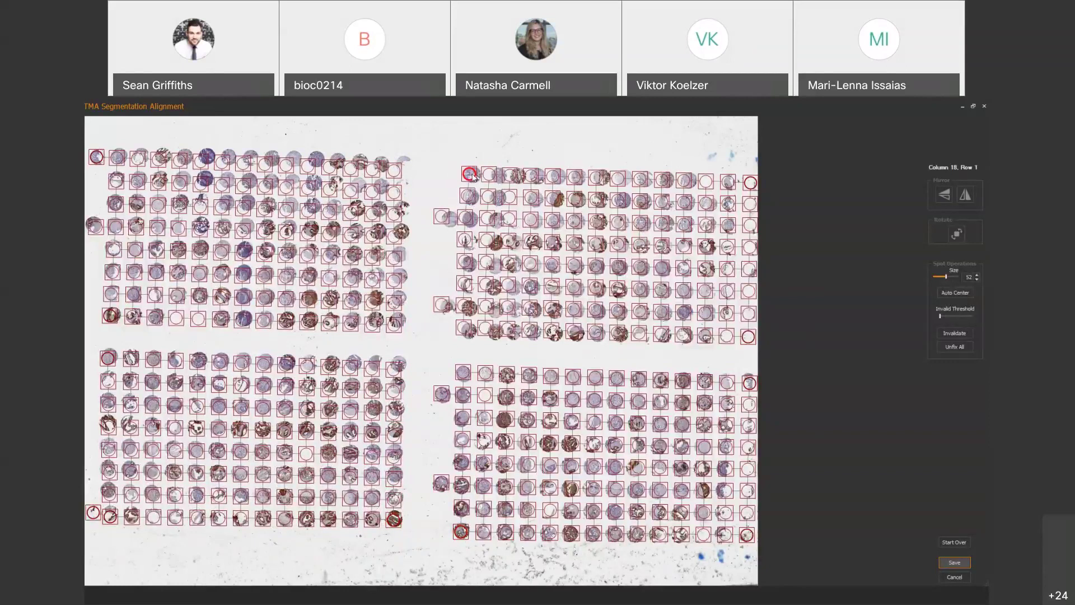
click(395, 172)
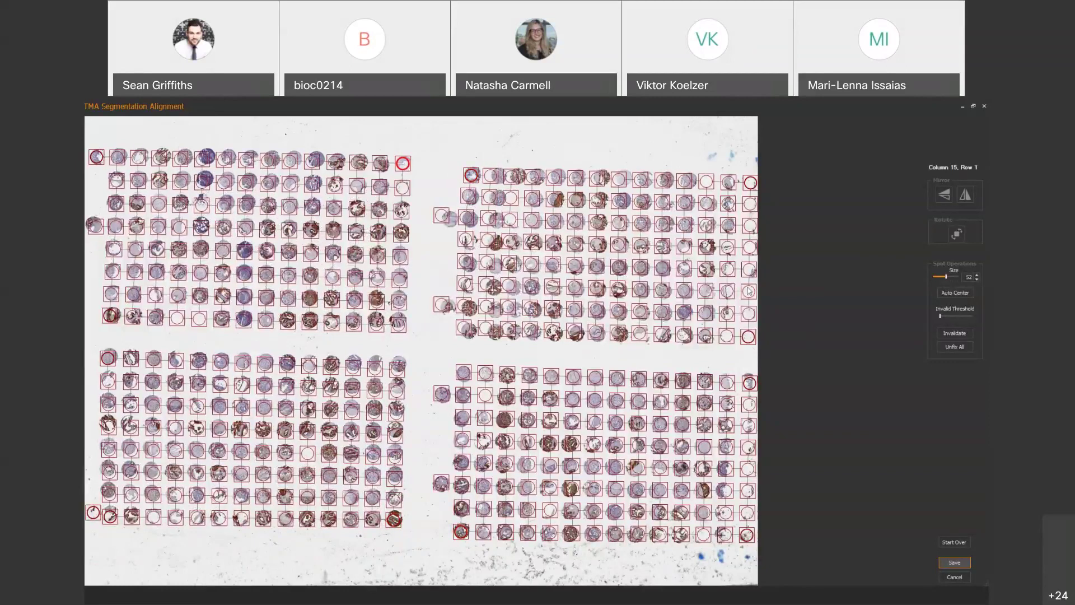
click(749, 382)
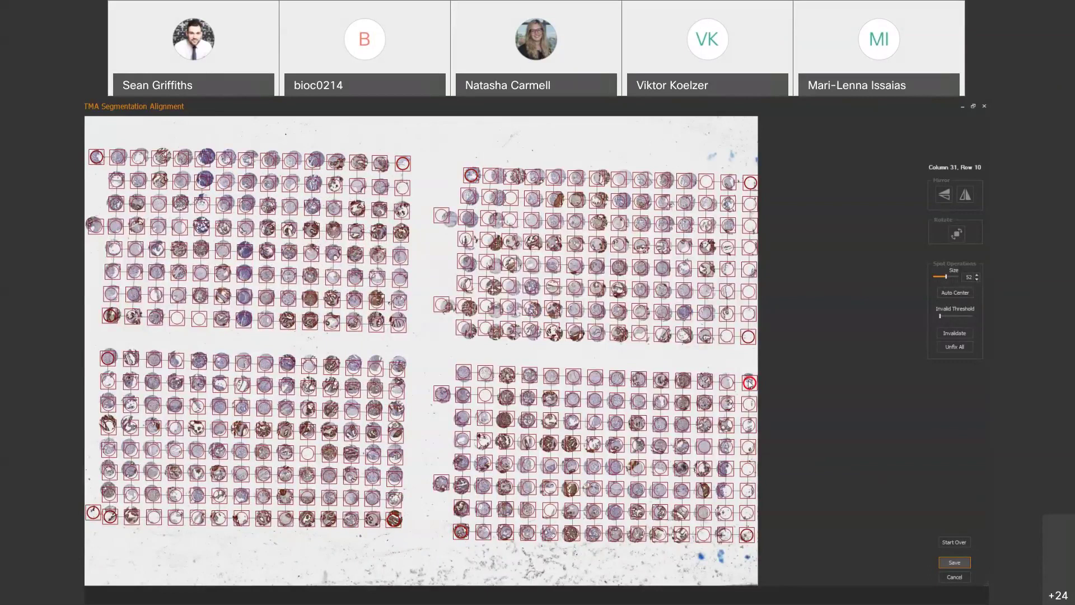
click(401, 368)
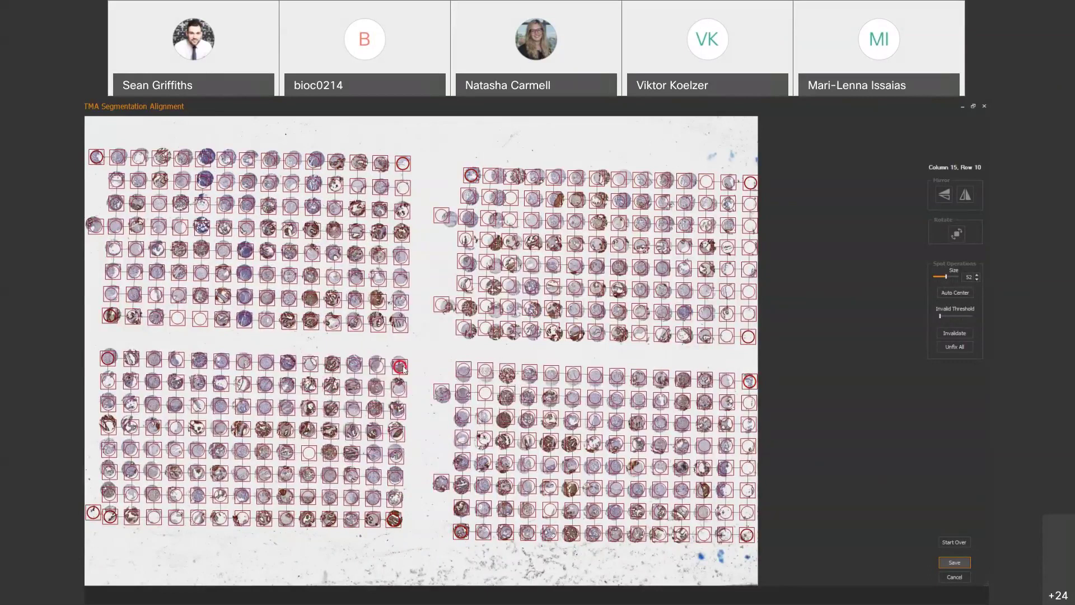
click(399, 322)
click(469, 331)
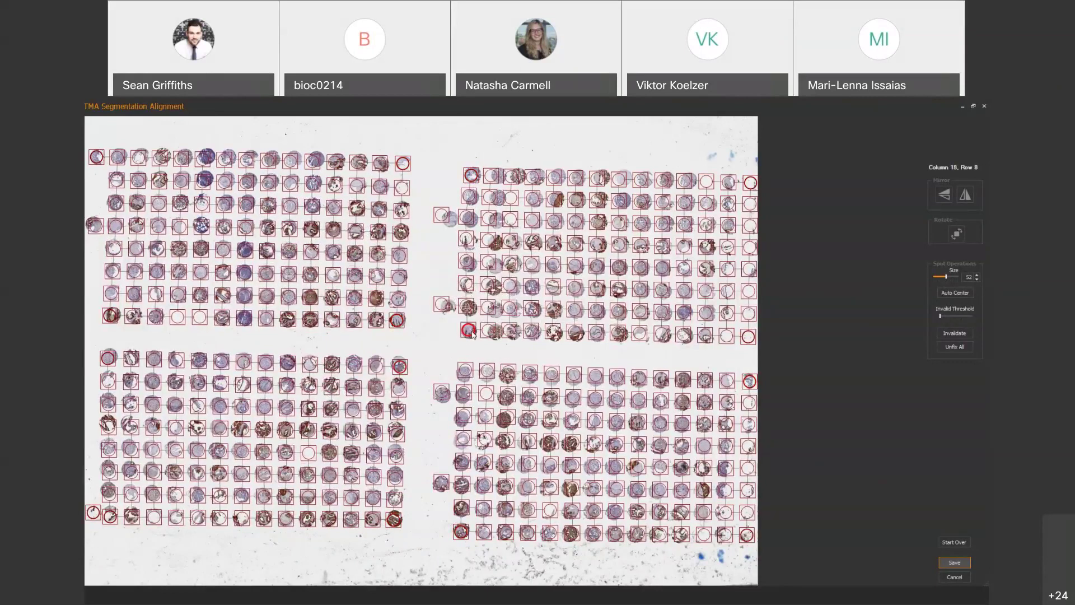
click(465, 375)
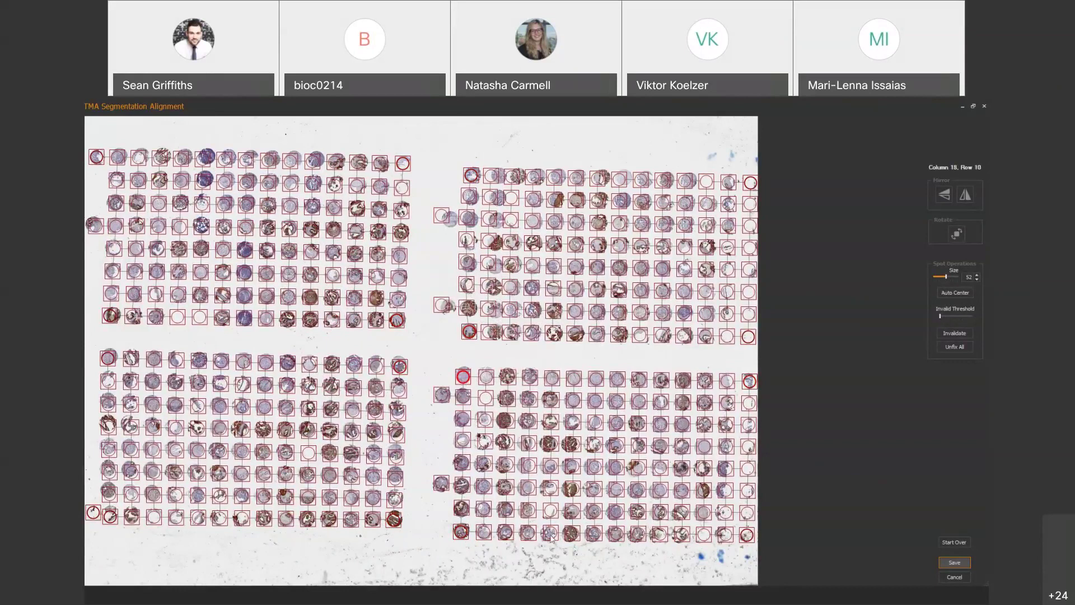
- Fine-tune individual off-centre spots in the two lower quadrants, including Column 4, Row 14, Column 3, Row 16 and Column 2, Row 10
click(570, 533)
click(571, 490)
click(569, 466)
click(331, 455)
click(175, 449)
click(151, 449)
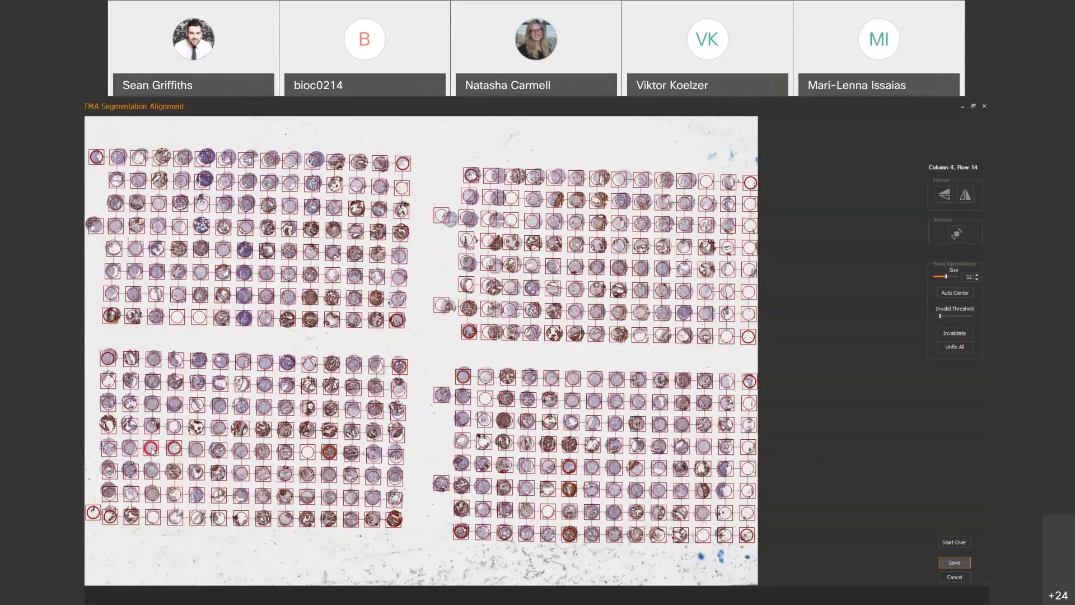
click(128, 490)
click(109, 492)
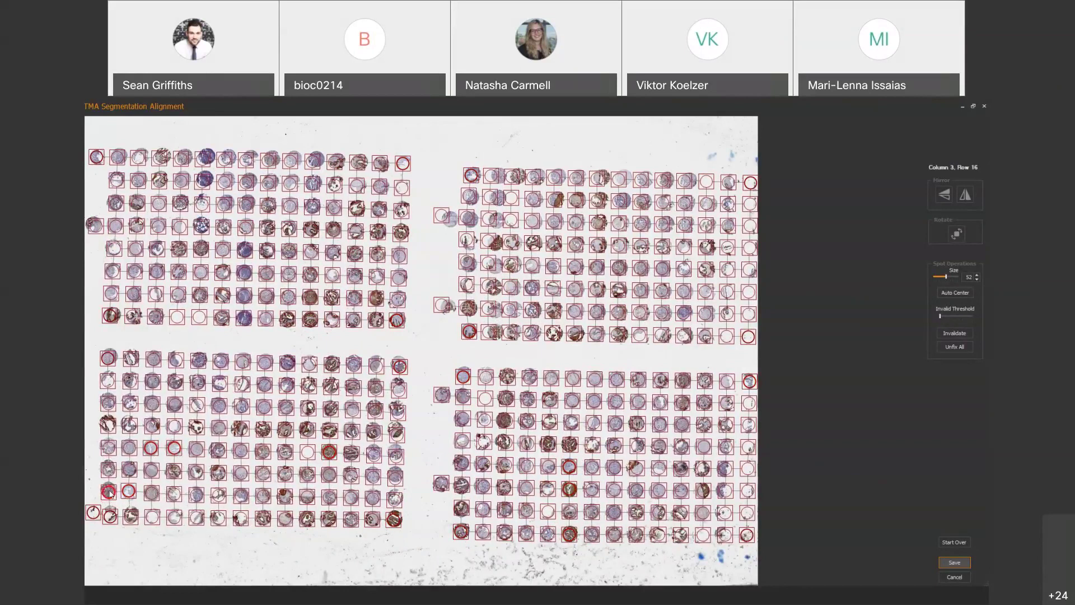
click(108, 357)
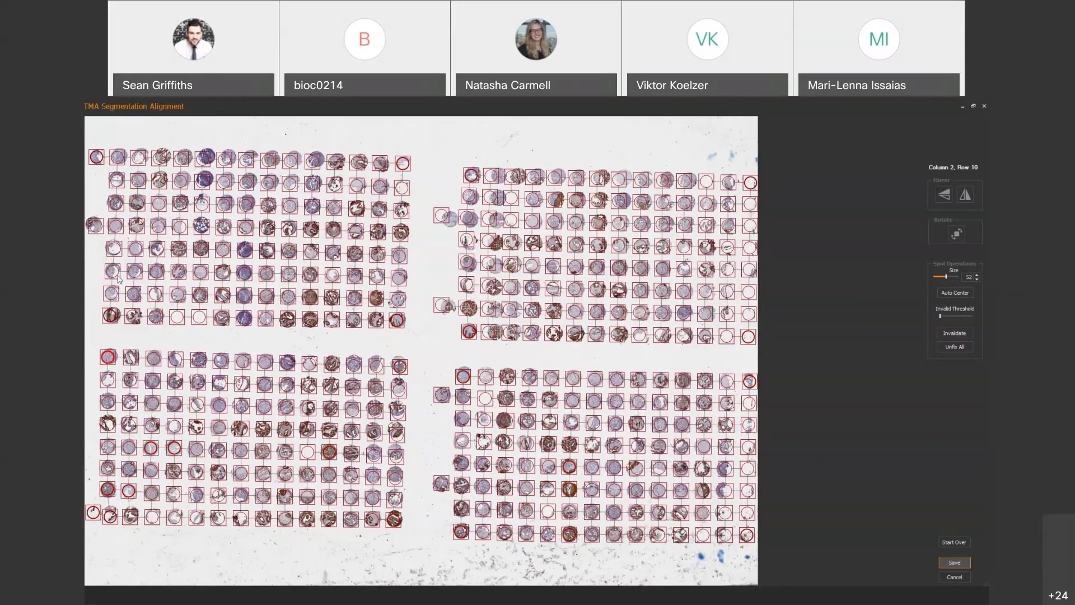
- Fine-tune off-centre spots in the two upper quadrants, including Column 7, Row 8, Column 1, Row 4, Column 28, Row 1 and Column 18, Row 4
click(223, 321)
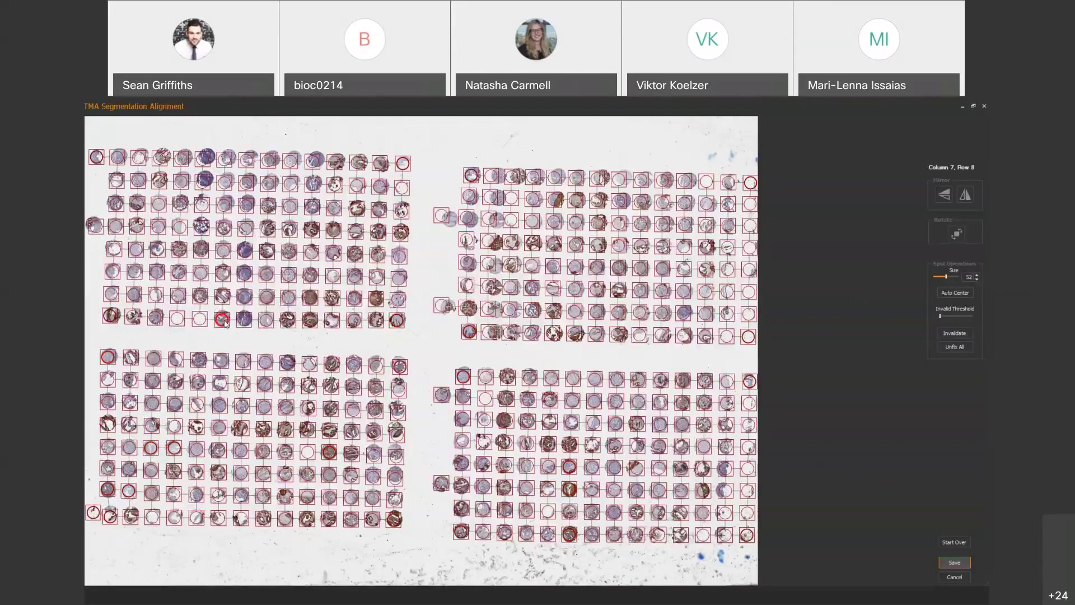
click(96, 226)
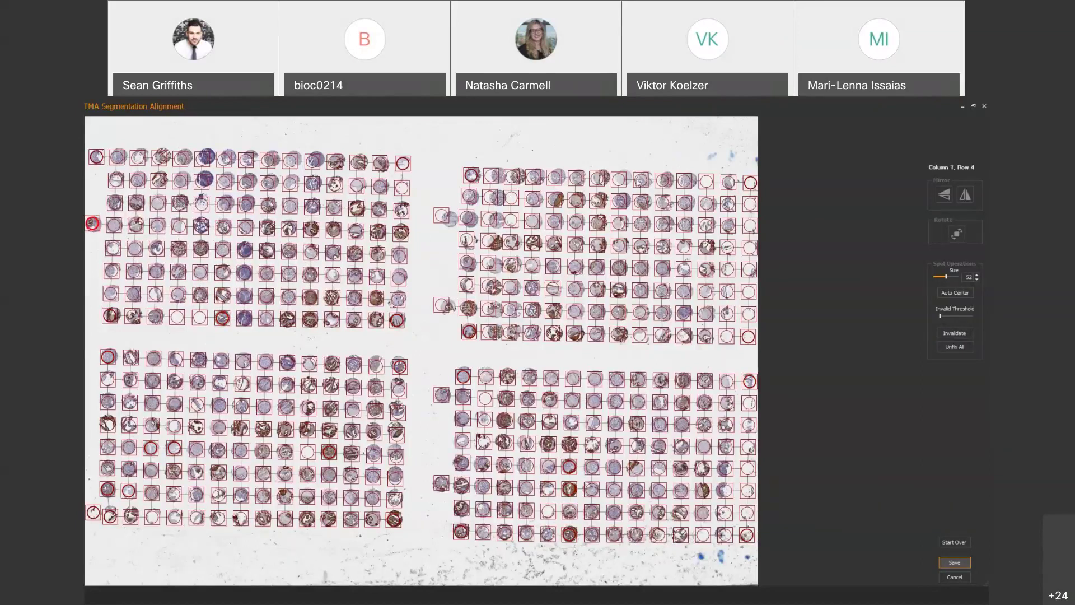
click(623, 178)
click(686, 180)
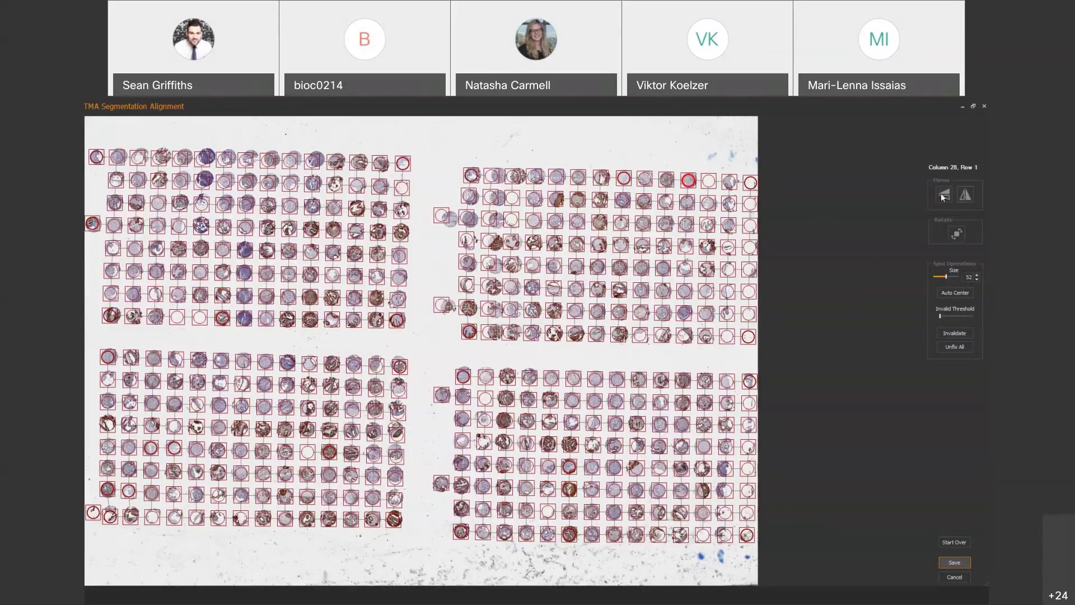
drag(448, 220, 470, 248)
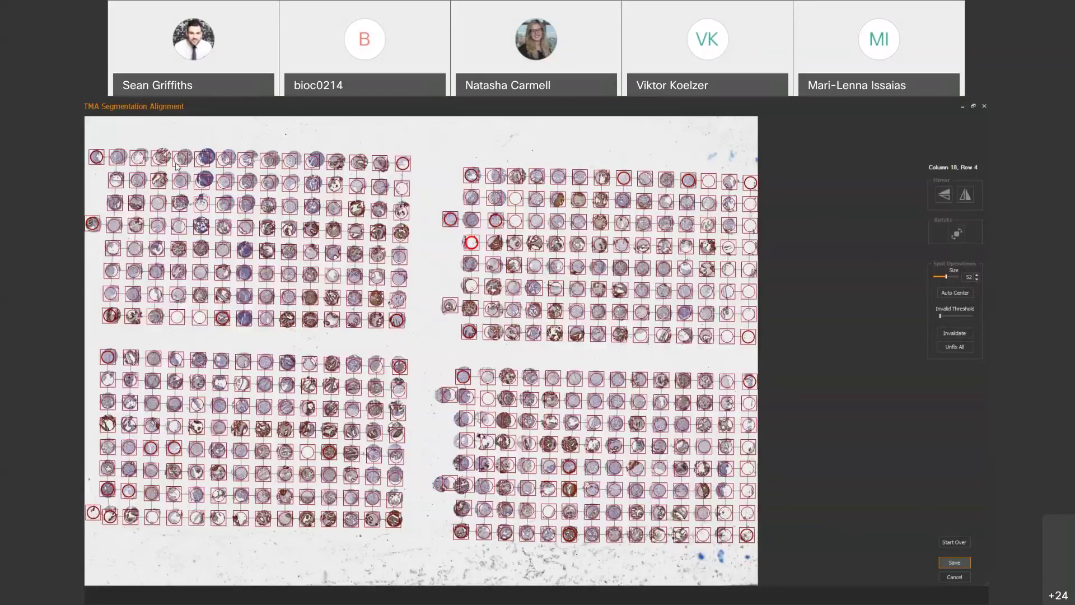
click(252, 159)
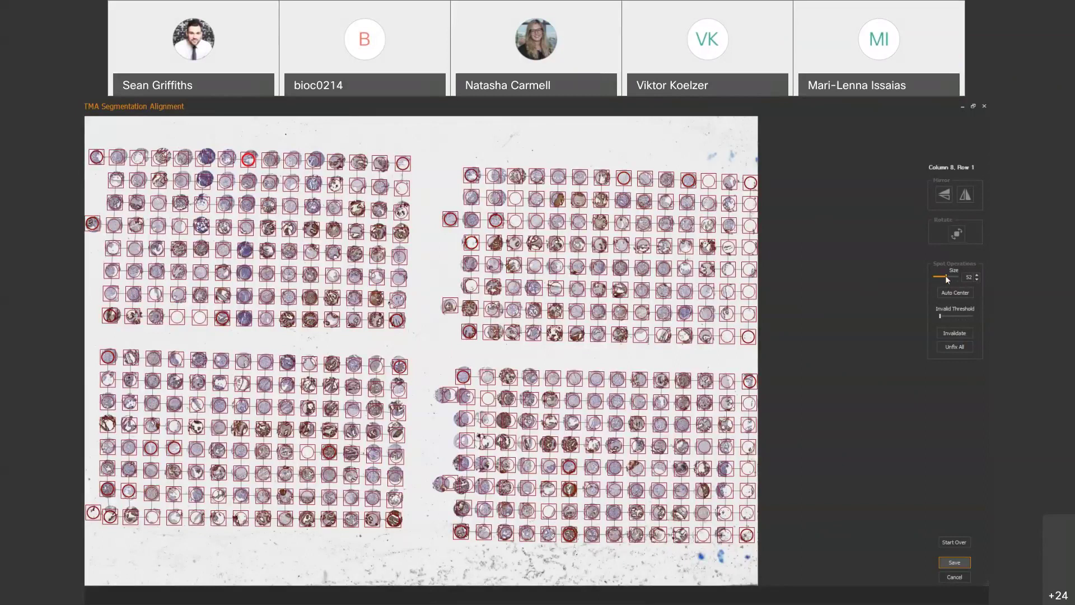
- Set the spot size to 76 so the circles enclose the cores
drag(945, 274, 951, 277)
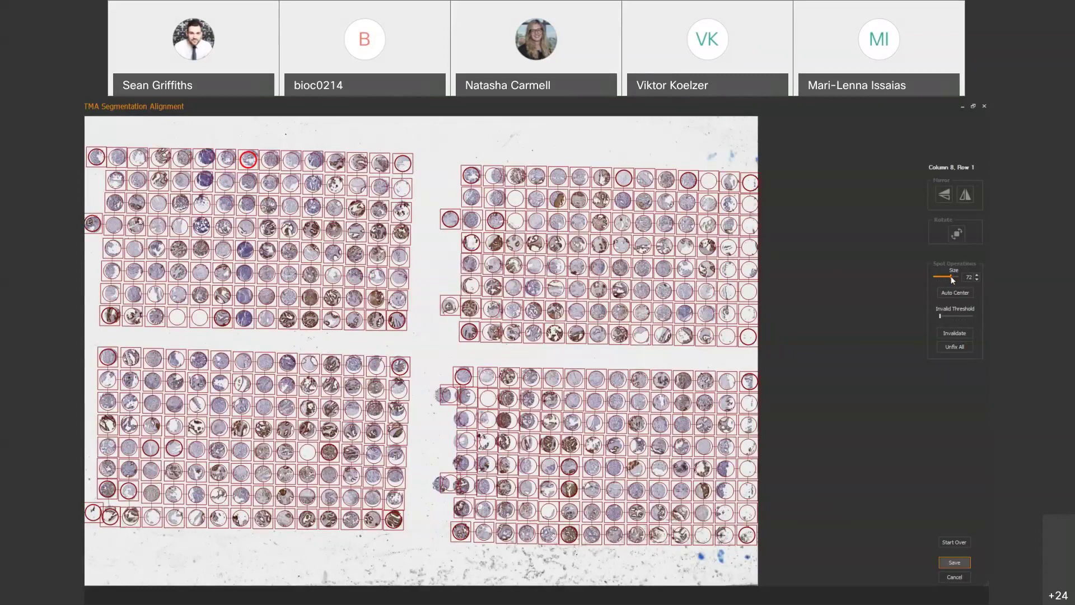
drag(951, 276, 959, 277)
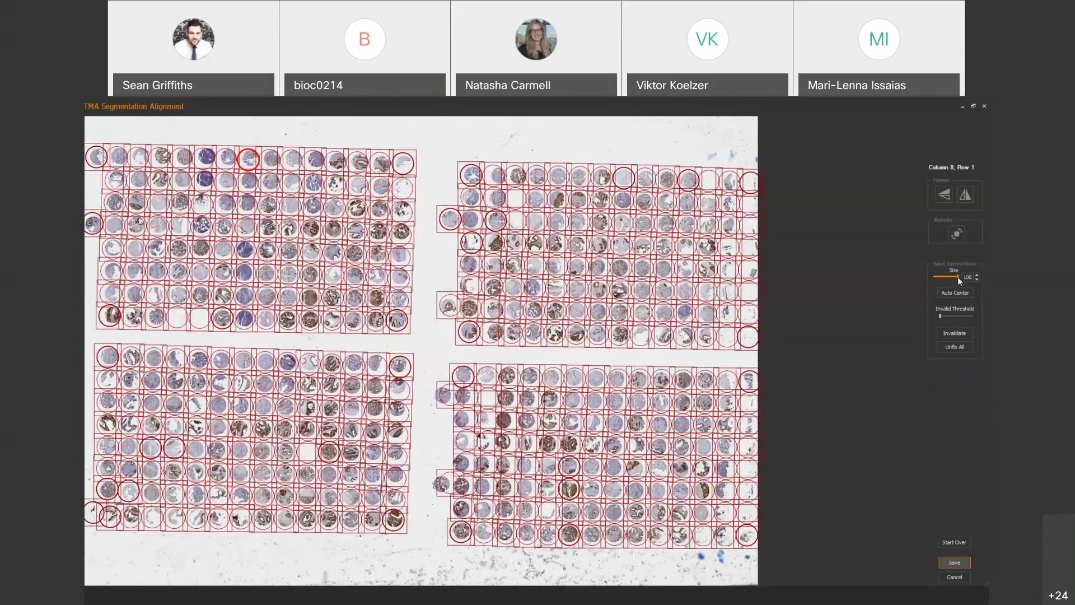
drag(957, 277, 951, 276)
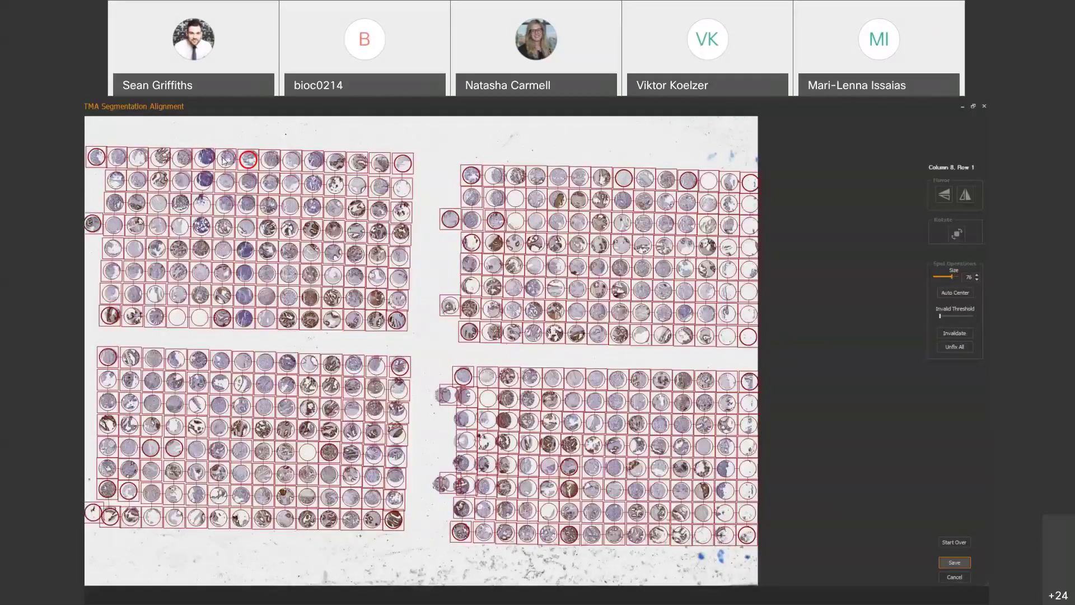
- Fine-tune the spots at Columns 7 and 8, Row 1 and Column 17, Row 11, and auto-center the spot grid
click(228, 160)
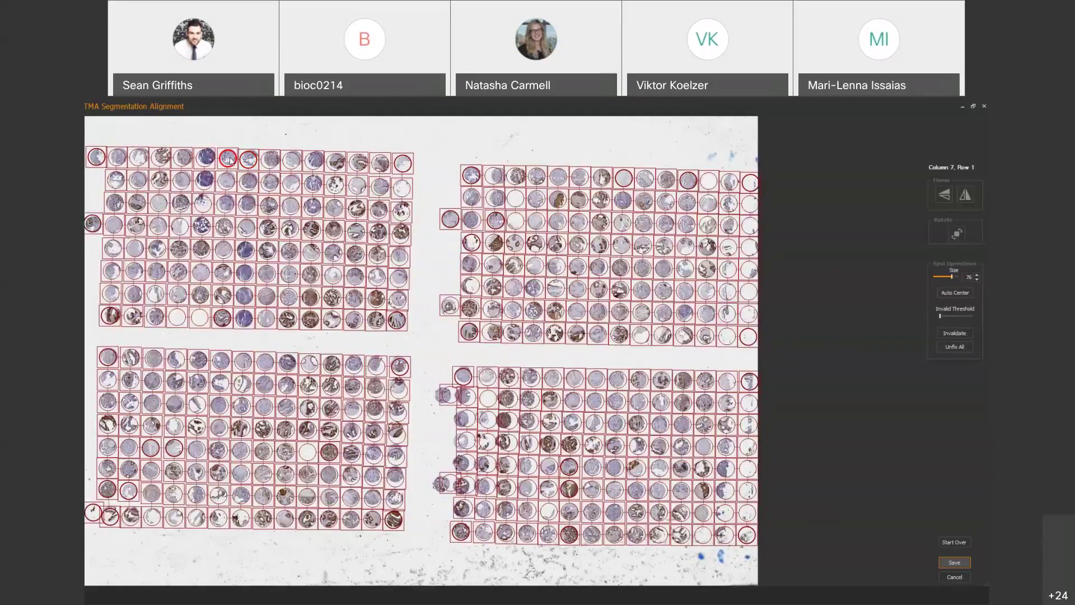
click(249, 161)
drag(249, 161, 251, 160)
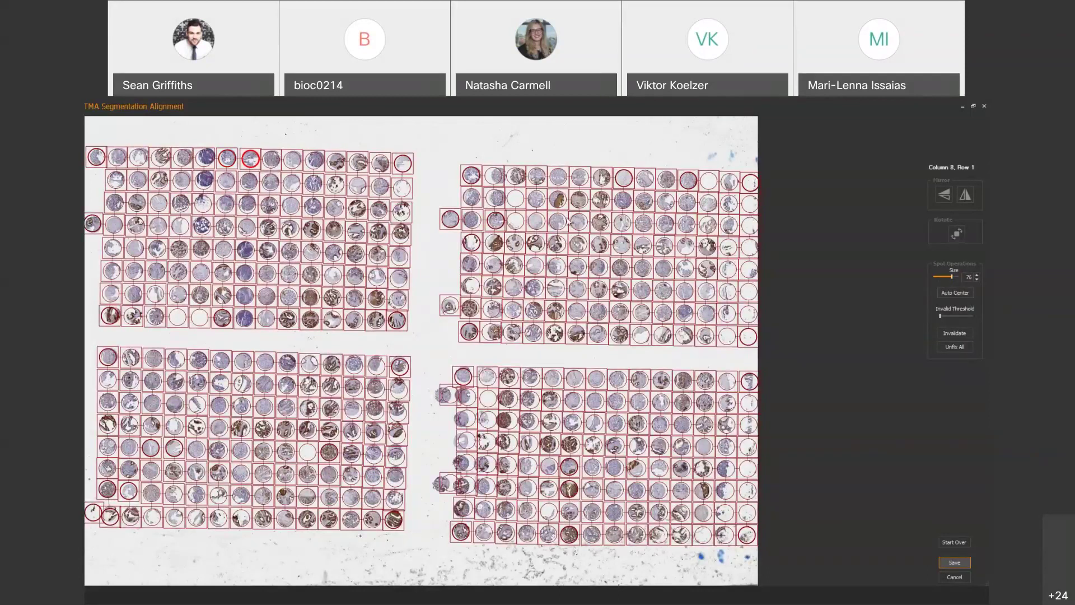
click(451, 402)
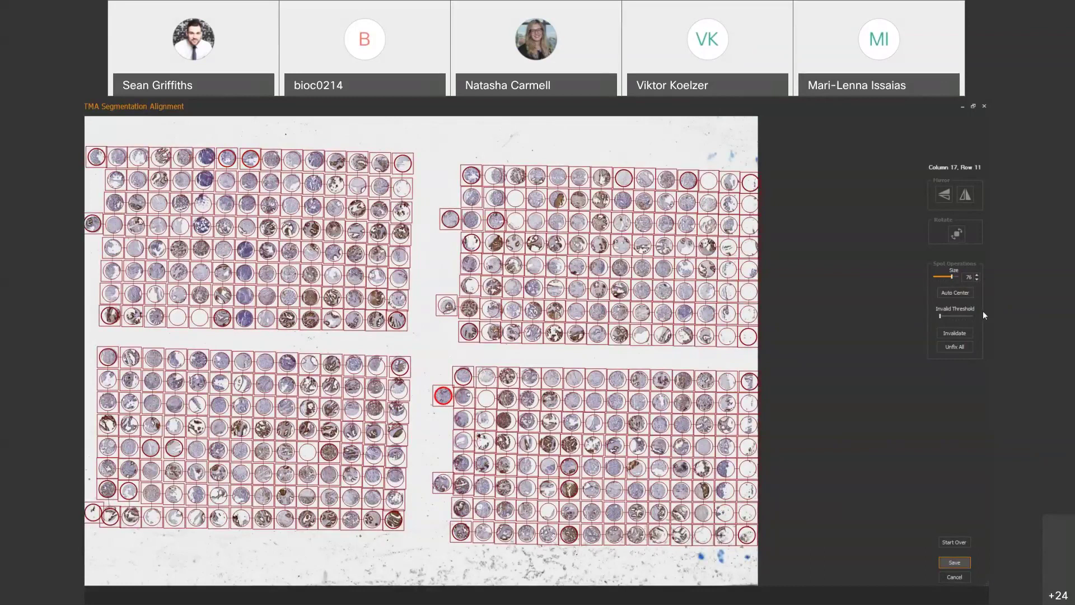
click(951, 293)
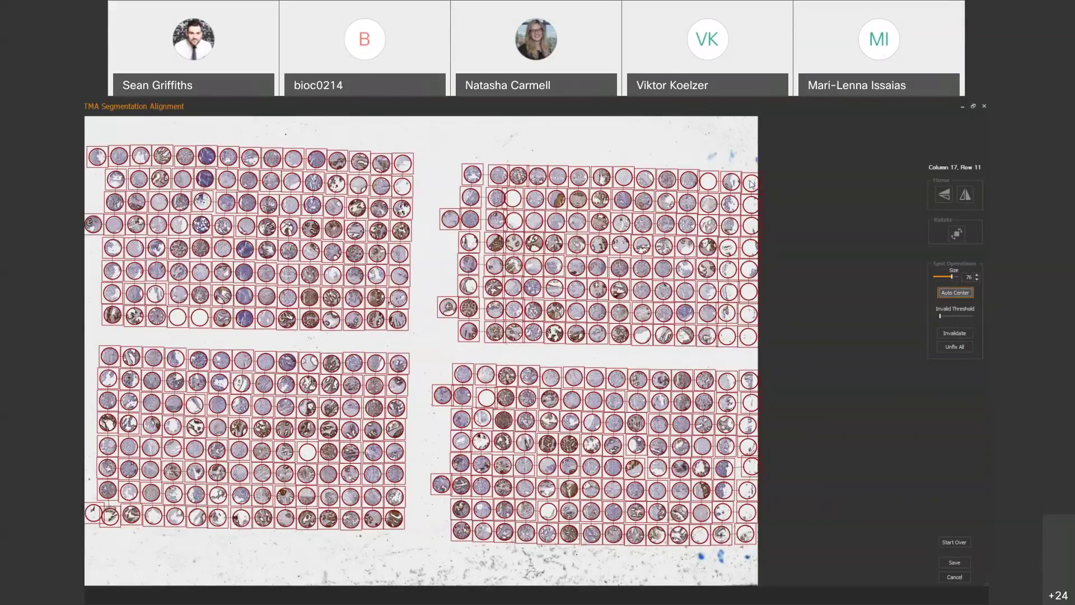
- Invalidate the empty spots using a slightly raised invalid threshold, and save the segmentation
click(709, 184)
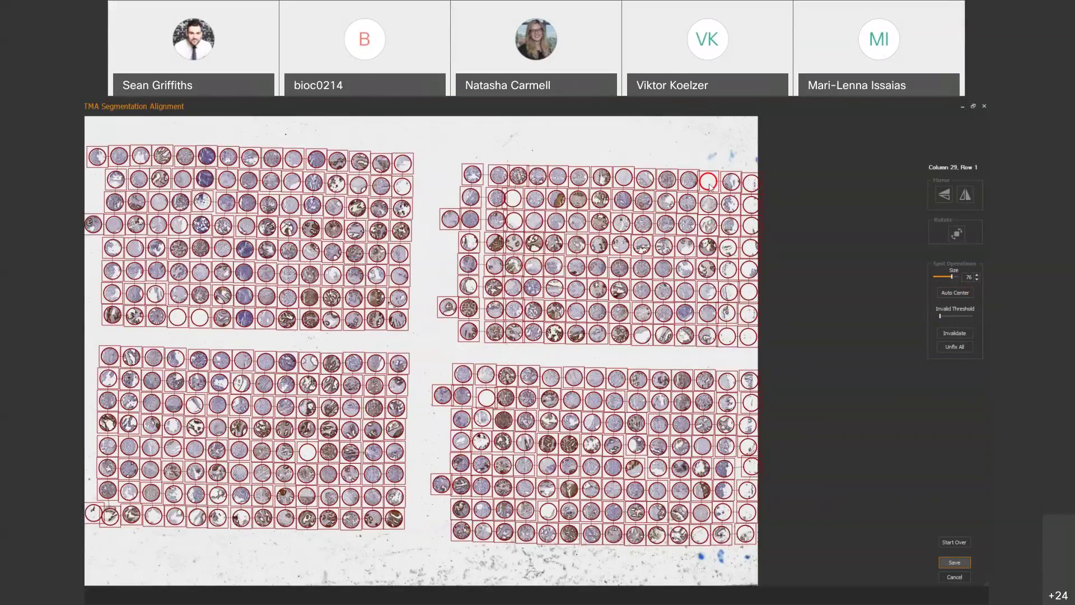
click(710, 186)
click(514, 200)
click(748, 337)
click(727, 339)
drag(940, 316, 943, 321)
drag(940, 315, 944, 317)
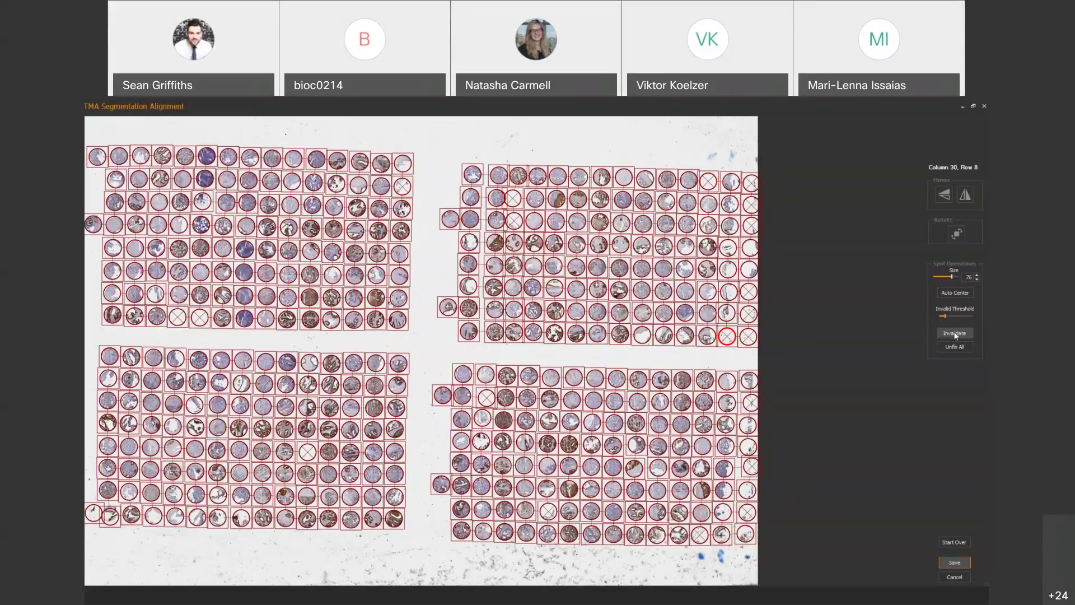
click(956, 348)
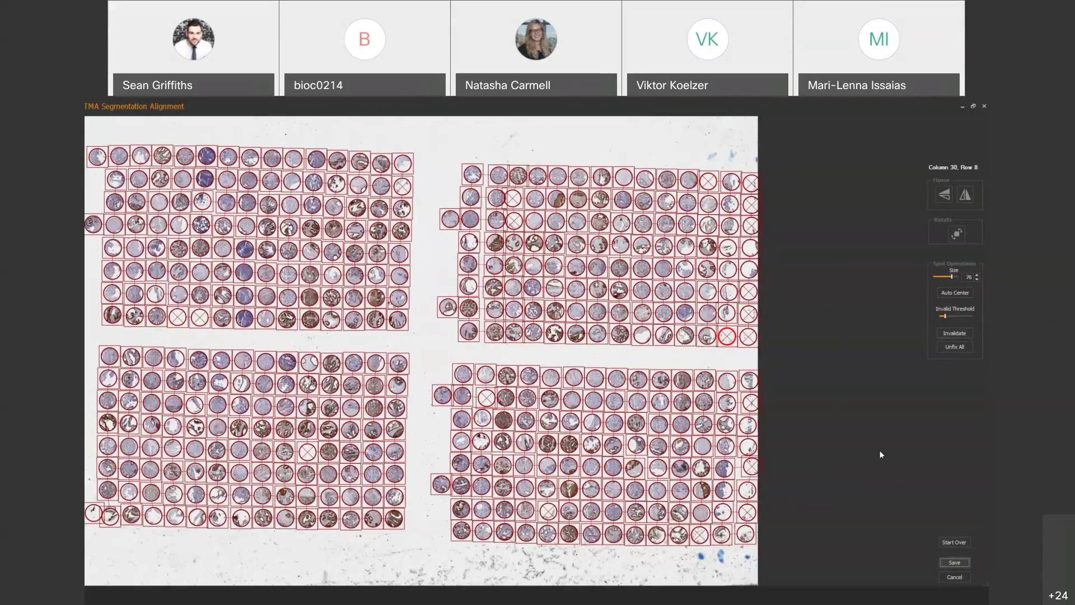
key(Return)
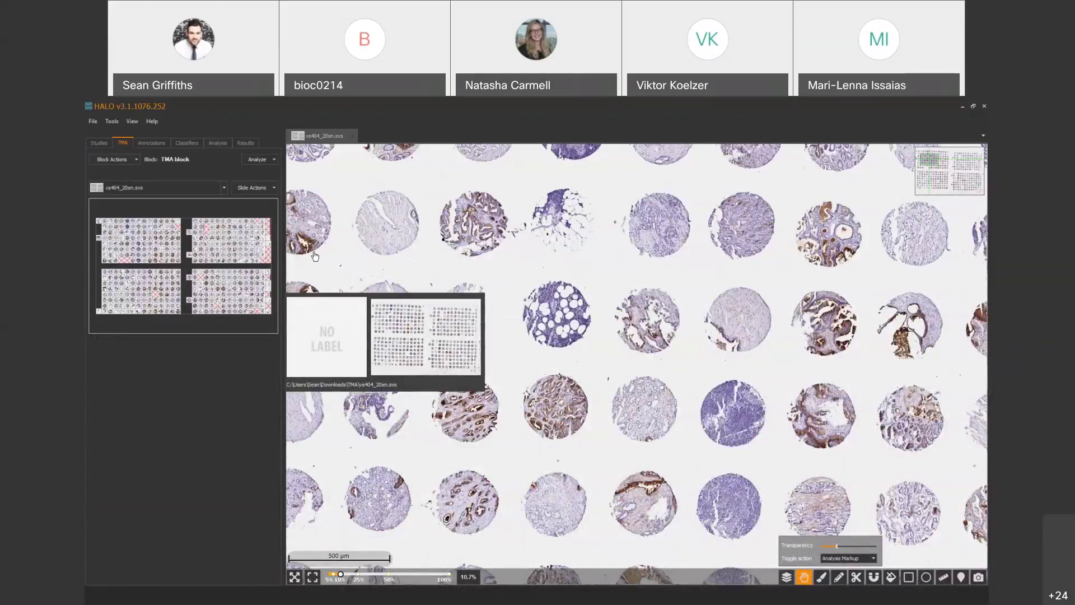
- Look over the segmented slide and open the core at Column 2, Row 1 from the block map
drag(99, 222, 115, 241)
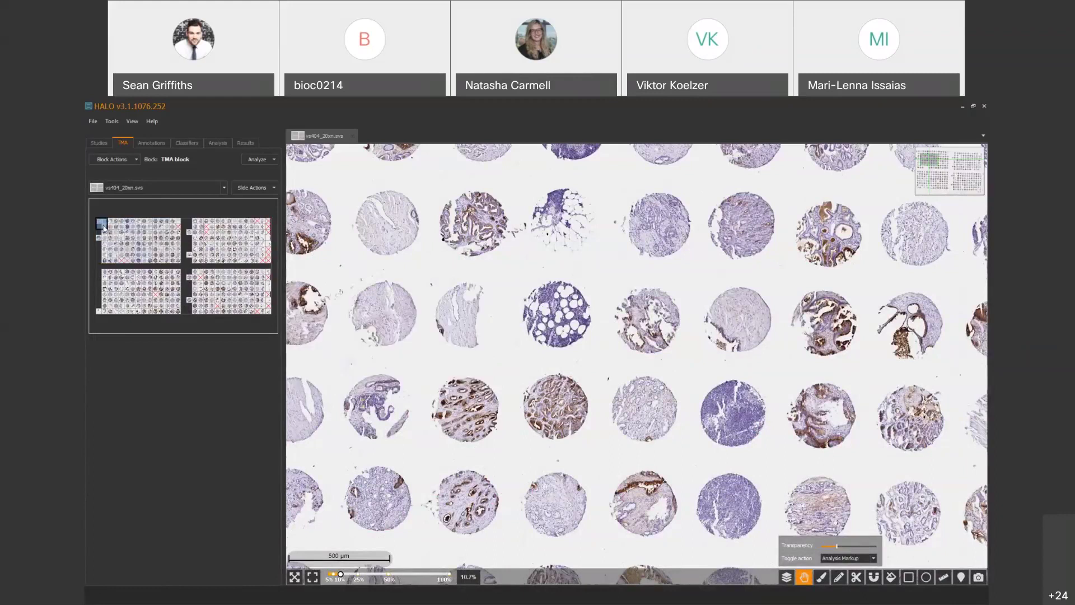
click(407, 256)
drag(473, 281, 336, 278)
scroll(333, 279, up, 1)
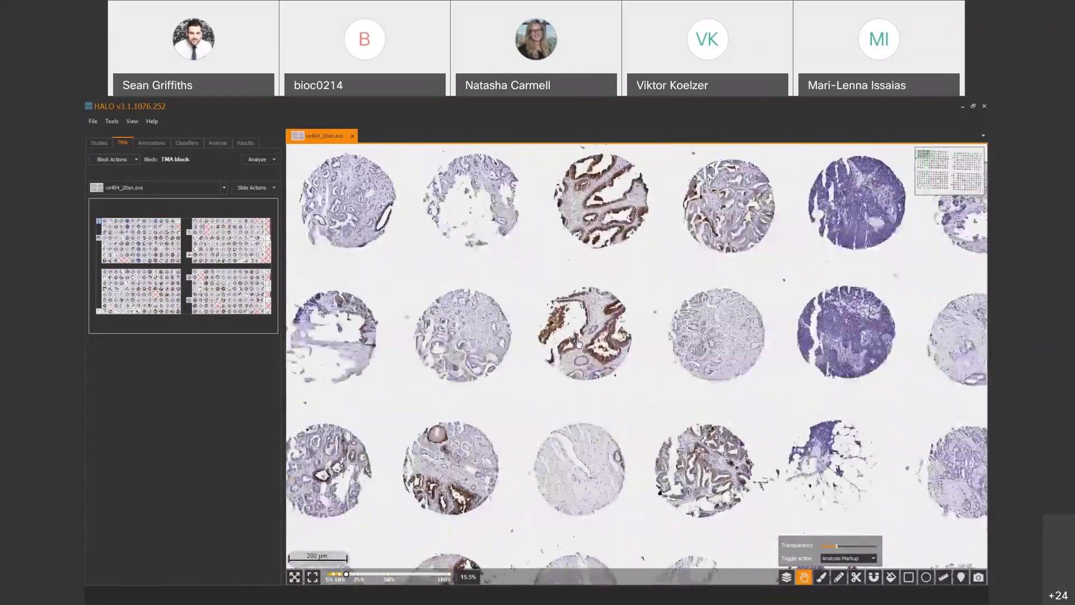
click(105, 222)
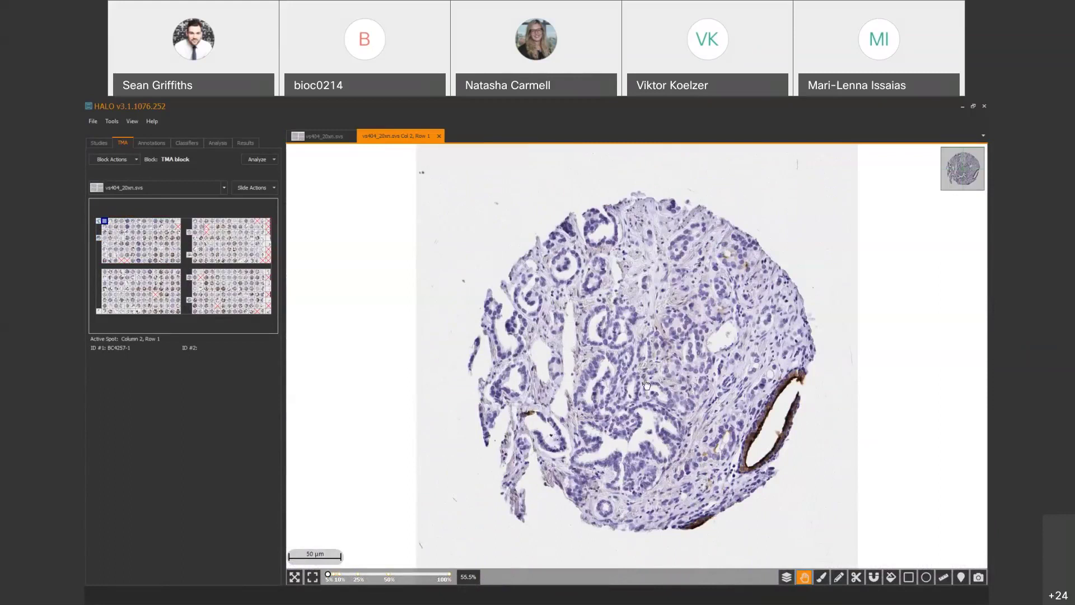
- Browse core by core through neighbouring cores in the first three rows and return to Column 2, Row 1
click(134, 264)
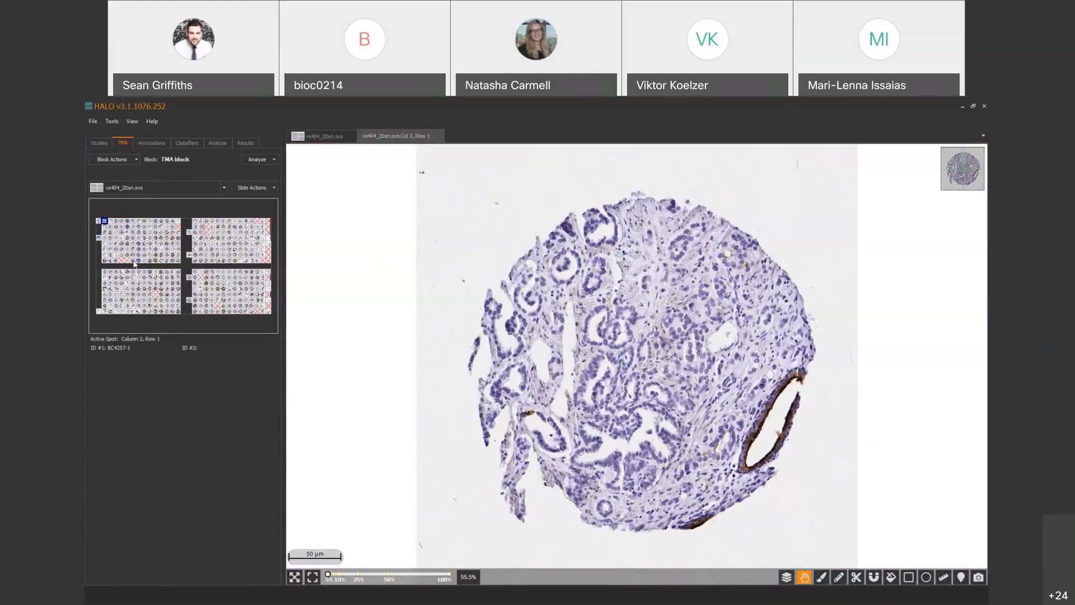
key(Right)
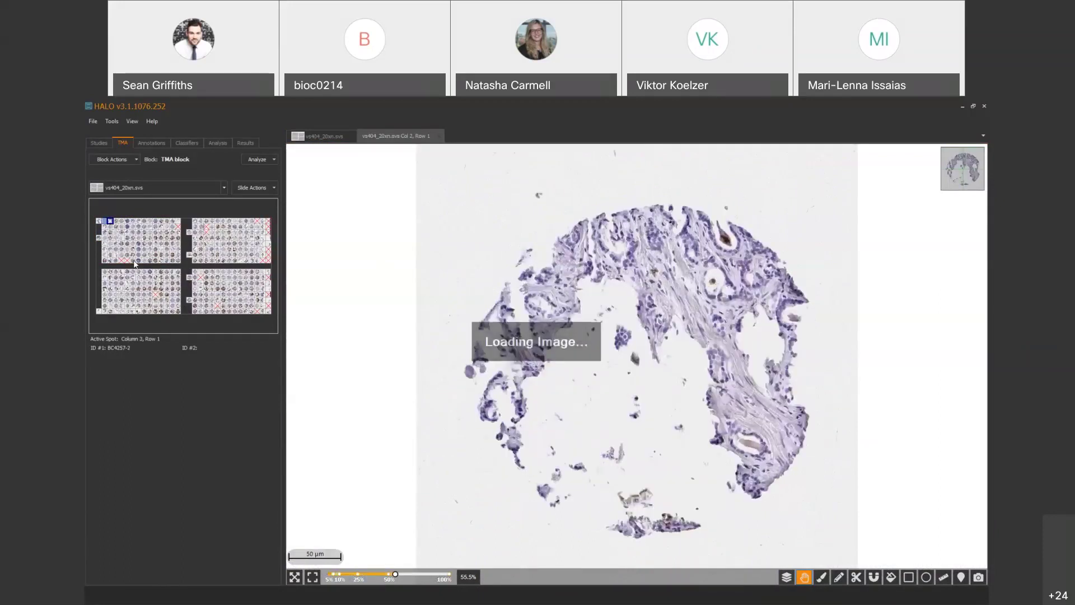
key(Right)
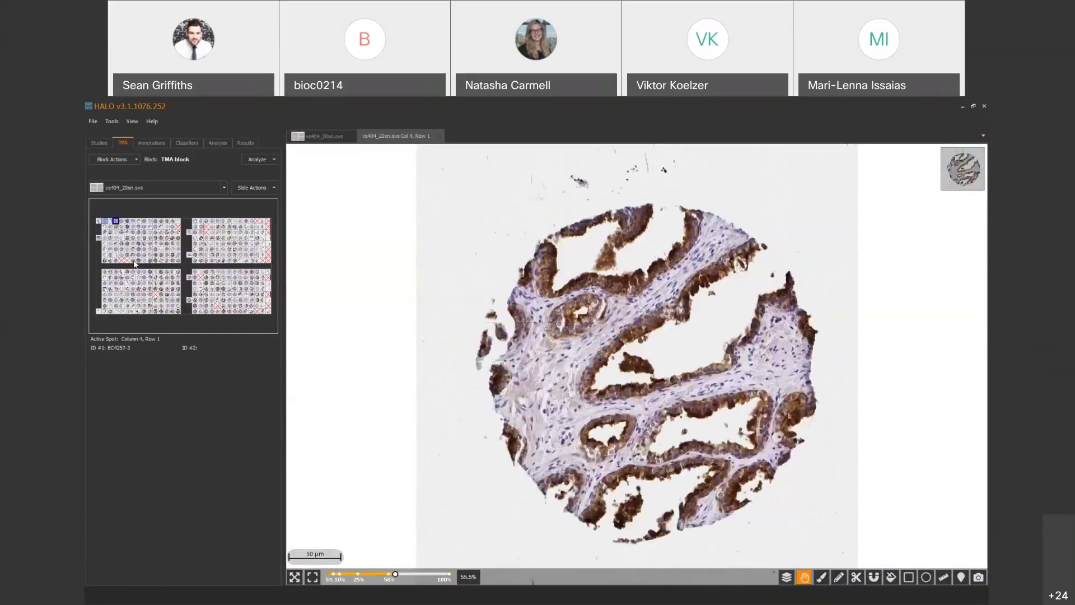
key(Right)
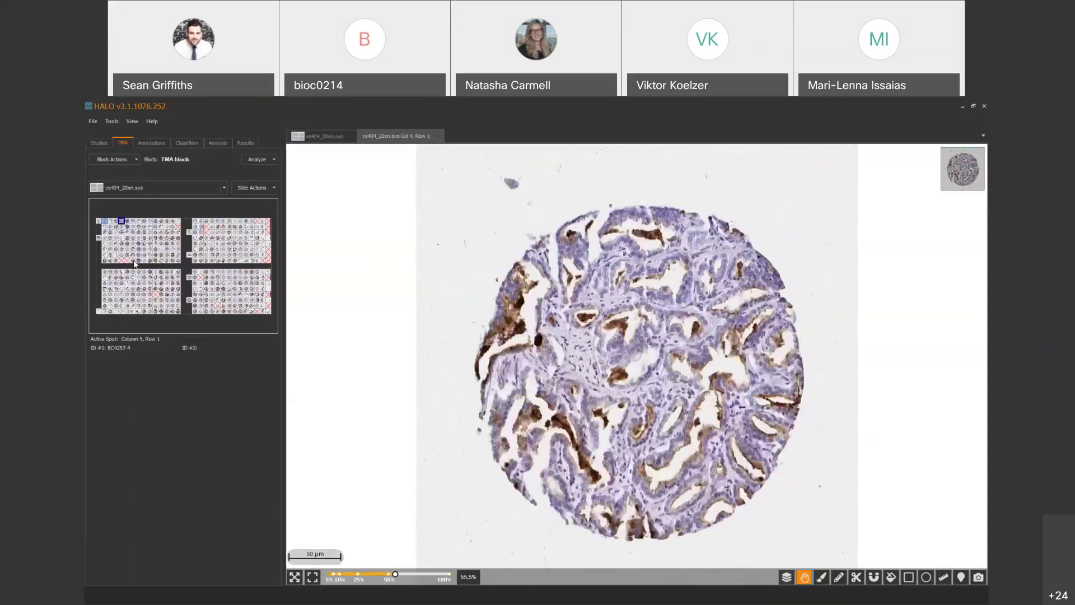
key(Right)
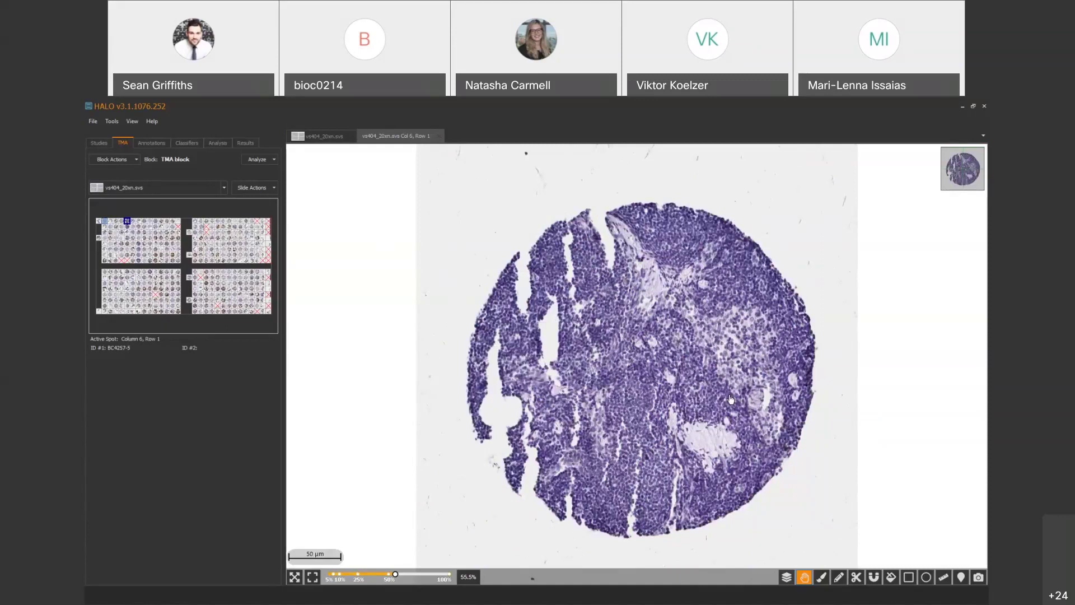
key(Right)
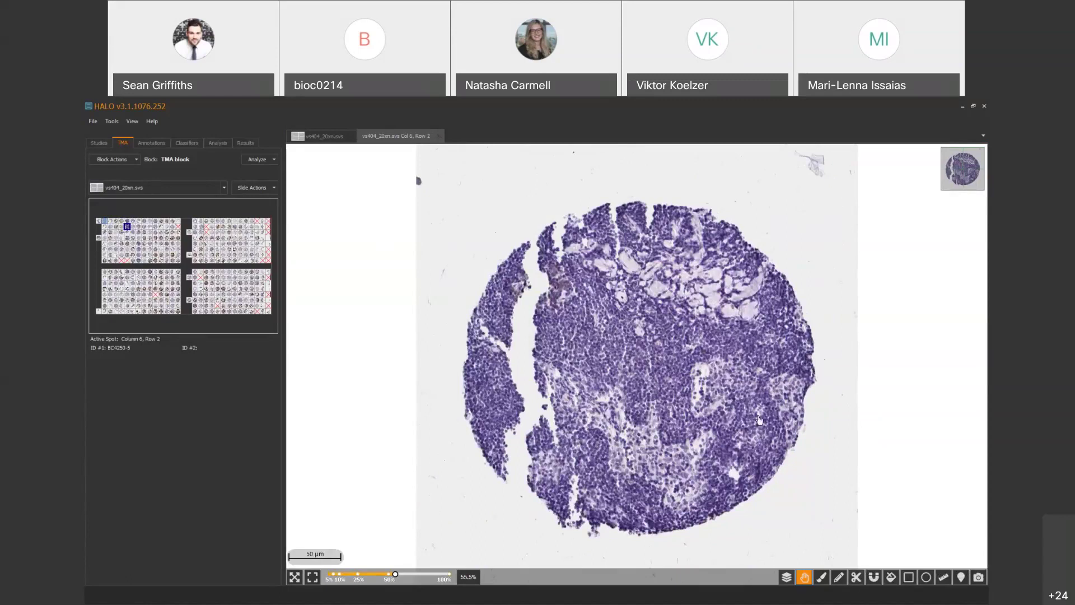
key(Down)
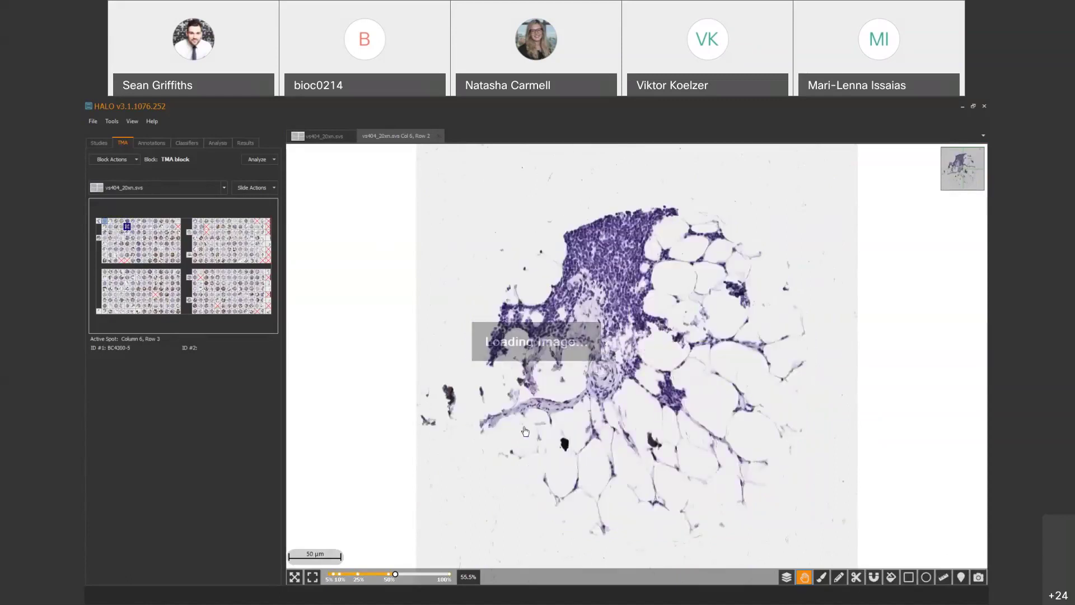
key(Up)
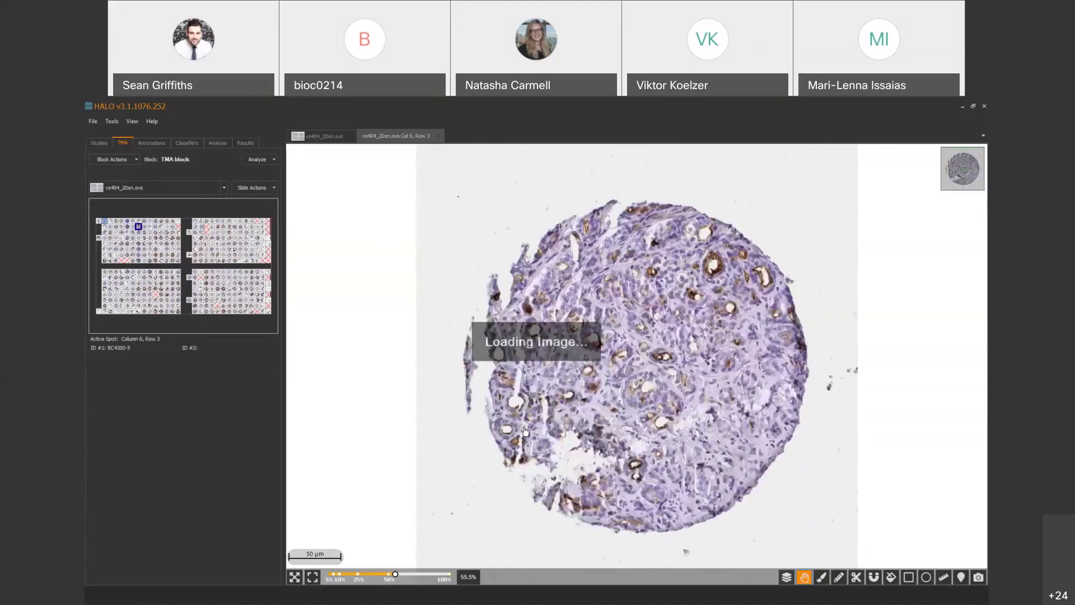
key(Down)
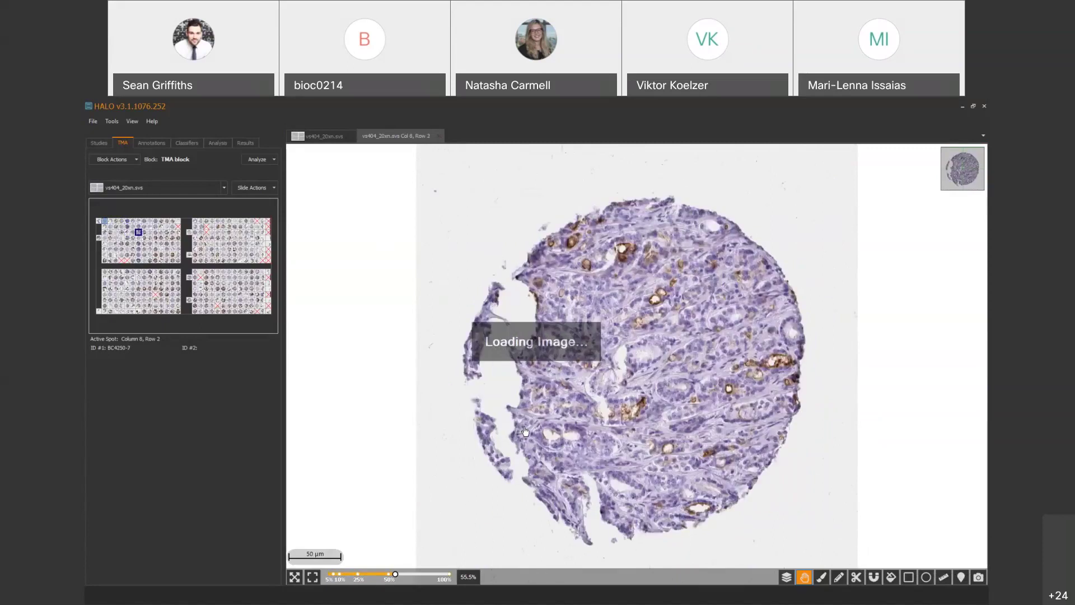
key(Left)
key(Left)
key(Down)
key(Up)
key(Left)
key(Left)
key(Up)
key(Left)
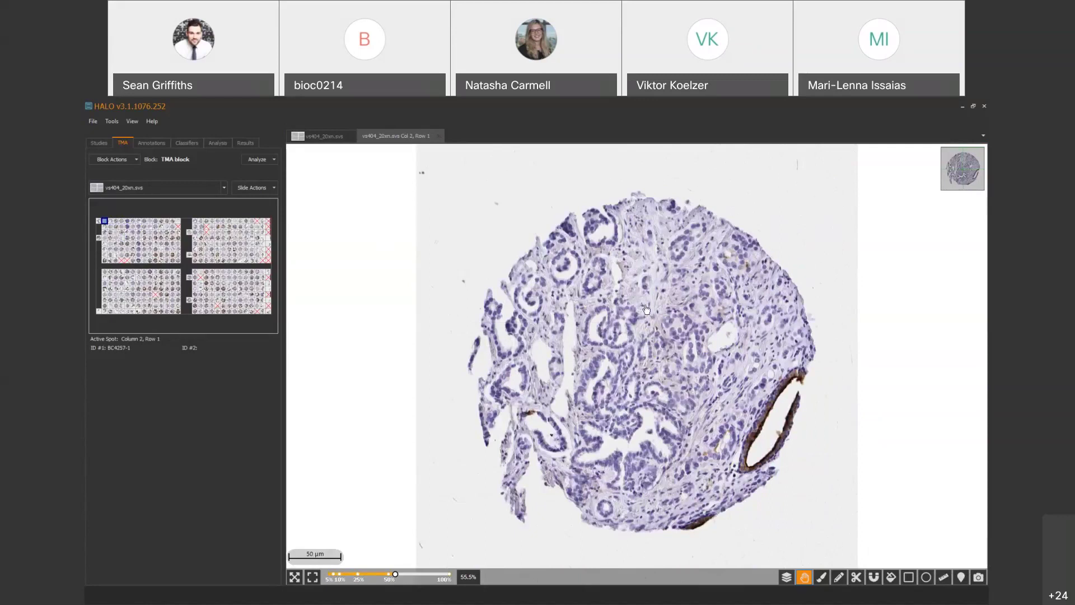
- Create a new scoring template for the slide named "TMA core score"
click(261, 188)
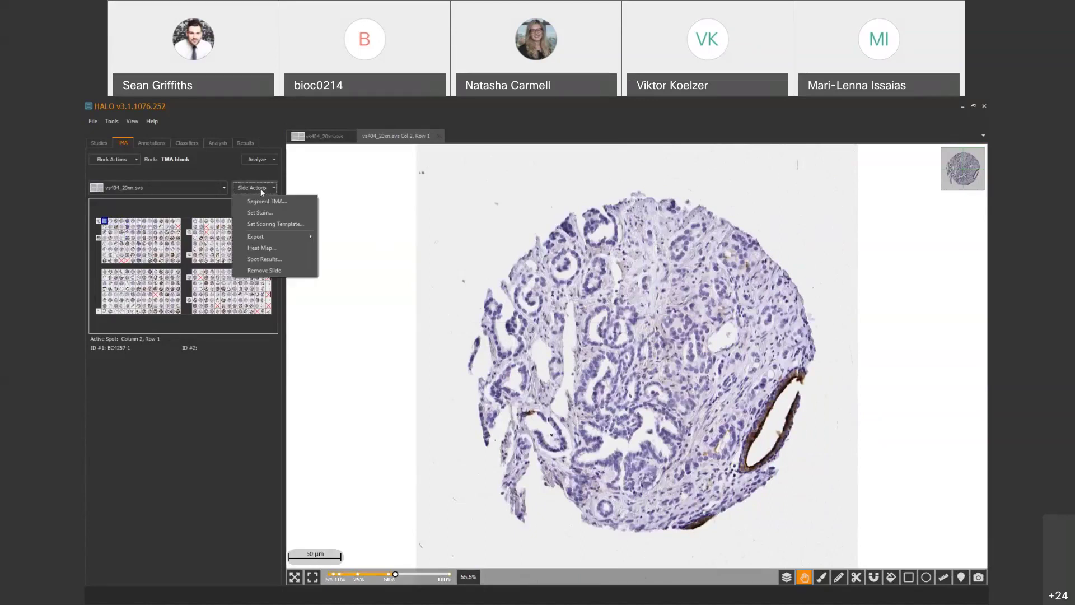
click(281, 223)
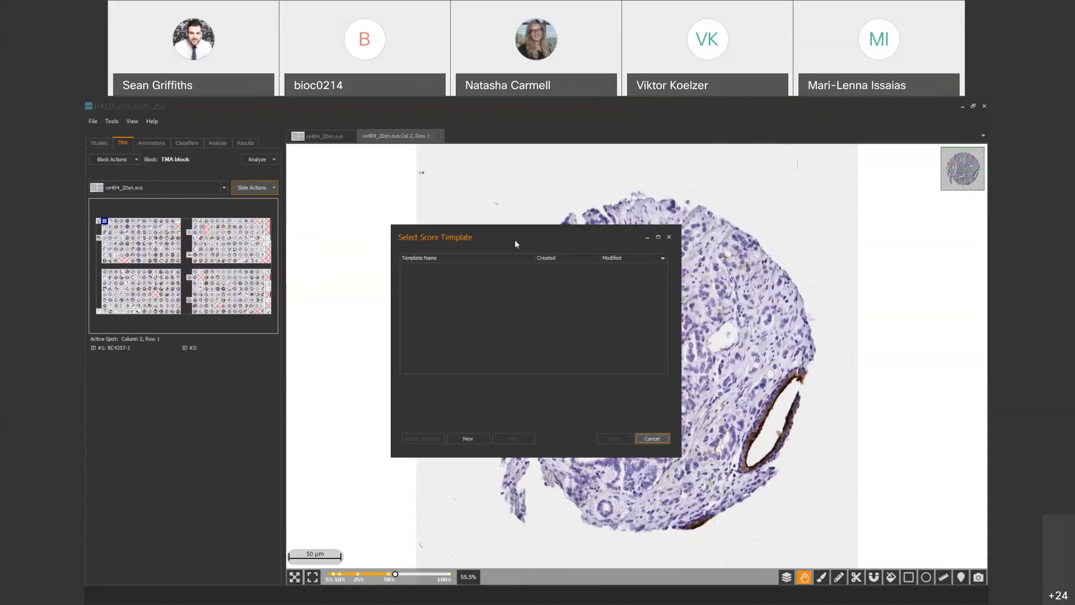
click(467, 438)
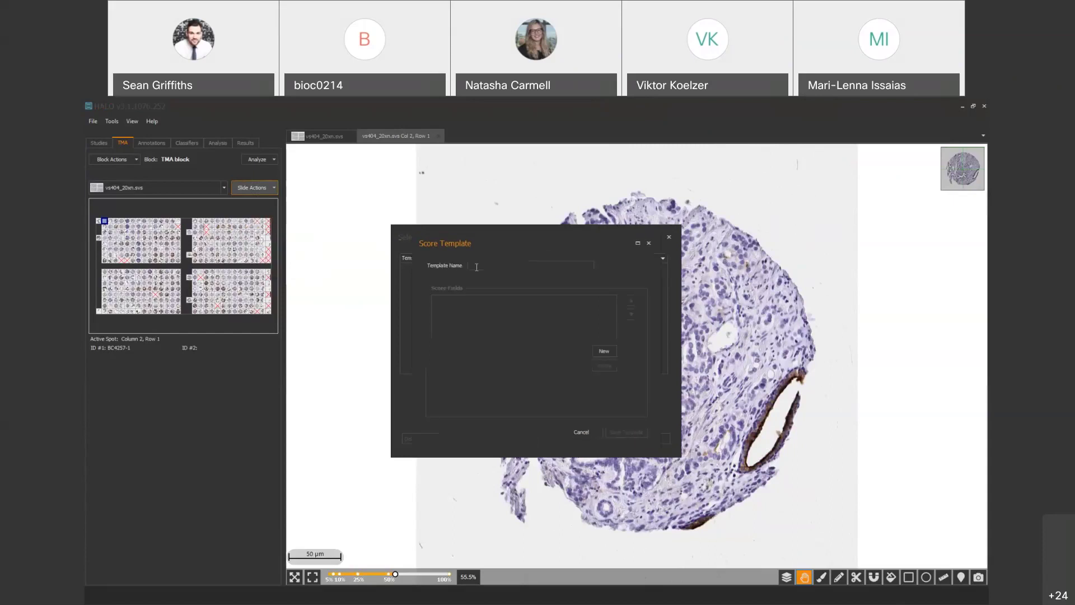
text(TMA core score)
- Add a field named Score with the list options 0;1;2;3;4, and save and assign the template to the slide
click(604, 351)
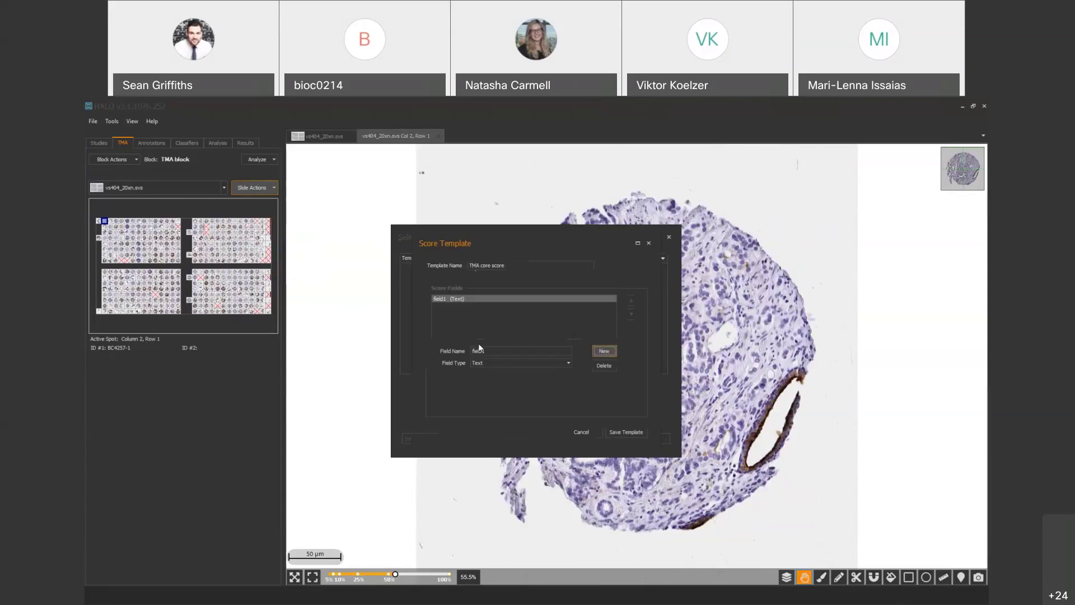
click(495, 363)
click(568, 364)
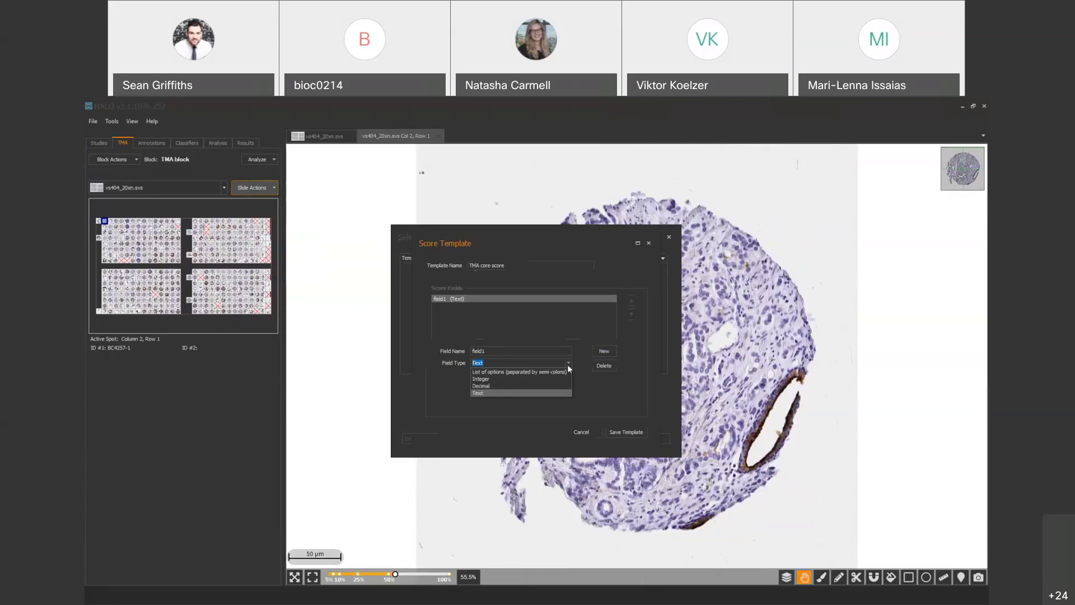
click(547, 371)
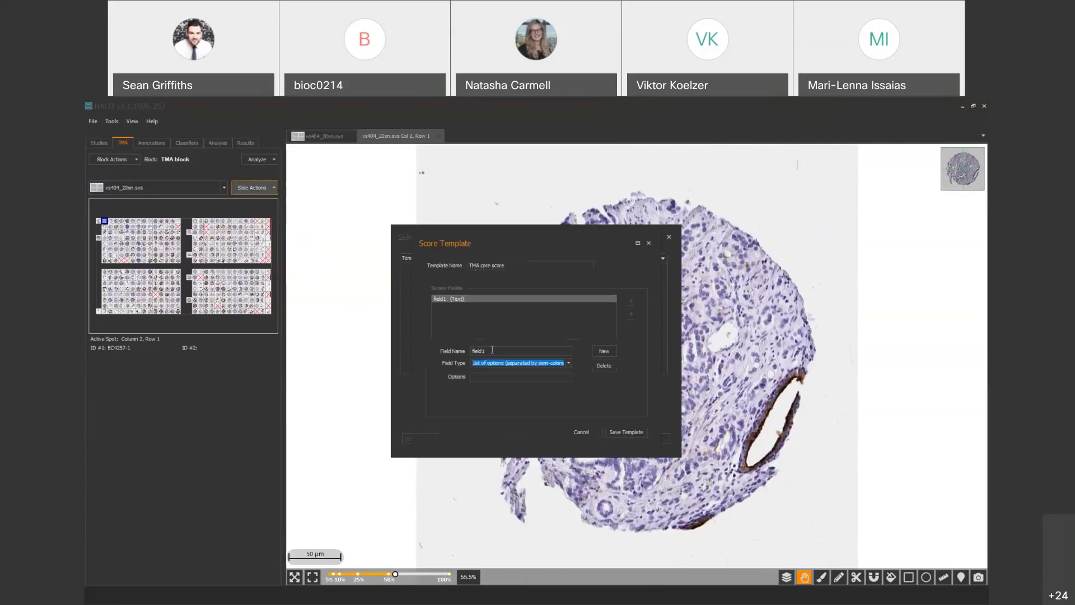
double_click(480, 351)
text(Sc)
click(480, 378)
text(0;10203)
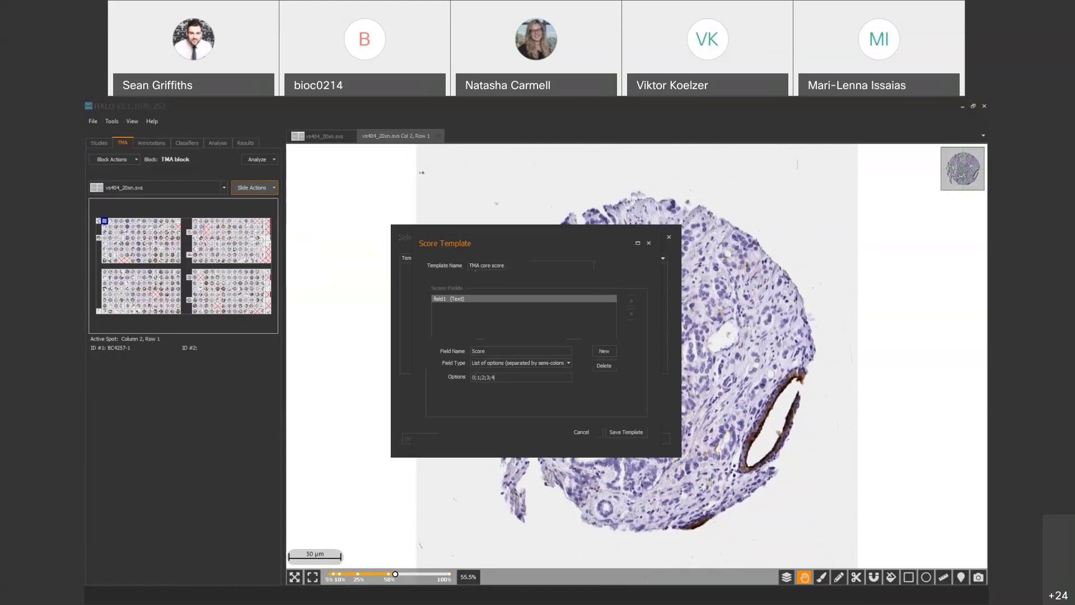
click(617, 431)
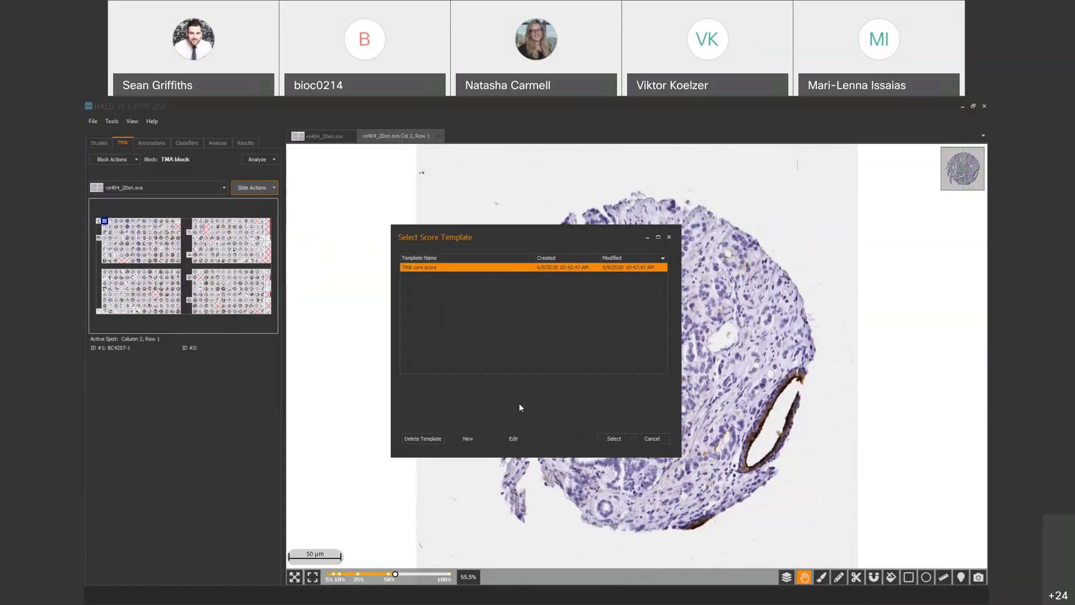
click(615, 440)
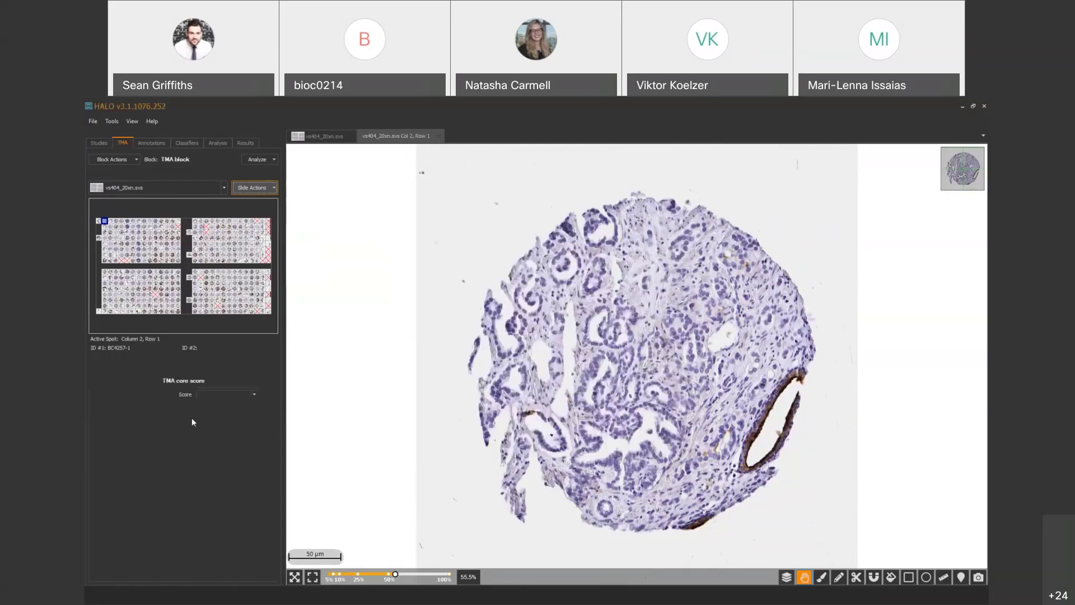
- Try out different scores, including 3, on the core at Column 2, Row 1
click(252, 394)
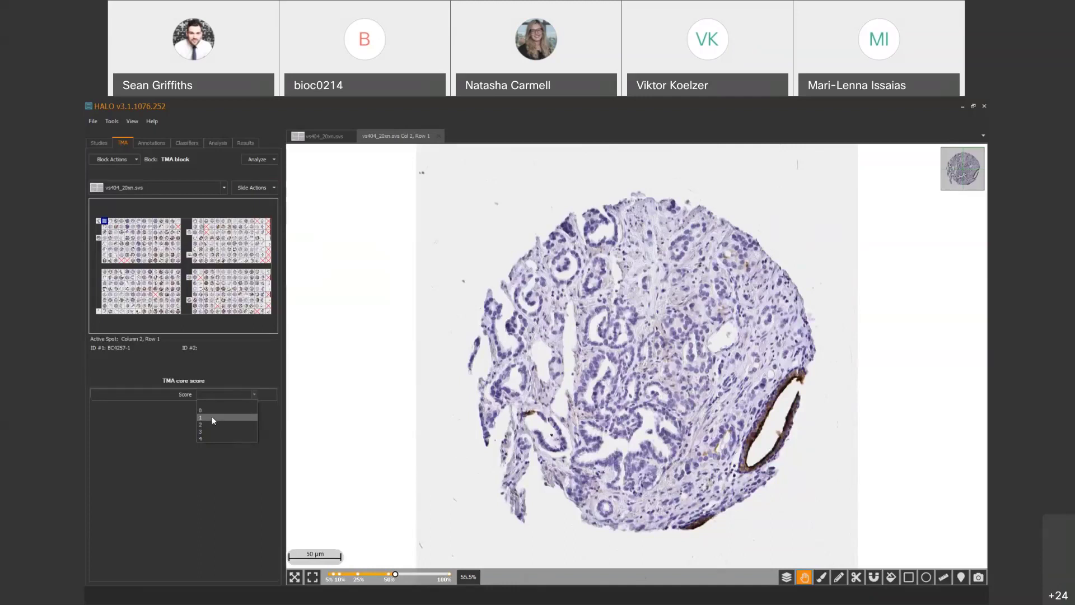
click(210, 417)
click(224, 422)
click(254, 395)
click(229, 431)
click(241, 395)
click(222, 438)
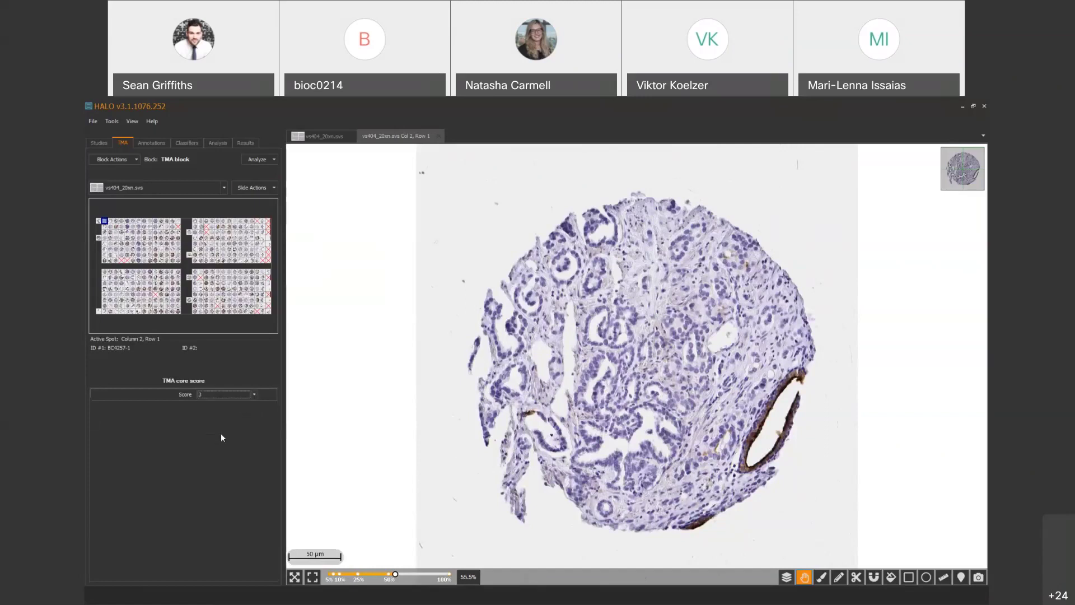
- Set the score to 1 for the core at Column 2, Row 1 and to 0 for Column 3, Row 1
click(224, 394)
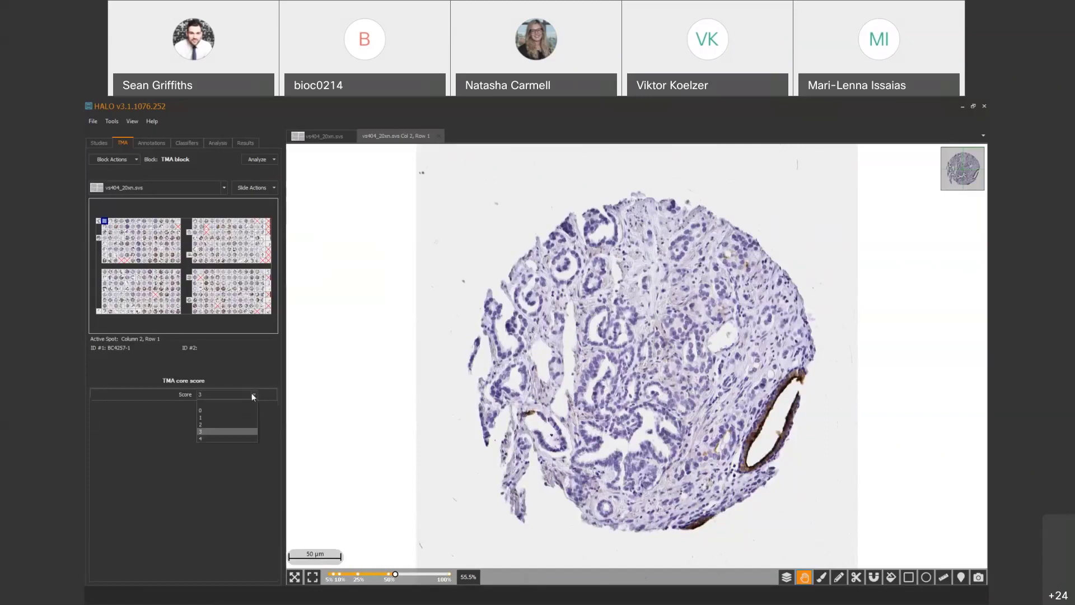
click(230, 418)
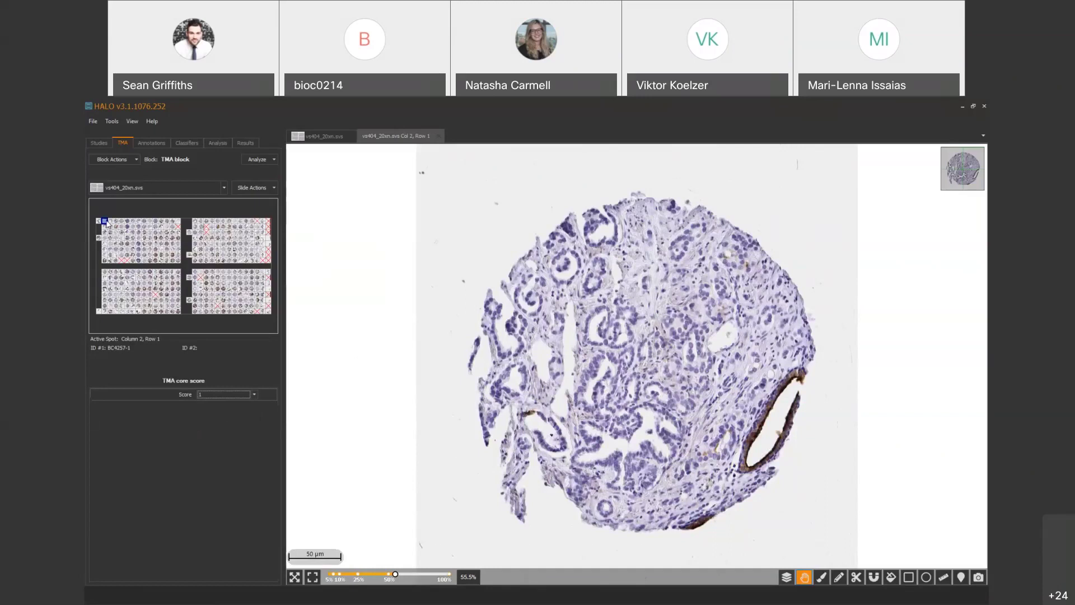
click(109, 221)
click(254, 394)
click(119, 229)
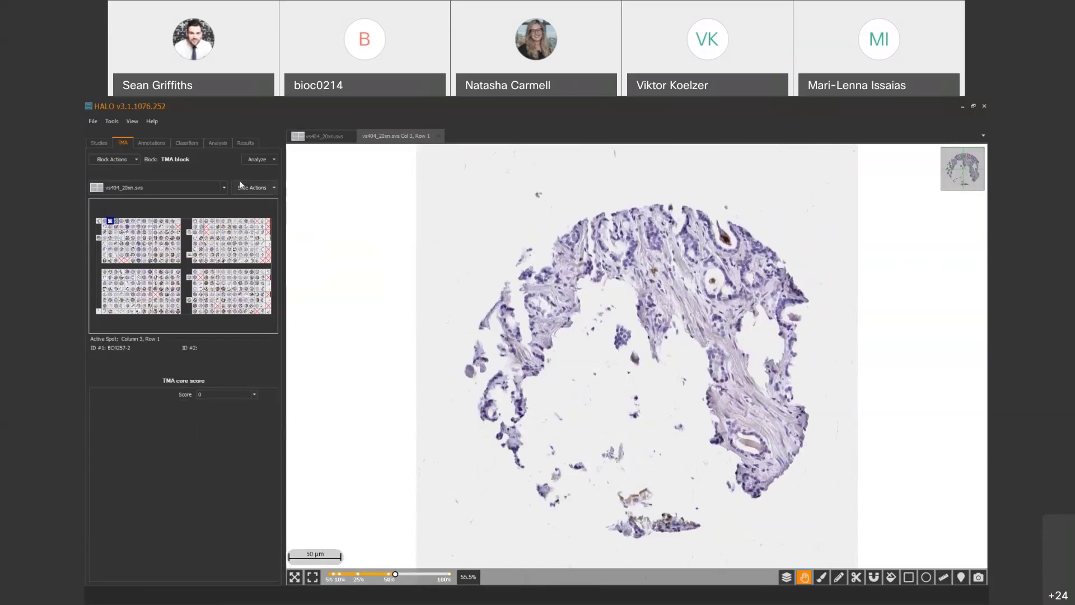
- Look at the stain description setting for the slide without entering a stain
click(256, 188)
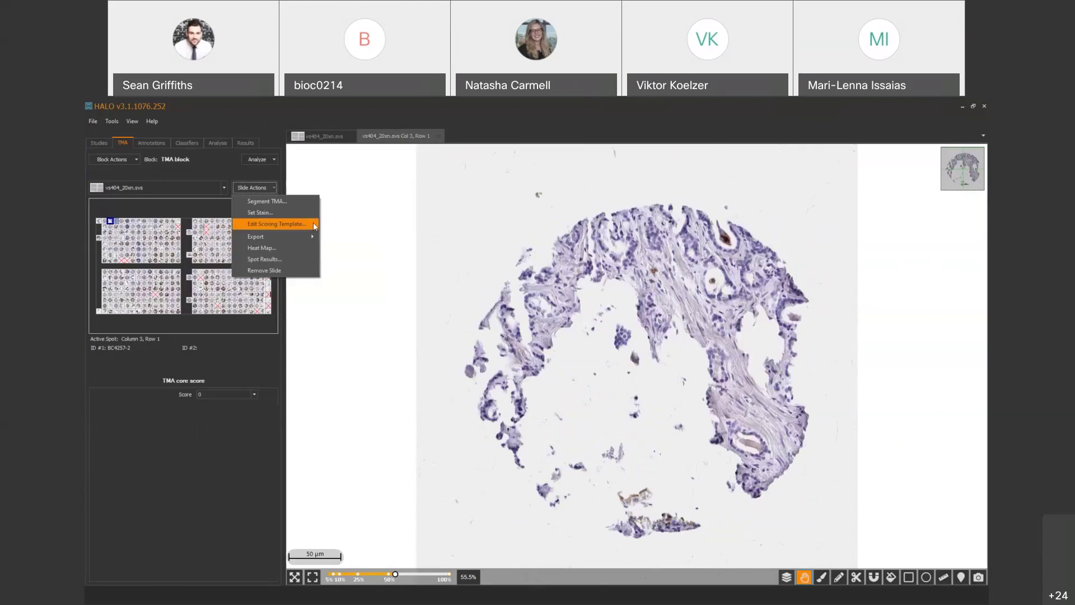
click(167, 166)
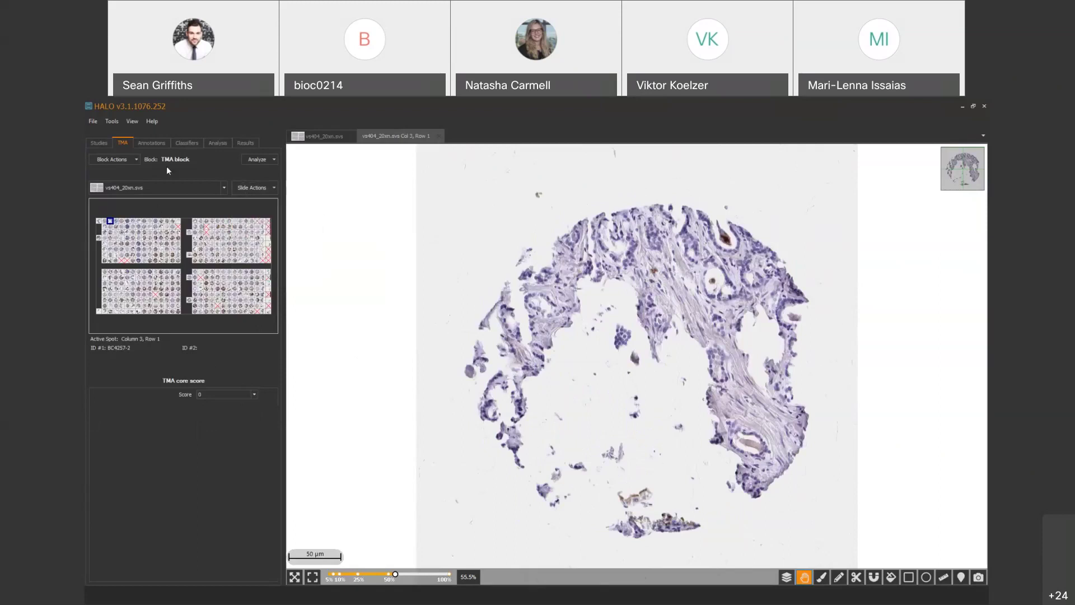
click(257, 187)
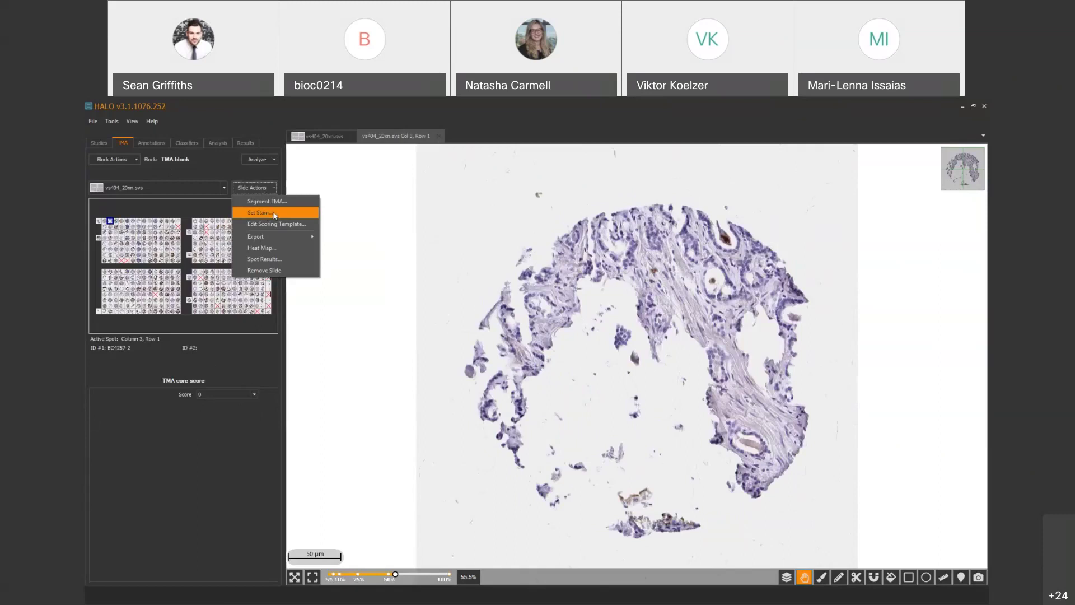
click(273, 211)
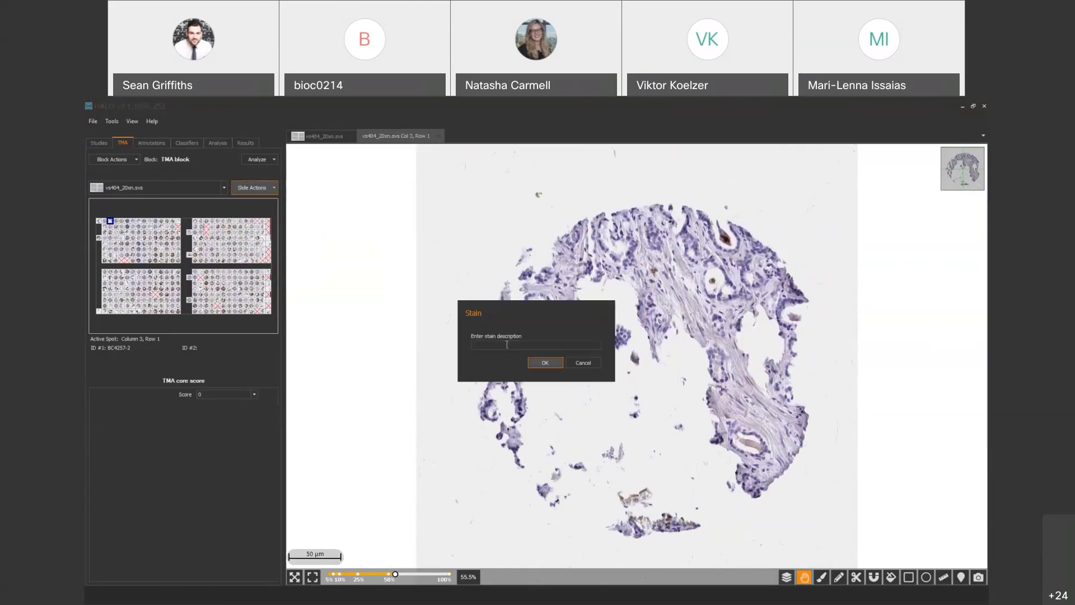
click(582, 362)
- View the slide's TMA heat map, check its available analysis and result choices, and close it
click(248, 189)
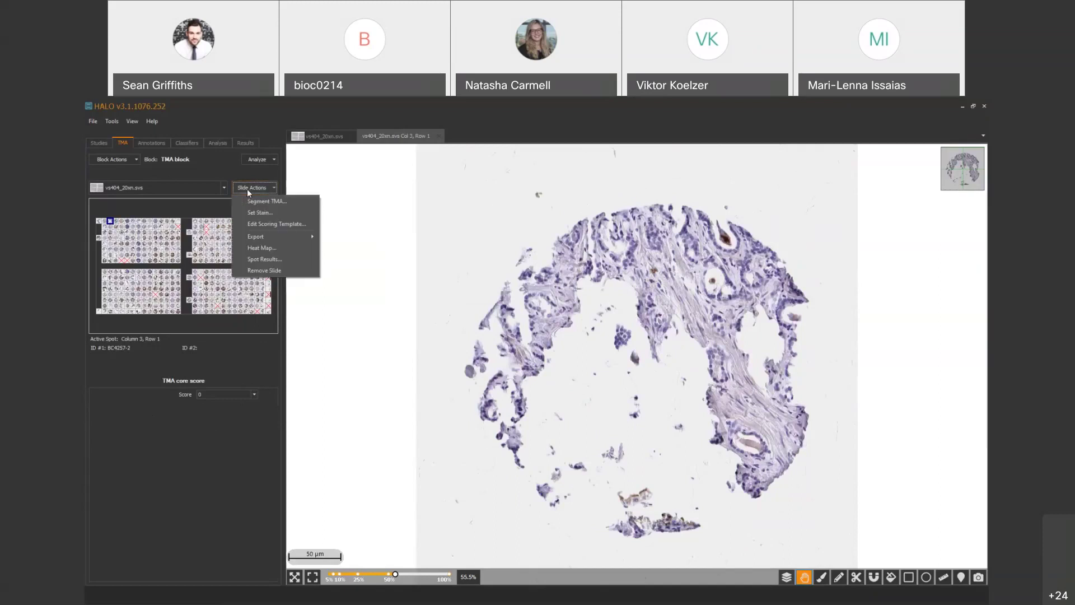
click(258, 248)
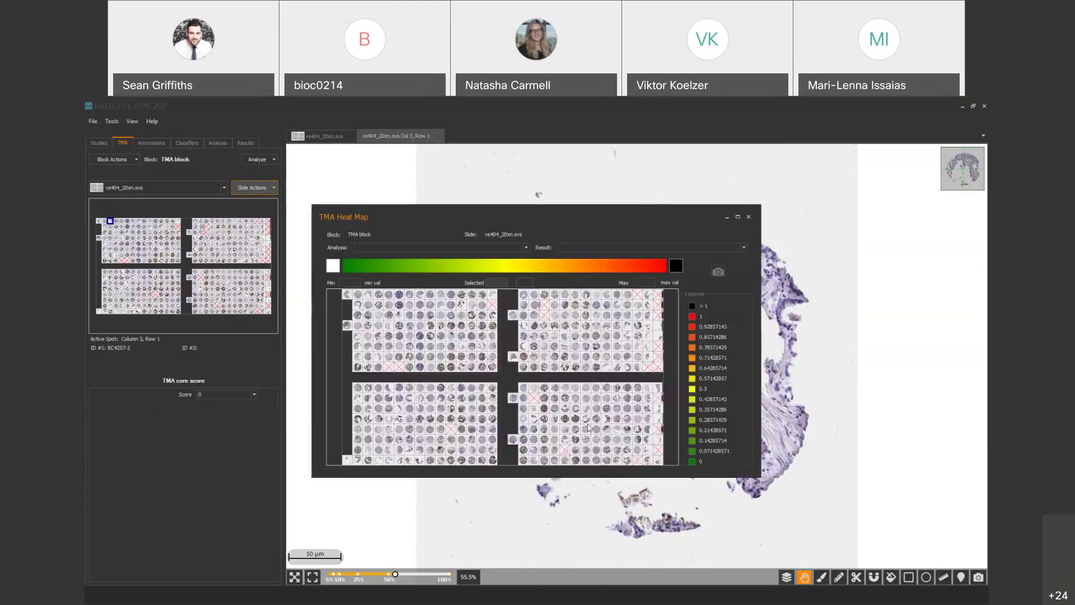
click(521, 247)
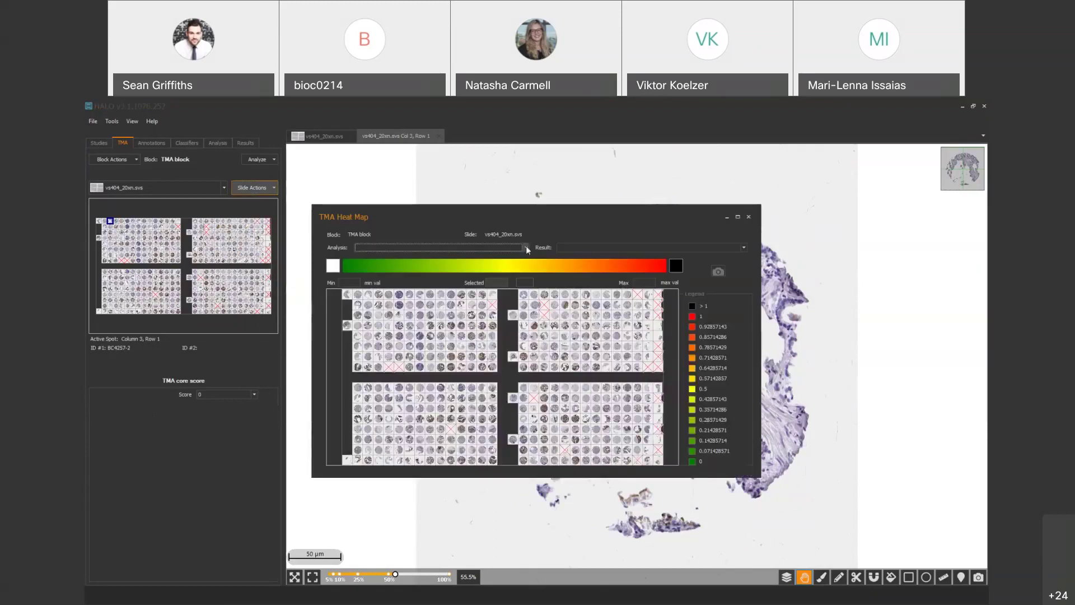
click(741, 249)
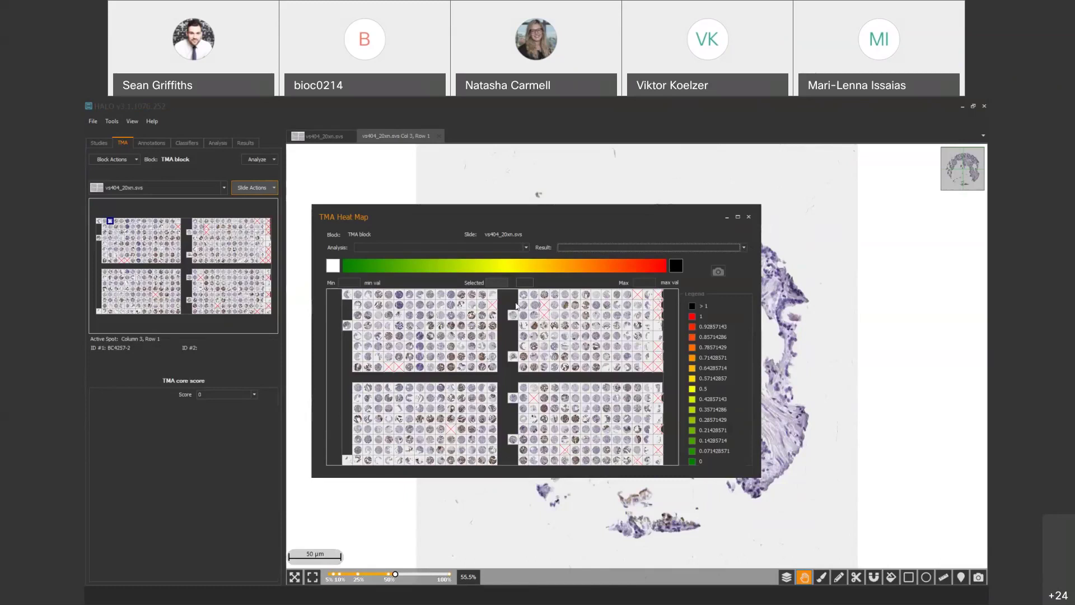
click(749, 217)
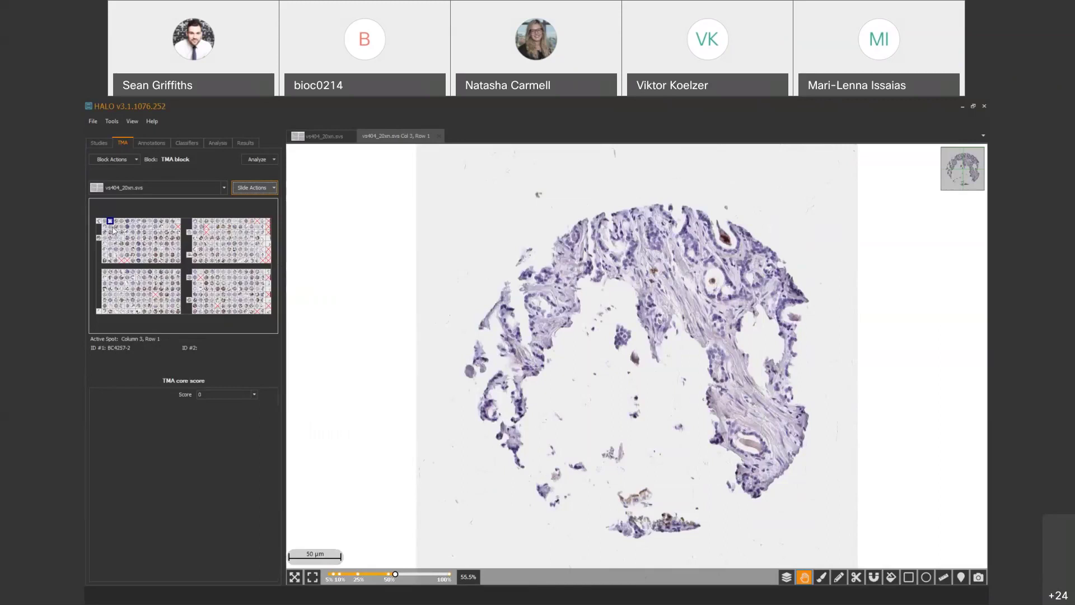
- Select all spots in the upper-left core block and set up their analysis with the Area Quantification v2.1.7 CRUK Oxford settings from the TMA study
drag(103, 224, 179, 264)
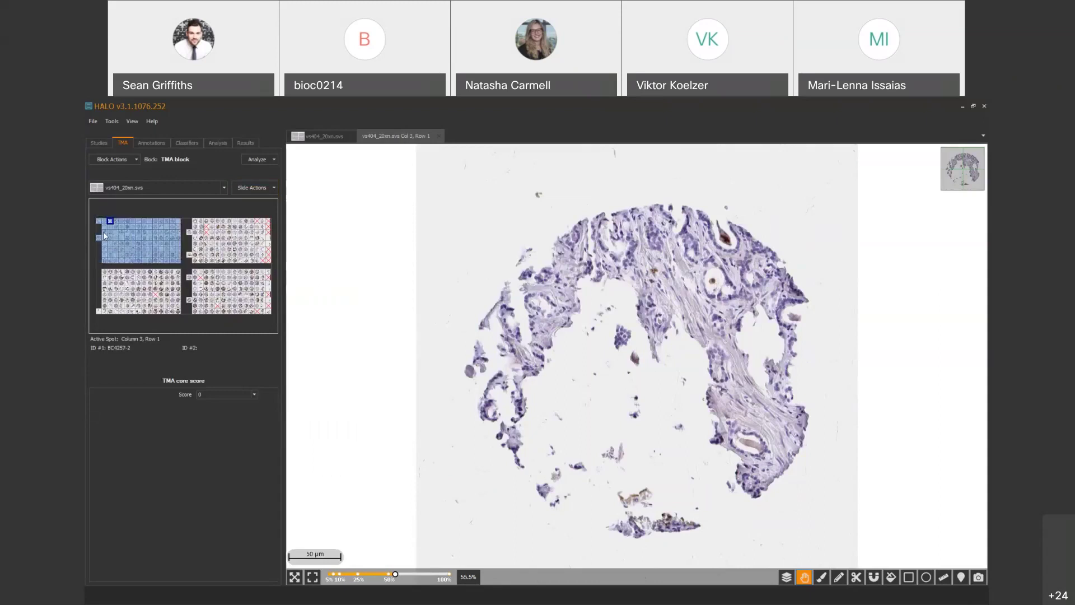
click(259, 161)
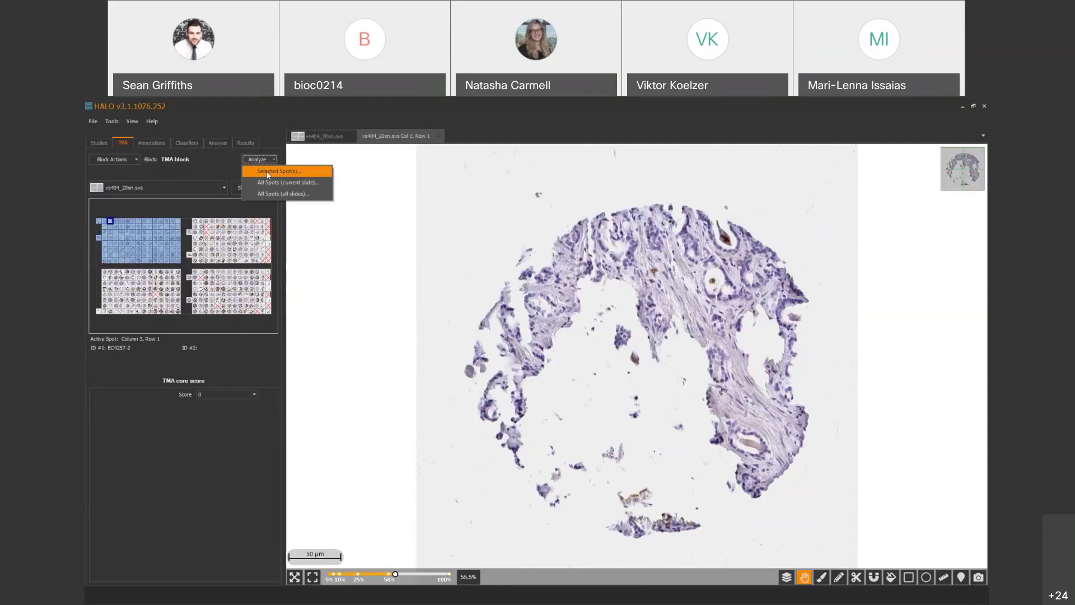
click(268, 172)
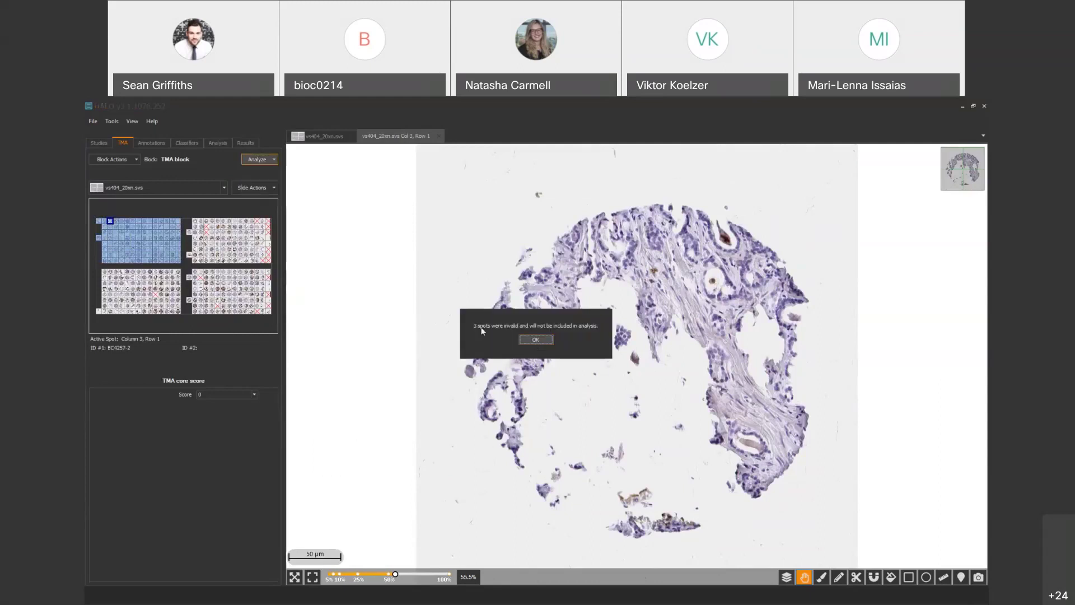
click(534, 339)
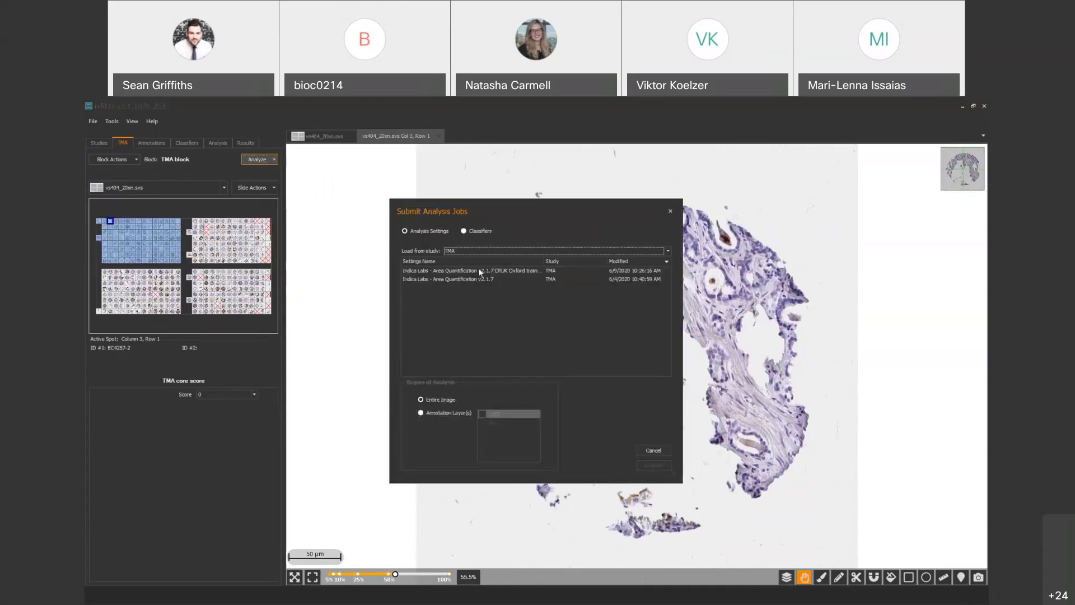
click(474, 271)
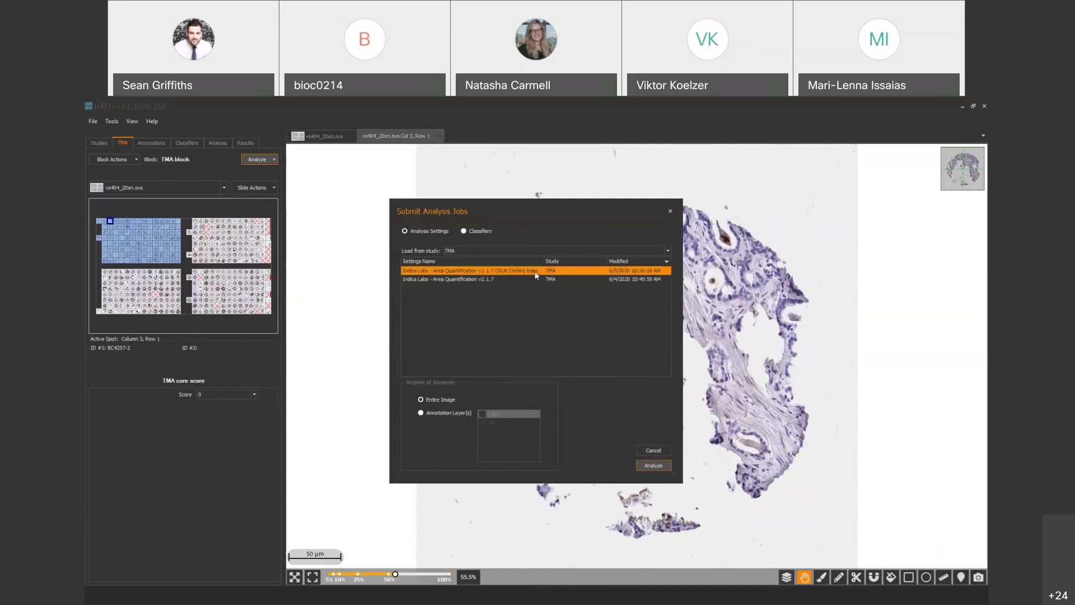
- Submit the analysis with the Indica Labs - Area Quantification v2.1.7 CRUK Oxford training 09.06.20 settings on the entire image
drag(544, 261, 587, 261)
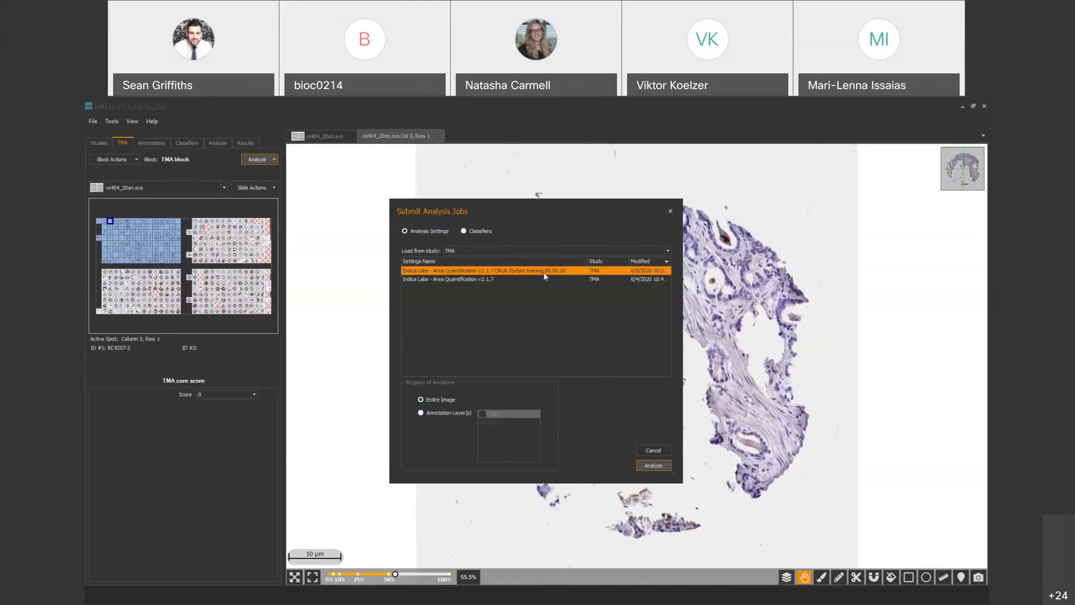
click(651, 465)
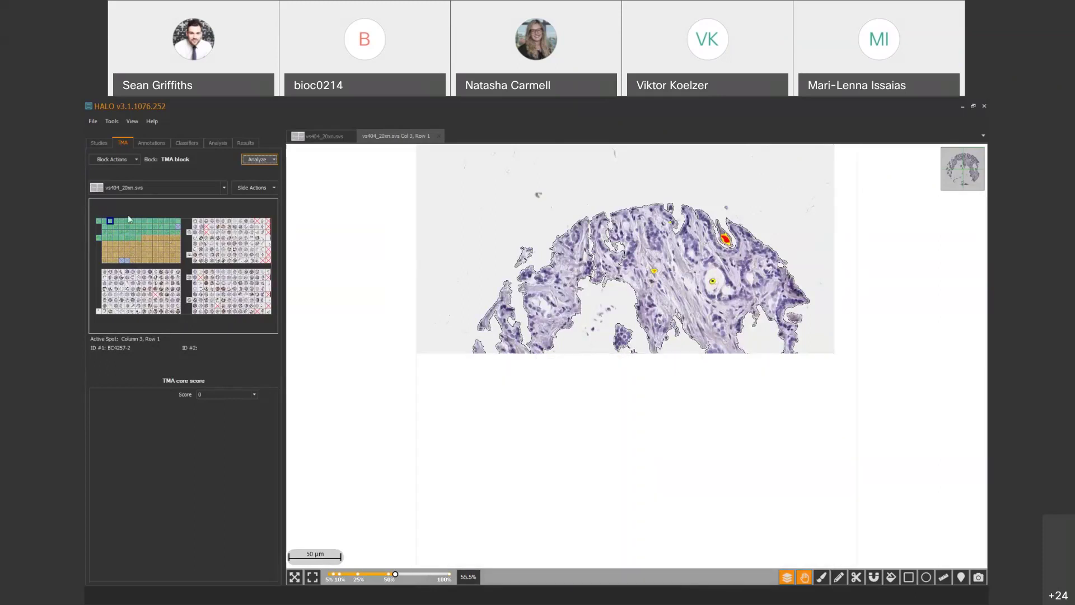
- View the slide's TMA heat map for the DAB Area (µm²) result, and close it
click(260, 189)
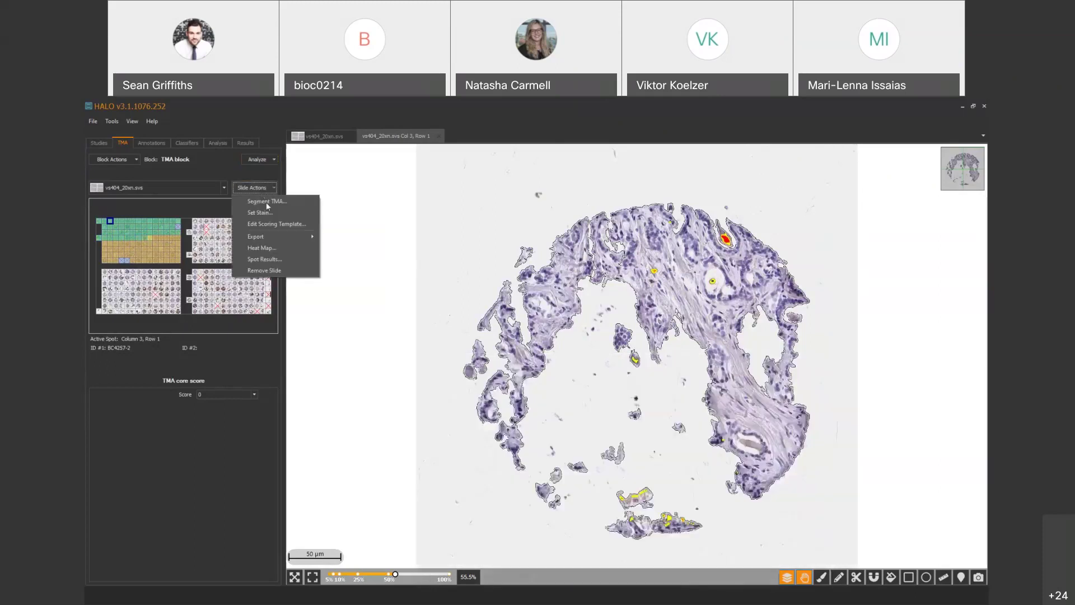
click(273, 247)
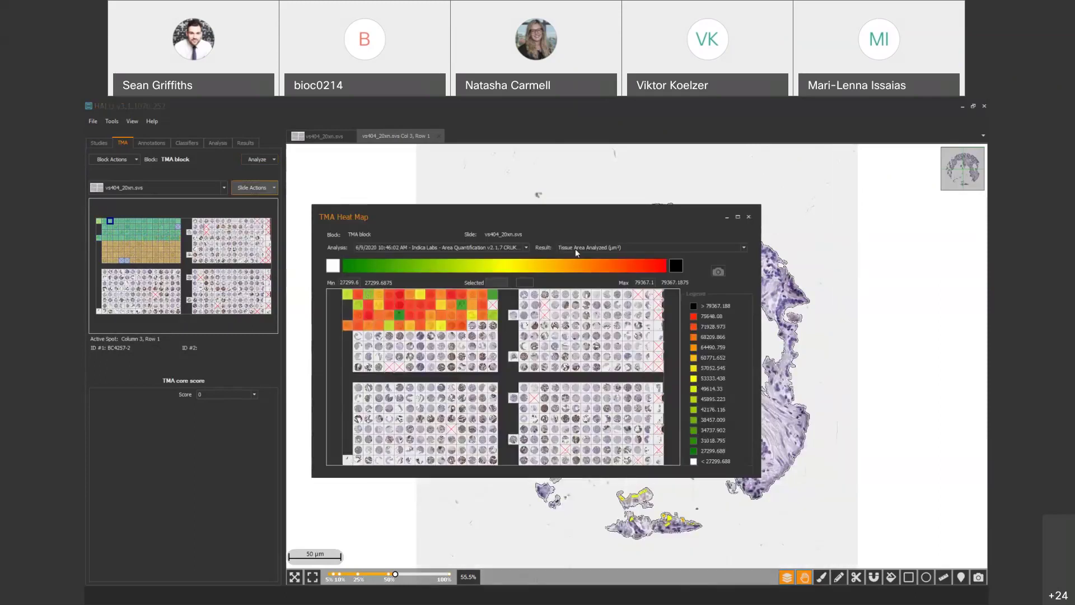
click(631, 247)
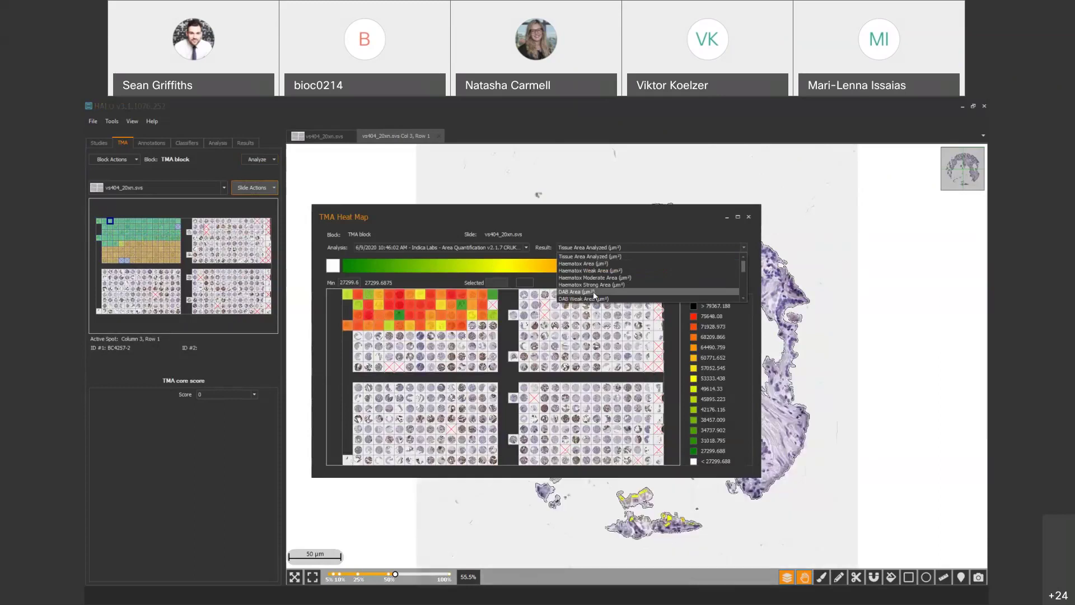
click(593, 291)
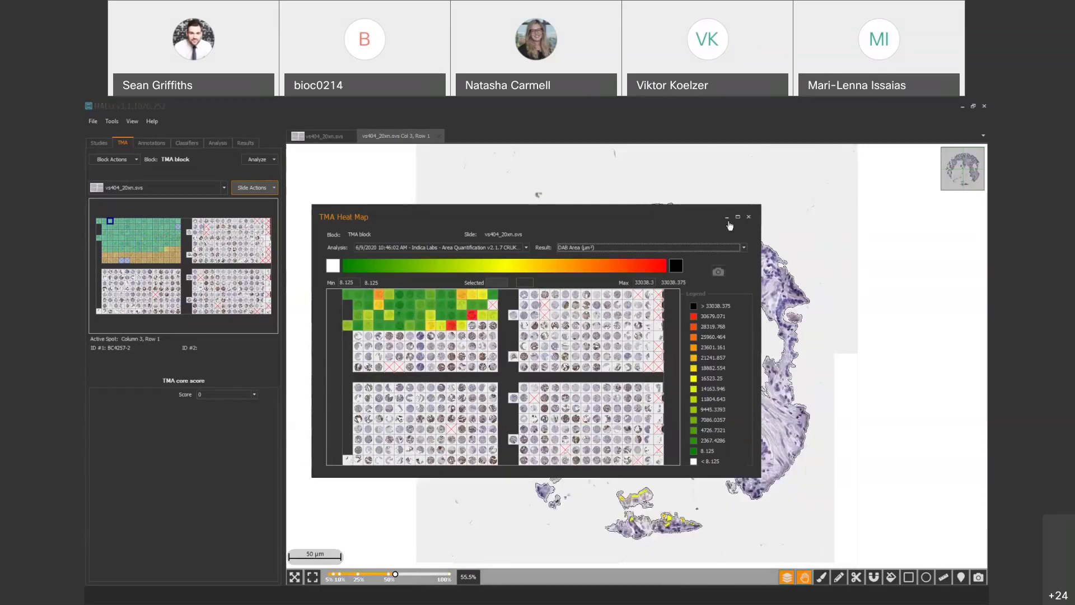
click(749, 217)
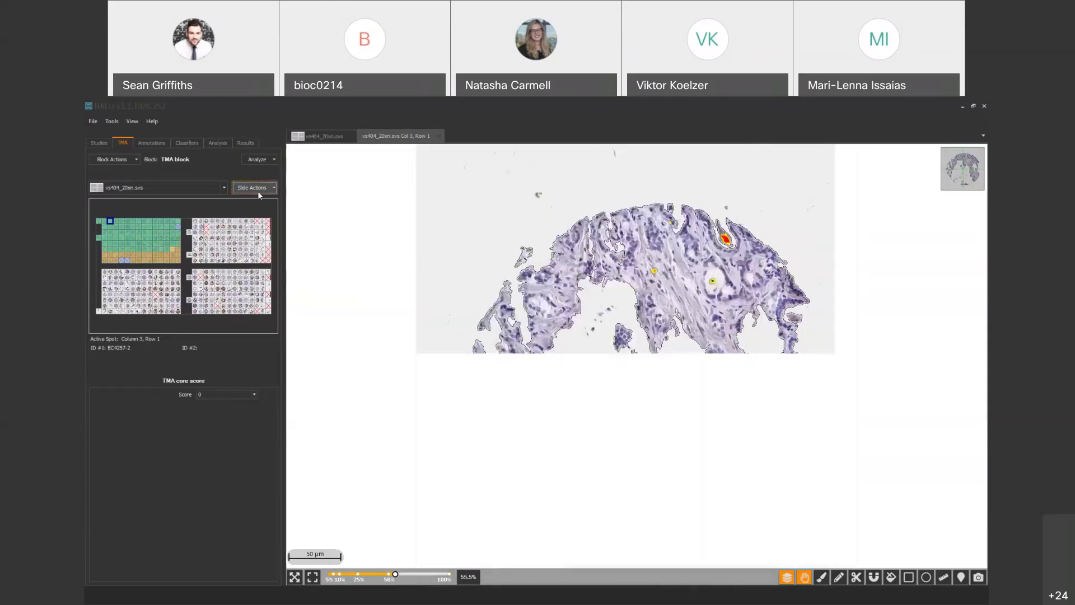
- Reopen the slide's heat map, display the DAB Strong Area (µm²) result, and close it
click(259, 190)
click(264, 248)
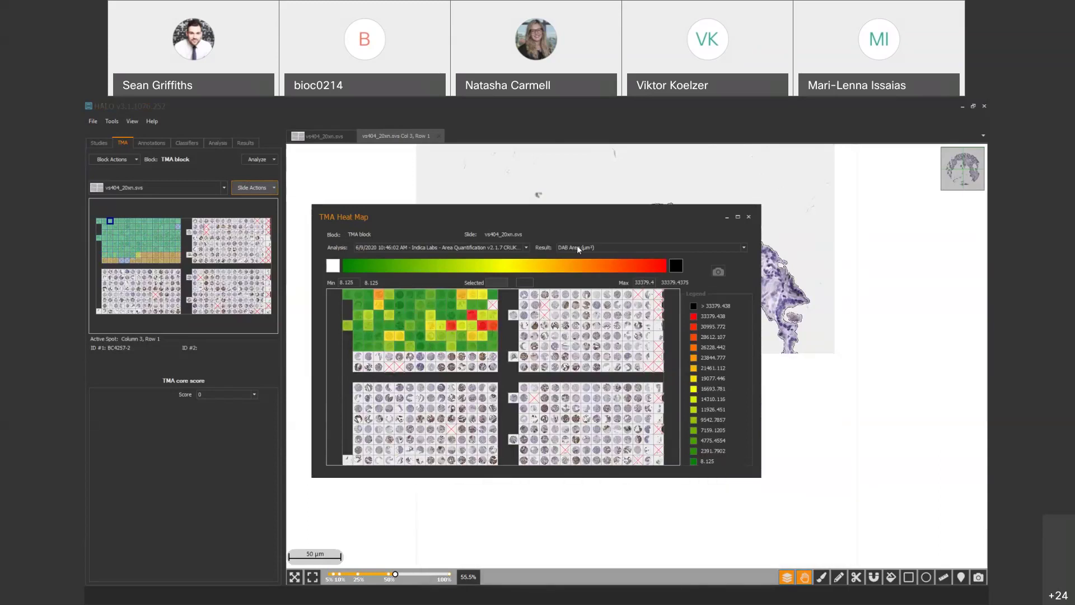
click(592, 246)
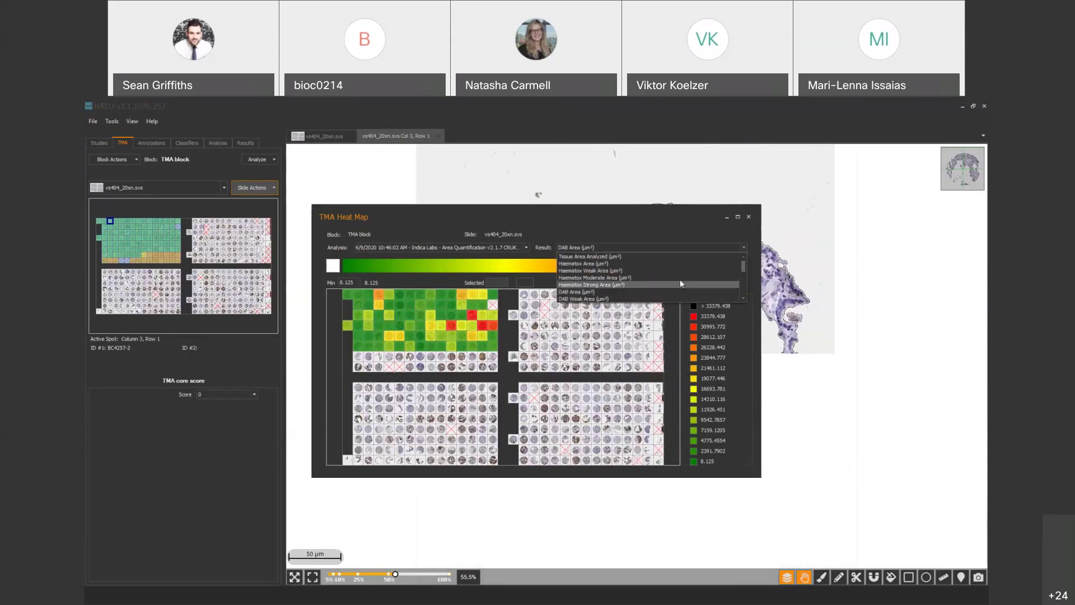
drag(741, 268, 742, 278)
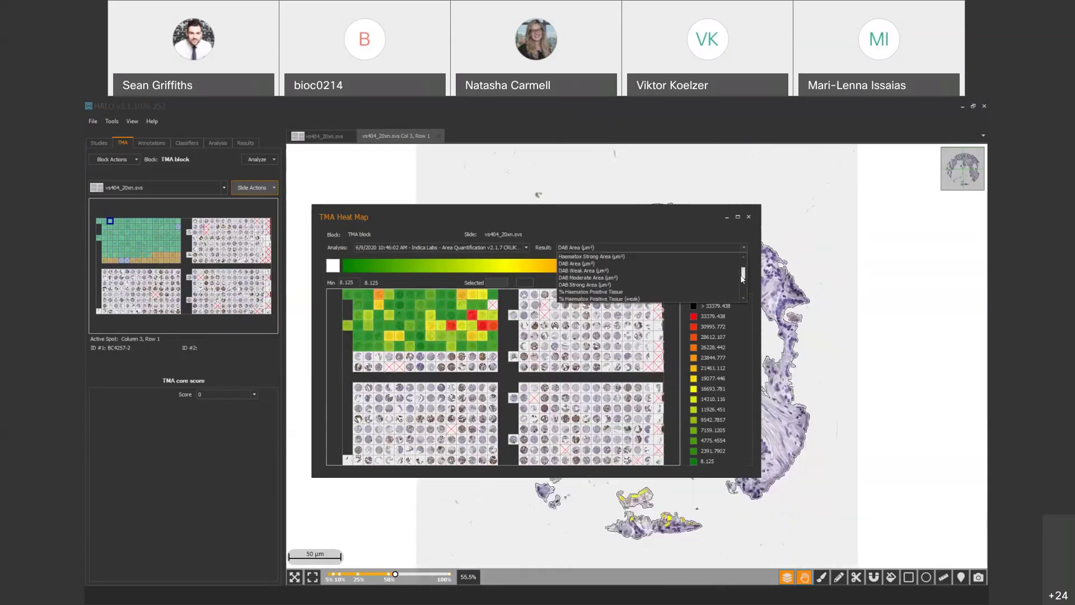
click(593, 284)
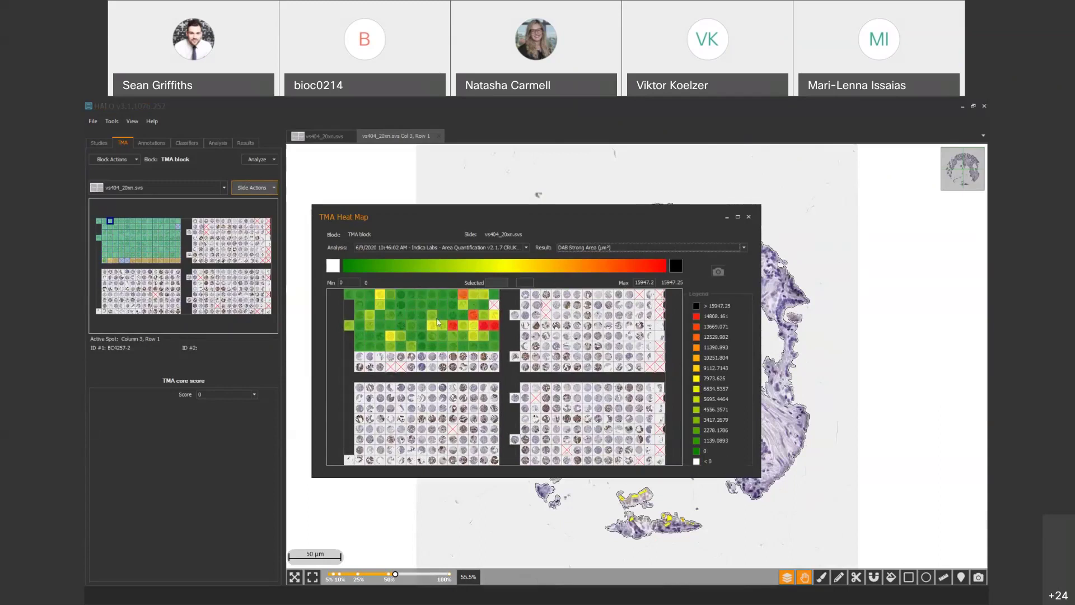
click(749, 217)
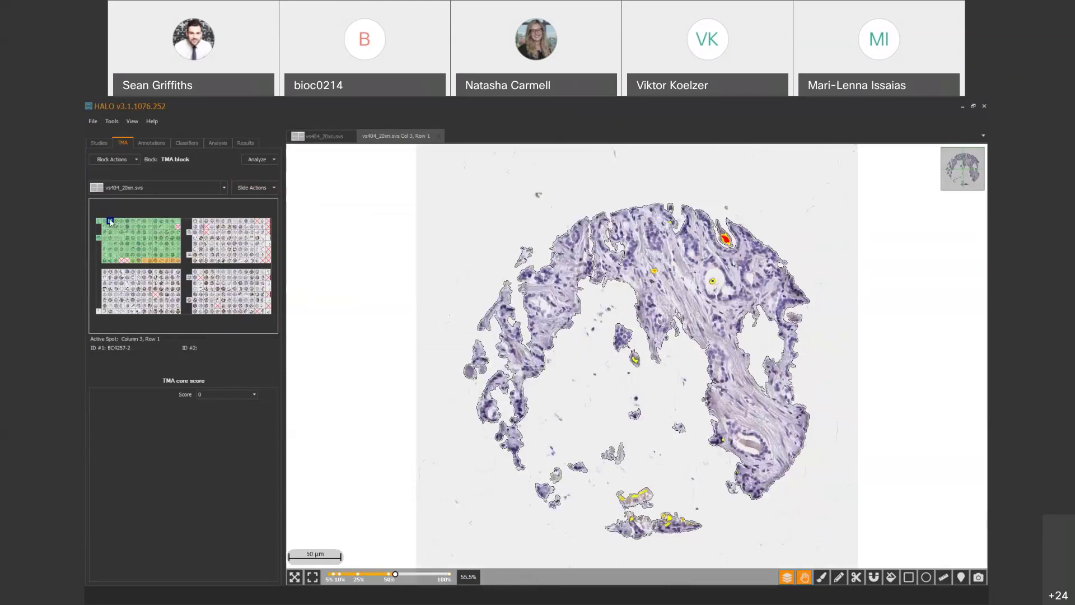
- Browse the analysed spots from column 4 along row 1 and into the rows below, inspecting each core's analysis markup
click(116, 223)
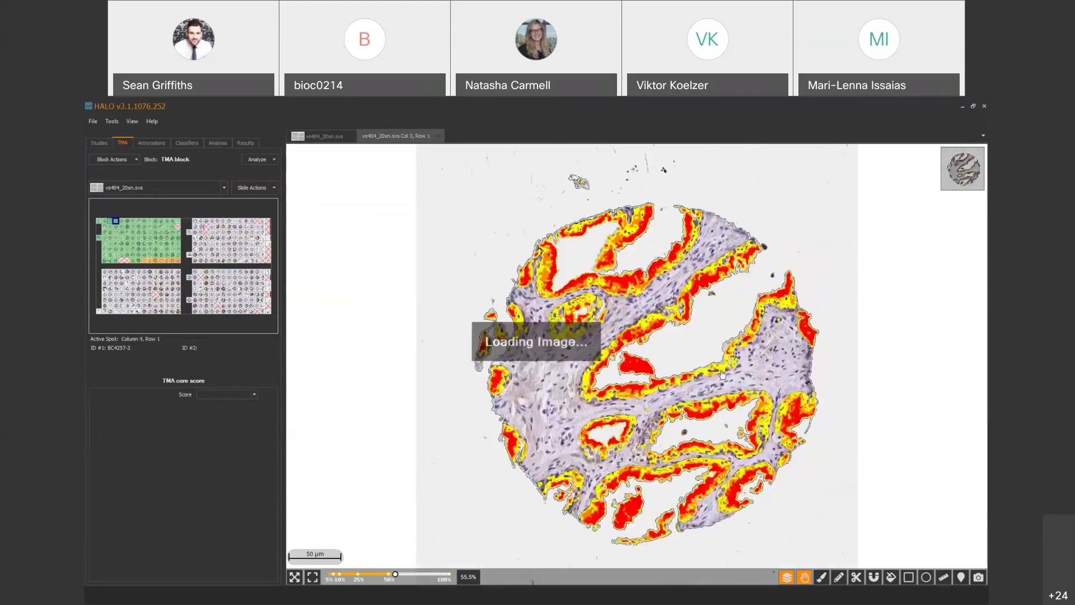
key(Right)
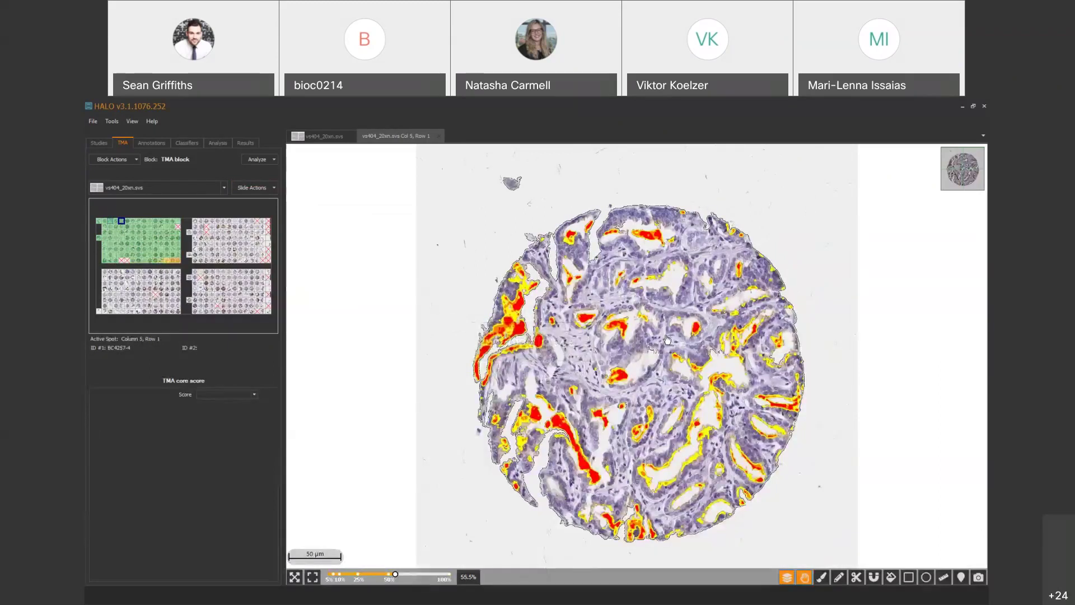
key(Right)
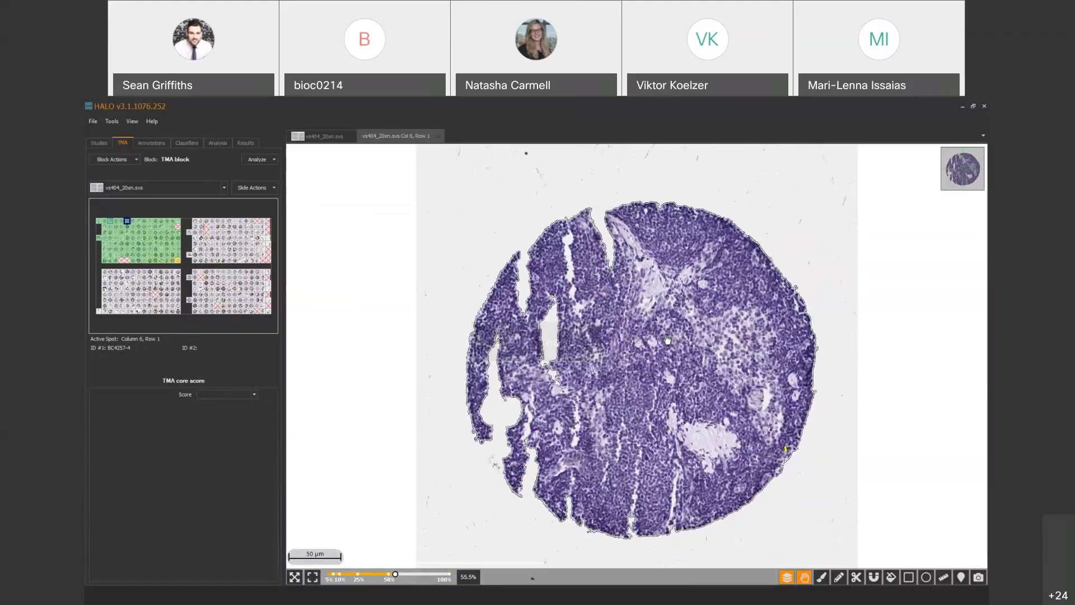
key(Right)
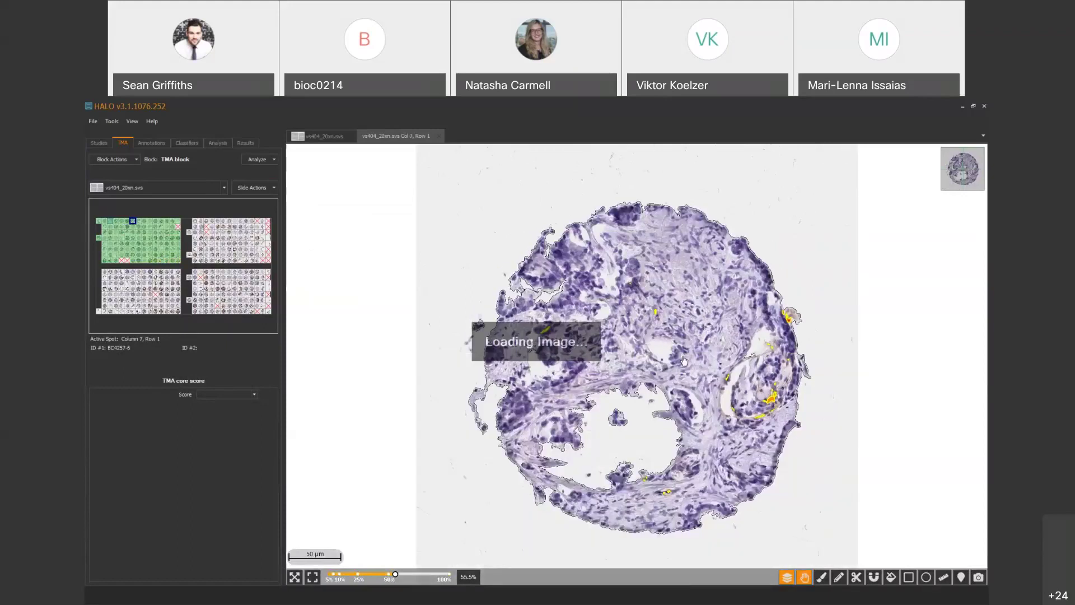
key(Right)
key(Right)
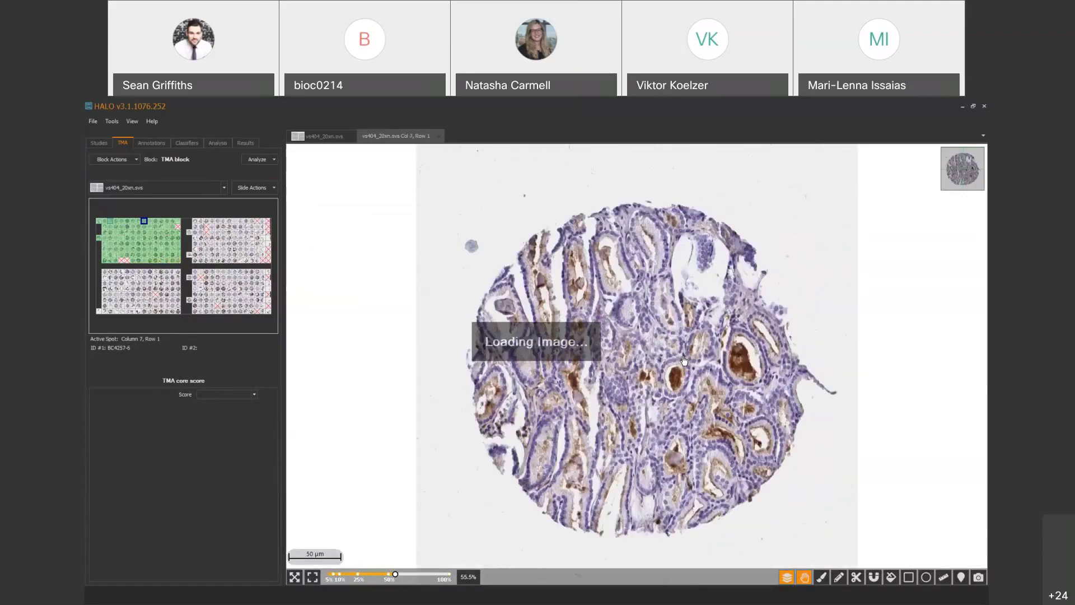
key(Right)
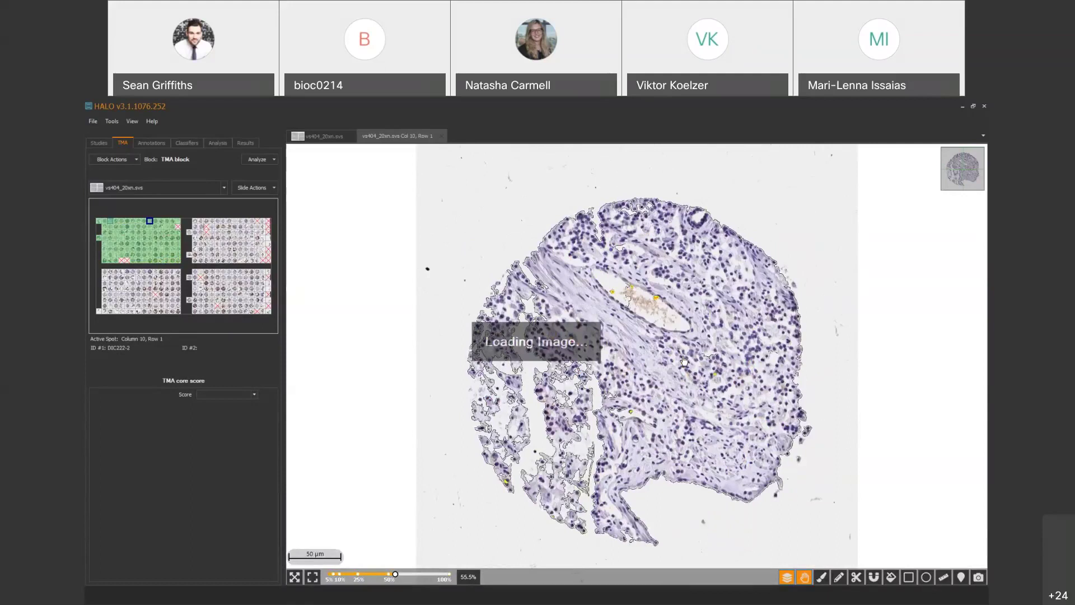
key(Right)
key(Right)
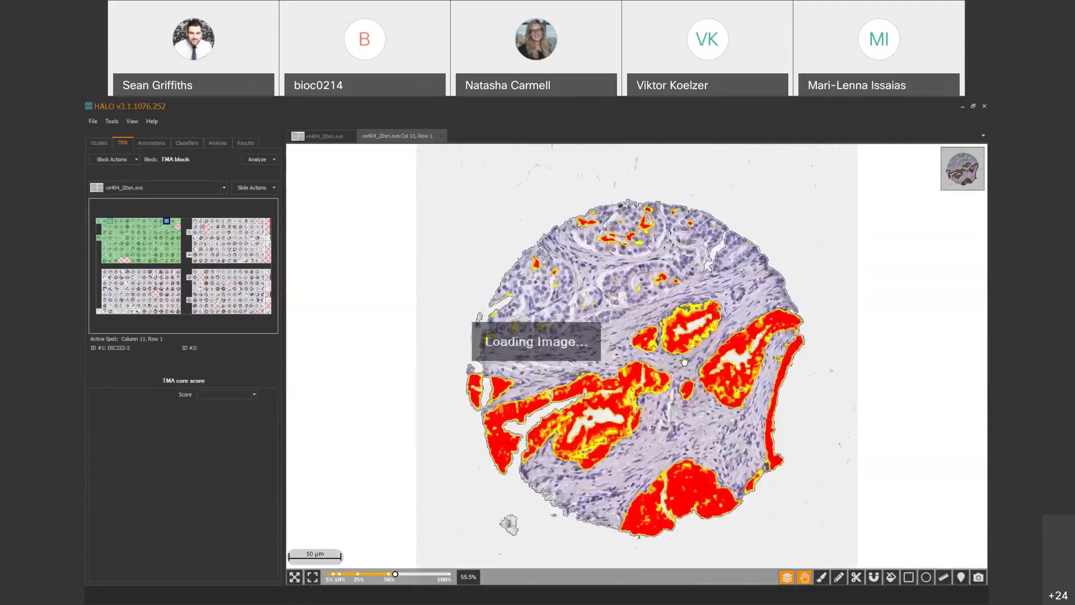
key(Right)
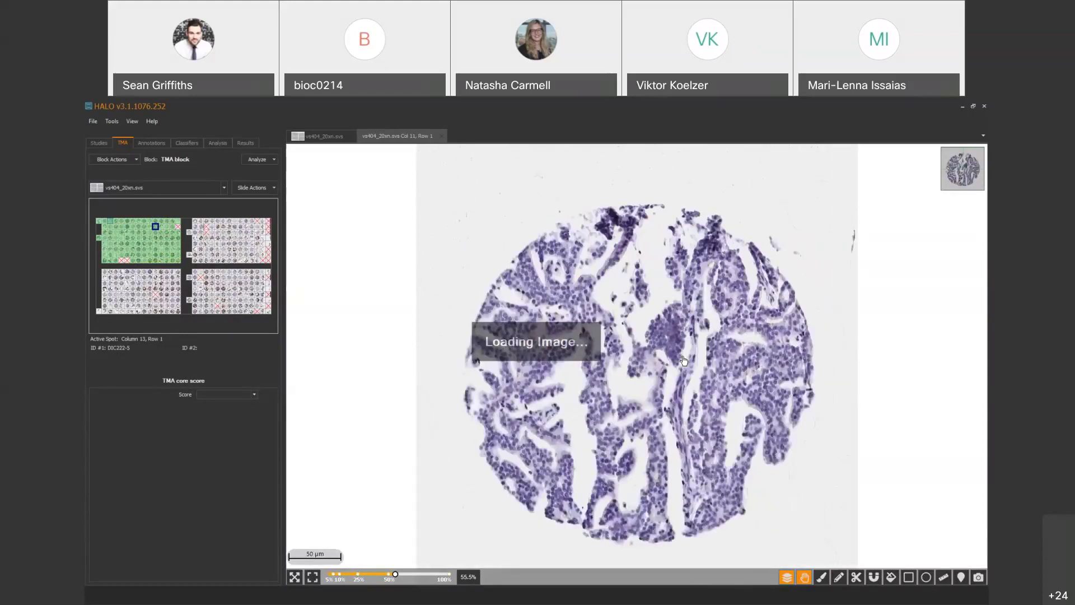
key(Down)
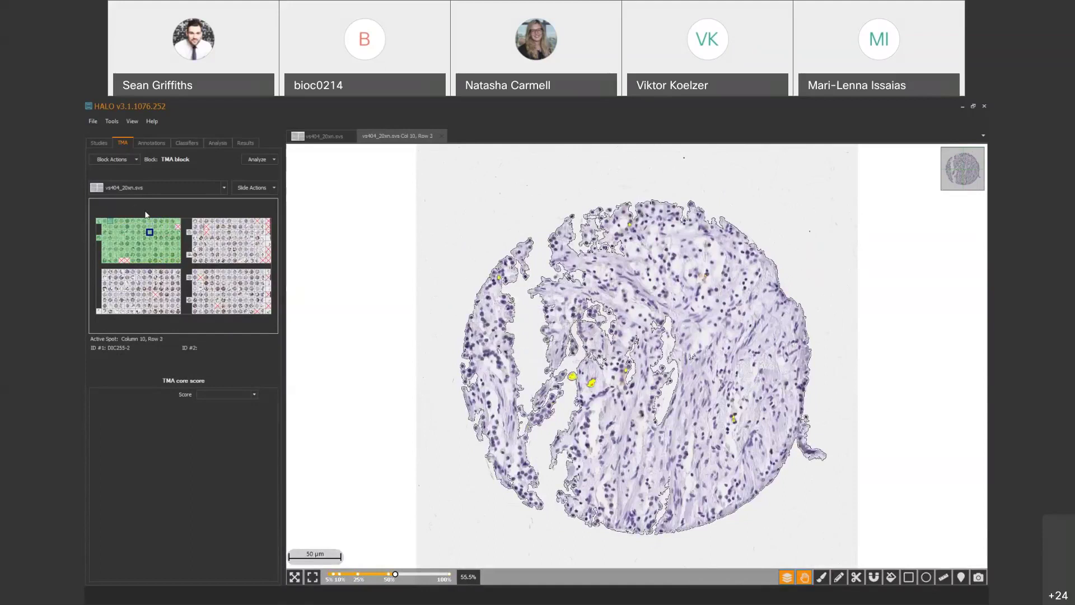
click(253, 187)
click(255, 160)
click(255, 160)
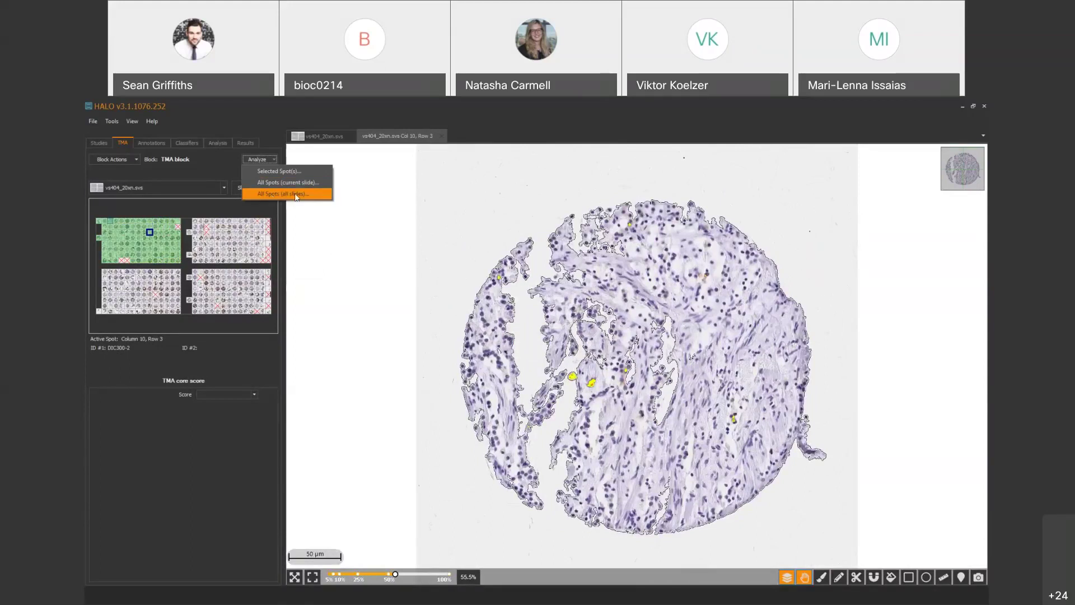
click(220, 190)
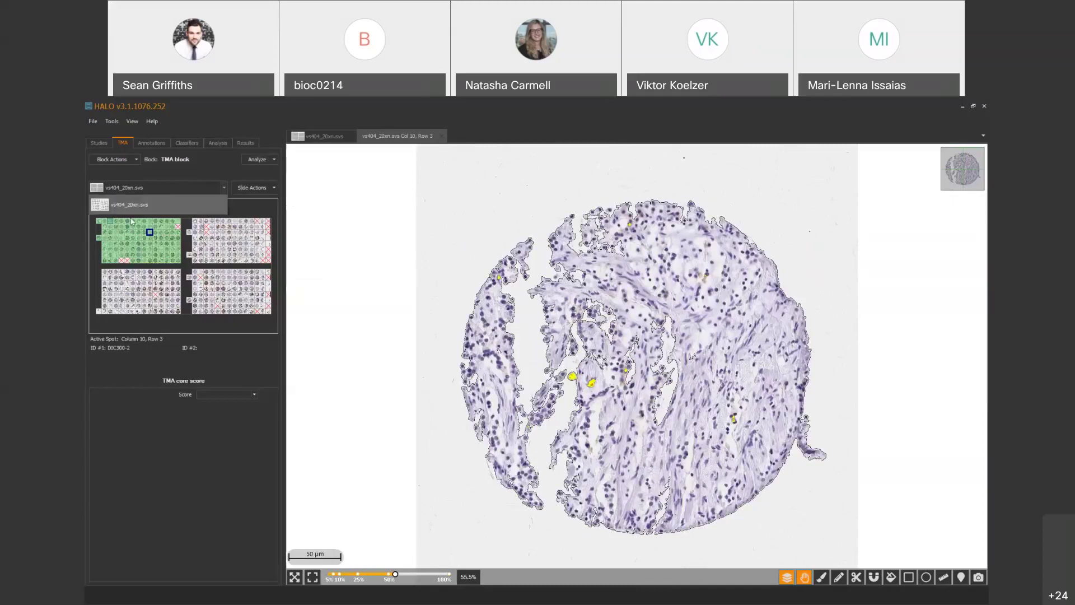
- Review the slide's spot analysis results and the available result actions, and close the results
click(252, 188)
click(252, 187)
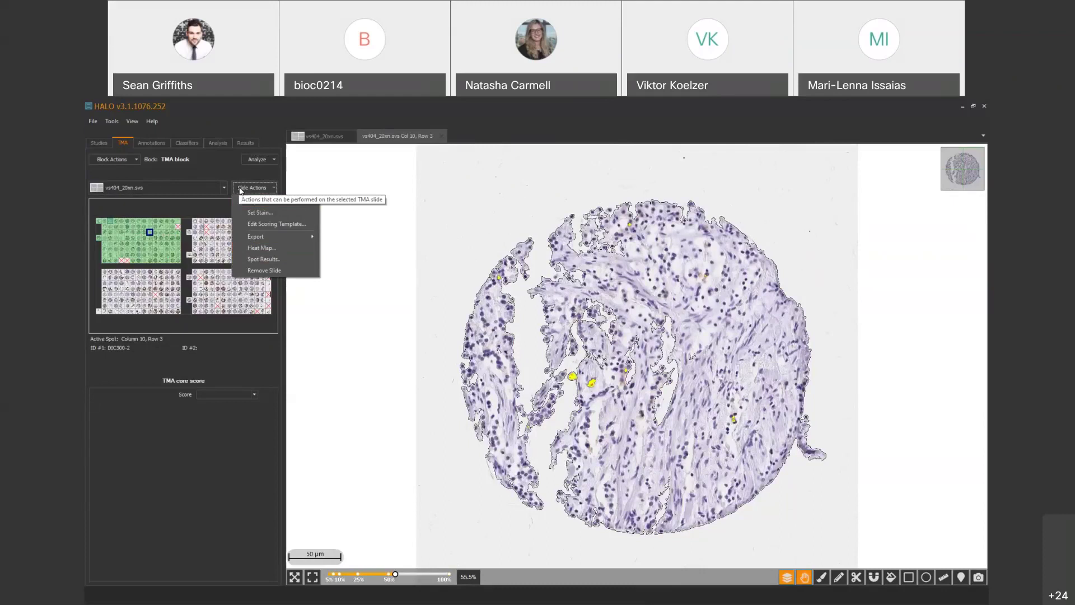
click(263, 260)
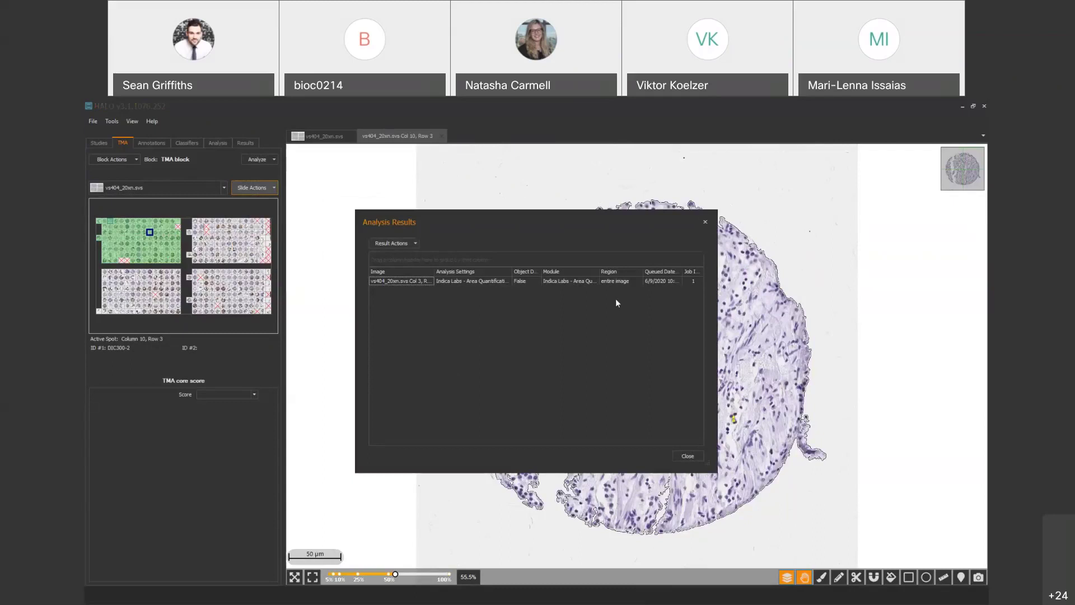
click(408, 244)
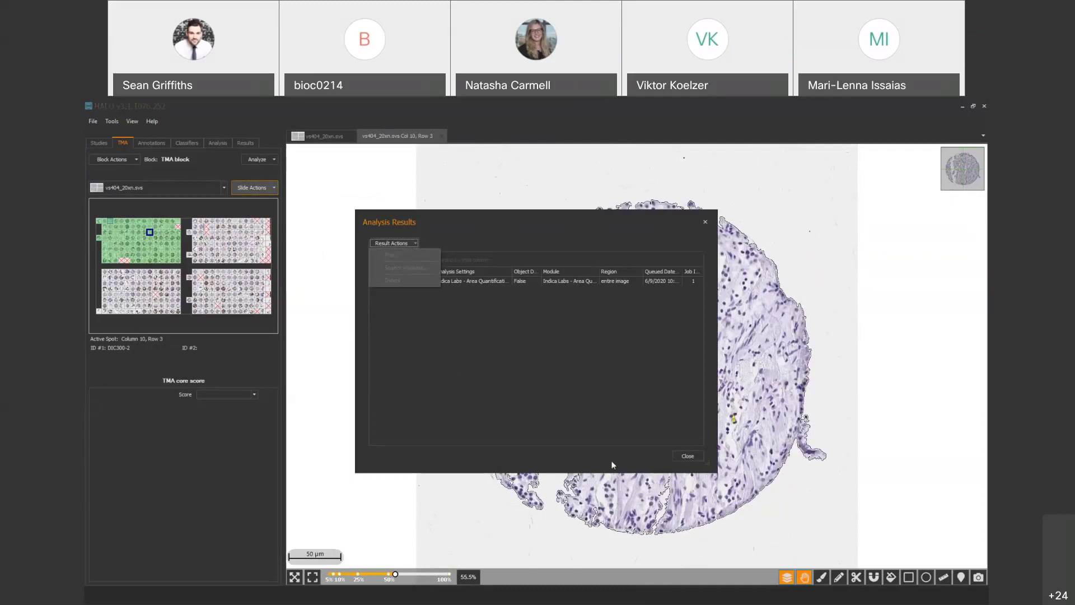
click(688, 456)
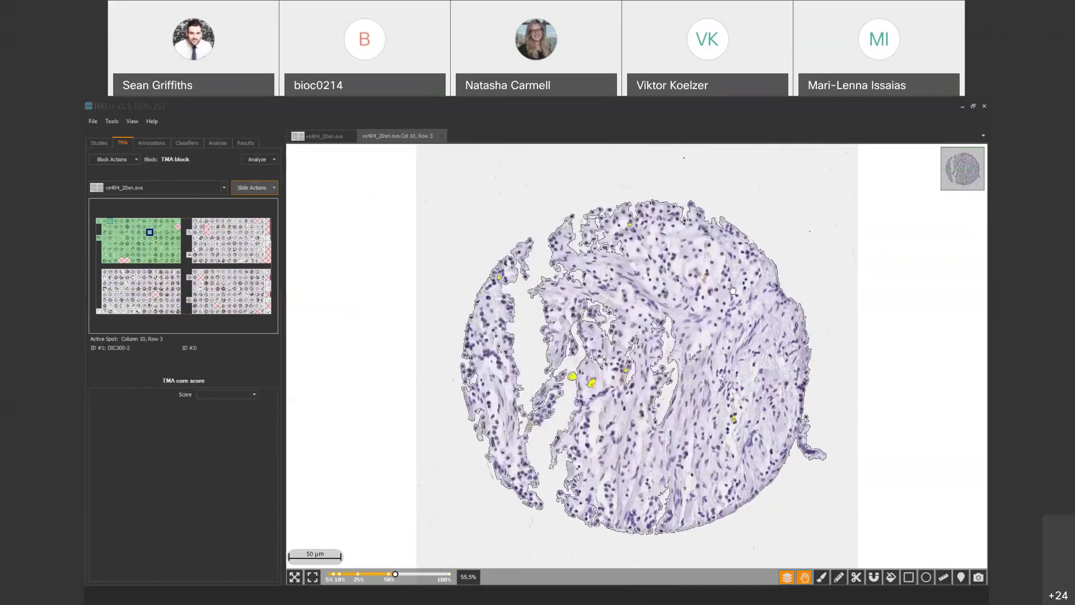
- Open the advanced export for all slide spots and look through its result filter and list of spots
click(250, 188)
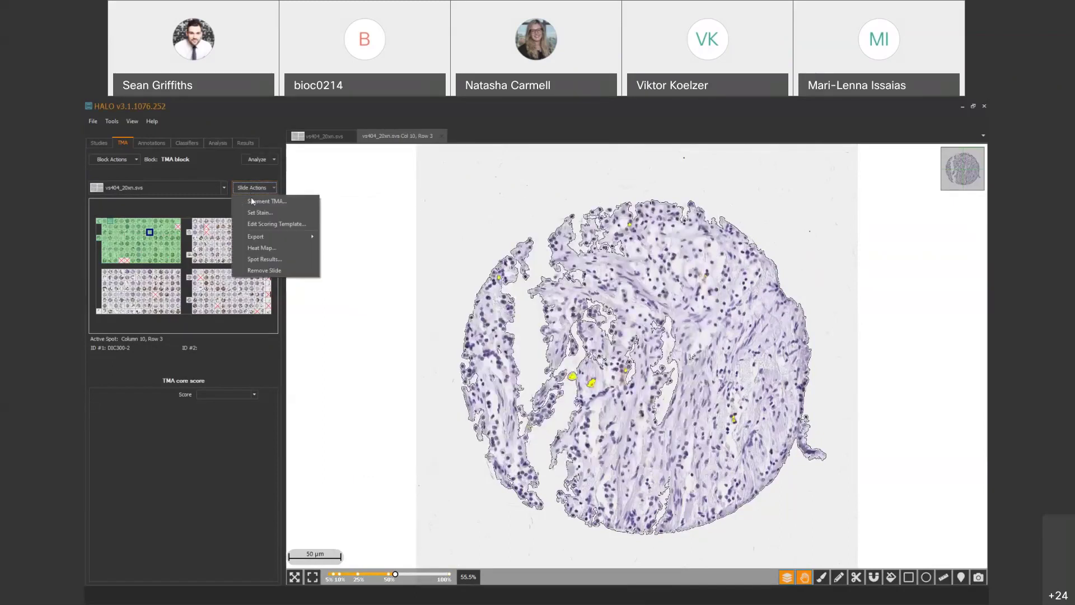
mouse_move(311, 238)
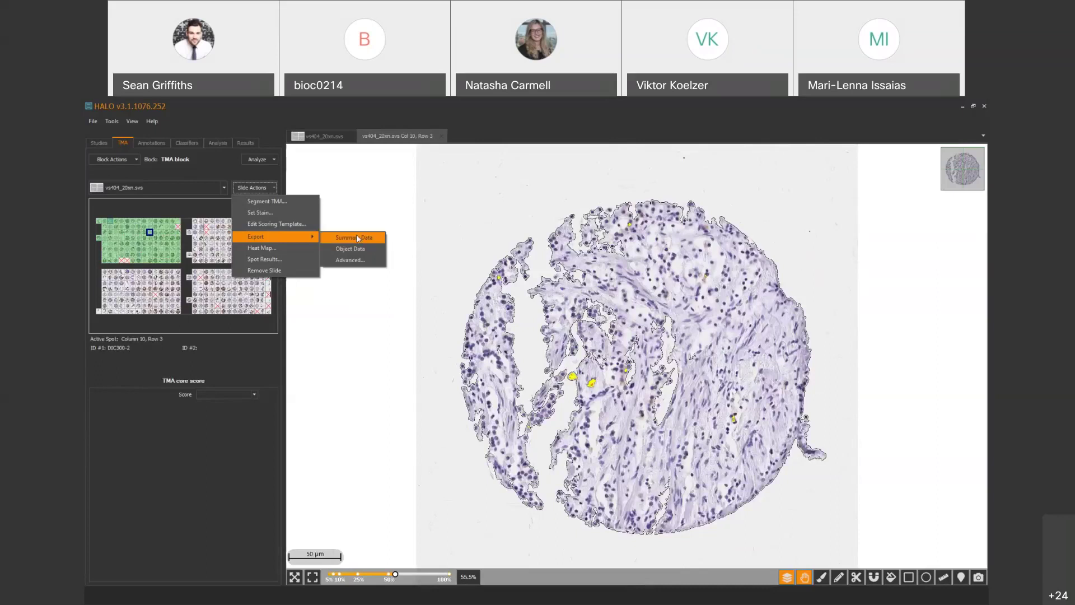
click(373, 262)
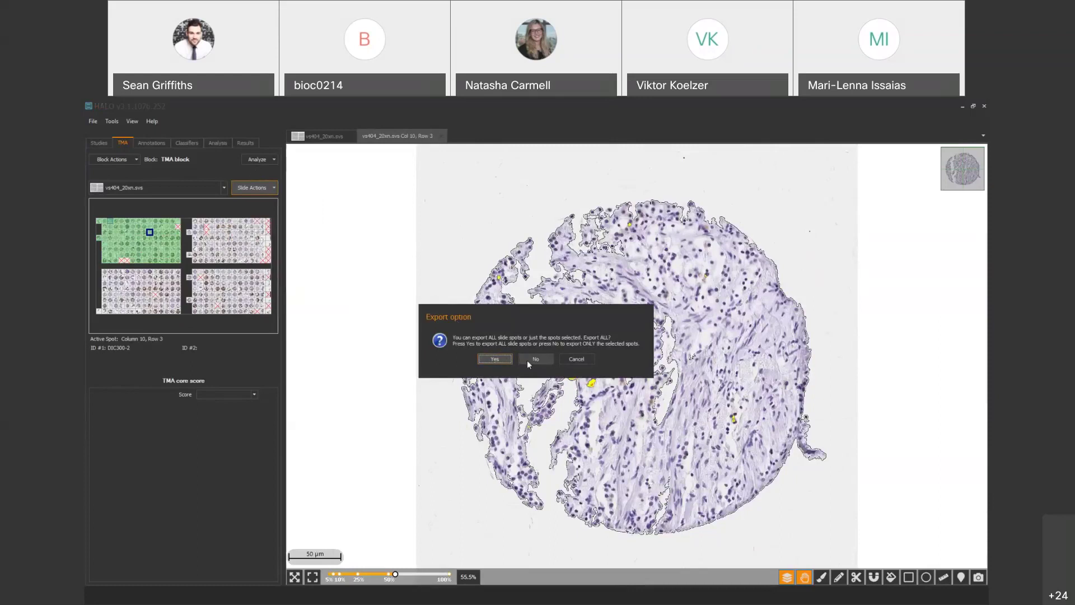
click(495, 361)
click(495, 360)
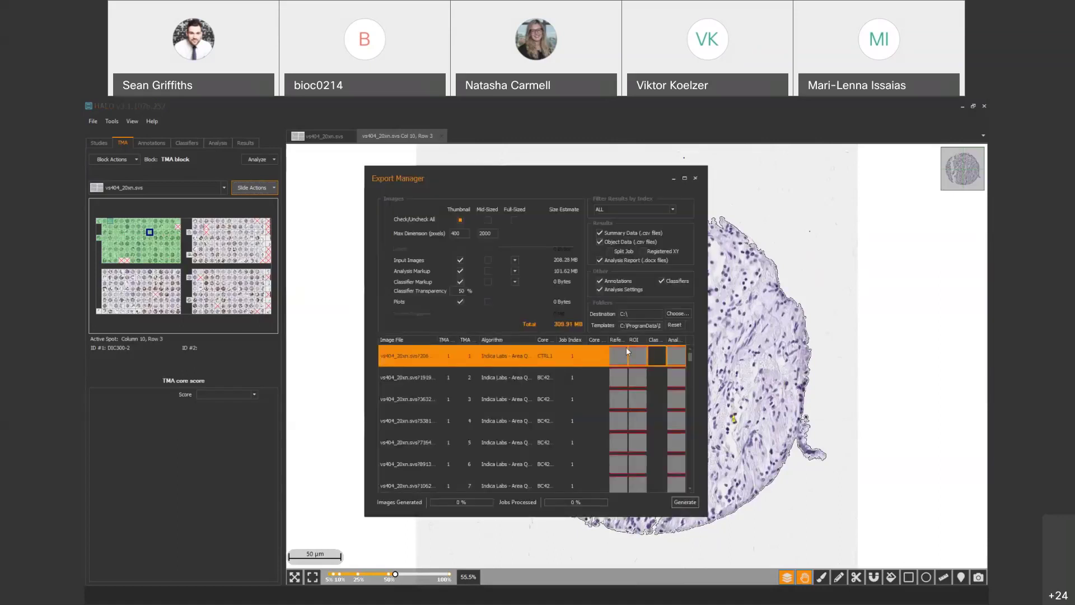
mouse_move(689, 356)
mouse_down()
mouse_move(691, 483)
mouse_move(688, 349)
mouse_up()
click(609, 209)
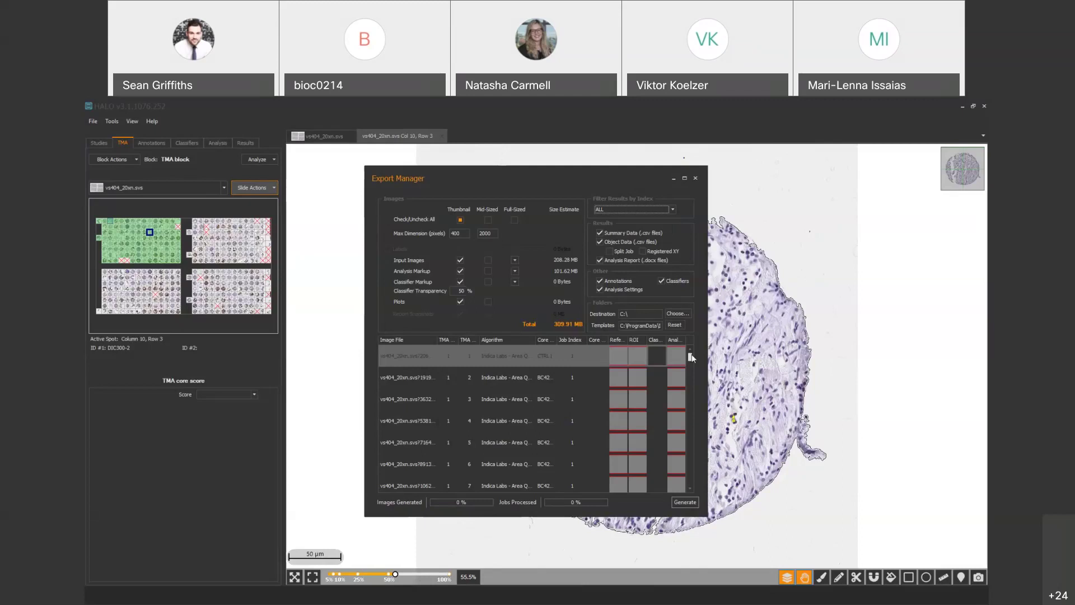
drag(691, 354, 691, 429)
drag(693, 474, 693, 371)
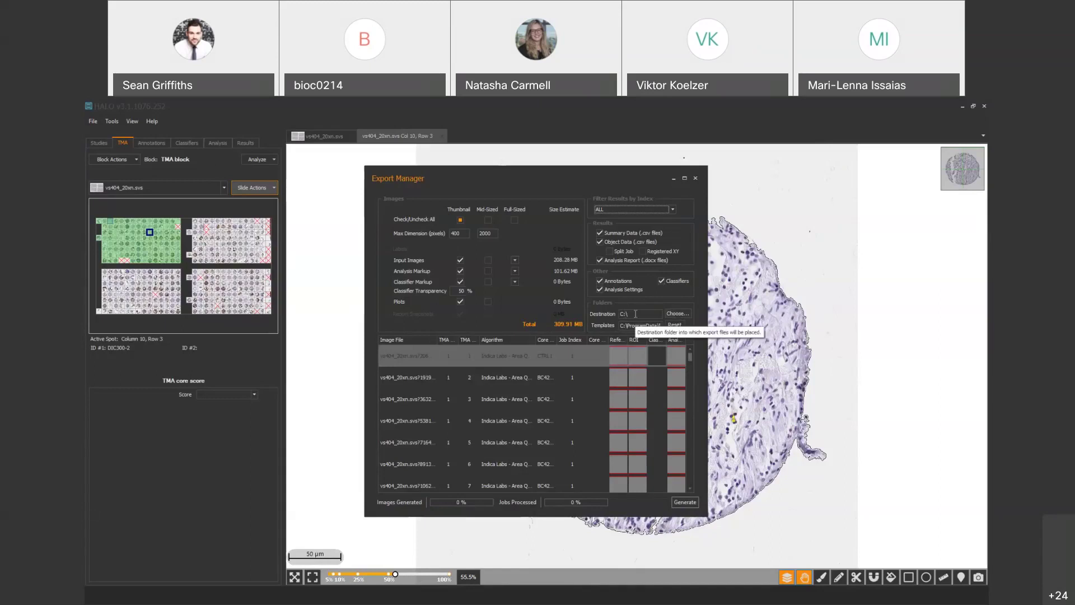
- Try the check-all options for mid-sized and full-sized export images, and close the Export Manager without generating files
click(487, 219)
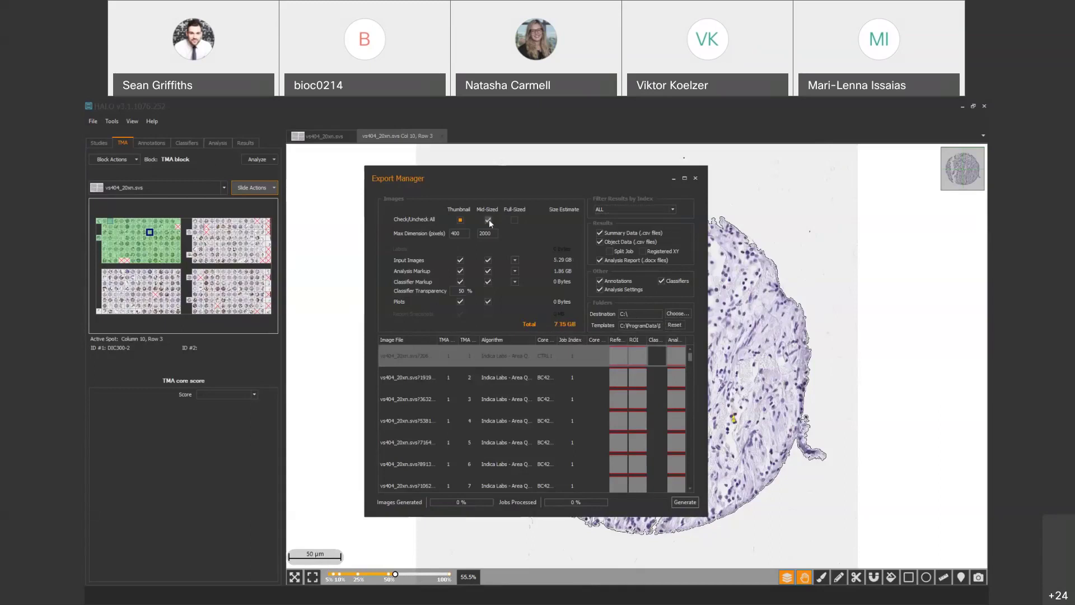
click(514, 220)
click(488, 220)
click(515, 221)
click(514, 220)
click(695, 179)
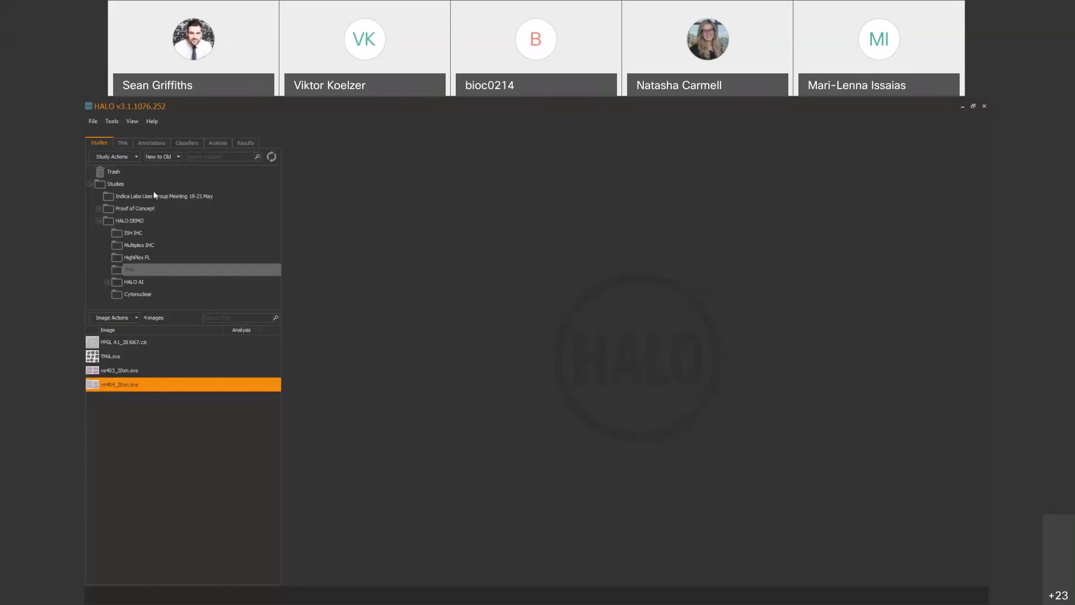
- Open the first image, AGS04_16 3A, from the Pattern Recognition study in the HALO AI demo folder
click(115, 285)
double_click(116, 286)
drag(276, 282, 277, 302)
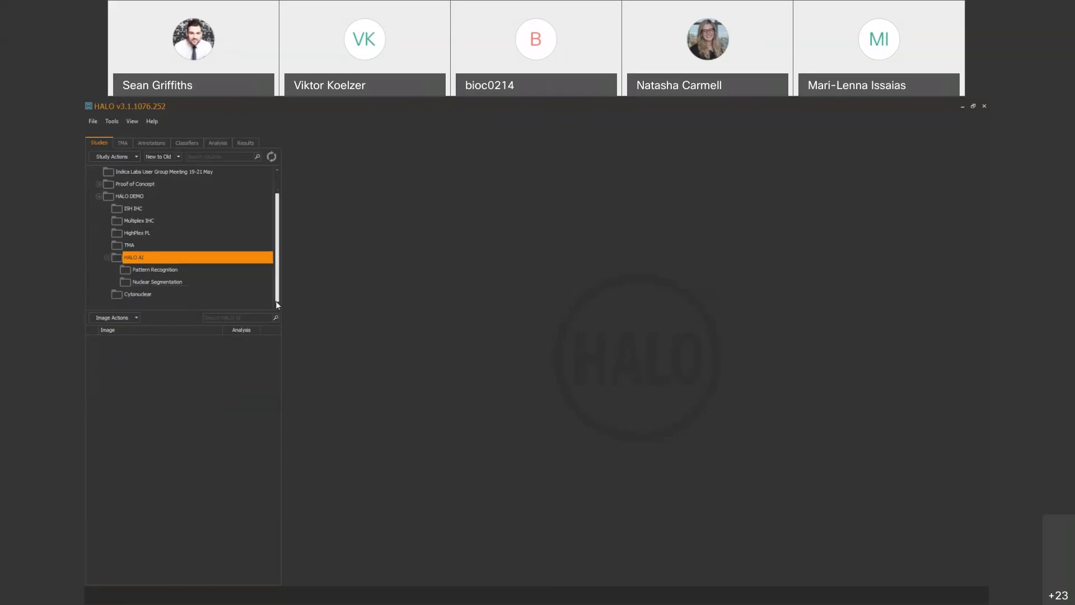
click(150, 270)
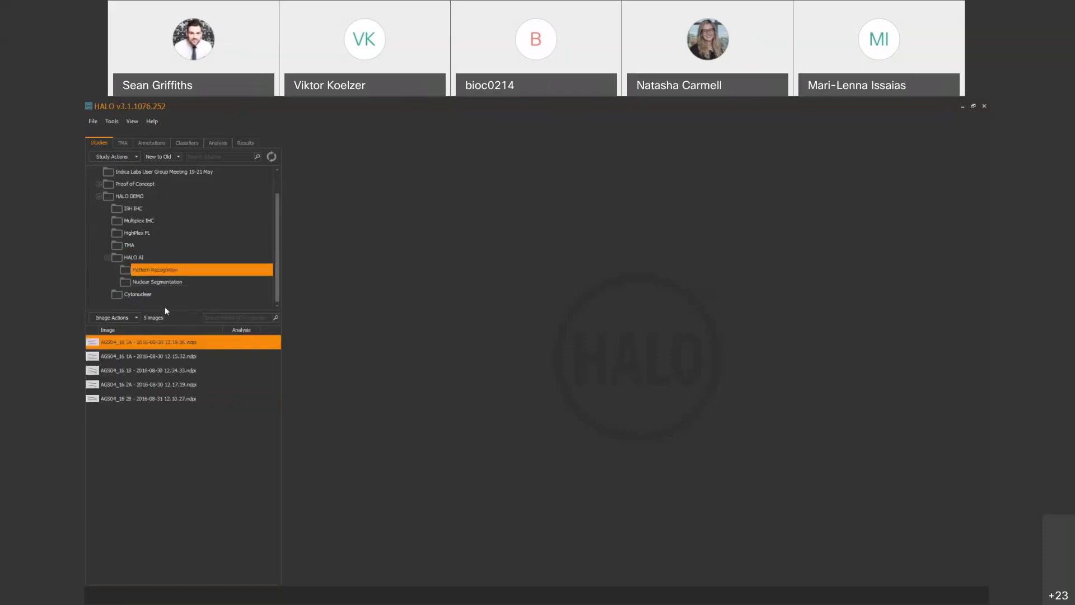
mouse_move(94, 347)
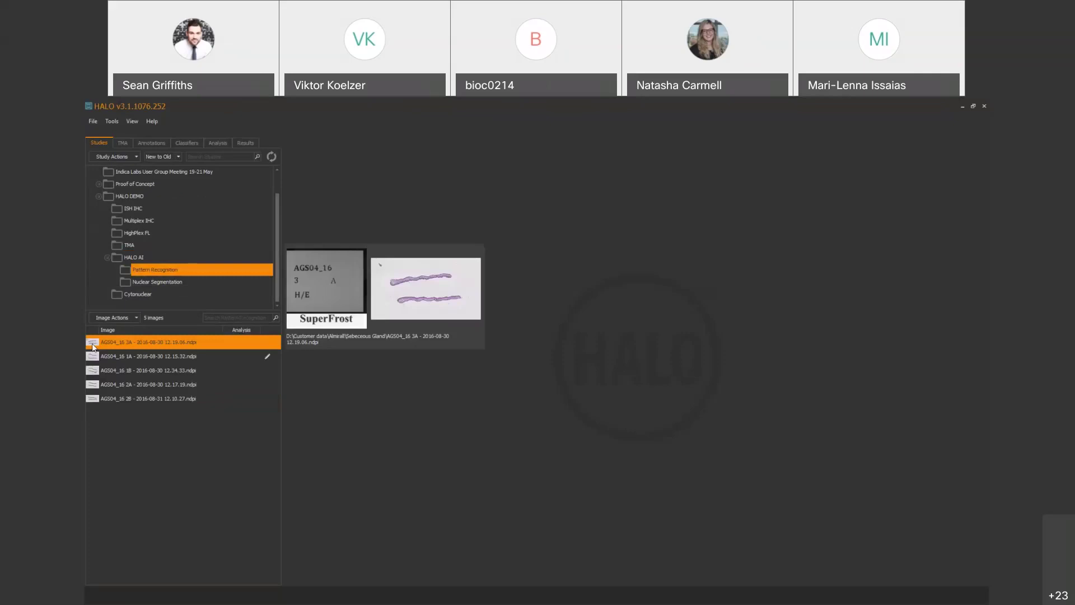
click(93, 347)
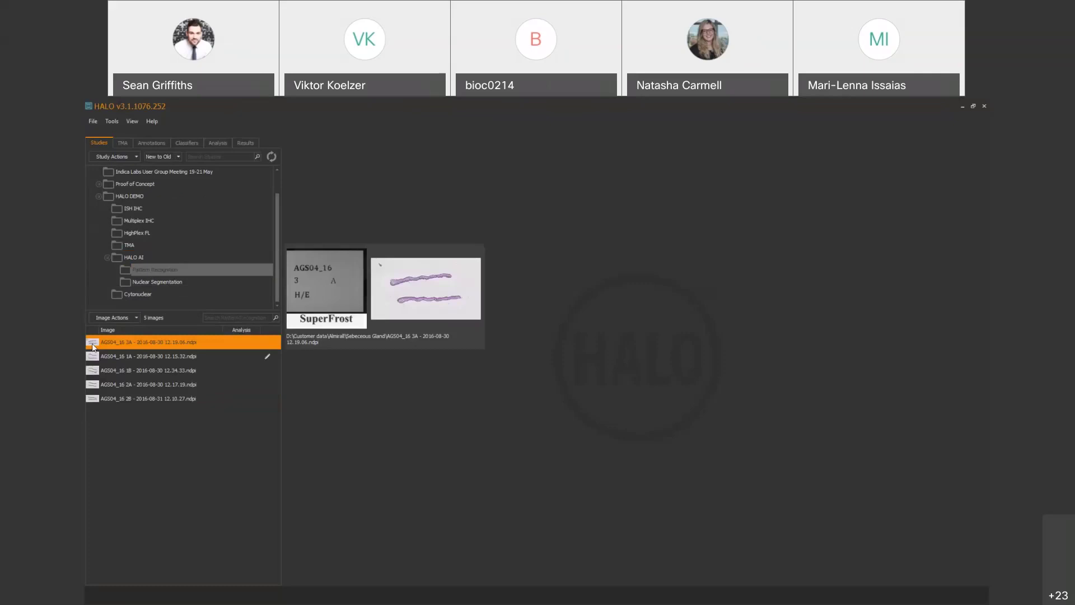
double_click(94, 347)
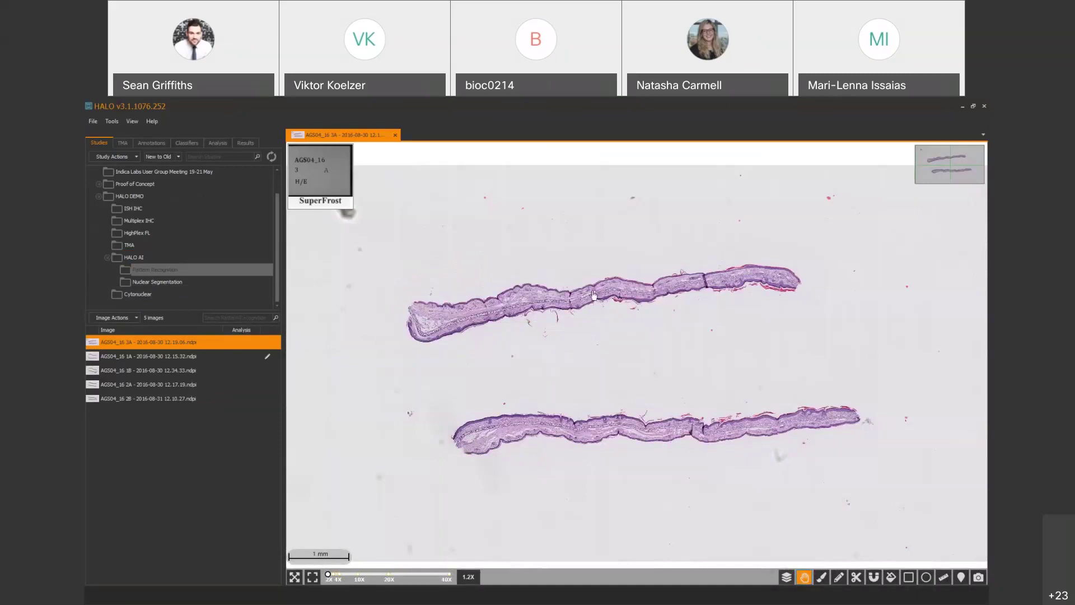
- Examine the tissue layers and glands along the upper H&E strip, from its thick end to its far tip
scroll(594, 295, up, 6)
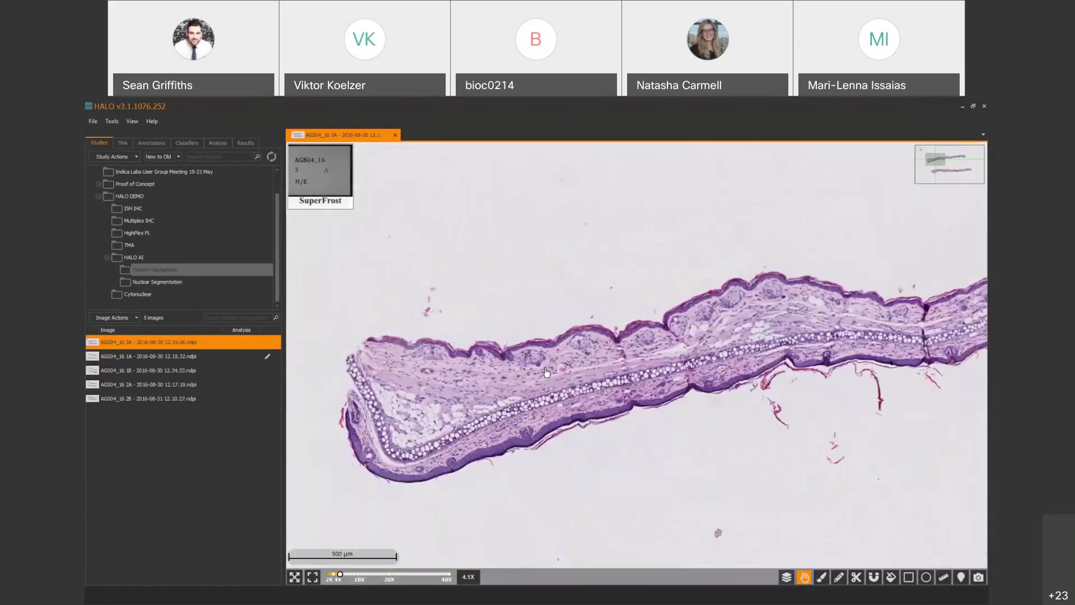
scroll(546, 372, up, 6)
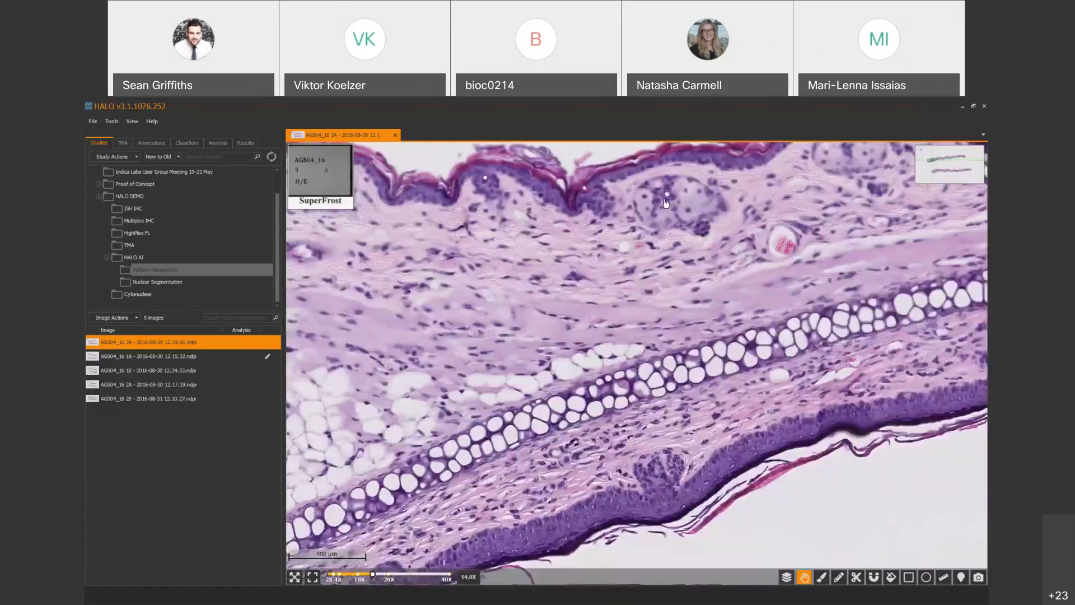
scroll(610, 372, down, 5)
drag(787, 363, 672, 393)
scroll(670, 396, up, 4)
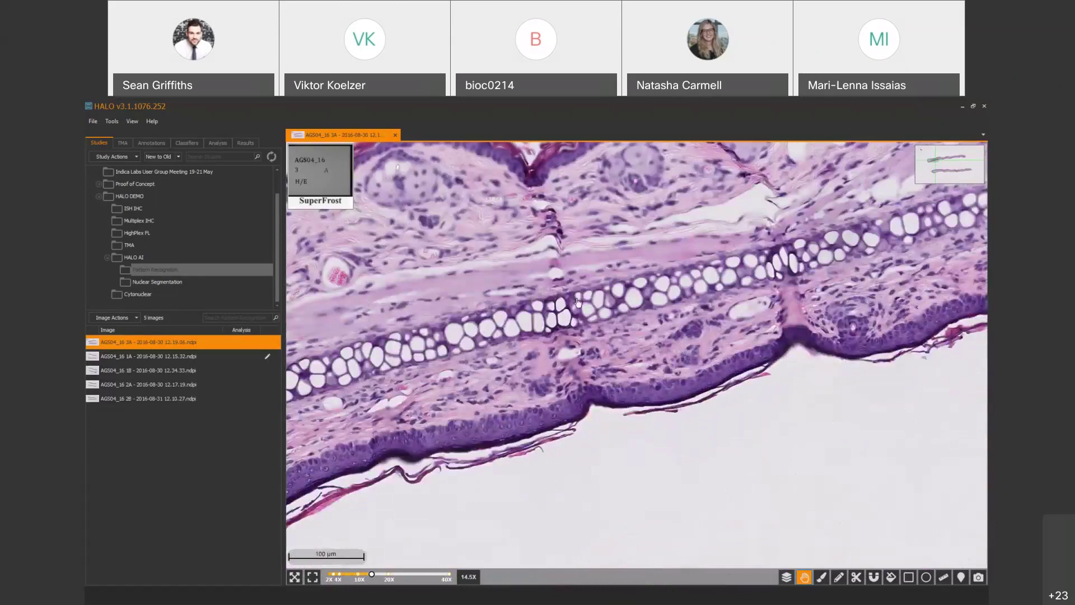
drag(578, 302, 554, 336)
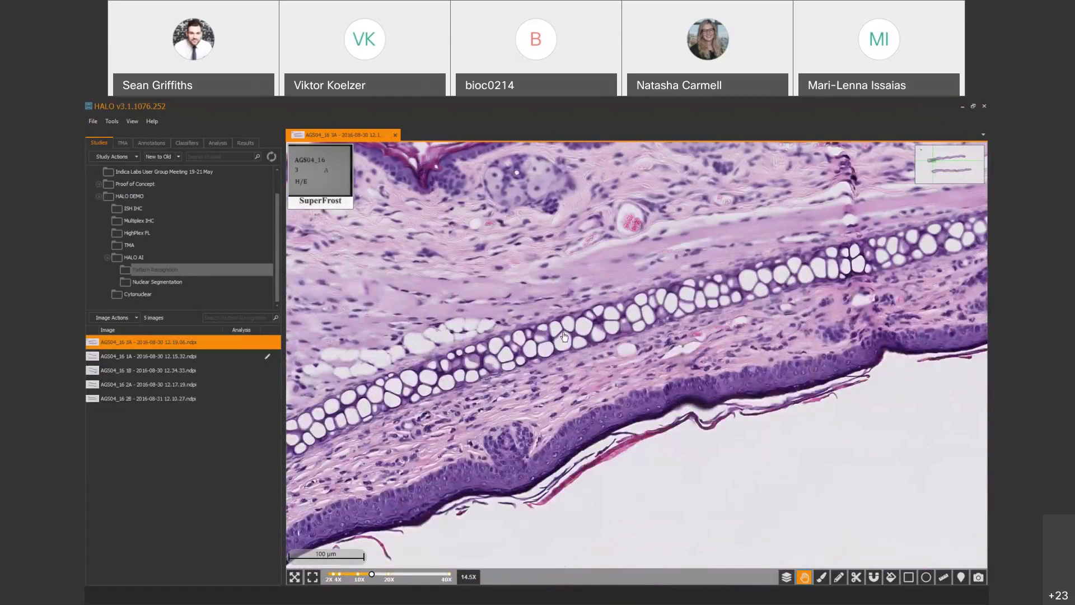
drag(411, 360, 879, 397)
drag(327, 321, 523, 338)
drag(653, 275, 636, 298)
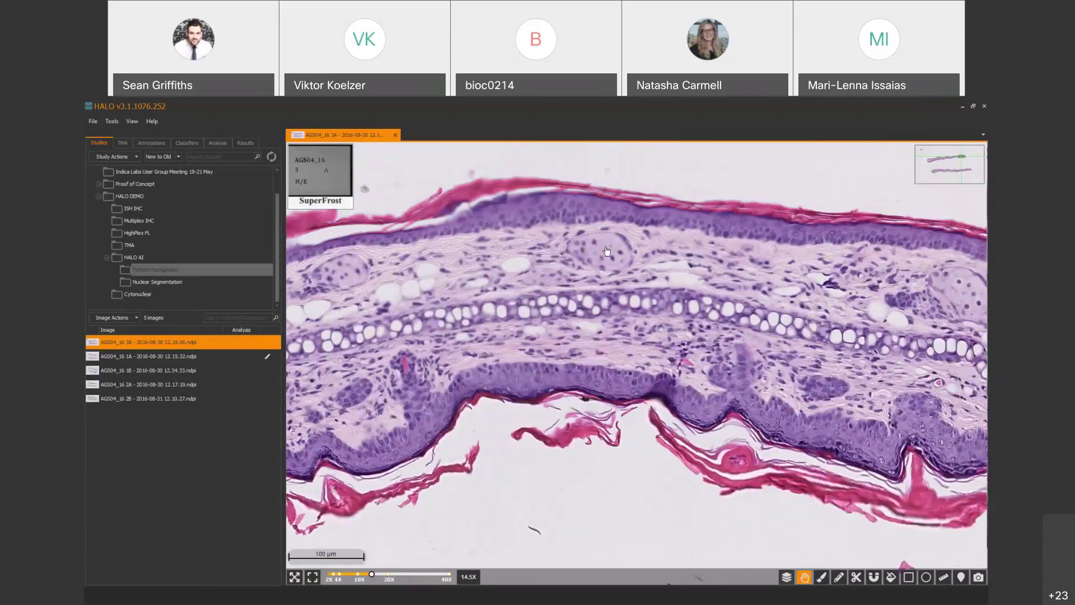
drag(625, 308, 567, 297)
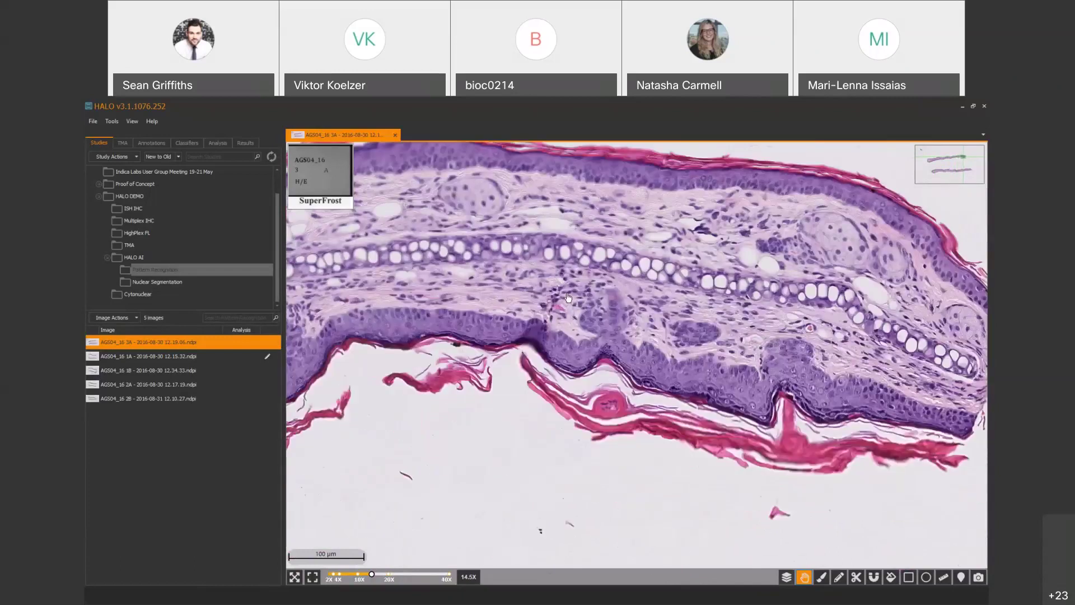
- Inspect the thick end of the lower tissue strip, first in close-up and then as an overview
click(950, 170)
drag(646, 441, 442, 389)
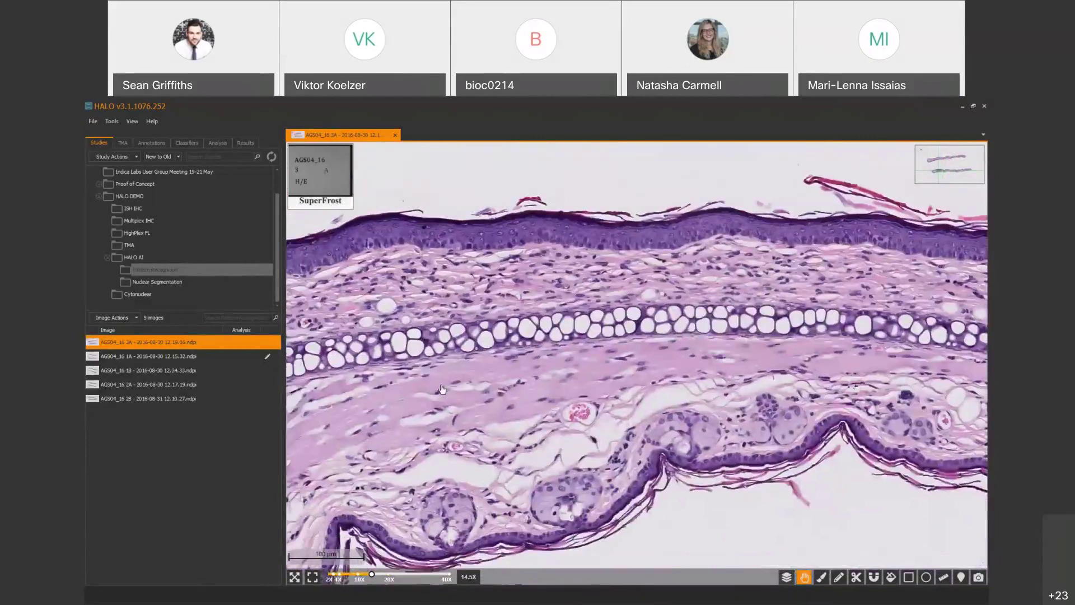
scroll(442, 389, down, 2)
scroll(504, 429, down, 2)
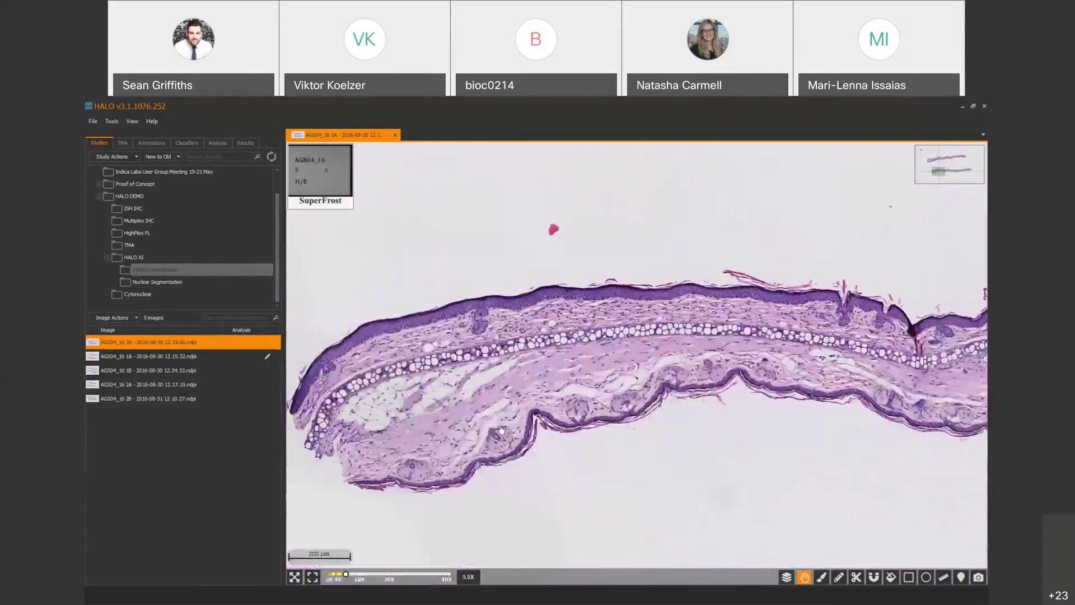
drag(426, 423, 464, 424)
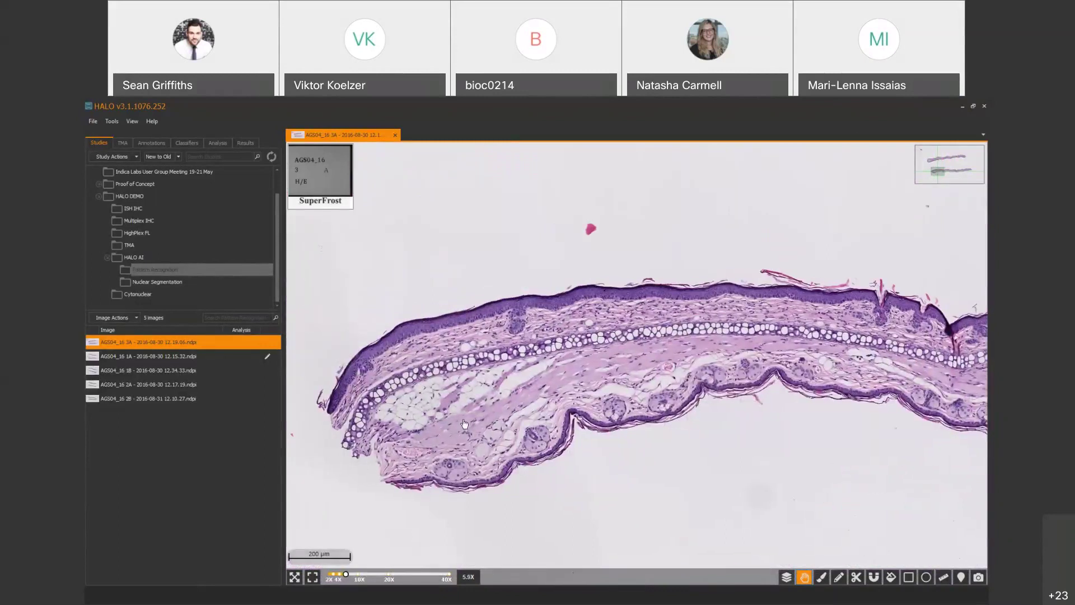
- Start a new classifier of the DenseNet AI (Plugin) type and set its resolution to 1 µm/px
click(184, 142)
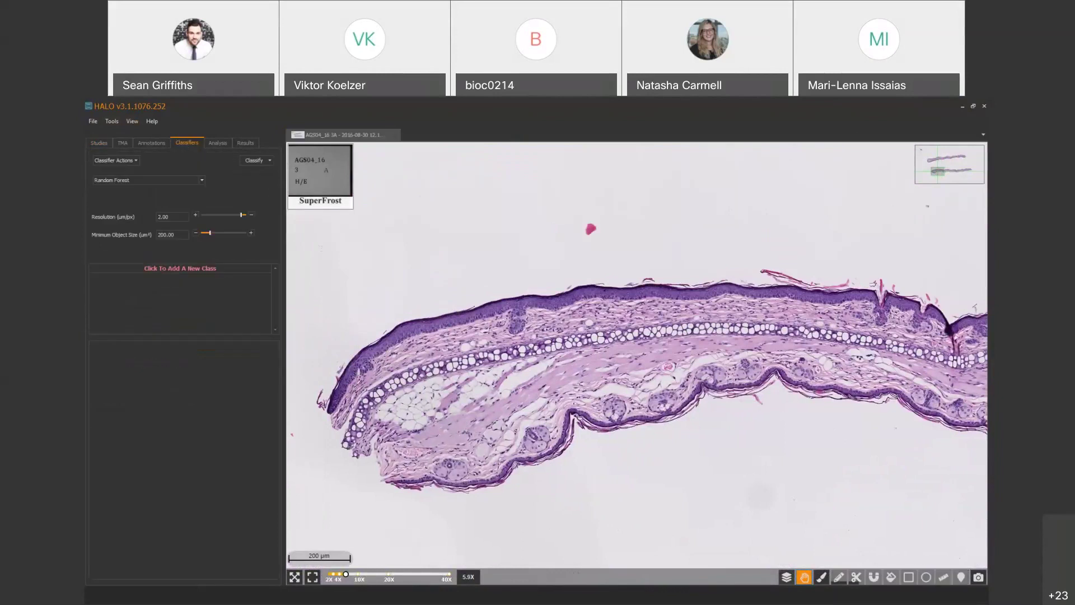
click(116, 160)
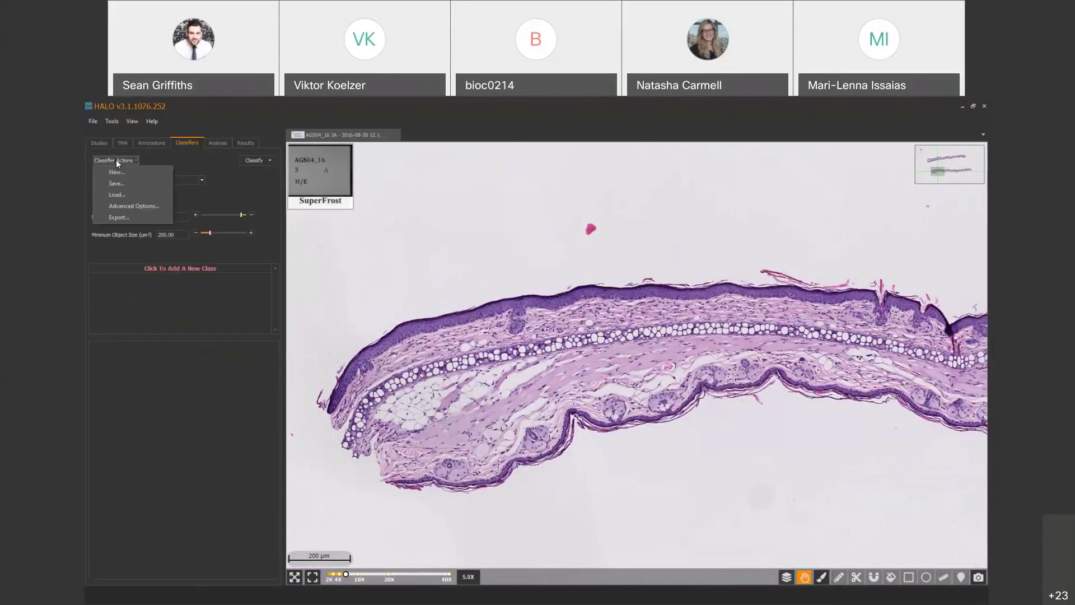
click(116, 172)
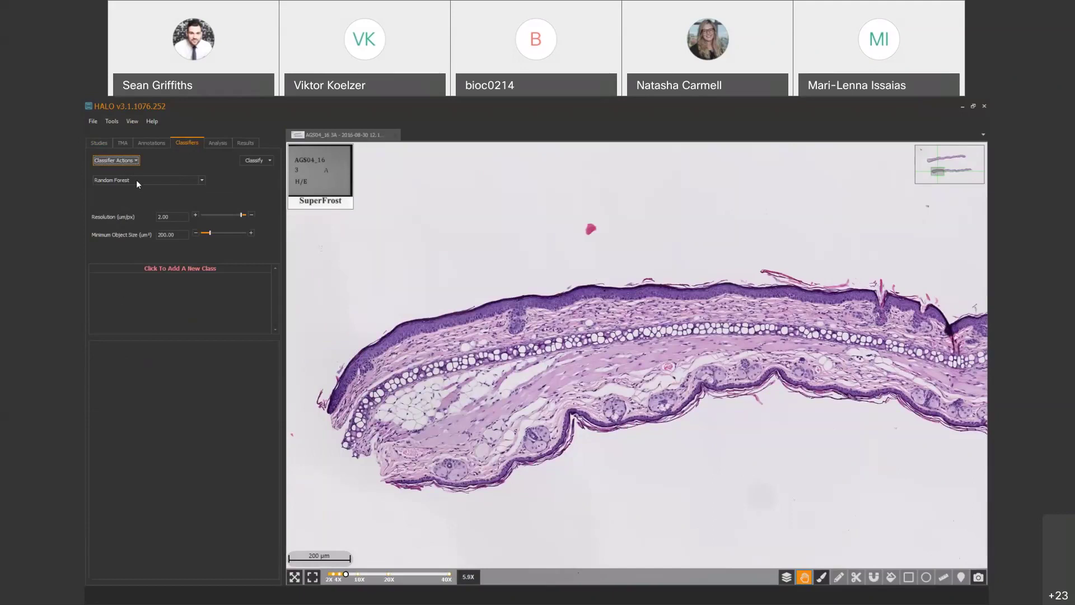
click(152, 182)
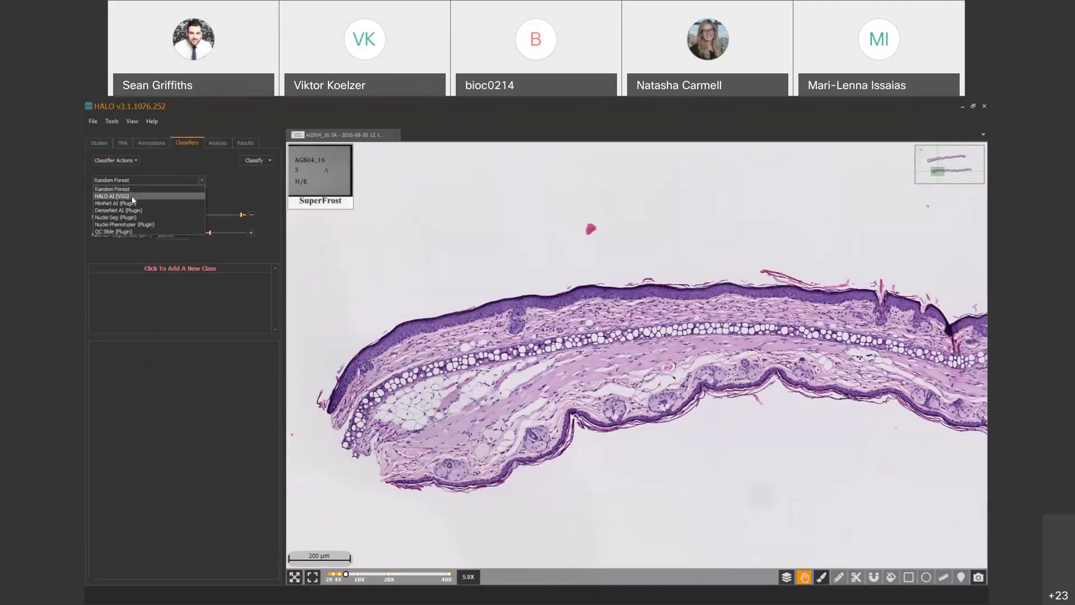
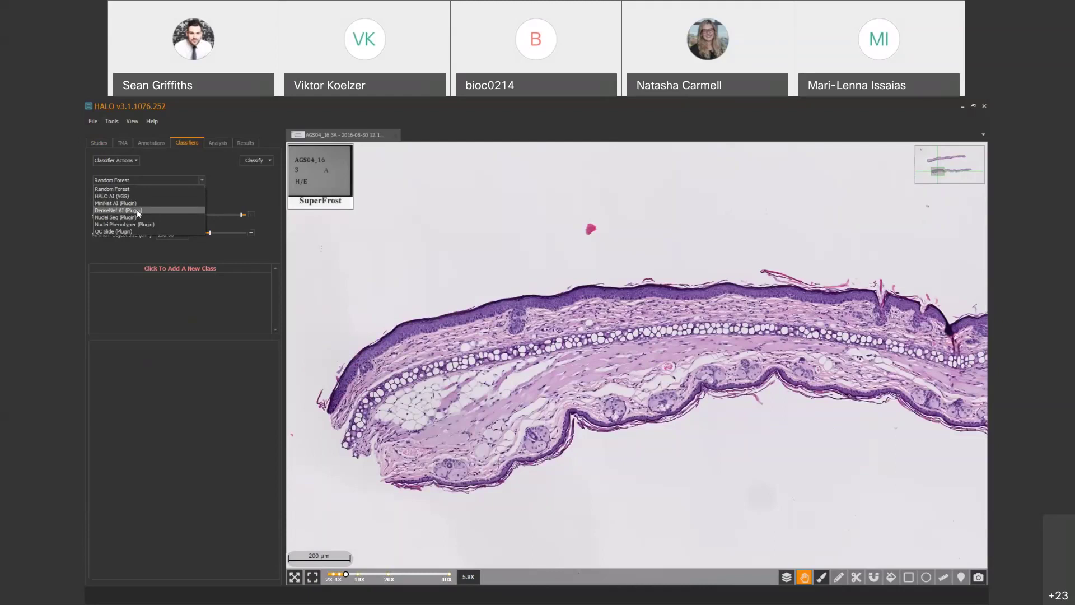
click(137, 209)
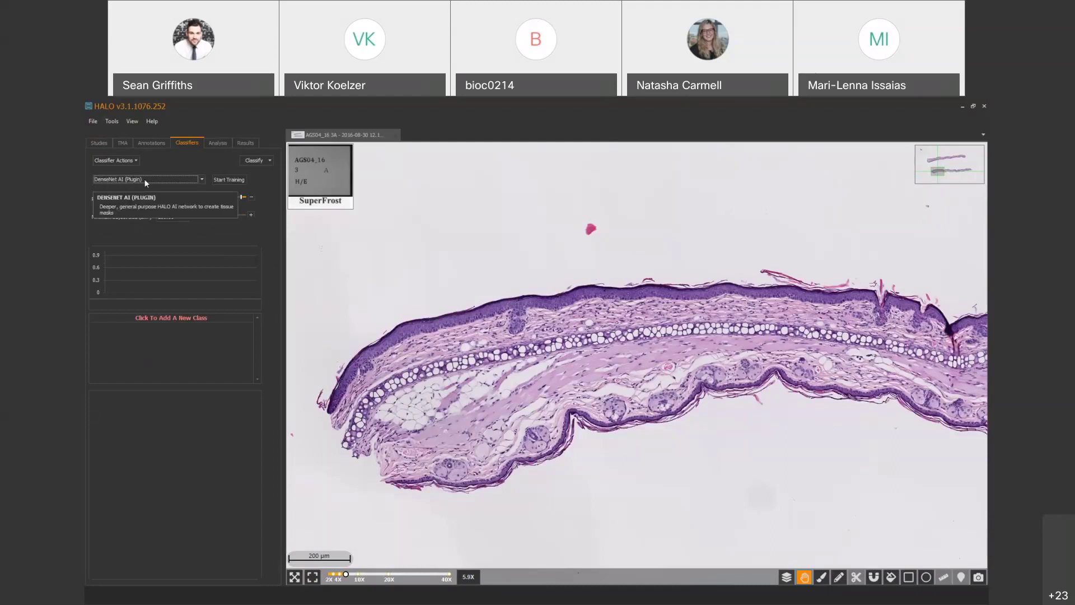
click(145, 179)
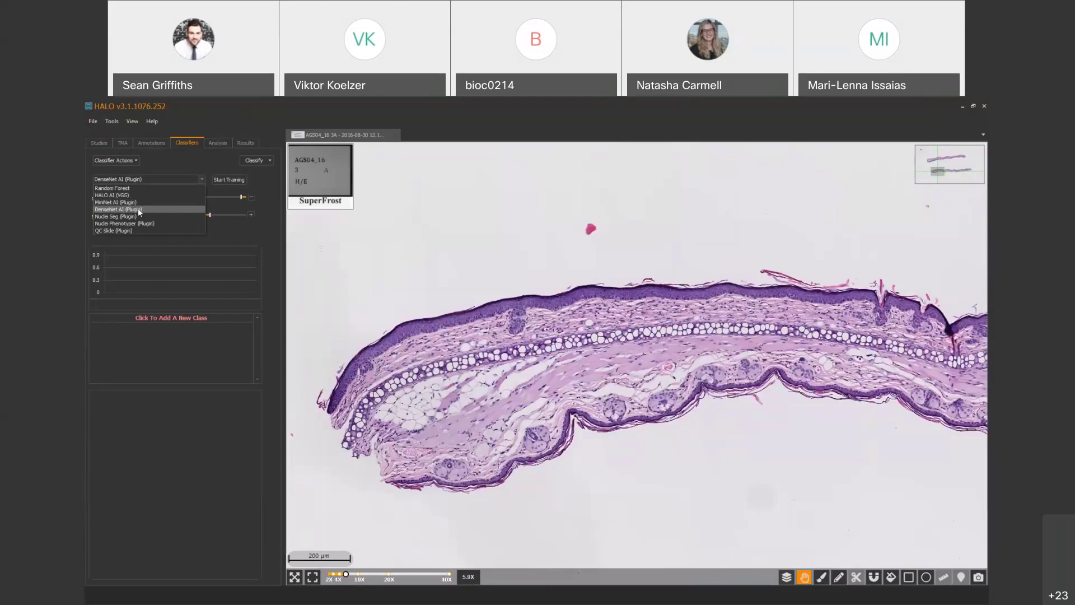
click(144, 210)
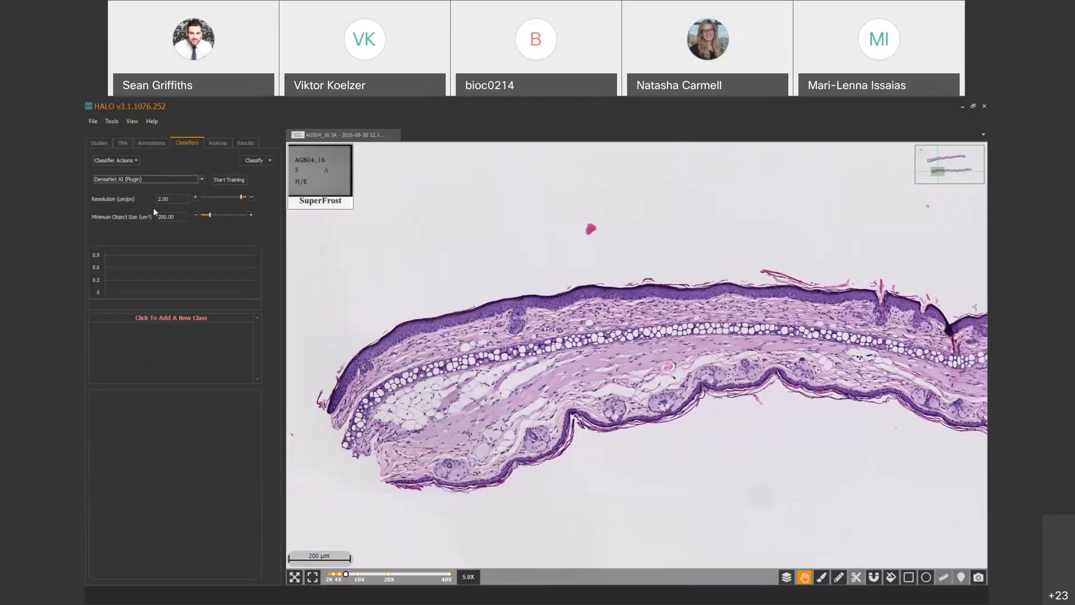
drag(173, 198, 150, 199)
click(167, 214)
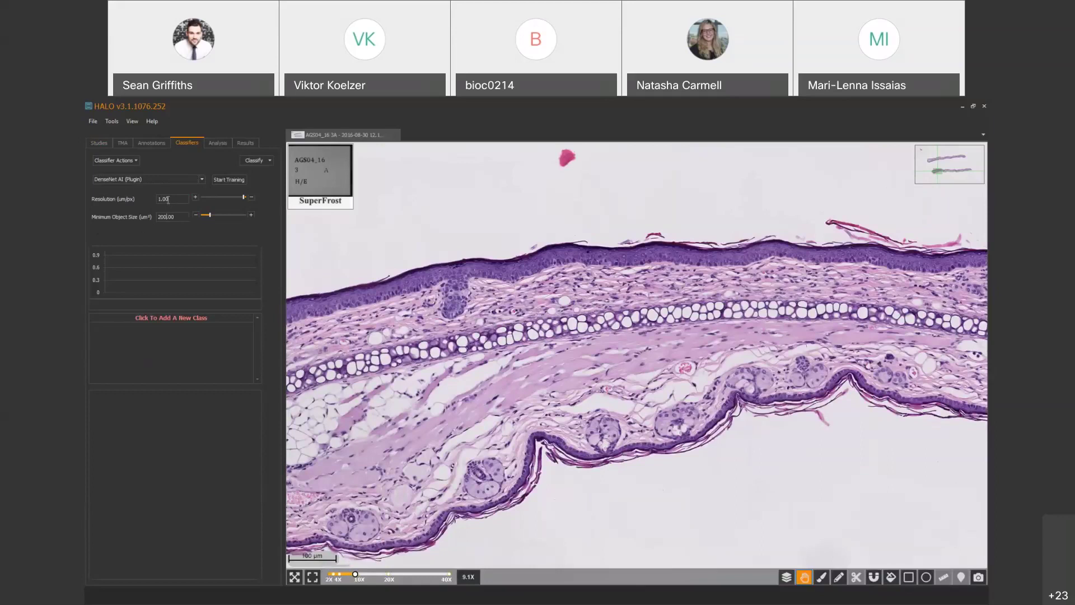
- Try a classifier resolution of 6 µm/px and compare the tissue detail at low and high magnification
drag(168, 200, 157, 199)
text(6)
scroll(336, 219, down, 5)
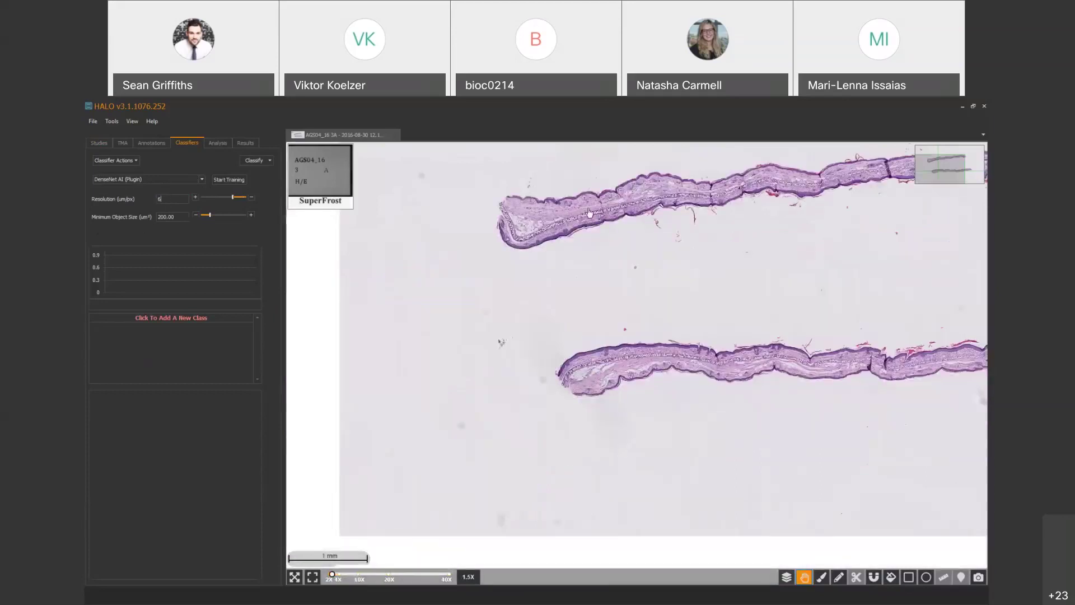
scroll(590, 213, up, 3)
drag(583, 444, 487, 209)
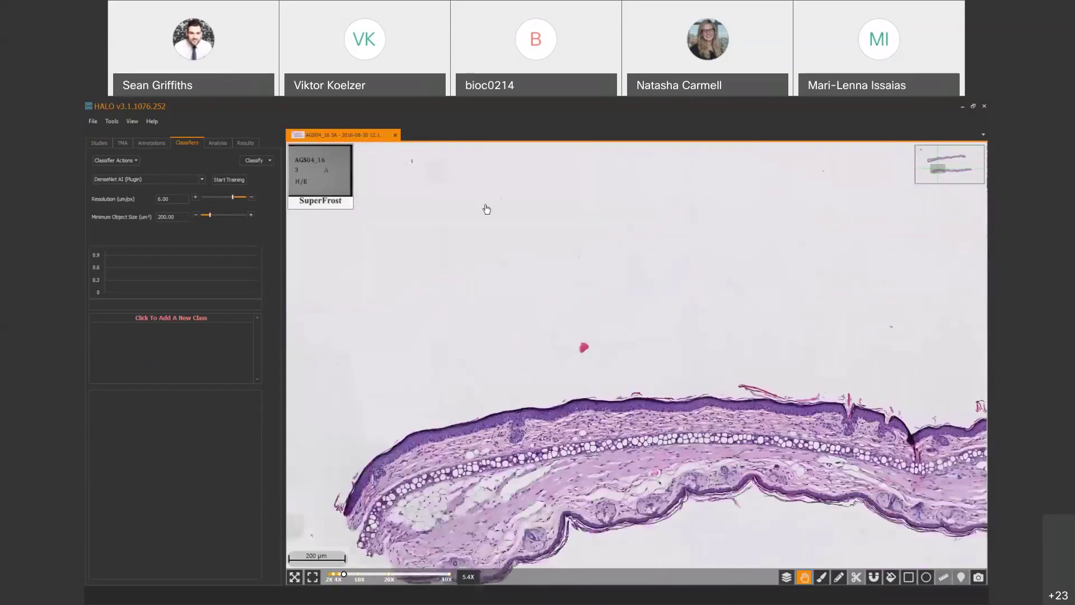
scroll(577, 359, up, 2)
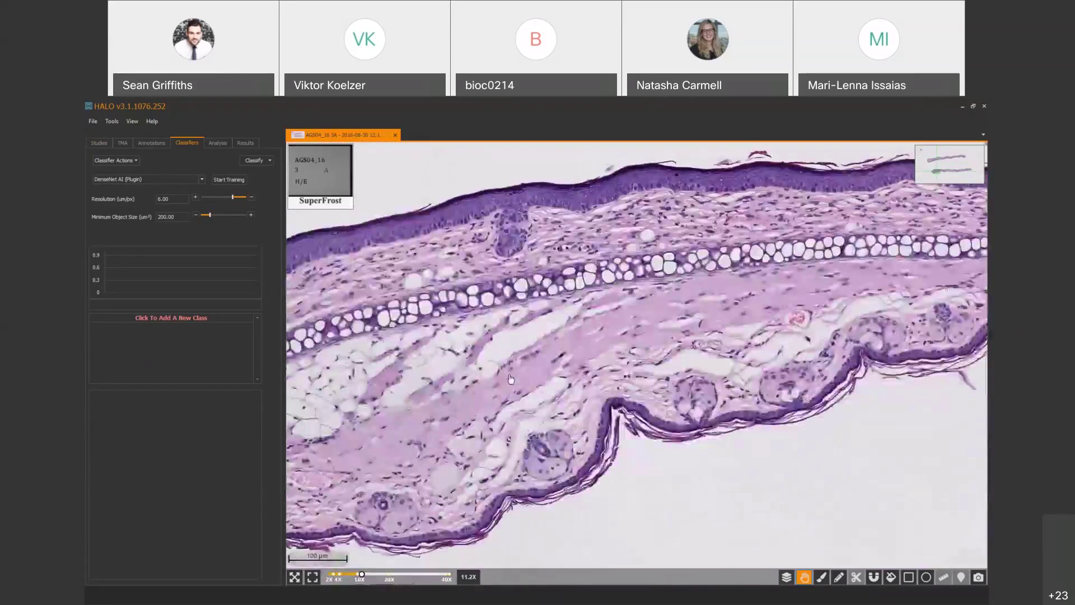
- Set the classifier resolution to 1 µm/px and check the tissue detail at the lower strip's end
text(1)
click(164, 217)
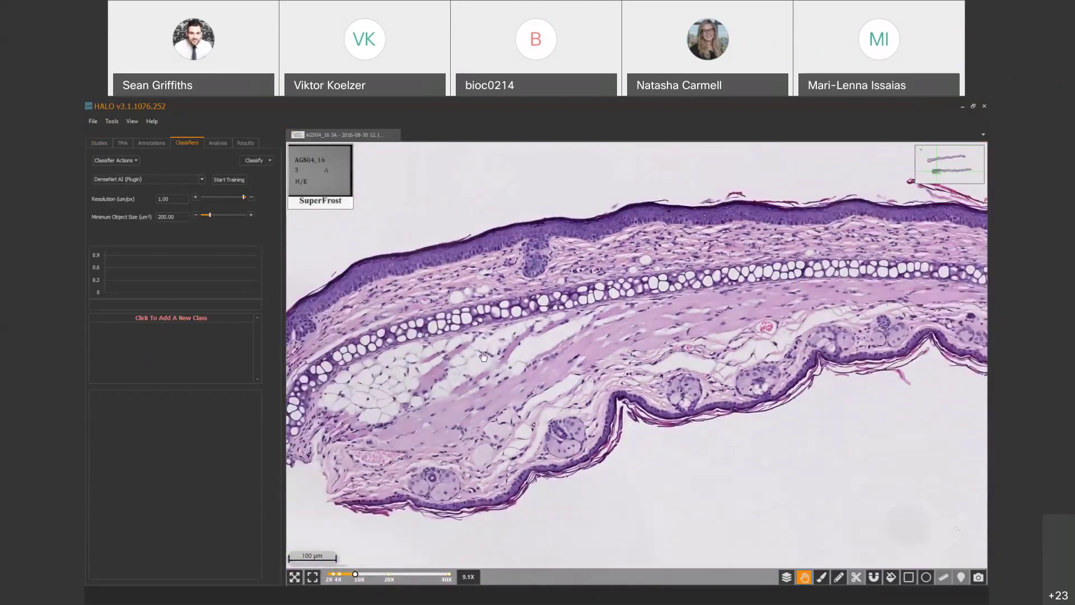
scroll(536, 353, down, 3)
scroll(535, 353, up, 2)
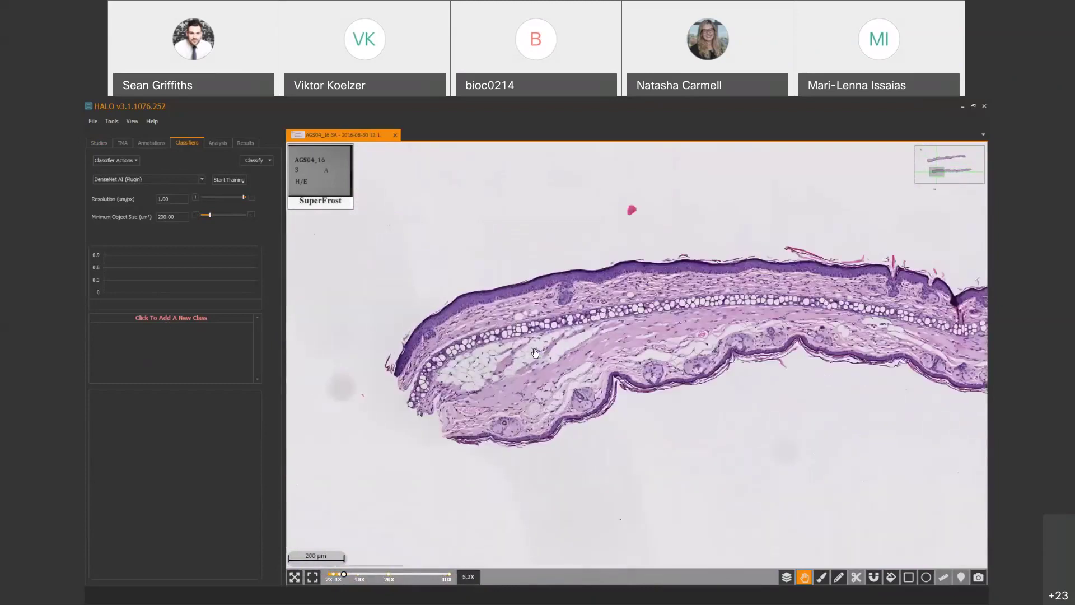
scroll(535, 353, up, 3)
scroll(529, 351, down, 1)
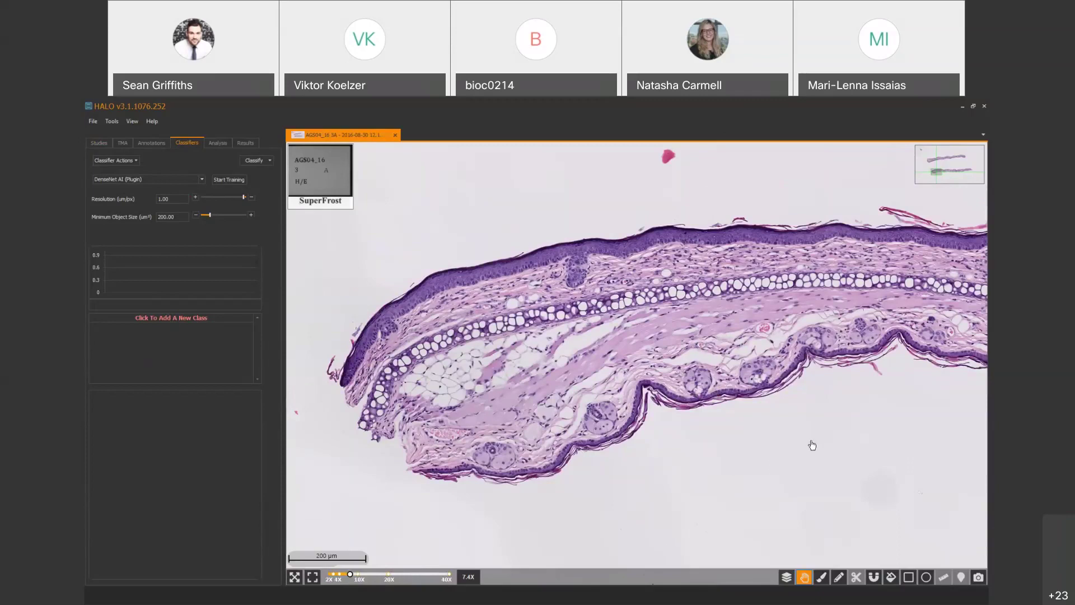
- Add four classifier classes named Dermis, Epidermis, Cartlidge and Sebeceous gland
click(167, 317)
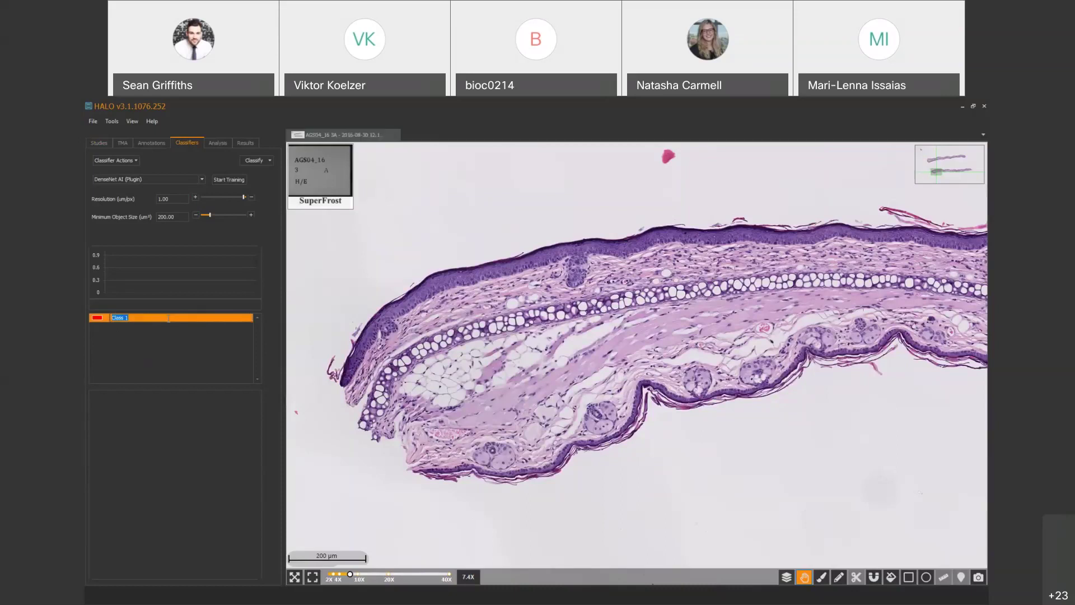
text(Dermis)
key(Return)
text(Epide)
key(Return)
text(Cartlidge)
key(Return)
text(Sebeceous gland)
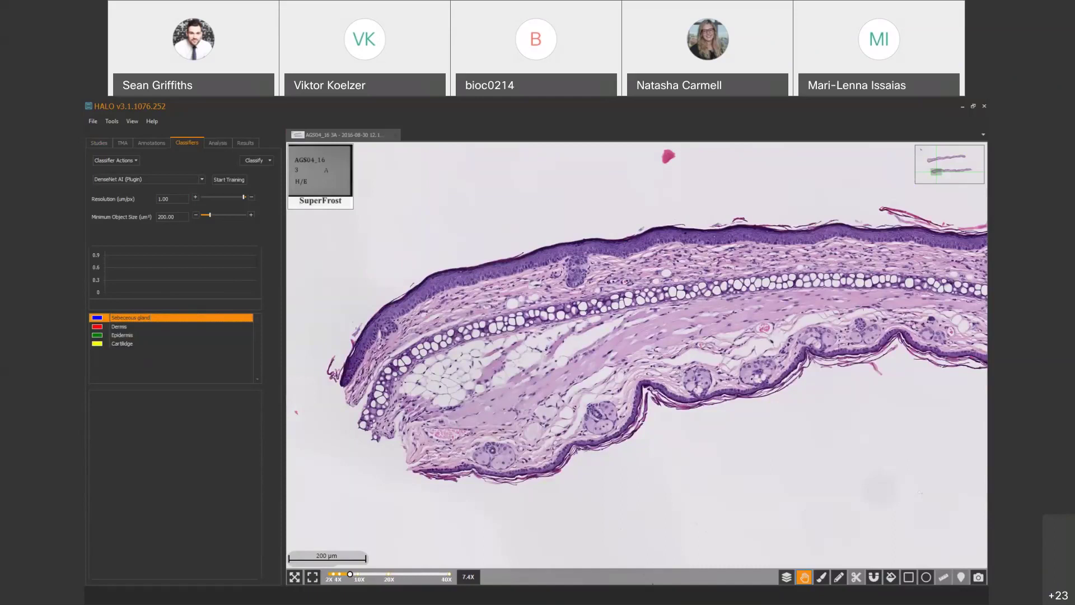
double_click(168, 317)
- Outline the thick end of the lower tissue strip freehand as a training region for the Dermis class
click(114, 327)
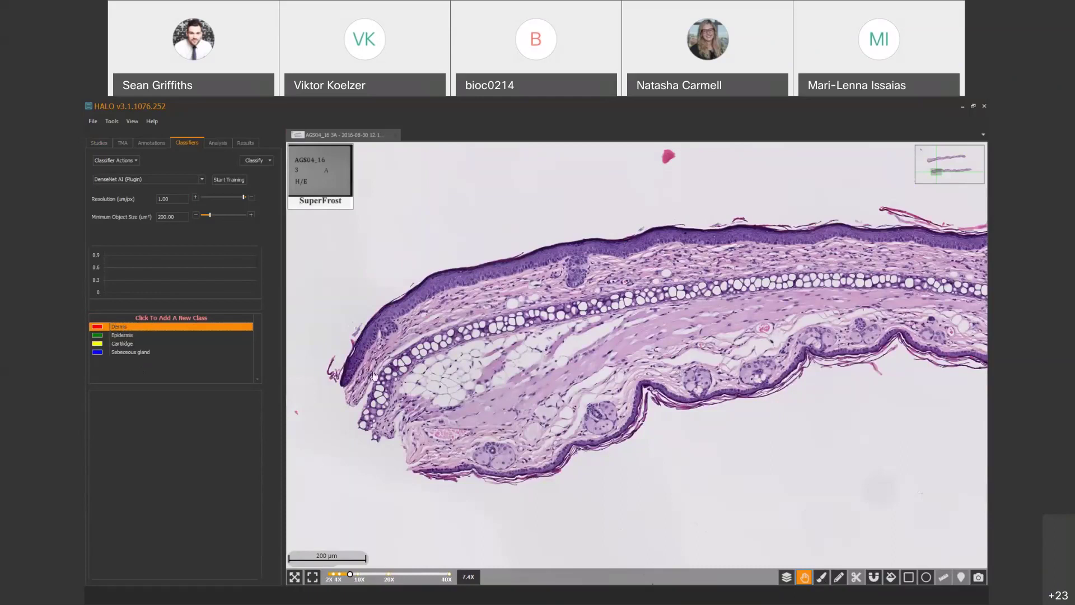
click(839, 578)
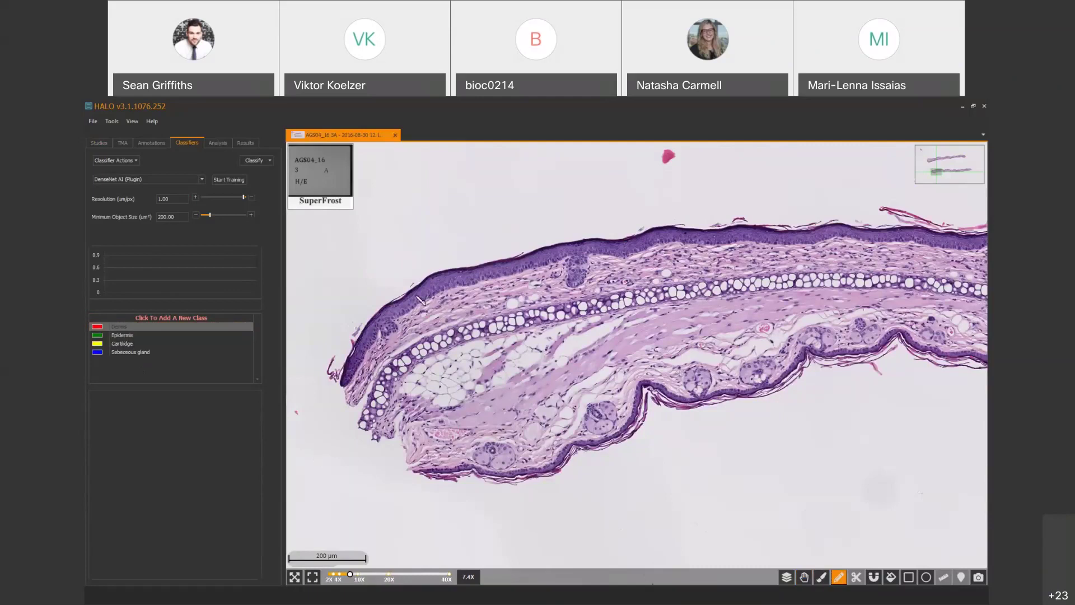
mouse_move(389, 307)
mouse_down()
mouse_move(343, 389)
mouse_move(358, 422)
mouse_move(434, 476)
mouse_move(516, 480)
mouse_move(555, 469)
mouse_move(632, 426)
mouse_move(656, 392)
mouse_move(693, 408)
mouse_move(714, 360)
mouse_move(686, 236)
mouse_move(669, 227)
mouse_move(432, 278)
mouse_move(390, 306)
mouse_move(358, 370)
mouse_up()
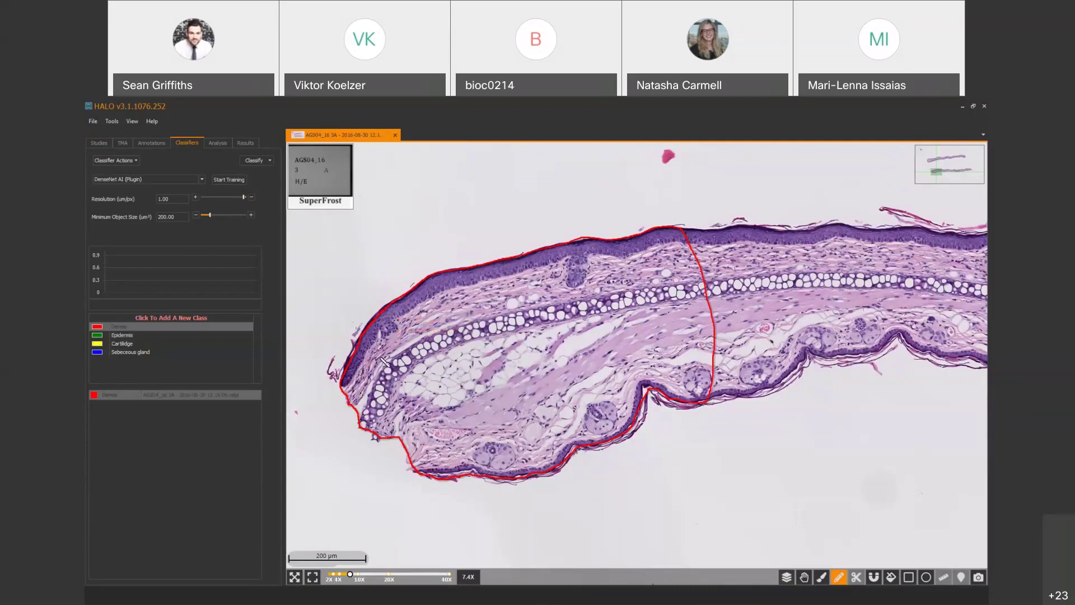
- Outline the upper epidermis layer freehand as an Epidermis training region, from the strip's tip to just past the dermis region's edge
click(124, 335)
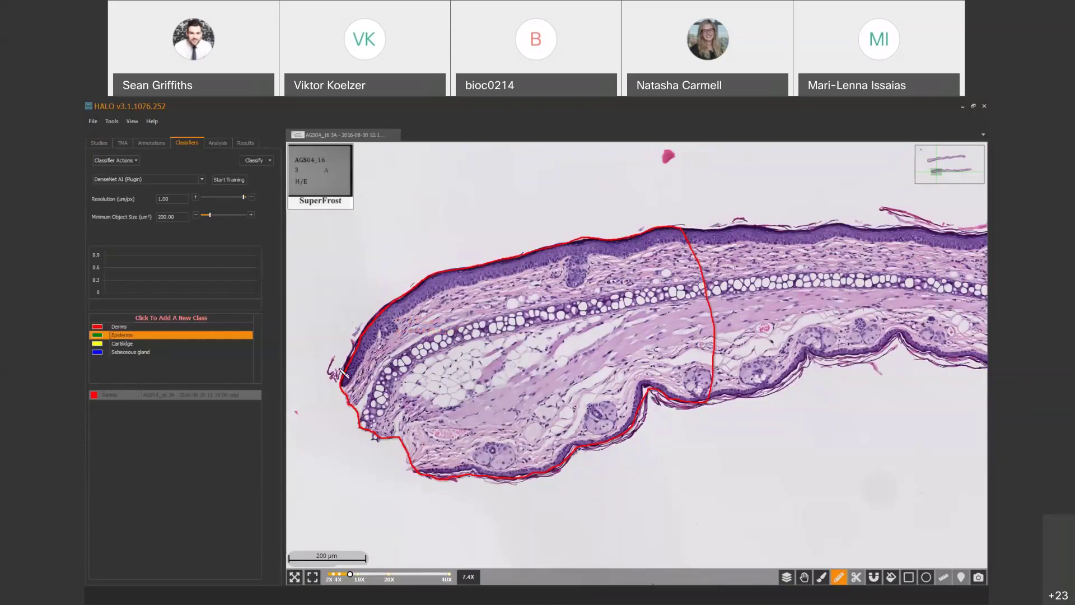
mouse_move(344, 383)
mouse_down()
mouse_move(414, 306)
mouse_move(567, 257)
mouse_move(642, 256)
mouse_move(698, 236)
mouse_move(663, 229)
mouse_move(445, 274)
mouse_move(373, 328)
mouse_move(343, 384)
mouse_up()
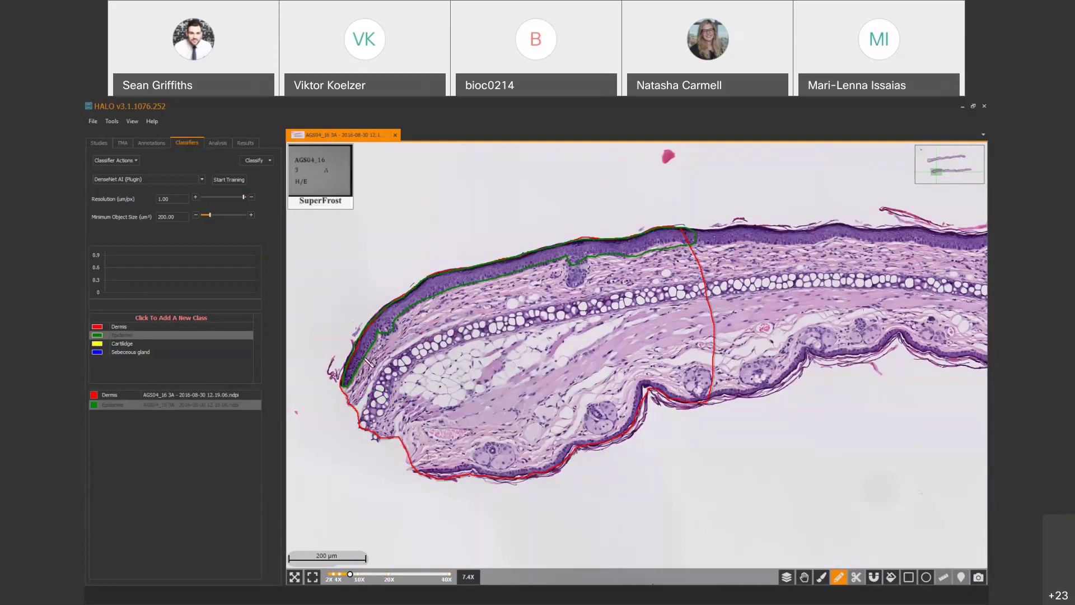
scroll(354, 380, up, 5)
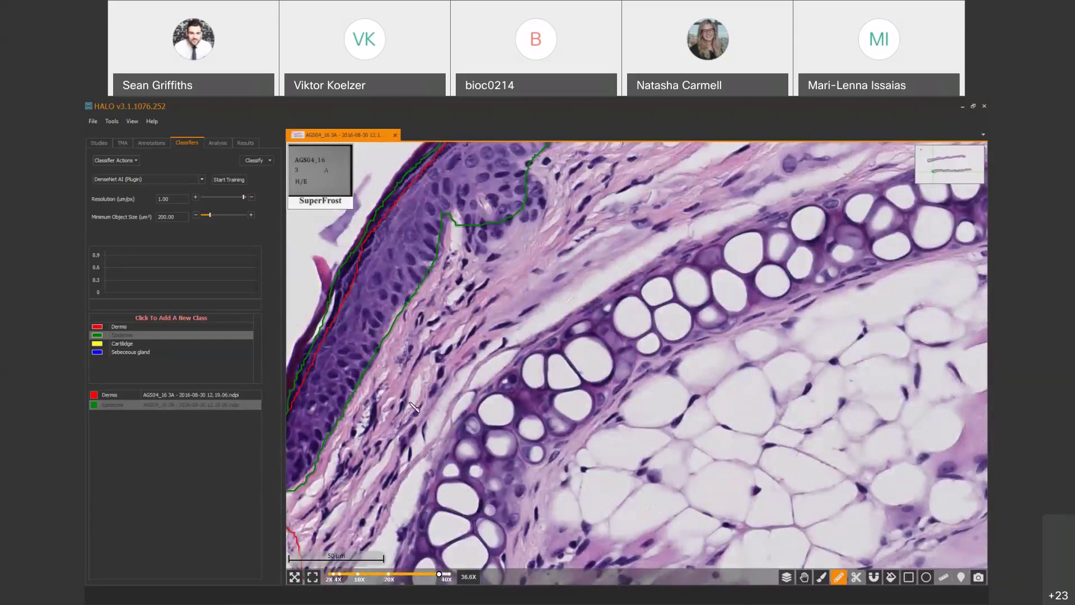
scroll(414, 407, down, 5)
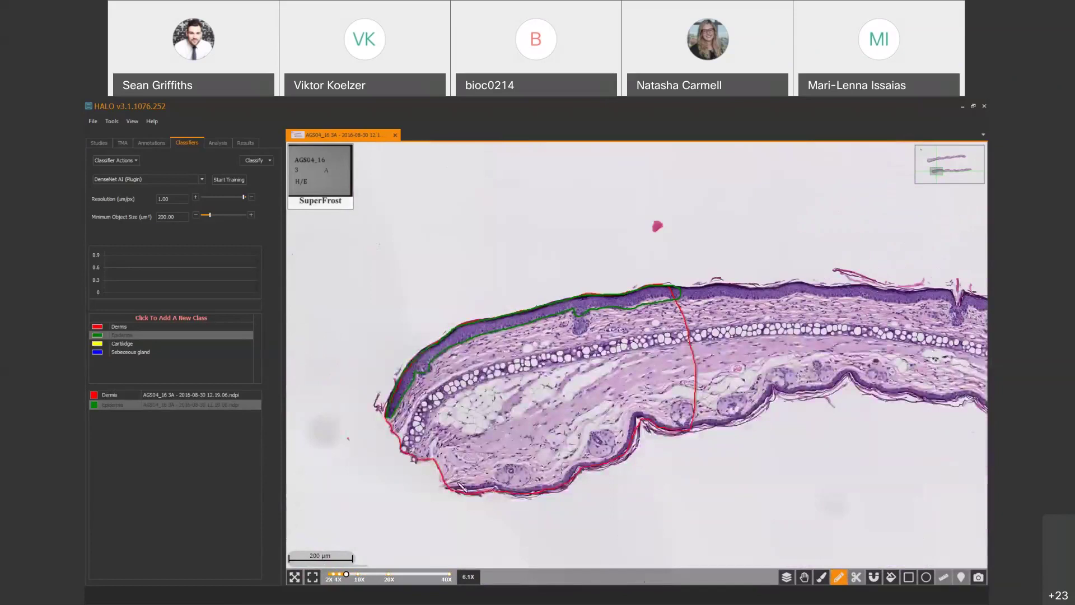
- Outline the thin lower epidermis layer along the bottom edge of the dermis region as a second Epidermis training region
mouse_move(448, 487)
mouse_down()
mouse_move(547, 490)
mouse_move(623, 456)
mouse_move(639, 420)
mouse_move(672, 433)
mouse_move(690, 424)
mouse_move(678, 428)
mouse_up()
mouse_move(667, 428)
mouse_down()
mouse_move(642, 416)
mouse_move(626, 453)
mouse_move(551, 486)
mouse_move(458, 489)
mouse_up()
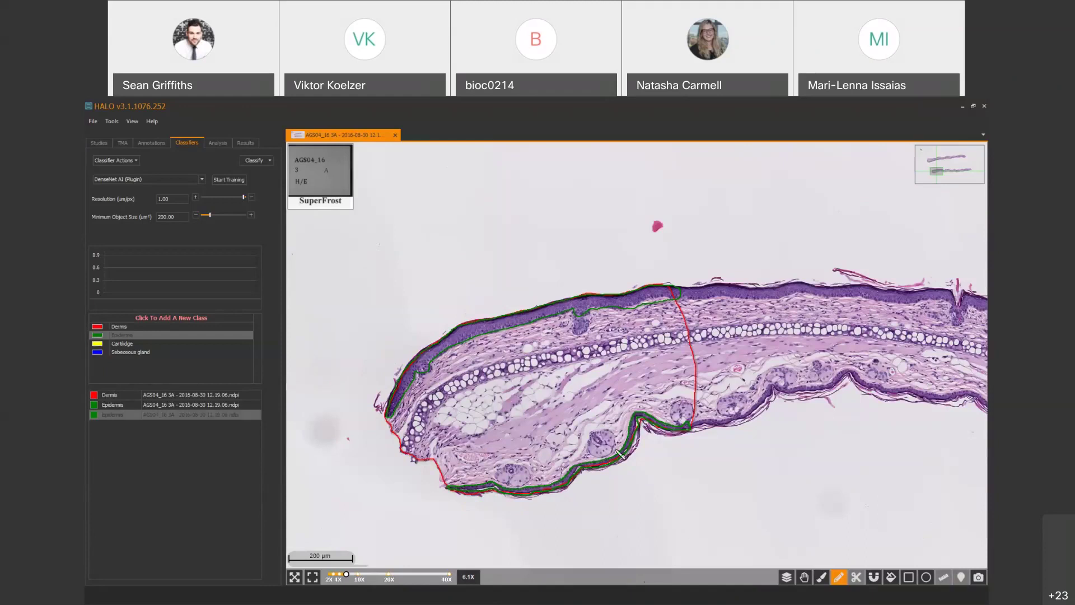
scroll(619, 454, up, 3)
scroll(508, 395, down, 3)
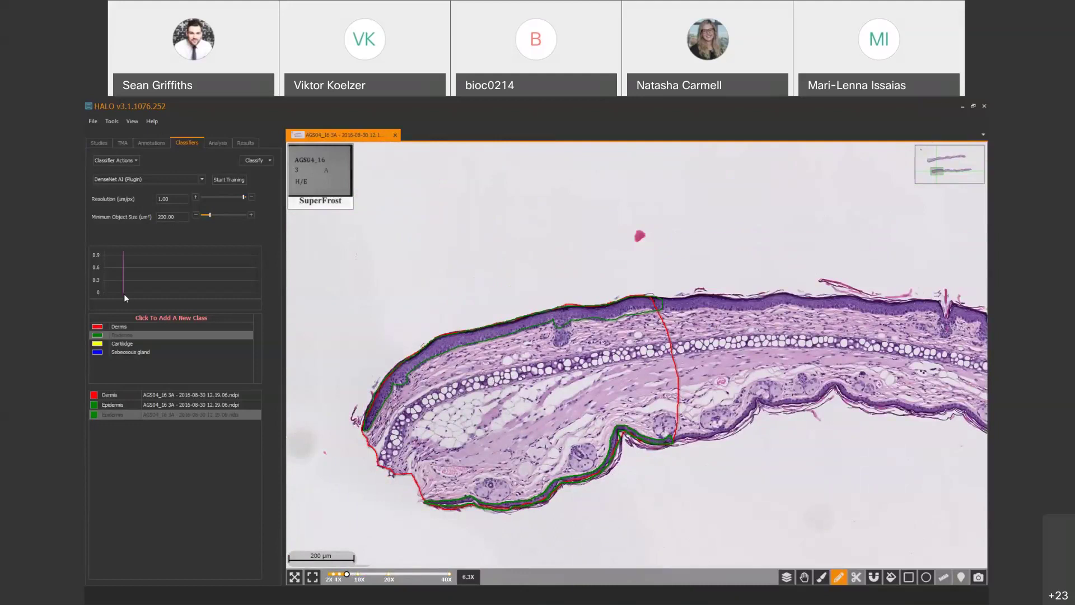
- Outline the cartilage band within the dermis region for the Cartlidge class and three glands along the lower edge for Sebeceous gland
click(123, 344)
mouse_move(383, 452)
mouse_down()
mouse_move(389, 473)
mouse_move(405, 435)
mouse_move(458, 397)
mouse_move(677, 351)
mouse_move(594, 354)
mouse_move(420, 398)
mouse_move(402, 413)
mouse_move(387, 467)
mouse_up()
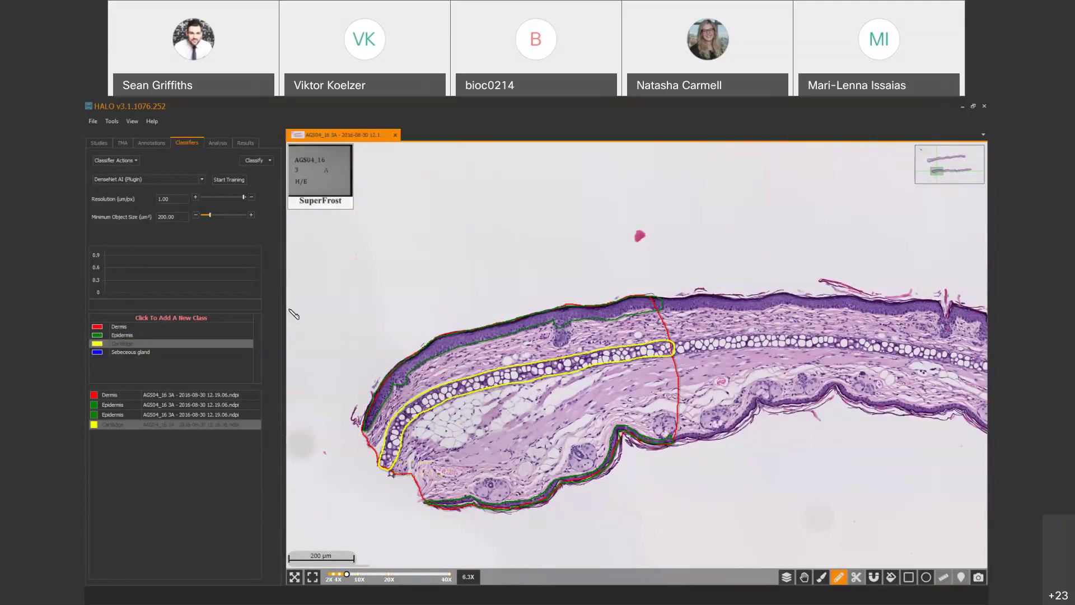
click(121, 353)
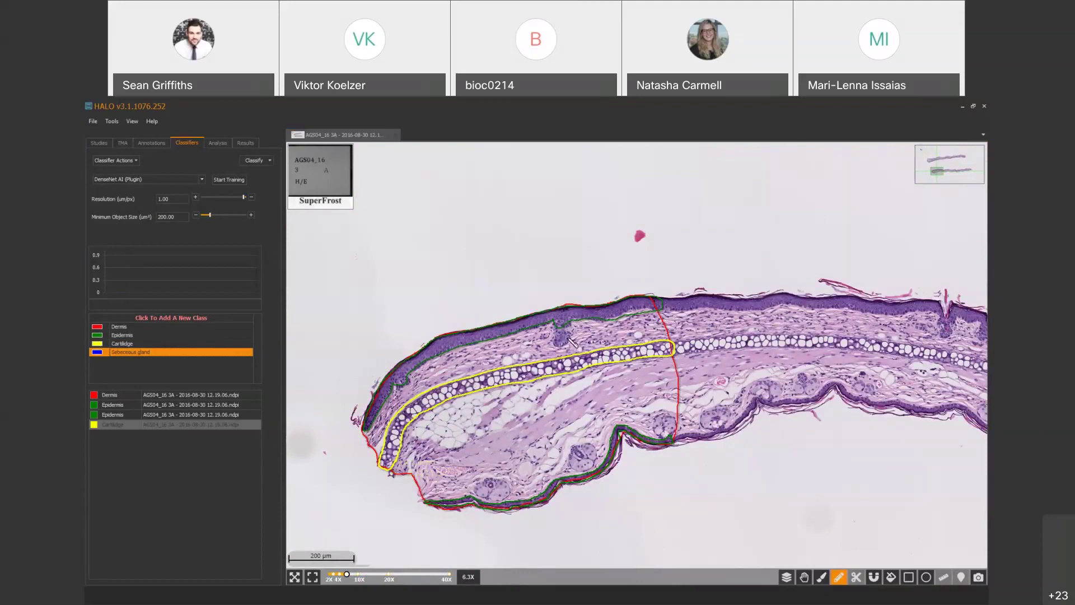
mouse_move(583, 448)
mouse_down()
mouse_move(577, 472)
mouse_move(594, 462)
mouse_move(582, 446)
mouse_up()
mouse_move(659, 415)
mouse_down()
mouse_move(658, 437)
mouse_move(670, 437)
mouse_move(675, 421)
mouse_move(663, 414)
mouse_up()
mouse_move(505, 473)
mouse_down()
mouse_move(481, 483)
mouse_move(483, 499)
mouse_move(511, 495)
mouse_move(503, 475)
mouse_up()
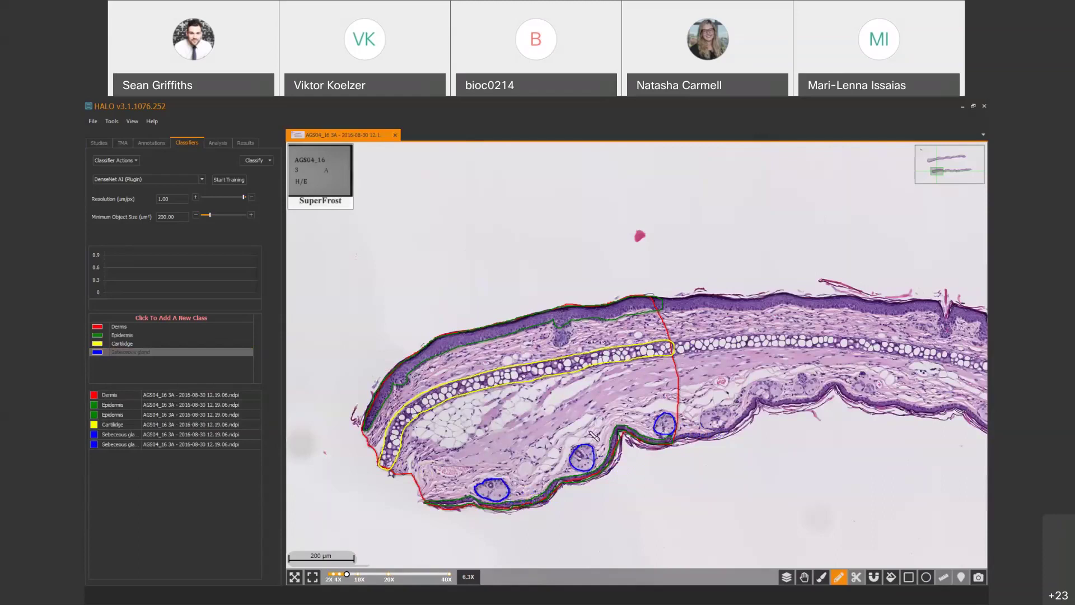
- Start training the DenseNet AI classifier and check the cross-entropy curve over the iterations
click(221, 180)
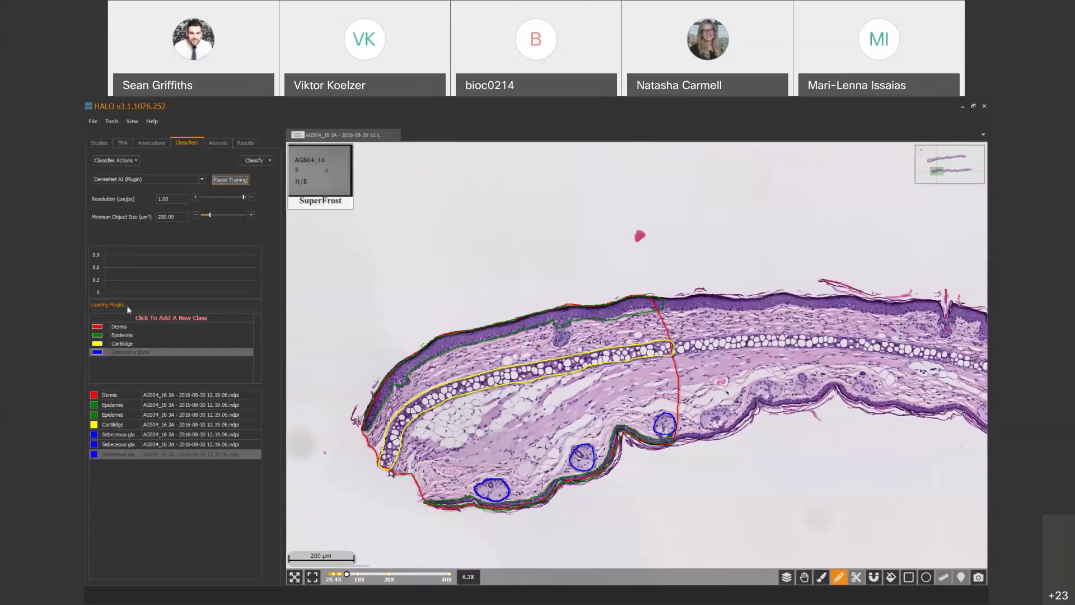
mouse_move(126, 261)
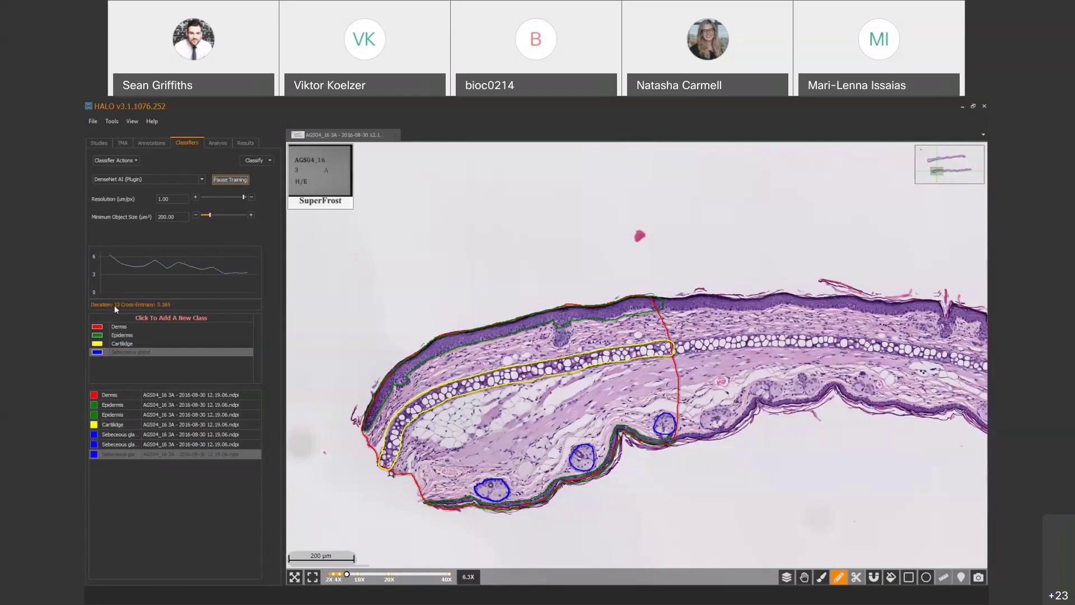
mouse_move(224, 271)
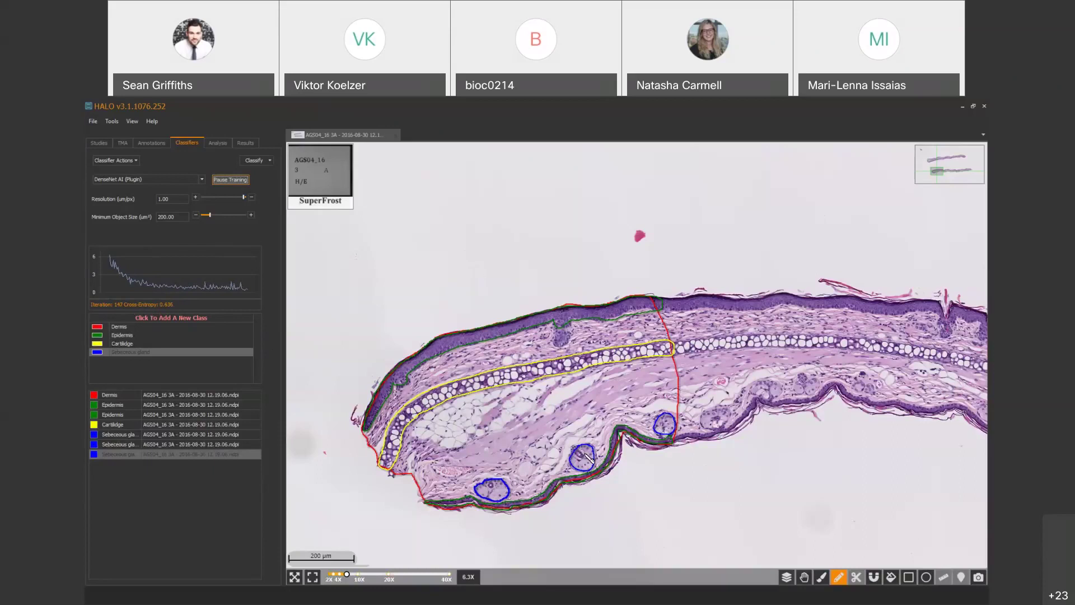
mouse_move(246, 290)
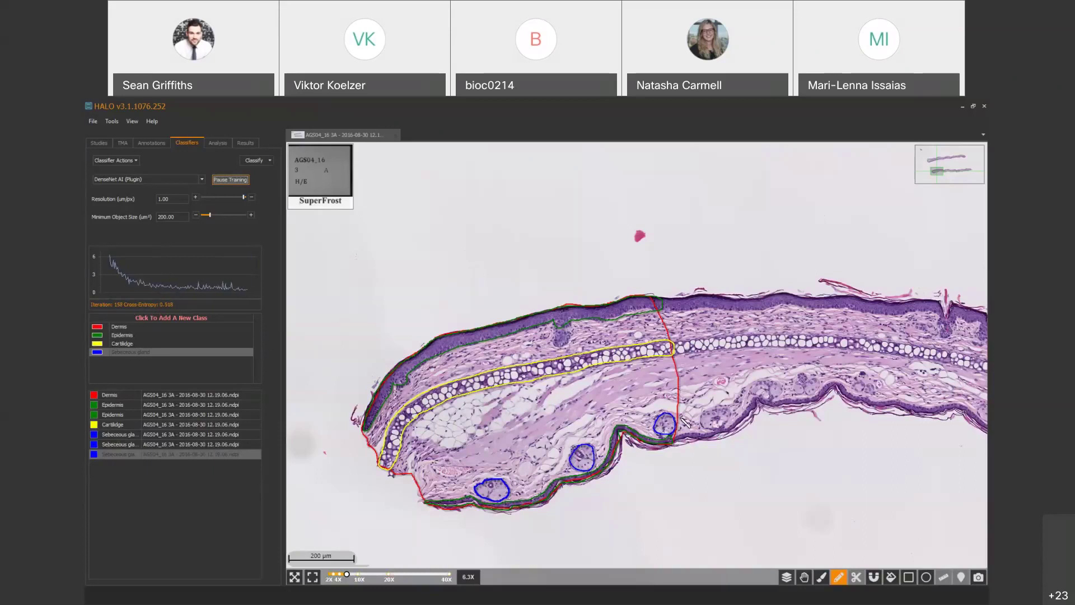
- Outline three more glands along the lower edge, just beyond the dermis region, as Sebeceous gland training regions
click(715, 414)
mouse_move(715, 415)
mouse_down()
mouse_move(701, 426)
mouse_move(719, 430)
mouse_move(730, 418)
mouse_move(715, 414)
mouse_up()
mouse_move(769, 387)
mouse_down()
mouse_move(749, 392)
mouse_move(777, 405)
mouse_move(784, 393)
mouse_move(766, 383)
mouse_move(823, 393)
mouse_move(815, 383)
mouse_up()
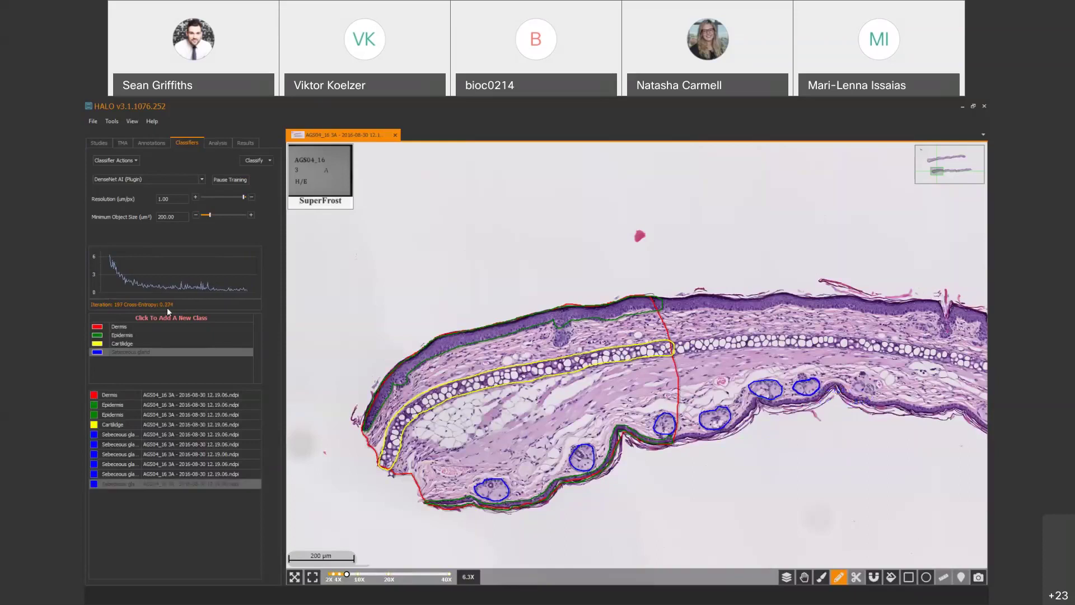
- Check the training curve and turn on the Real-Time Tuning preview of the classification over the tissue
mouse_move(111, 261)
mouse_move(145, 289)
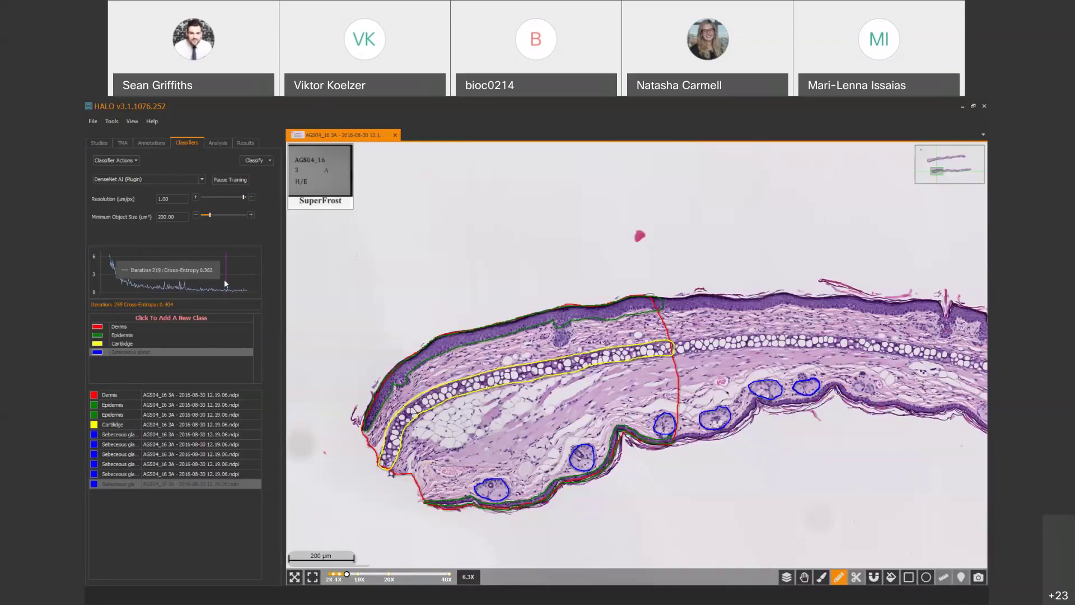
click(268, 161)
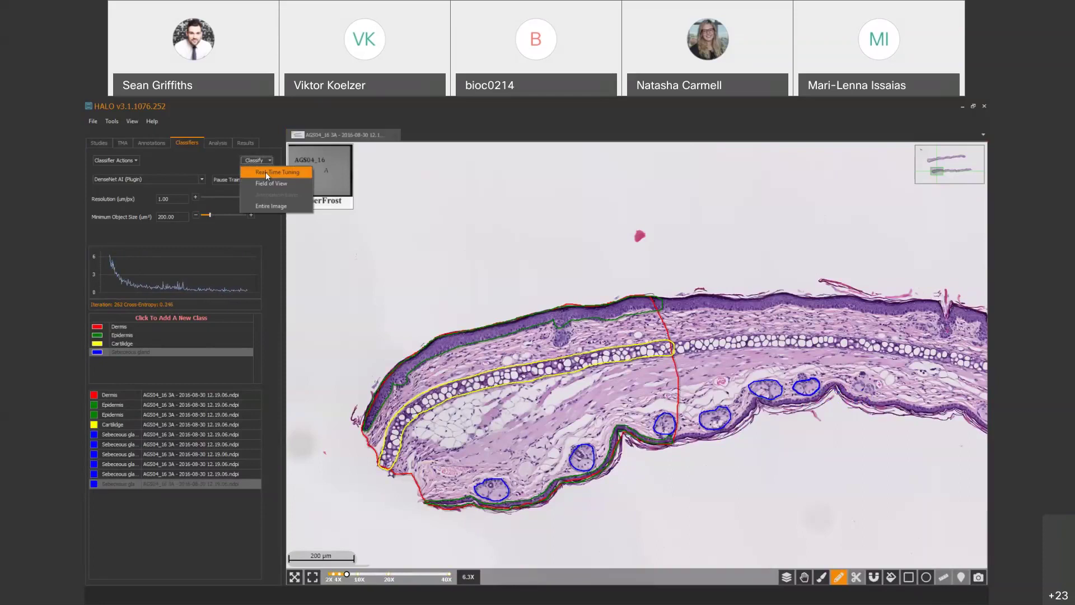
click(275, 173)
scroll(638, 365, up, 2)
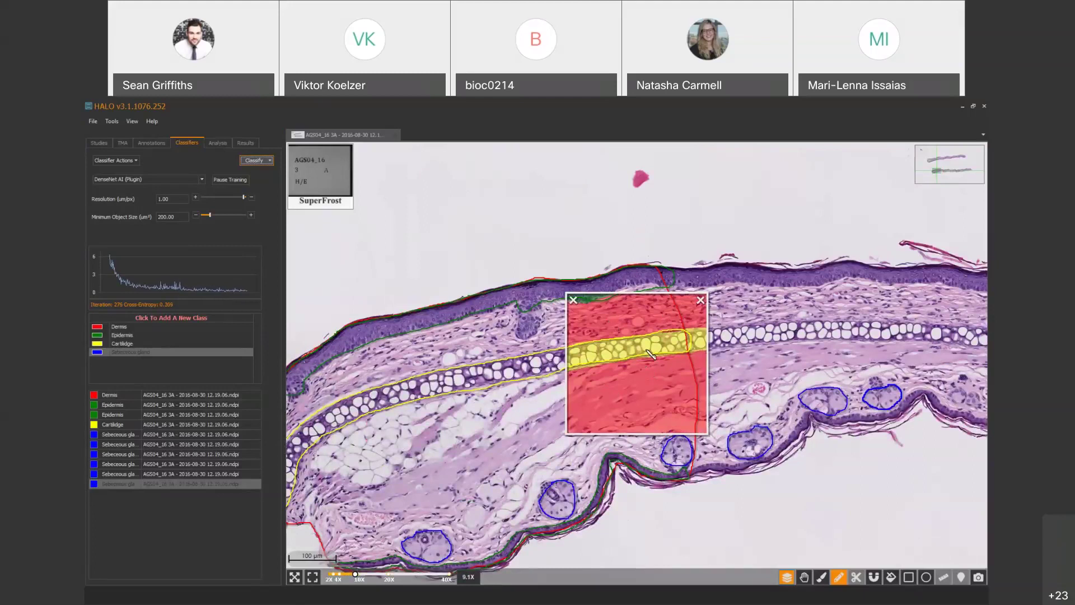
- Examine the live classification preview on the glands, epidermis and cartilage along the untrained part of the lower strip
click(804, 577)
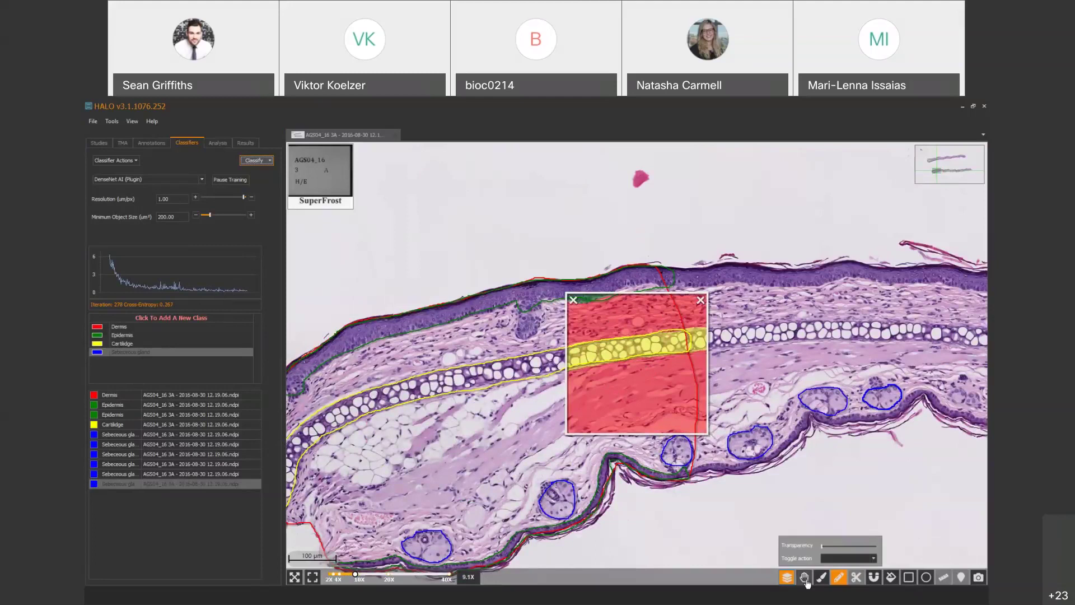
drag(739, 523, 711, 467)
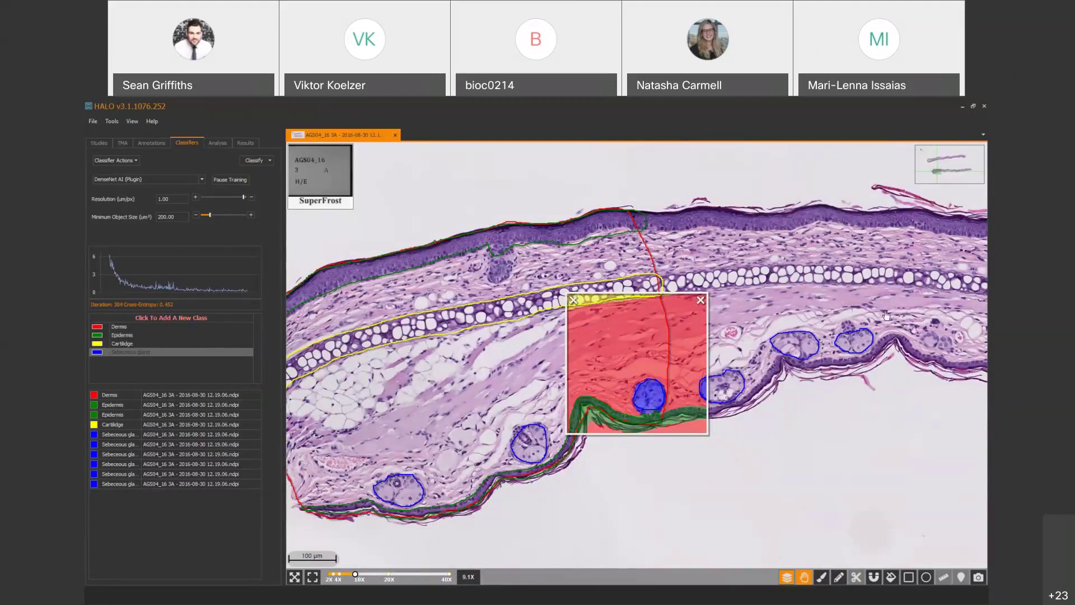
key(Right)
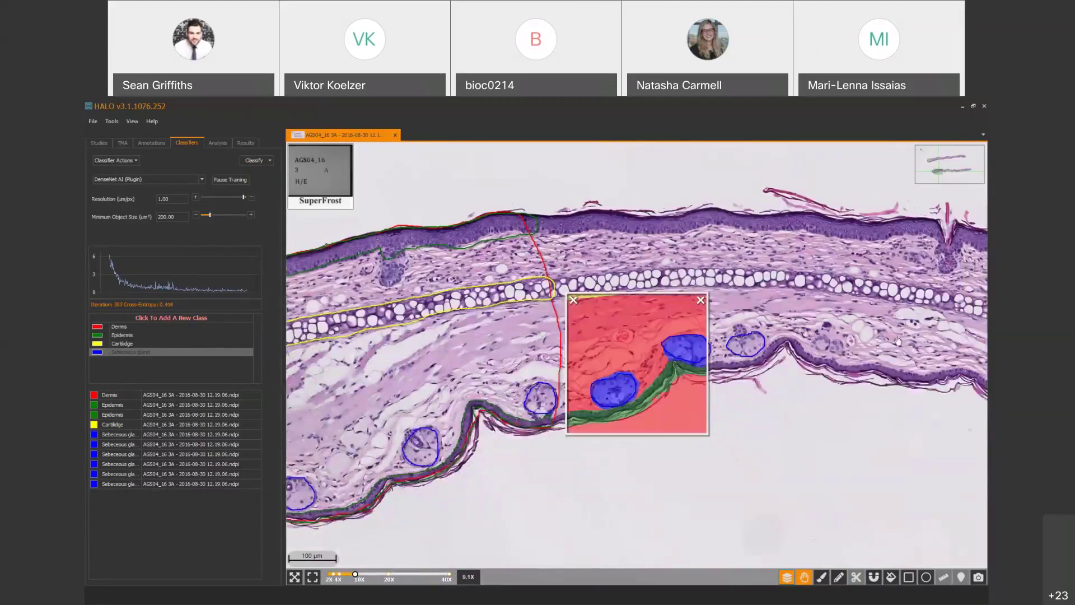
key(Right)
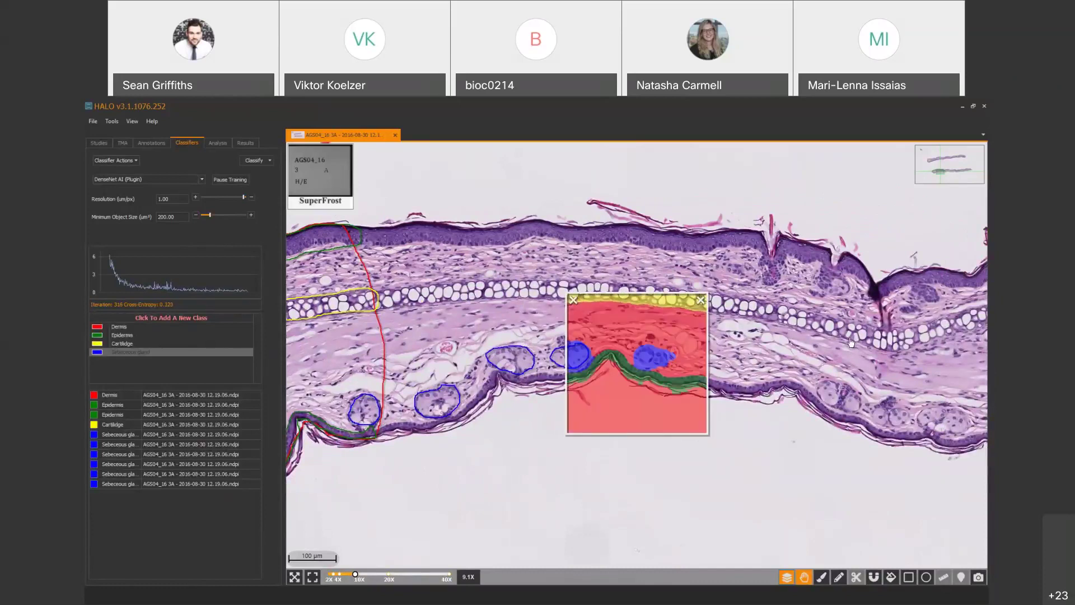
drag(850, 342, 807, 362)
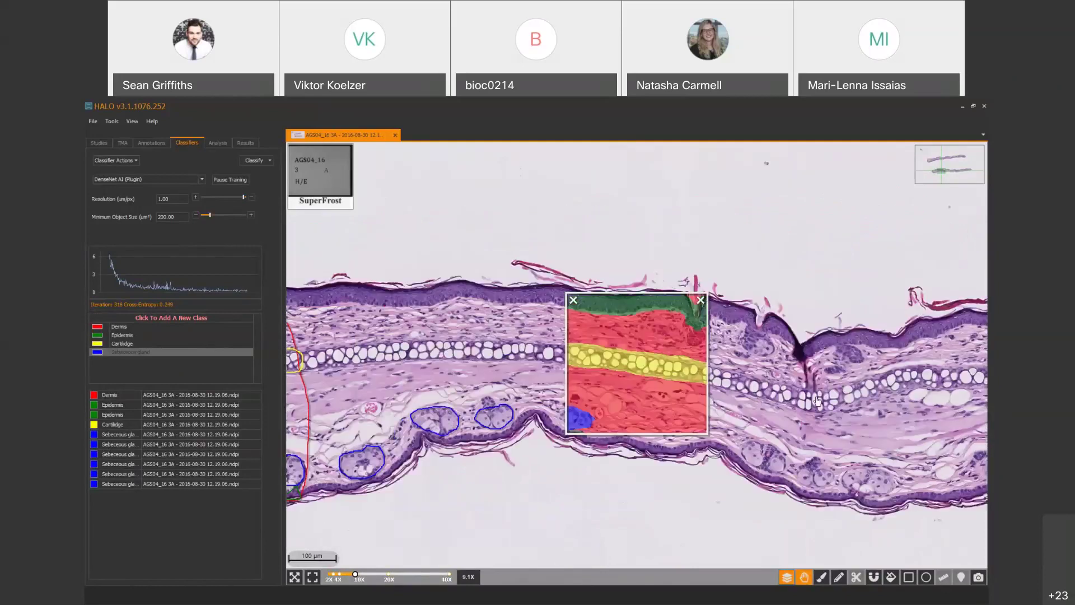
drag(771, 404, 674, 371)
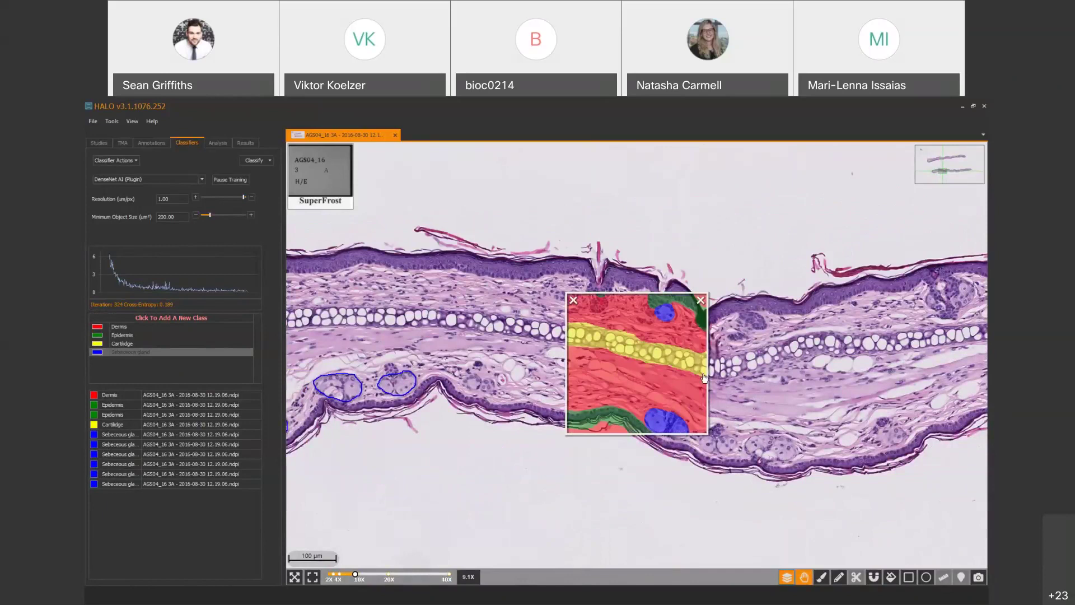
drag(705, 378, 665, 348)
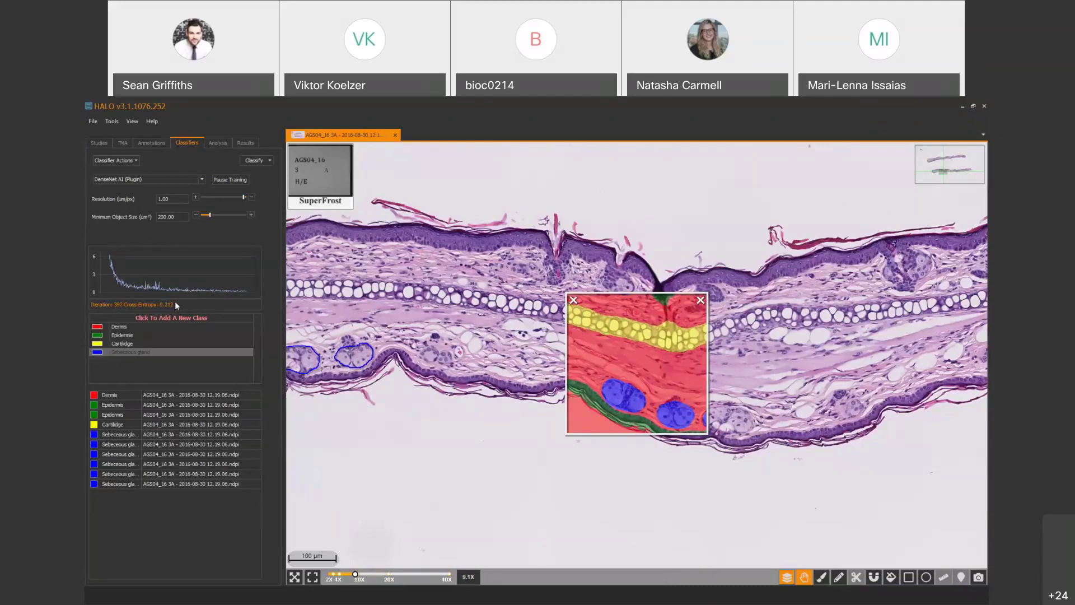
- Pause training and change the classifier's markup image from a mask to a probability map for the Sebeceous gland class
mouse_move(234, 289)
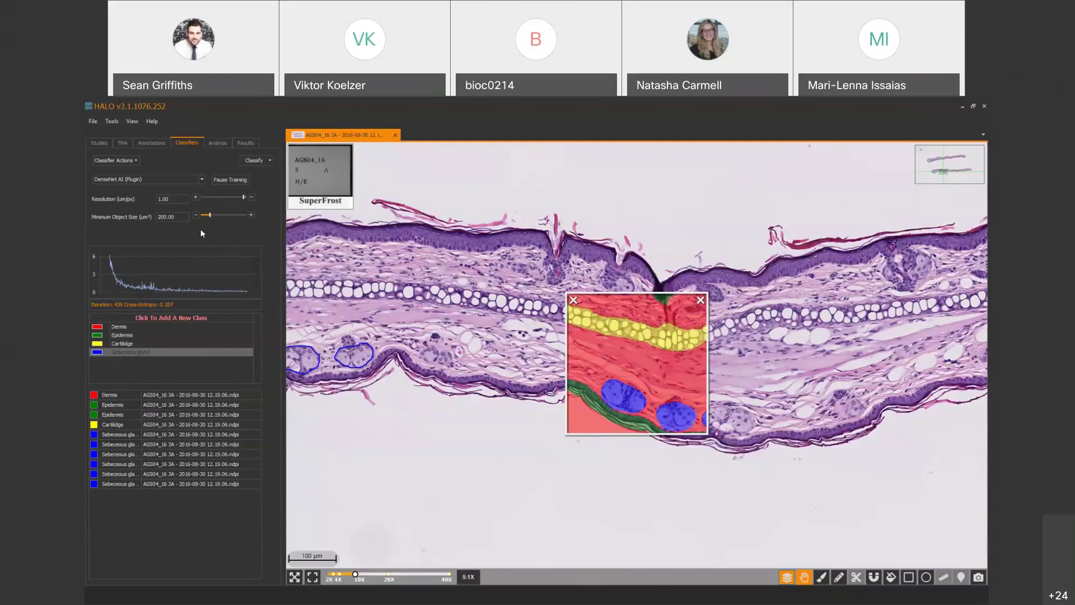
click(230, 180)
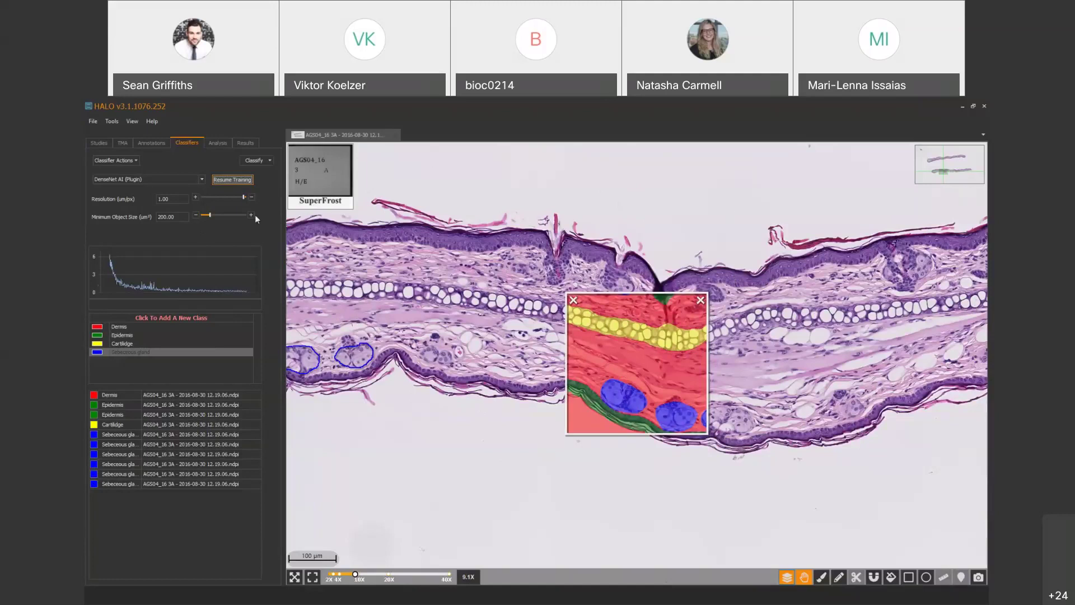
click(127, 161)
click(124, 206)
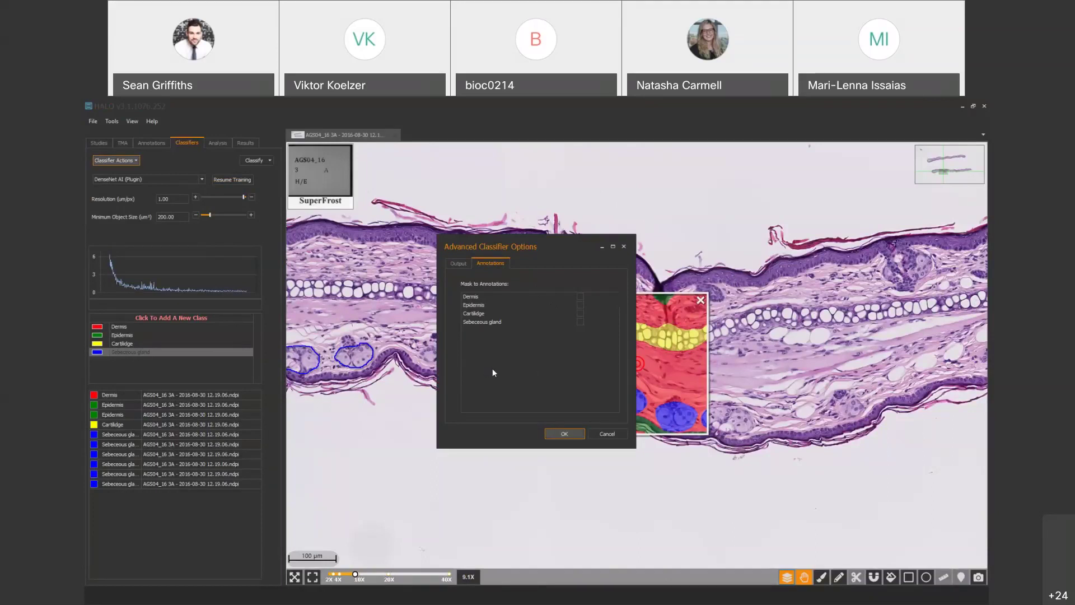
click(454, 264)
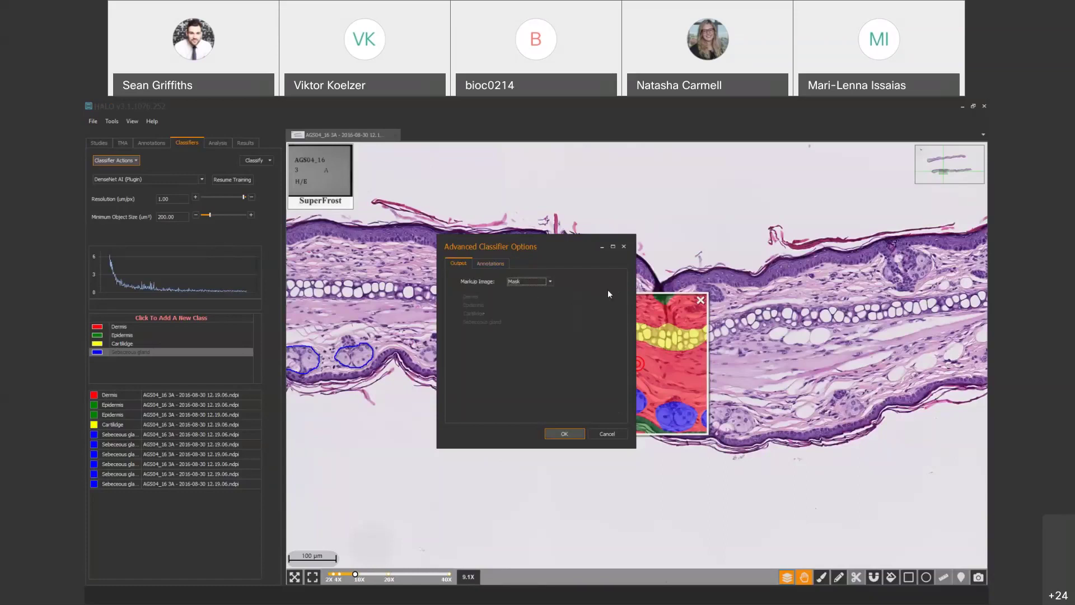
click(550, 281)
click(533, 296)
click(575, 314)
click(562, 431)
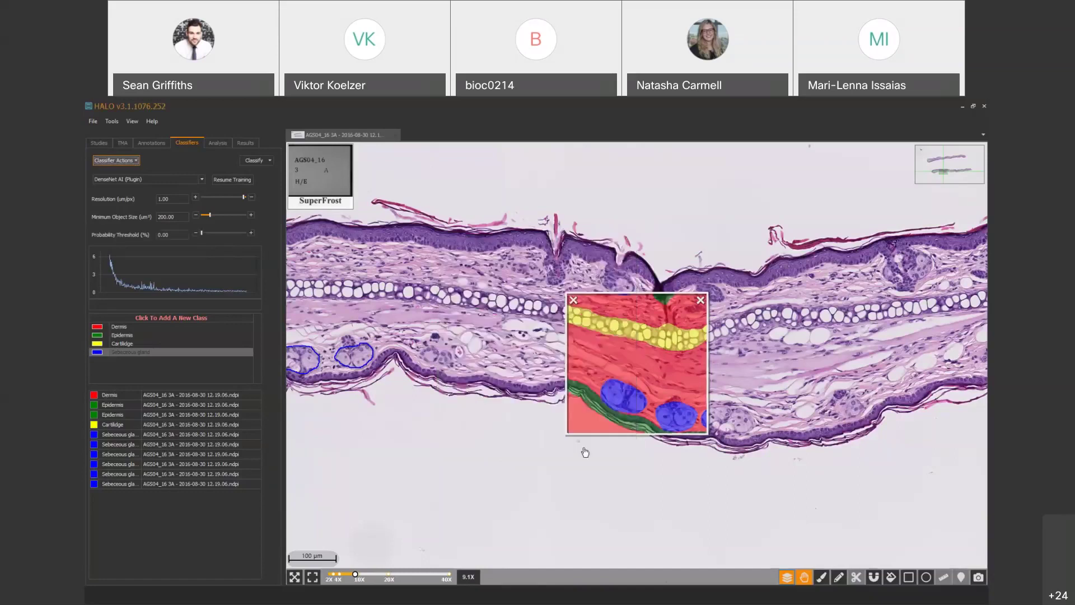
- Resume training and examine the sebaceous gland probability map in the live preview further along the lower strip
click(233, 180)
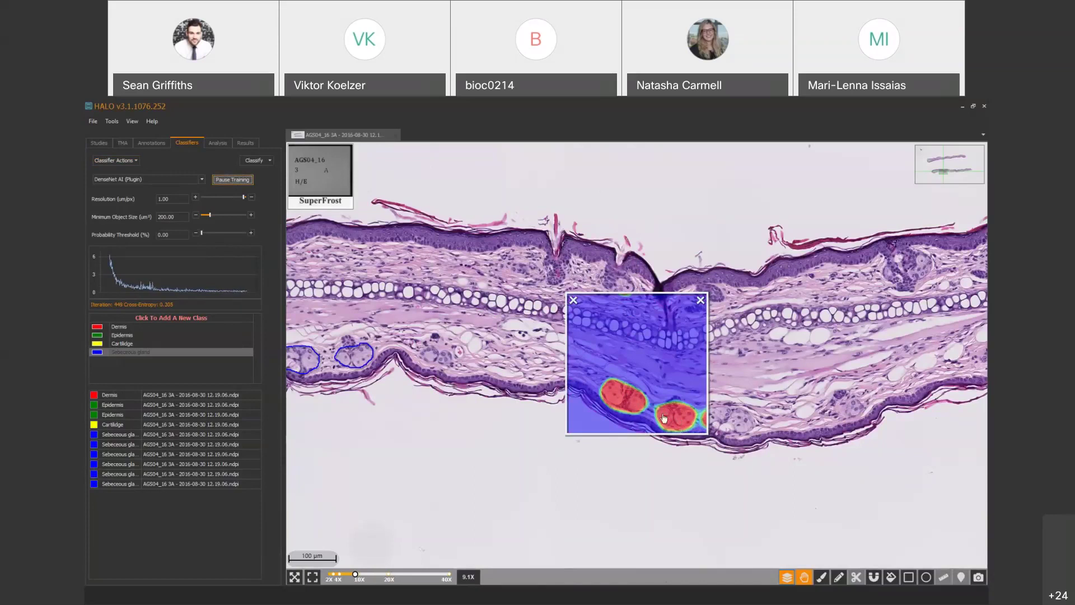
drag(767, 414, 613, 418)
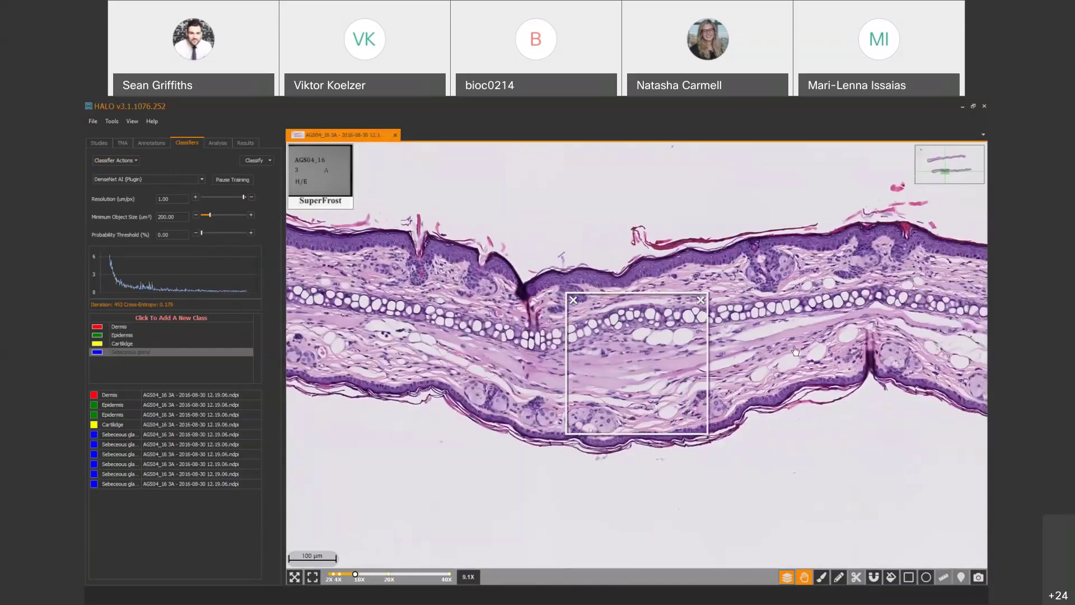
drag(758, 388, 603, 506)
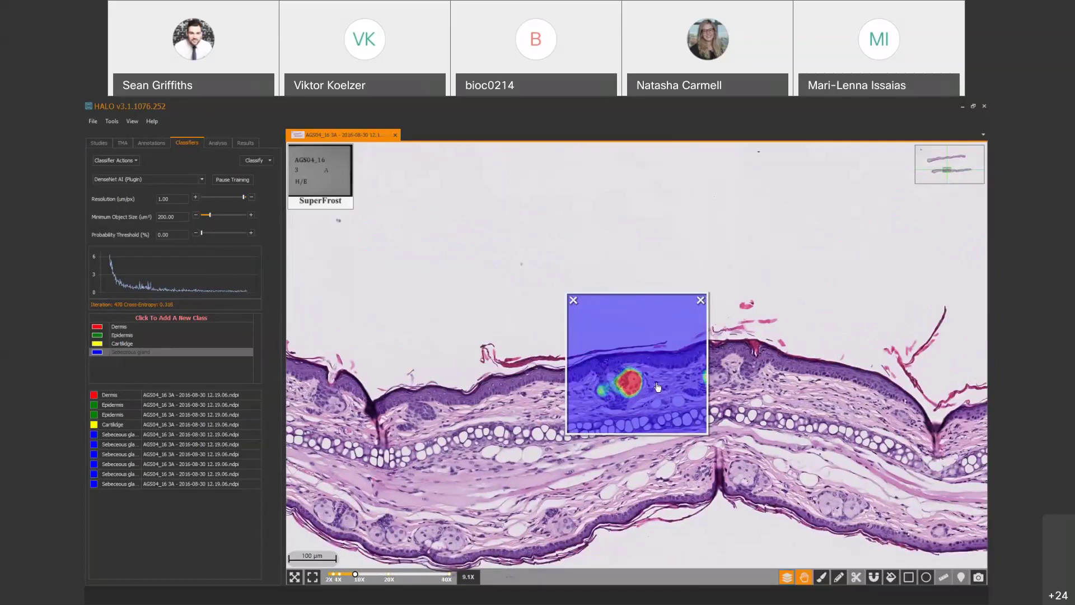
drag(771, 428, 700, 410)
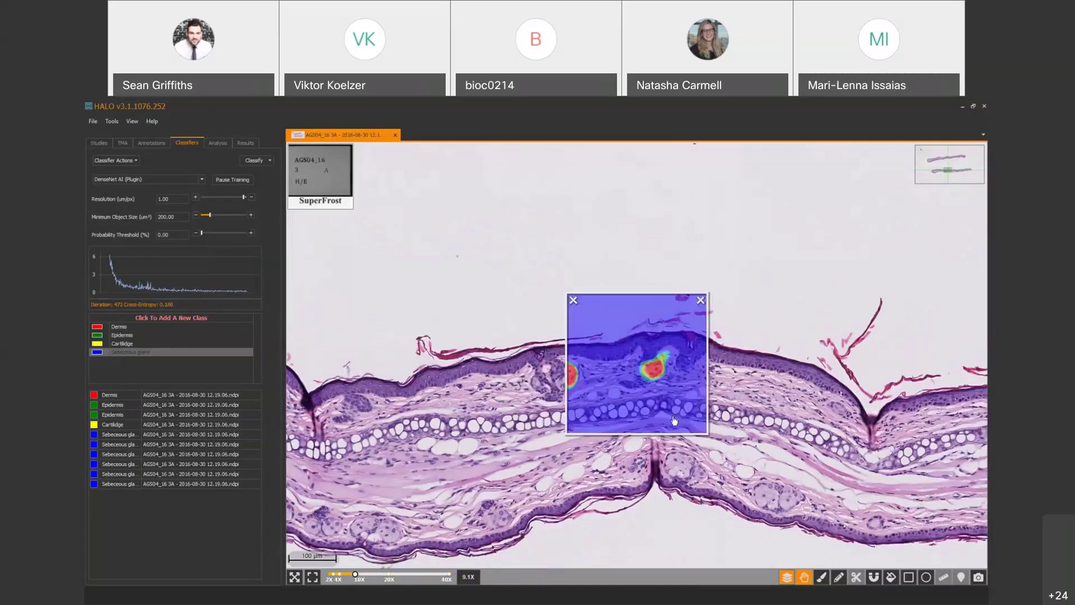
drag(719, 492, 701, 429)
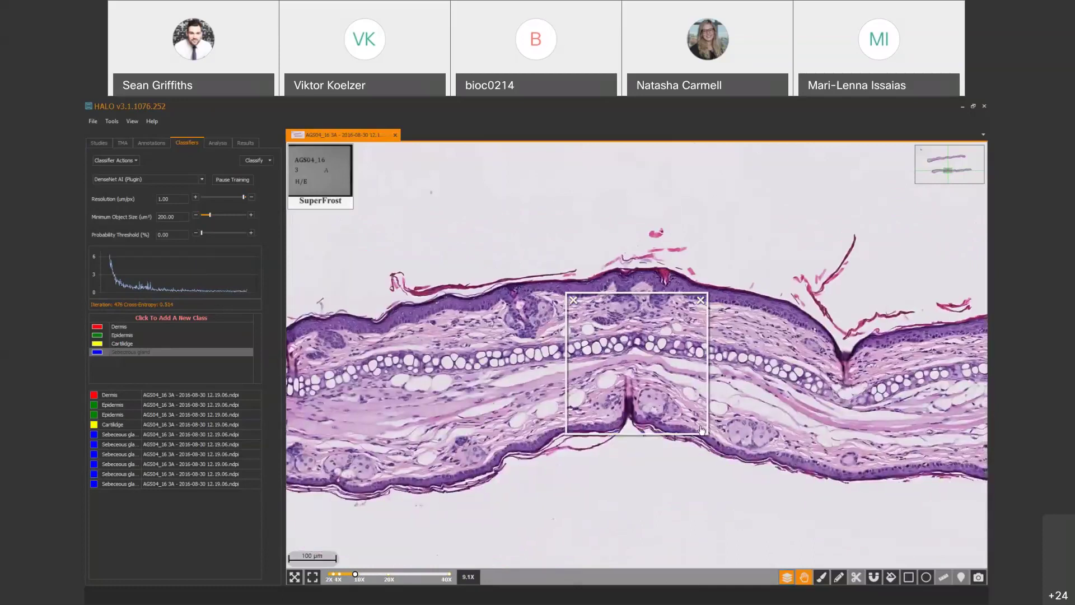
drag(647, 372, 543, 322)
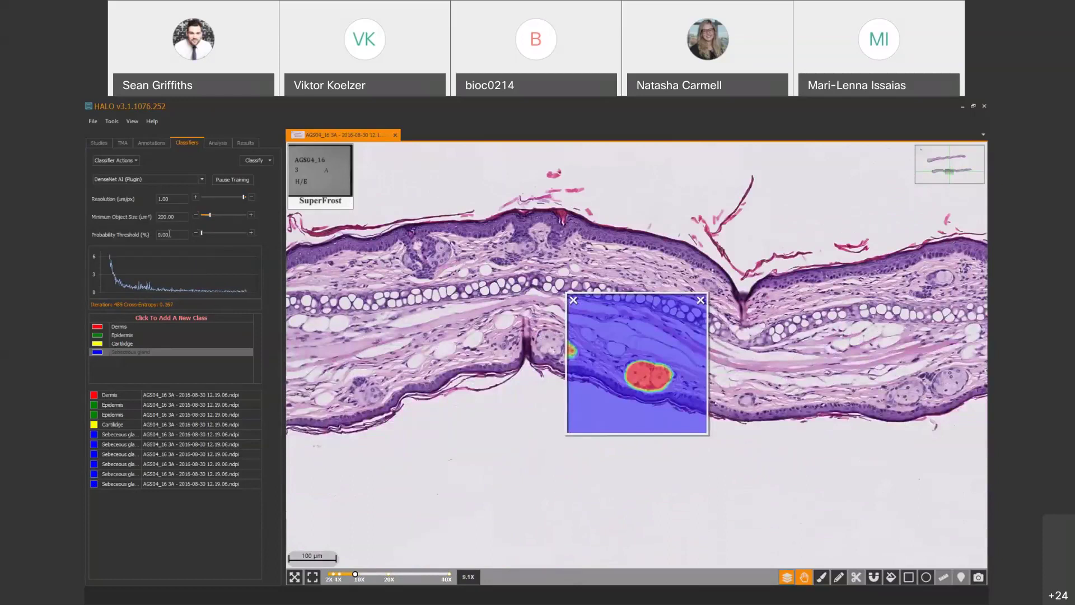
- Set the probability threshold to 37% and change the classifier's markup image back to Mask
drag(200, 232, 218, 235)
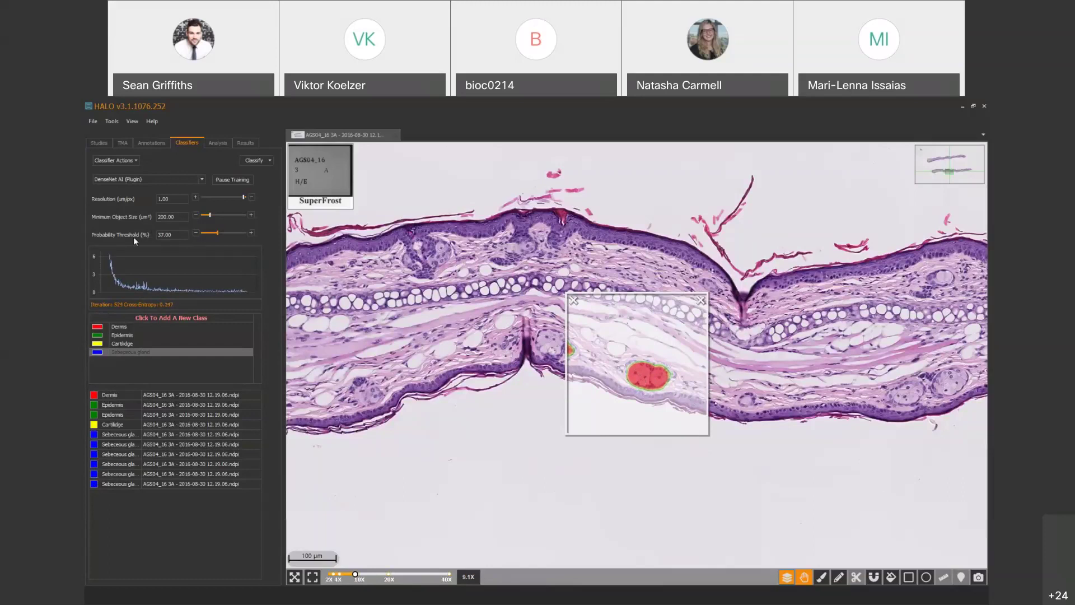
mouse_move(137, 255)
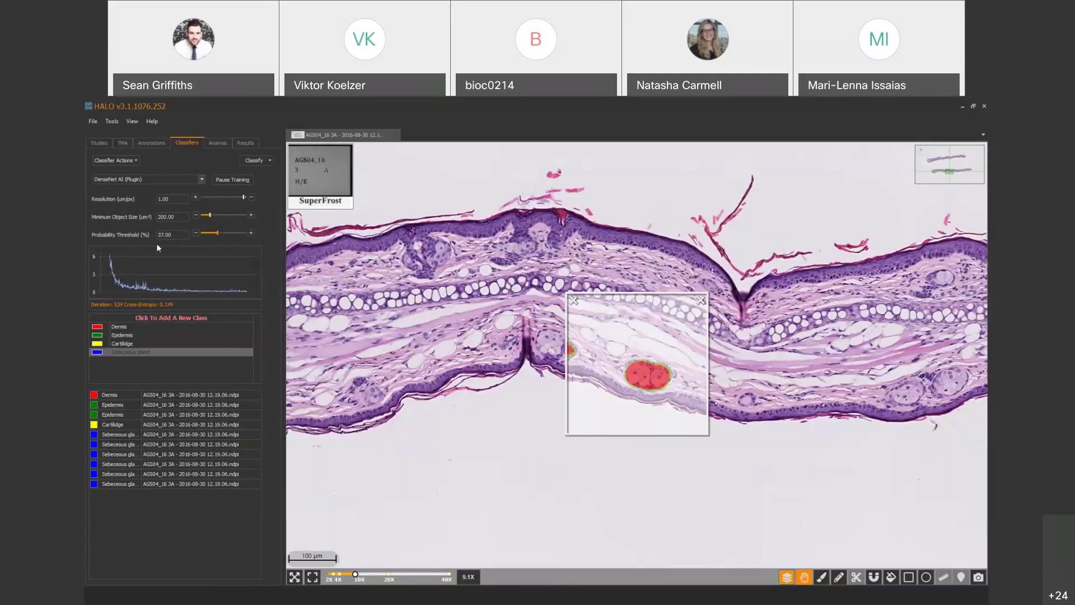
click(110, 160)
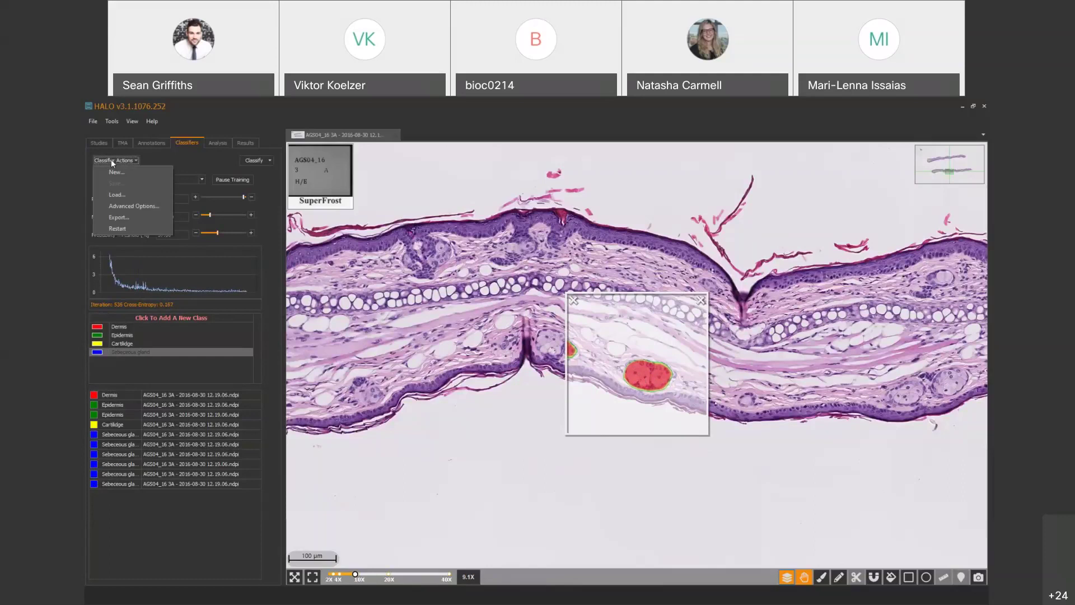
click(118, 204)
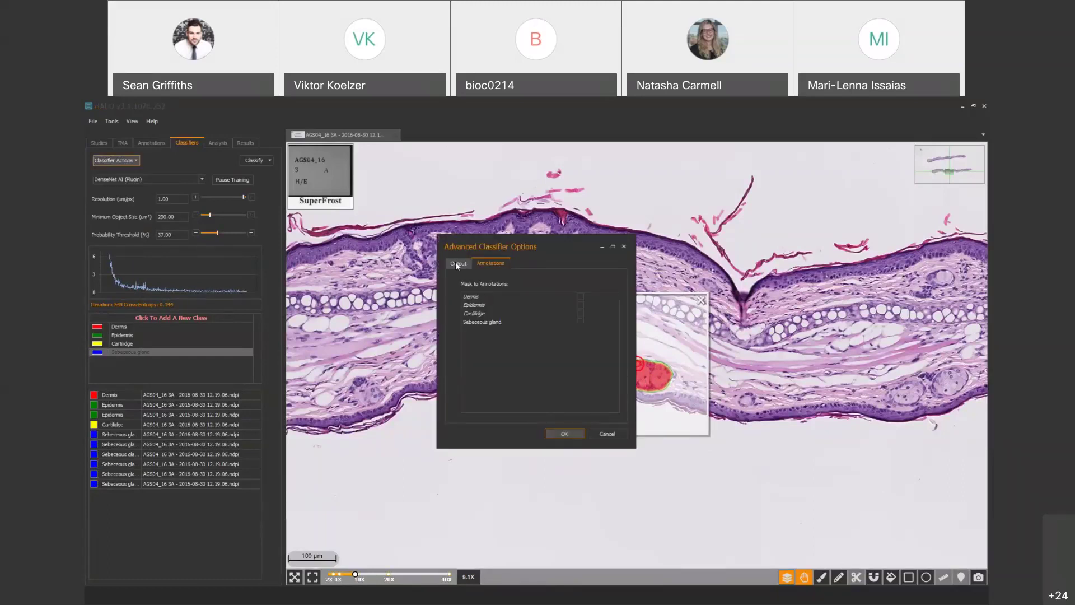
click(455, 262)
click(541, 290)
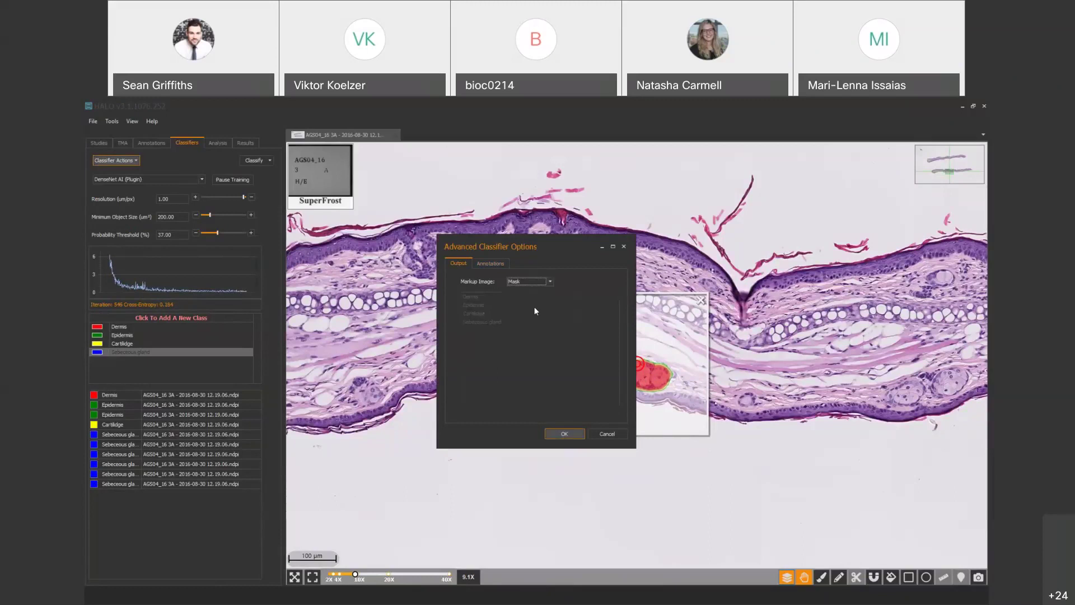
click(564, 434)
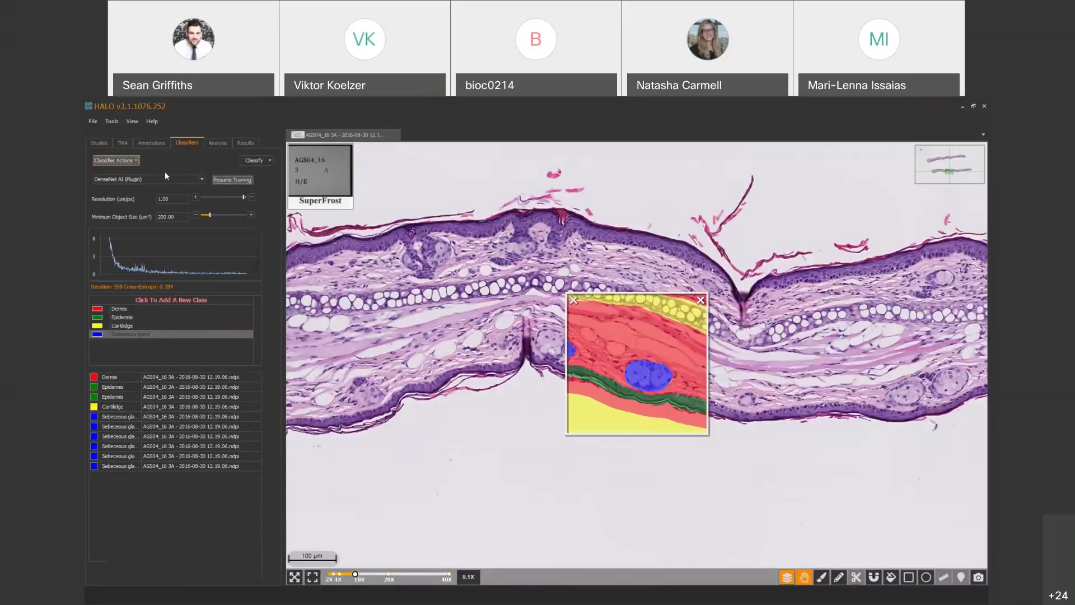
- Save the classifier to the Pattern Recognition study as "DenseNetAI classifier CRUK 09.06.2020"
click(127, 163)
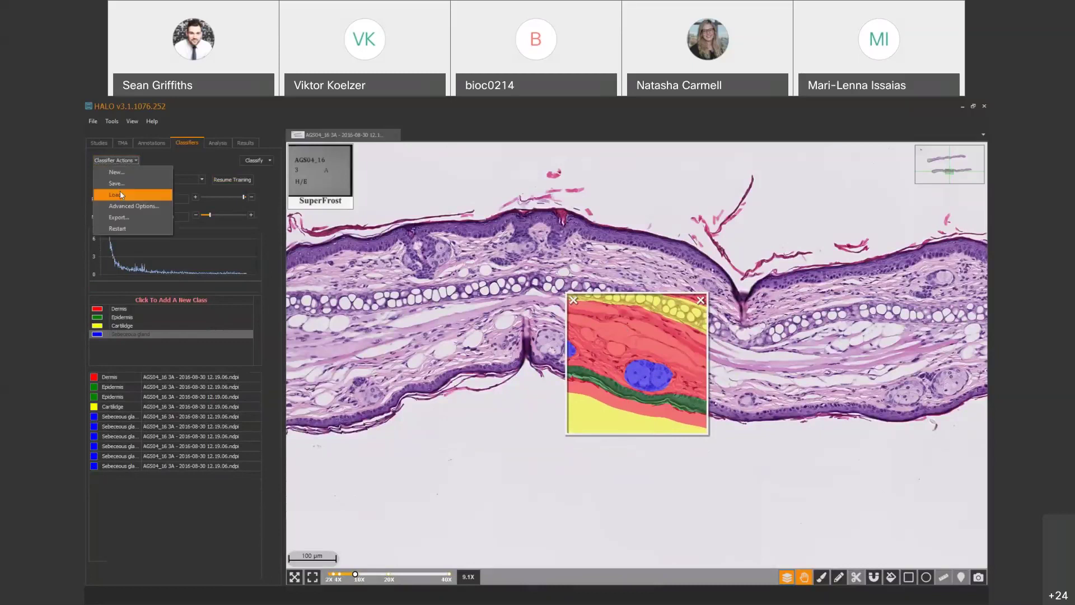
click(120, 184)
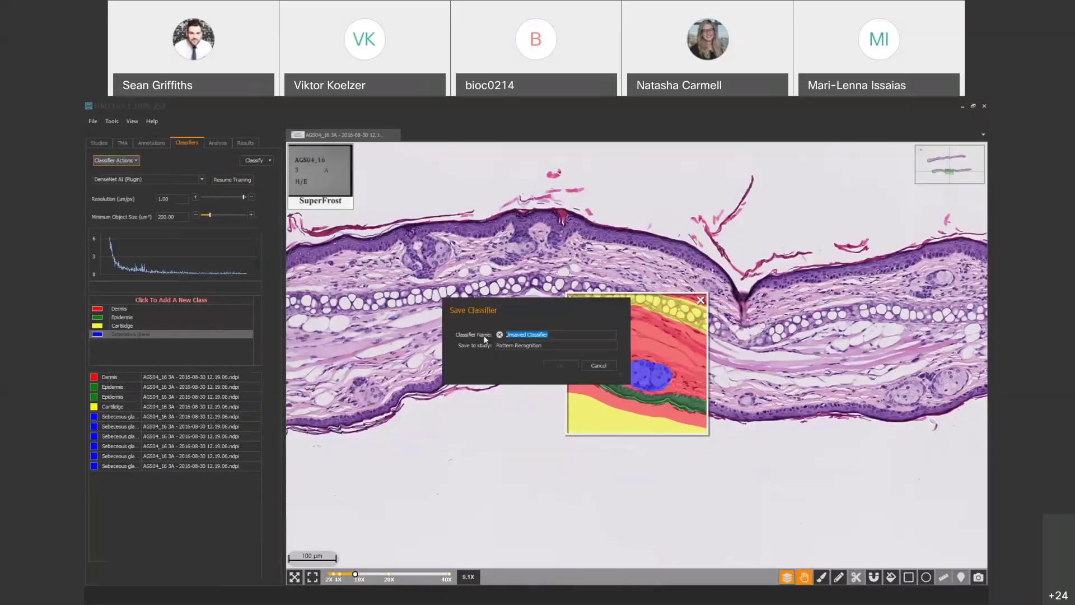
text(DenseNet )
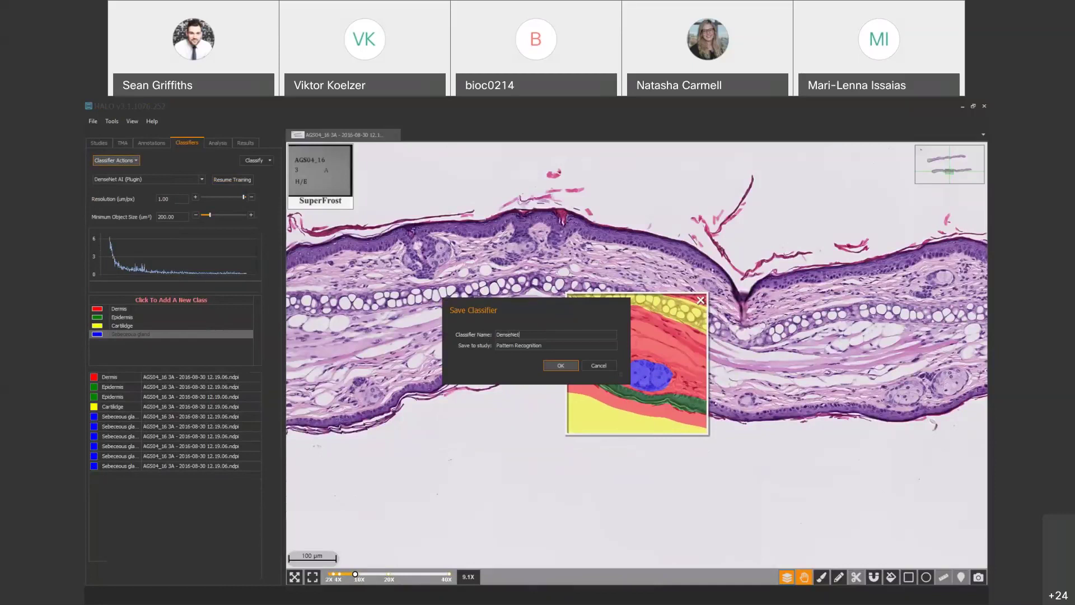
text(AIclassifier CRUK 09.06.2020)
click(559, 365)
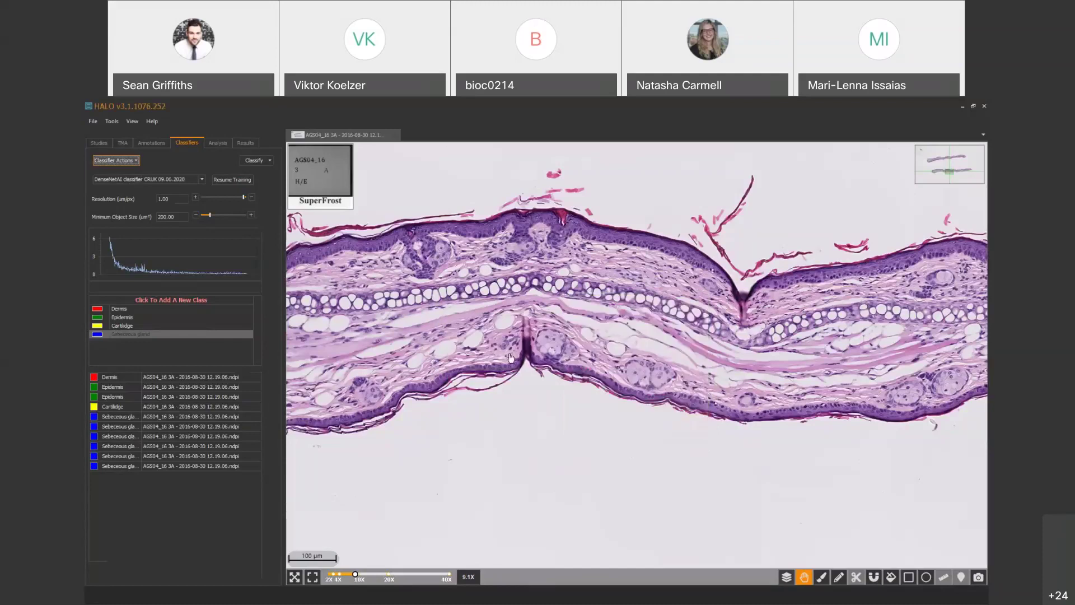
- Adjust the automatic outlining tool's setting and annotate the whole lower tissue strip on a new annotation layer
scroll(510, 357, down, 5)
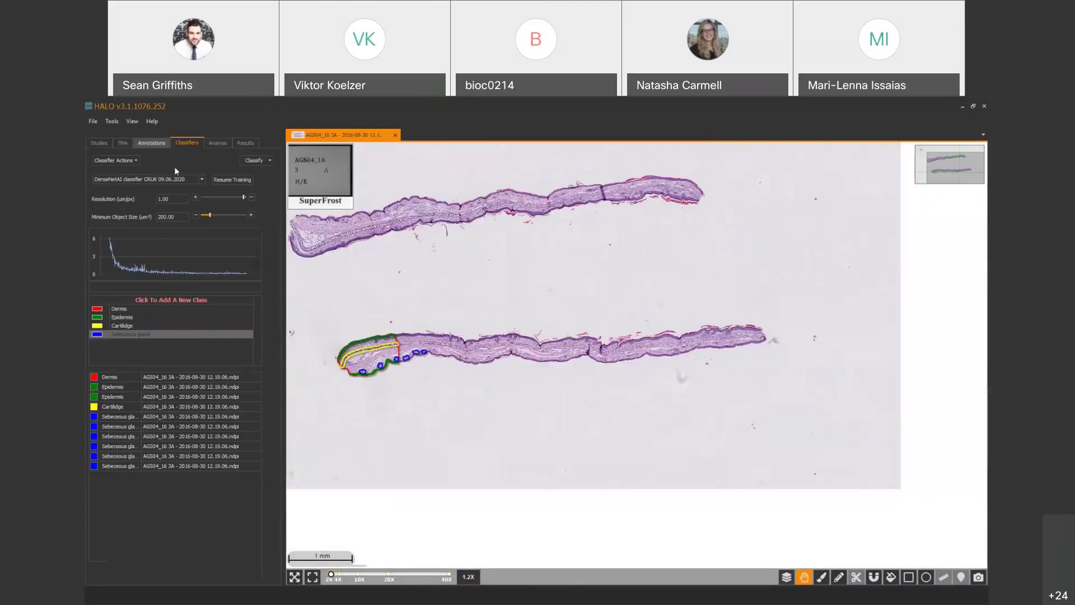
click(152, 143)
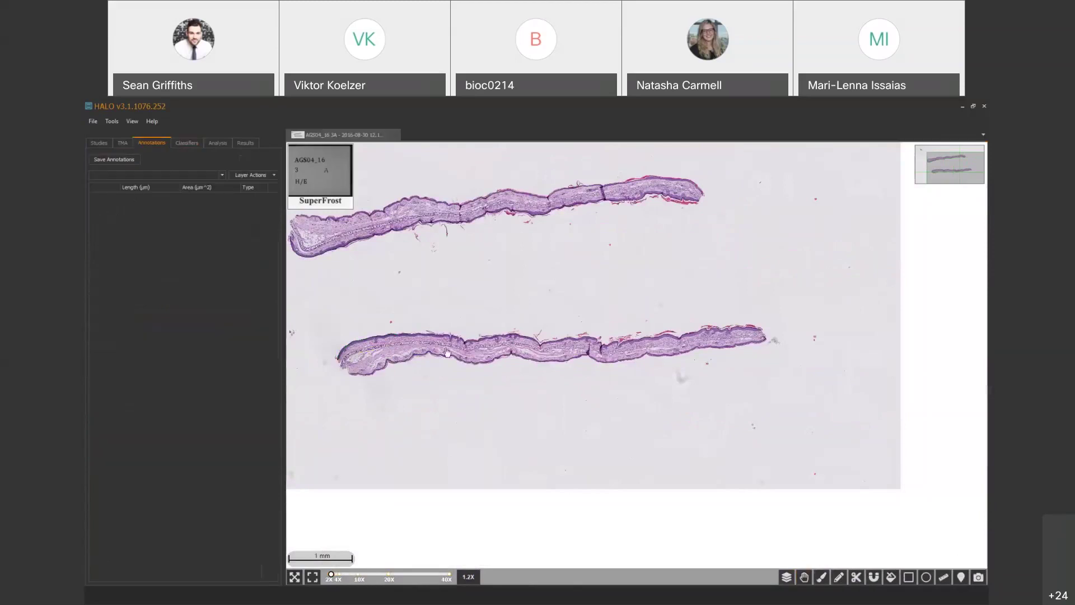
click(891, 577)
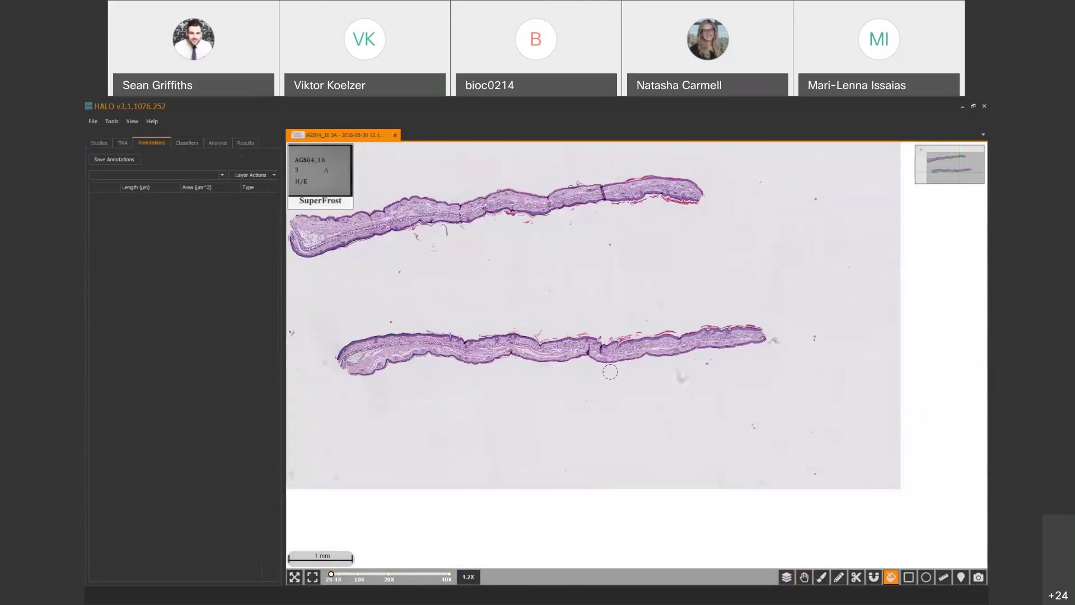
mouse_move(895, 582)
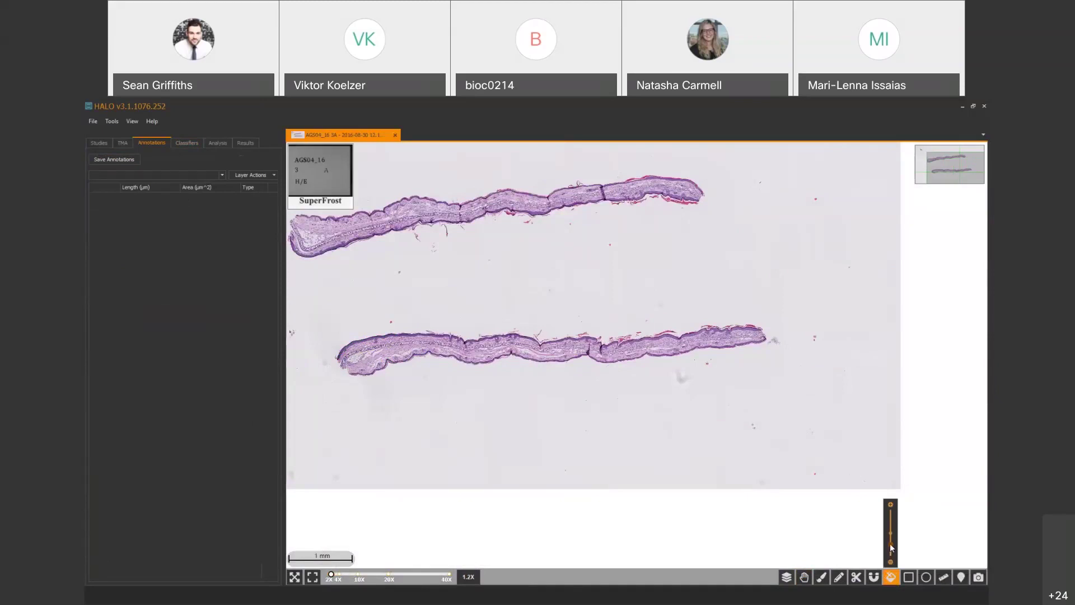
drag(891, 546, 880, 529)
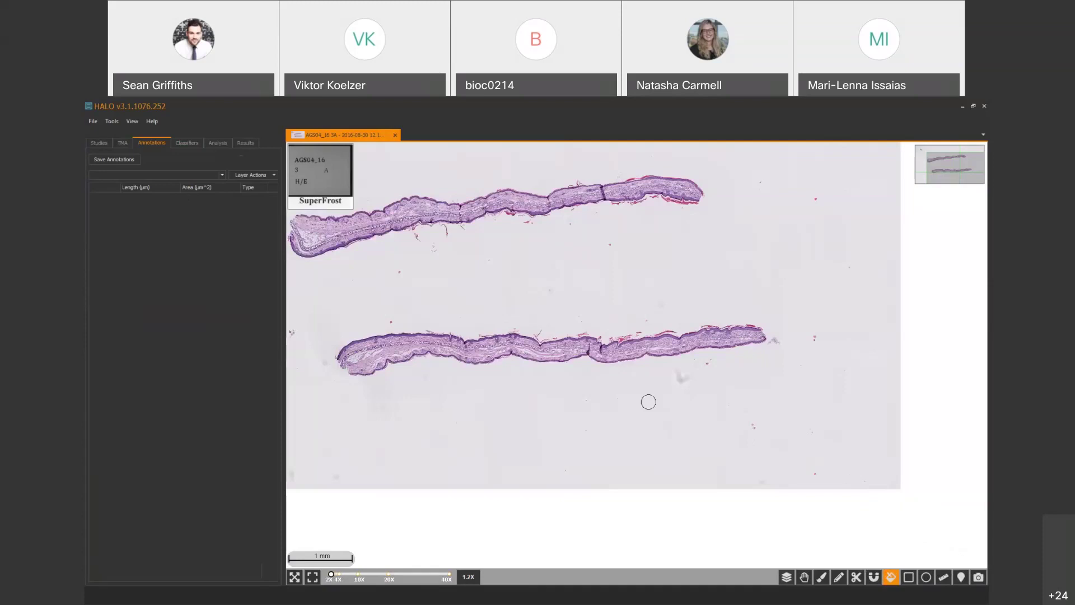
mouse_move(894, 579)
drag(890, 539, 890, 546)
scroll(712, 337, up, 2)
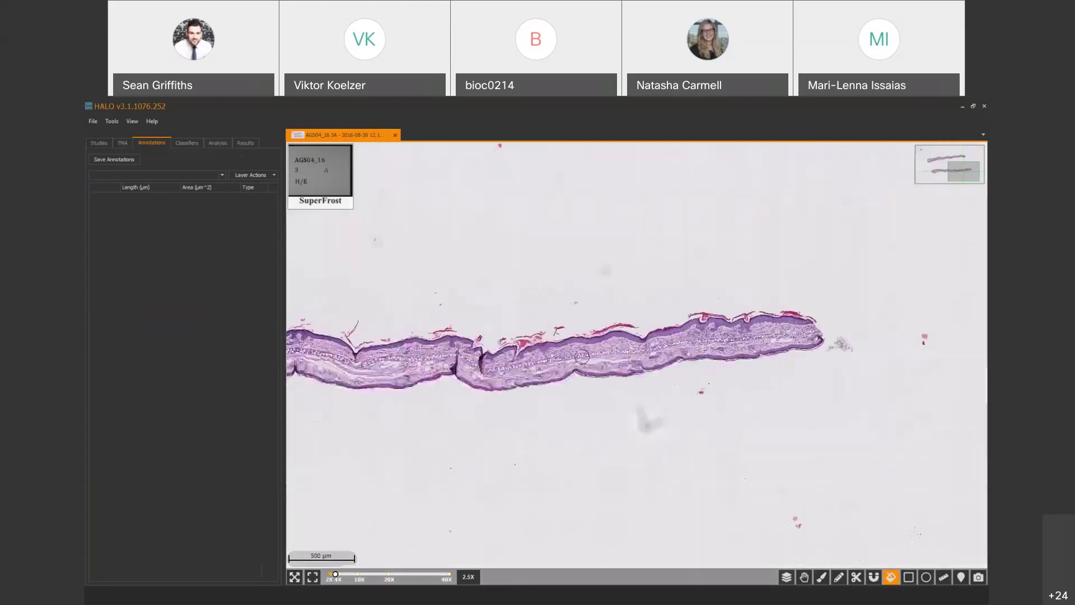
scroll(581, 356, down, 2)
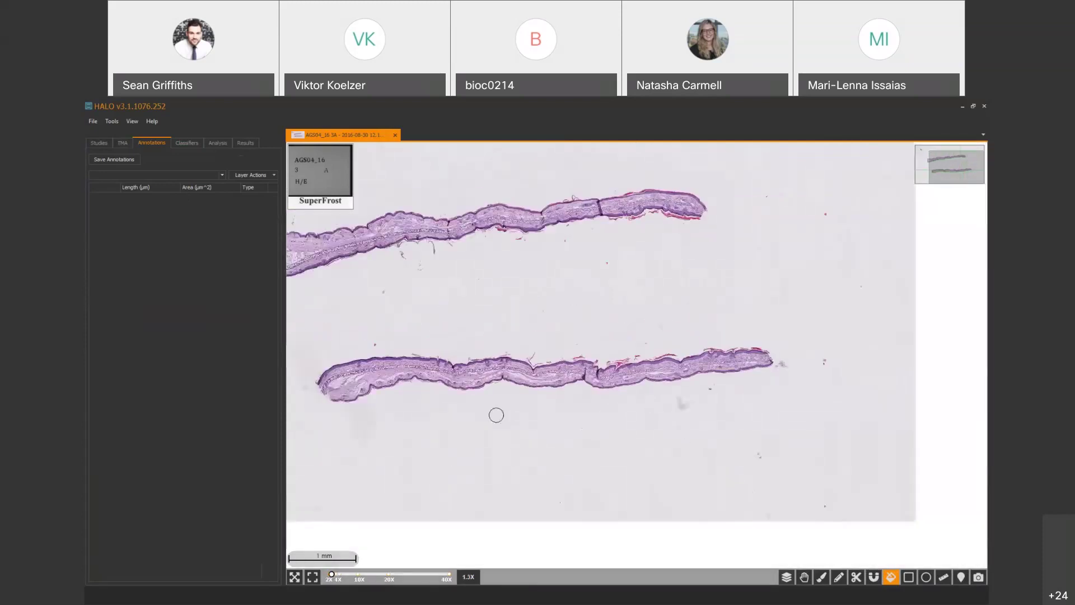
click(526, 377)
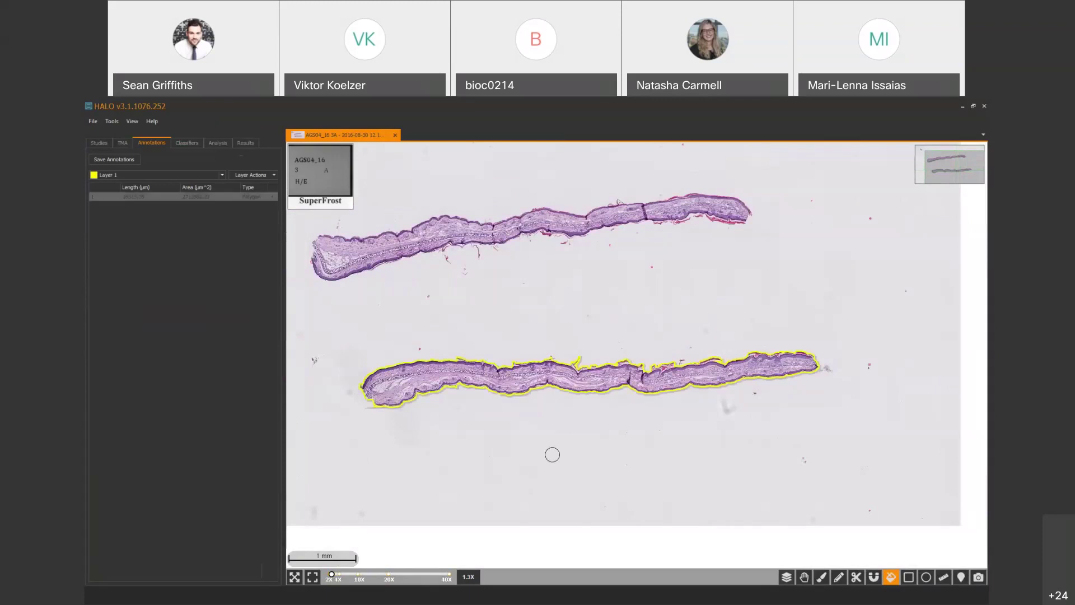
- Tighten the annotation outline around the edges of the lower tissue strip and return to the pan tool
mouse_move(891, 577)
scroll(556, 393, up, 3)
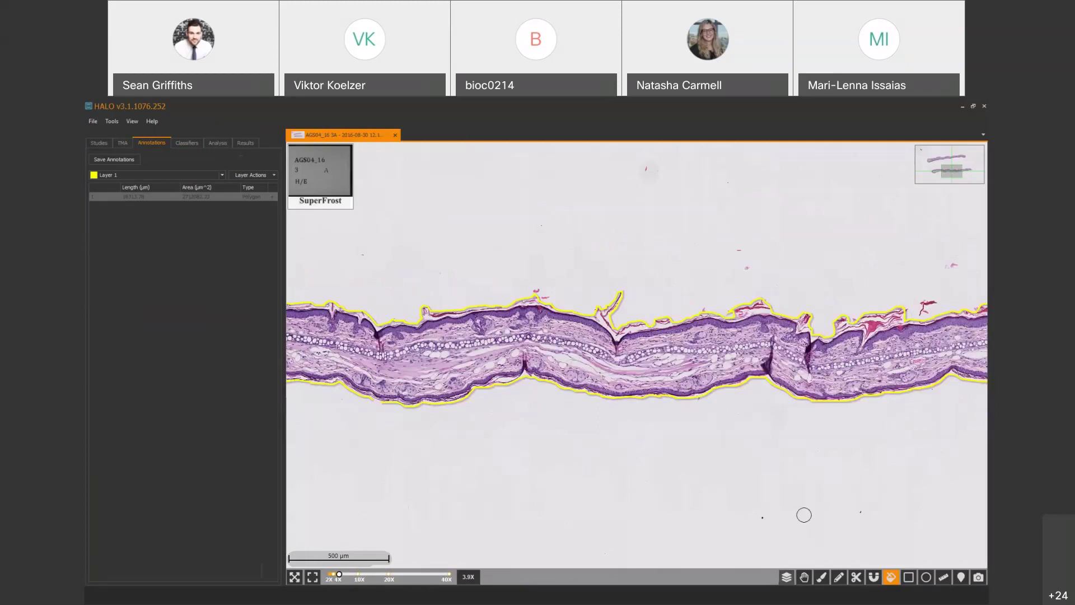
click(804, 577)
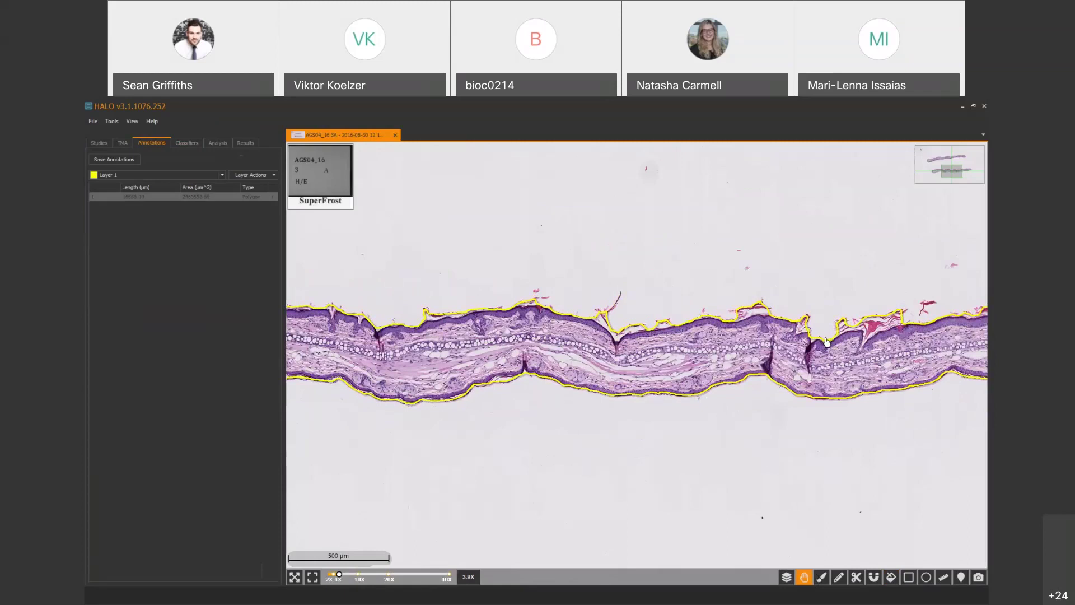
- Run the saved classifier on the annotation layer, saving the pending annotations first
click(186, 145)
click(268, 160)
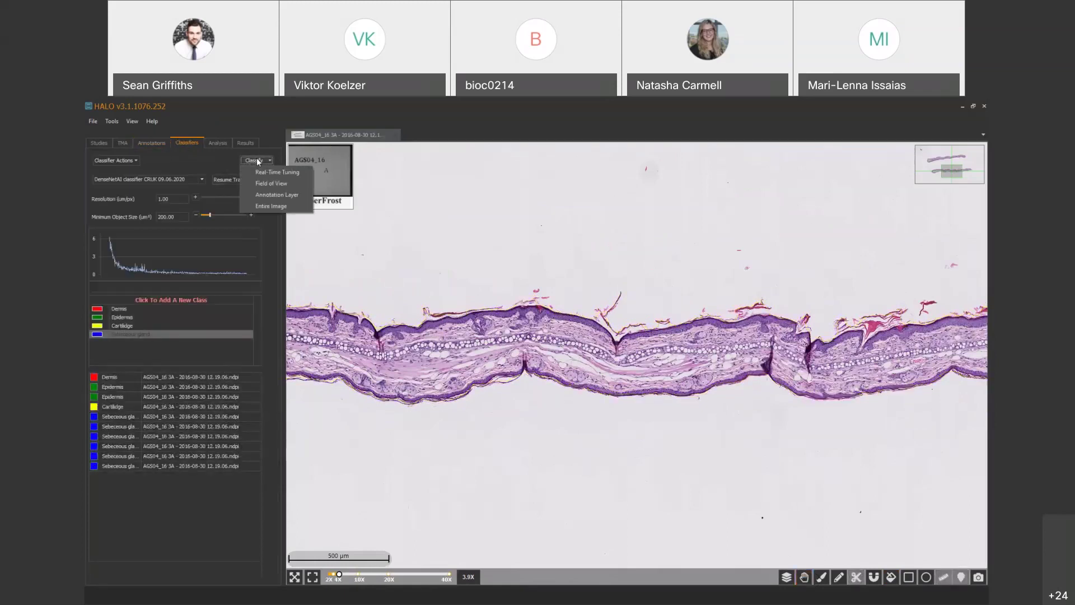
click(267, 196)
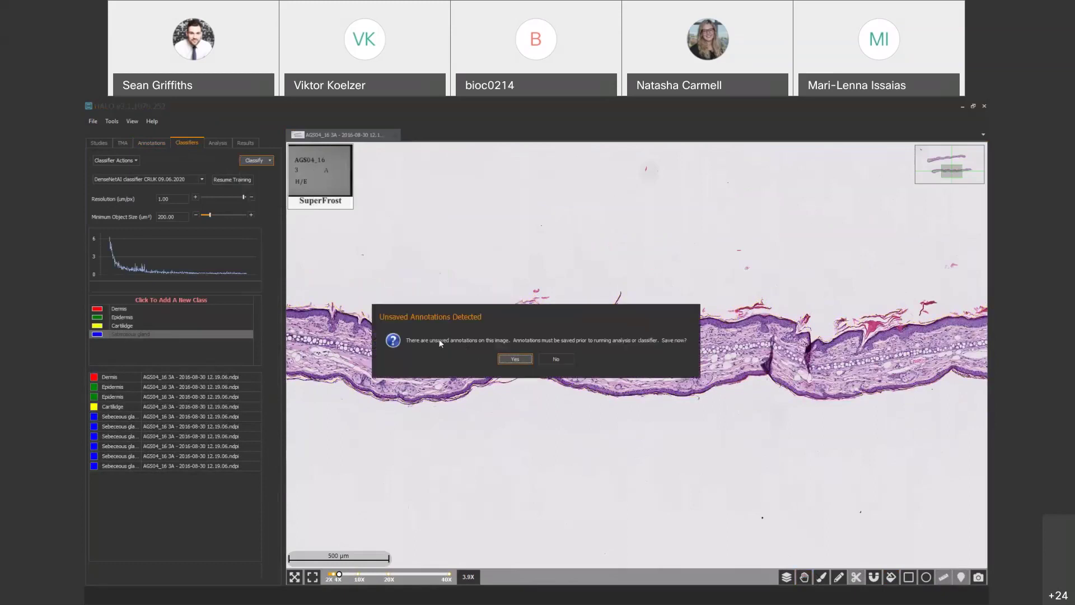
click(514, 359)
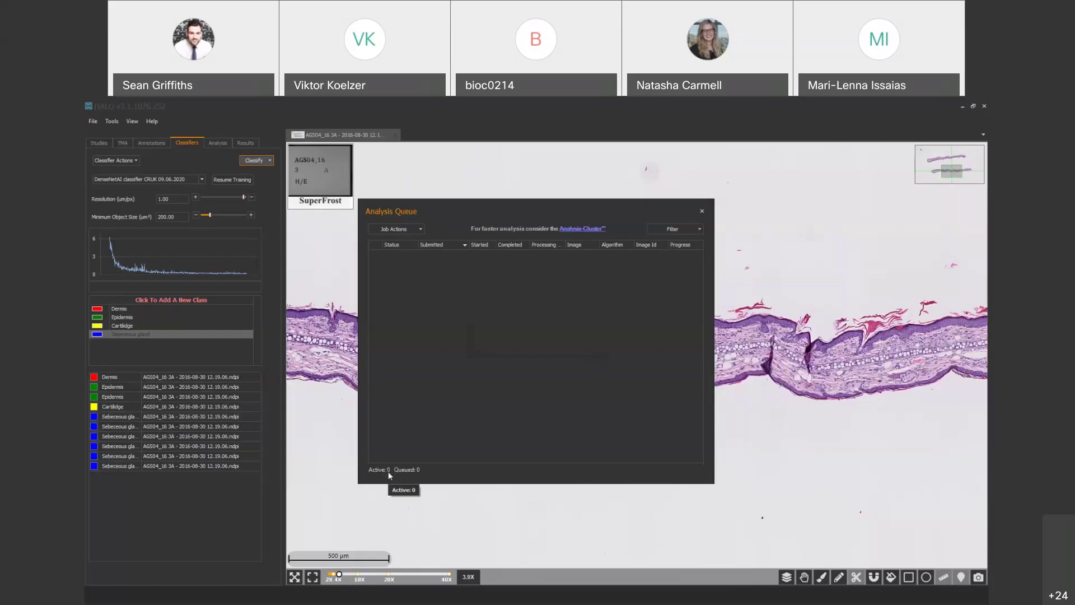
- Filter the analysis queue by job status to list the completed jobs
click(395, 230)
click(428, 231)
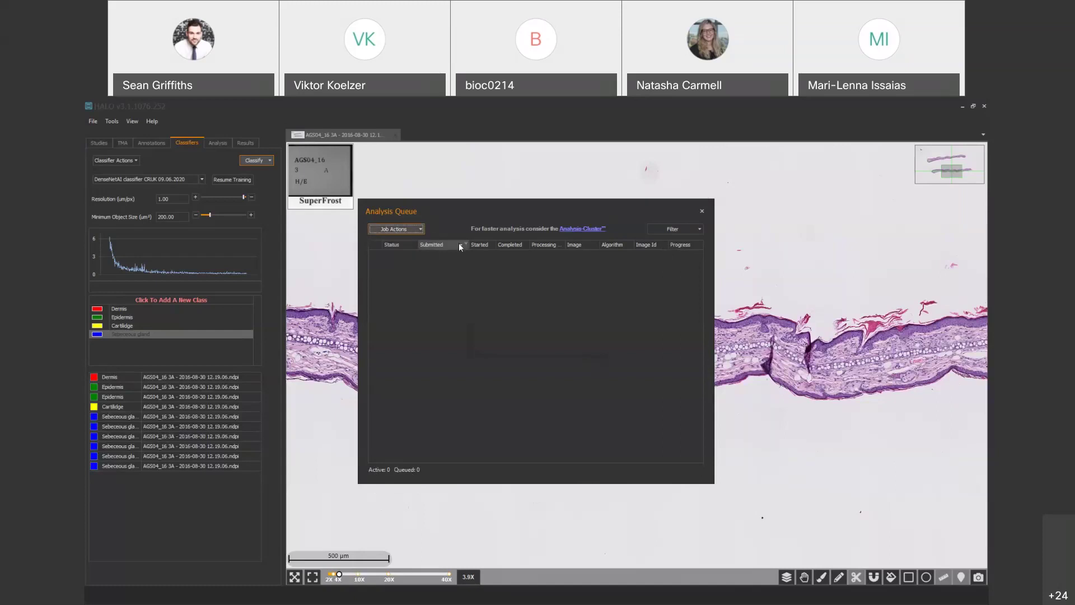
click(413, 229)
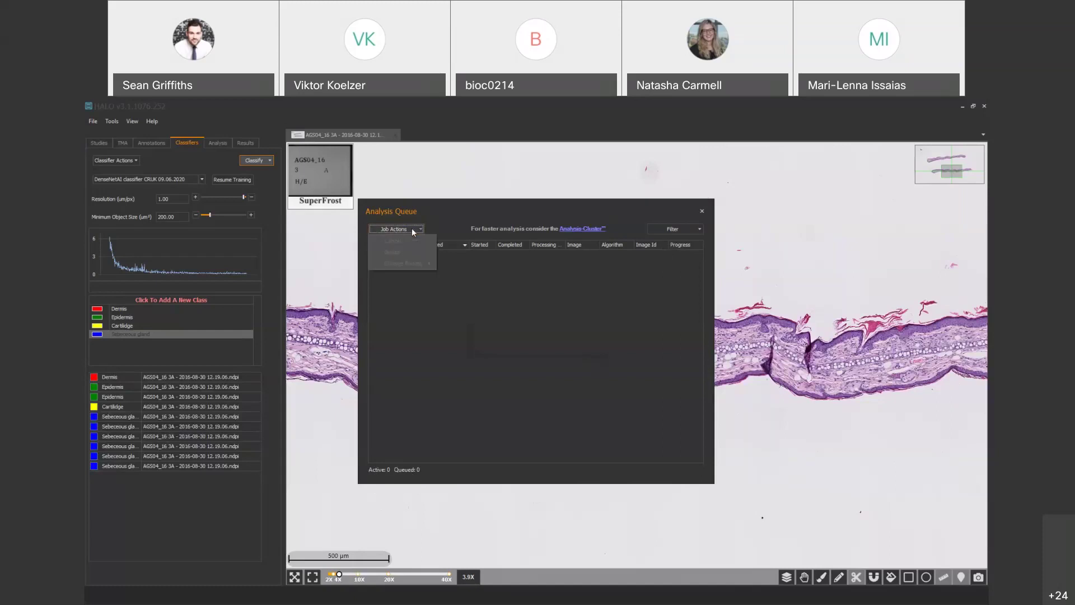
click(447, 224)
click(665, 228)
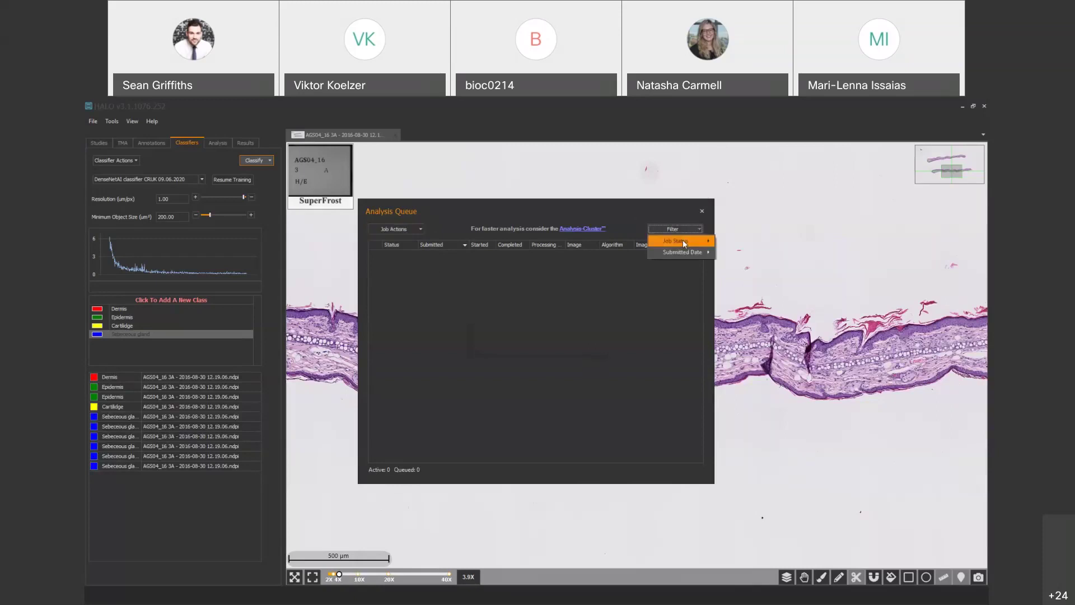
mouse_move(683, 240)
click(733, 249)
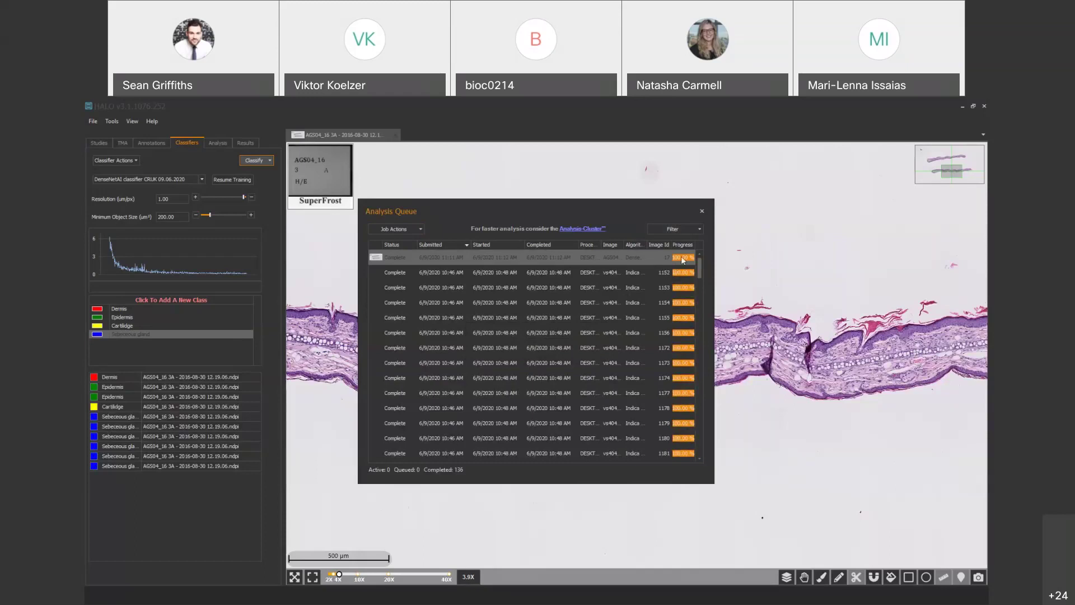
- Select the two most recent completed jobs, review the available job actions and close the analysis queue
mouse_move(699, 272)
mouse_down()
mouse_move(703, 422)
mouse_move(700, 262)
mouse_up()
click(415, 227)
click(411, 254)
click(455, 271)
shift+click(440, 257)
click(395, 228)
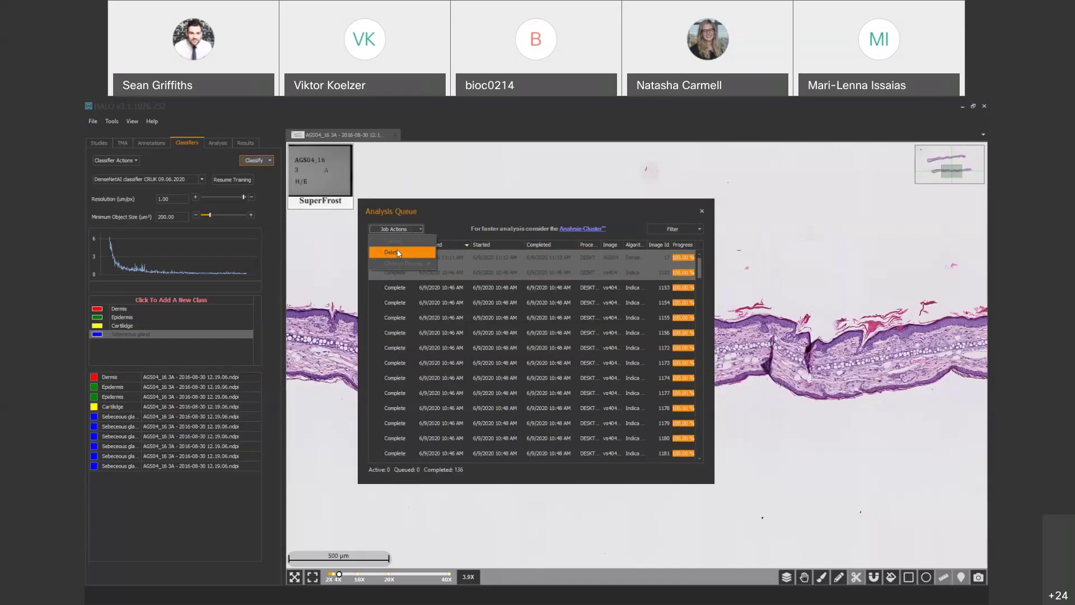
click(438, 224)
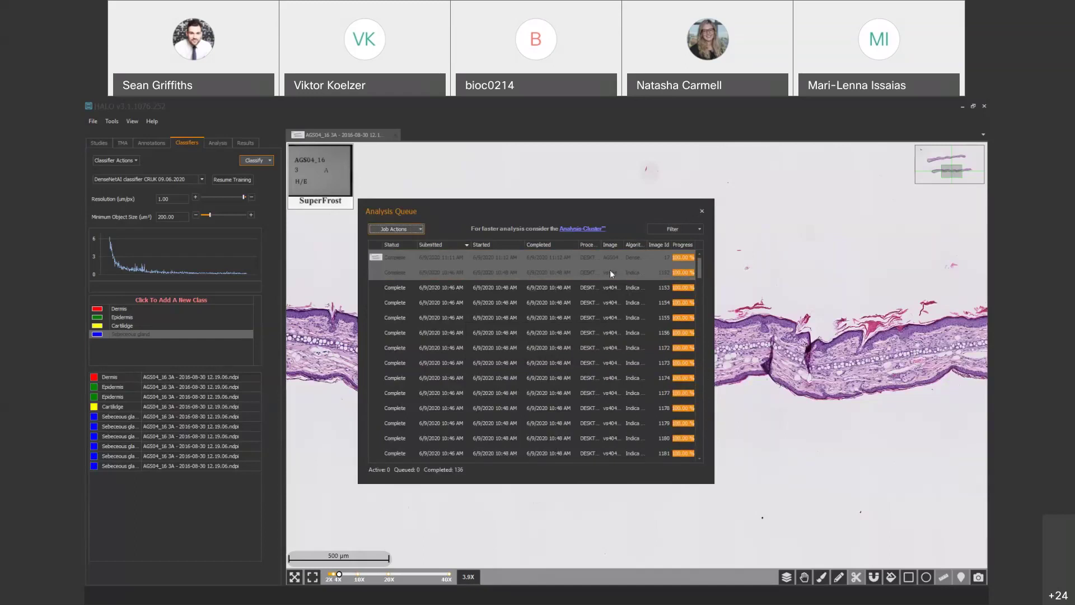
click(702, 212)
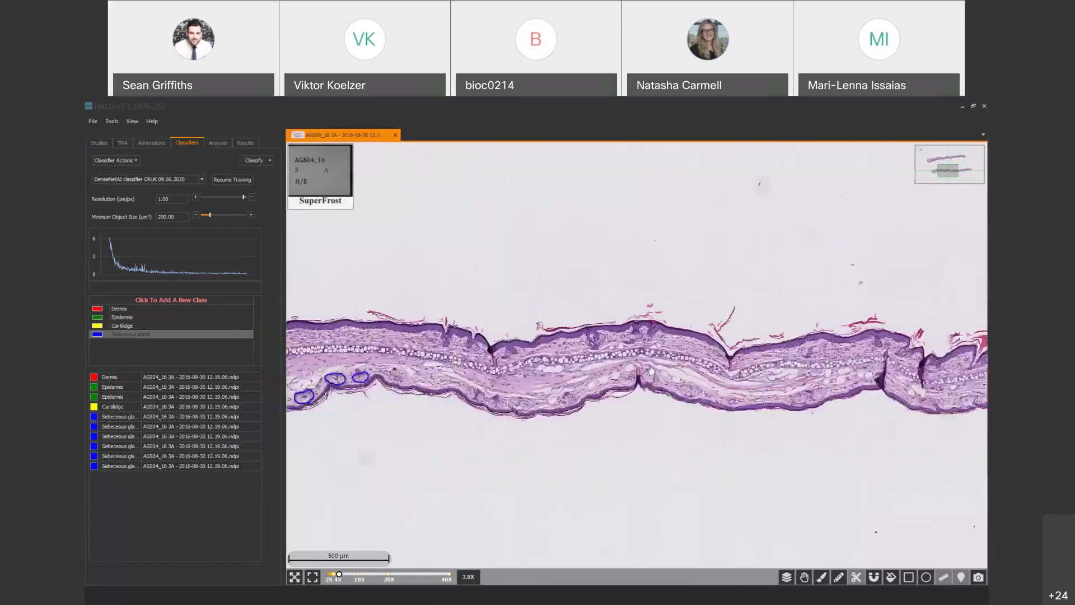
- Check the Results view and the rounded end of the lower strip for the classification output
click(242, 143)
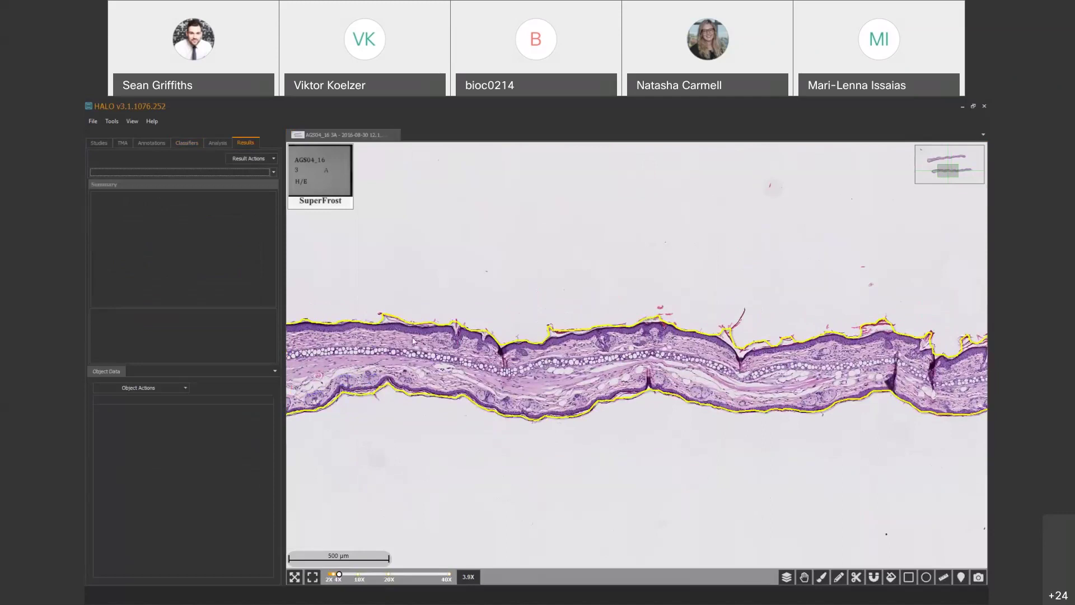
click(390, 371)
drag(390, 371, 693, 357)
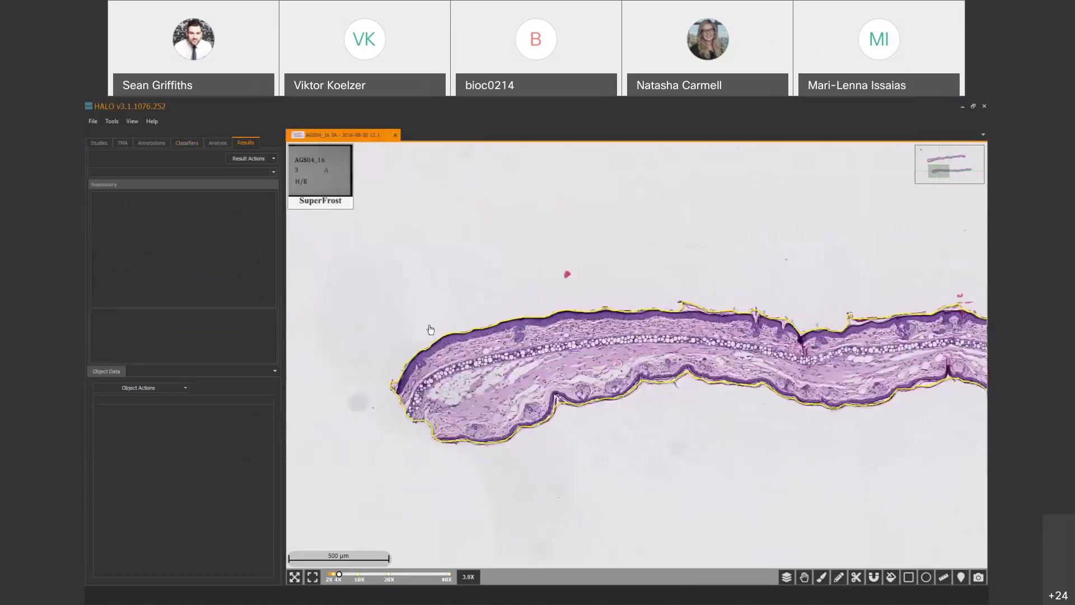
- Close and reopen the AGS04_16 3A slide from the study to load and examine the classification mask on the lower strip
click(99, 143)
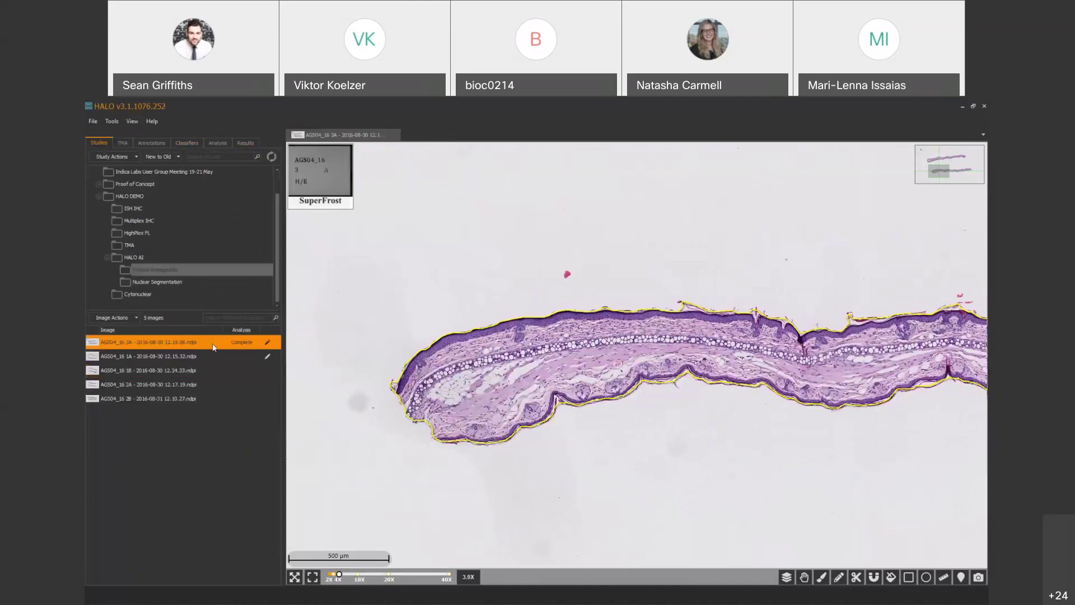
mouse_move(239, 346)
click(395, 135)
double_click(185, 342)
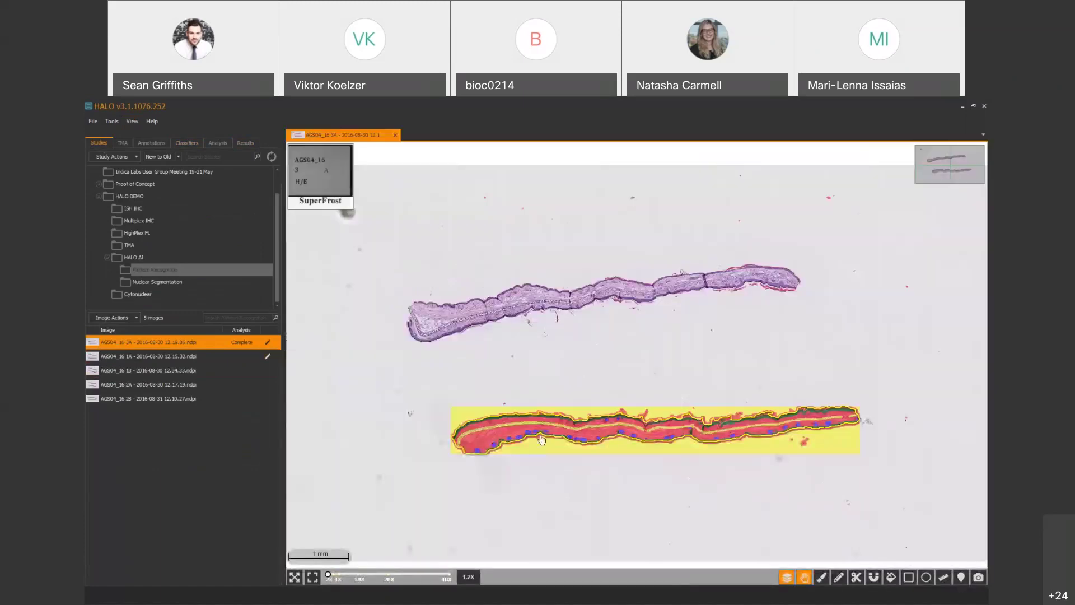
scroll(521, 438, up, 5)
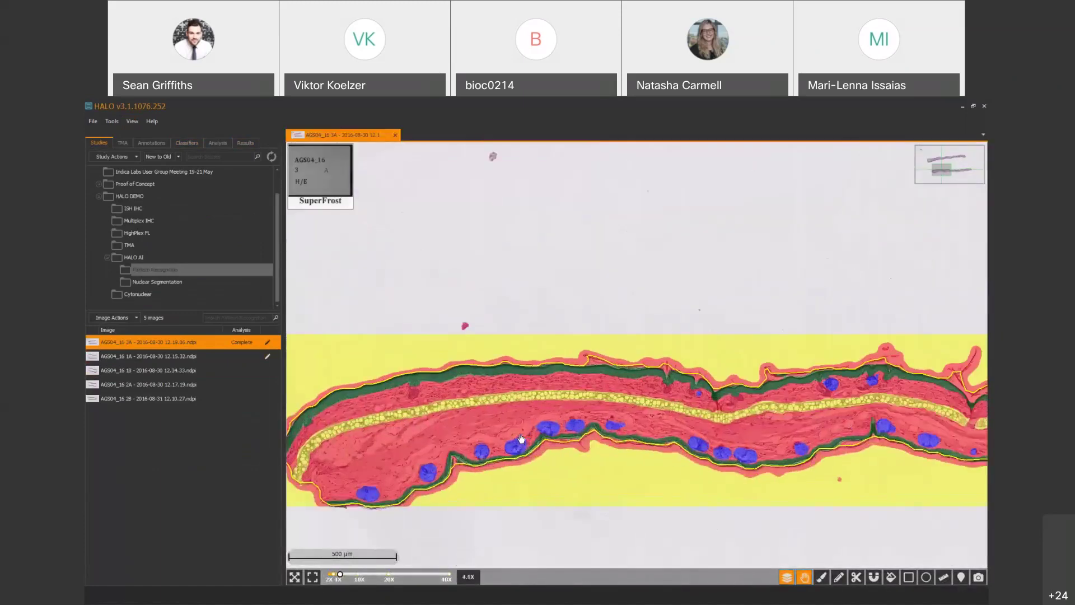
- Follow the classification mask along the lower tissue strip and inspect its far end at higher magnification
mouse_move(484, 408)
mouse_down()
mouse_move(566, 376)
mouse_move(479, 378)
mouse_move(566, 388)
mouse_move(335, 396)
mouse_up()
drag(840, 336, 598, 323)
mouse_move(746, 321)
mouse_down()
mouse_move(638, 299)
mouse_move(597, 264)
mouse_move(547, 343)
mouse_up()
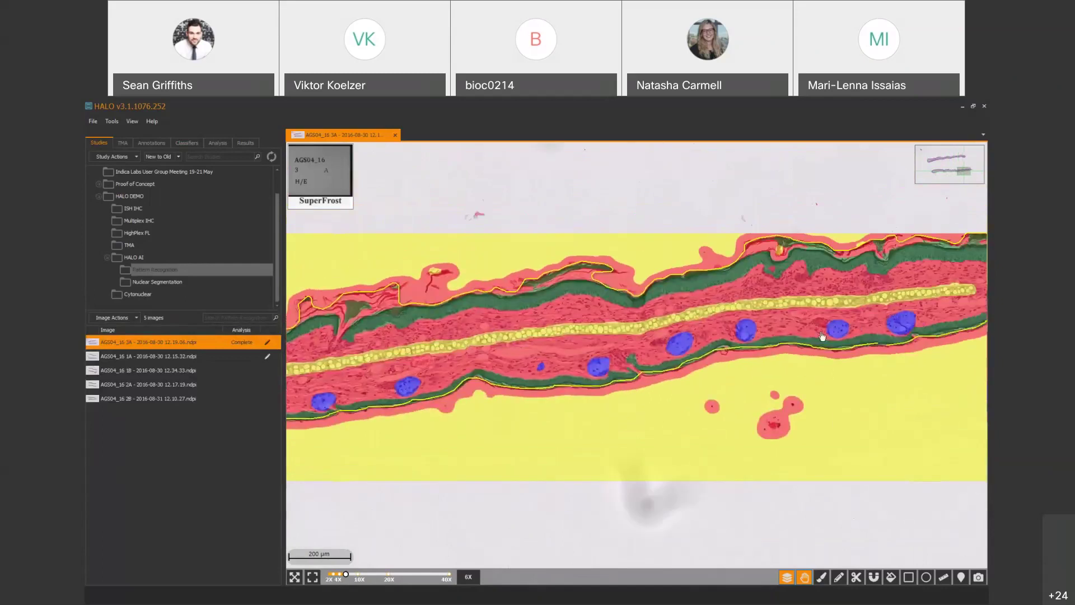
scroll(802, 315, up, 3)
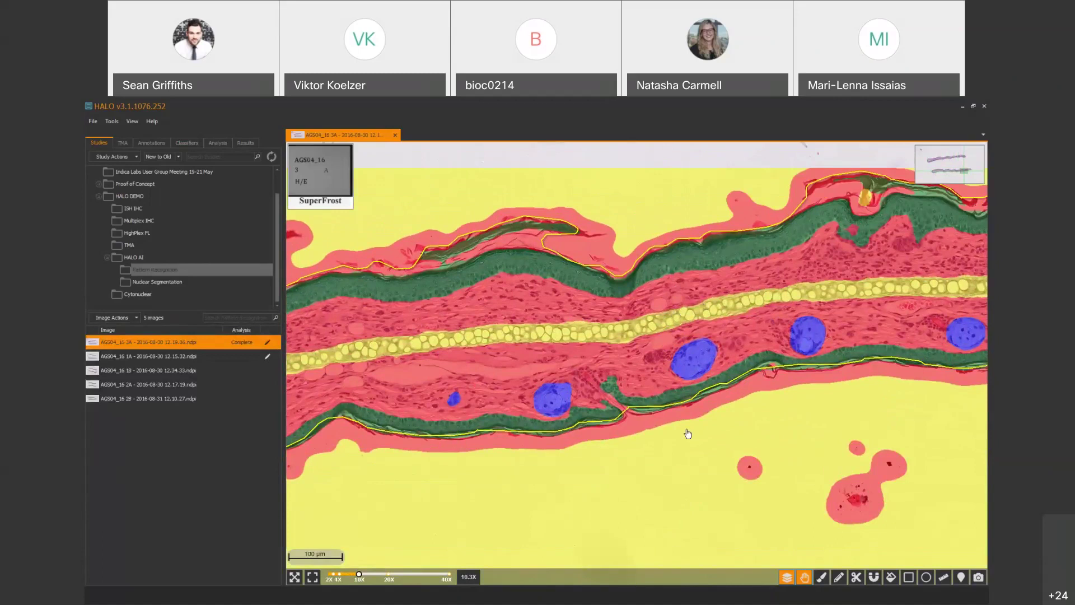
drag(875, 413, 686, 392)
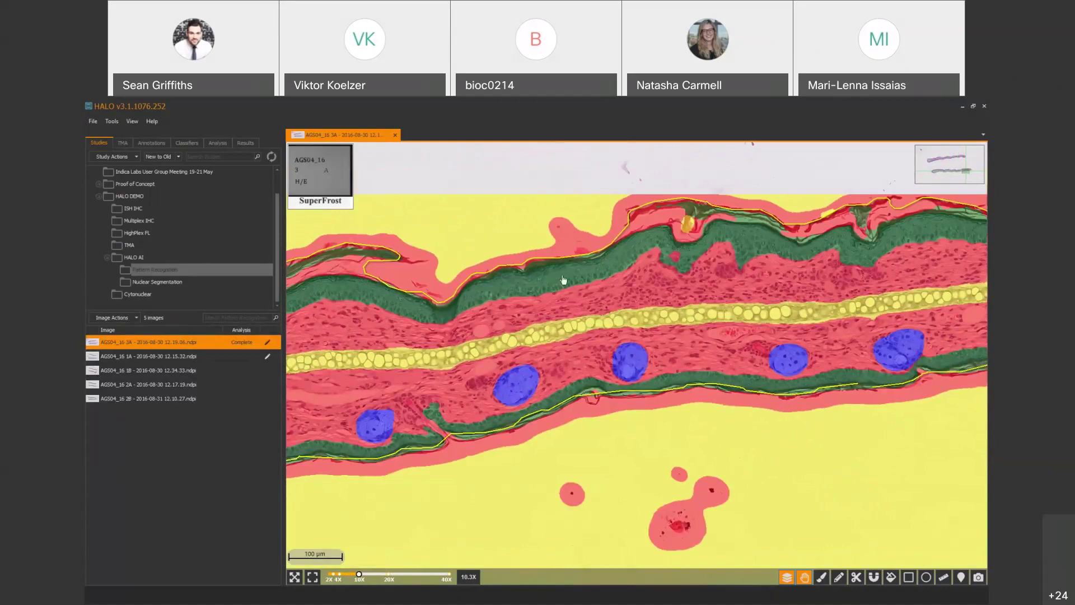
drag(723, 340, 592, 358)
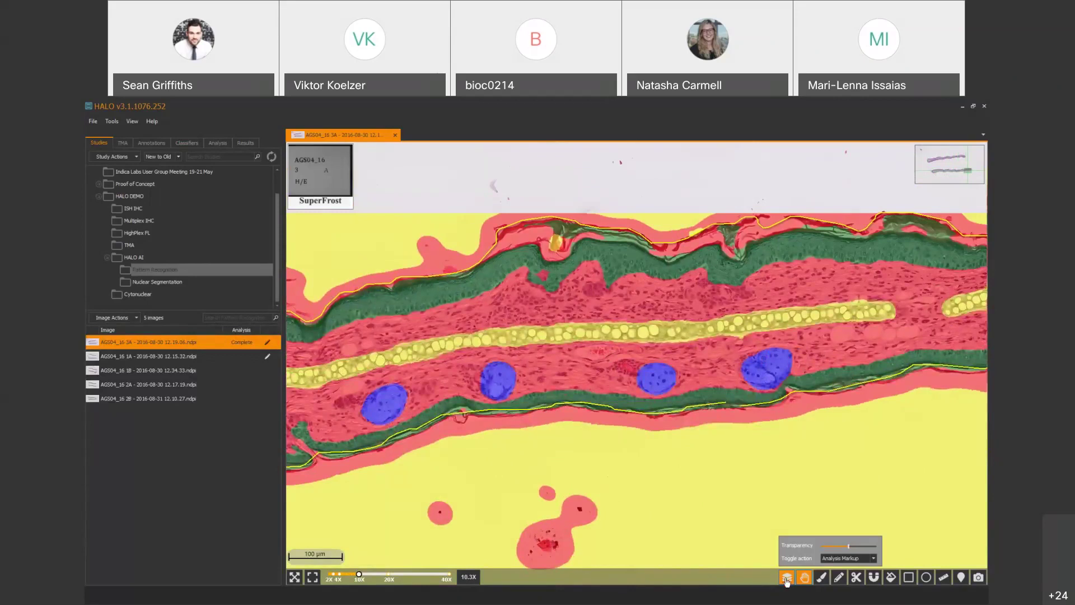
- Hide the analysis markup to inspect the underlying H&E tissue around the lower epidermis, and show the markup again
click(786, 580)
drag(840, 426, 855, 449)
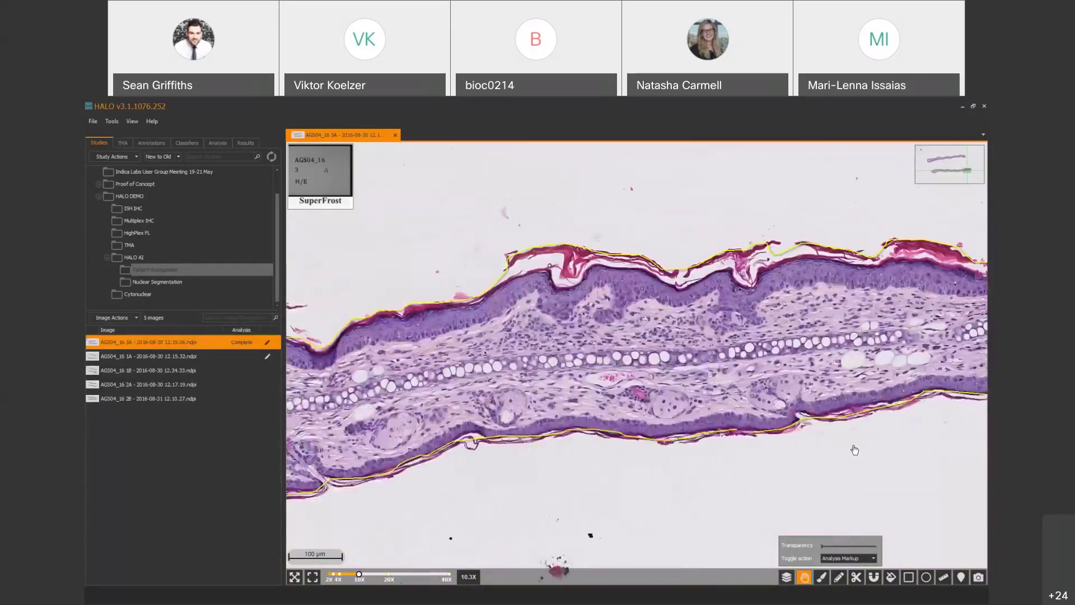
drag(557, 357, 684, 385)
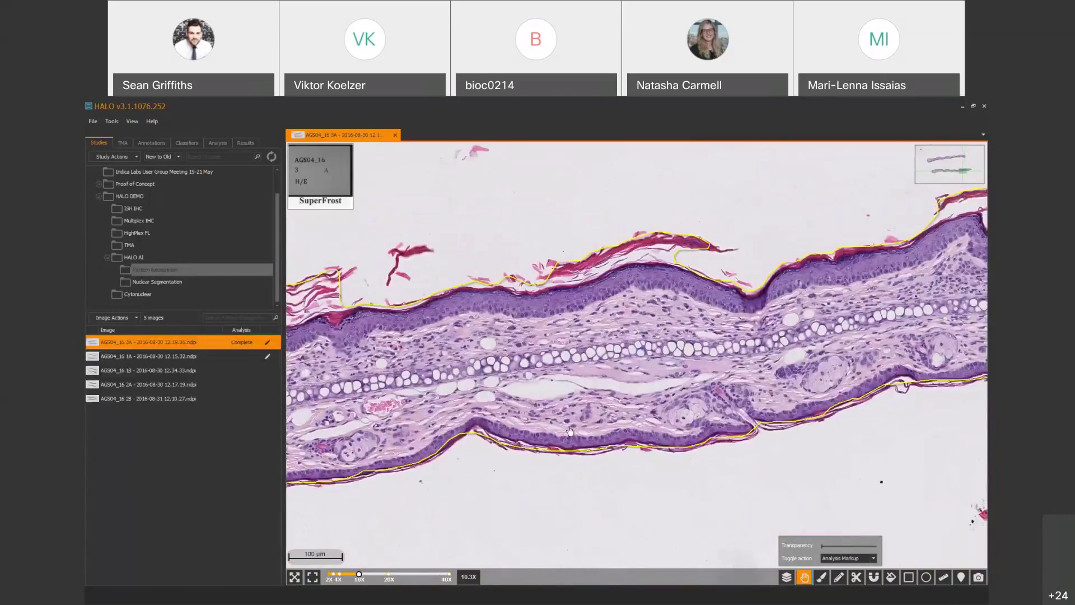
drag(570, 431, 665, 412)
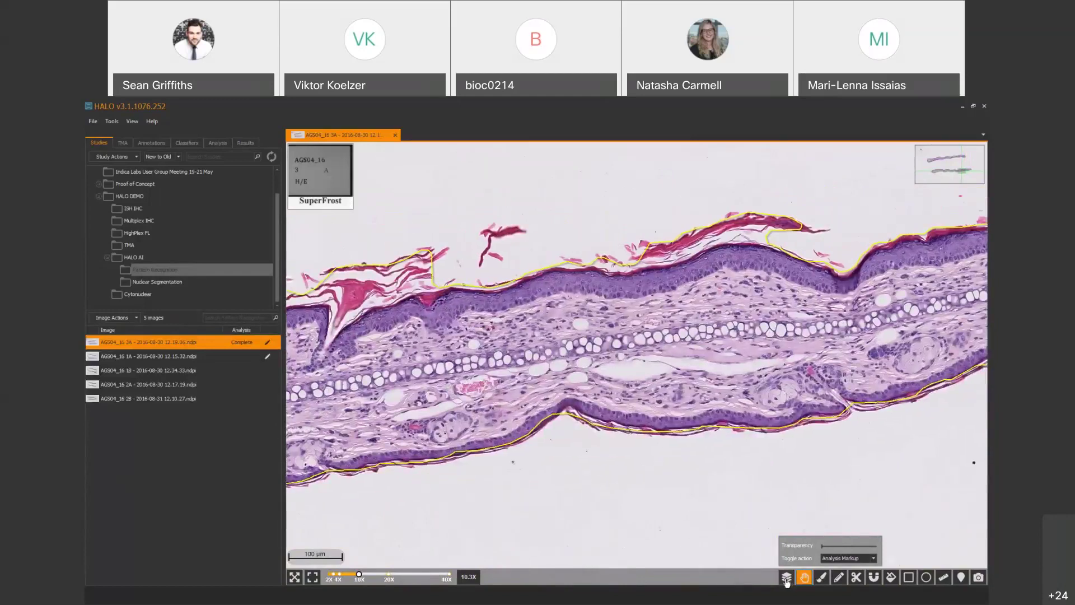
click(786, 577)
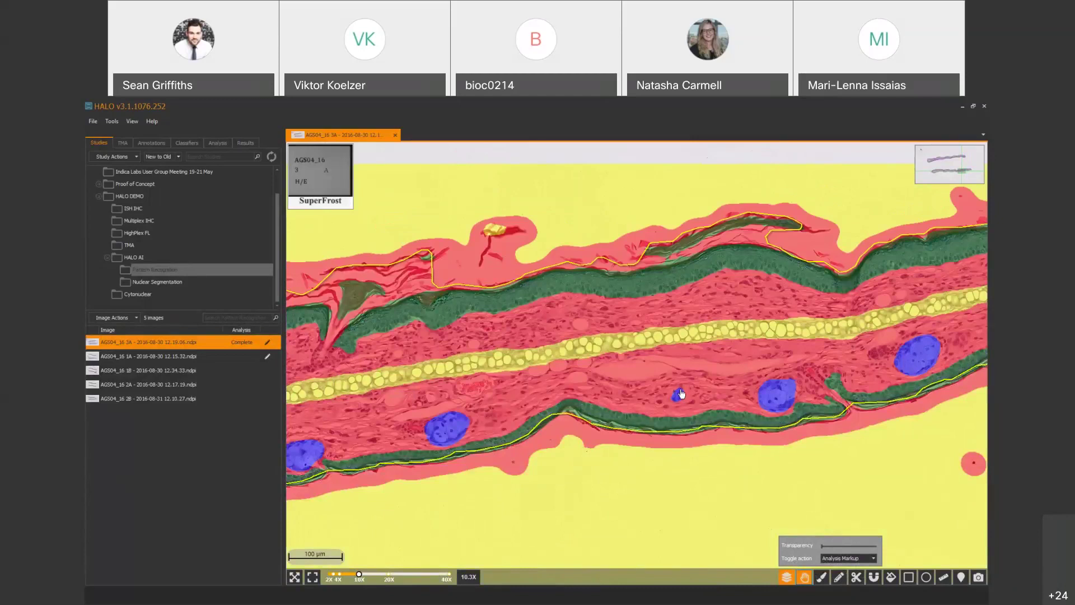
- Compare the small blue-classified spot near the lower epidermis with the raw tissue by hiding and restoring the analysis markup
click(785, 577)
scroll(782, 406, up, 3)
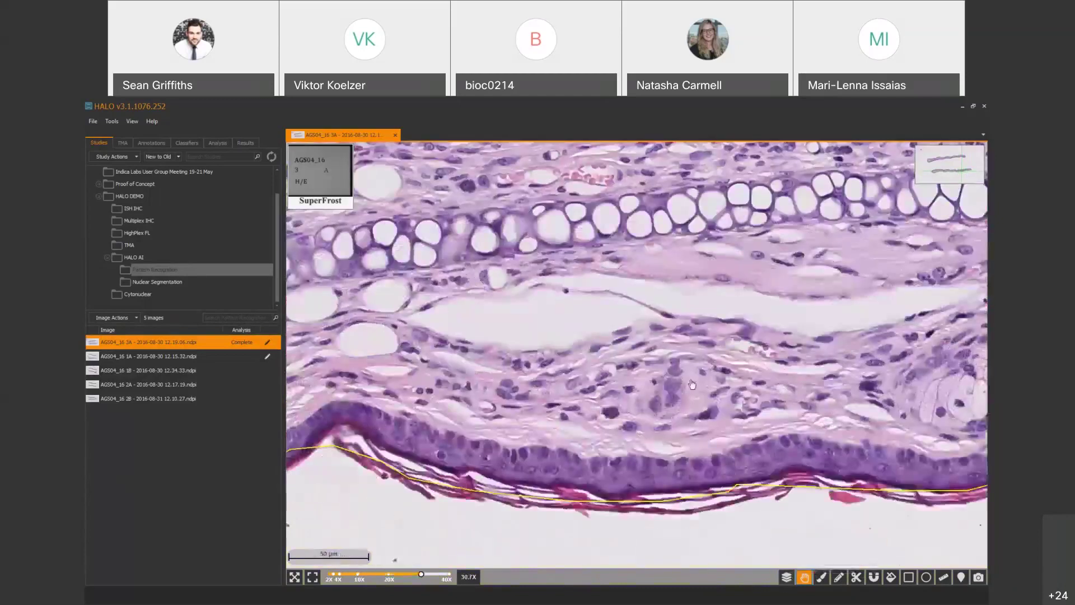
drag(783, 406, 719, 374)
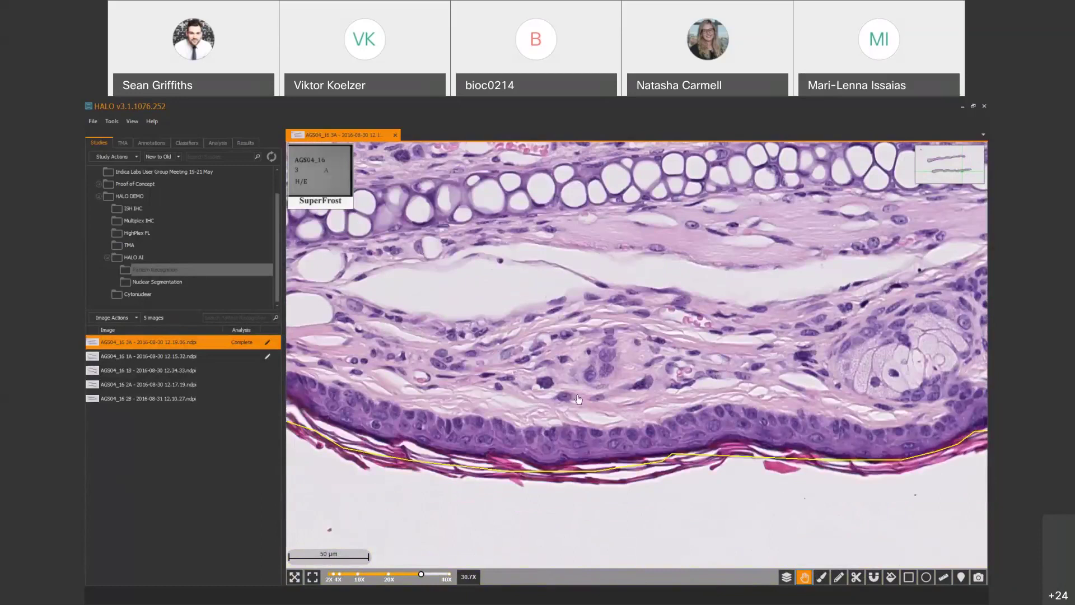
scroll(578, 399, down, 2)
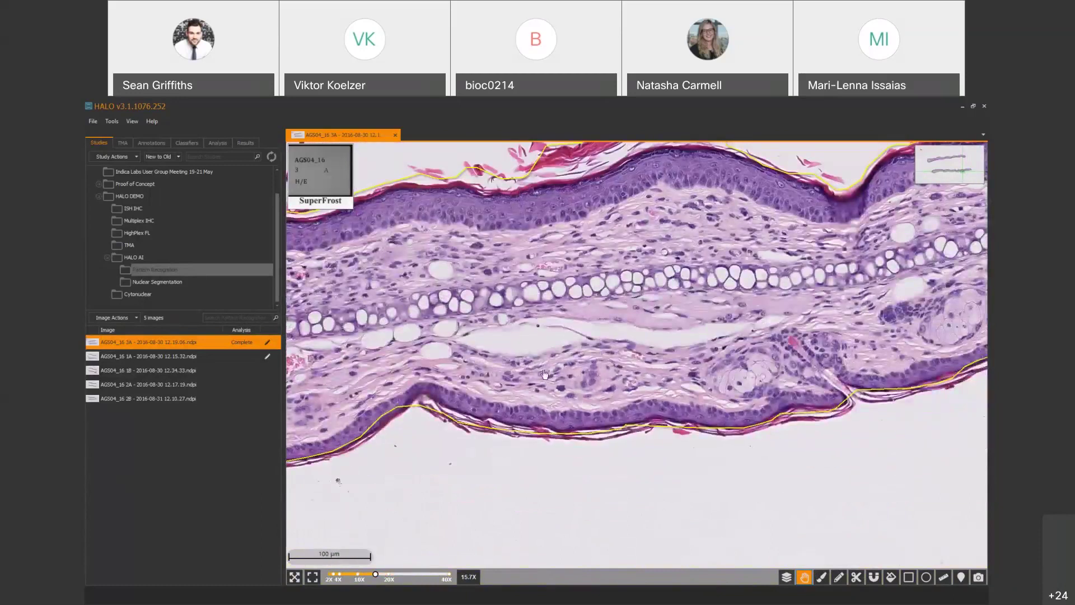
drag(644, 448, 700, 467)
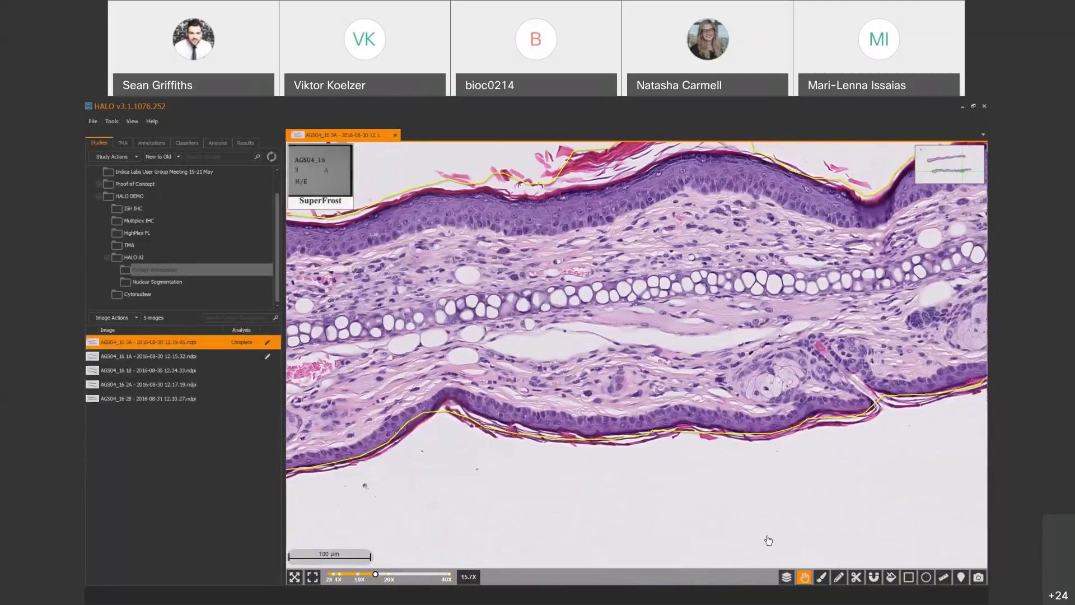
click(786, 581)
scroll(616, 384, up, 2)
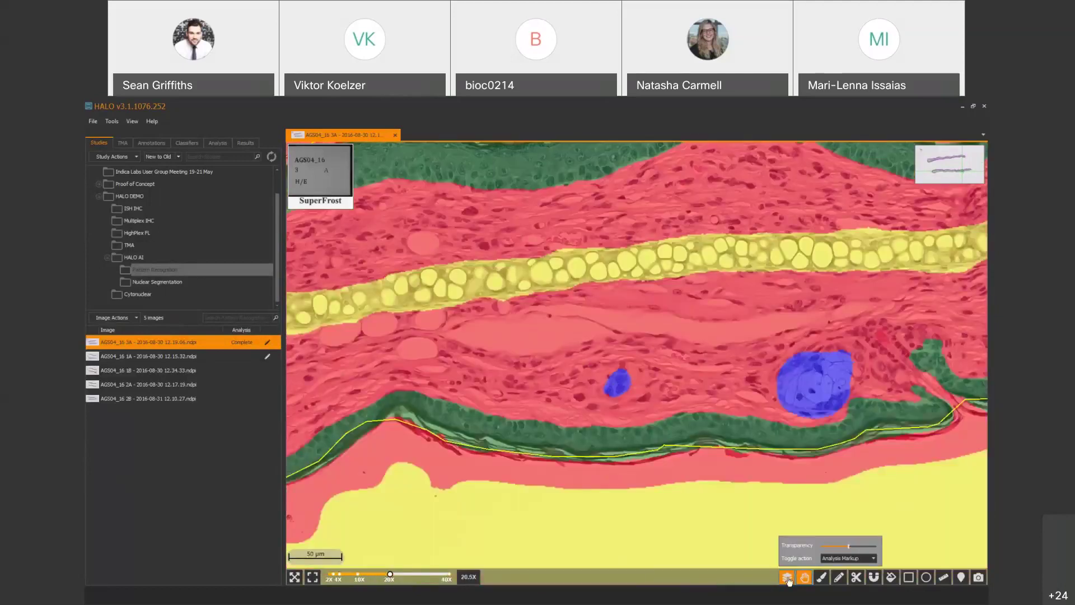
- Check the neighbouring gland without the analysis markup, restore the overlay and follow the mask to the dark tissue folds
click(786, 577)
drag(711, 429, 498, 426)
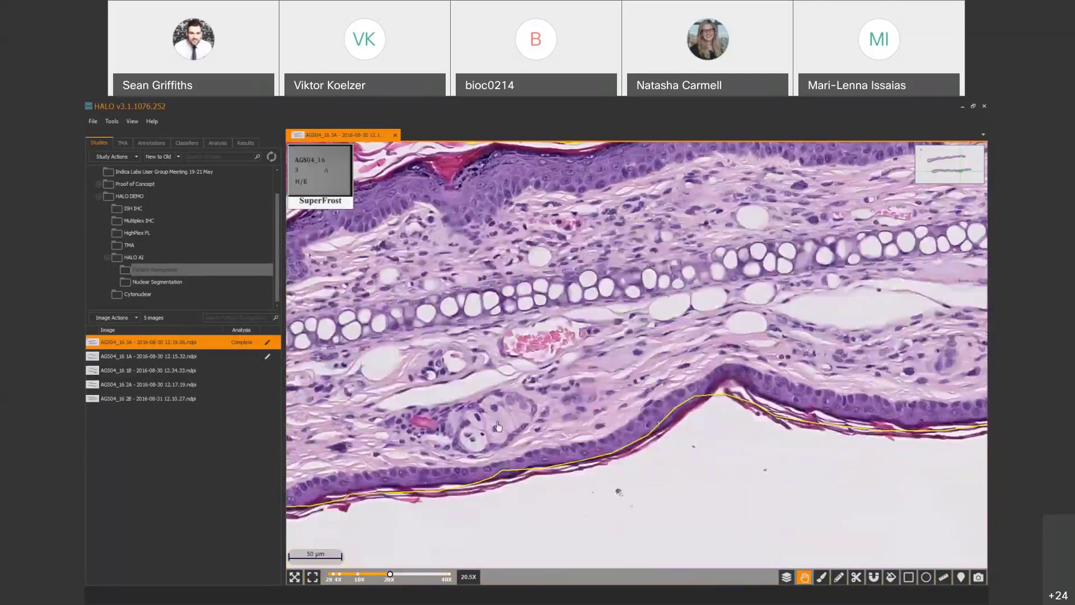
drag(557, 399, 680, 376)
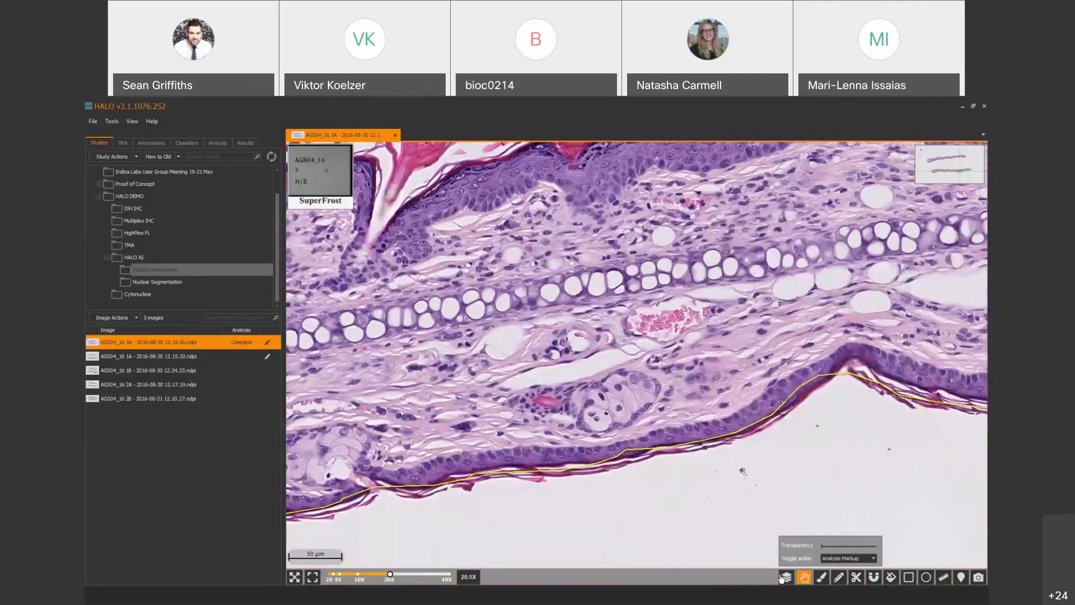
click(784, 577)
drag(605, 407, 509, 427)
drag(434, 381, 673, 360)
drag(343, 288, 662, 419)
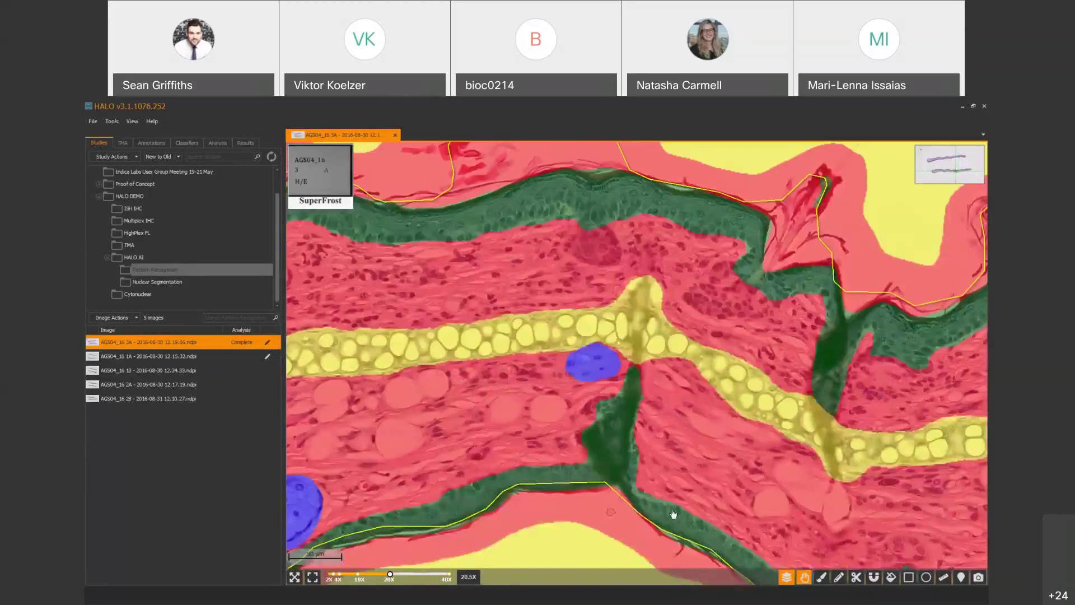
- Compare the folded tissue and adjacent glands with the markup off and on, and inspect the mask further along the strip
click(787, 579)
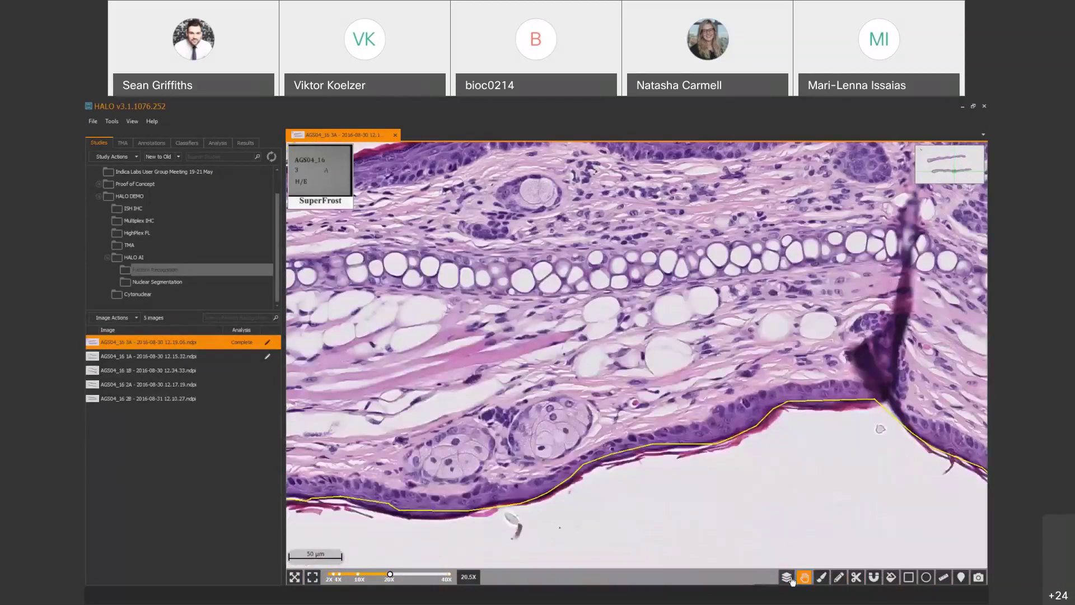
click(787, 577)
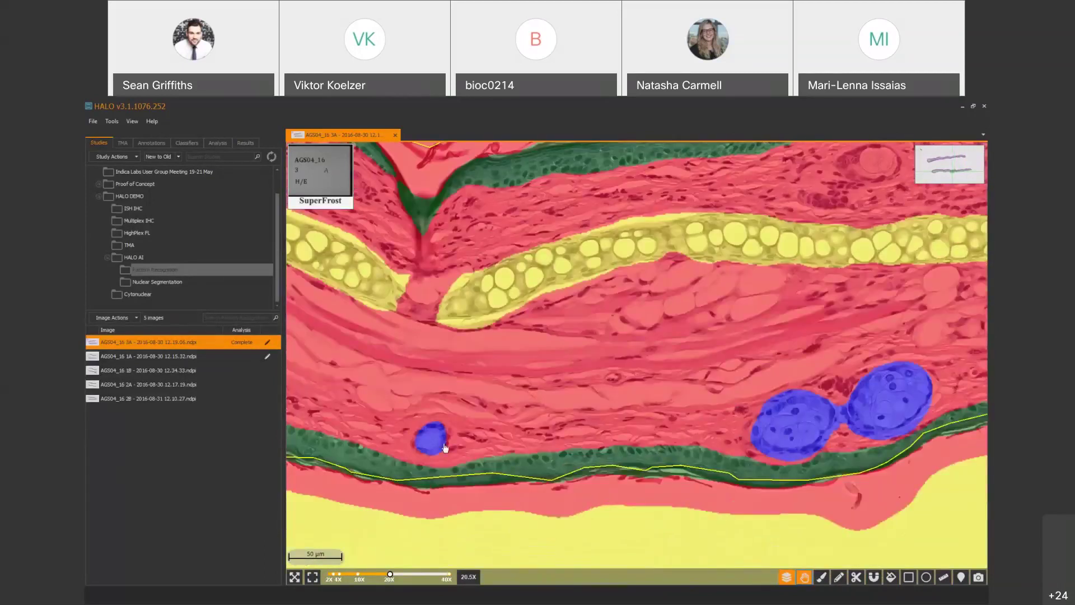
drag(445, 448, 620, 501)
drag(655, 442, 655, 353)
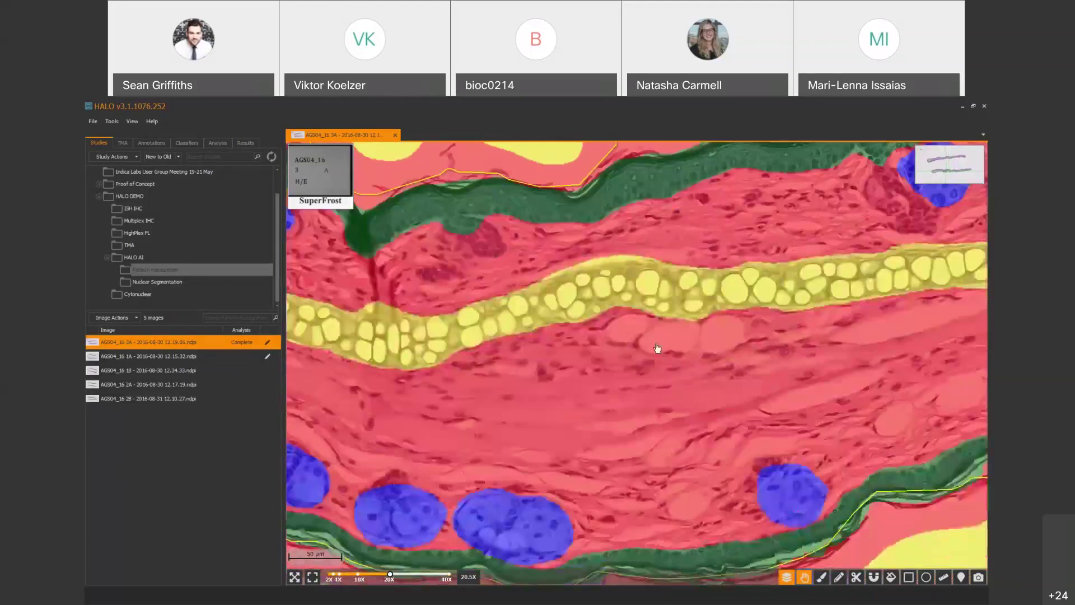
- Open the classifier results and review the summary, selecting the Classified Area and Sebeceous gland Area entries
click(240, 143)
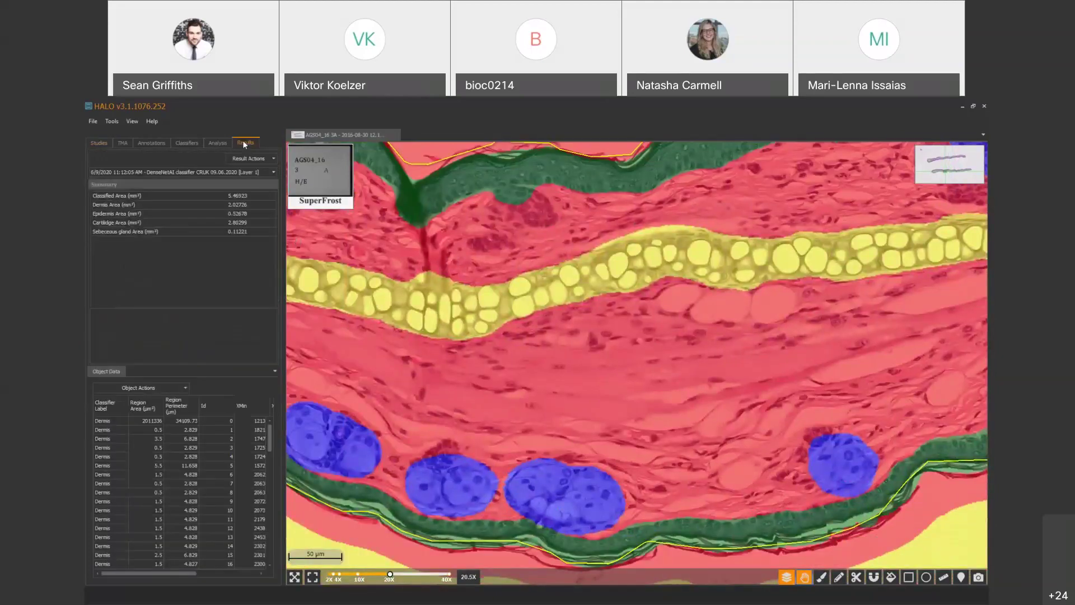
click(129, 197)
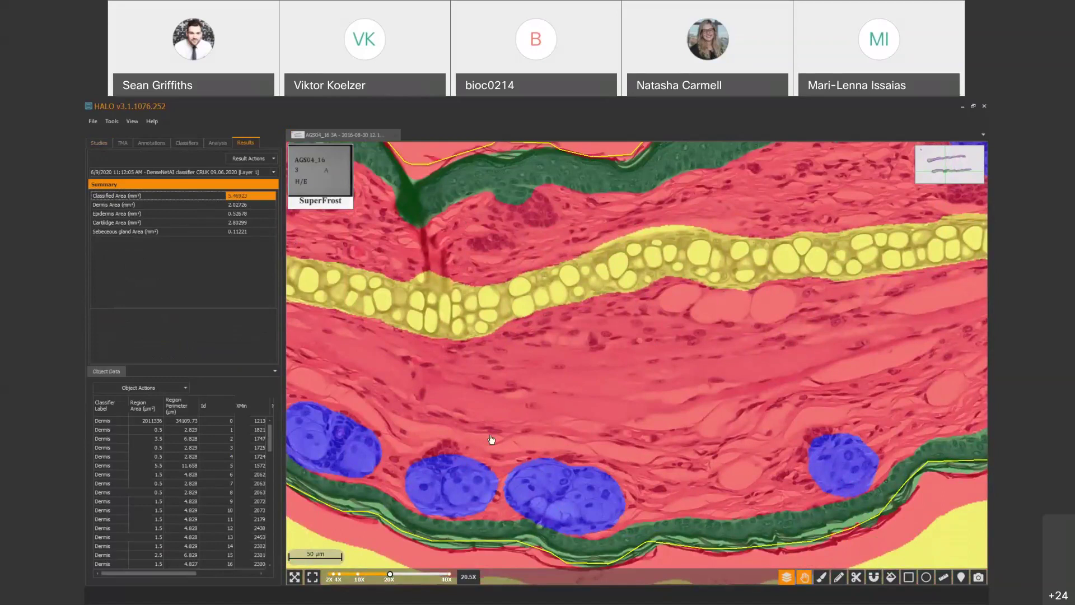
scroll(491, 440, down, 2)
scroll(468, 511, down, 1)
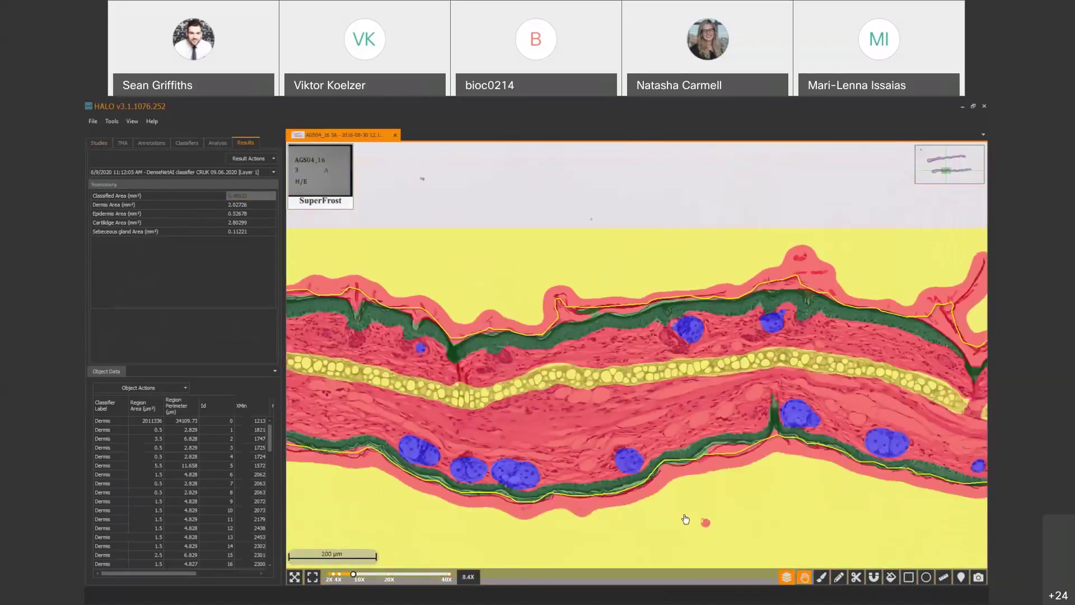
click(187, 233)
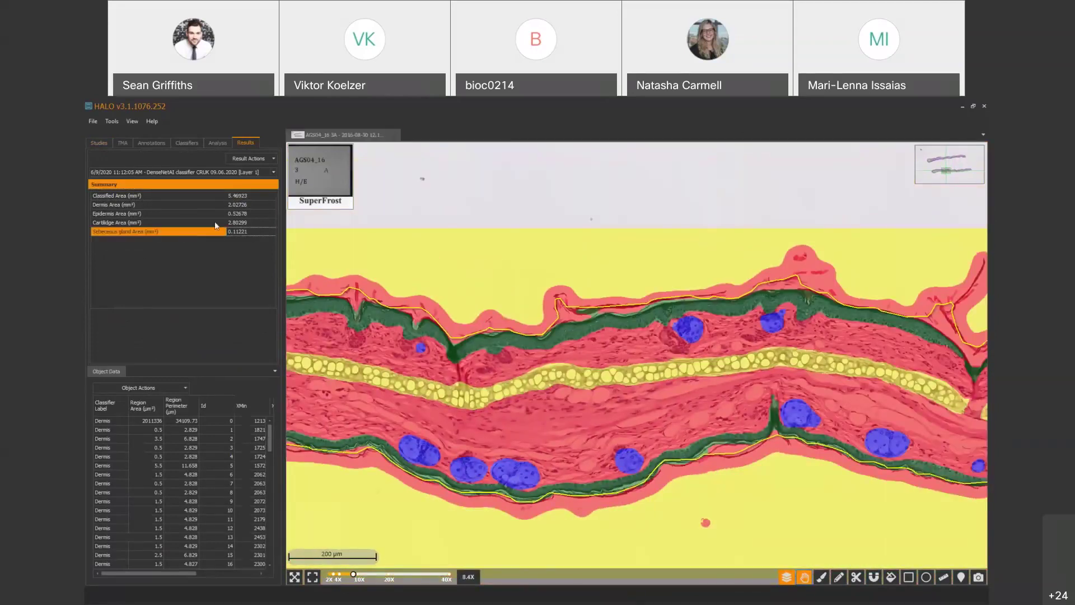
- Locate several Epidermis regions on the slide by selecting their entries one after another in the object data
drag(272, 445, 267, 496)
click(119, 430)
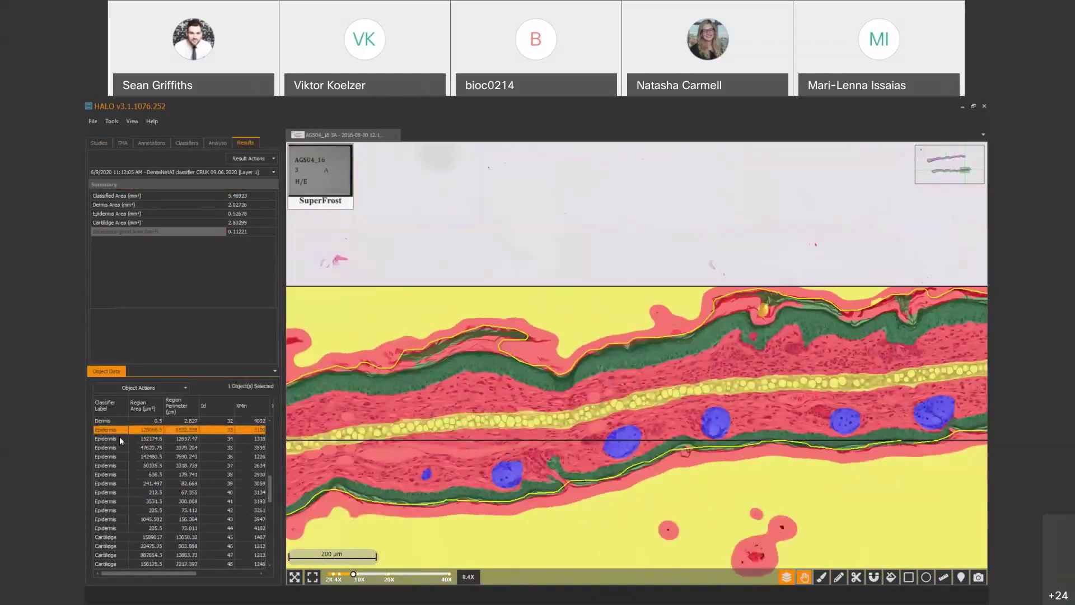
click(119, 435)
click(118, 447)
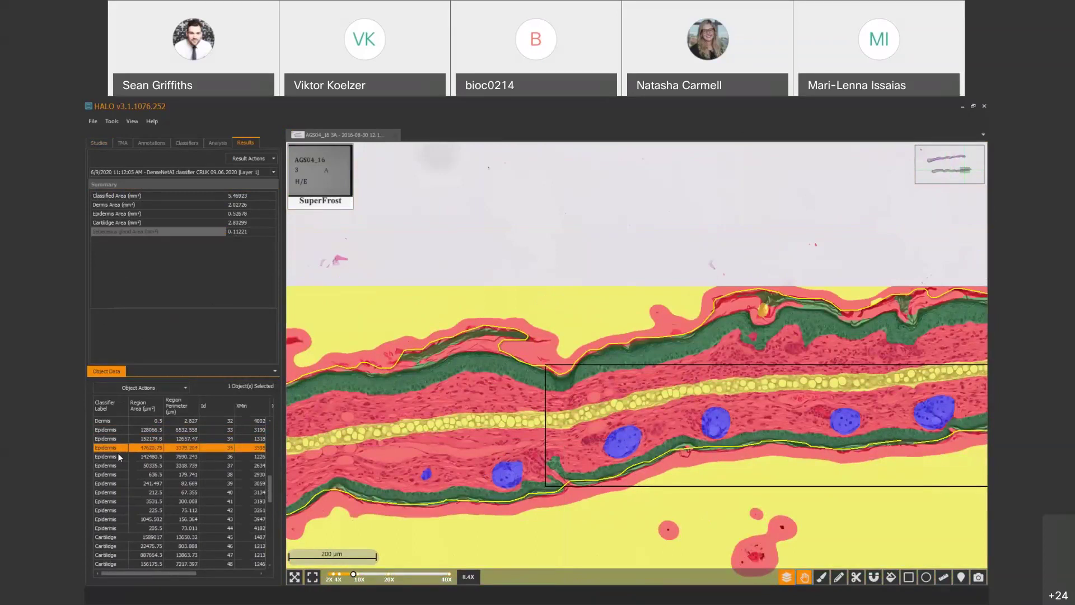
click(119, 456)
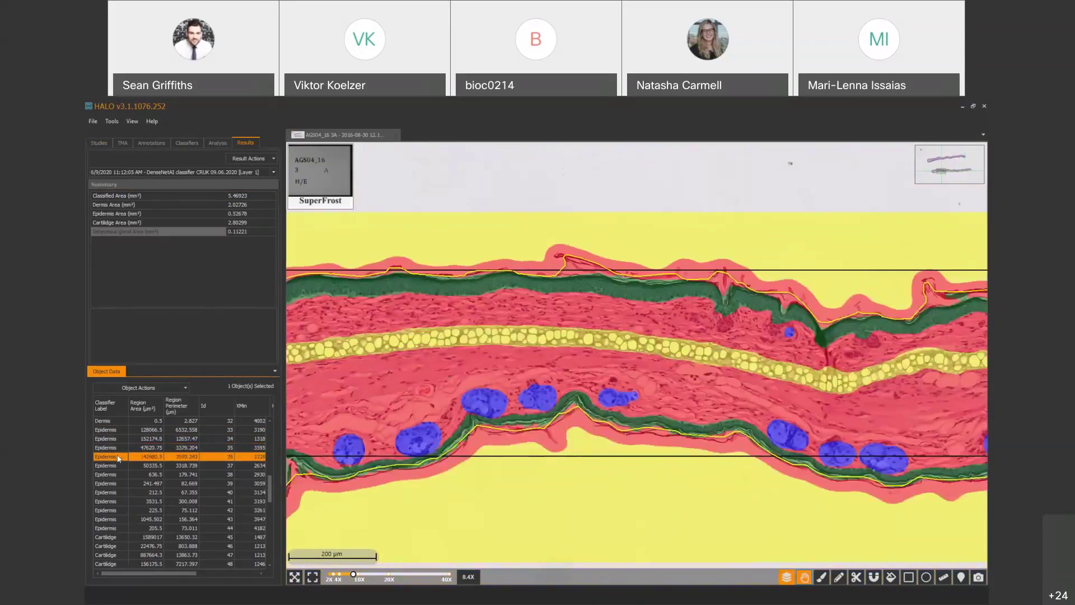
- Locate a Cartilidge region and a Sebeceous gland region on the slide from their object data entries
scroll(103, 548, down, 2)
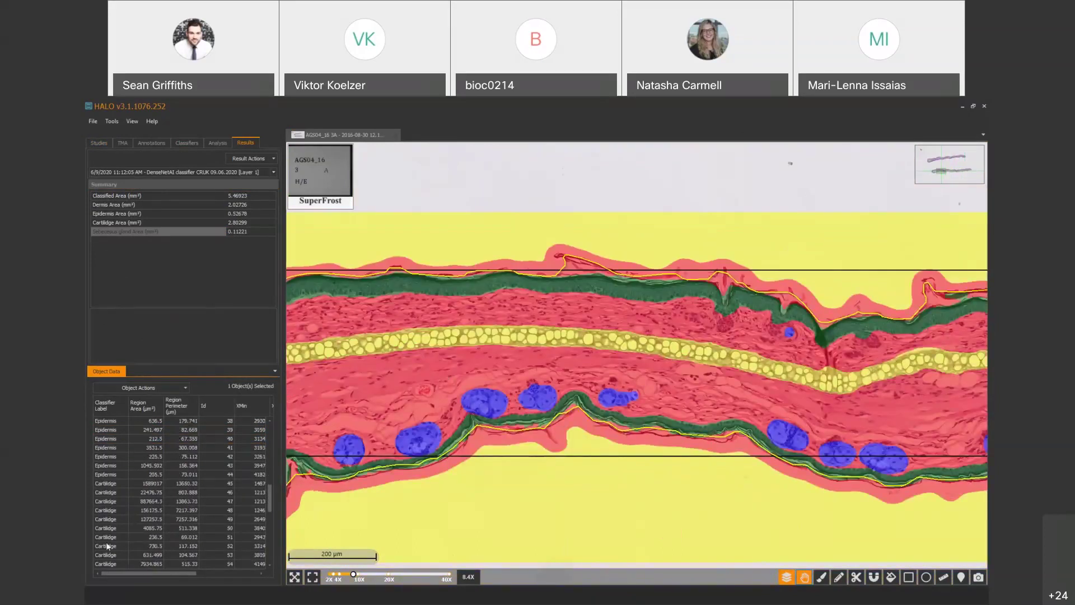
click(118, 493)
scroll(119, 496, down, 10)
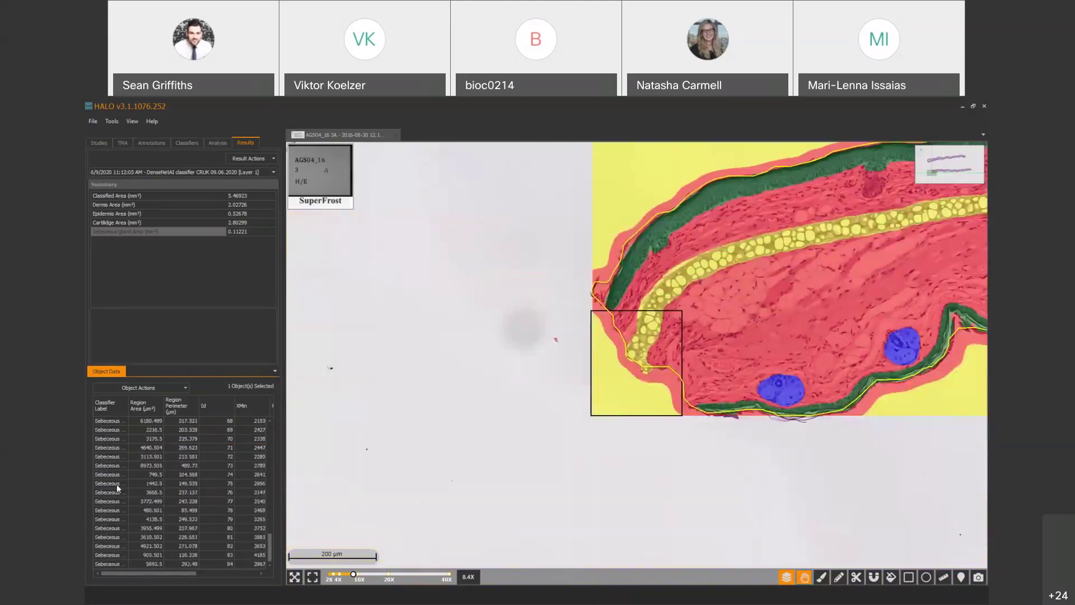
click(115, 429)
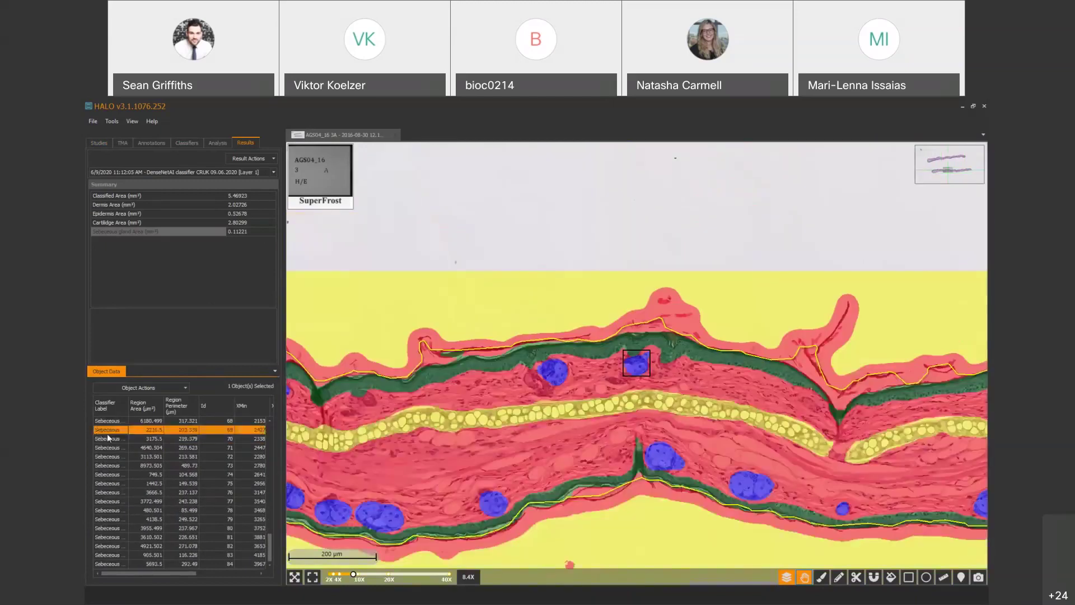
- Filter the object data to the Sebeceous gland classifier label and select all the filtered objects
click(126, 399)
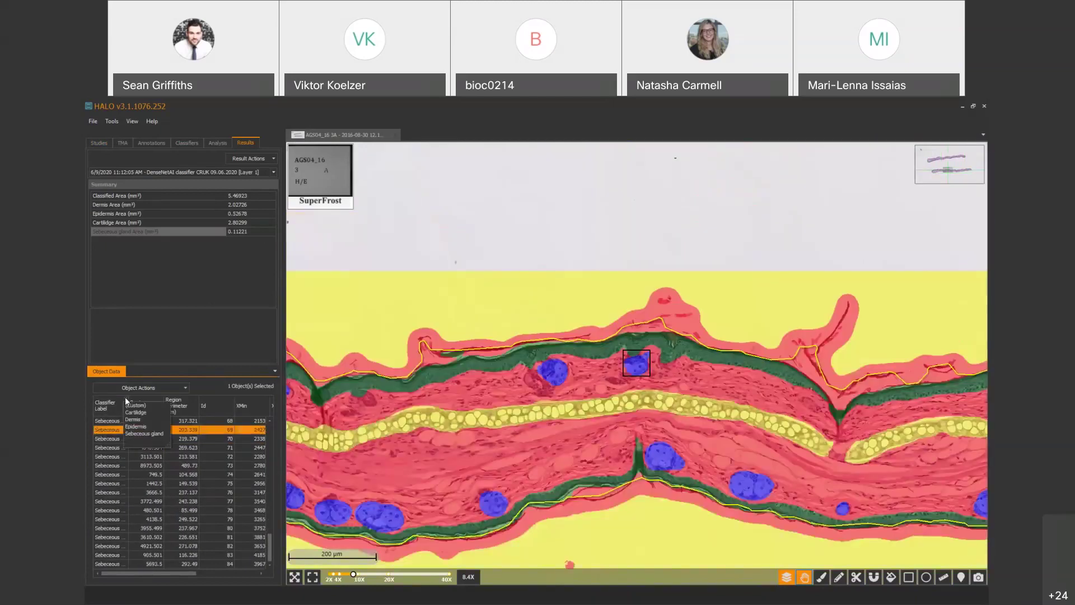
click(141, 434)
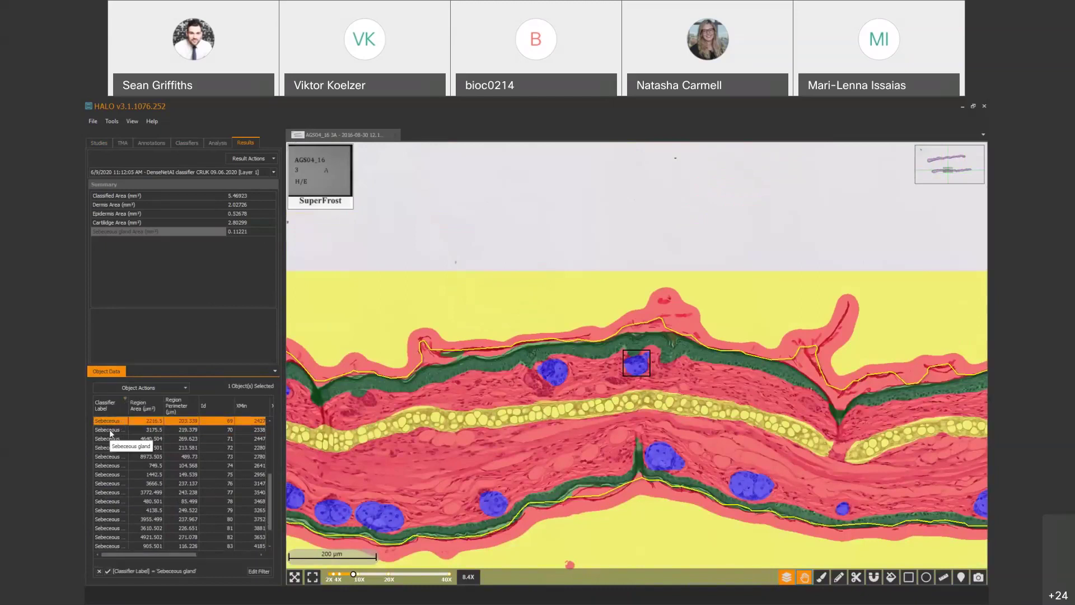
key(ctrl+a)
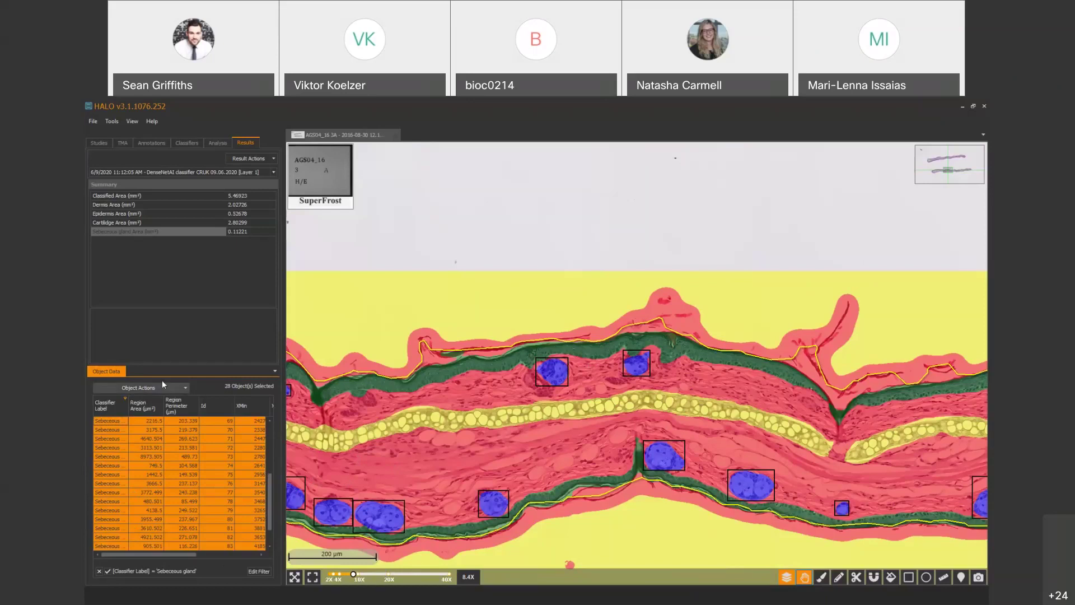
- Detach the Object Data table into a floating window and position it over the slide view
drag(112, 374, 364, 321)
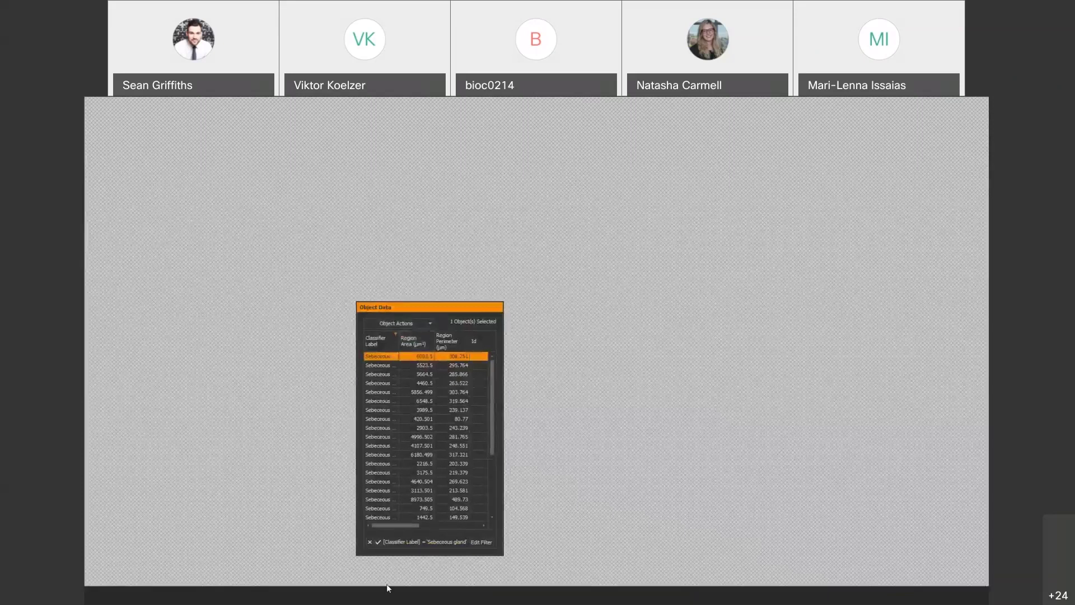
click(398, 602)
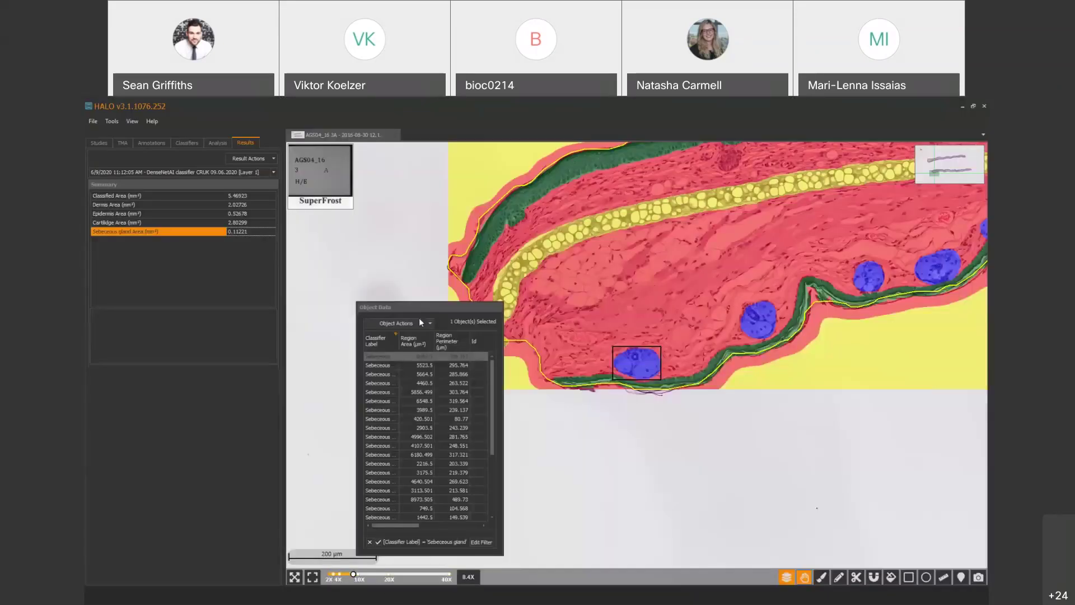
drag(419, 318, 399, 253)
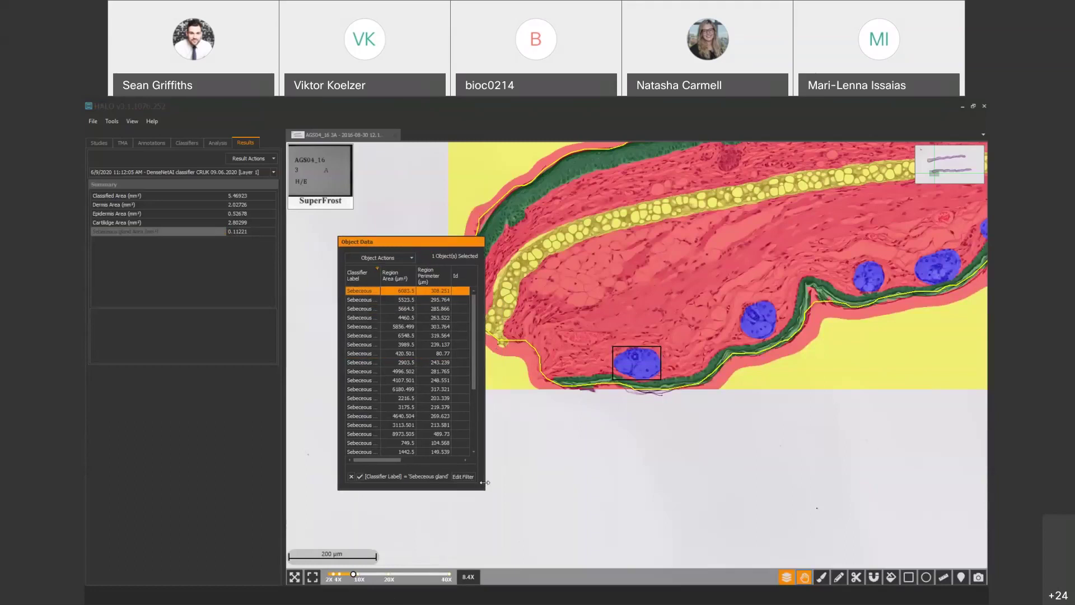
- Enlarge the floating Object Data window to reveal all its columns and more rows, and dock it back beneath the results summary
drag(484, 482, 929, 482)
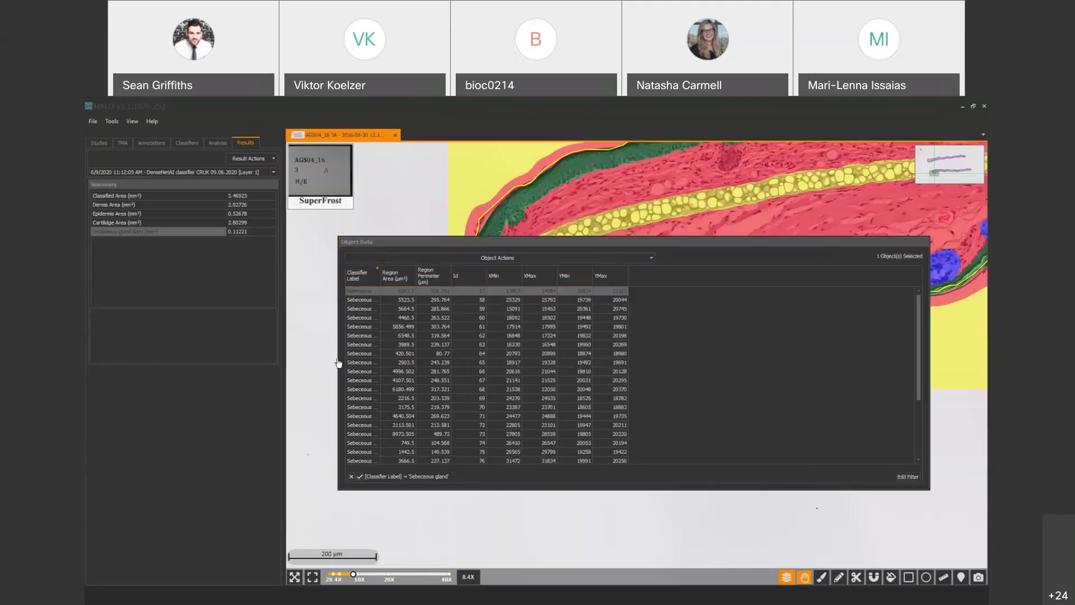
drag(338, 352, 138, 350)
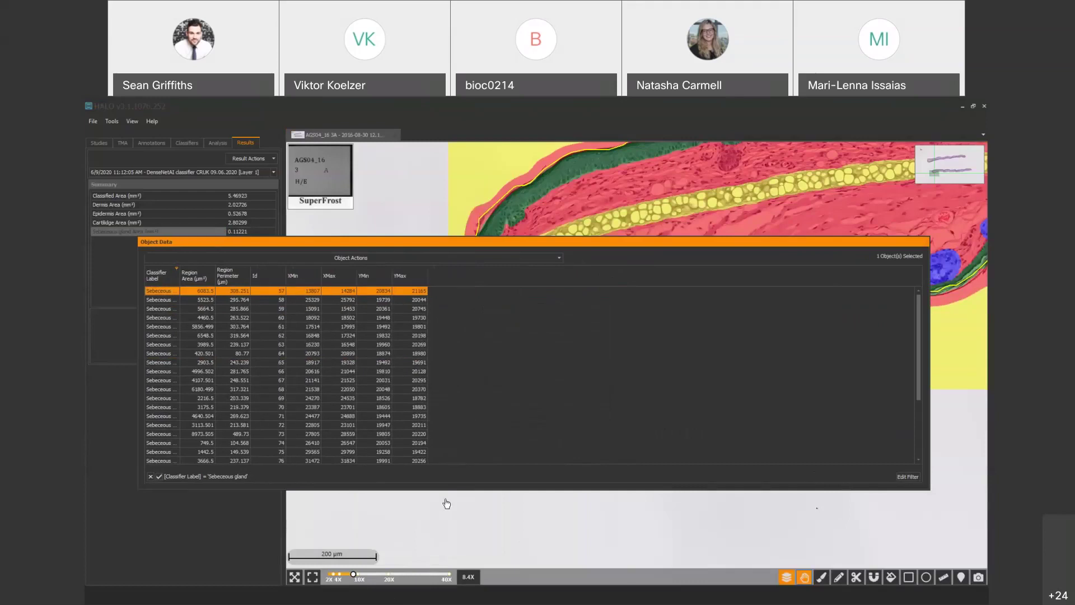
drag(450, 488, 450, 540)
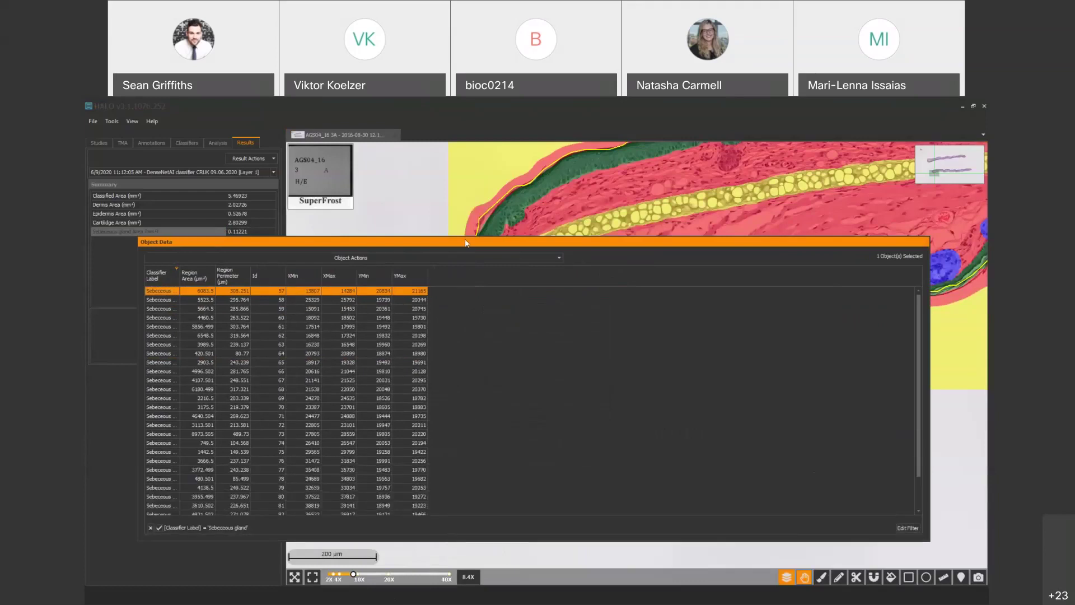
drag(476, 237, 182, 479)
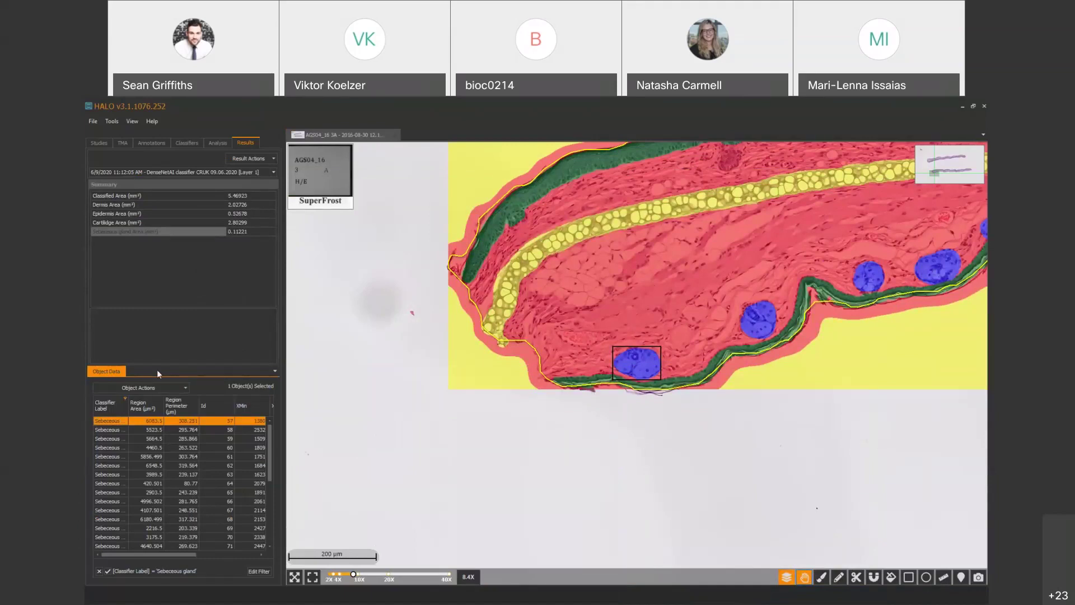
drag(106, 375, 183, 475)
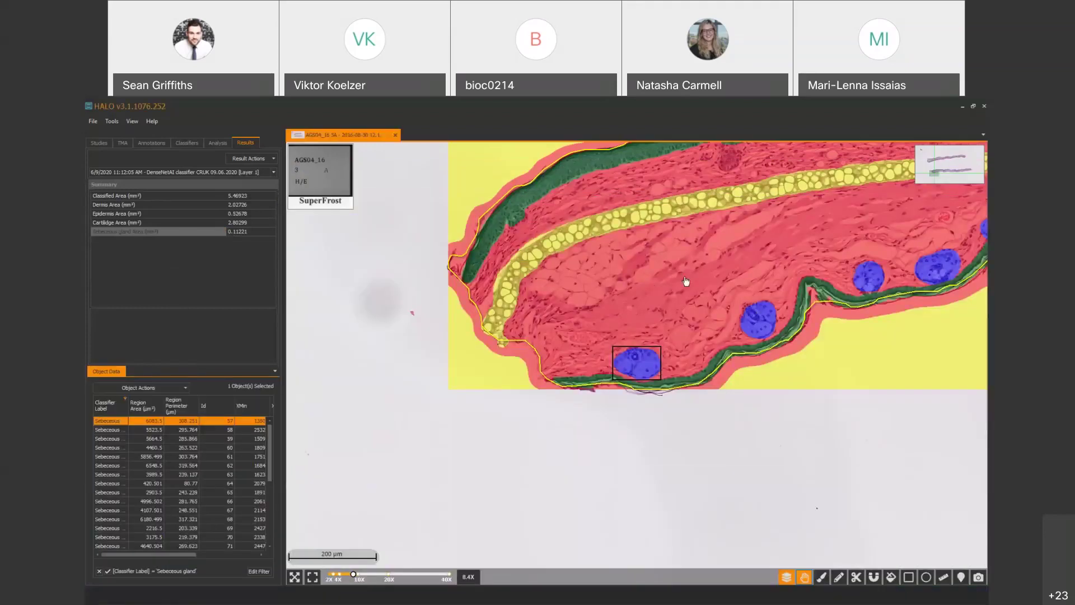
drag(686, 281, 541, 413)
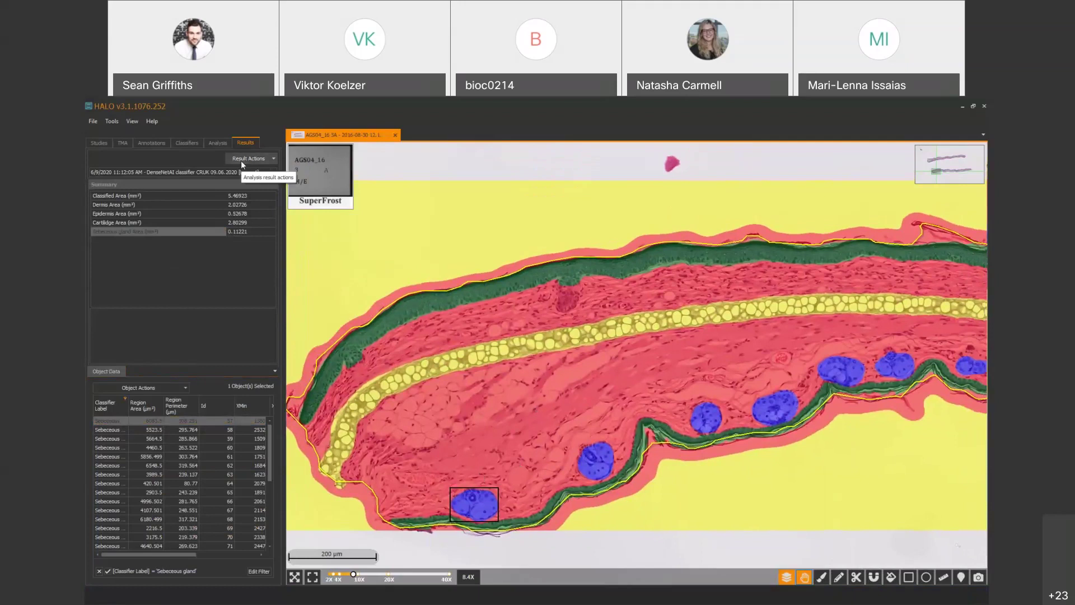
- Close the AGS04_16 3A slide and create a new classifier in place of the trained DenseNet AI one
click(187, 142)
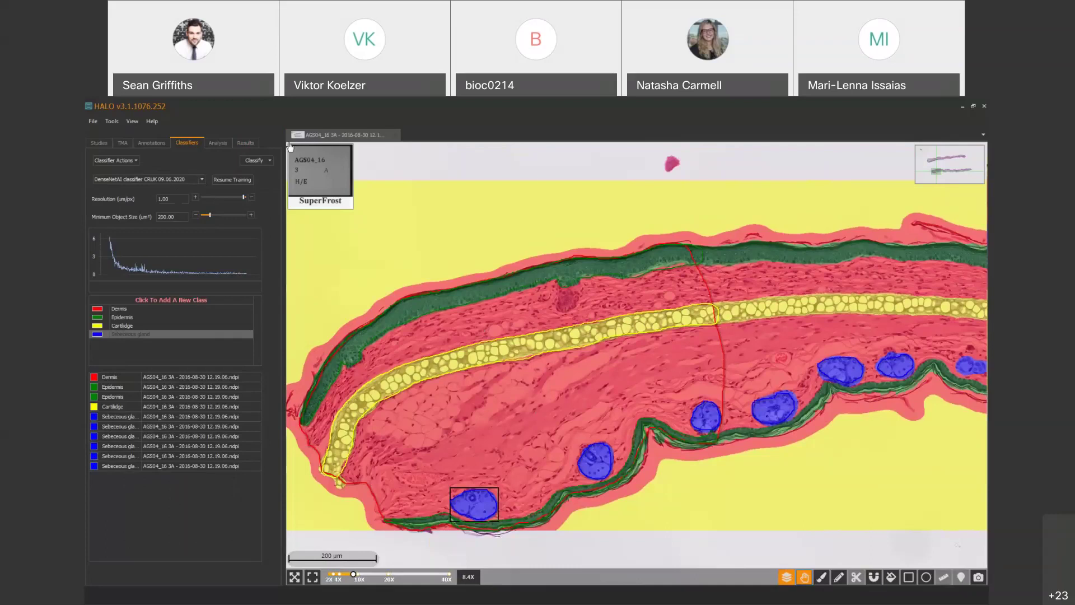
click(395, 135)
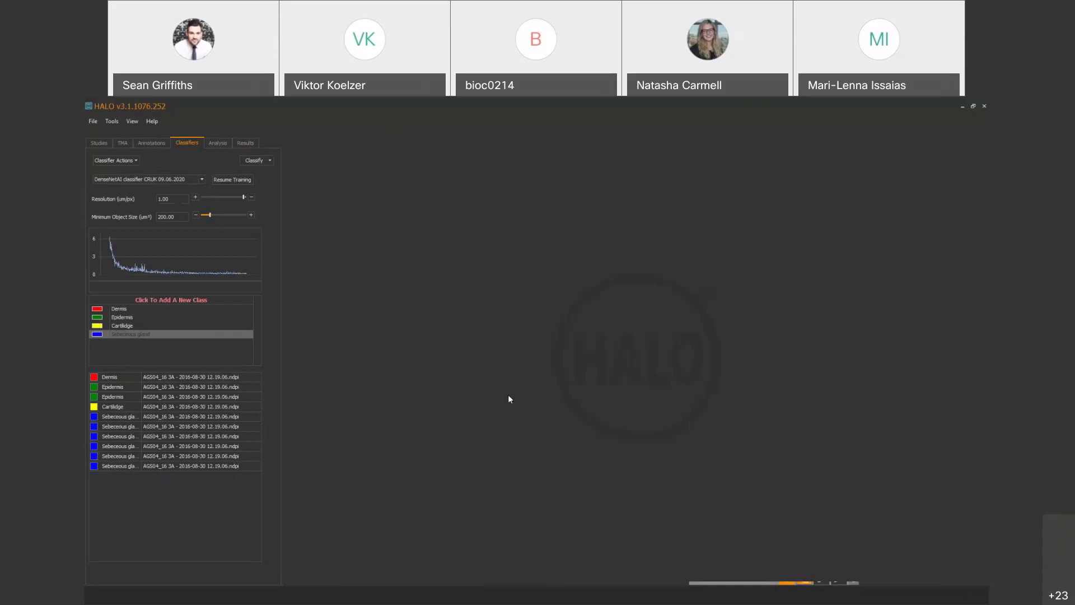
click(128, 160)
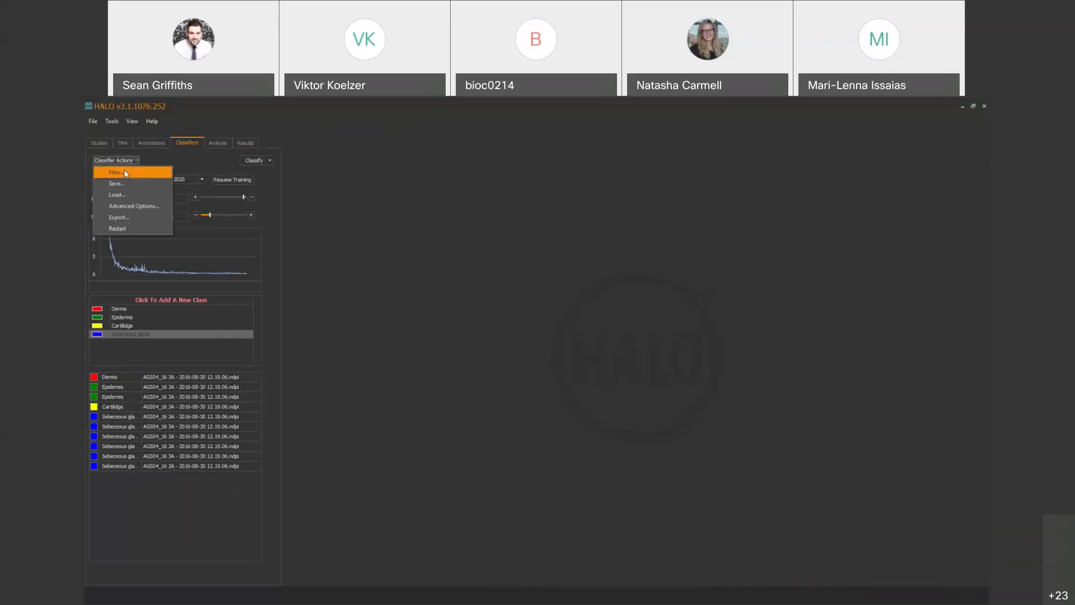
click(125, 171)
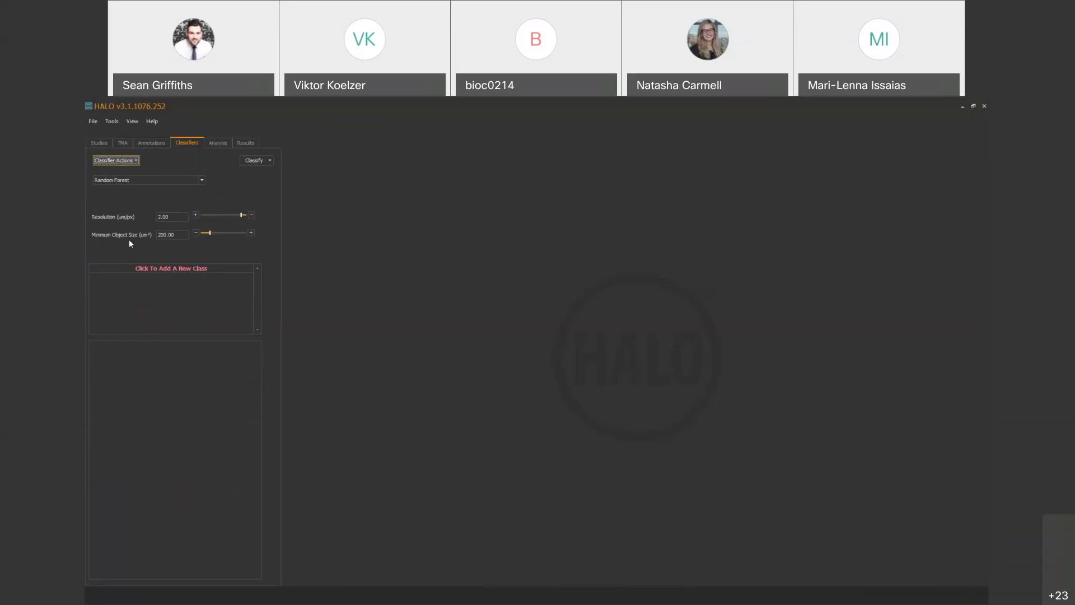
click(119, 156)
click(119, 174)
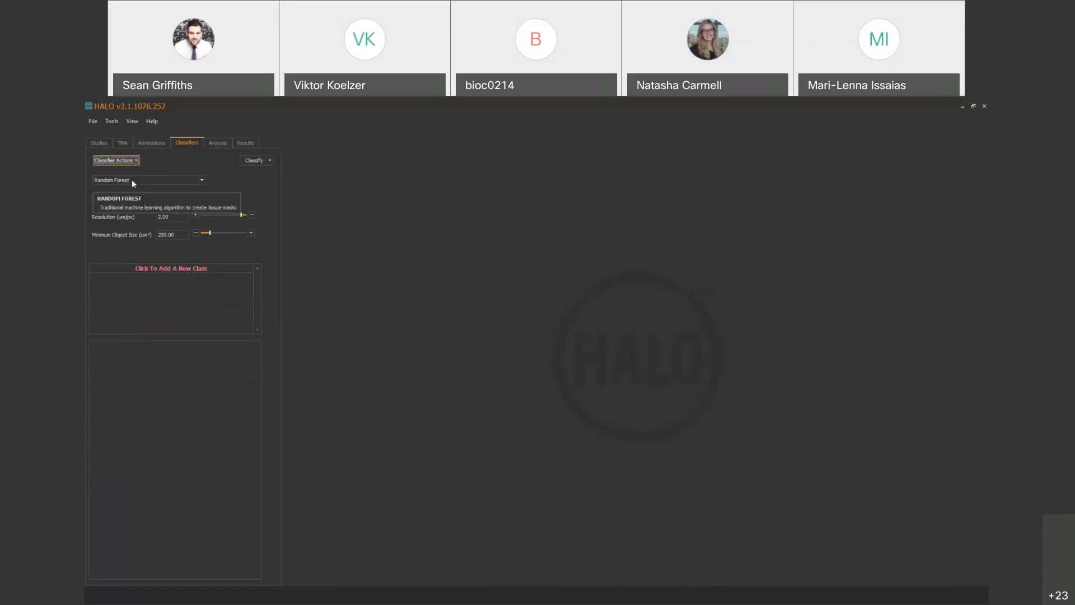
- Open the BC H&E.svs image from the Nuclear Segmentation study and inspect its tumour nests and surrounding stroma at 20X
click(98, 142)
click(154, 282)
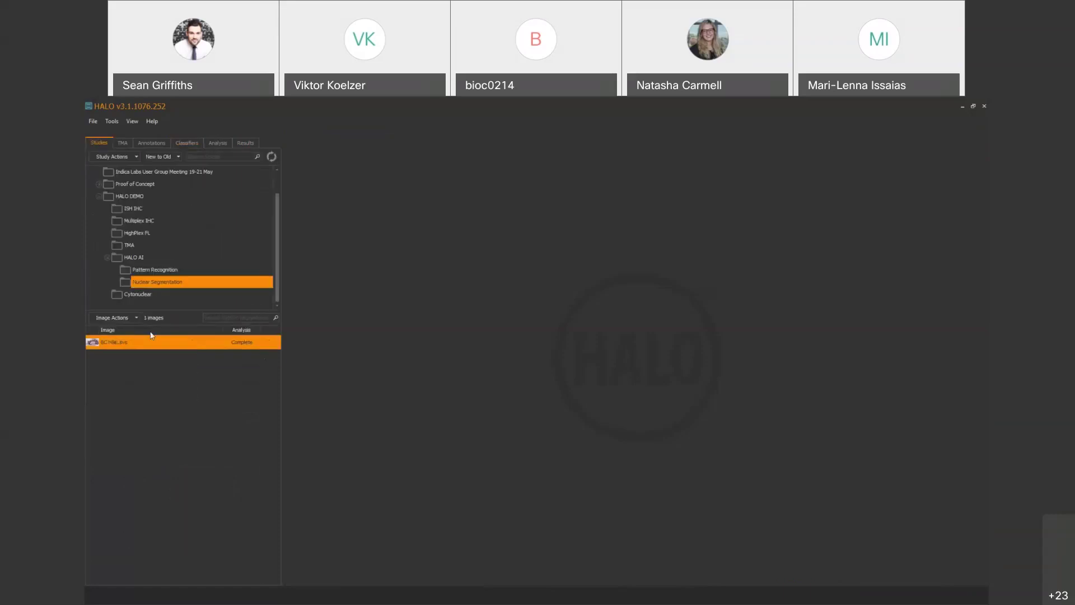
double_click(96, 344)
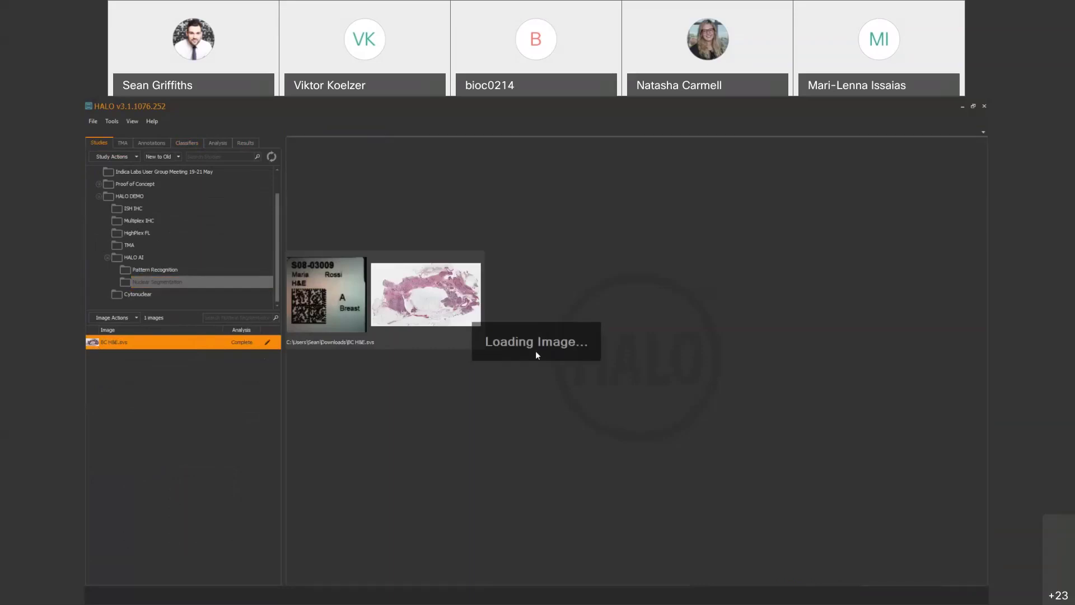
scroll(623, 286, up, 5)
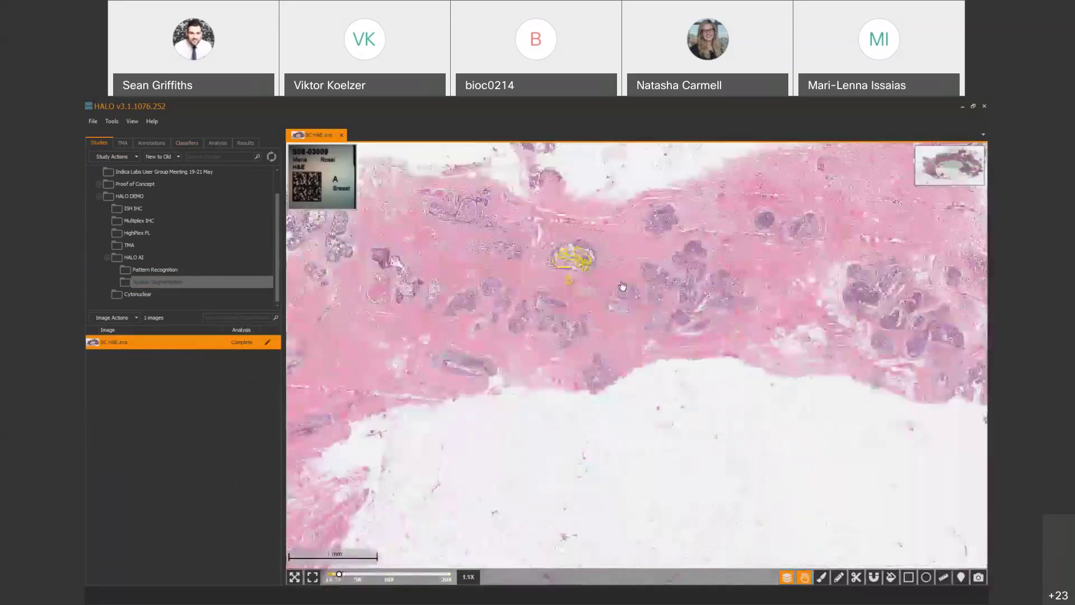
scroll(623, 286, up, 5)
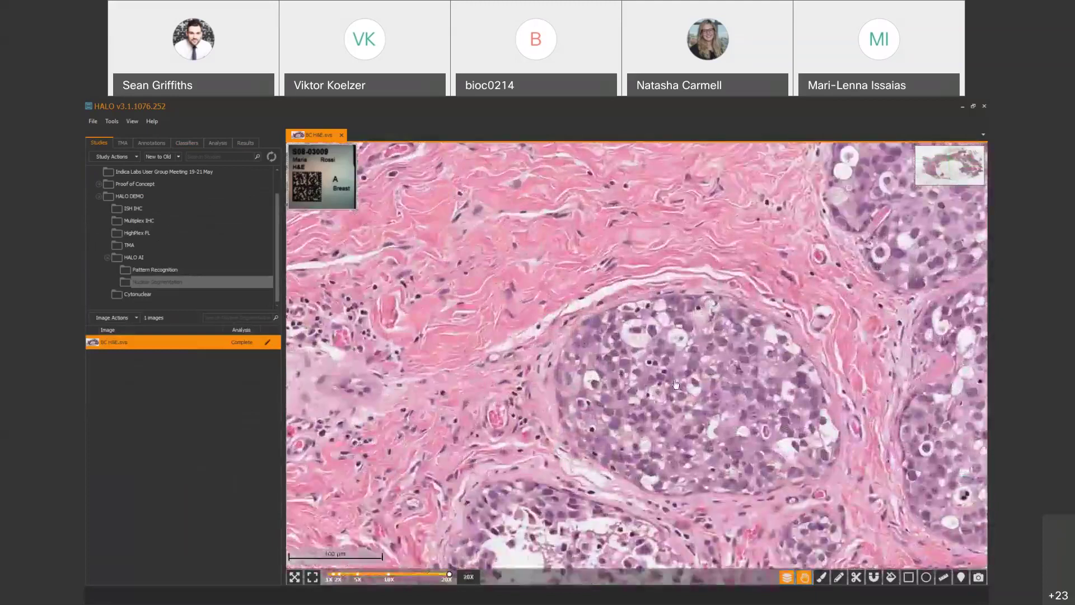
drag(676, 384, 553, 352)
drag(873, 218, 599, 392)
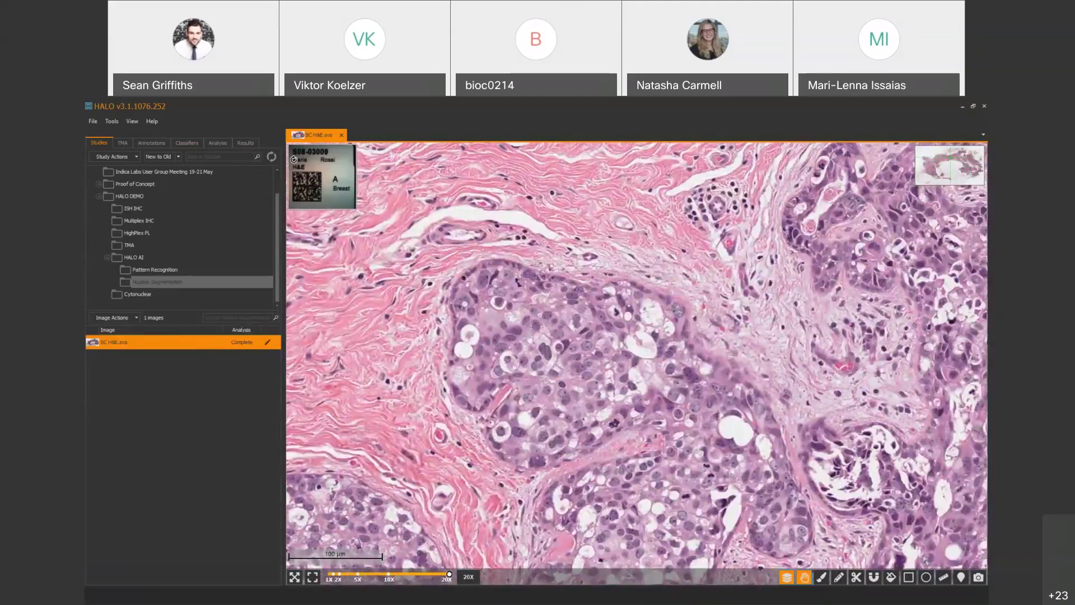
drag(510, 316, 526, 392)
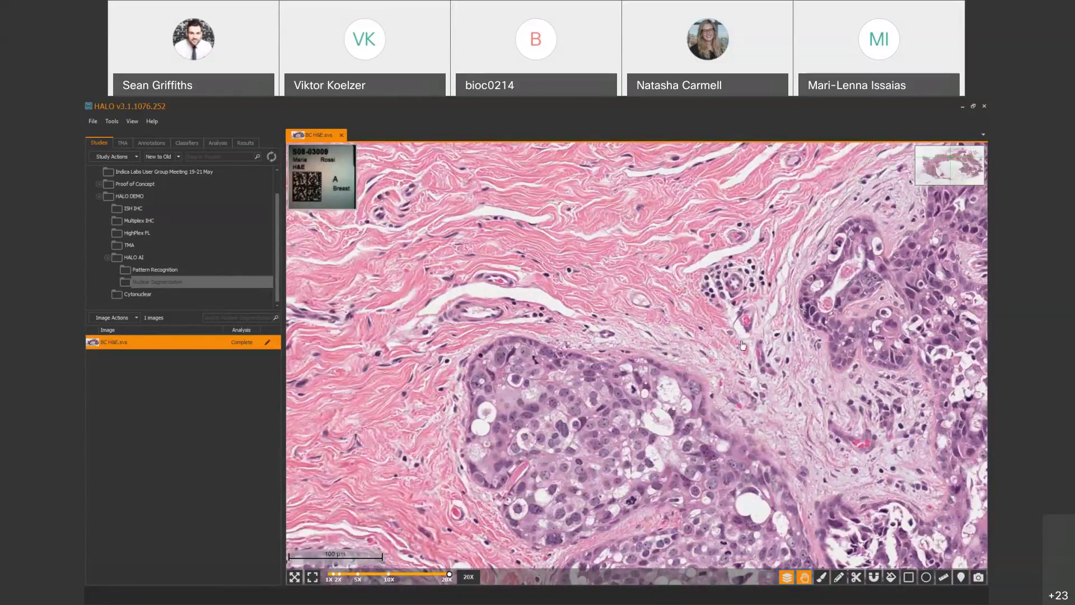
drag(699, 524, 526, 514)
drag(383, 306, 514, 367)
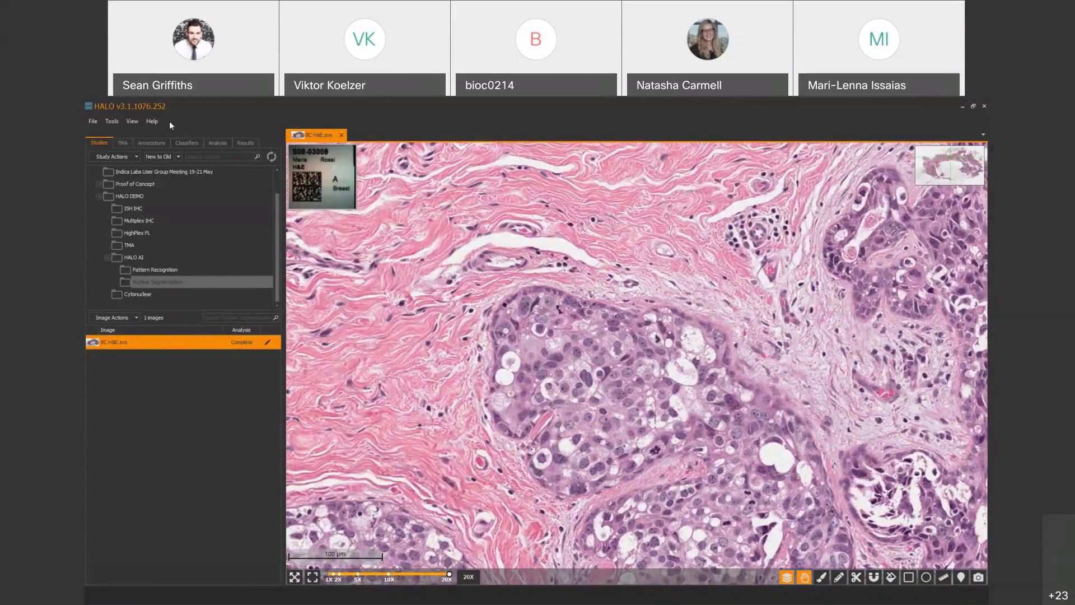
- Set the new classifier's type to the pretrained Nuclei Seg (Plugin) - BF v1.0.0
click(187, 144)
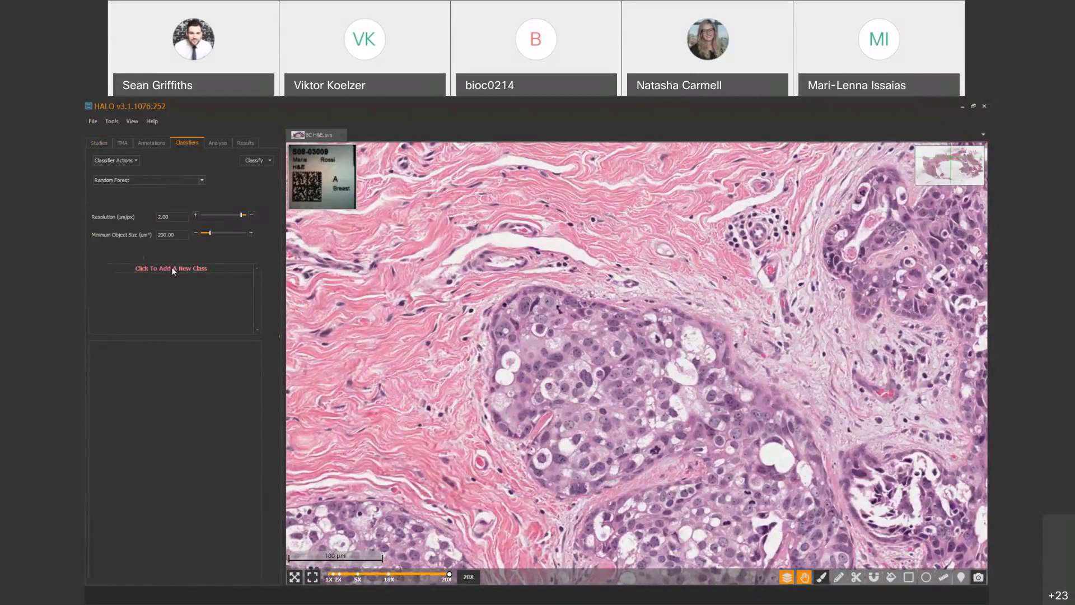
click(201, 180)
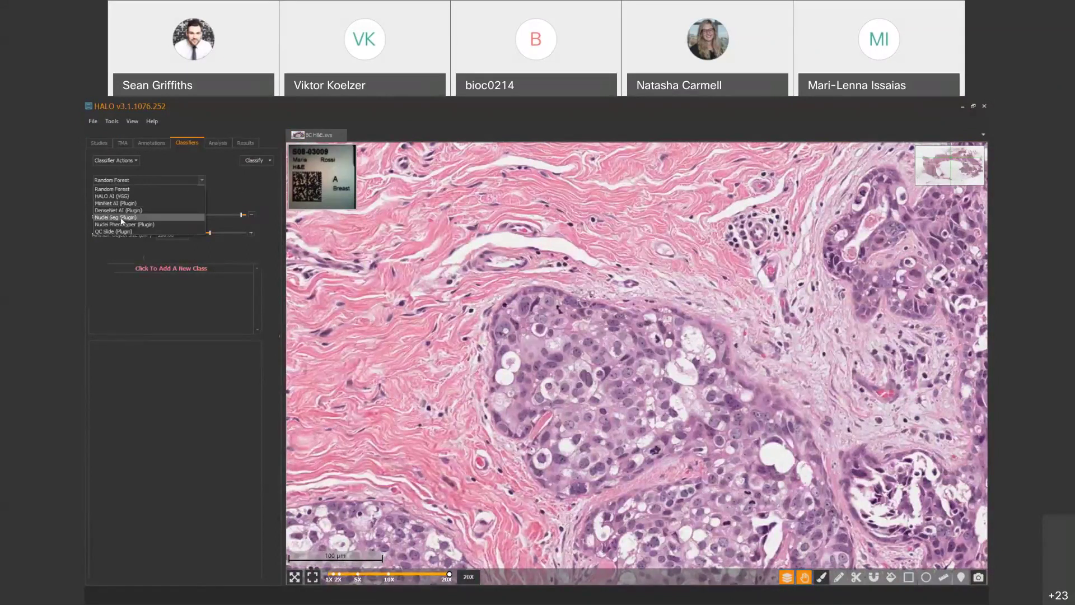
click(121, 216)
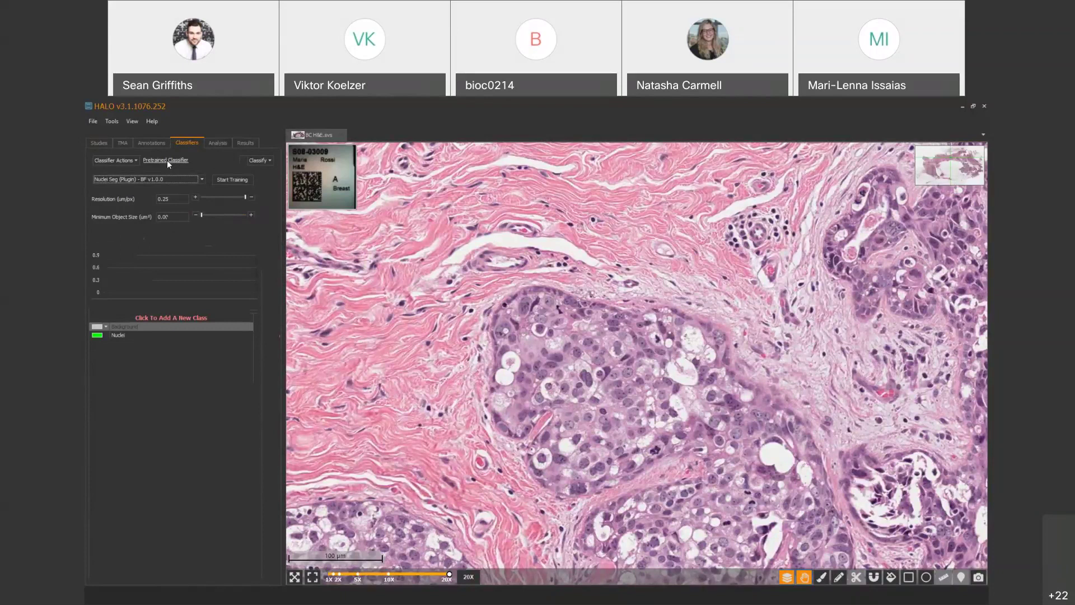
mouse_move(168, 163)
click(125, 161)
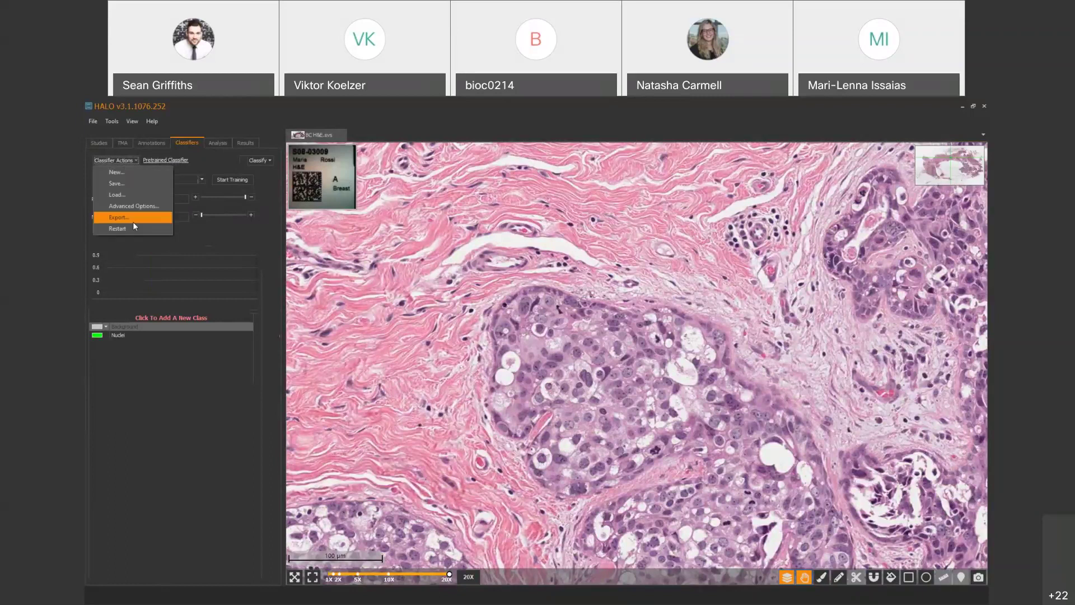
click(179, 168)
click(202, 180)
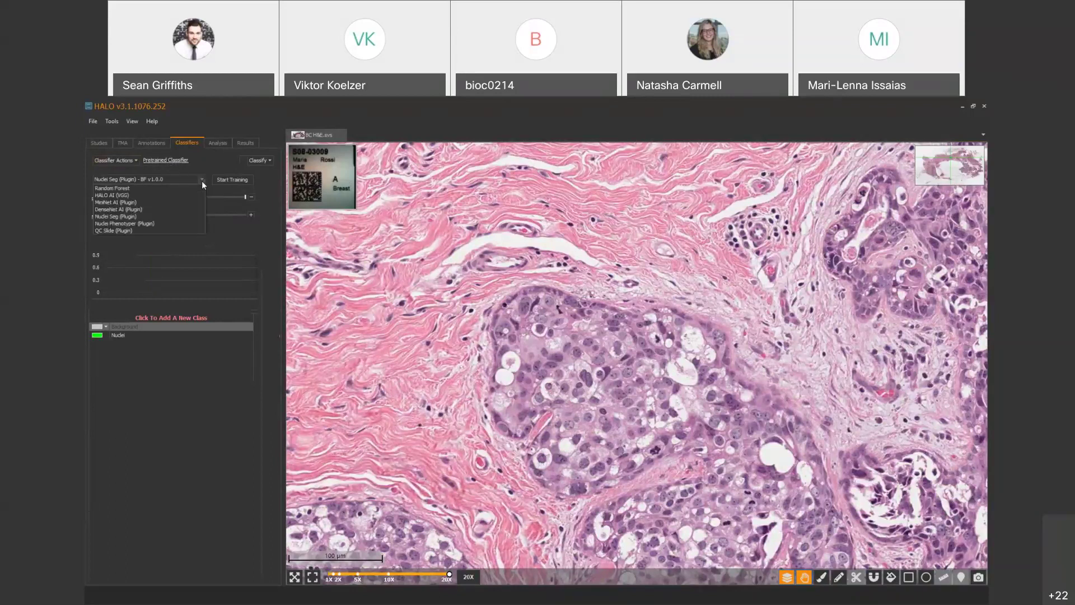
click(136, 216)
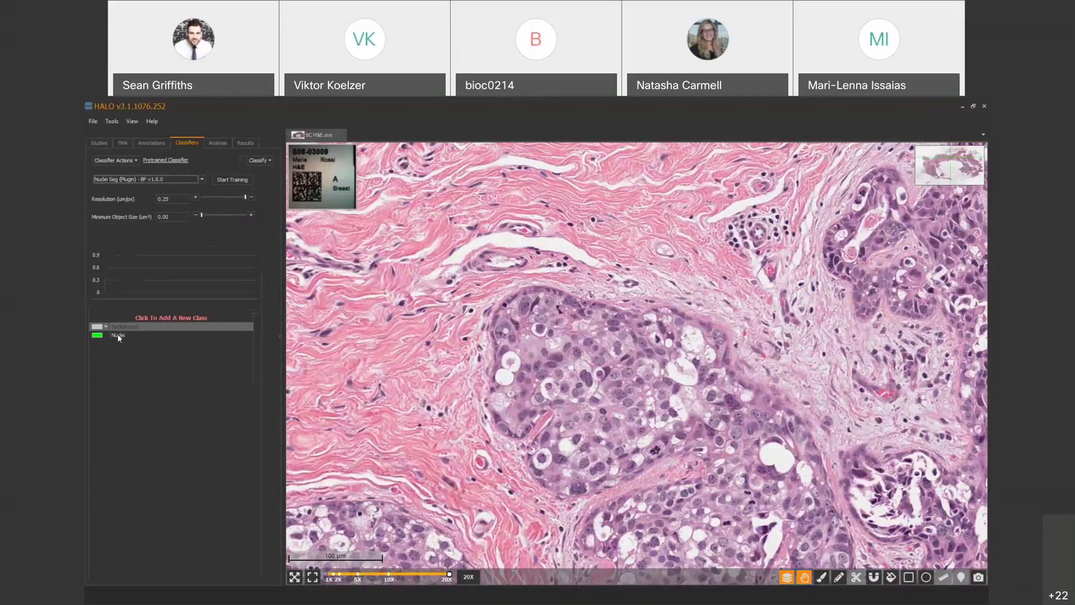
- Turn on real-time tuning to preview the nuclei segmentation inside the central tumour nest at about 40X
click(257, 161)
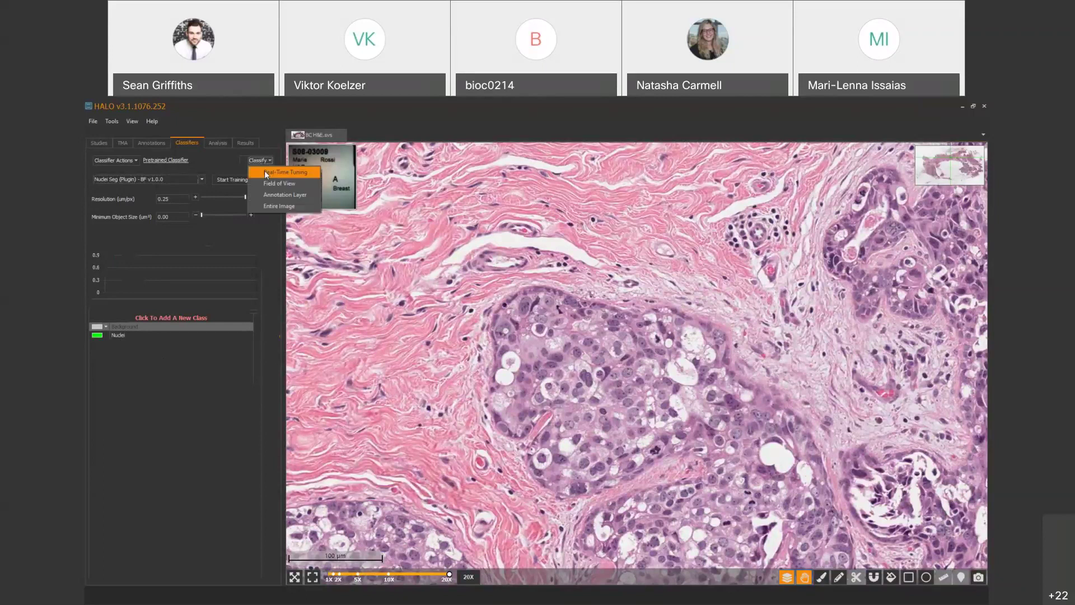
click(267, 173)
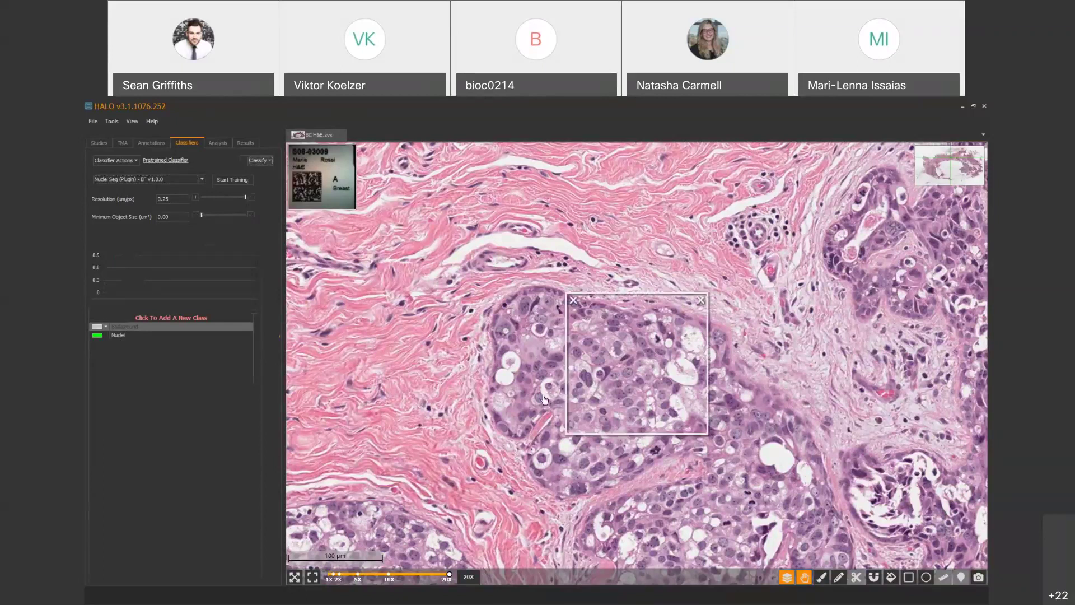
scroll(543, 399, up, 2)
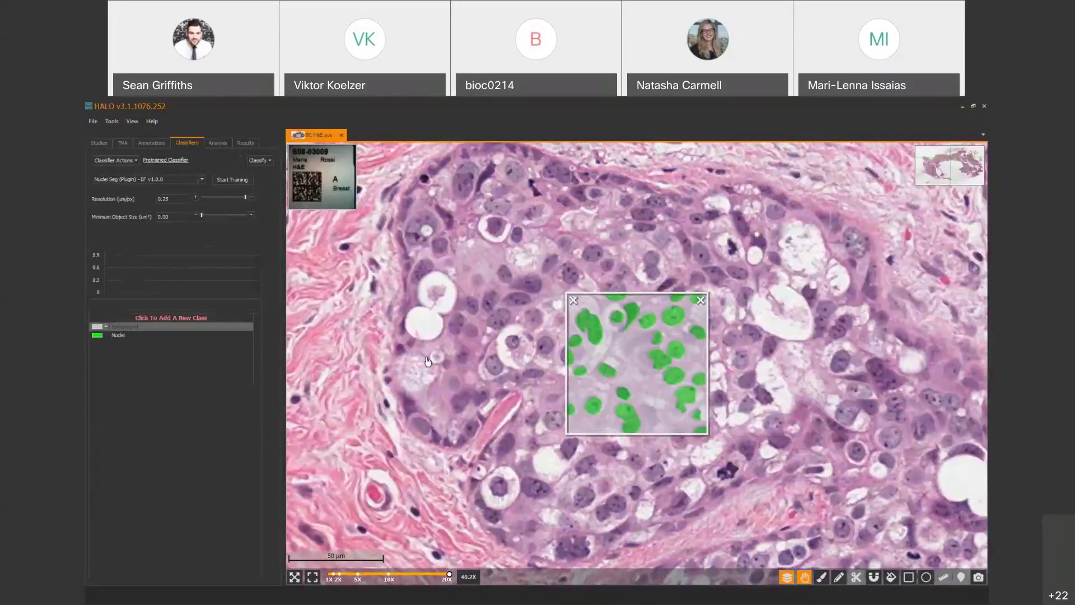
- Examine the nuclei segmentation preview across different tumour nests, stroma and vessel areas of the slide
drag(427, 361, 539, 462)
drag(485, 342, 535, 448)
drag(760, 353, 564, 457)
drag(810, 387, 676, 331)
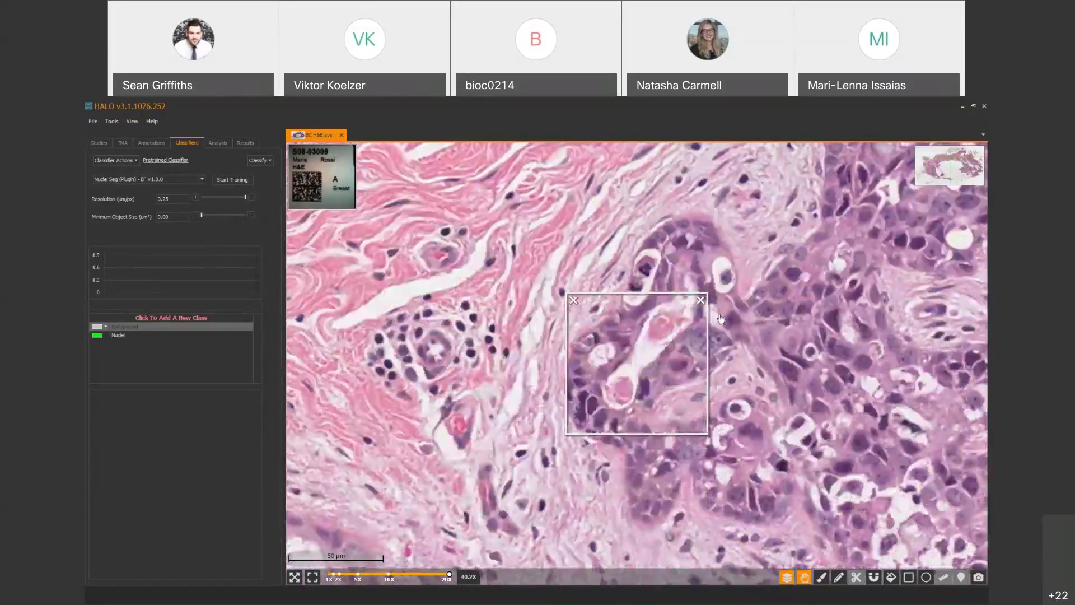
drag(634, 530, 664, 399)
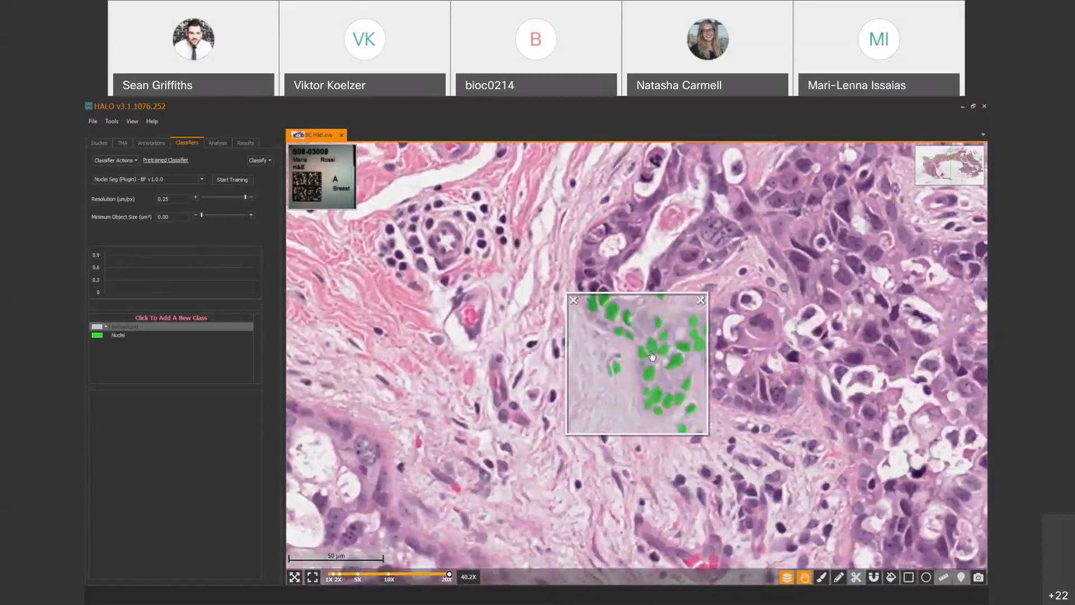
drag(693, 406, 611, 313)
drag(784, 392, 744, 358)
drag(828, 375, 657, 349)
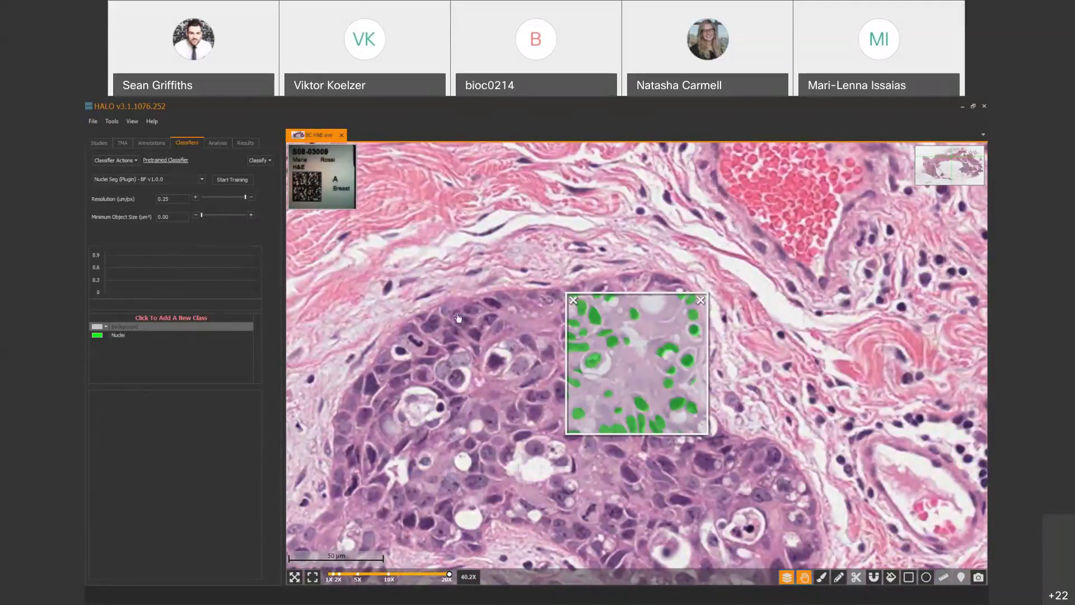
drag(397, 416, 271, 304)
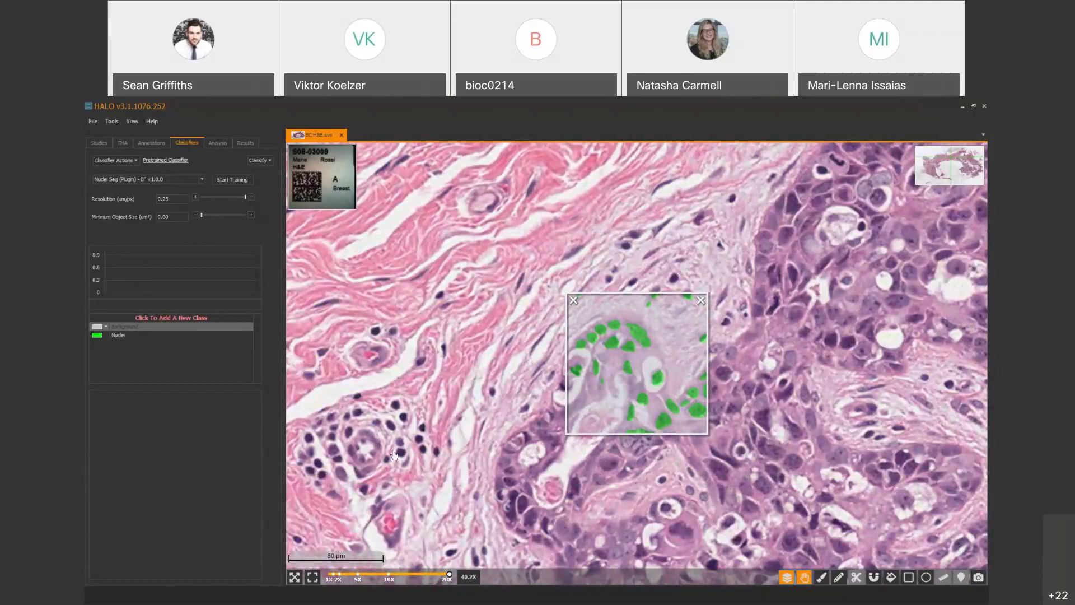
drag(394, 454, 634, 345)
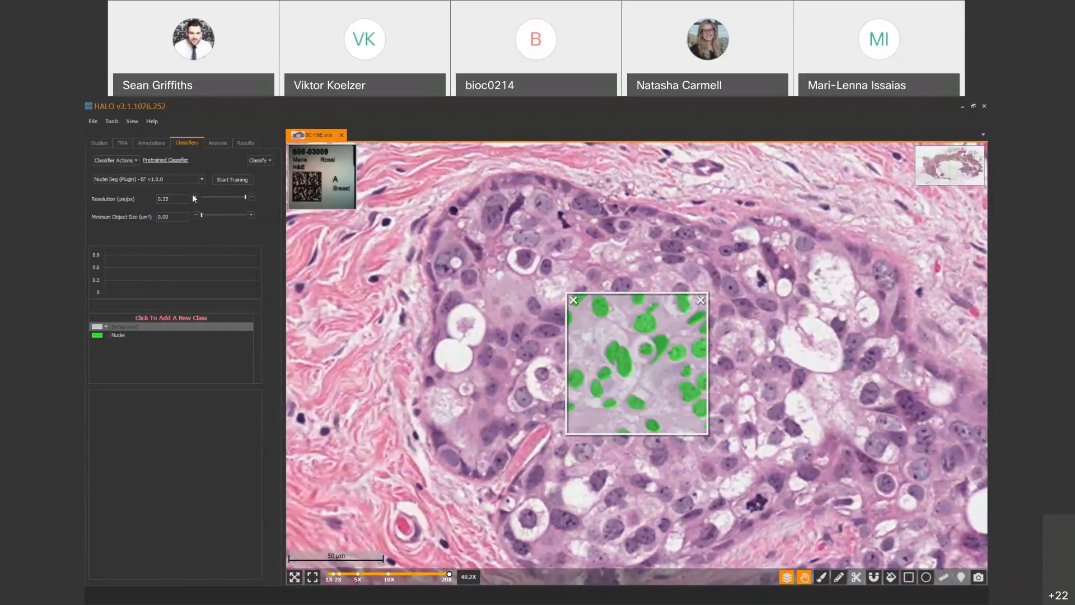
click(127, 160)
click(120, 182)
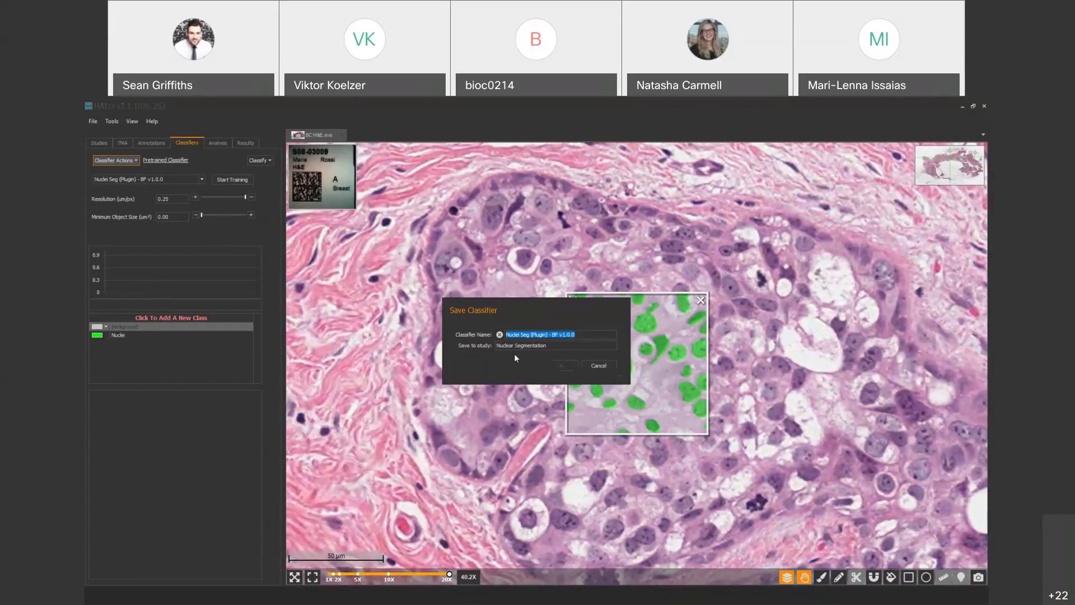
click(597, 365)
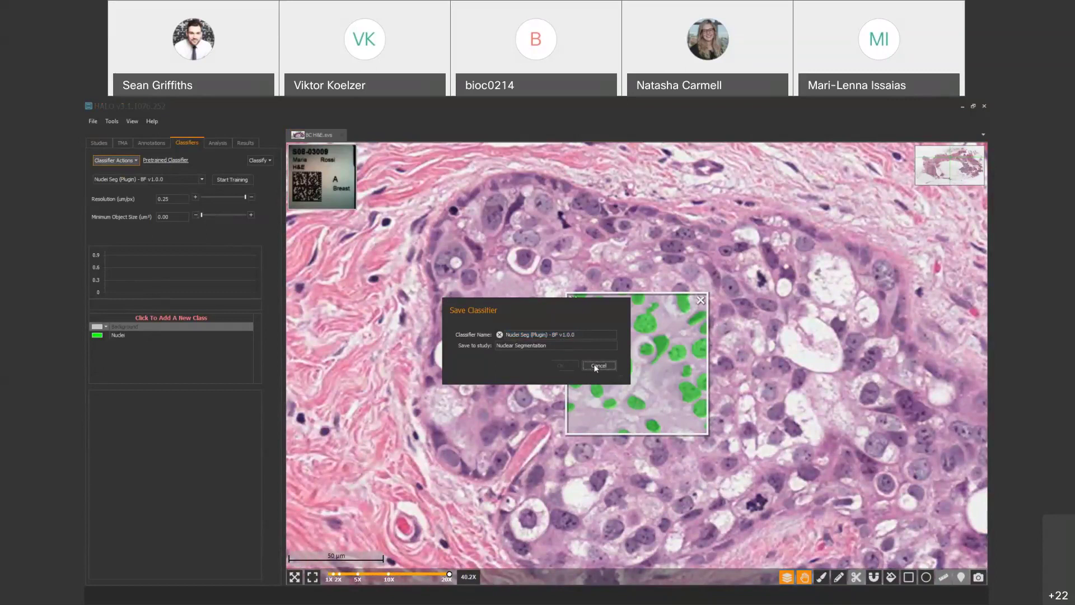
- Close the real-time tuning preview on the breast slide
drag(574, 301, 559, 266)
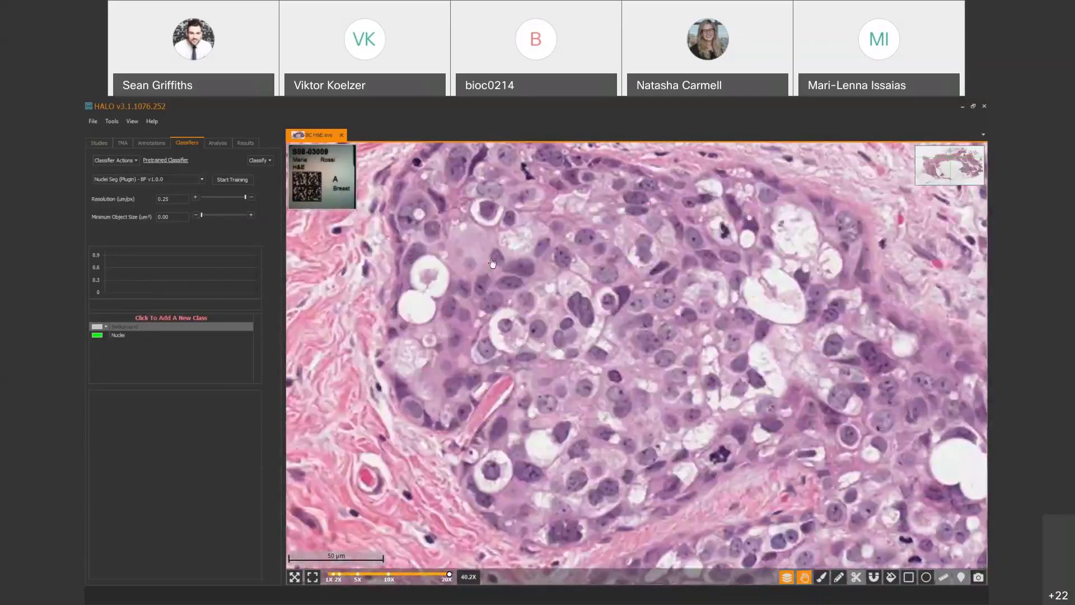
- Create a new classifier on the breast slide and set its type to Nuclei Phenotyper (Plugin)
drag(786, 327, 739, 377)
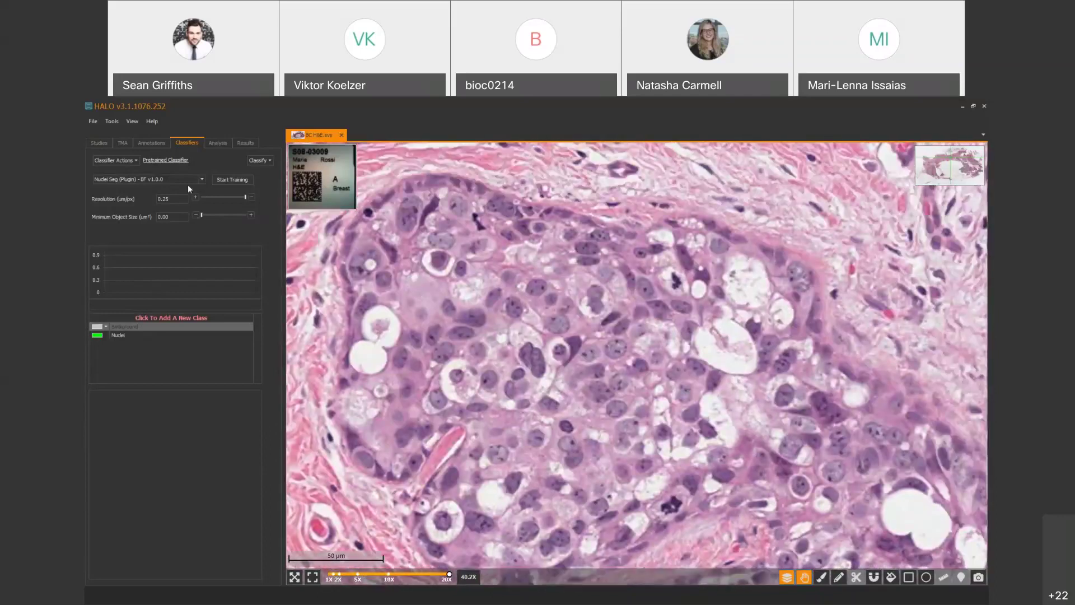
click(115, 160)
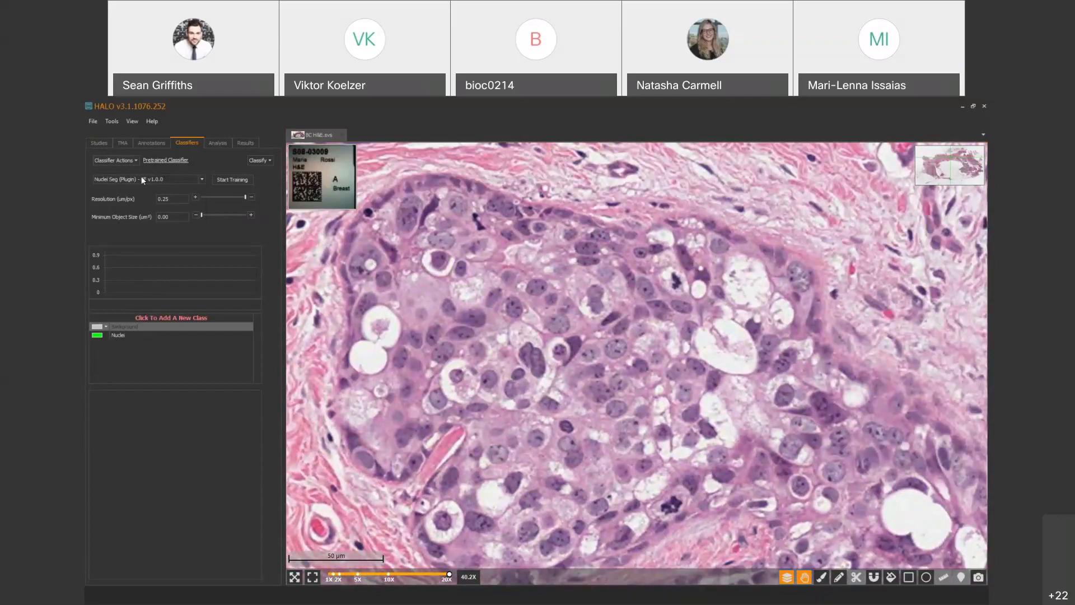
click(162, 172)
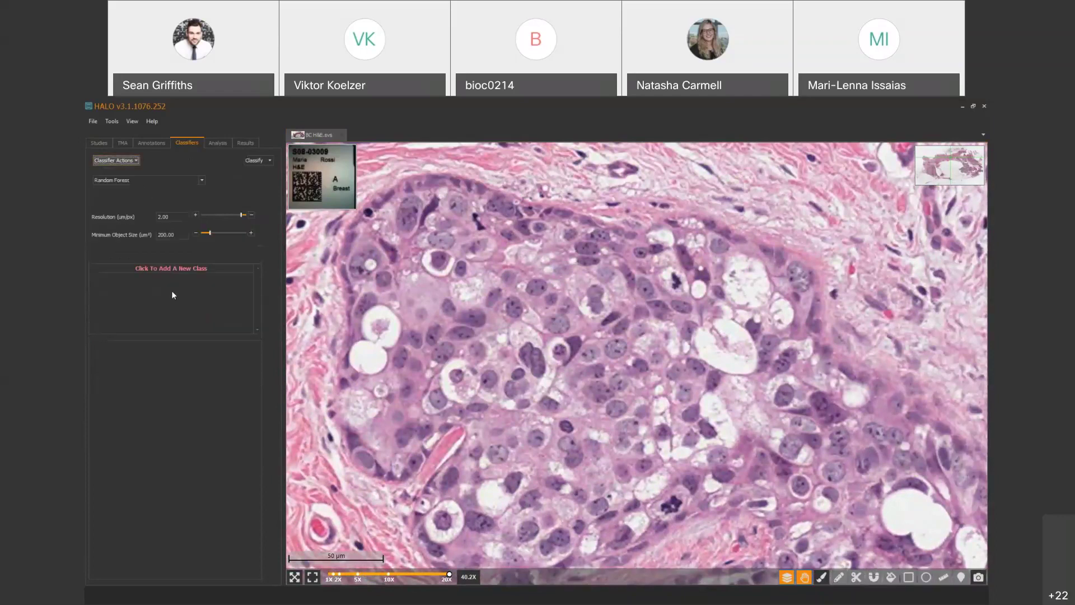
click(137, 181)
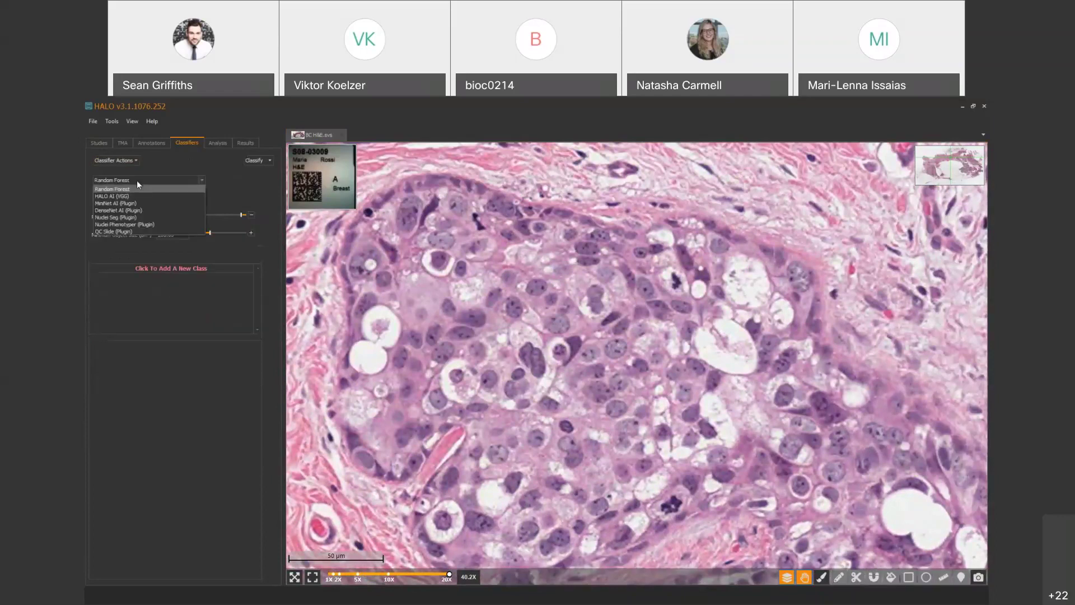
click(128, 224)
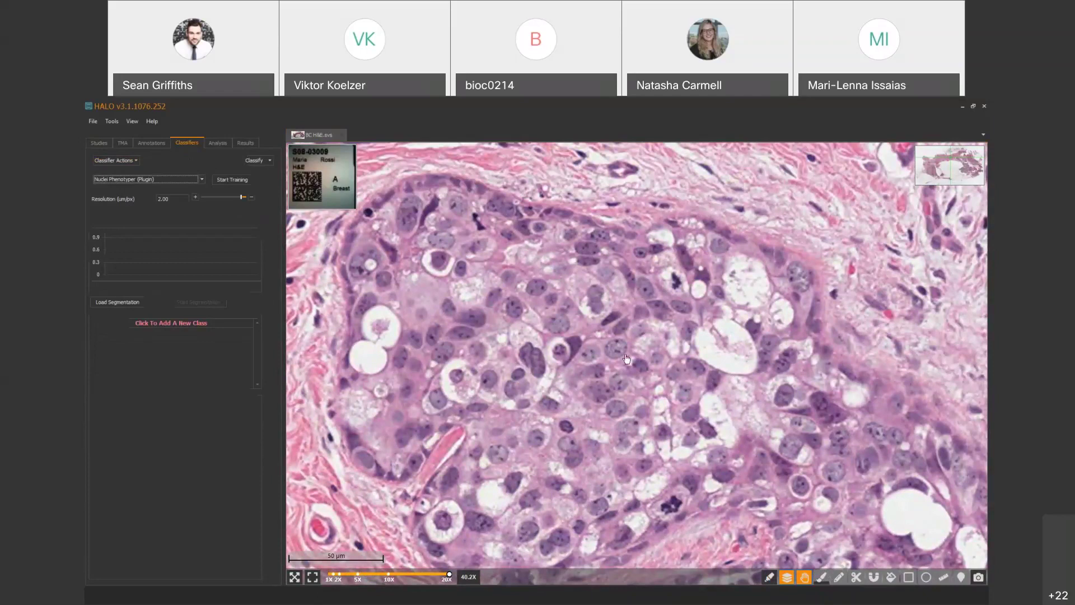
- Load the Nuclei Seg (Plugin) - BF v1.0.0 classifier from ALL STUDIES as the phenotyper's segmentation
drag(468, 301, 534, 325)
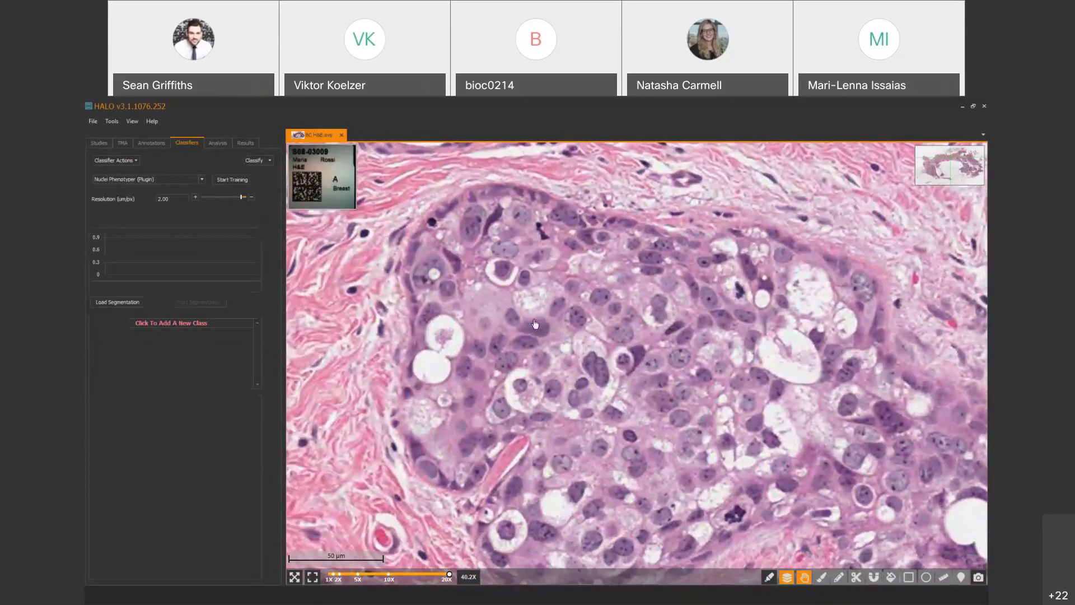
click(123, 302)
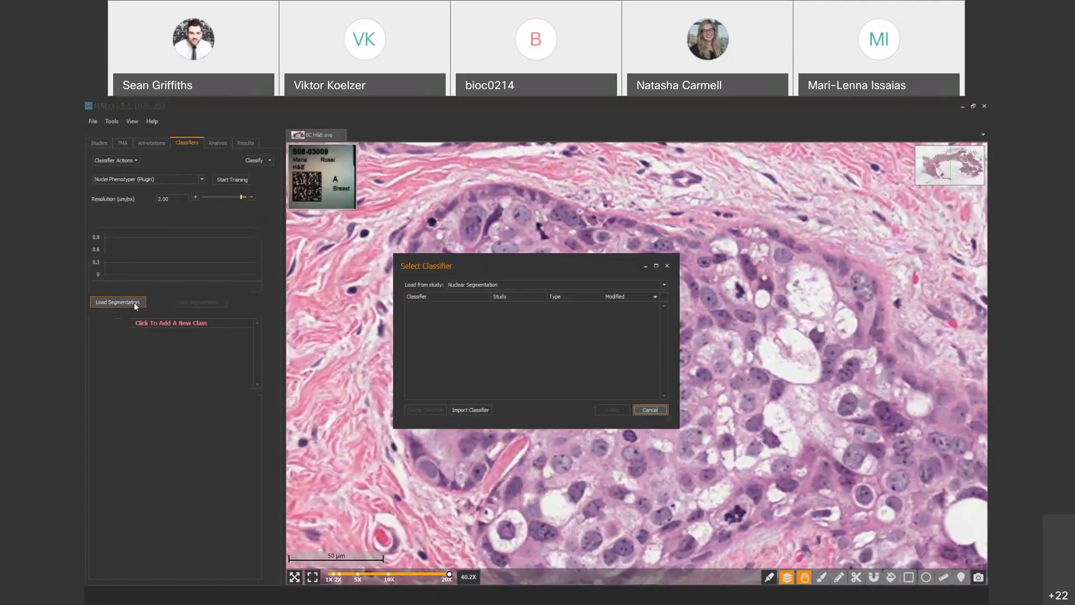
click(483, 284)
click(649, 399)
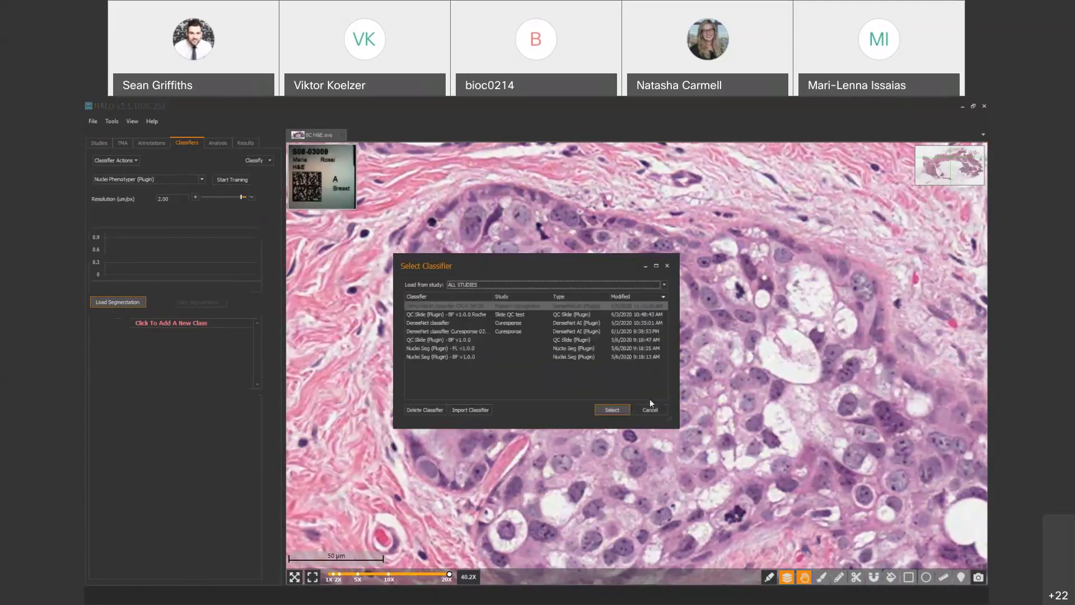
click(450, 357)
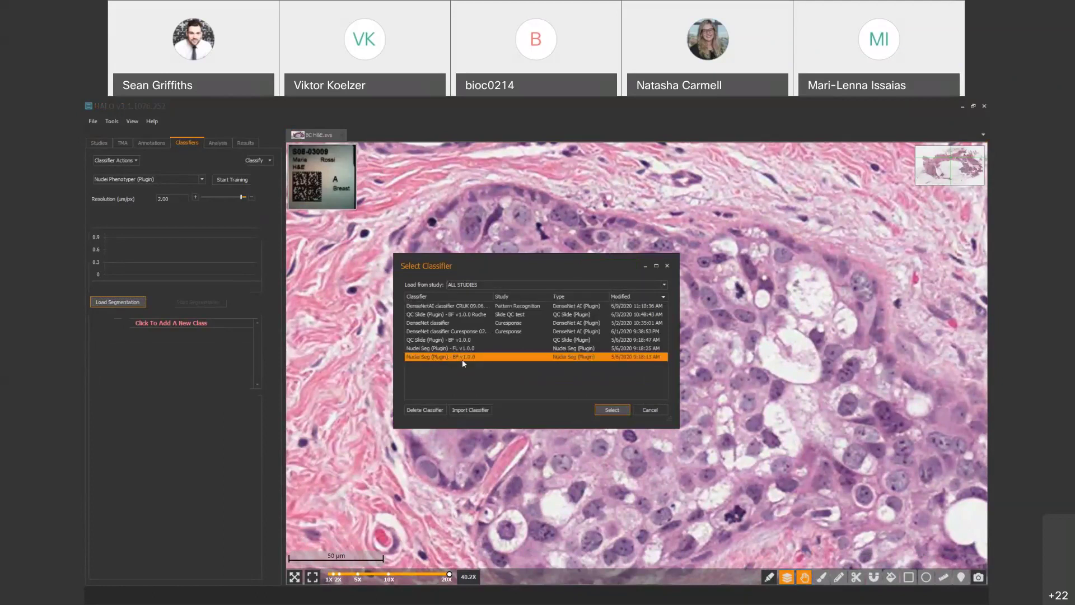
click(611, 410)
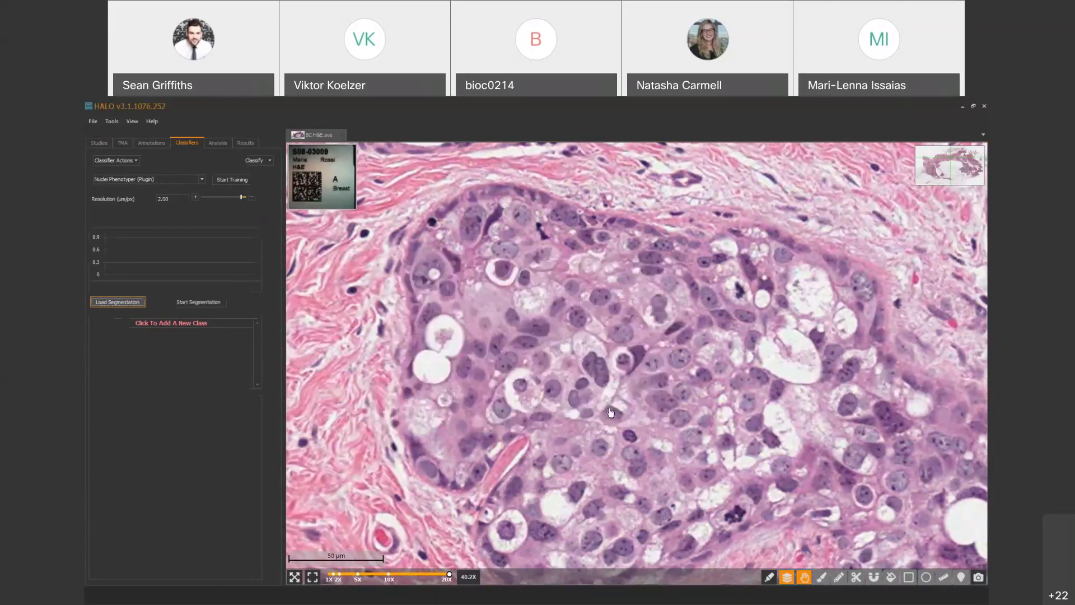
- Start the nuclei segmentation with several tumour nests and the surrounding stroma in view at about 13X
click(255, 161)
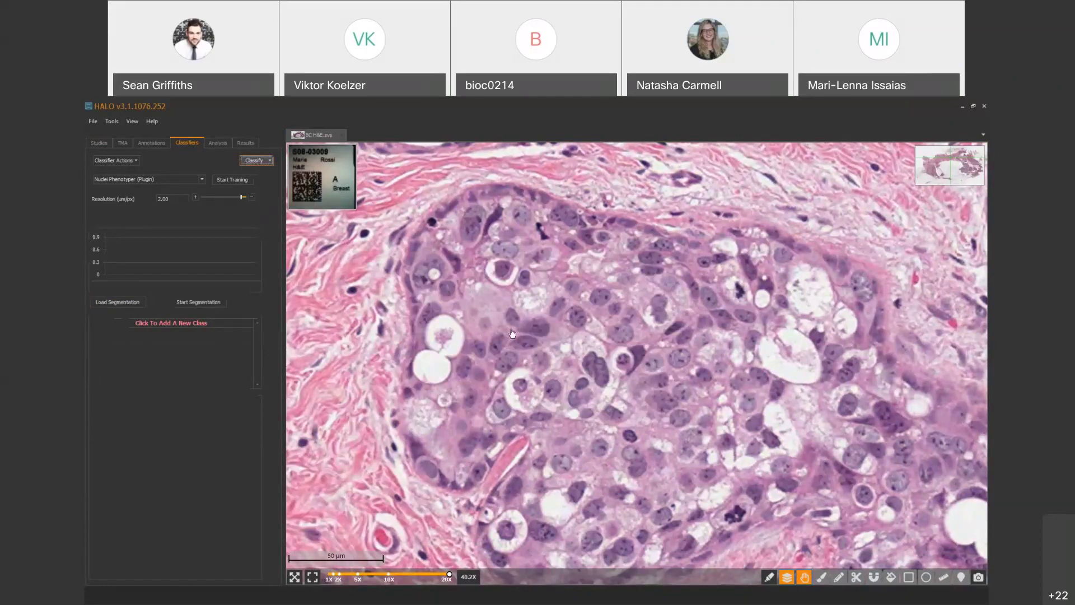
scroll(512, 333, down, 3)
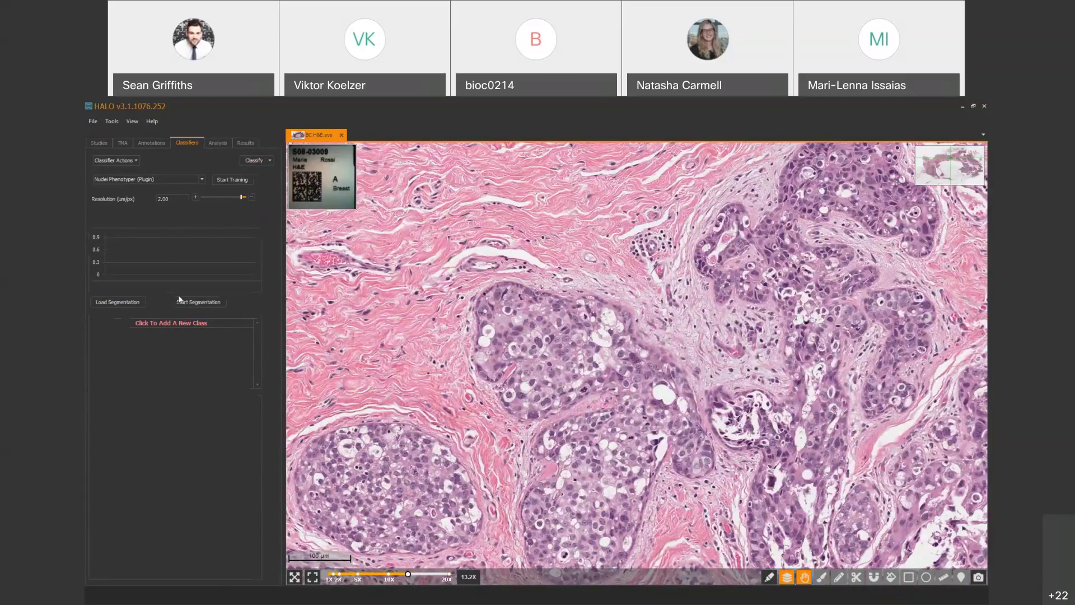
click(198, 302)
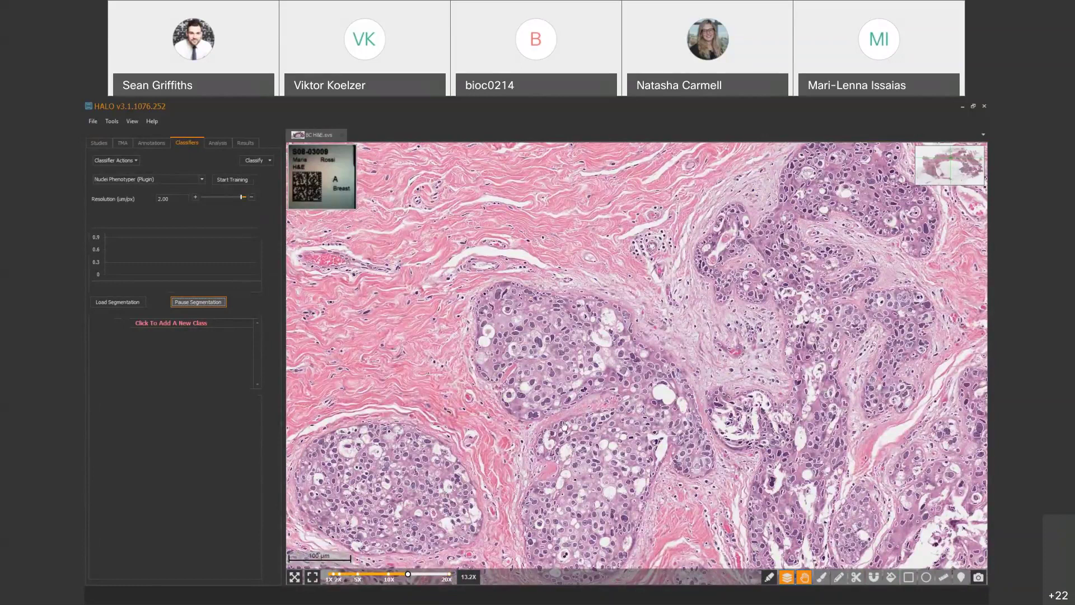
- Add three phenotype classes named Tumour, Stroma and Immune
click(151, 324)
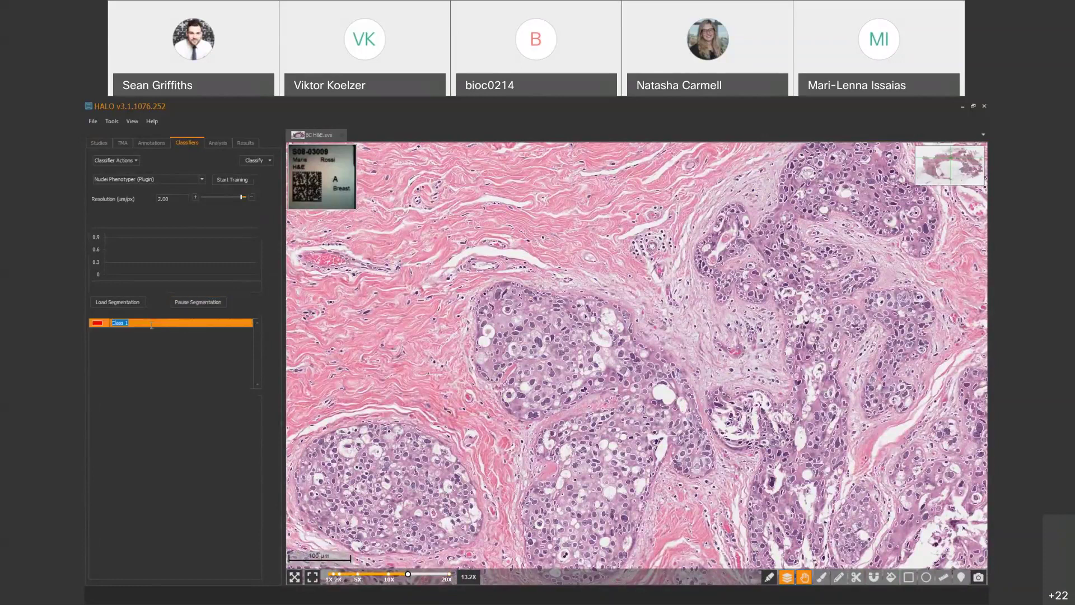
text(Tumour)
click(152, 323)
text(Stroma)
click(152, 324)
text(Immune)
click(152, 323)
key(Escape)
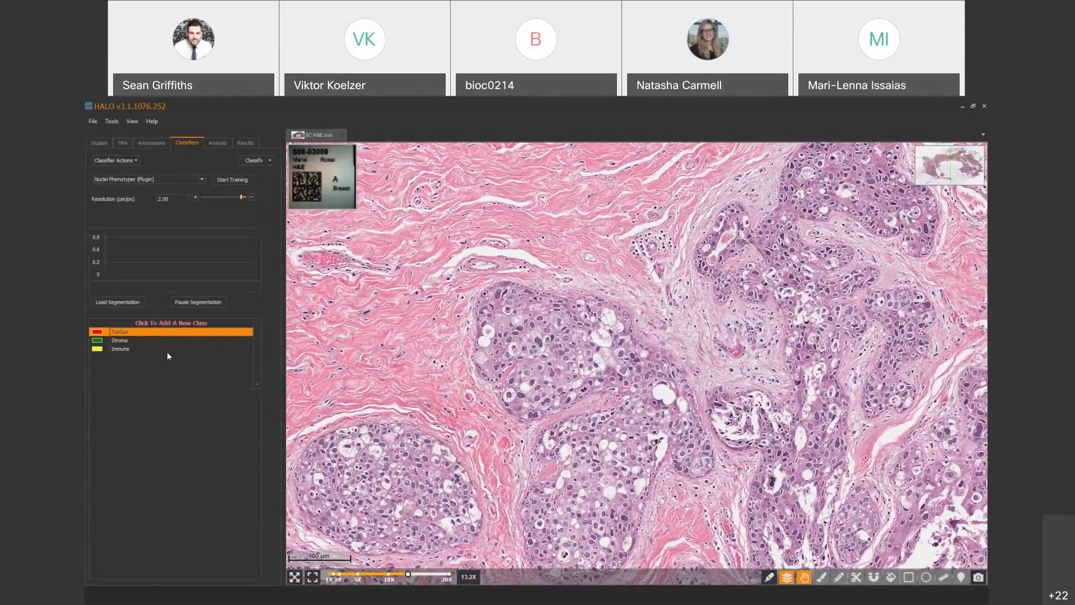
- Brush over nuclei inside the three neighbouring tumour nests with the nuclei selection brush to label them as Tumour
click(771, 579)
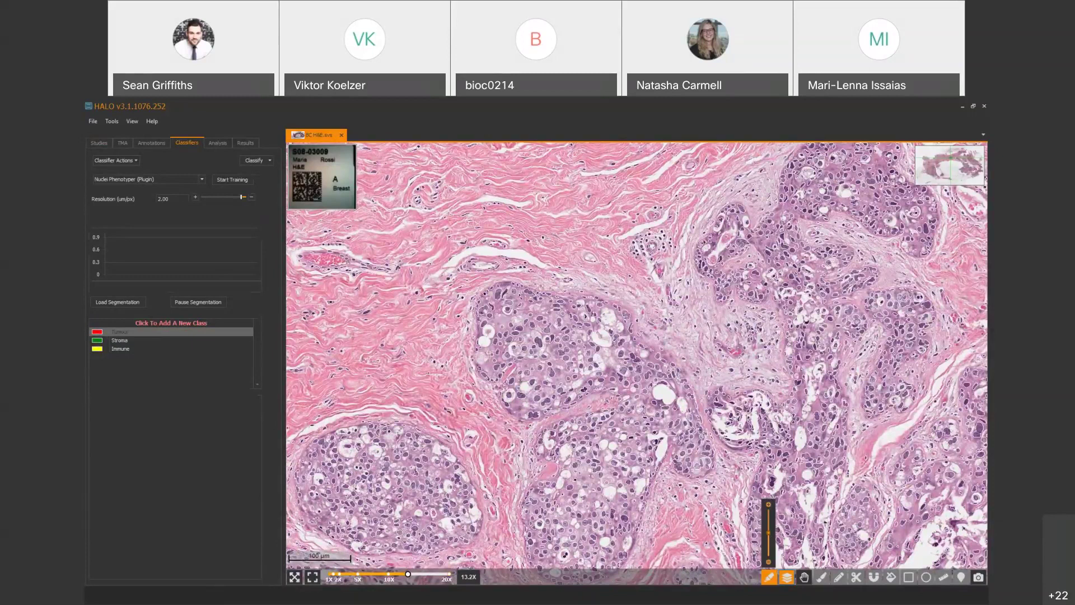
mouse_move(493, 322)
mouse_down()
mouse_move(534, 302)
mouse_move(580, 358)
mouse_move(552, 392)
mouse_move(533, 356)
mouse_up()
drag(523, 392, 552, 399)
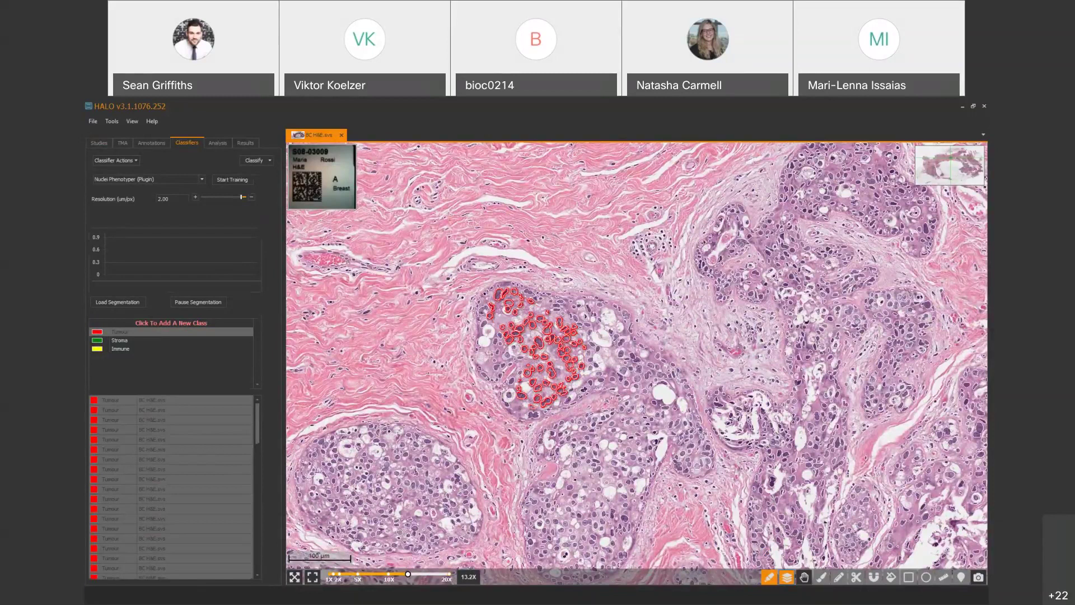
mouse_move(412, 500)
mouse_down()
mouse_move(431, 460)
mouse_move(412, 500)
mouse_up()
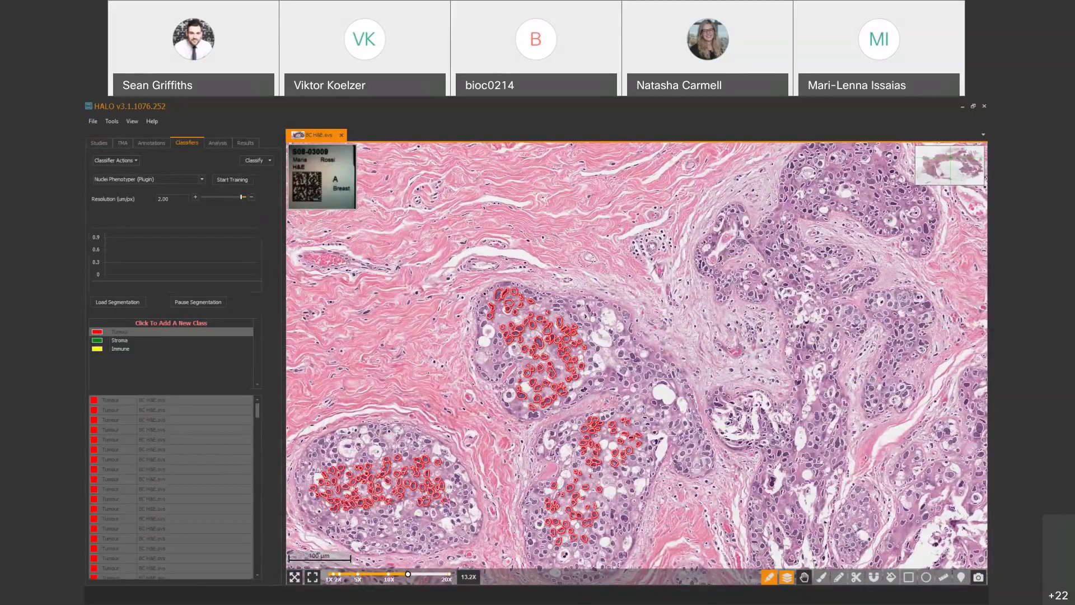
- Label spindle-shaped nuclei in the collagen between the tumour nests and beside the upper vessel as Stroma
click(127, 341)
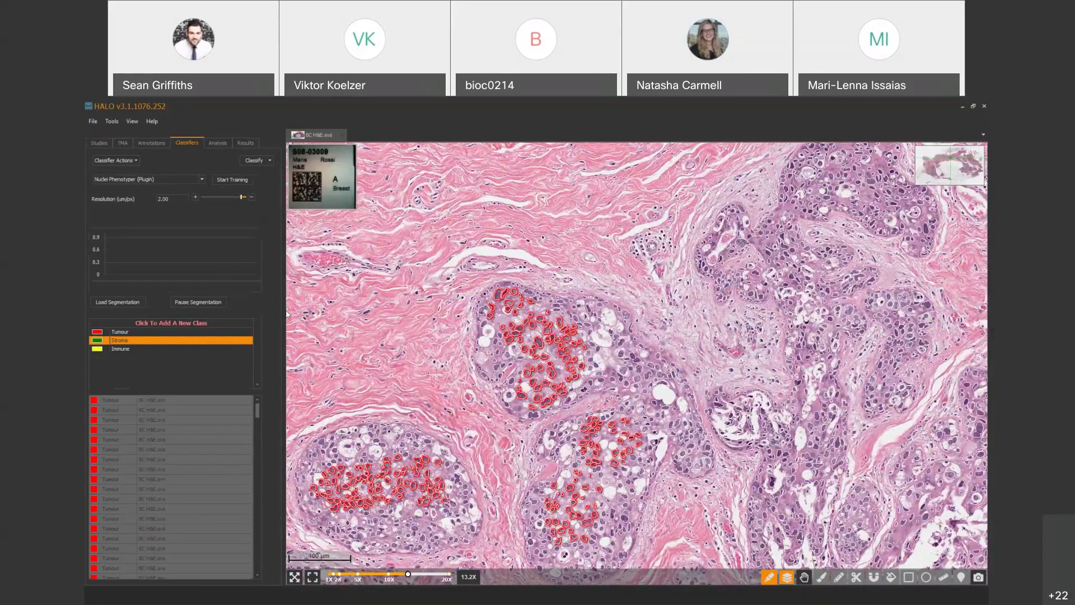
click(387, 240)
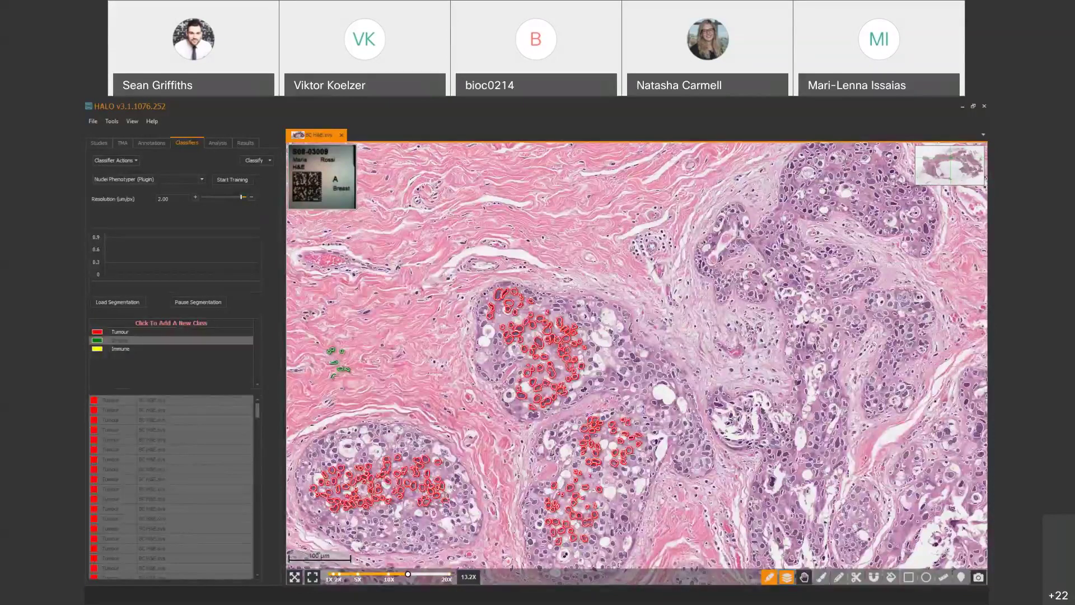
drag(433, 217, 555, 280)
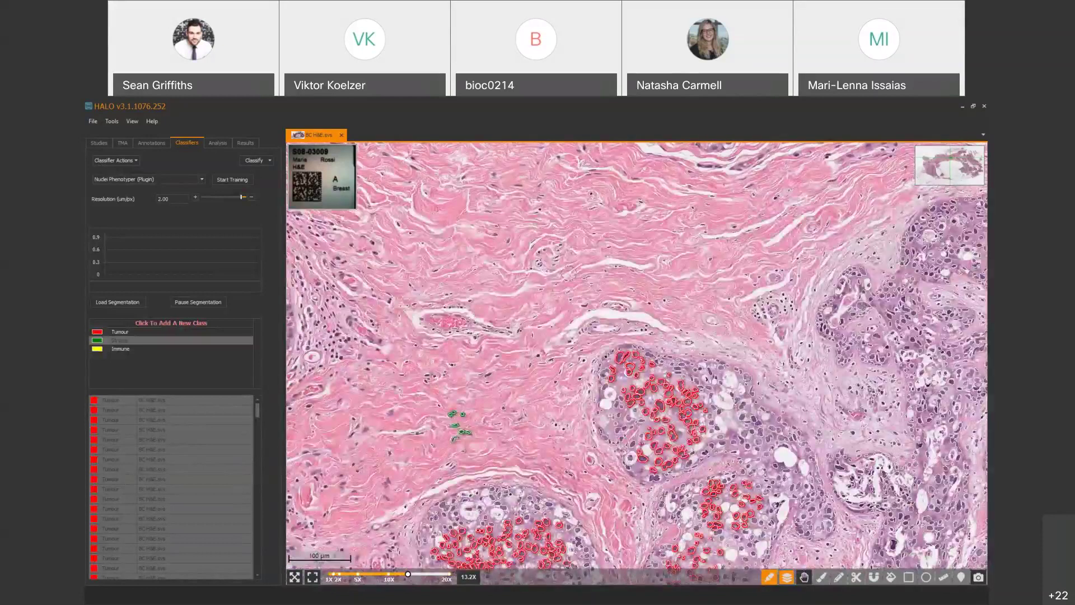
drag(390, 395, 446, 383)
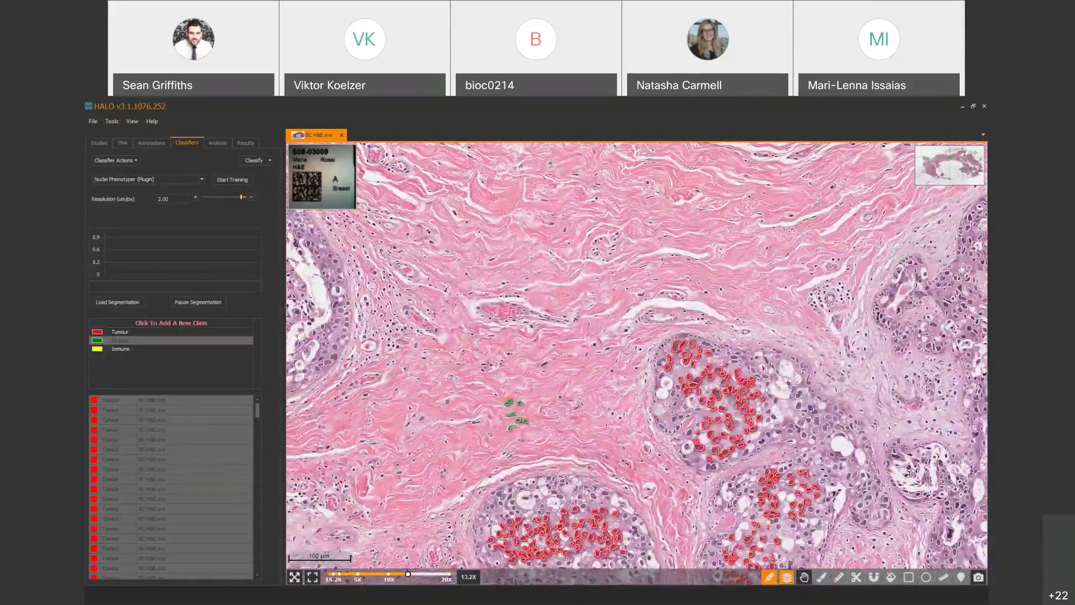
click(486, 367)
drag(649, 285, 532, 486)
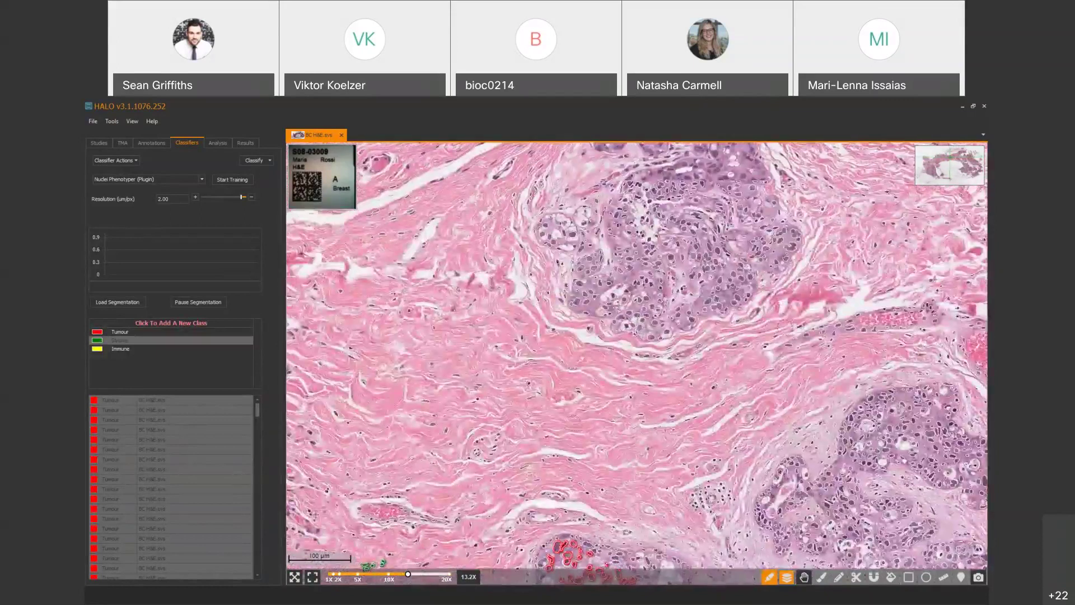
drag(806, 323, 796, 327)
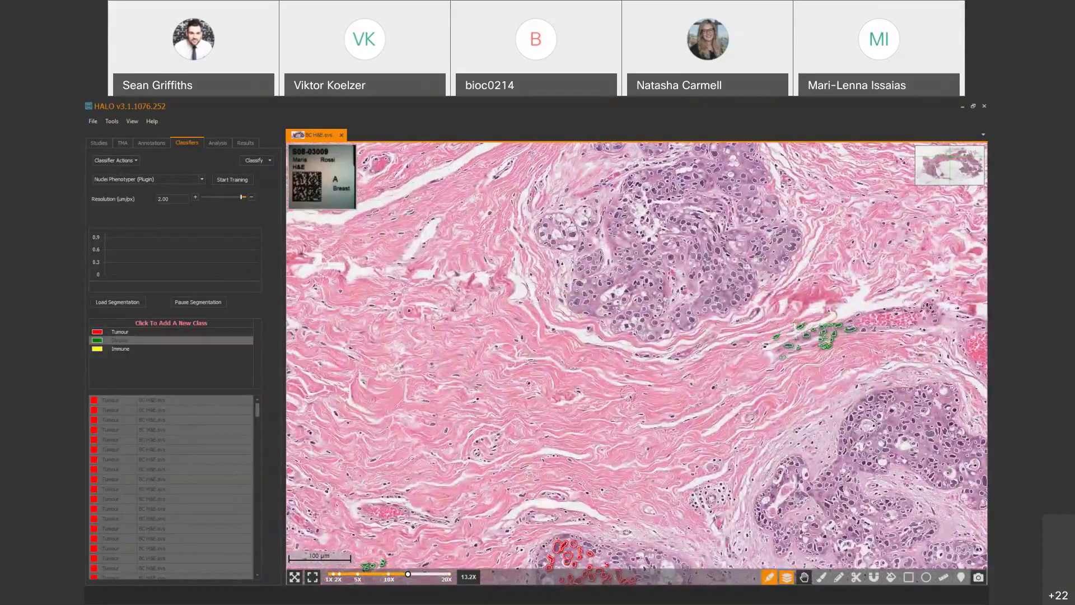
- Reduce the brush size and label small lymphocyte clusters in the stroma near the tumour nests as Immune
drag(615, 416, 571, 340)
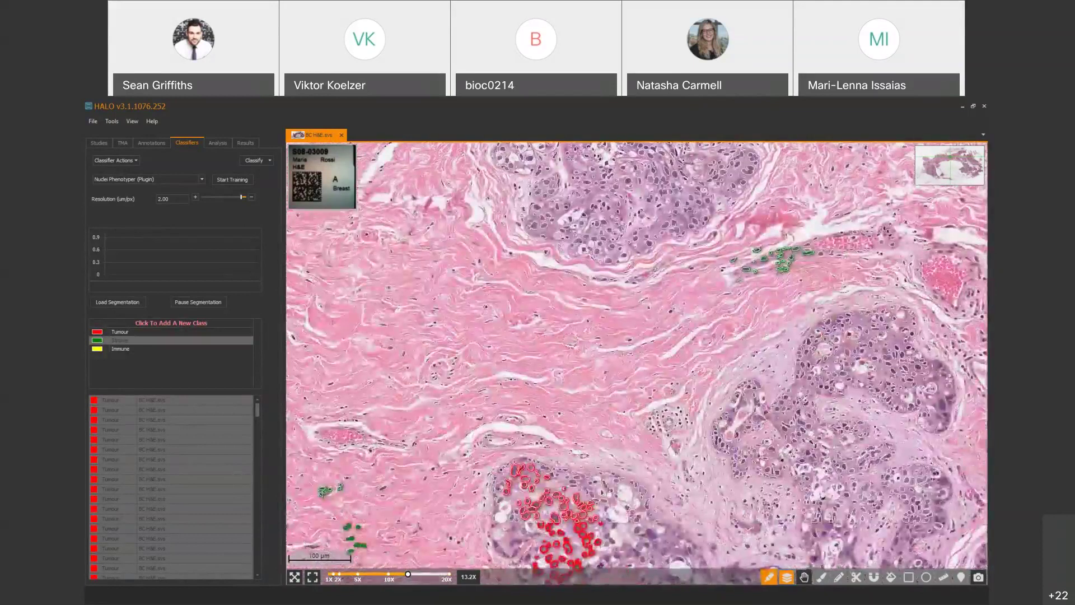
click(121, 349)
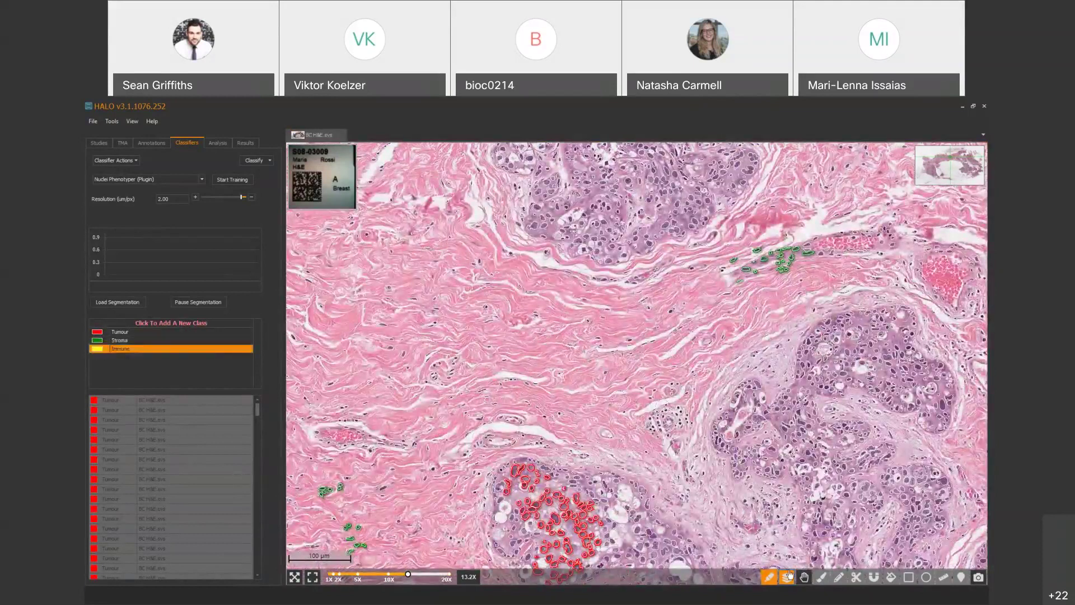
mouse_move(771, 575)
drag(769, 534, 770, 548)
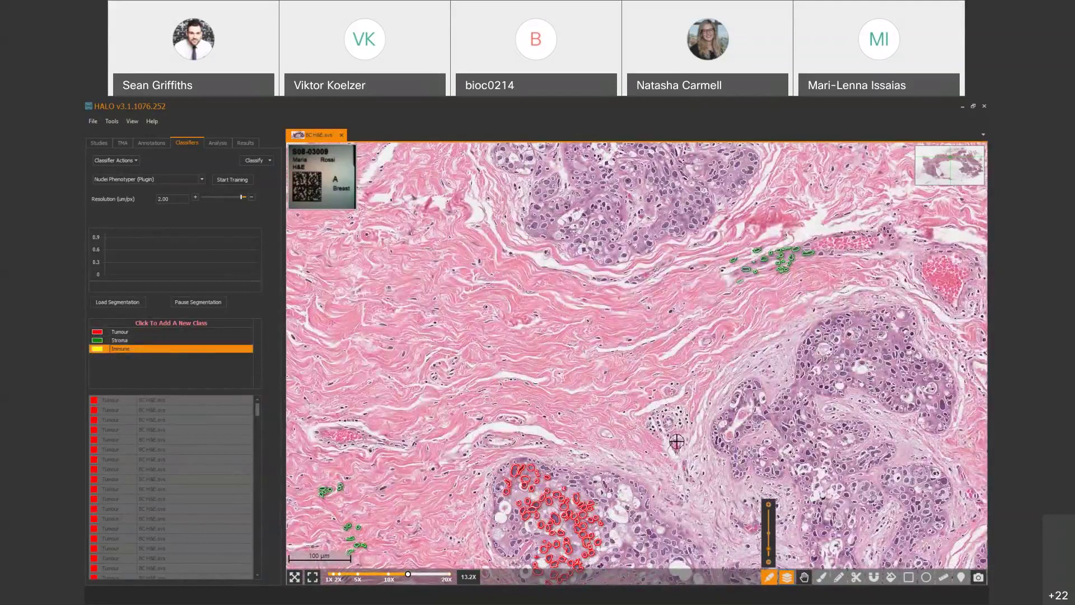
drag(677, 421, 659, 422)
mouse_move(468, 445)
mouse_down()
mouse_move(643, 372)
mouse_move(704, 370)
mouse_up()
drag(467, 376, 464, 383)
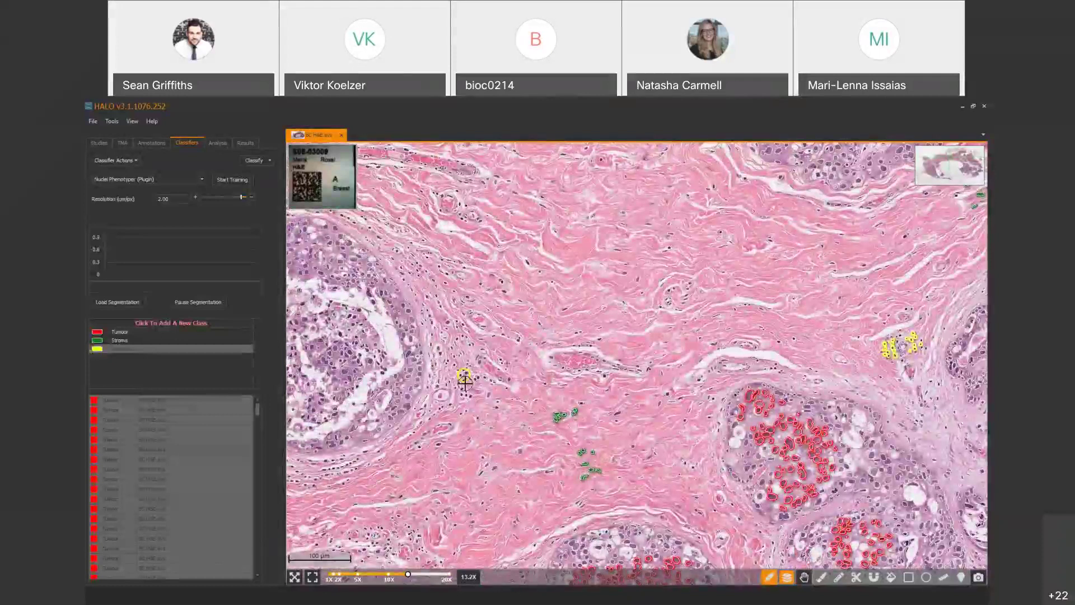
- Label lymphocytes beside the small glandular cluster, across the stroma from the large necrotic nest, as Immune
drag(330, 470, 458, 426)
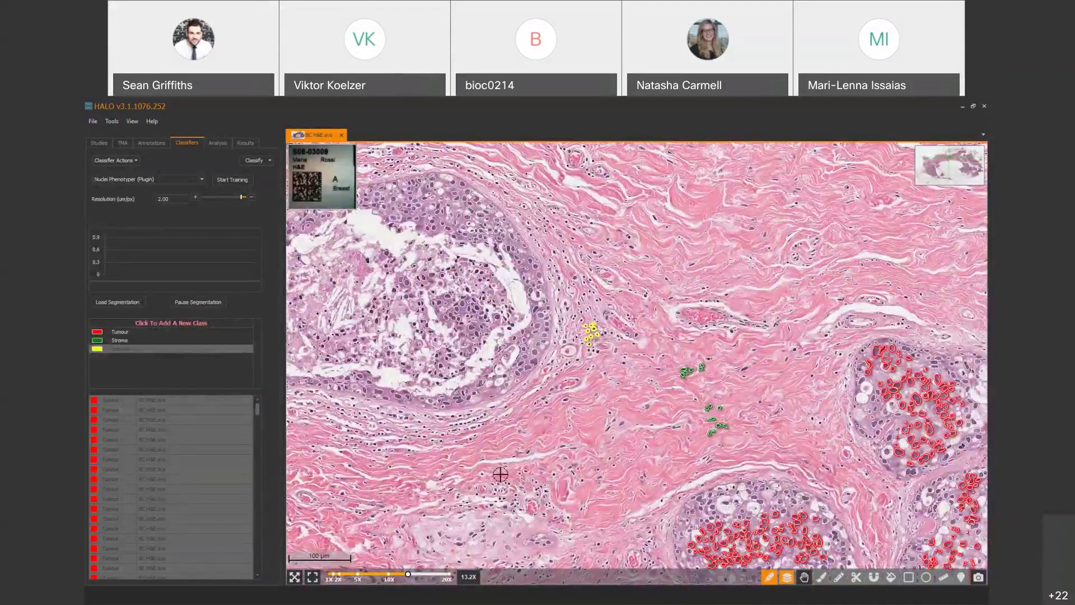
mouse_move(500, 474)
mouse_down()
mouse_move(392, 337)
mouse_move(491, 406)
mouse_move(650, 418)
mouse_up()
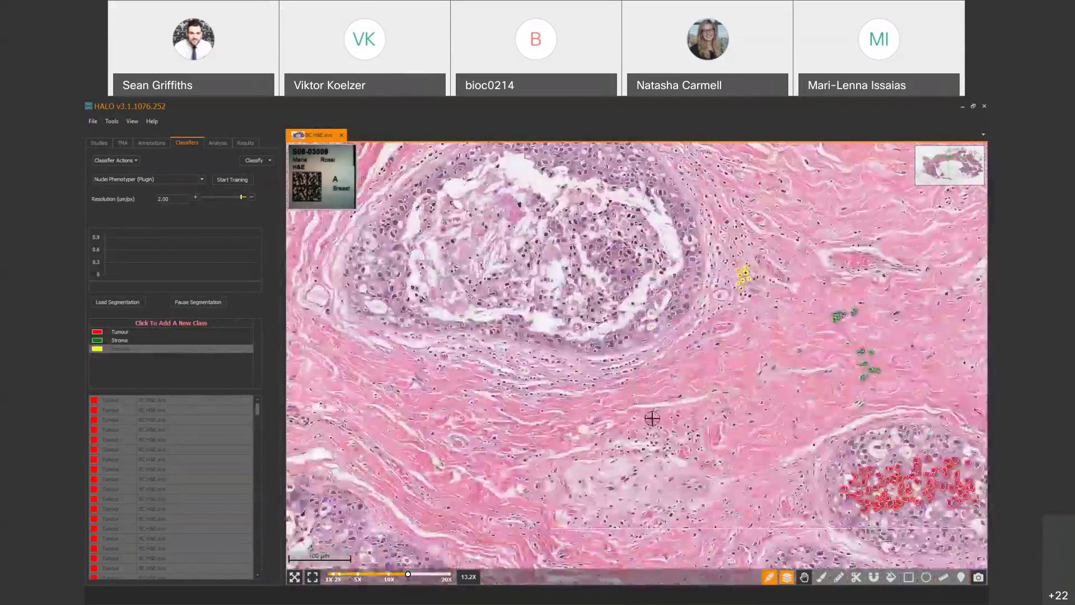
drag(588, 371, 644, 433)
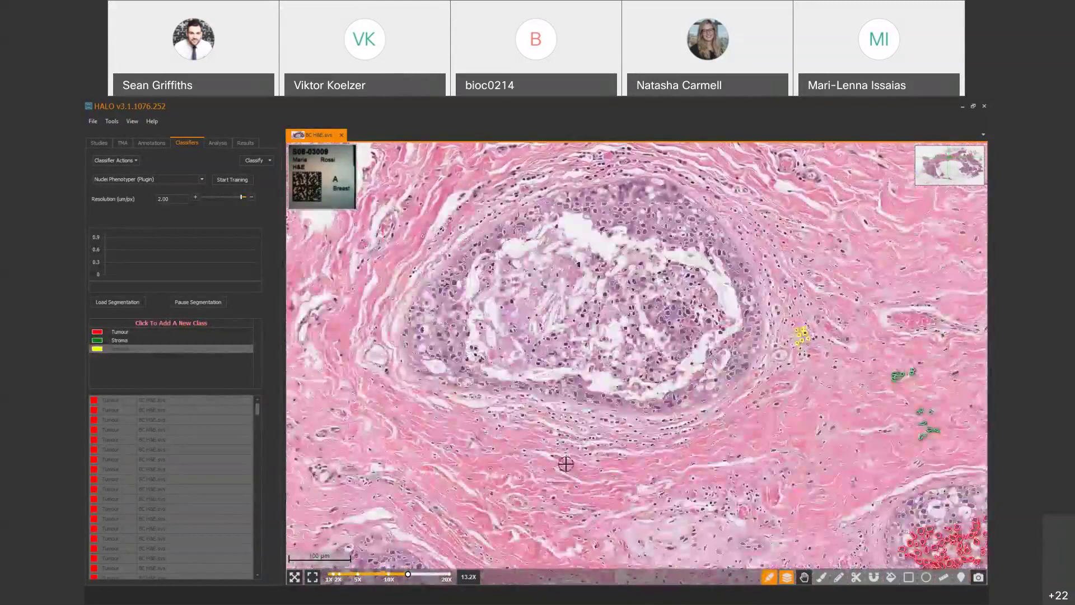
drag(470, 375, 565, 470)
click(326, 355)
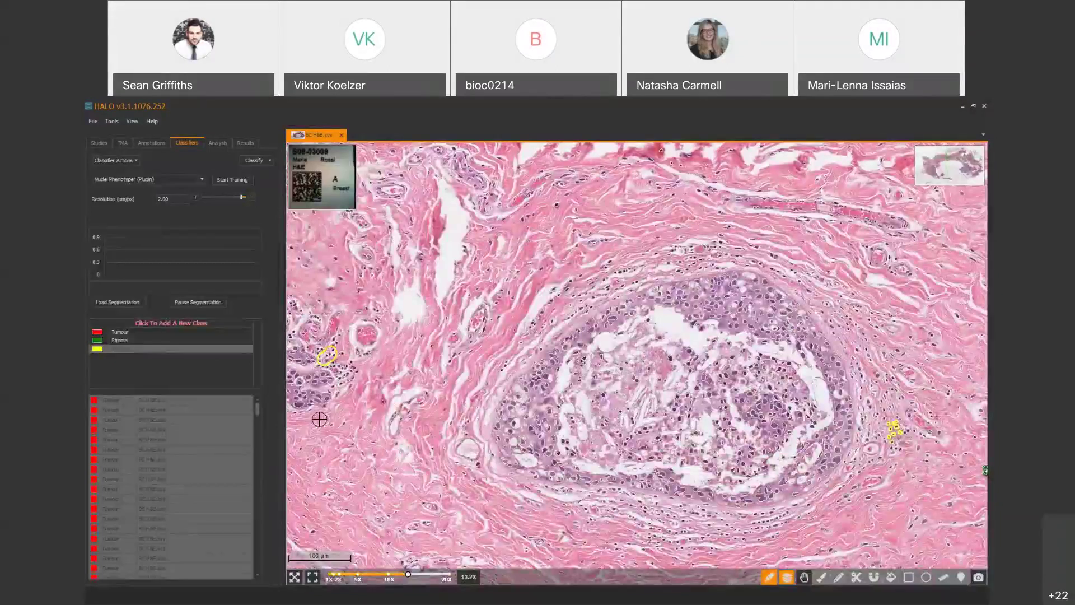
- Label epithelial nuclei in the small glandular cluster as Tumour and return to the labelled tumour nests
drag(400, 462, 529, 451)
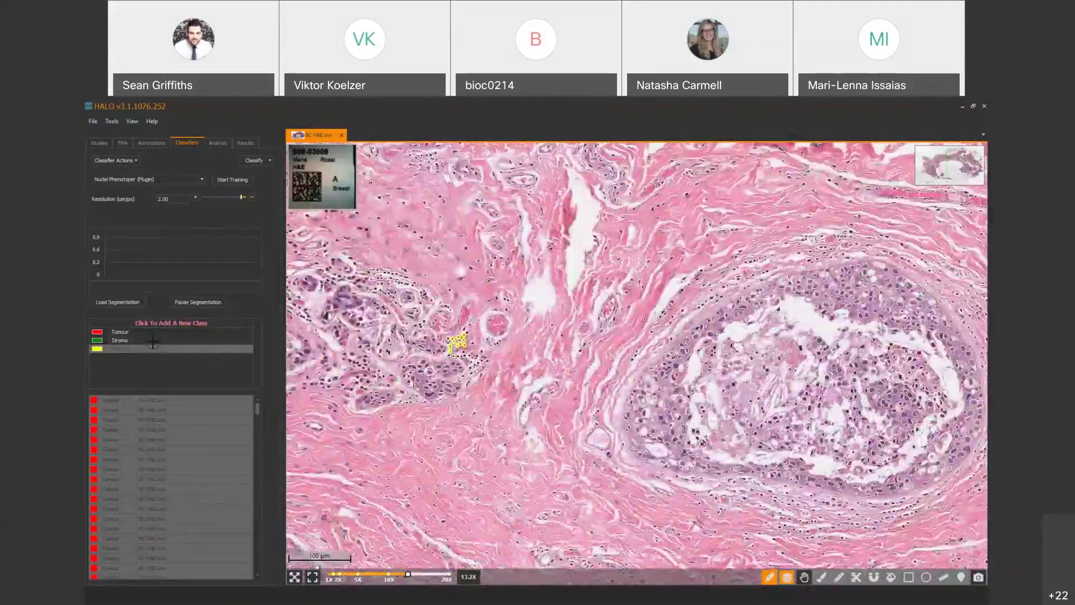
click(411, 377)
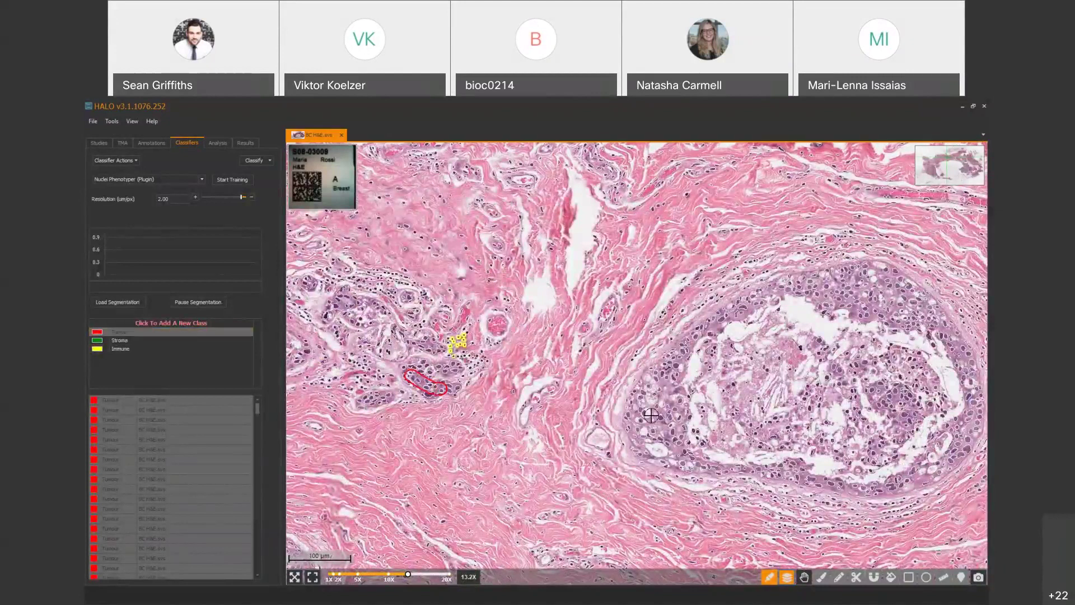
mouse_move(808, 403)
mouse_down()
mouse_move(828, 415)
mouse_move(624, 286)
mouse_move(589, 226)
mouse_up()
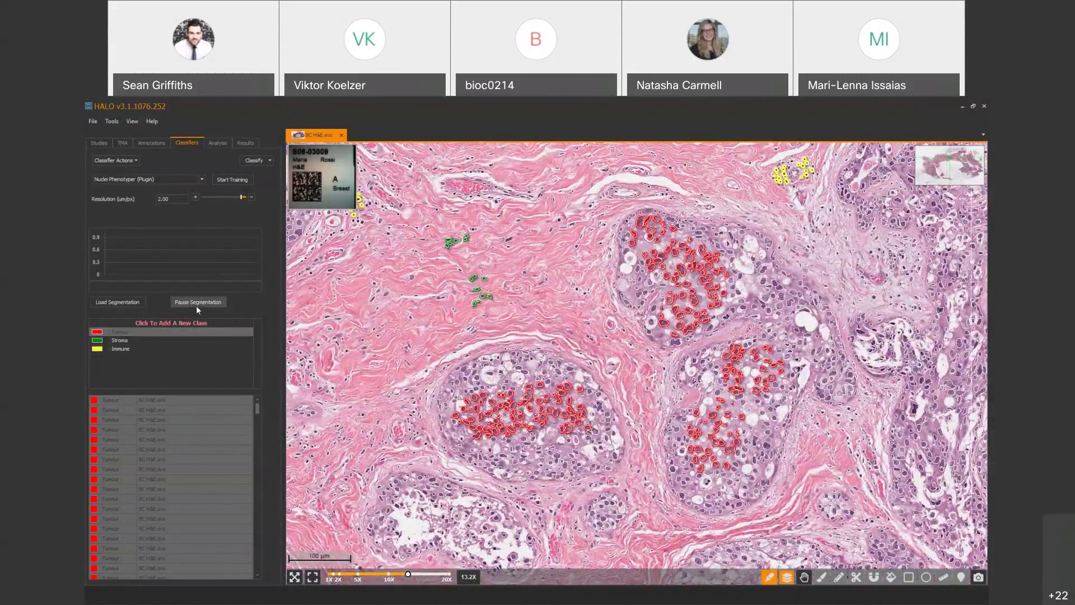
- Start training the nuclei phenotyper and turn on real-time tuning to preview the nuclei classes on the slide
click(230, 178)
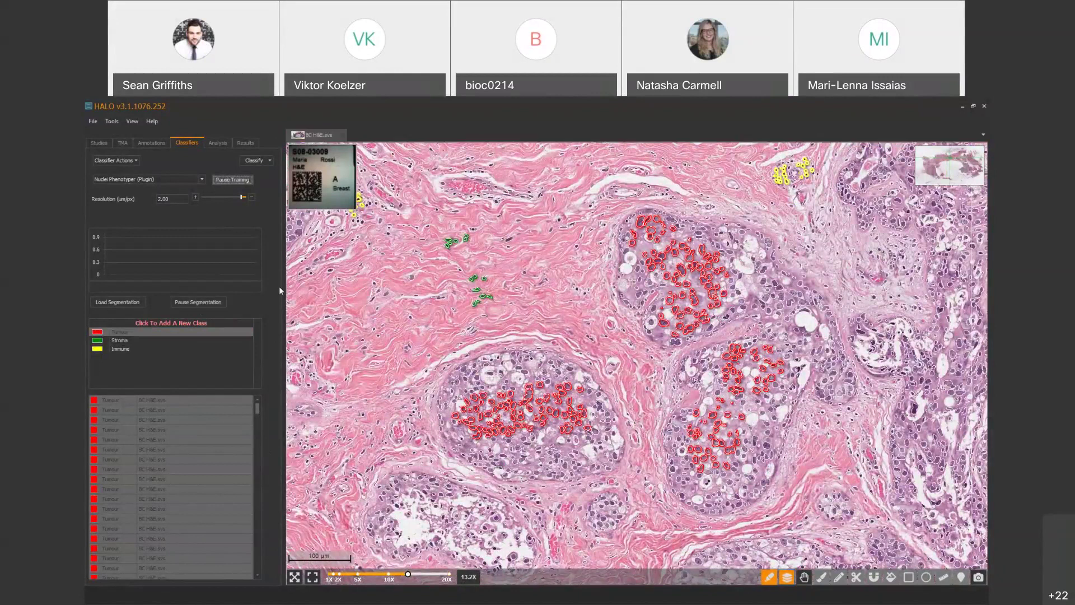
mouse_move(166, 247)
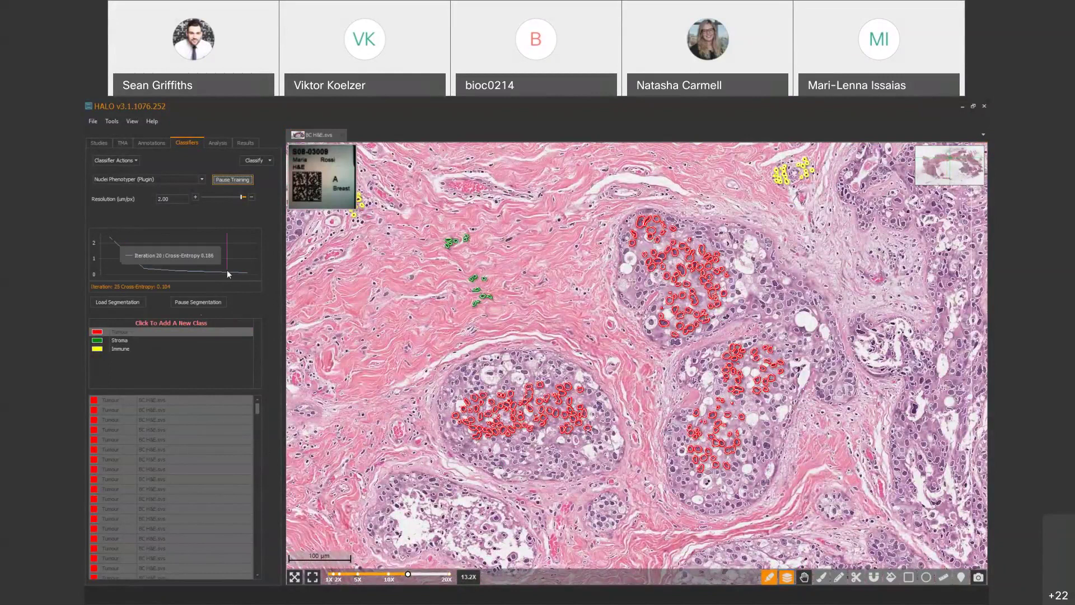
click(256, 161)
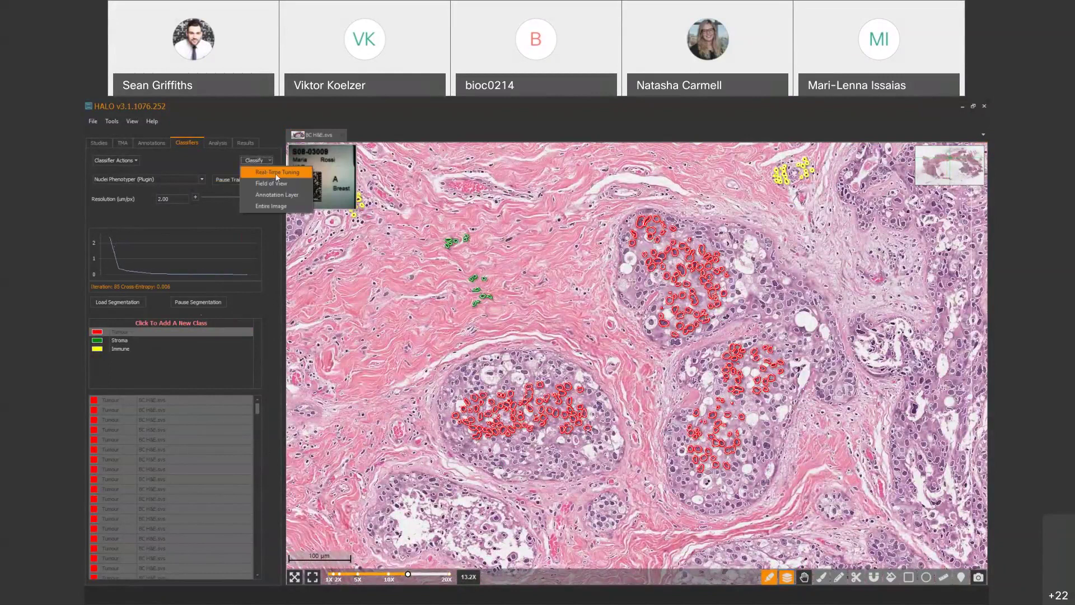
click(277, 173)
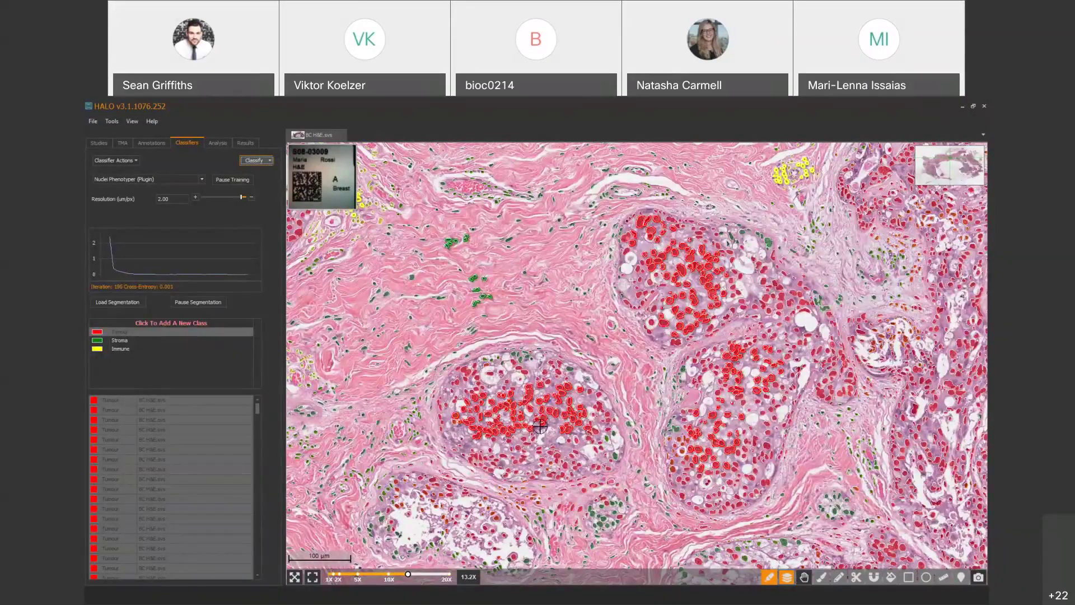
- Inspect the real-time nuclei classification across the neighbouring tumour nests and the collagen-rich stroma beyond them
click(804, 576)
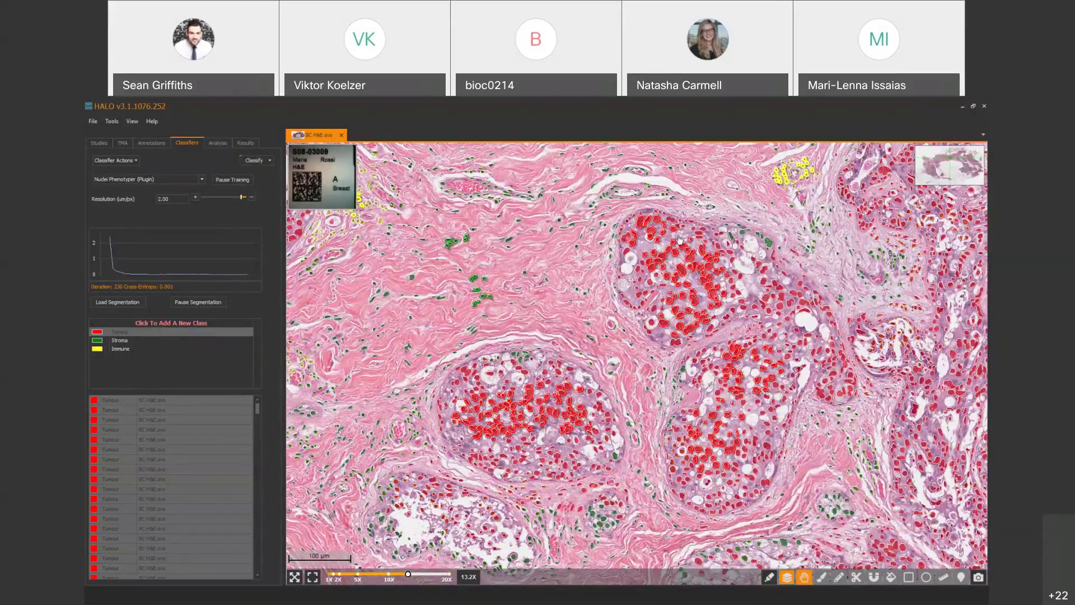
drag(699, 316, 322, 327)
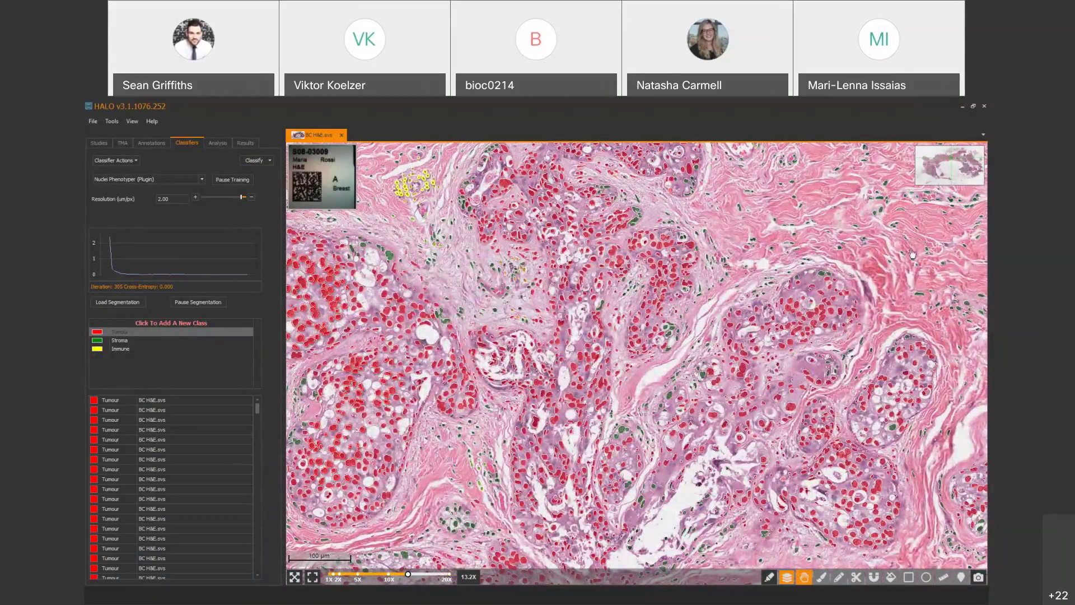
drag(878, 238, 741, 306)
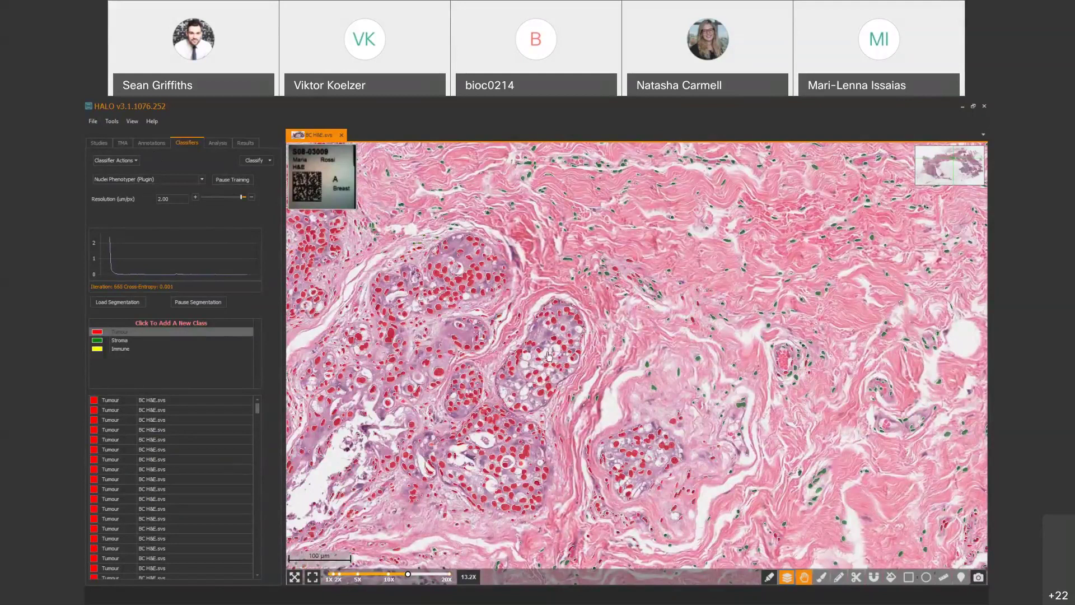
- Pause the phenotyper training and the nuclei segmentation
click(258, 162)
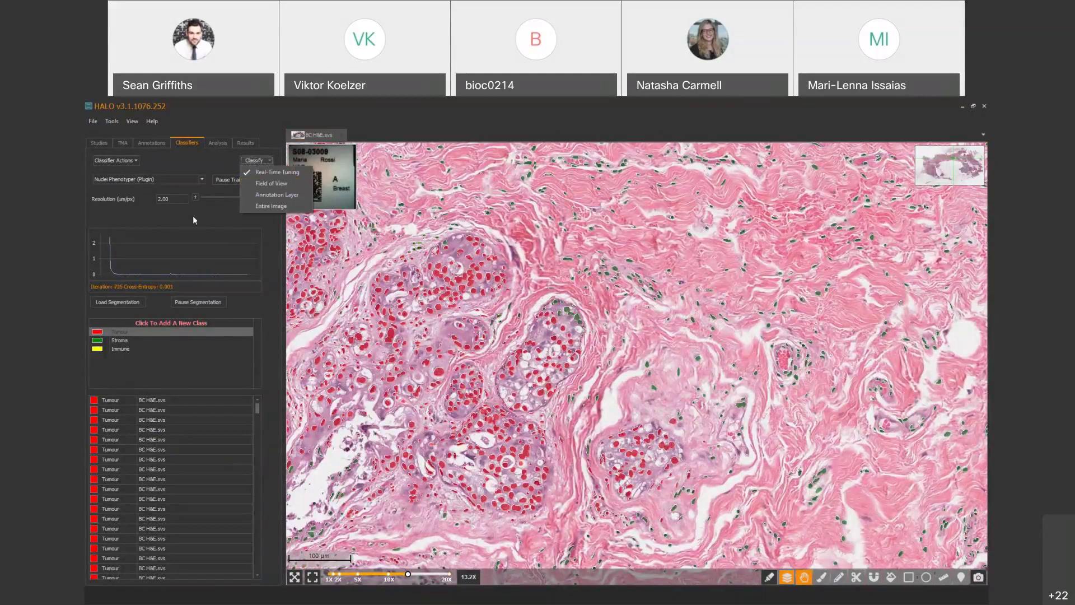
click(227, 179)
click(229, 179)
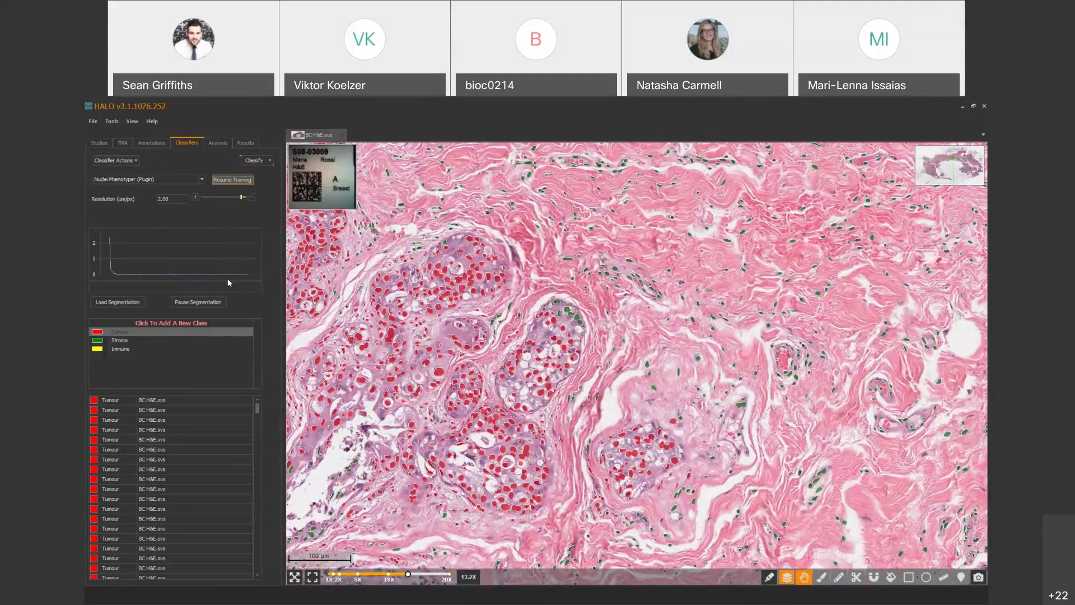
click(197, 303)
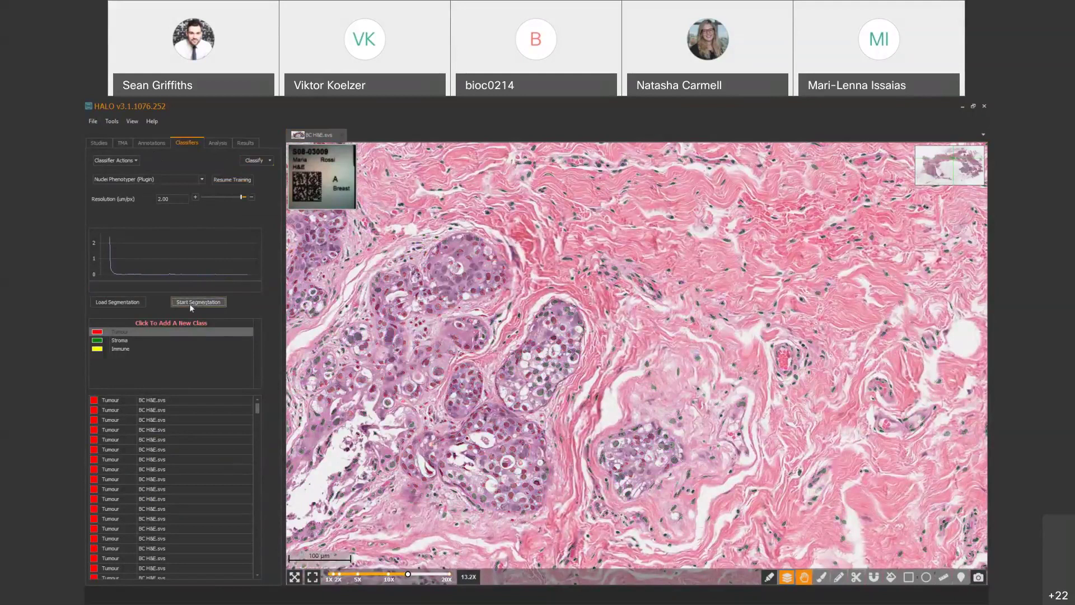
- Classify the field of view, saving the classifier to the Nuclear Segmentation study as "Nuclear Phenotyper CRUK Oxford 09.06.2020", and dismiss the analysis queue
click(253, 160)
click(255, 168)
drag(560, 338, 494, 337)
text(Nuc)
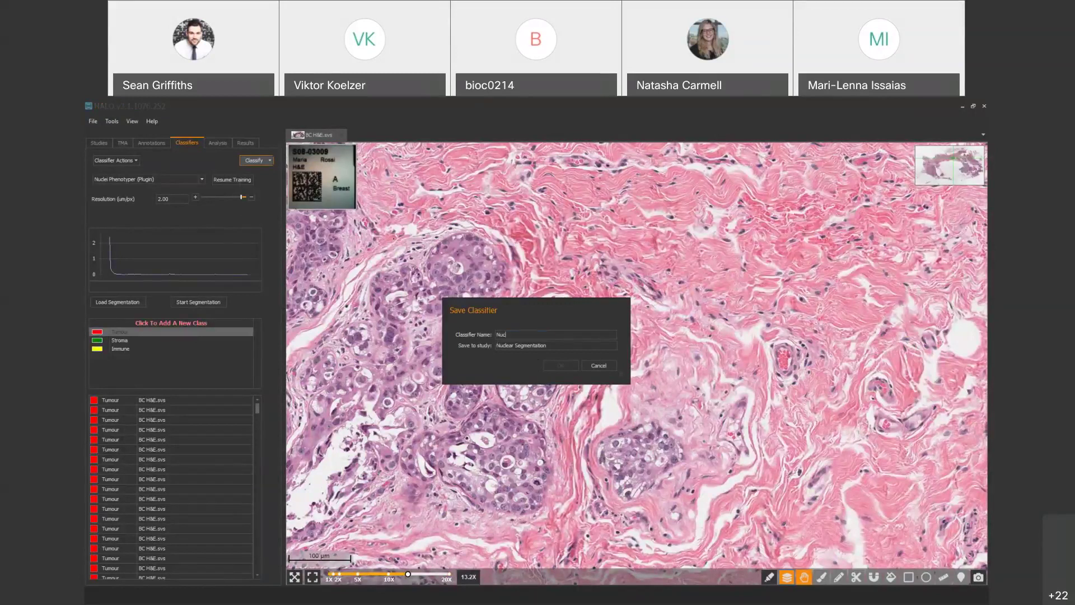
text(lear Phenotyper CRIU)
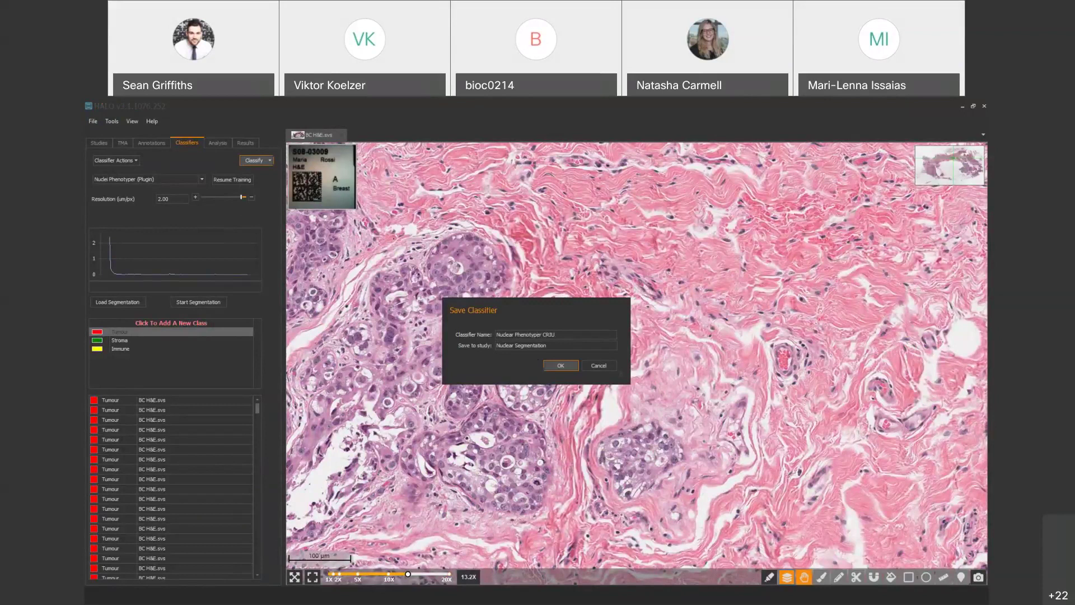
text(UK Oxford)
text( 09.)
text(06.2020)
click(569, 365)
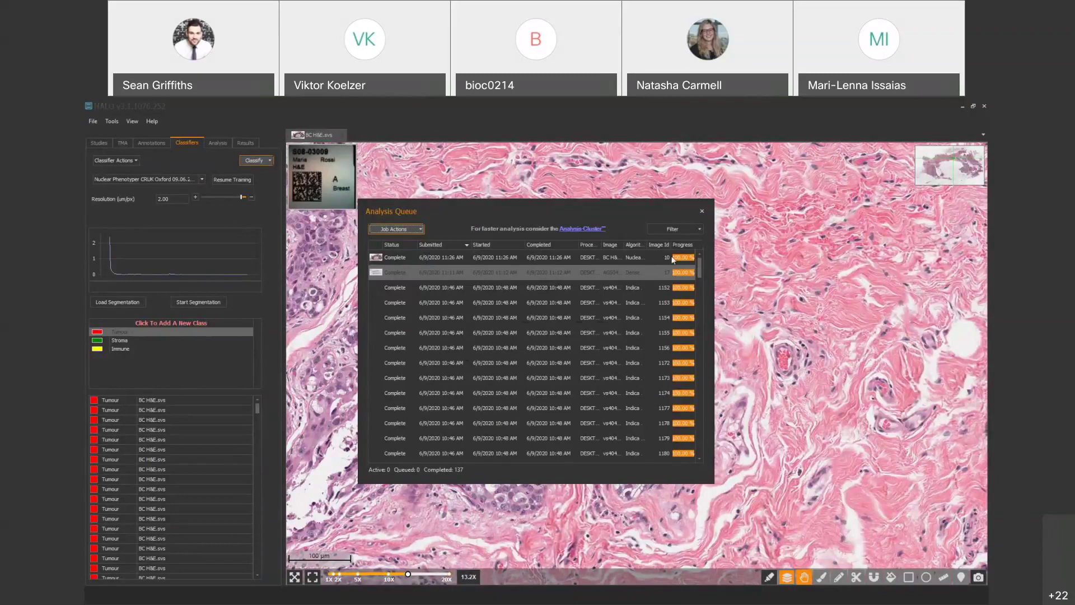
click(702, 213)
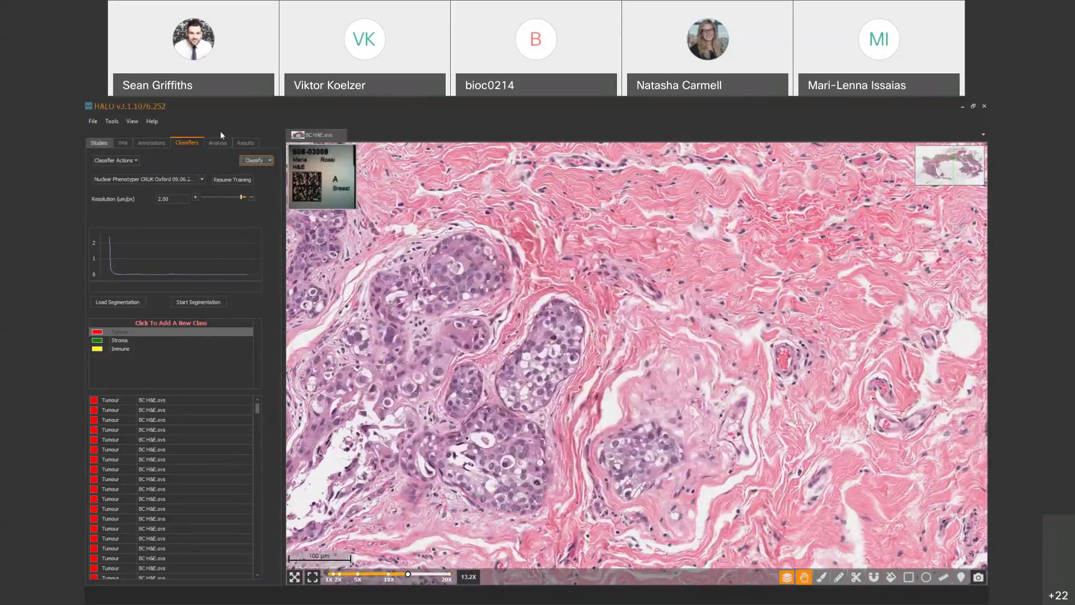
- Close and reopen the BC H&E image from the study, zooming in on the classified tumour nests
click(99, 143)
click(342, 135)
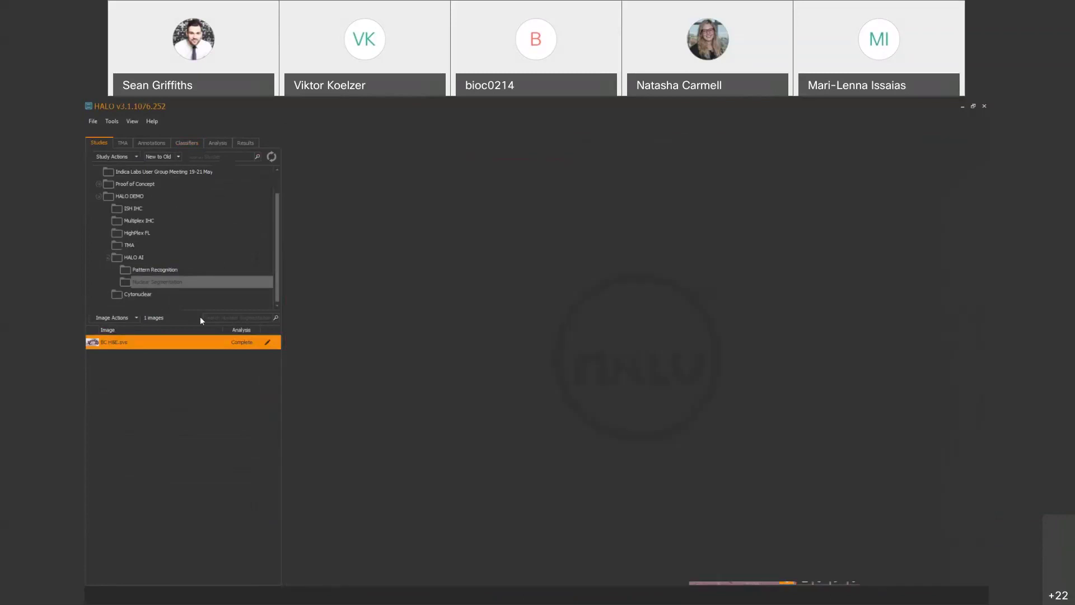
double_click(104, 346)
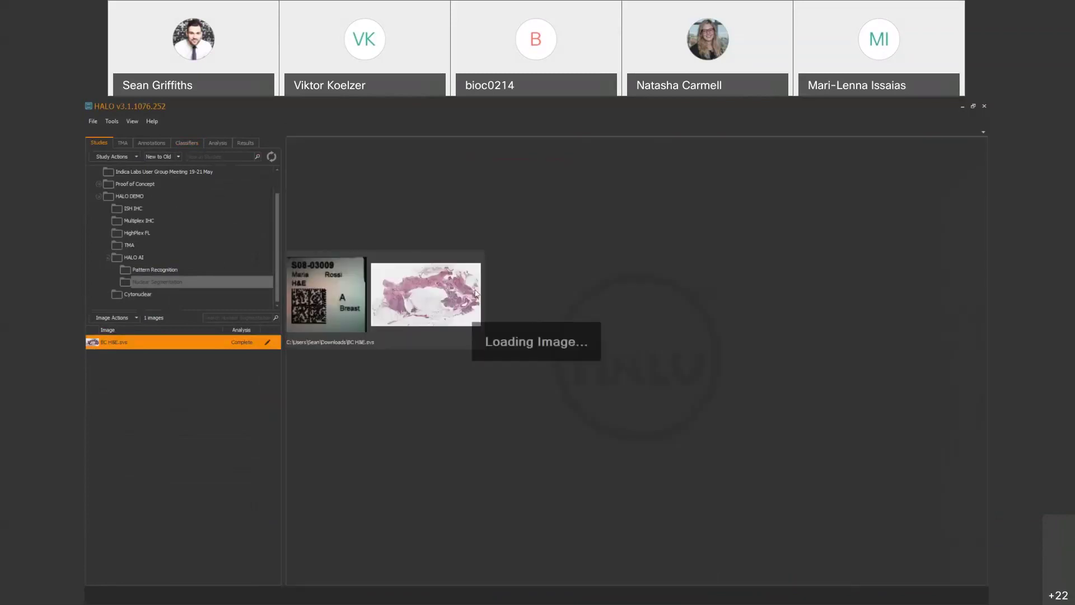
scroll(635, 277, up, 2)
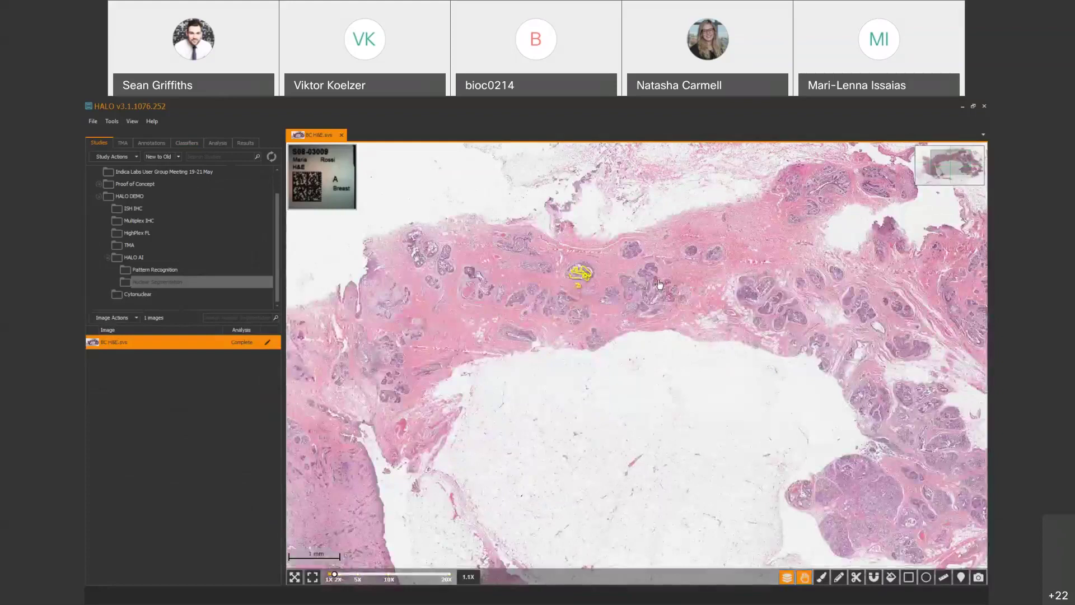
scroll(682, 294, up, 3)
scroll(683, 294, up, 4)
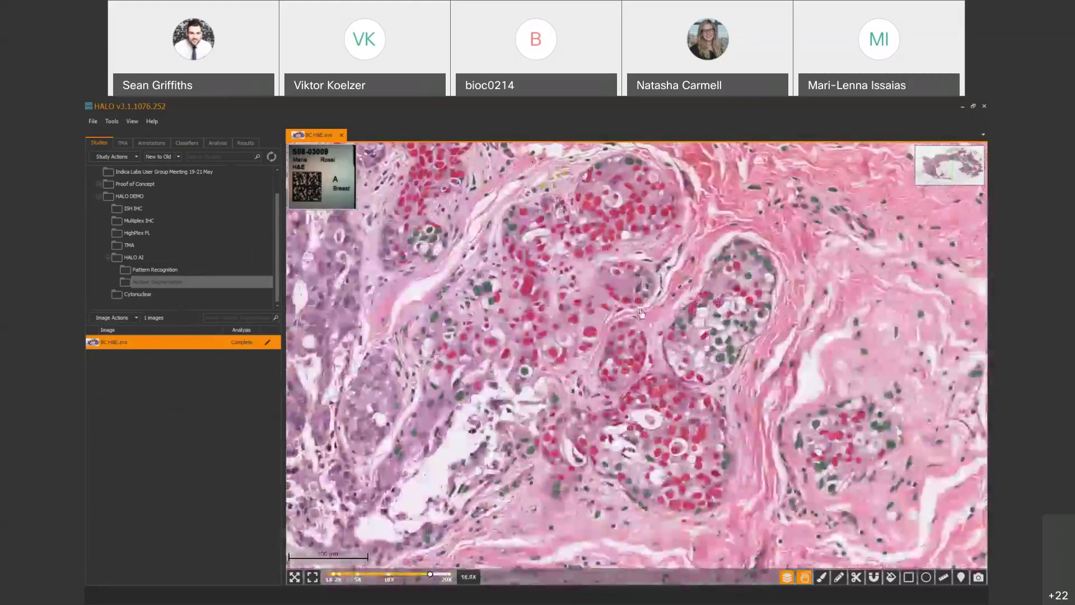
- Review the phenotyper's summary results for total, tumour, stroma and immune cell counts
click(245, 143)
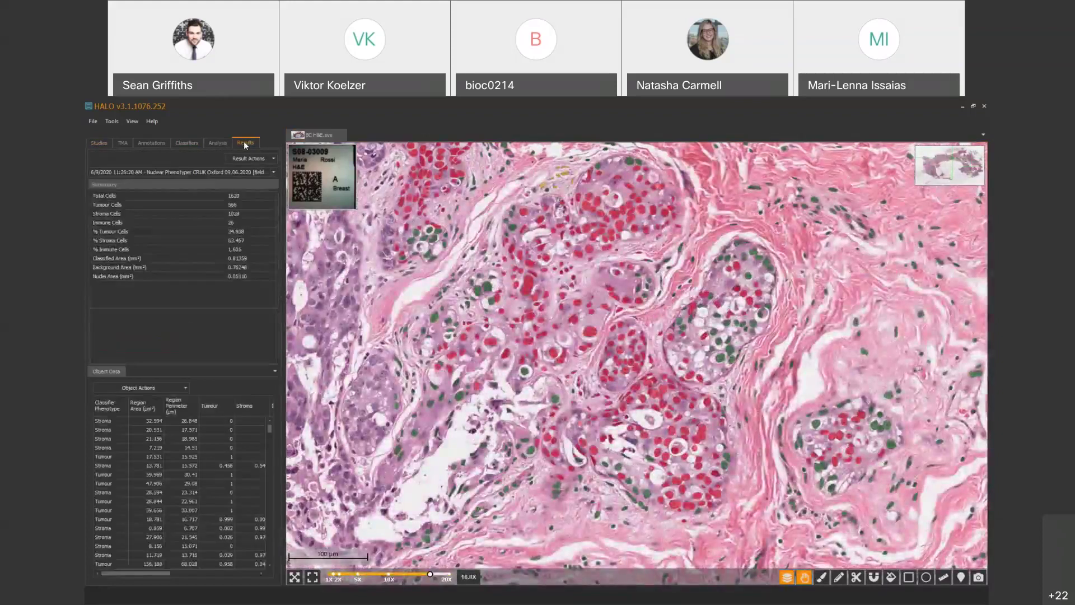
click(140, 203)
click(169, 203)
click(158, 212)
click(136, 222)
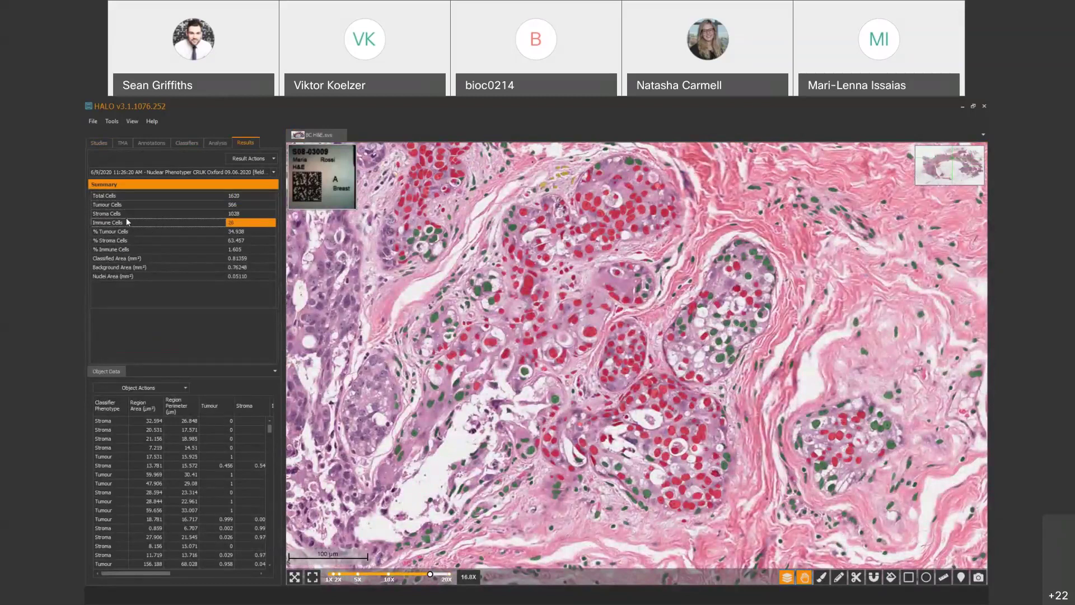
click(143, 212)
click(143, 204)
click(143, 196)
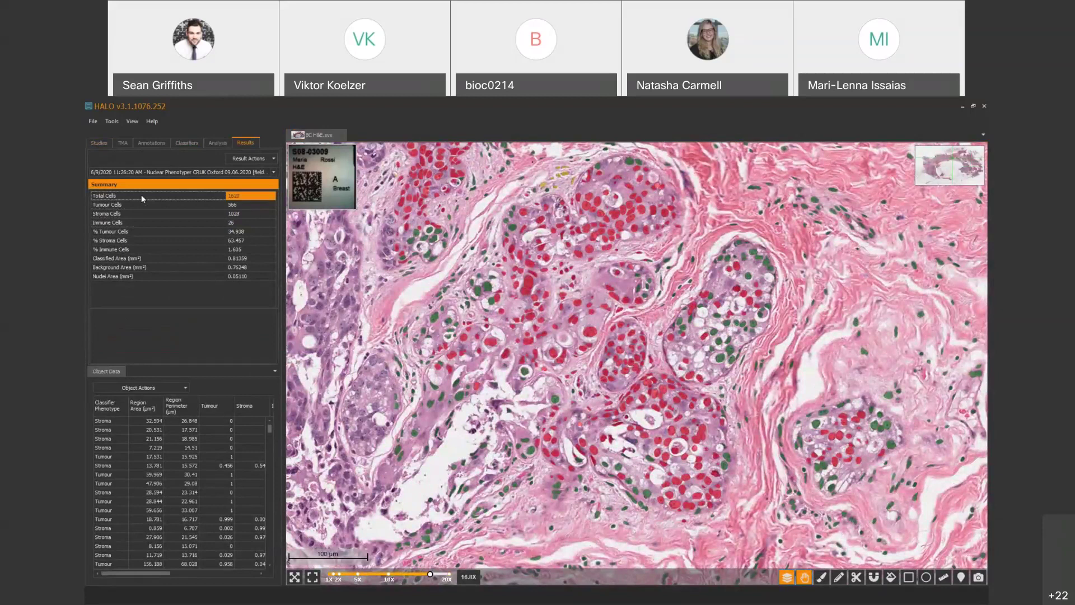
click(244, 204)
click(245, 213)
click(245, 222)
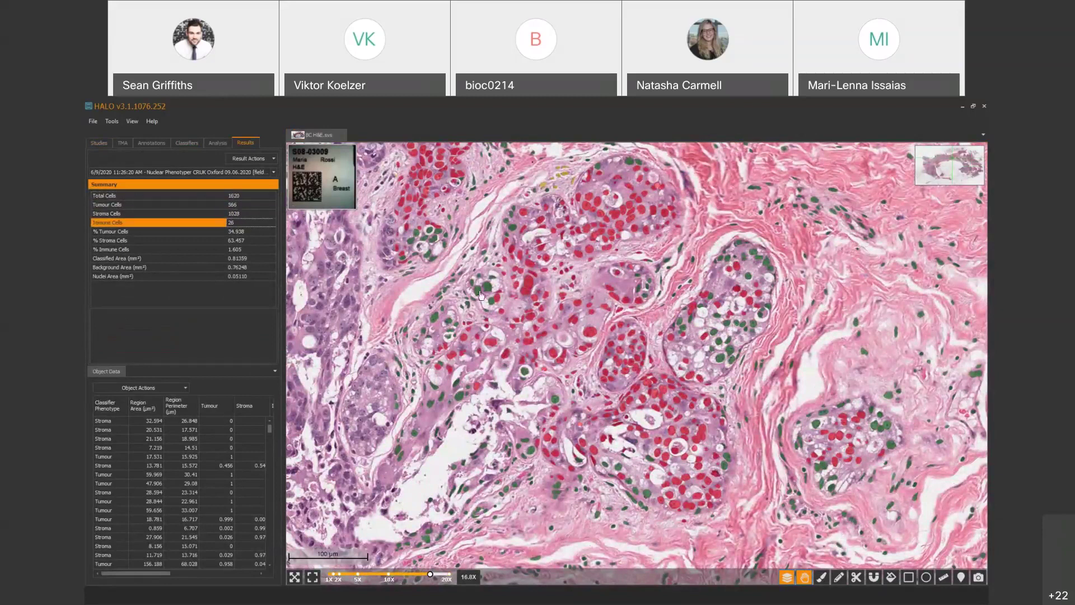
- Select individual classified nuclei in the tissue, including one in the upper immune cluster, to examine their object data
click(476, 331)
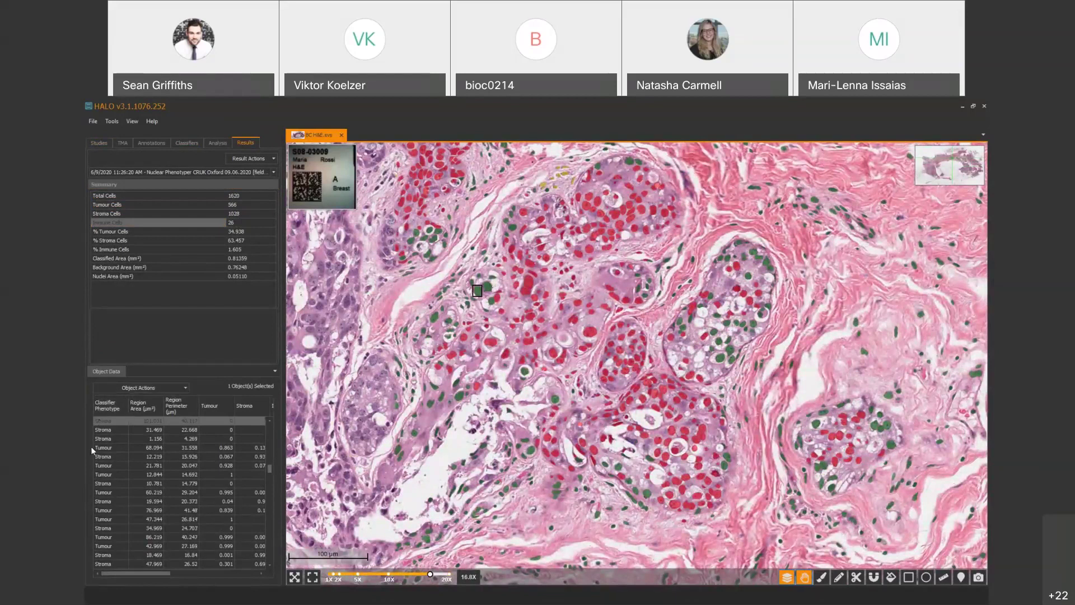
click(479, 400)
click(442, 402)
click(459, 396)
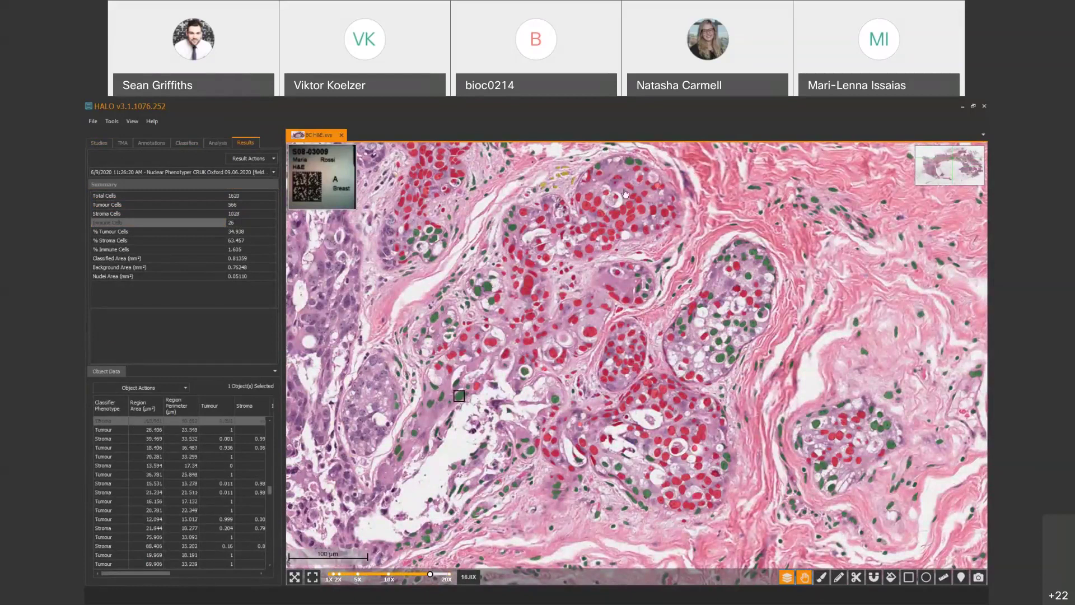
click(564, 173)
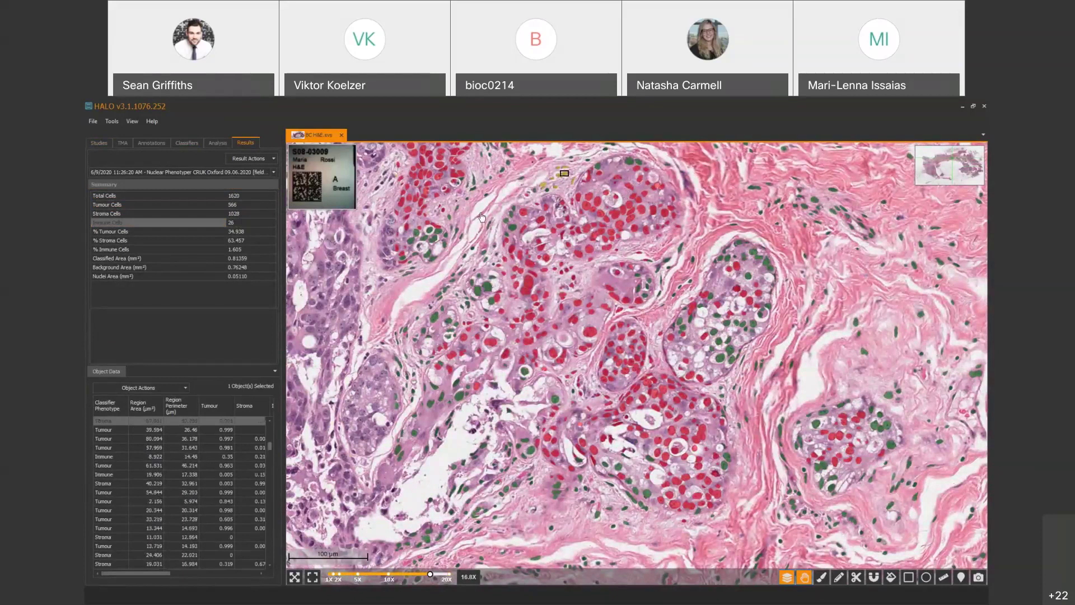
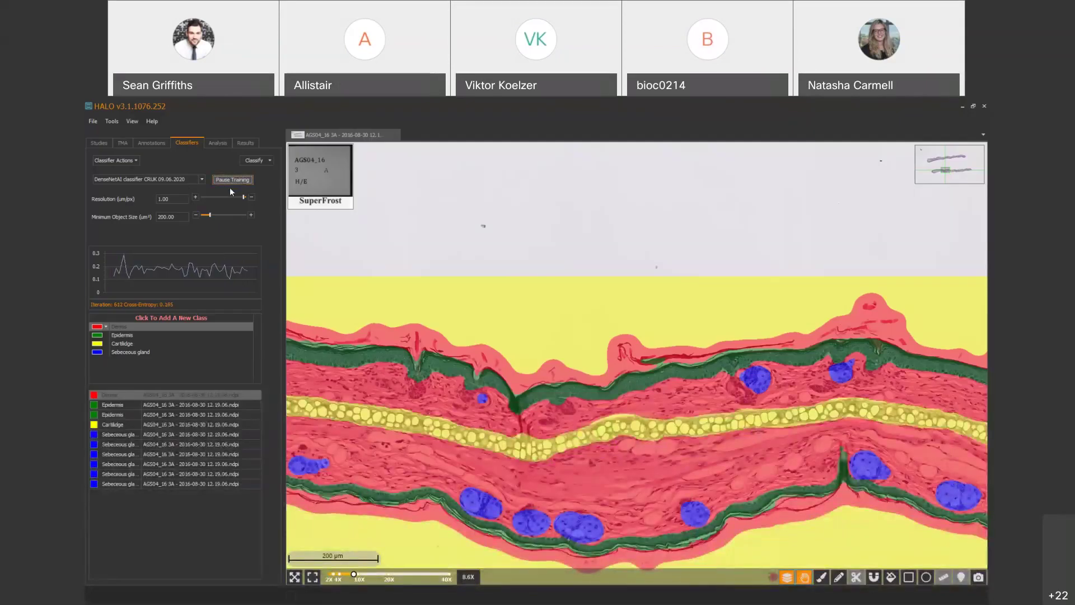
- Check the DenseNet AI classifier's cross-entropy graph on the skin section and pause its training
drag(515, 460, 539, 413)
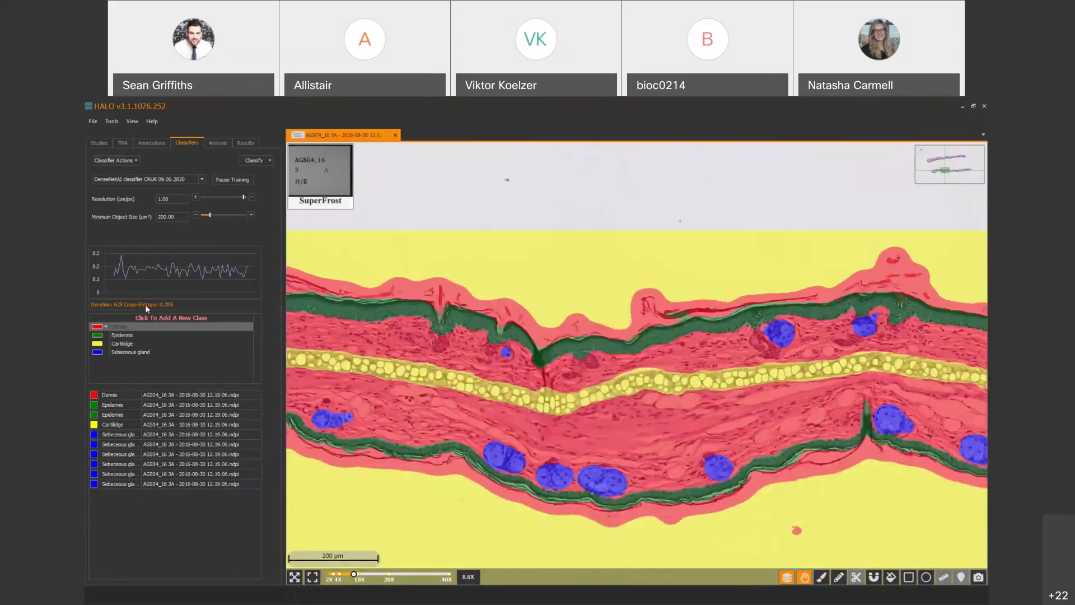
mouse_move(118, 275)
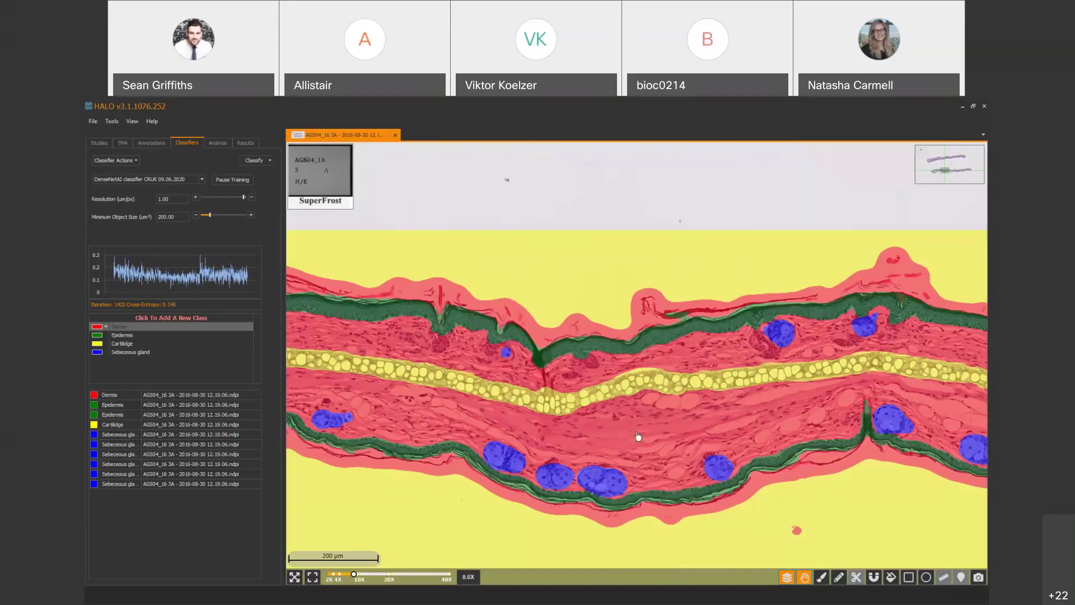
click(228, 179)
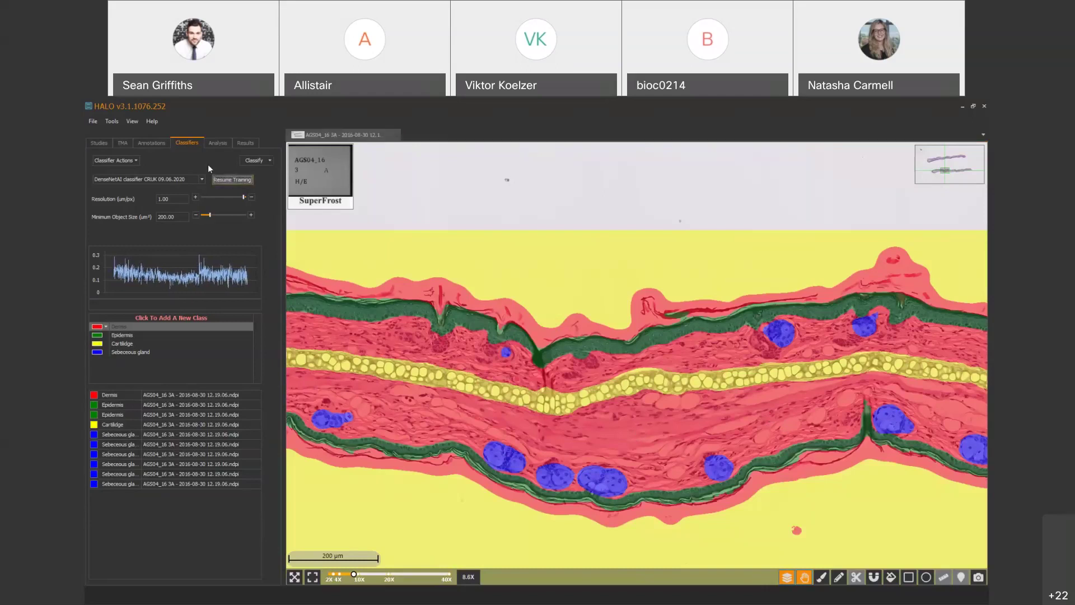
- Open the BC H&E image from the Nuclear Segmentation study
click(102, 145)
click(147, 303)
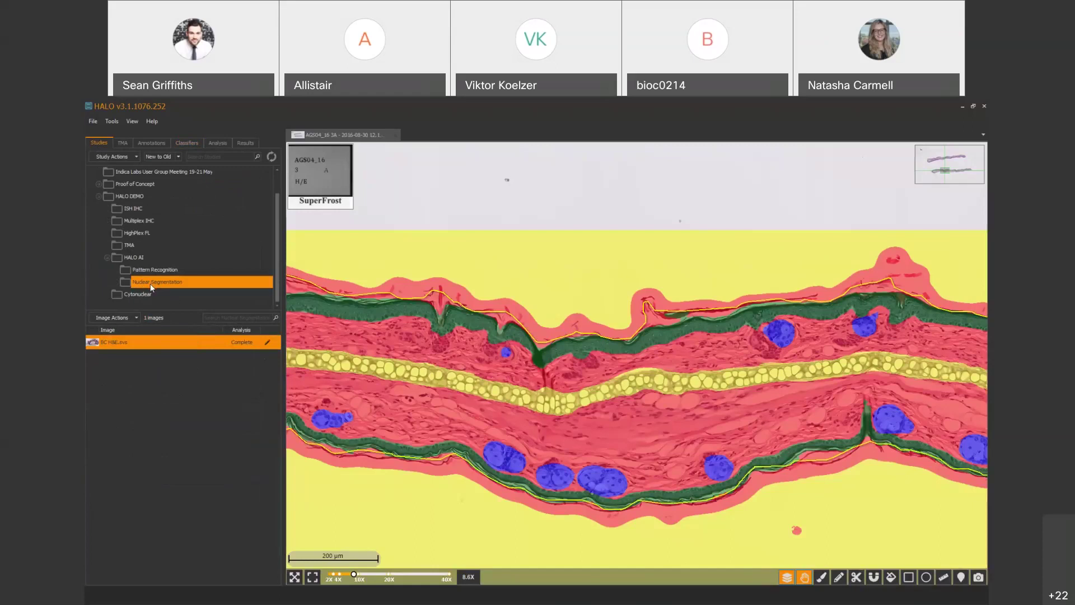
double_click(96, 344)
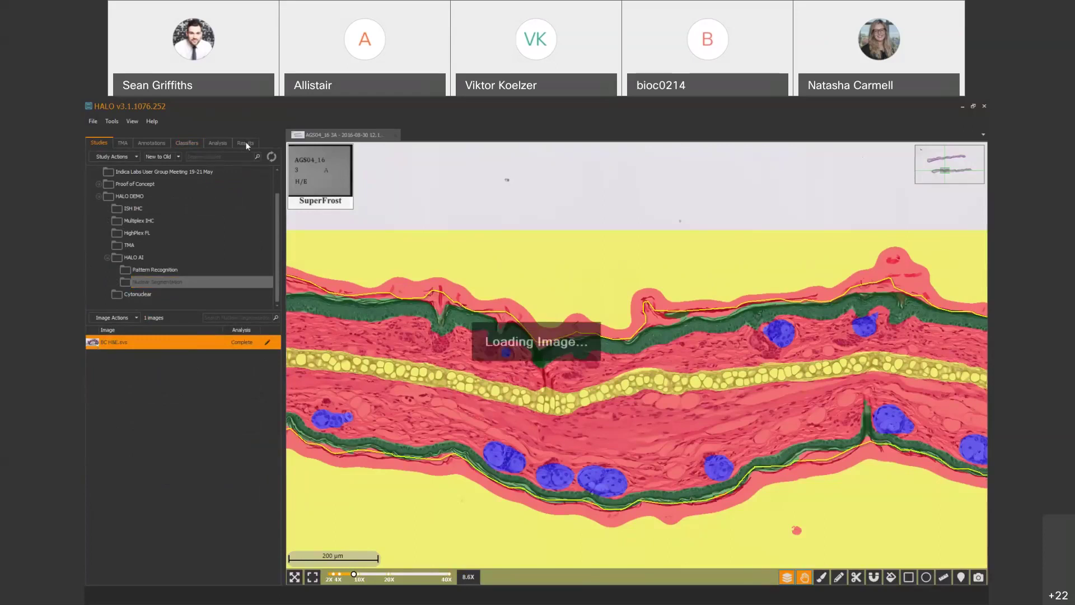
- Review the BC H&E summary results, comparing the counts and percentages of tumour, stroma and immune cells
click(247, 143)
click(119, 205)
click(116, 213)
click(115, 222)
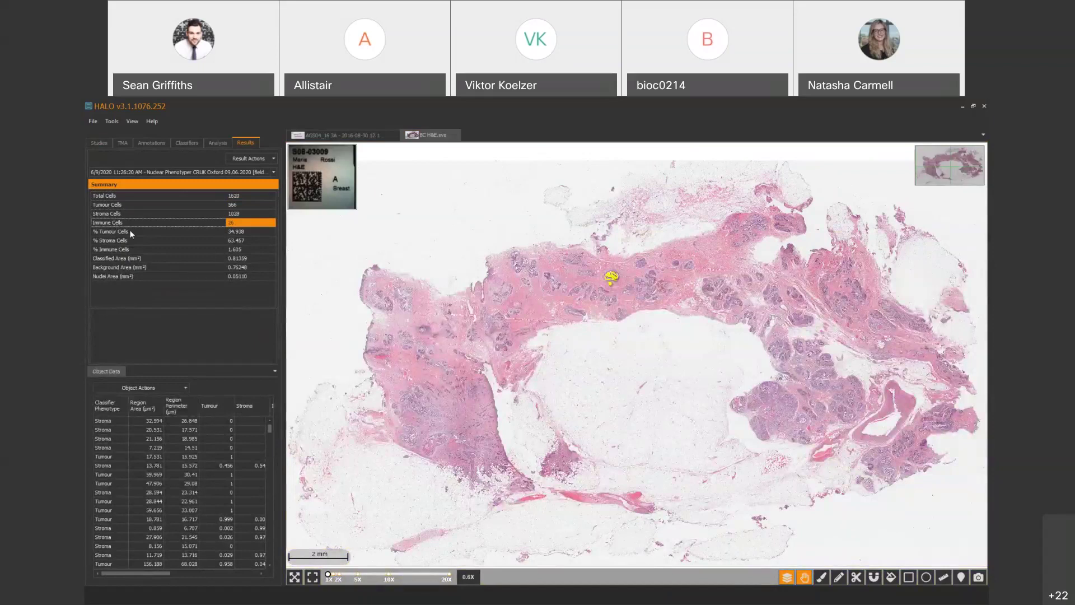
click(130, 229)
click(139, 243)
click(124, 228)
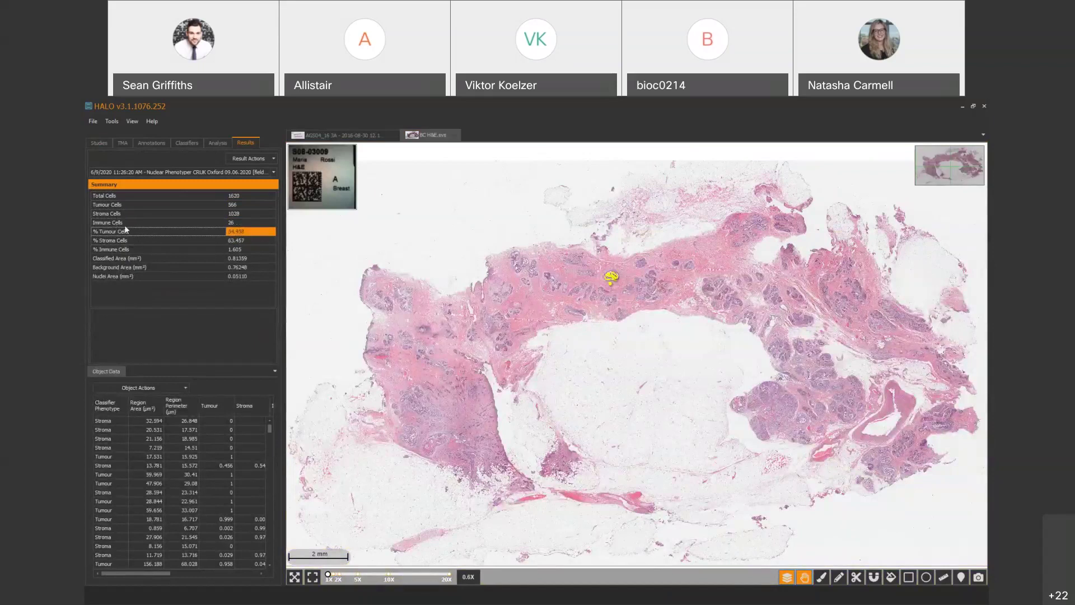
click(137, 240)
click(137, 249)
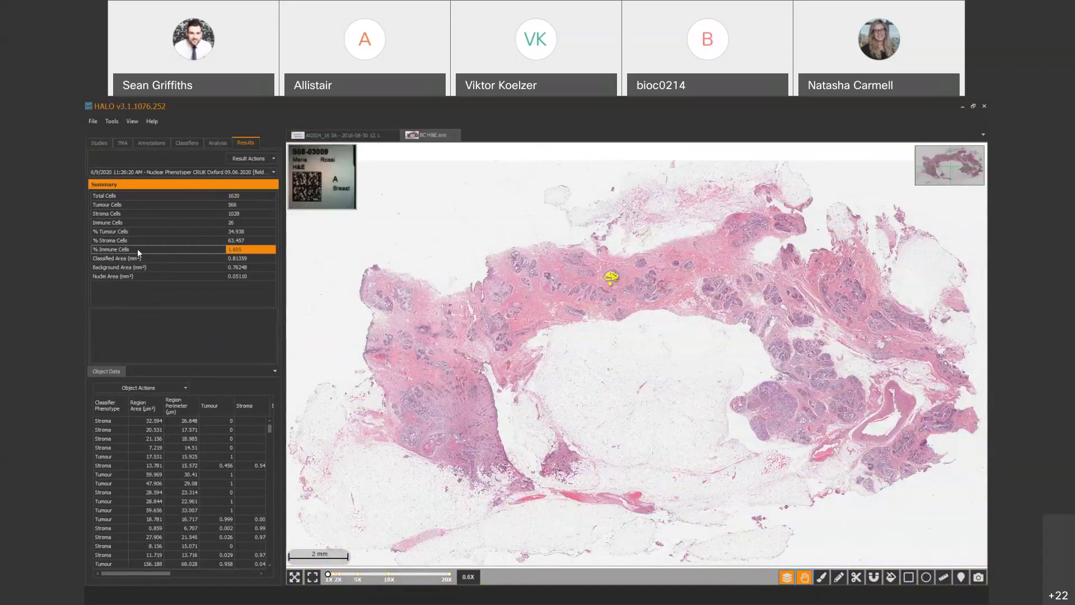
click(139, 240)
click(141, 231)
click(139, 240)
click(140, 246)
click(141, 237)
click(143, 232)
click(141, 240)
click(141, 247)
- Undock the Object Data table and place it over the slide to show all of its columns
drag(103, 374, 314, 161)
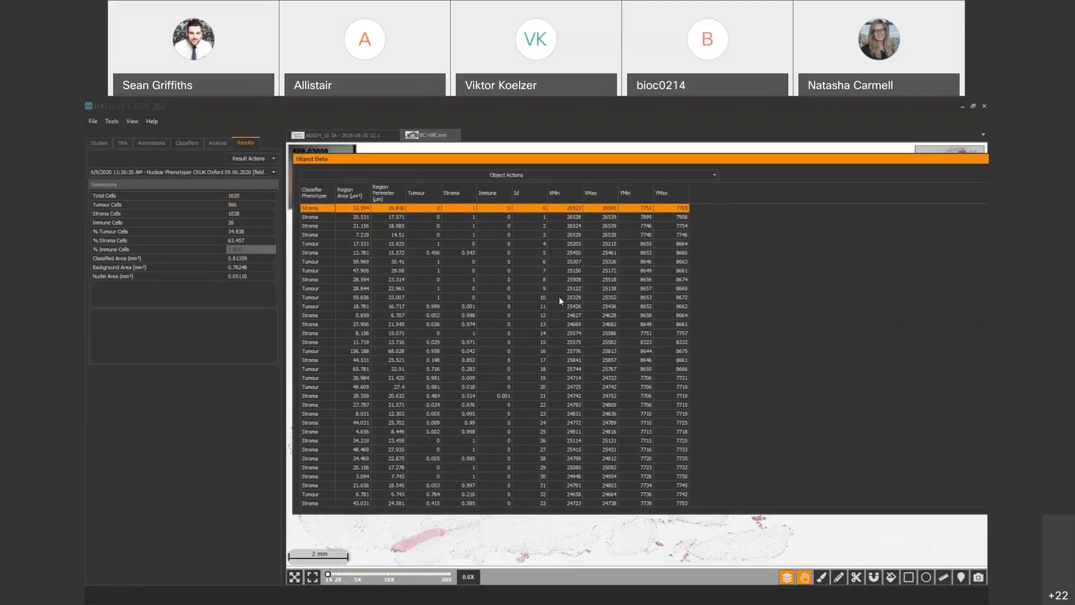
- Highlight individual tumour and stroma rows in the Object Data table to inspect their class probabilities and coordinates
click(572, 350)
click(607, 378)
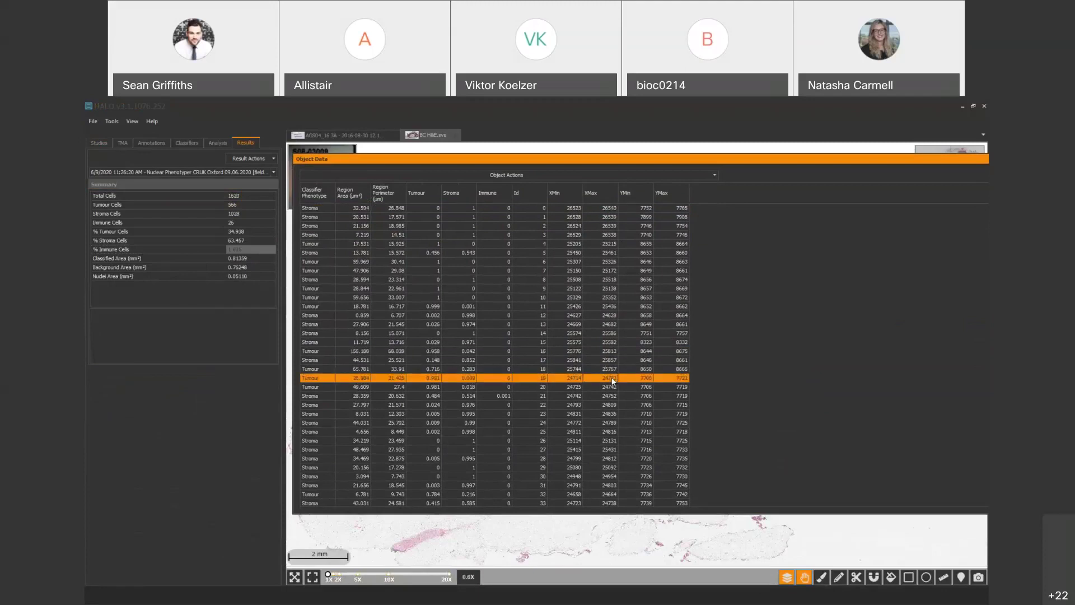
click(606, 208)
click(608, 225)
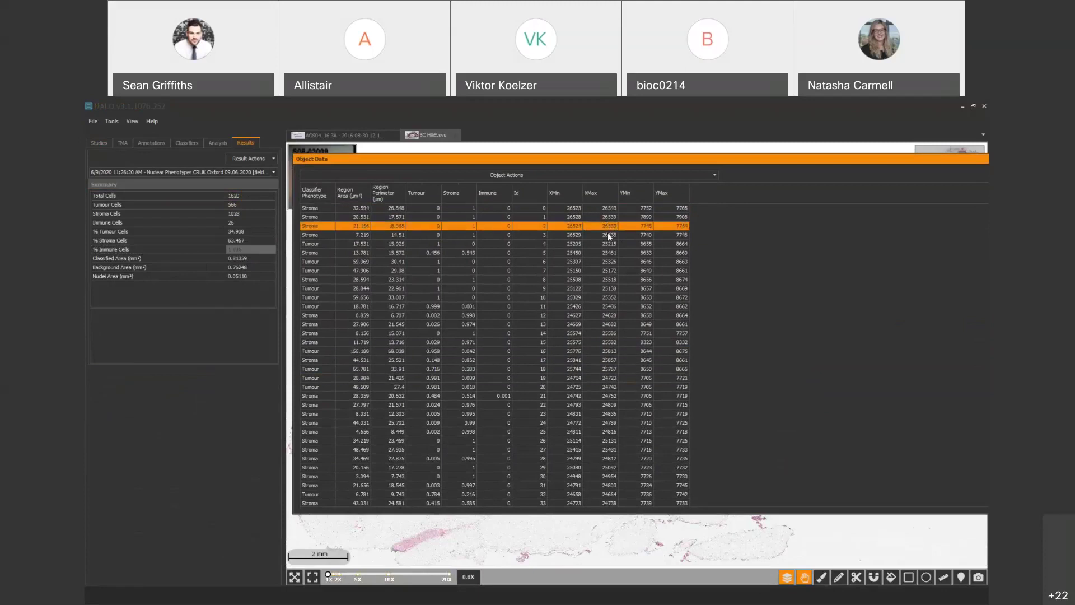
- Move the Object Data table below the slide view and zoom in on the phenotyped nuclei in the breast tissue
drag(617, 158, 638, 364)
click(655, 295)
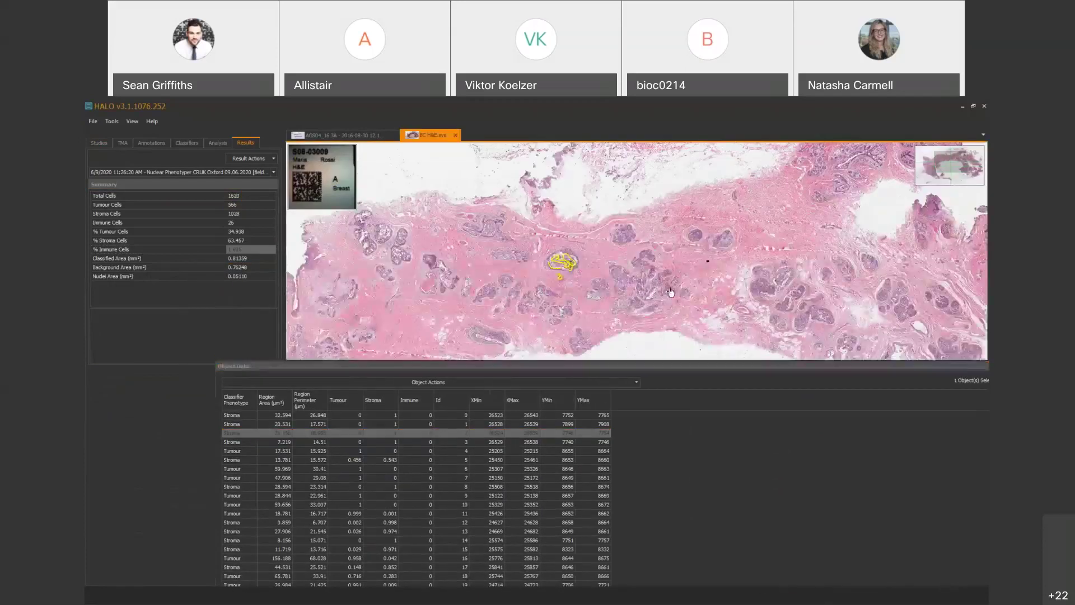
scroll(660, 293, up, 5)
scroll(670, 290, up, 3)
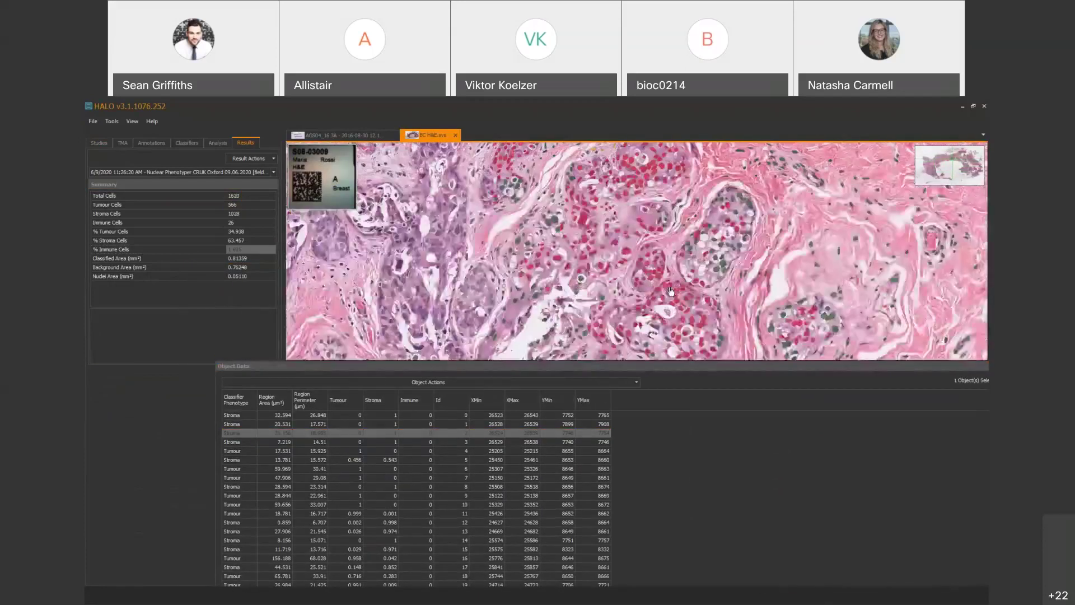
- Pick a phenotyped nucleus on the slide to find its matching row, with the Object Data table moved up
click(641, 273)
drag(596, 366, 535, 209)
click(634, 176)
click(544, 187)
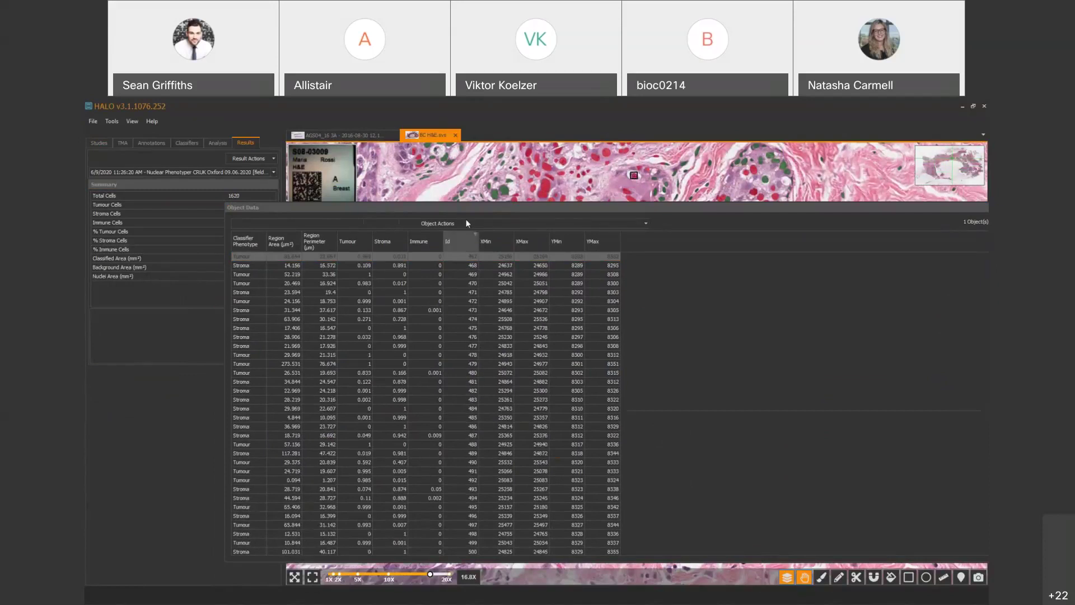
- Select a stroma row to locate its nucleus on the slide, and dock the Object Data table back below the summary
click(268, 364)
click(331, 407)
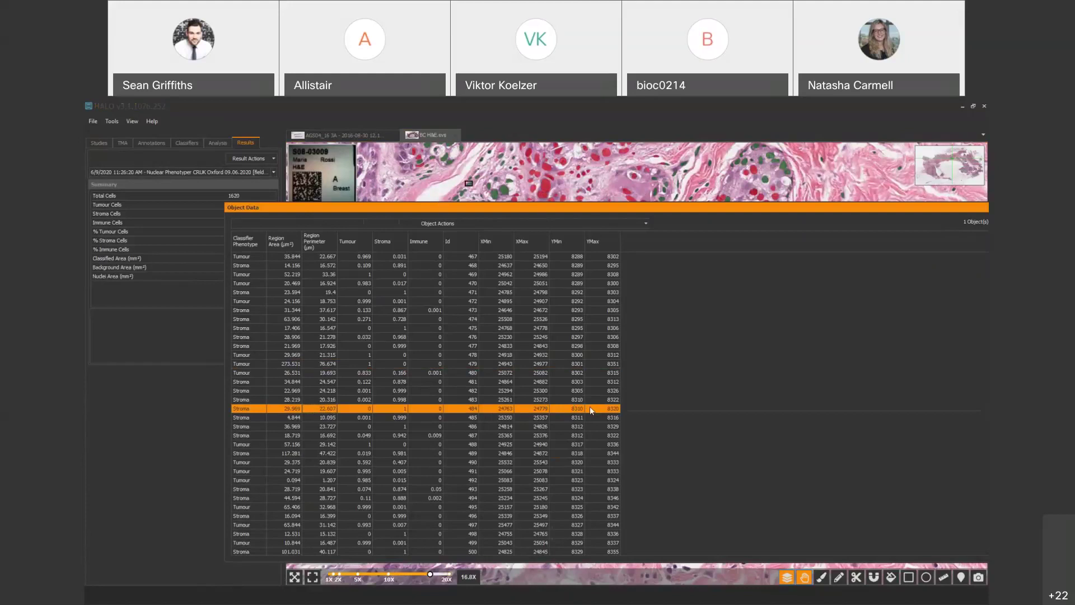
double_click(754, 207)
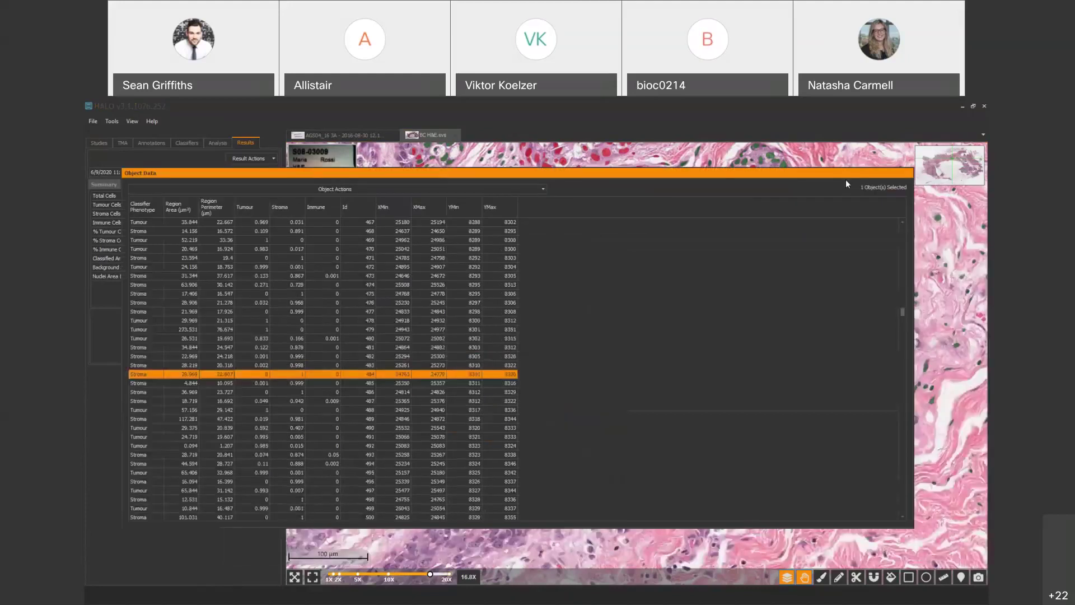
drag(261, 175, 182, 479)
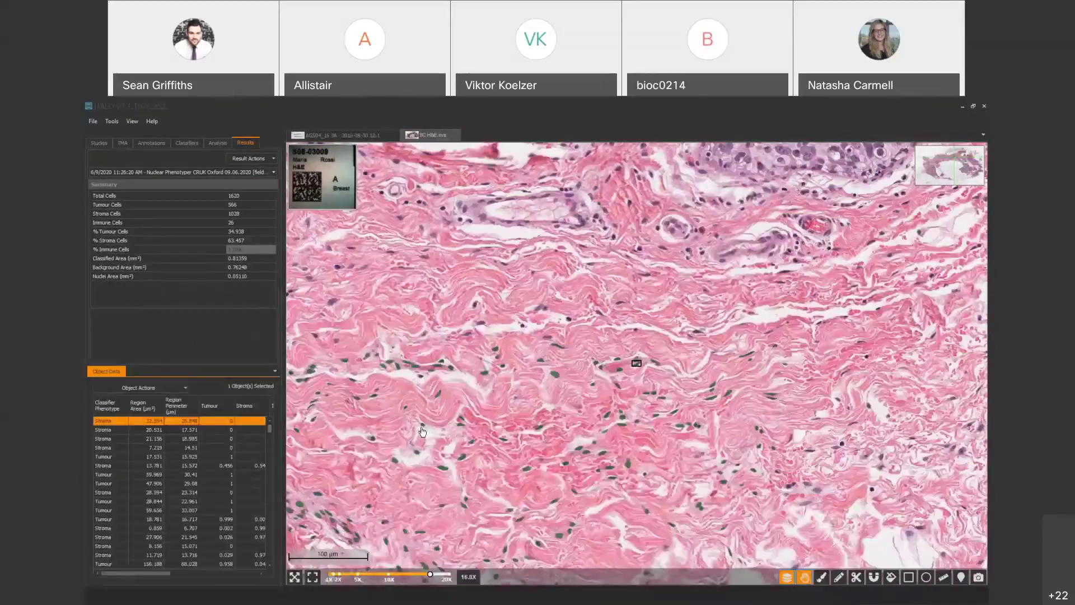
- Load the default Indica Labs - Multiplex IHC v2.3.4 analysis settings and show the Nuclear Detection parameters
click(217, 143)
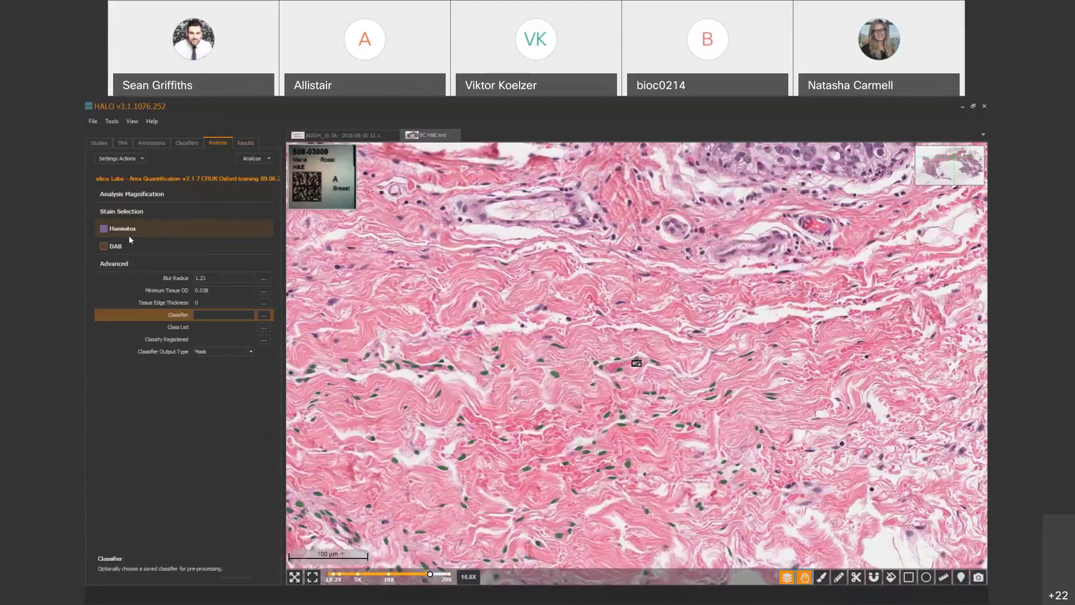
click(123, 170)
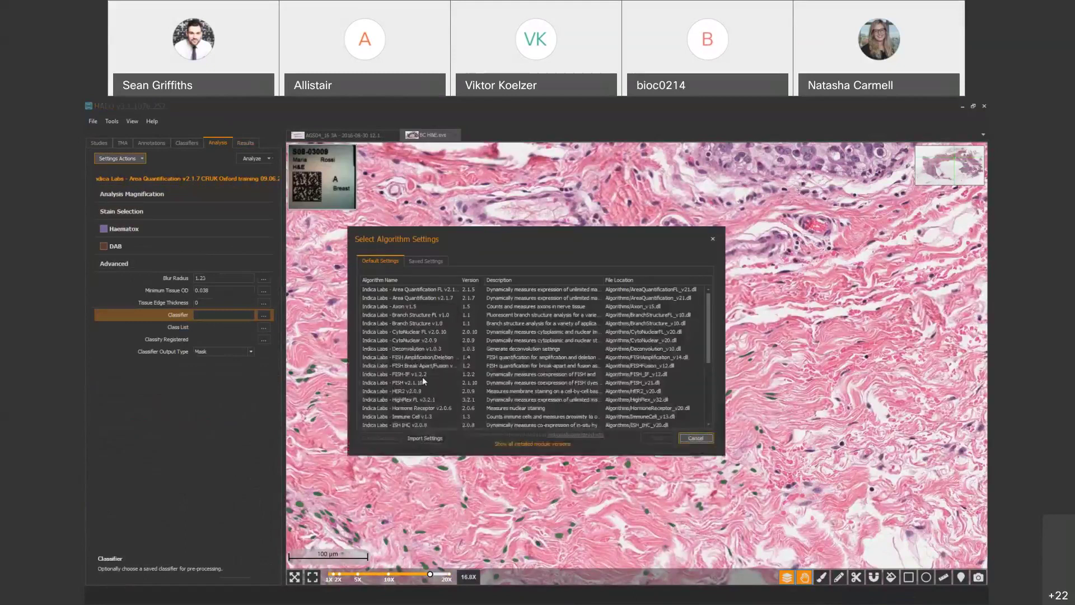
scroll(406, 381, down, 3)
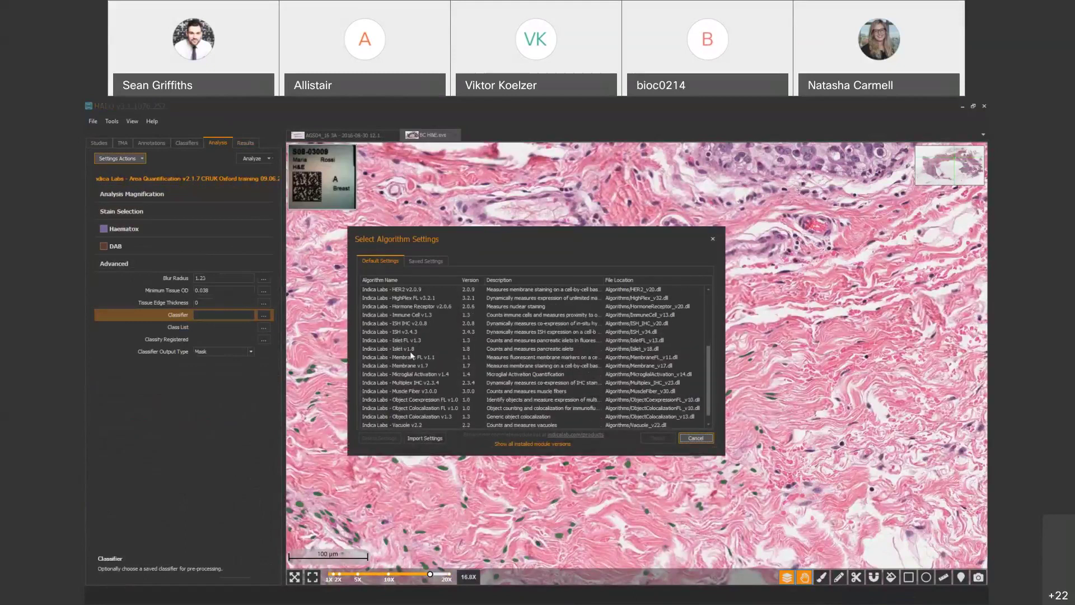
scroll(409, 351, down, 1)
click(412, 374)
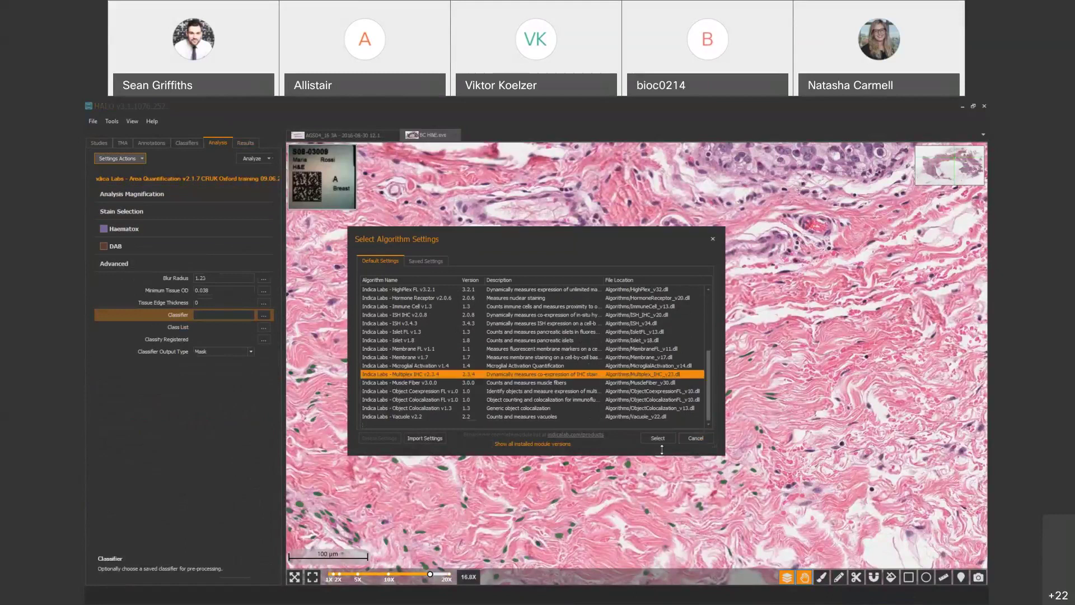
click(659, 438)
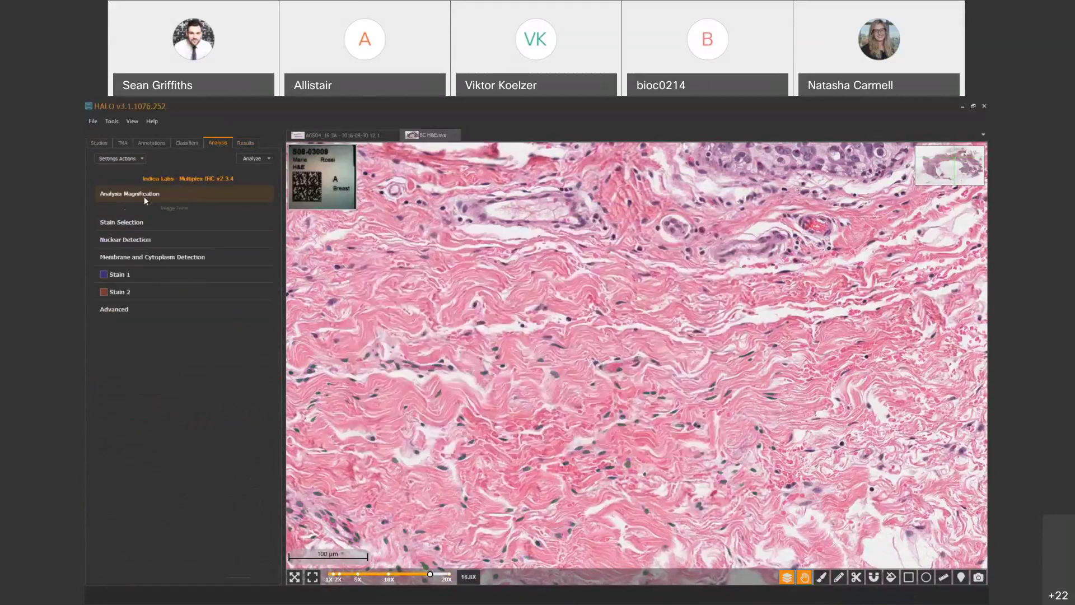
click(130, 256)
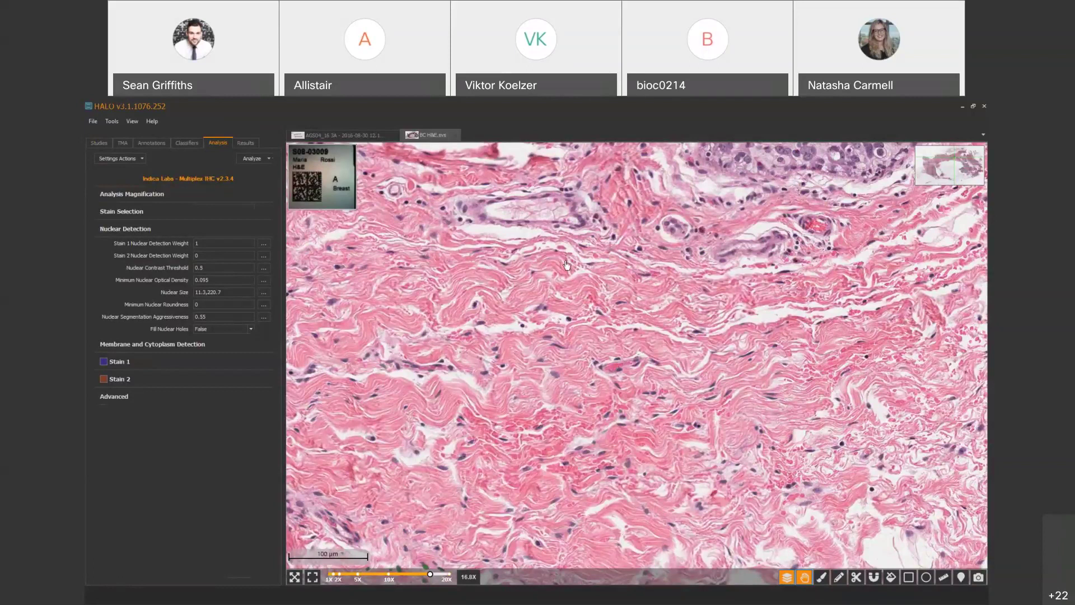
- Examine the tumour nests and the neighbouring immune cell cluster on the breast H&E slide at 20X
scroll(566, 265, down, 2)
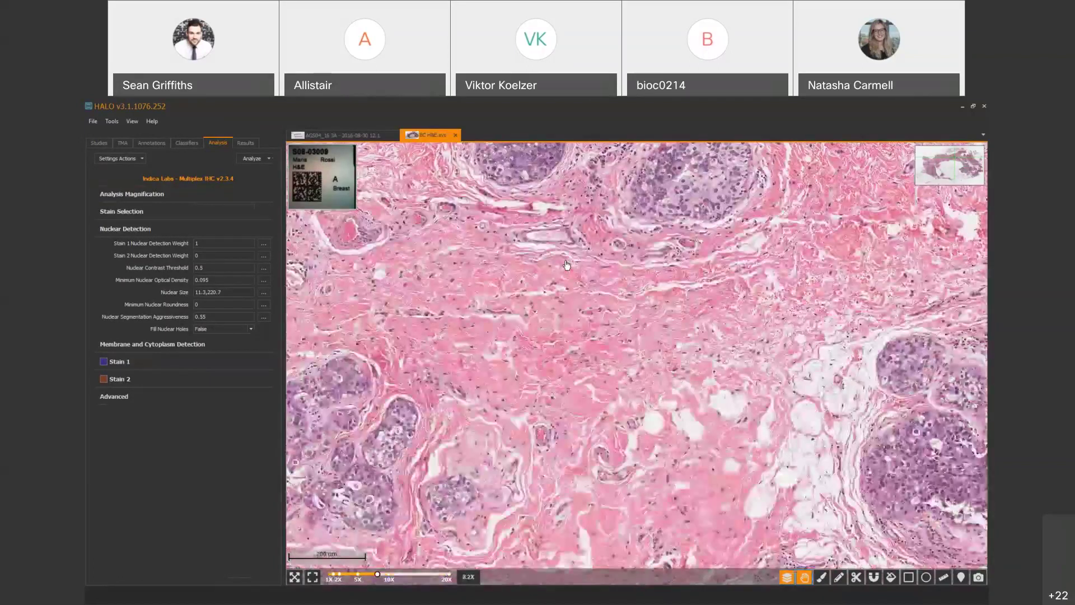
scroll(566, 264, down, 2)
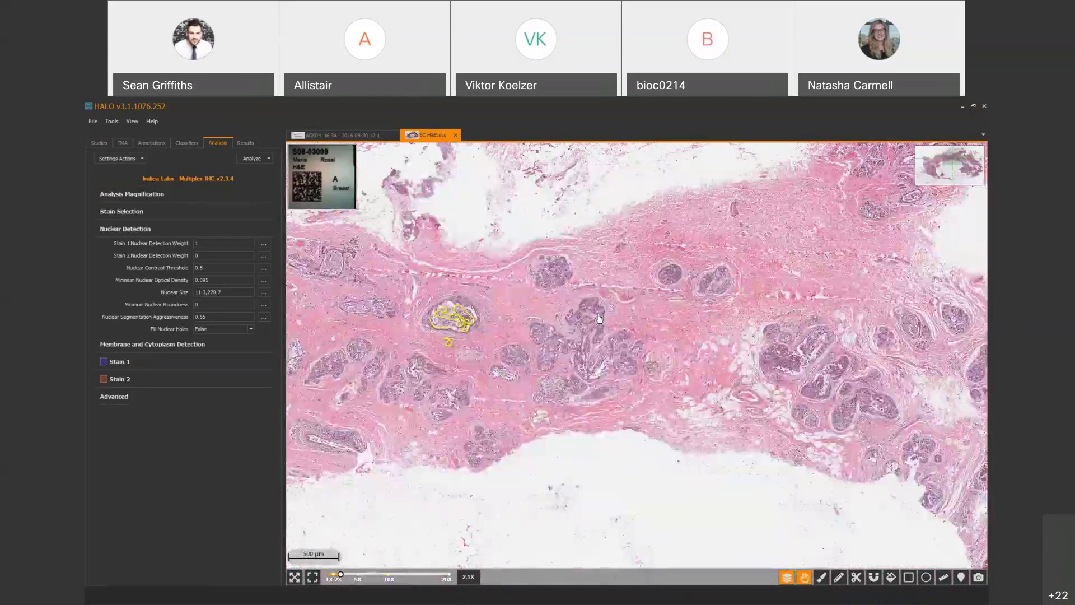
scroll(599, 318, up, 2)
scroll(560, 317, up, 2)
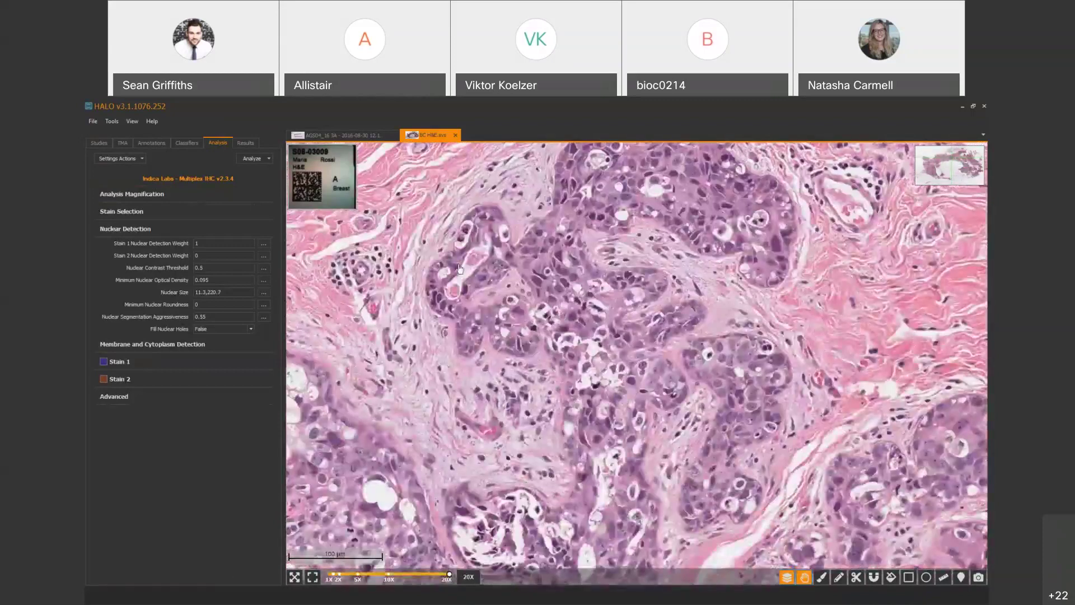
drag(378, 283, 601, 360)
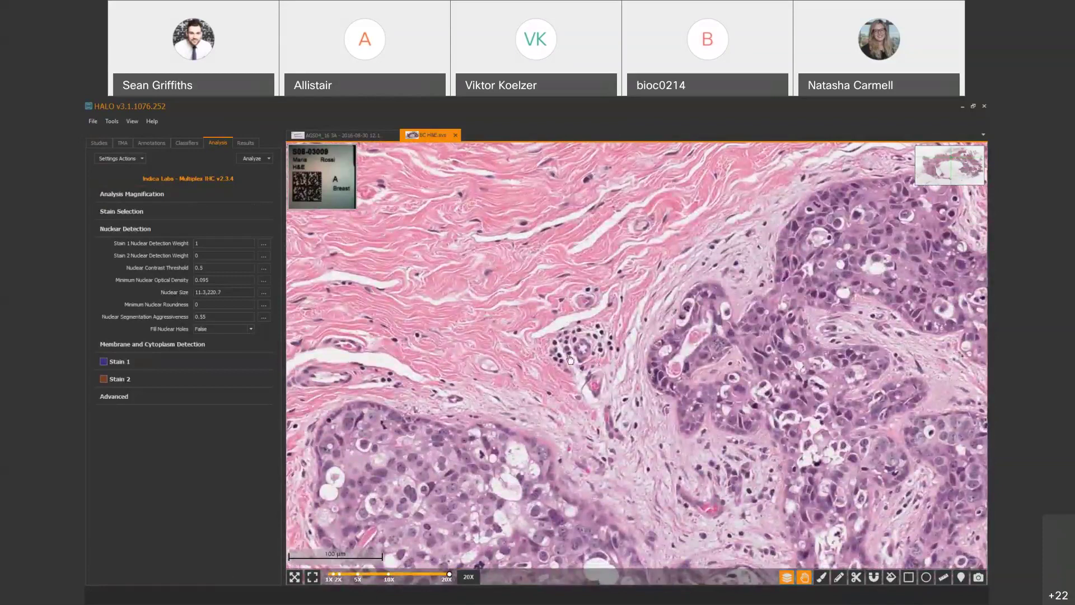
scroll(573, 378, down, 2)
scroll(574, 378, up, 2)
- View the mask-to-annotations settings in the DenseNet AI classifier's advanced options and close them without changes
click(163, 145)
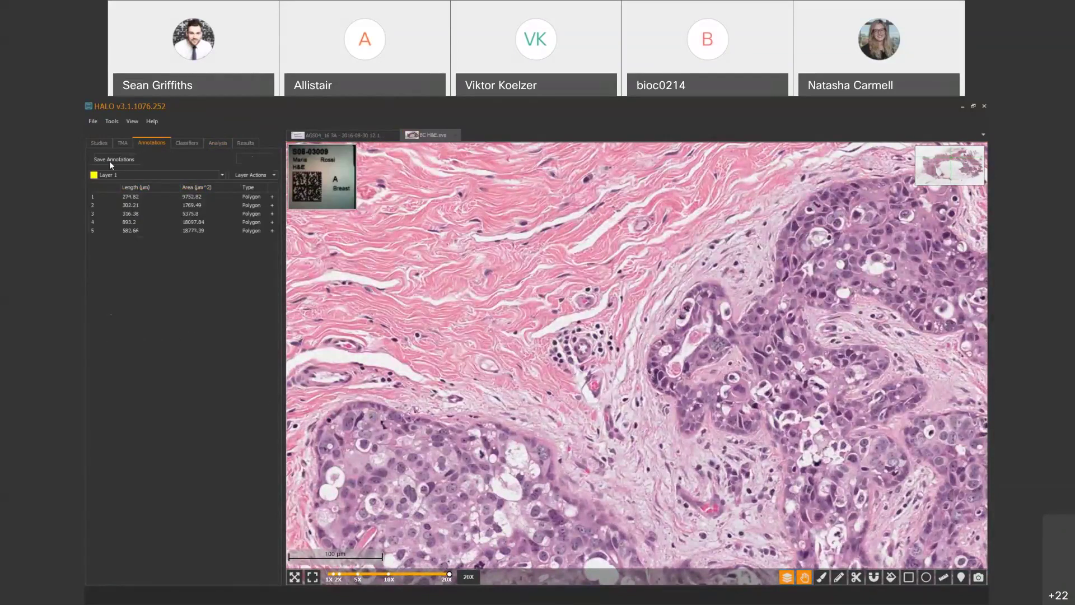
click(177, 143)
click(118, 160)
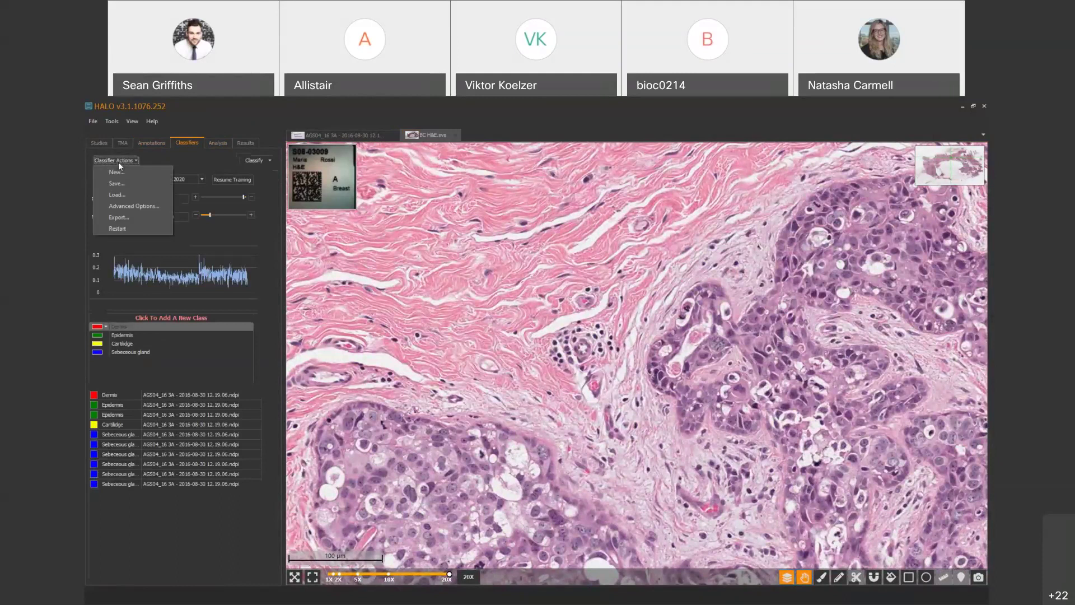
click(133, 204)
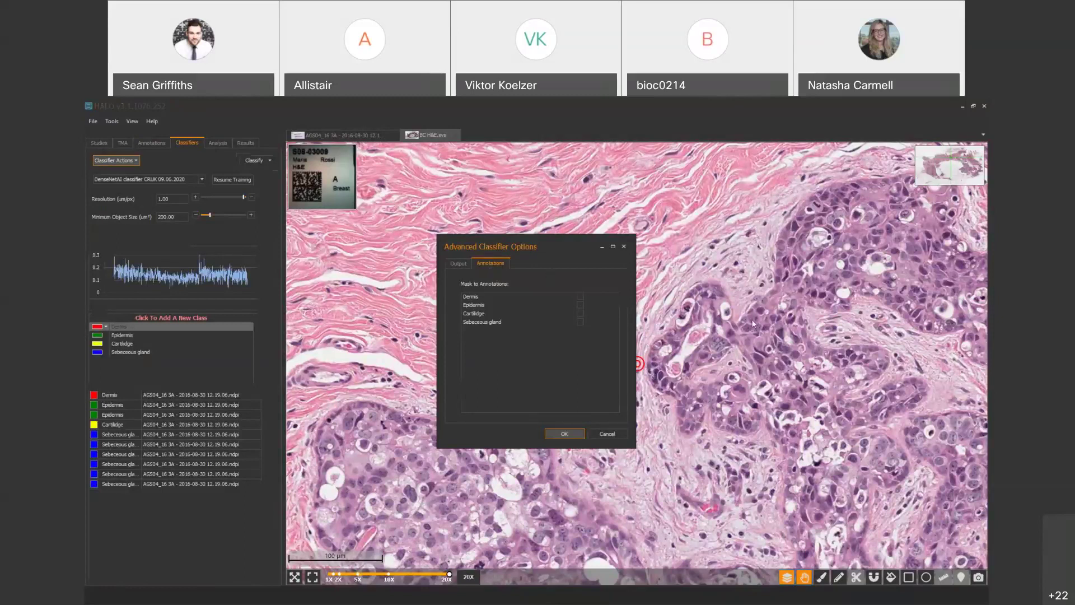
click(625, 247)
- Create a new classifier and set its type to QC Slide (Plugin)
drag(711, 386, 511, 396)
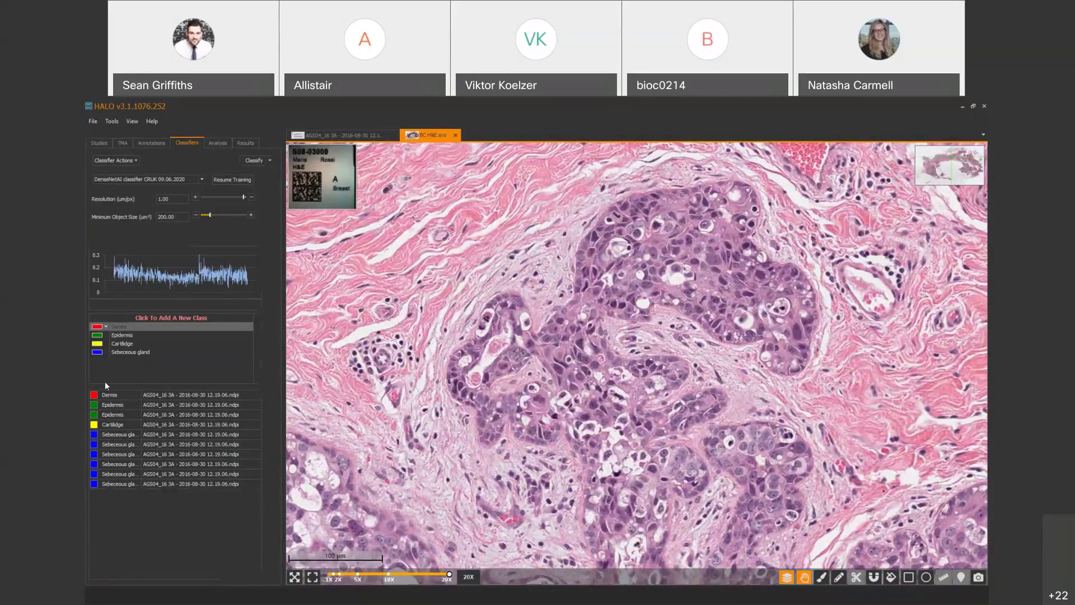
click(115, 160)
click(135, 179)
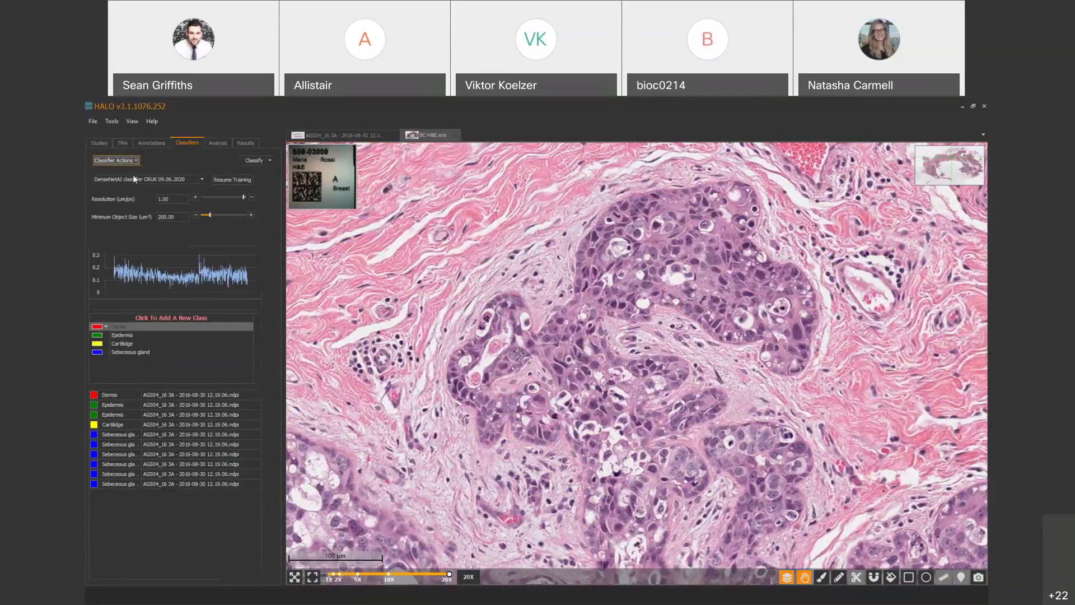
click(128, 160)
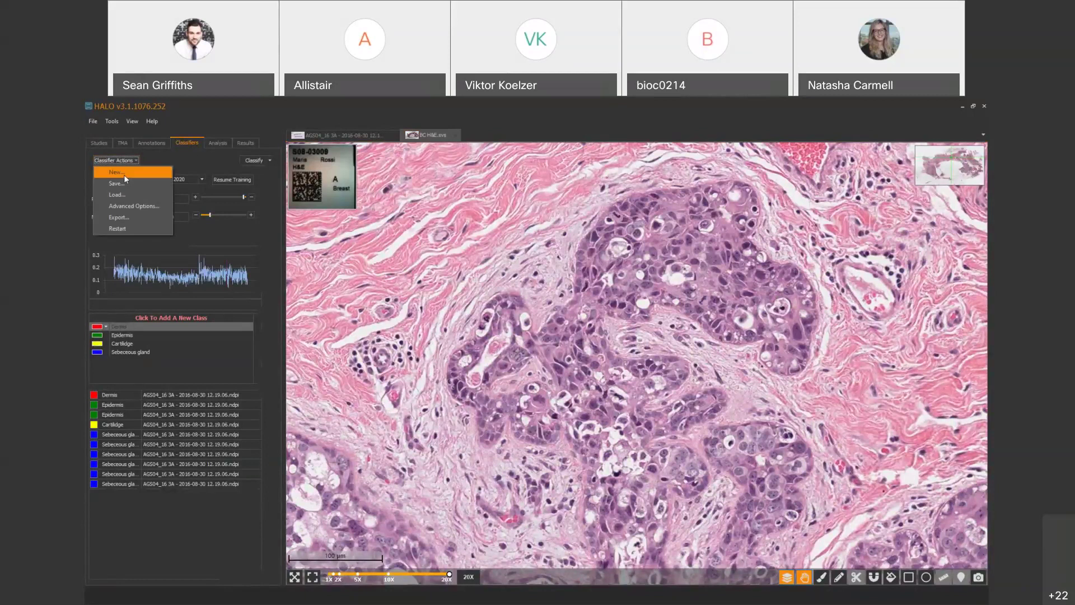
click(125, 175)
click(517, 370)
click(145, 178)
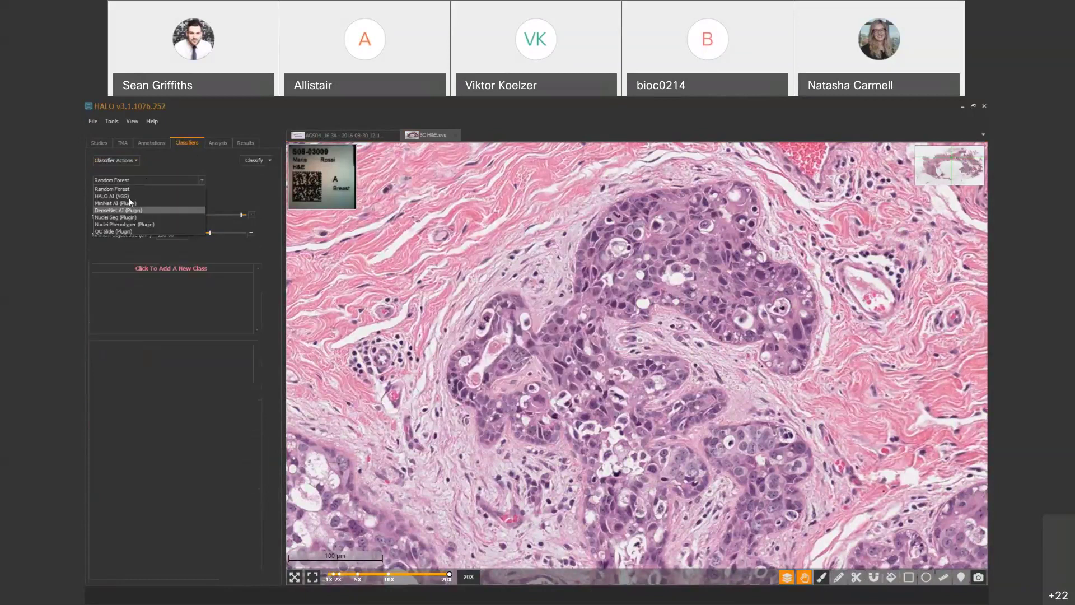
click(135, 230)
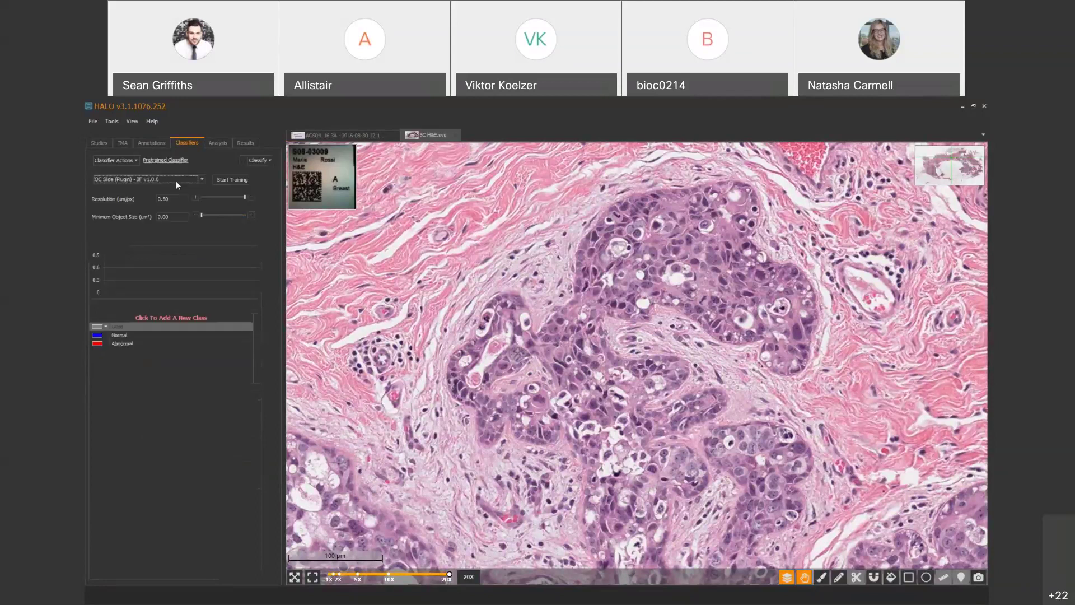
- Preview the QC Slide classifier with Real-time Tuning along the AGS04_16 3A skin section, using an enlarged tuning window
click(333, 140)
drag(432, 338, 670, 347)
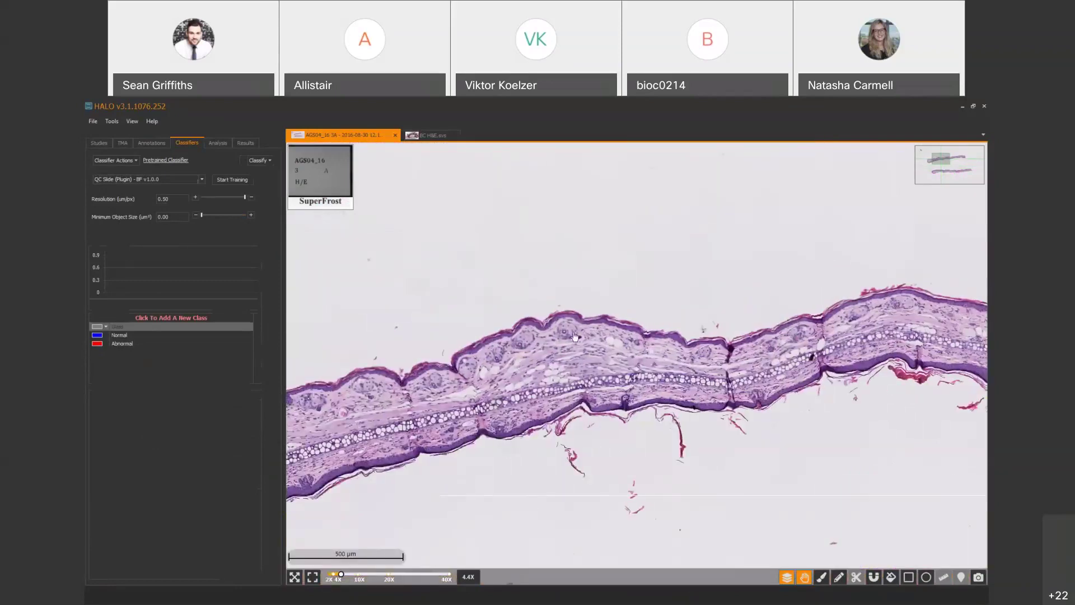
click(257, 160)
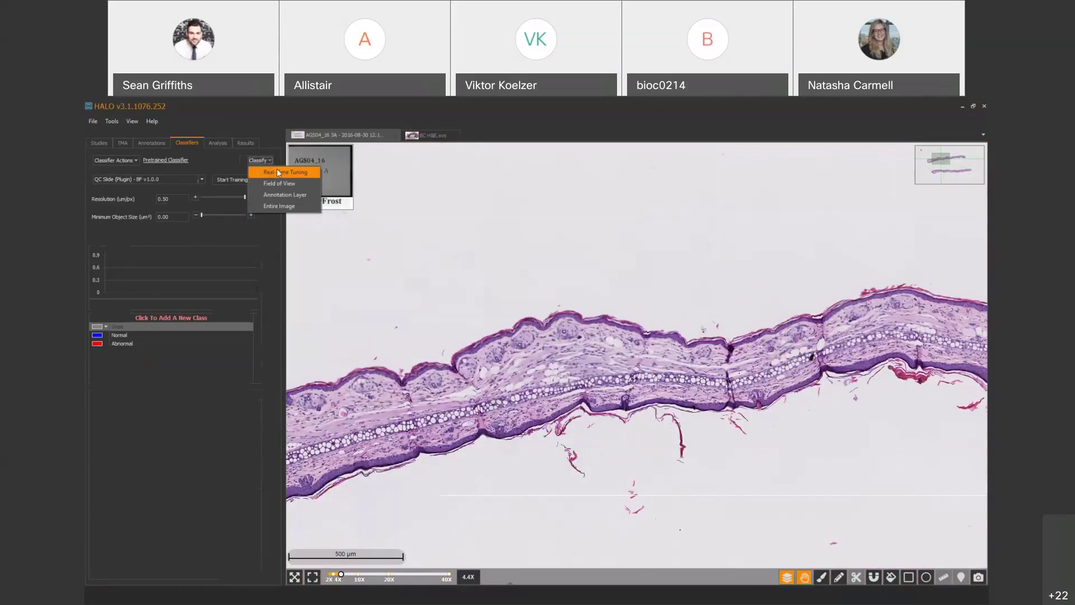
click(274, 173)
scroll(543, 422, up, 5)
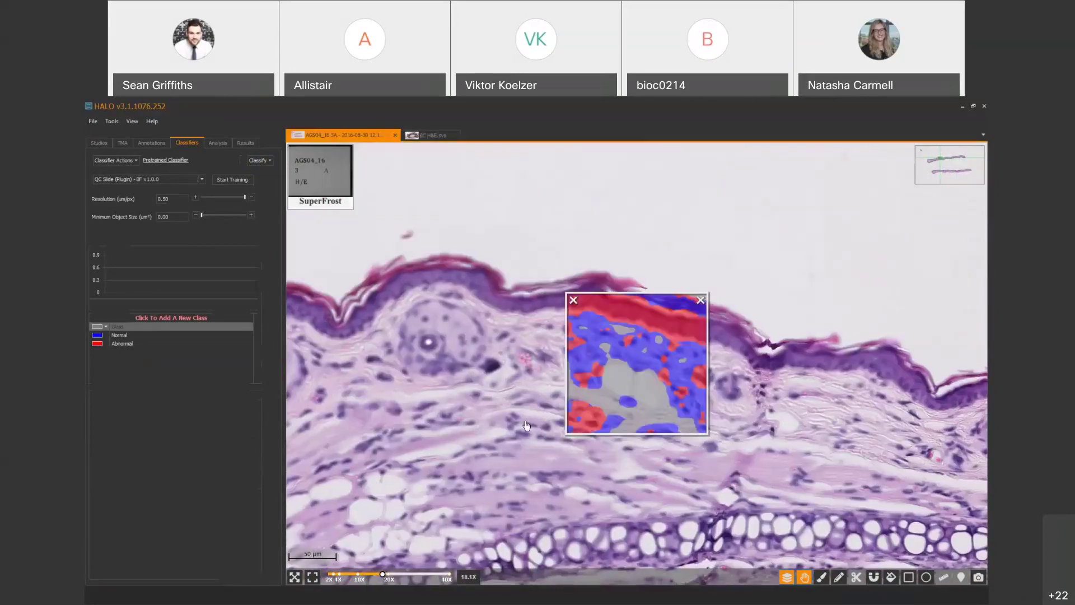
drag(566, 434, 510, 502)
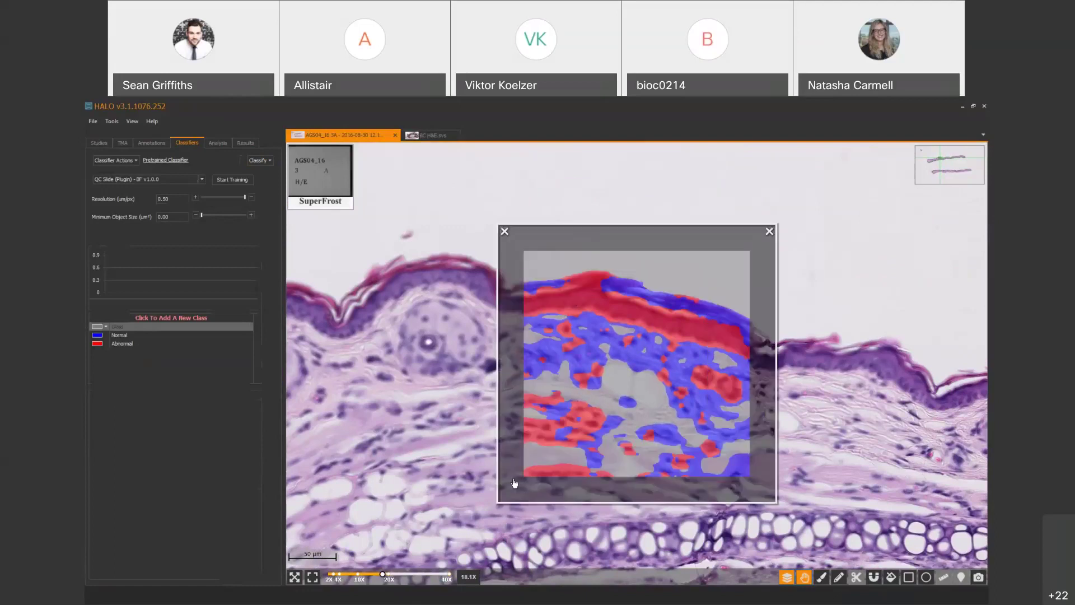
drag(602, 432, 433, 424)
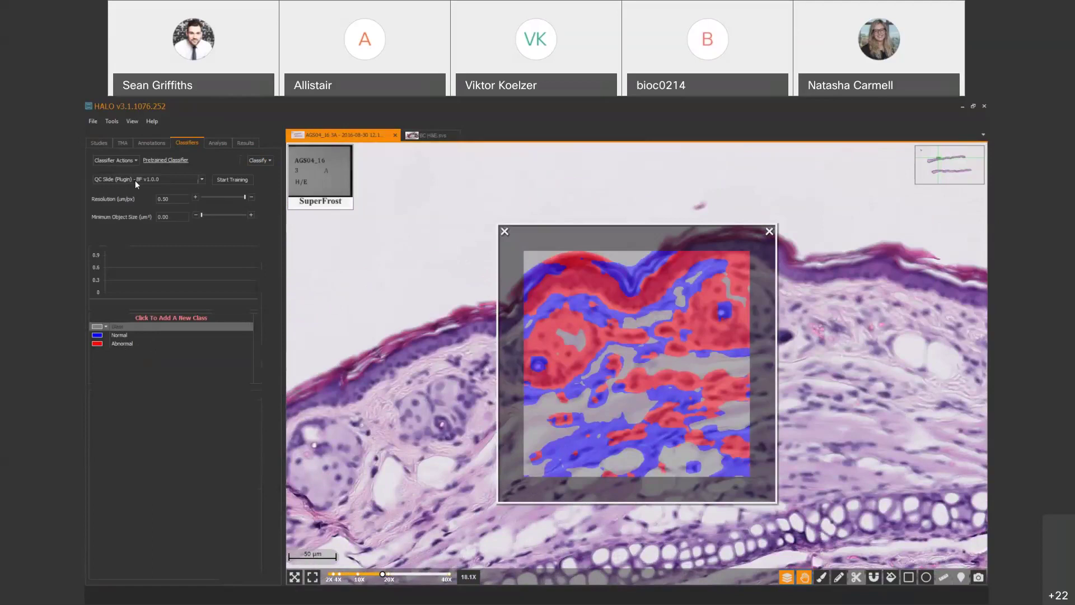
key(Down)
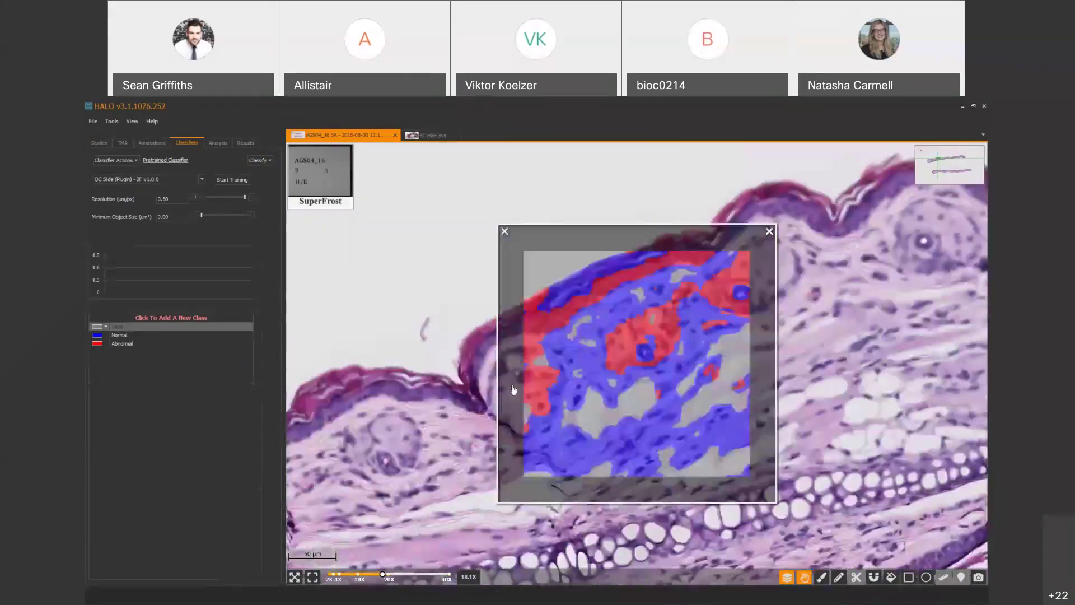
key(Down)
key(Down)
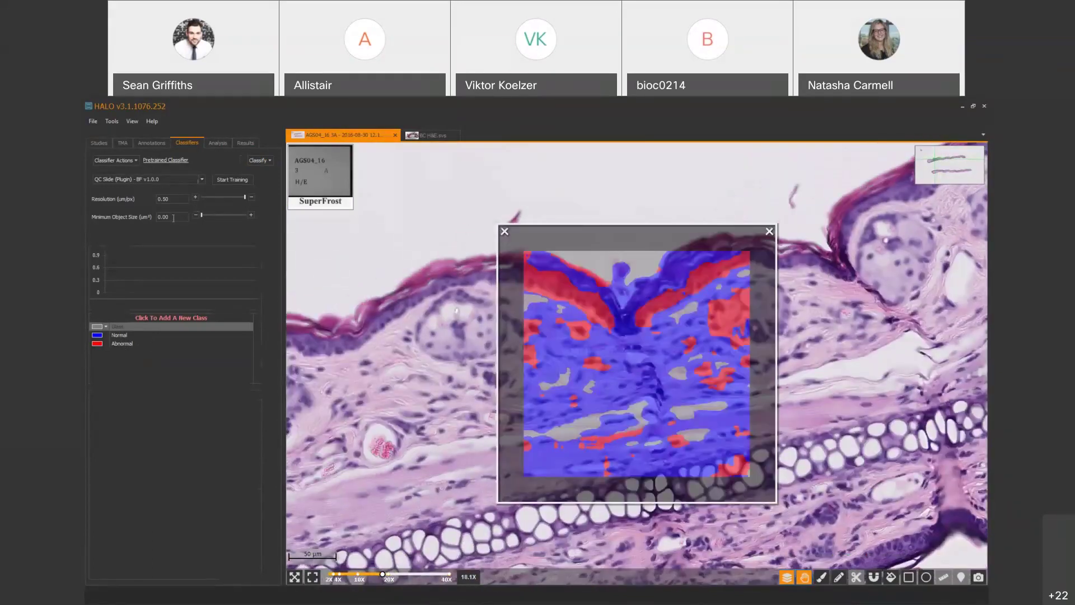
- Set the QC Slide classifier's minimum object size to 200 µm² and check the preview on another part of the skin
drag(187, 216, 154, 218)
text(200)
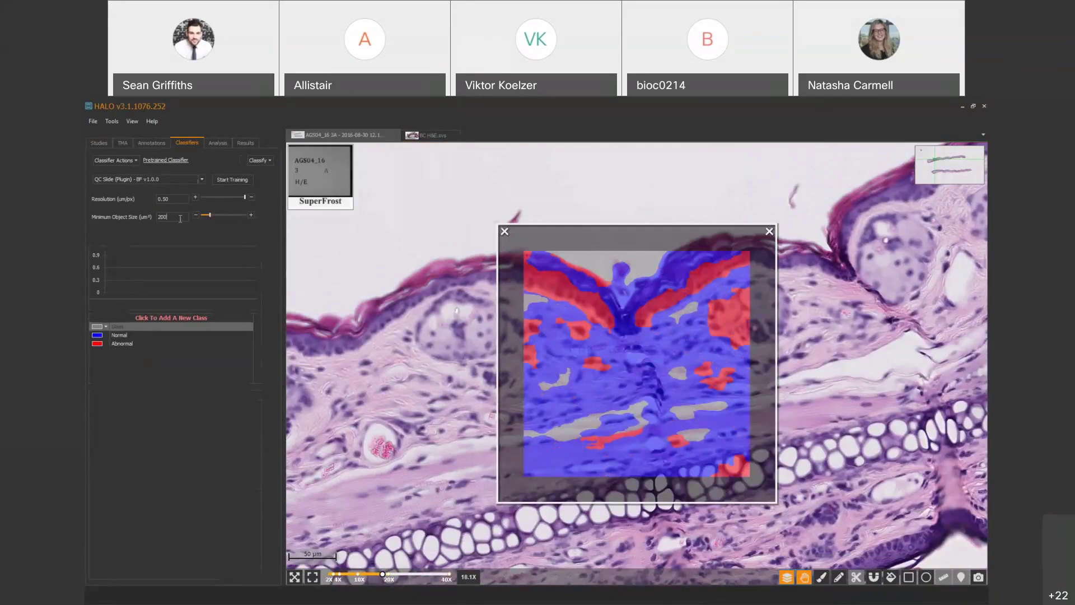
click(407, 445)
drag(408, 445, 631, 403)
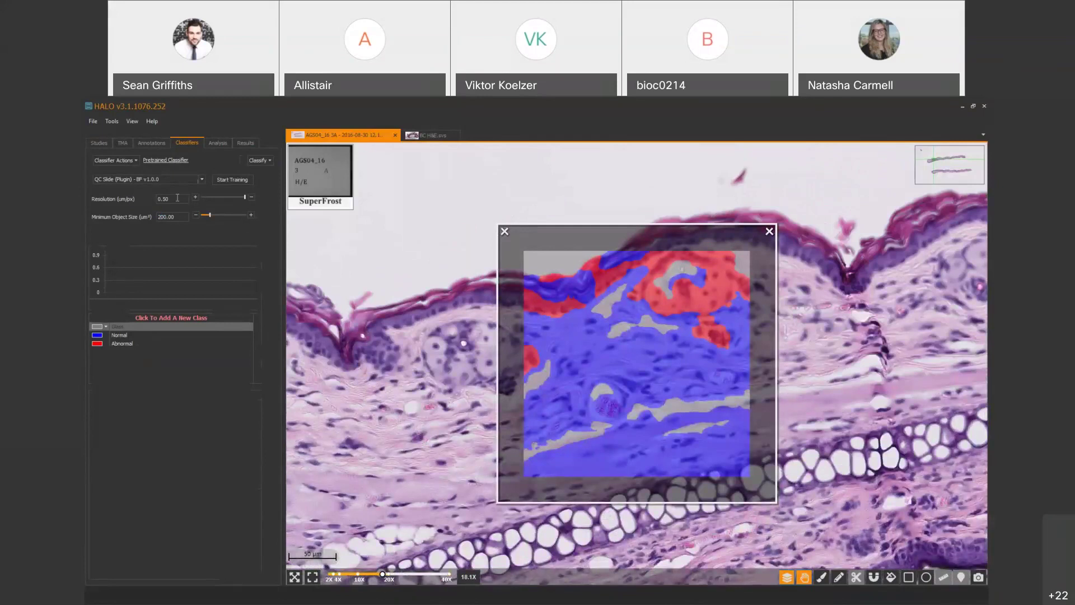
- Preview the QC Slide classifier on the skin section at a resolution of 1 µm/px, and again at 0.25 µm/px under higher magnification
drag(183, 200, 154, 202)
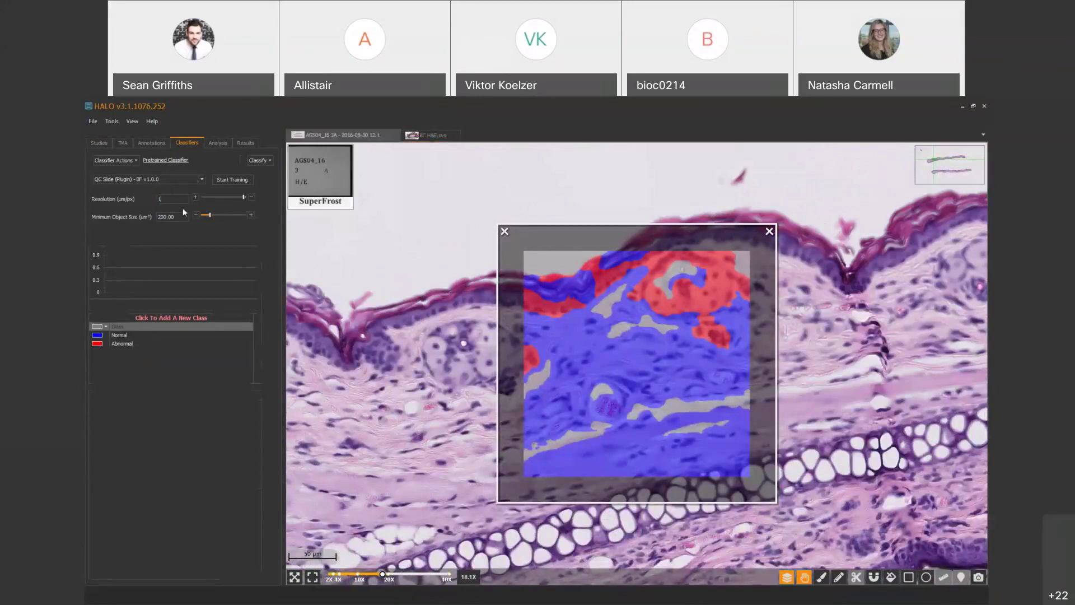
scroll(480, 427, down, 3)
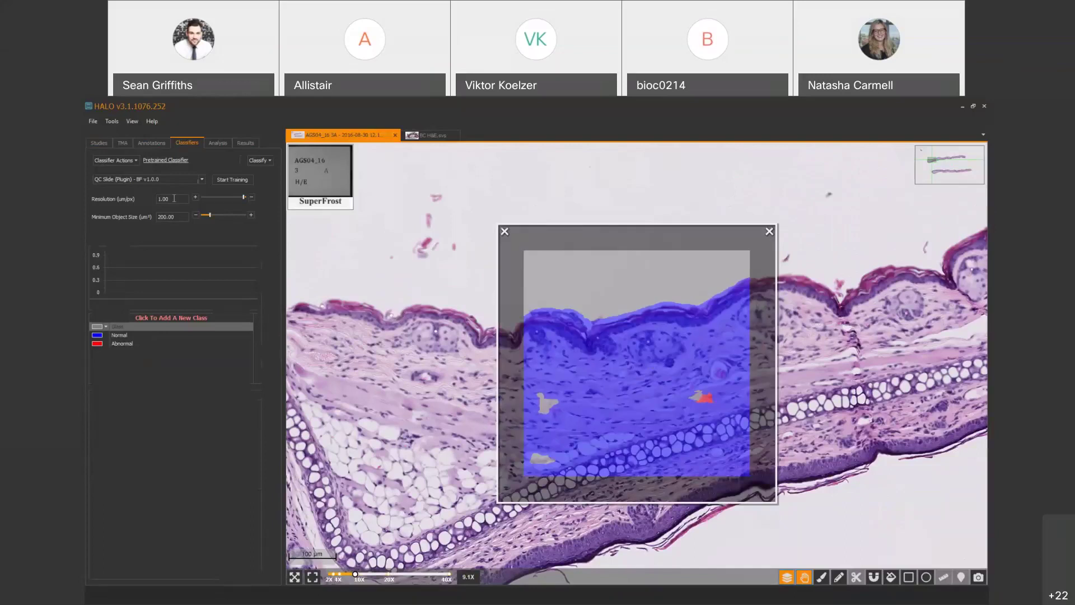
drag(184, 200, 144, 200)
text(0.25)
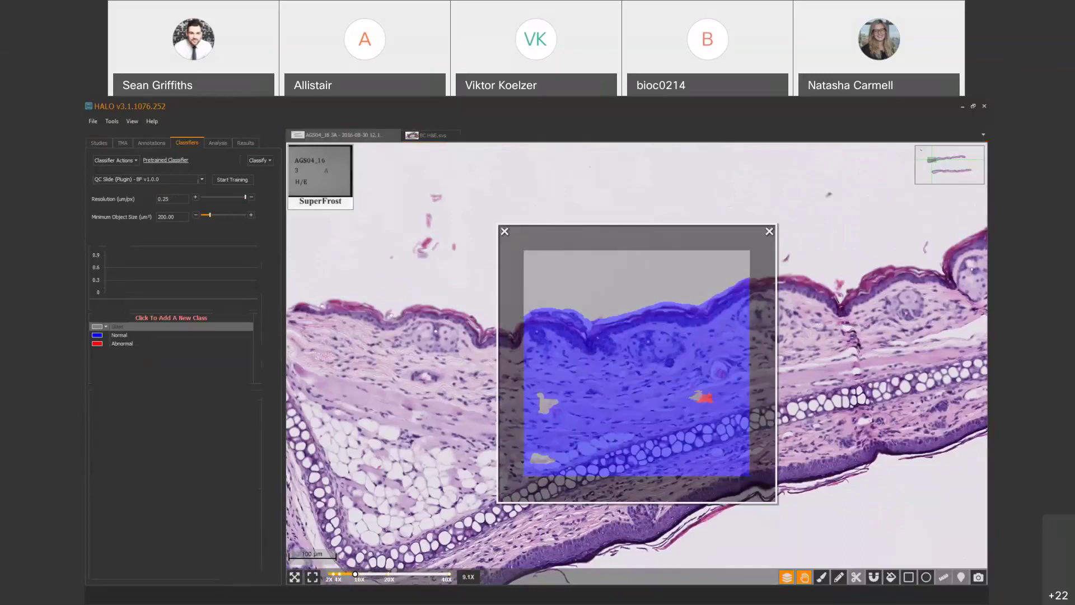
scroll(339, 322, up, 4)
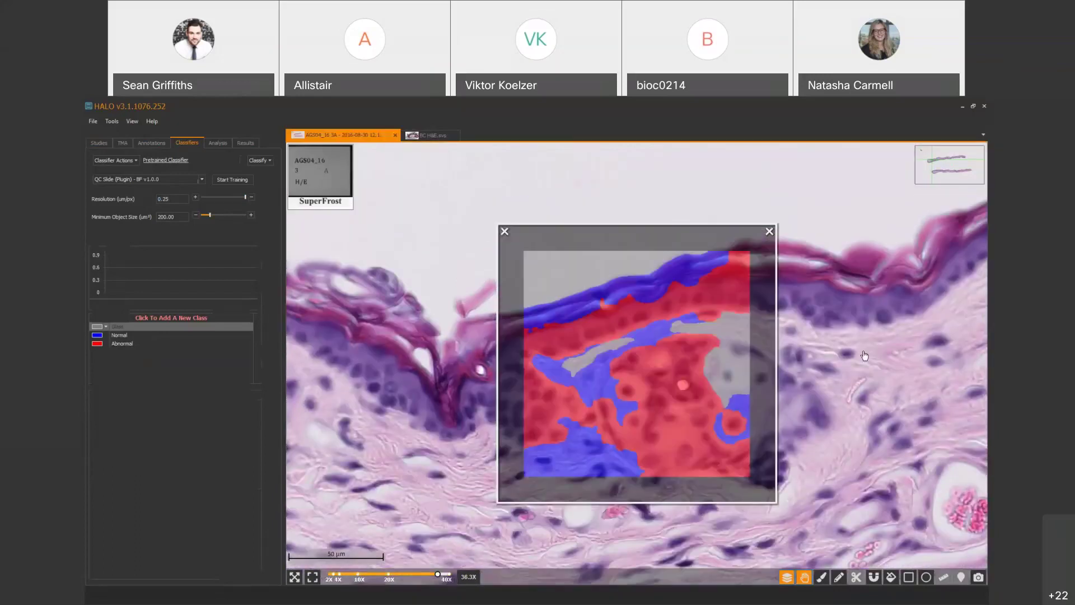
drag(864, 355, 619, 360)
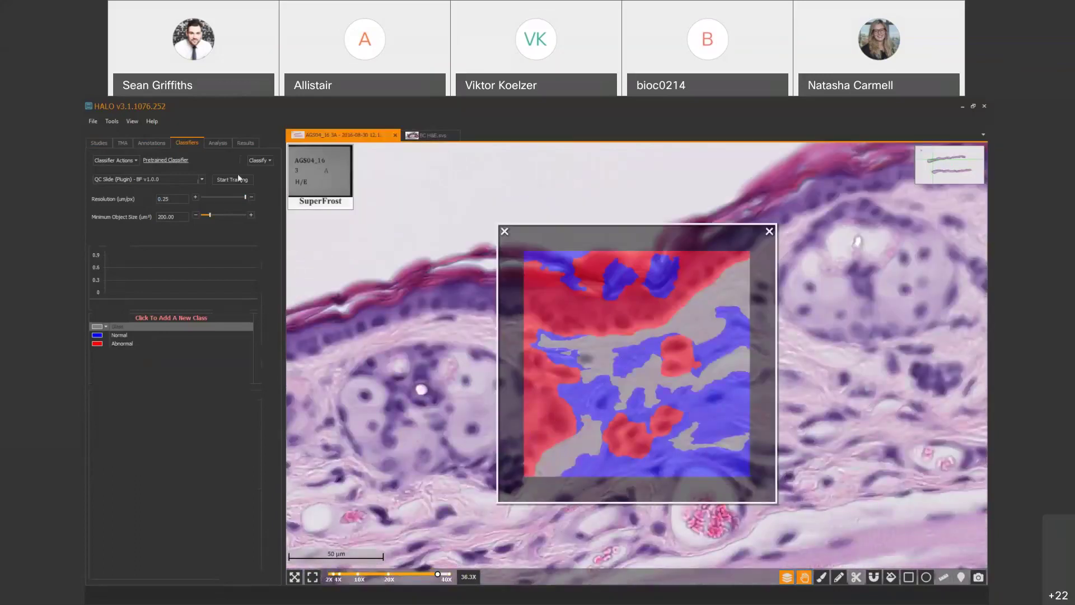
- Close the Real-time Tuning preview and show the saved DenseNet AI classifier results for the skin section
click(505, 231)
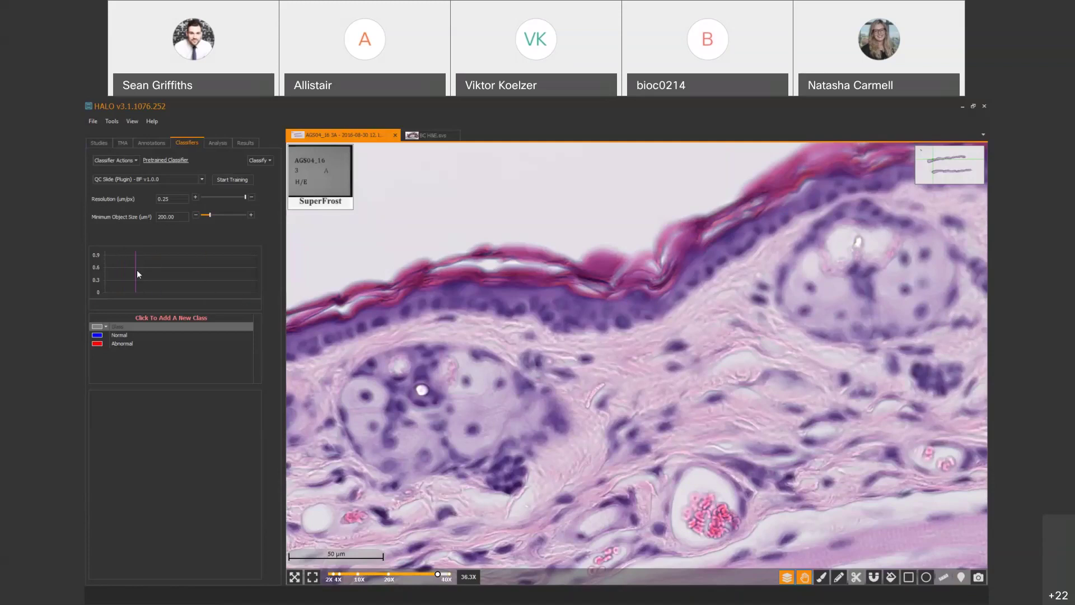
click(246, 143)
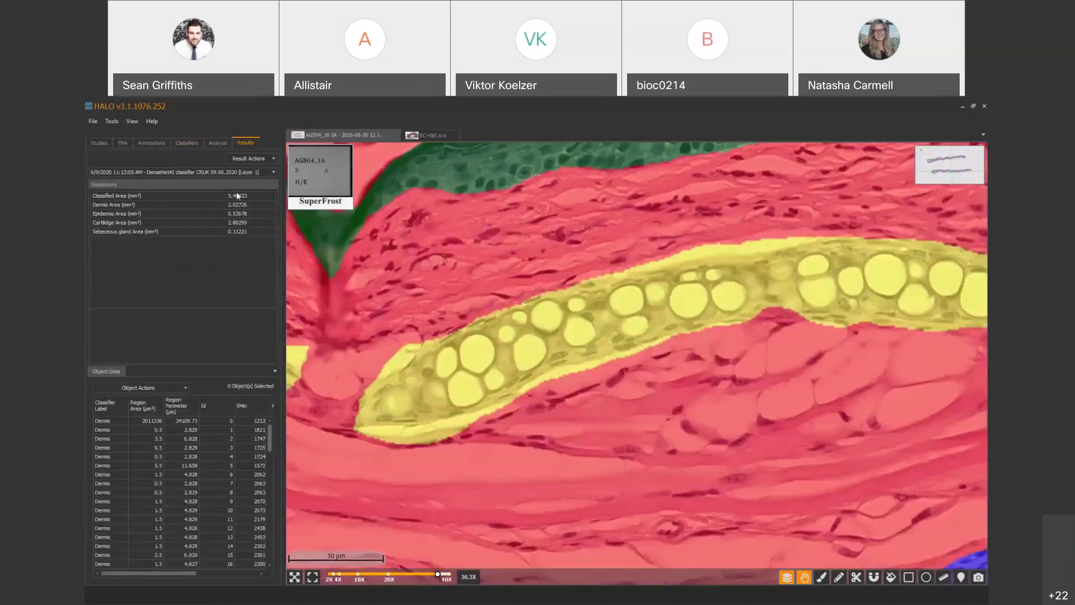